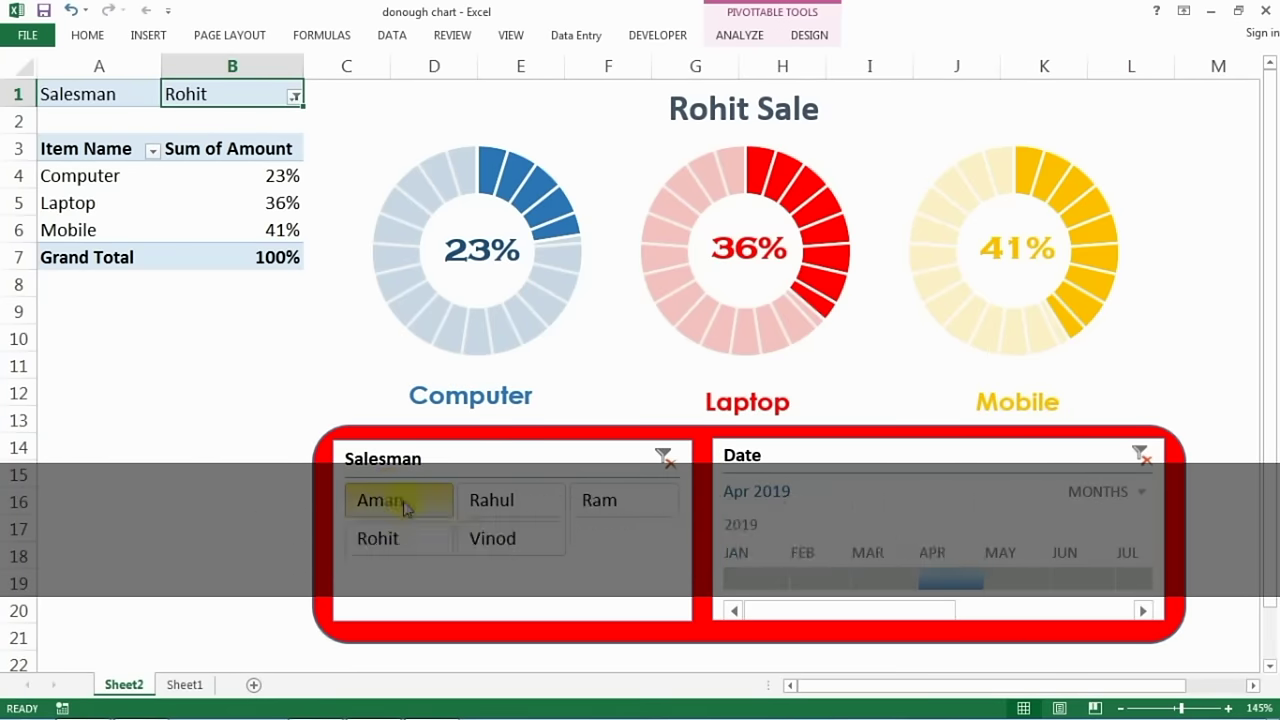
# Try the Aman, Rahul and Vinod slicer buttons and the February and May 2019 timeline filters
pyautogui.click(394, 500)
pyautogui.click(598, 504)
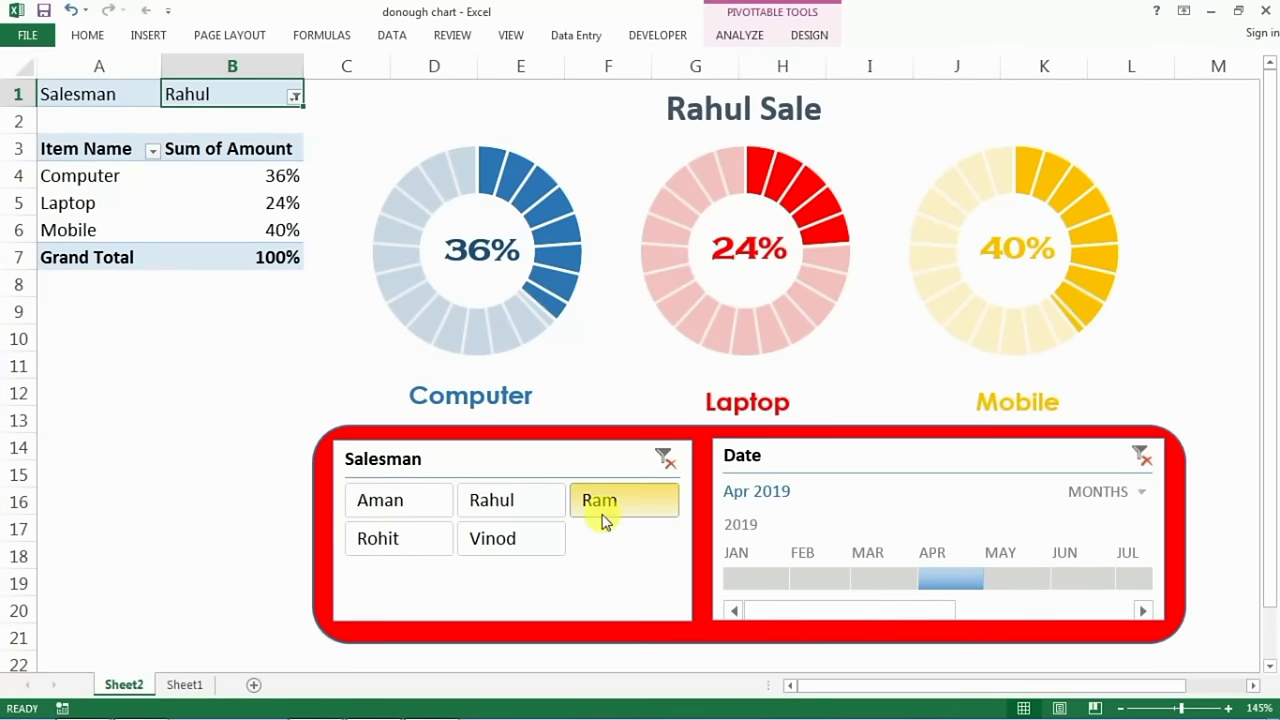
pyautogui.click(526, 546)
pyautogui.click(805, 572)
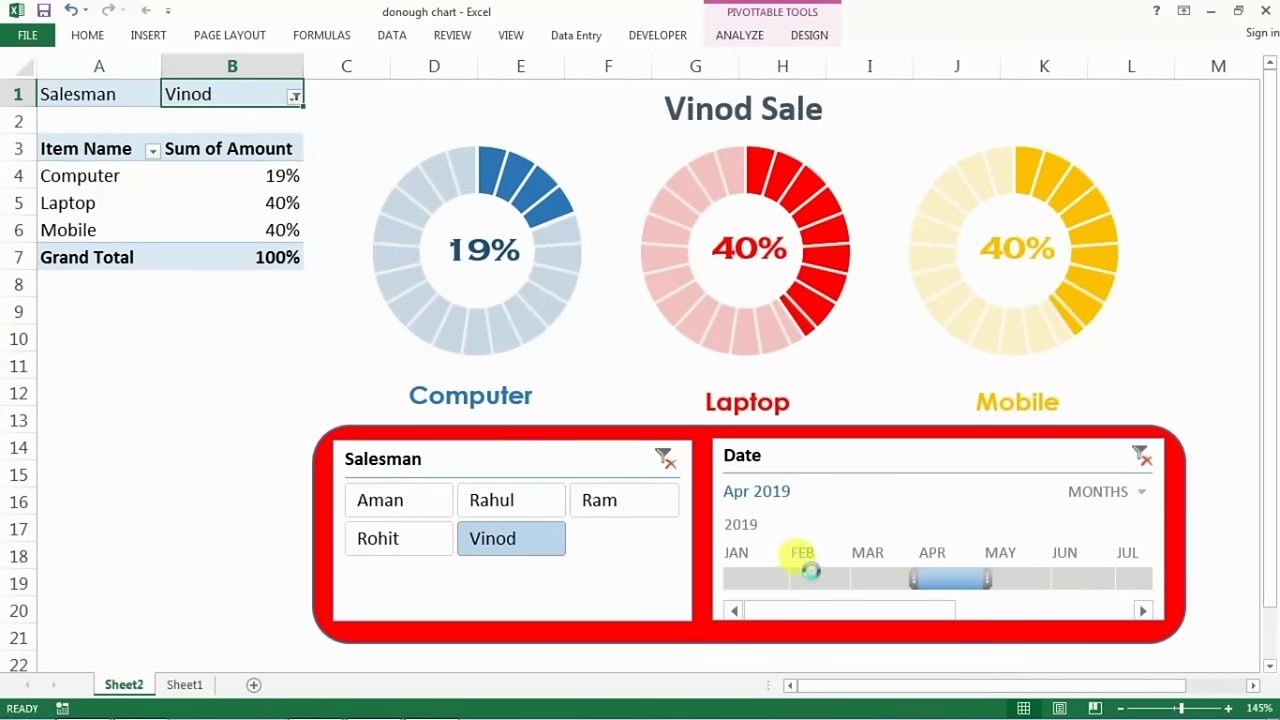
pyautogui.click(1004, 580)
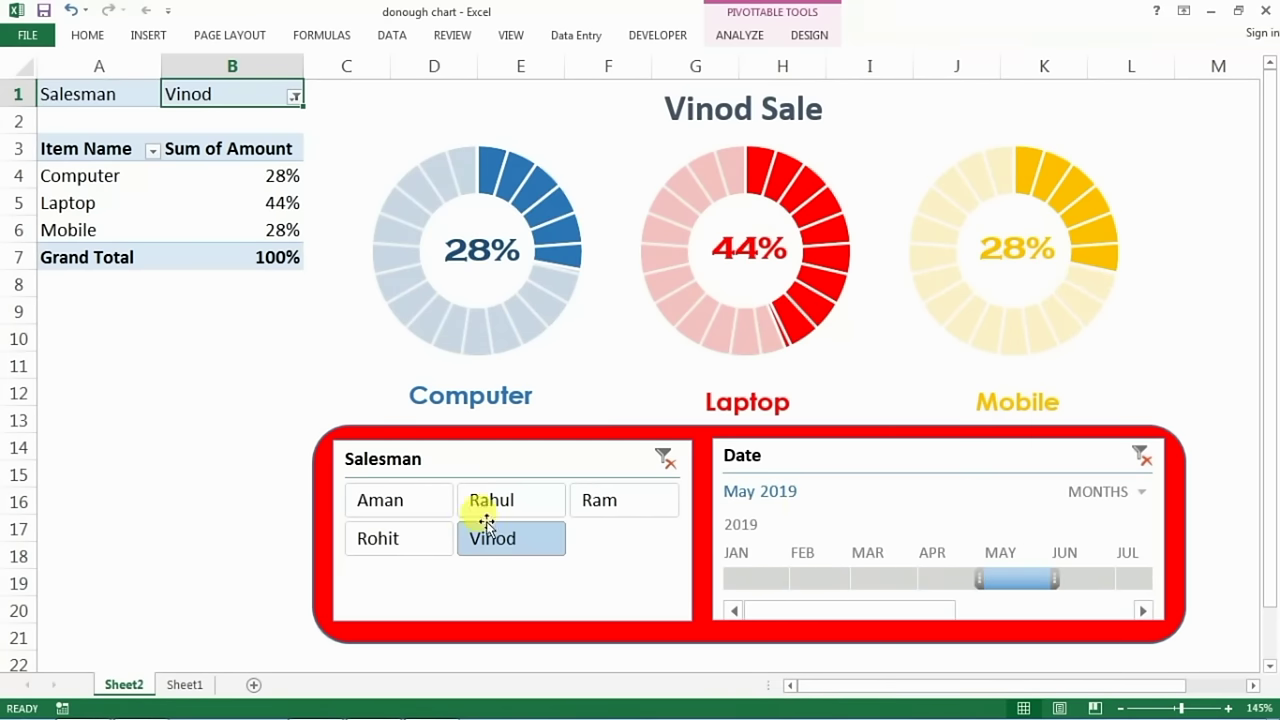
# Filter the dashboard to Ram's sales for June 2019, then view the Sheet1 data
pyautogui.click(398, 498)
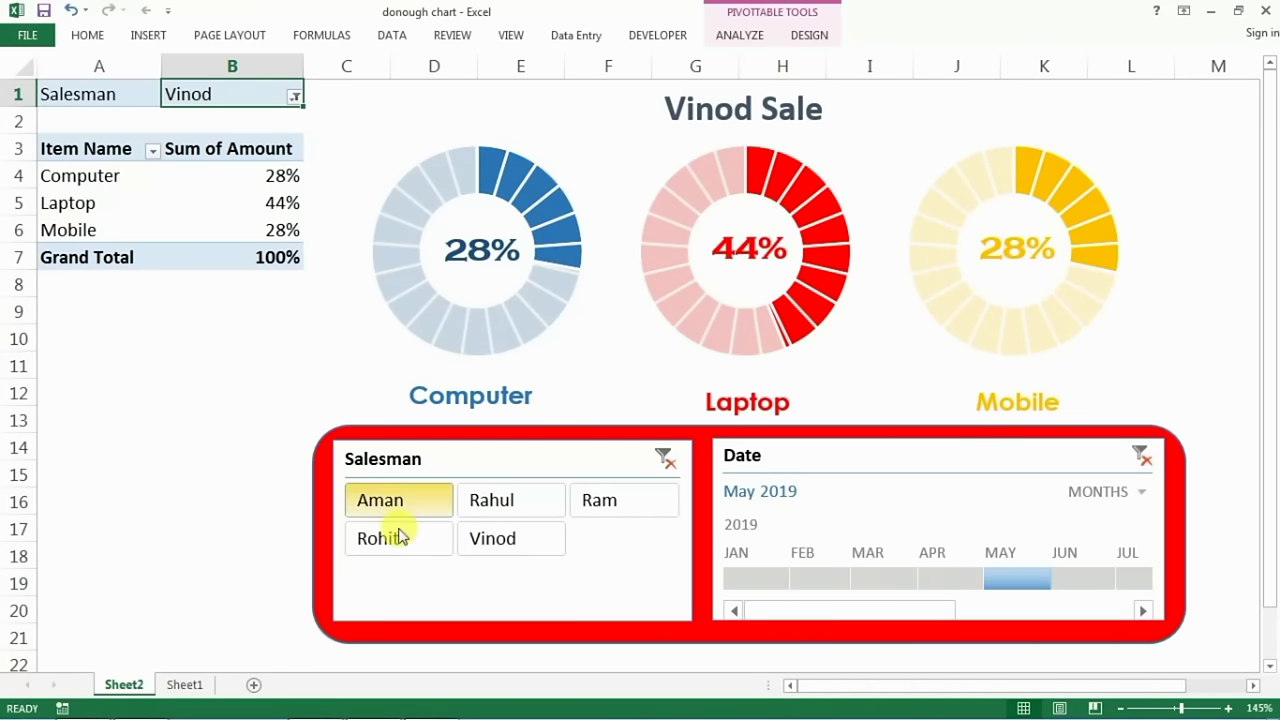
pyautogui.click(390, 538)
pyautogui.click(612, 512)
pyautogui.moveTo(1020, 576); pyautogui.dragTo(1082, 576)
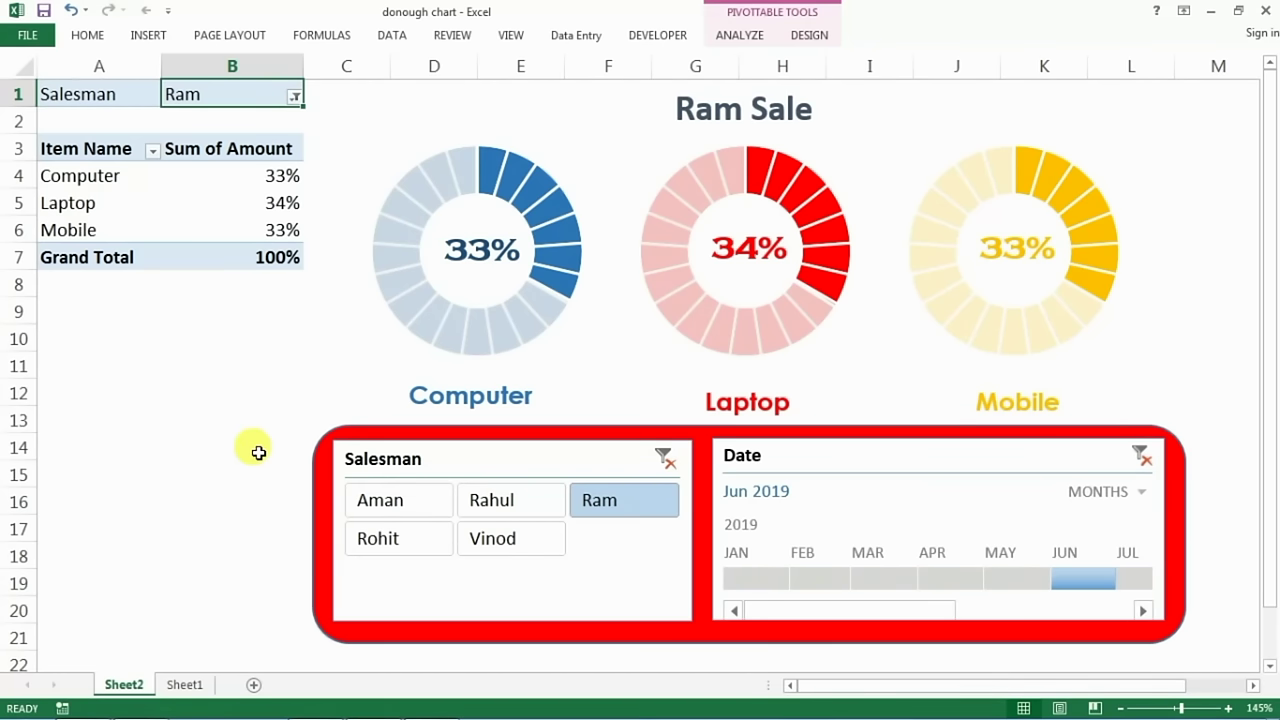
pyautogui.click(183, 685)
pyautogui.click(311, 418)
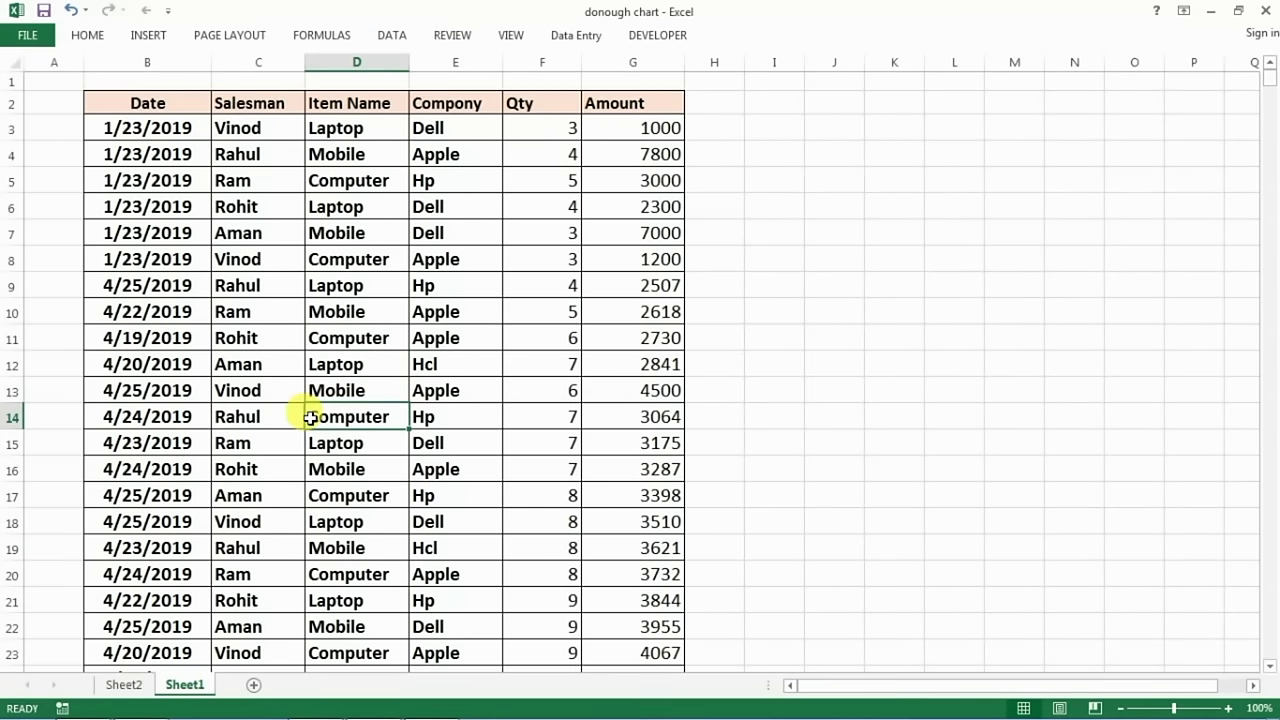
pyautogui.scroll(-2, 311, 418)
pyautogui.scroll(-5, 311, 418)
pyautogui.scroll(-6, 311, 418)
pyautogui.scroll(8, 308, 428)
pyautogui.scroll(5, 308, 428)
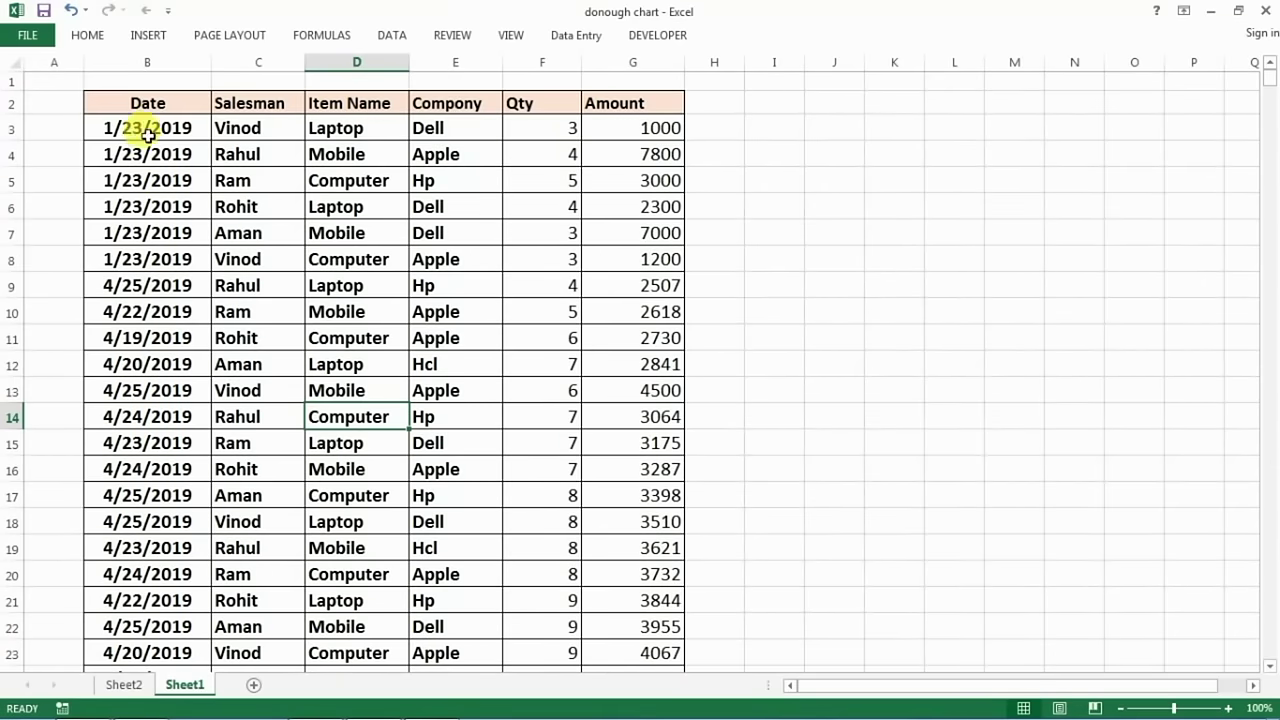
pyautogui.moveTo(140, 128); pyautogui.dragTo(150, 285)
pyautogui.moveTo(237, 128); pyautogui.dragTo(237, 338)
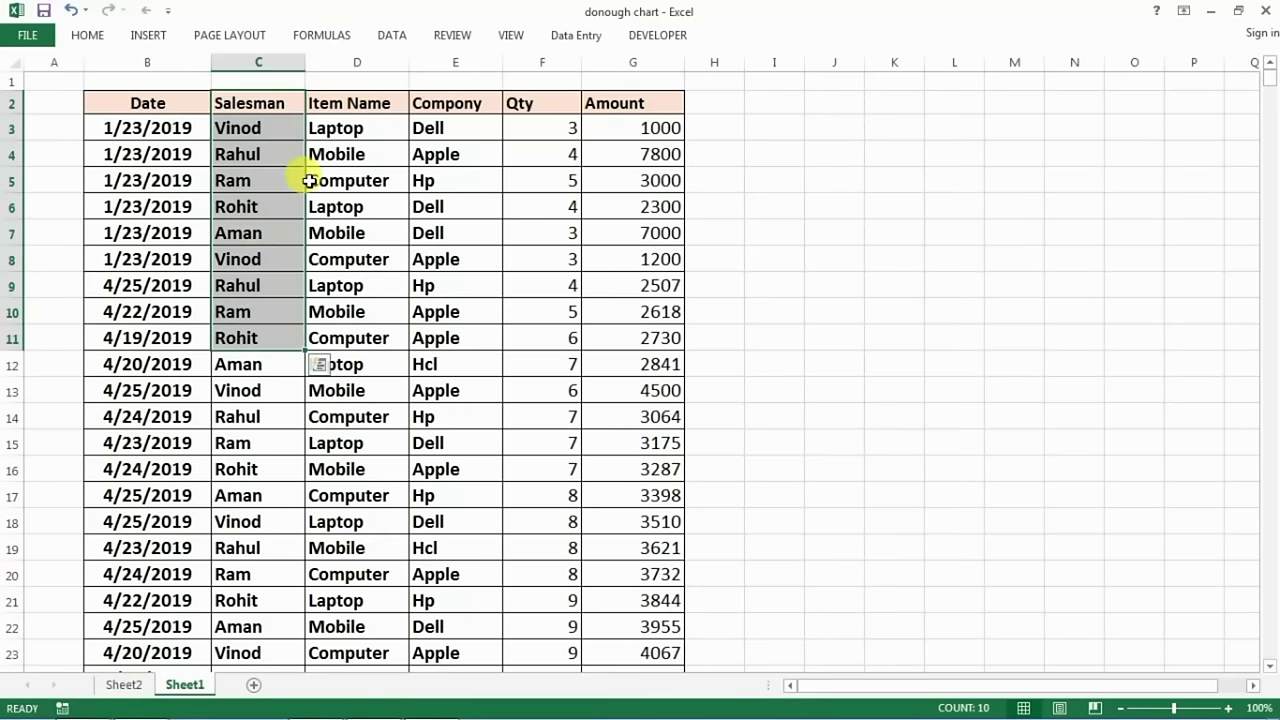
pyautogui.moveTo(340, 128); pyautogui.dragTo(340, 312)
pyautogui.moveTo(436, 128); pyautogui.dragTo(455, 312)
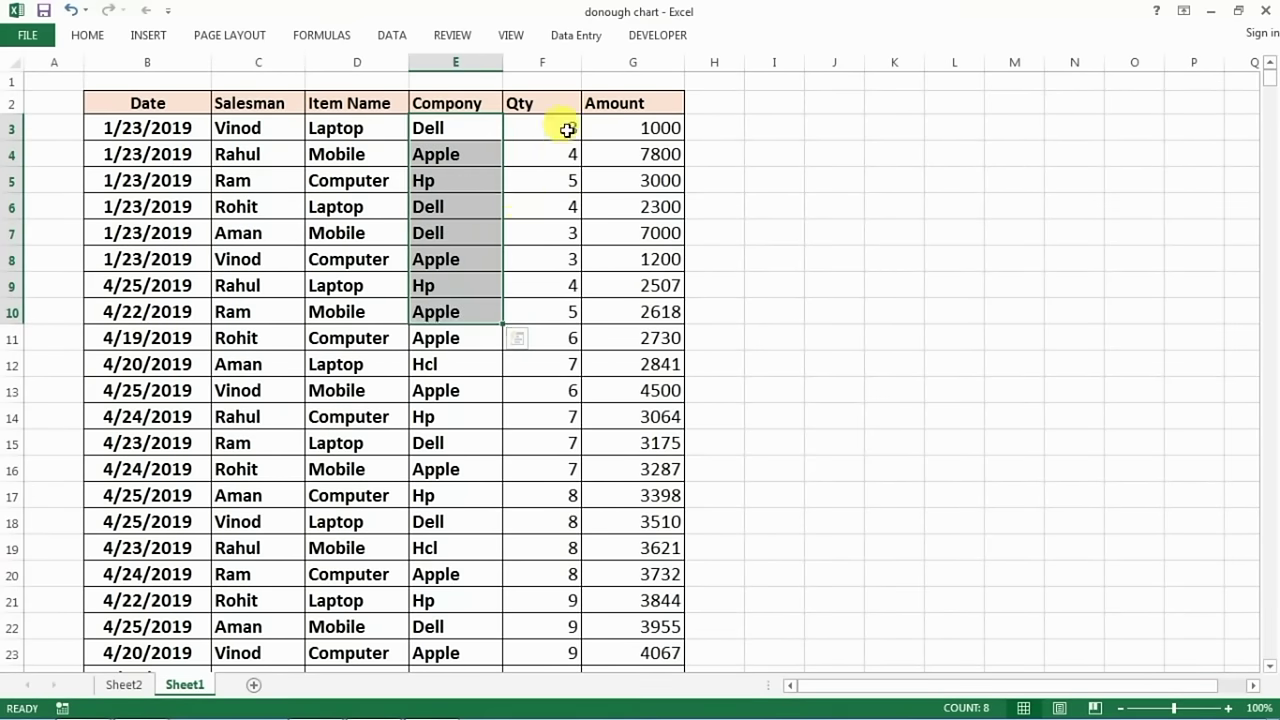
pyautogui.moveTo(545, 128); pyautogui.dragTo(545, 285)
pyautogui.moveTo(645, 128); pyautogui.dragTo(645, 312)
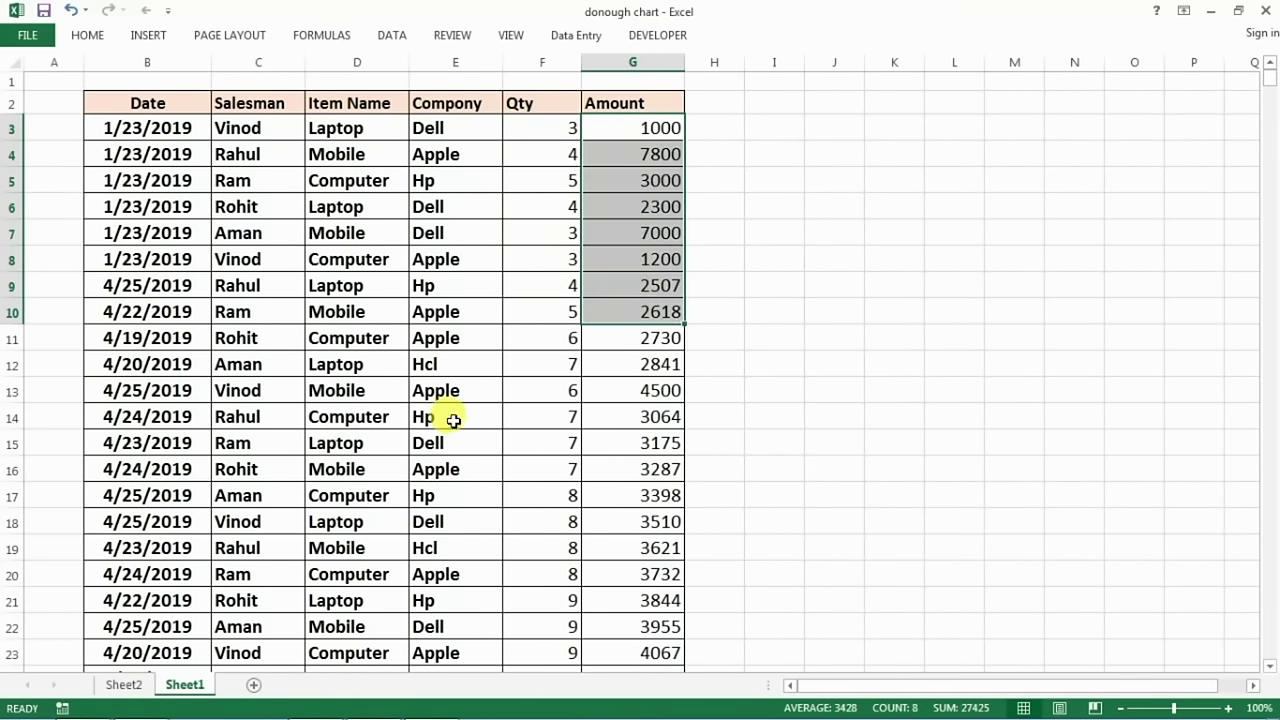
pyautogui.click(455, 420)
pyautogui.scroll(-1, 466, 423)
pyautogui.scroll(-6, 470, 440)
pyautogui.scroll(-6, 477, 459)
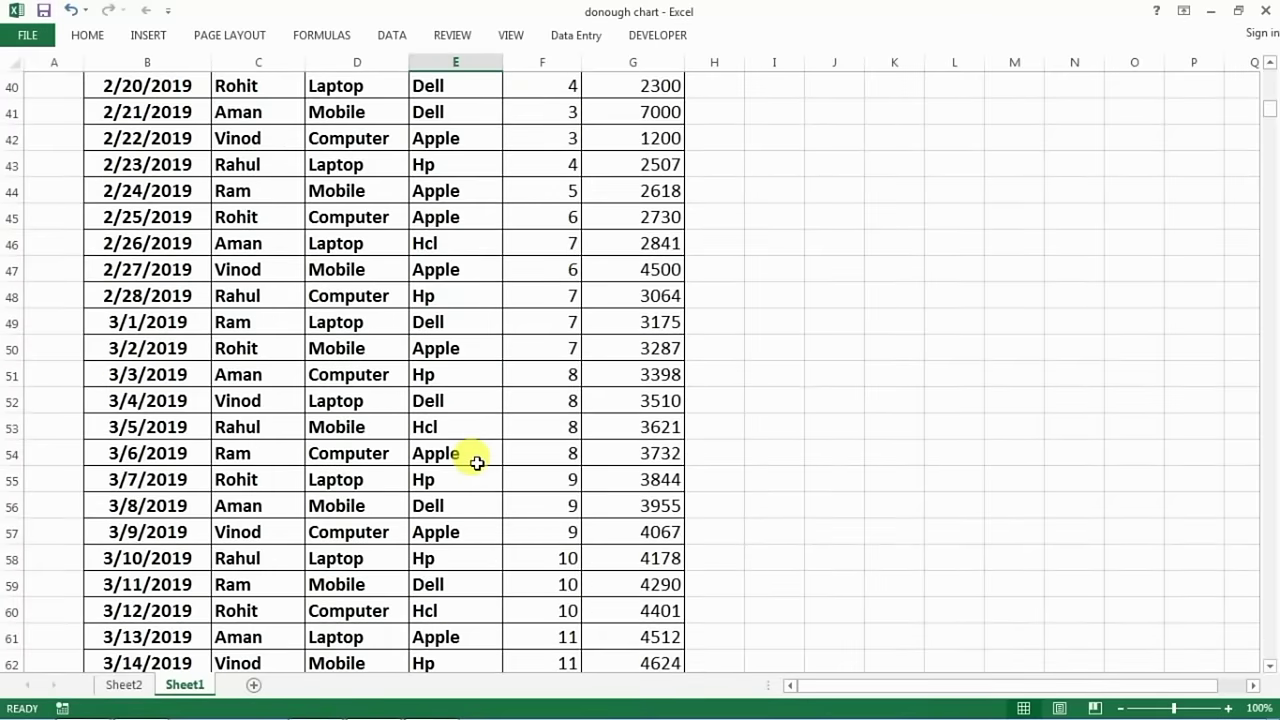
pyautogui.scroll(4, 477, 463)
pyautogui.scroll(5, 474, 457)
pyautogui.scroll(4, 449, 486)
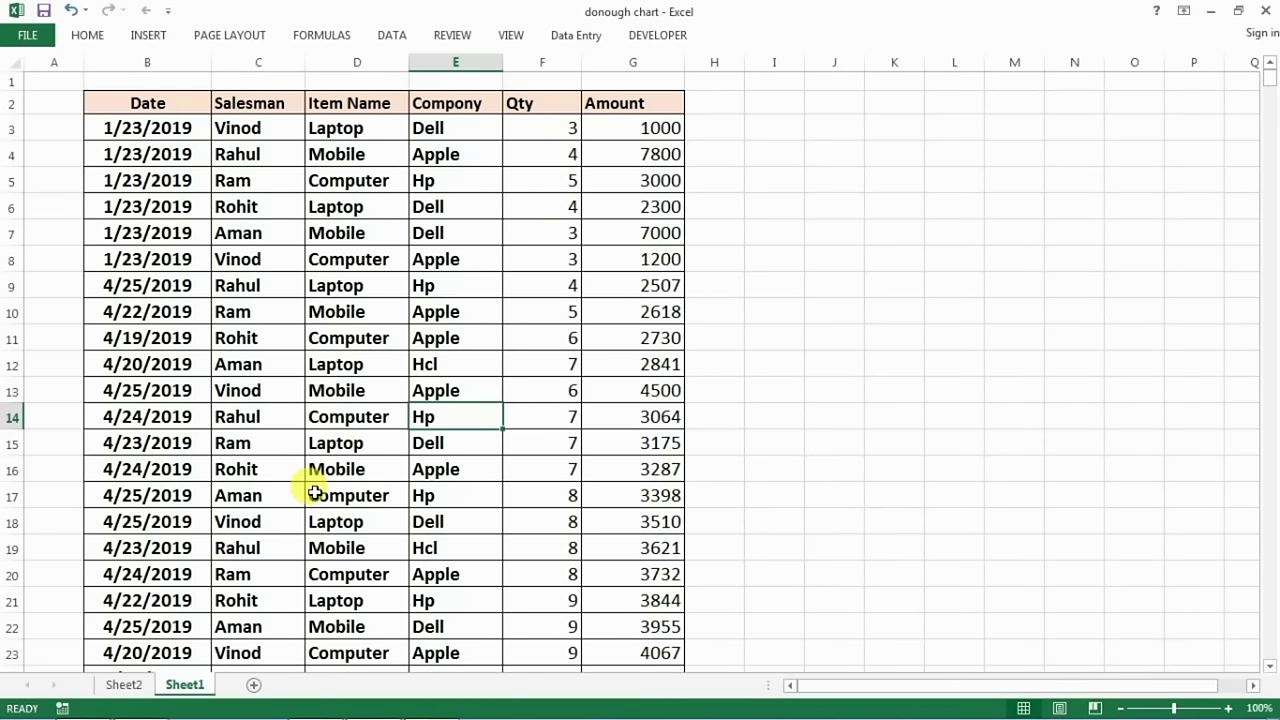
pyautogui.moveTo(245, 130); pyautogui.dragTo(240, 417)
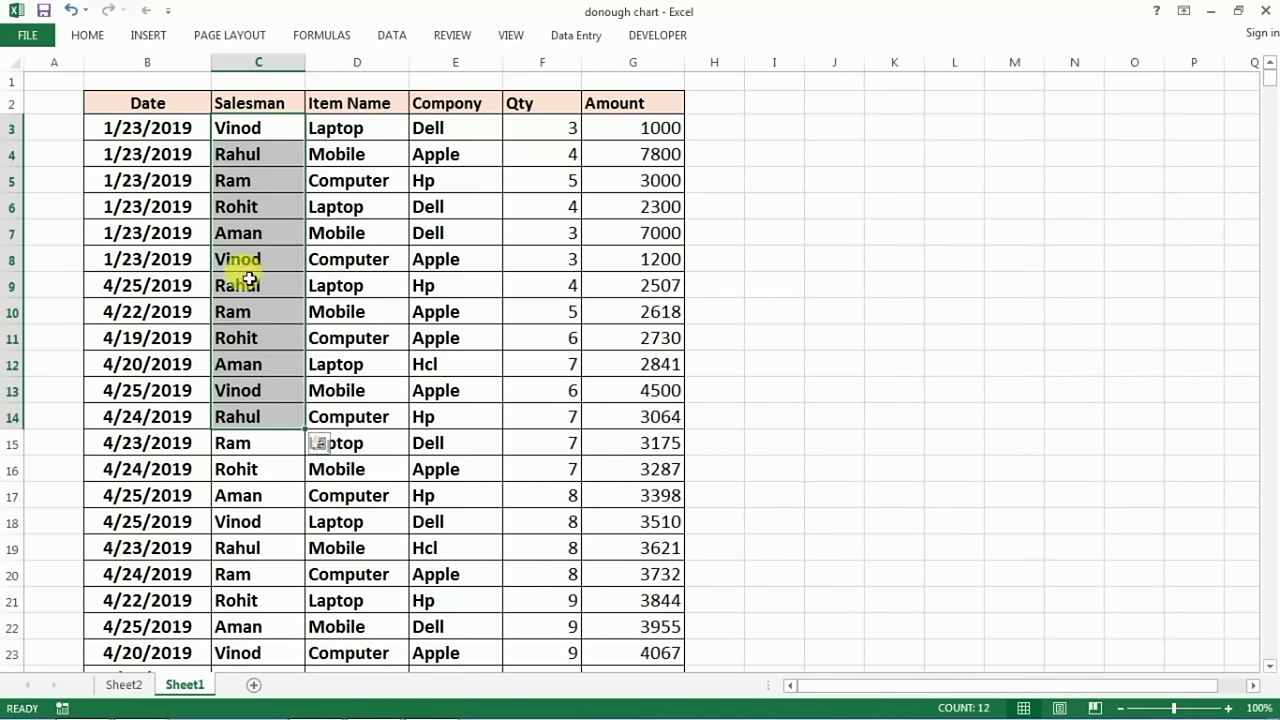
pyautogui.moveTo(352, 131); pyautogui.dragTo(352, 338)
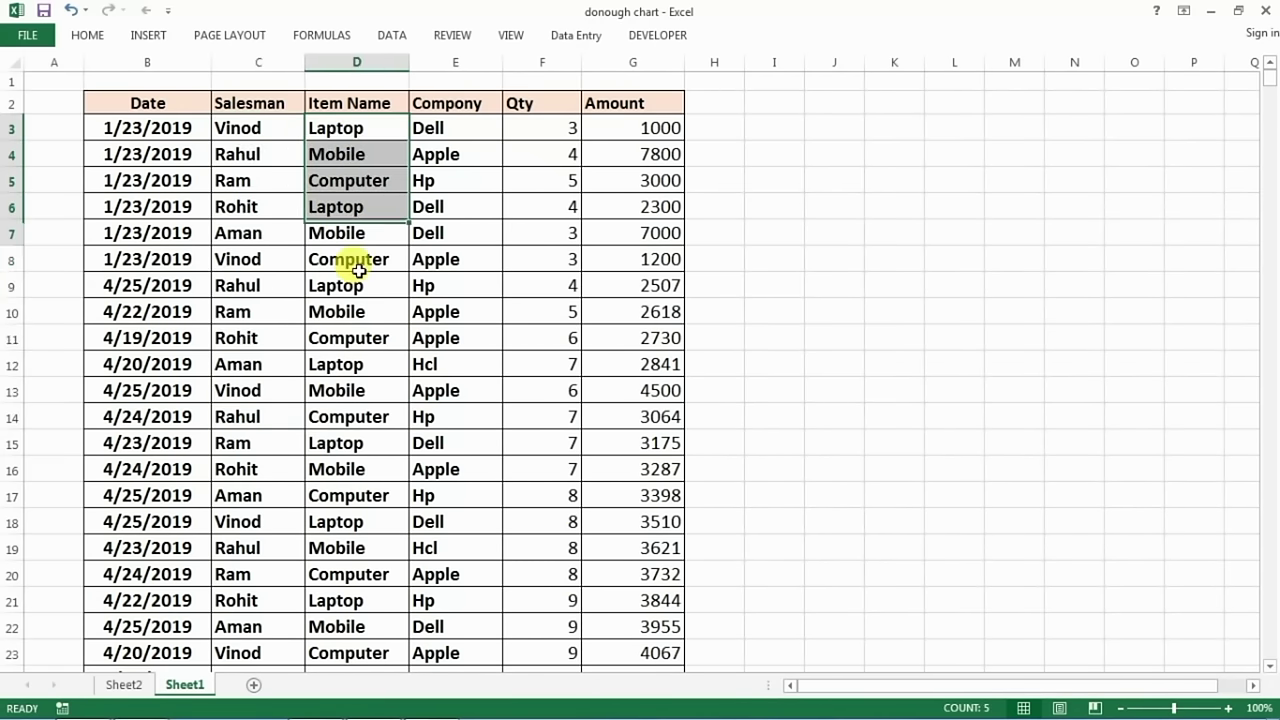
pyautogui.moveTo(632, 154); pyautogui.dragTo(640, 390)
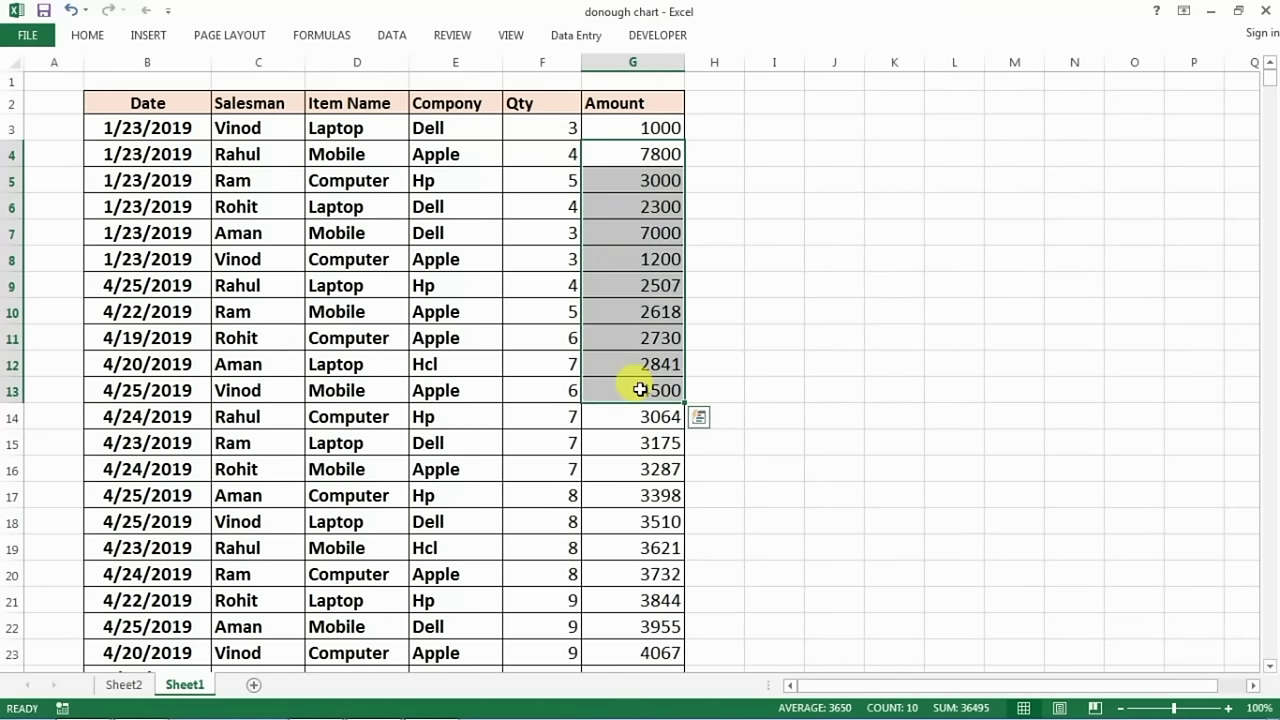
pyautogui.moveTo(258, 154); pyautogui.dragTo(258, 443)
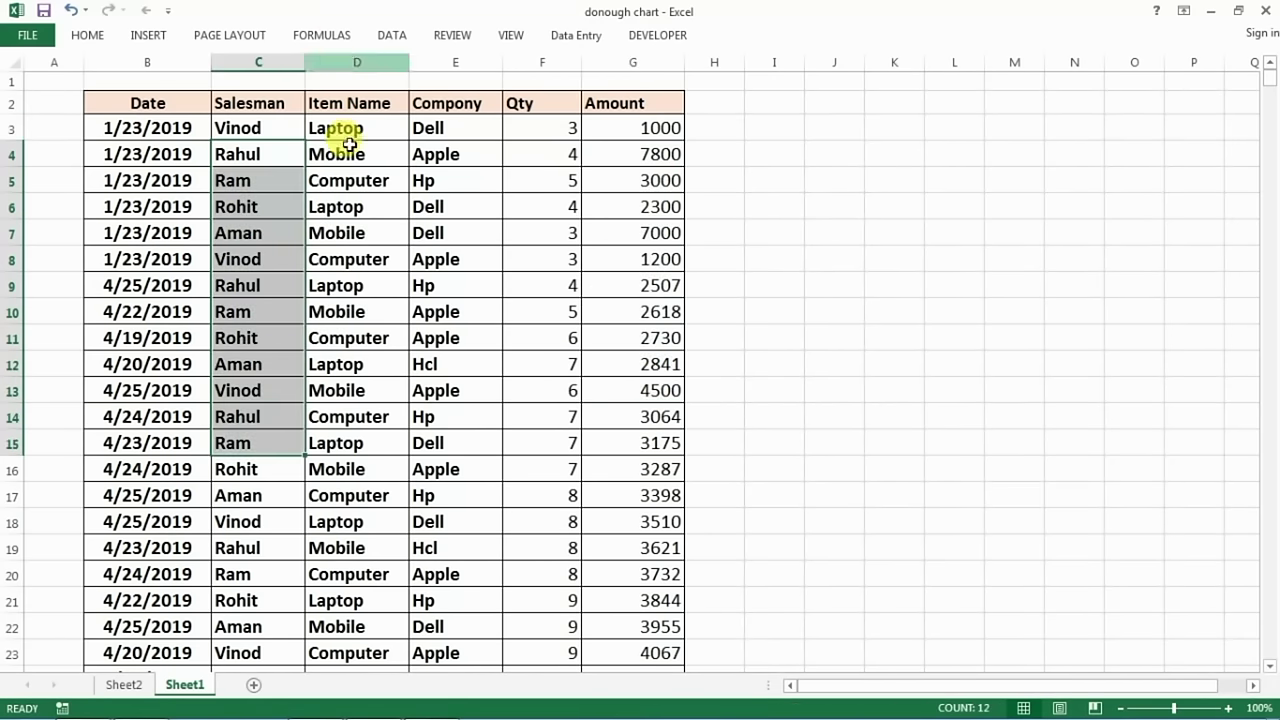
pyautogui.moveTo(352, 154); pyautogui.dragTo(352, 443)
pyautogui.moveTo(632, 154); pyautogui.dragTo(632, 390)
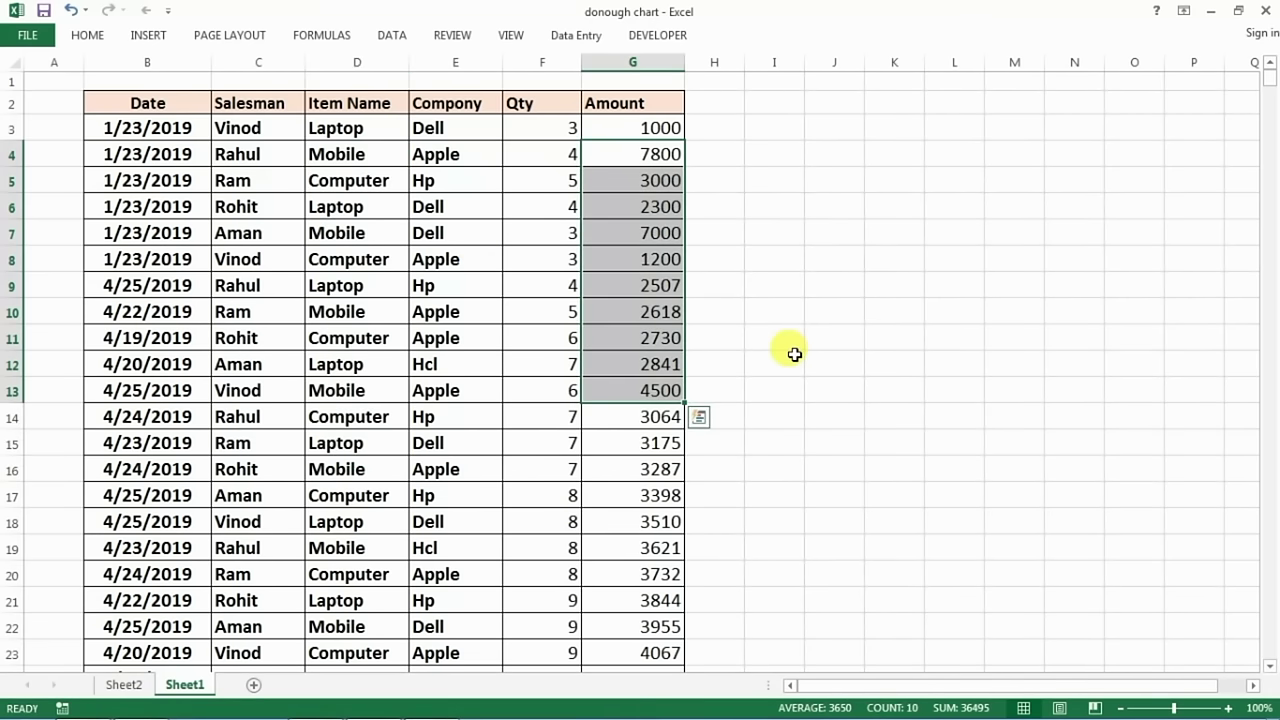
# On Sheet2, confirm the Salesman filter stays on Ram and select item labels A4:A6
pyautogui.click(123, 686)
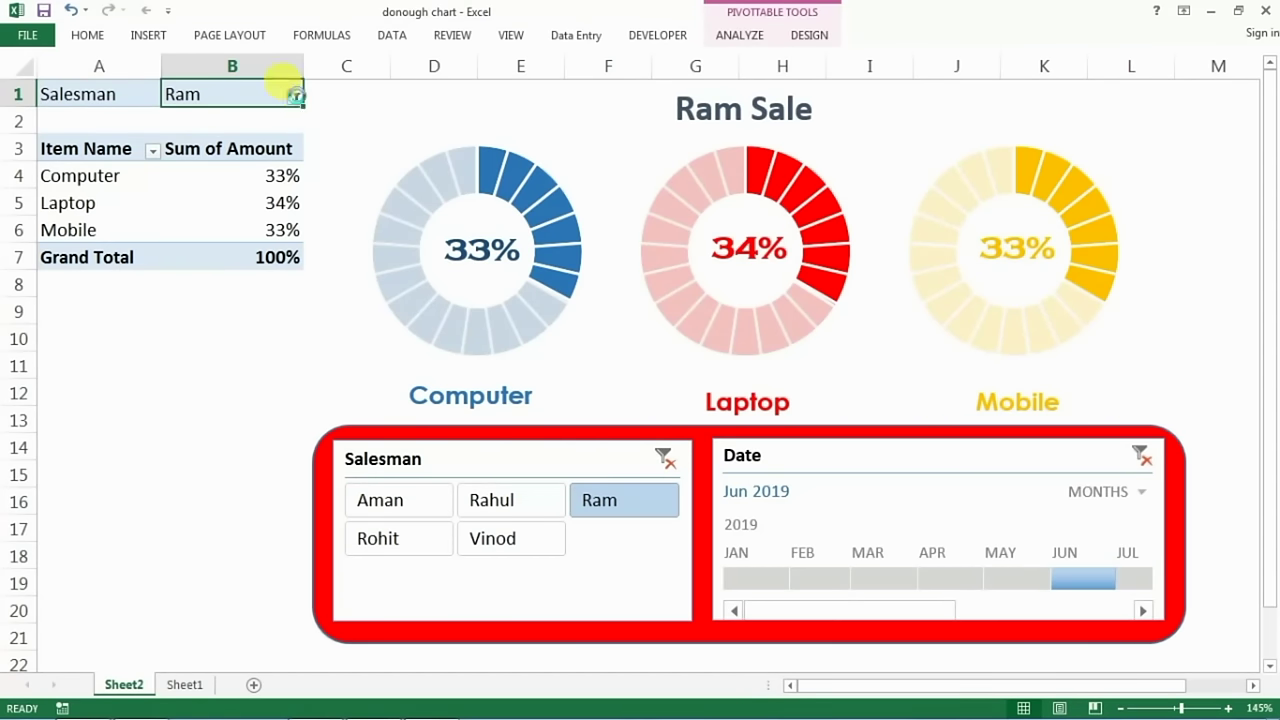
pyautogui.click(295, 95)
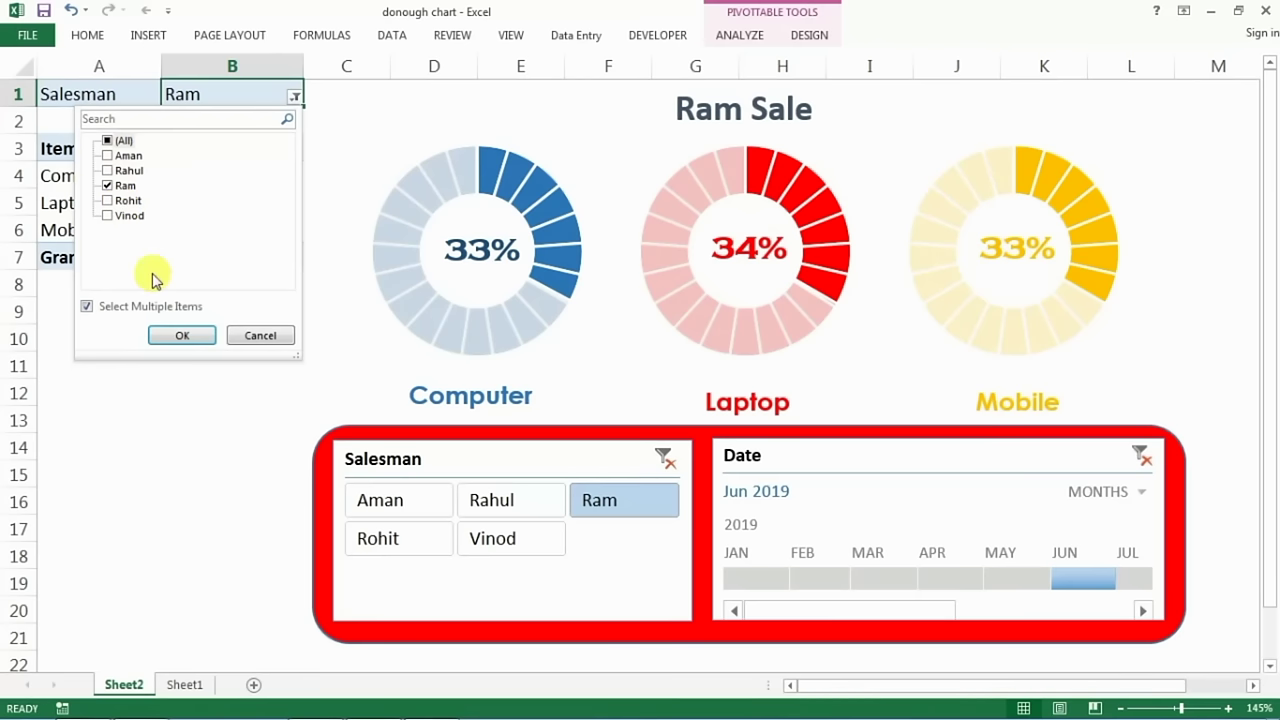
pyautogui.click(185, 336)
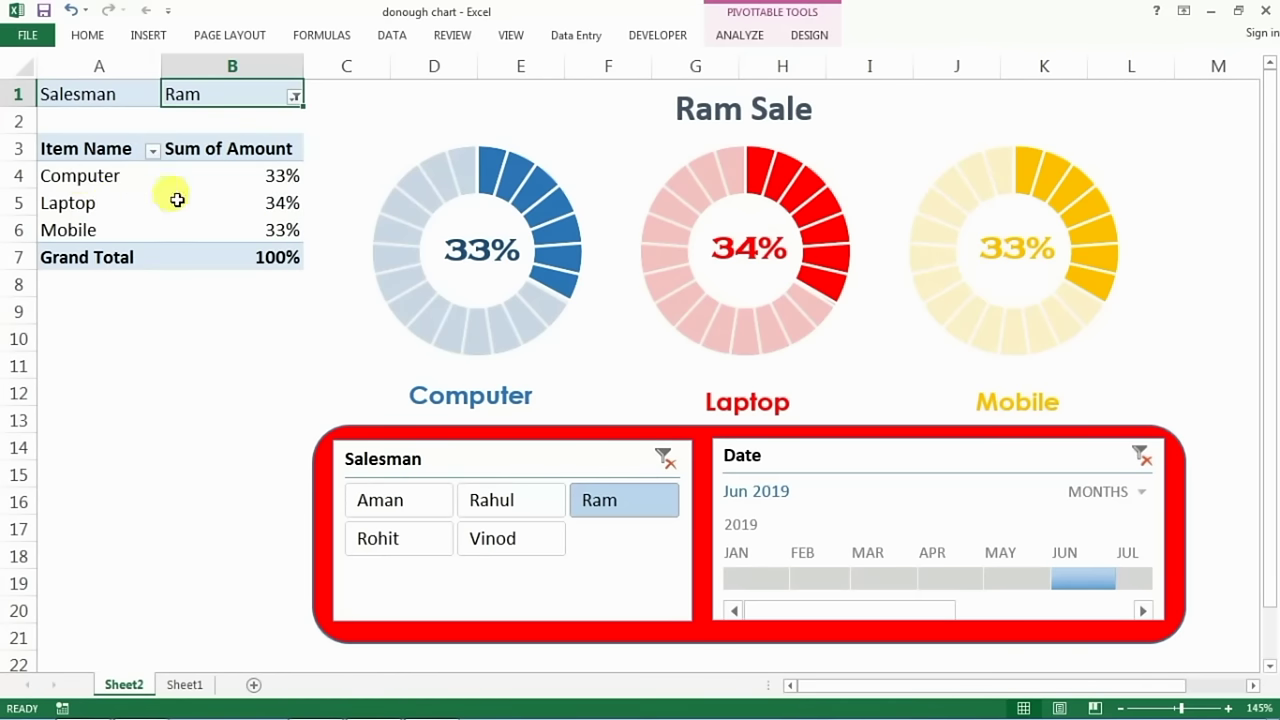
pyautogui.click(82, 177)
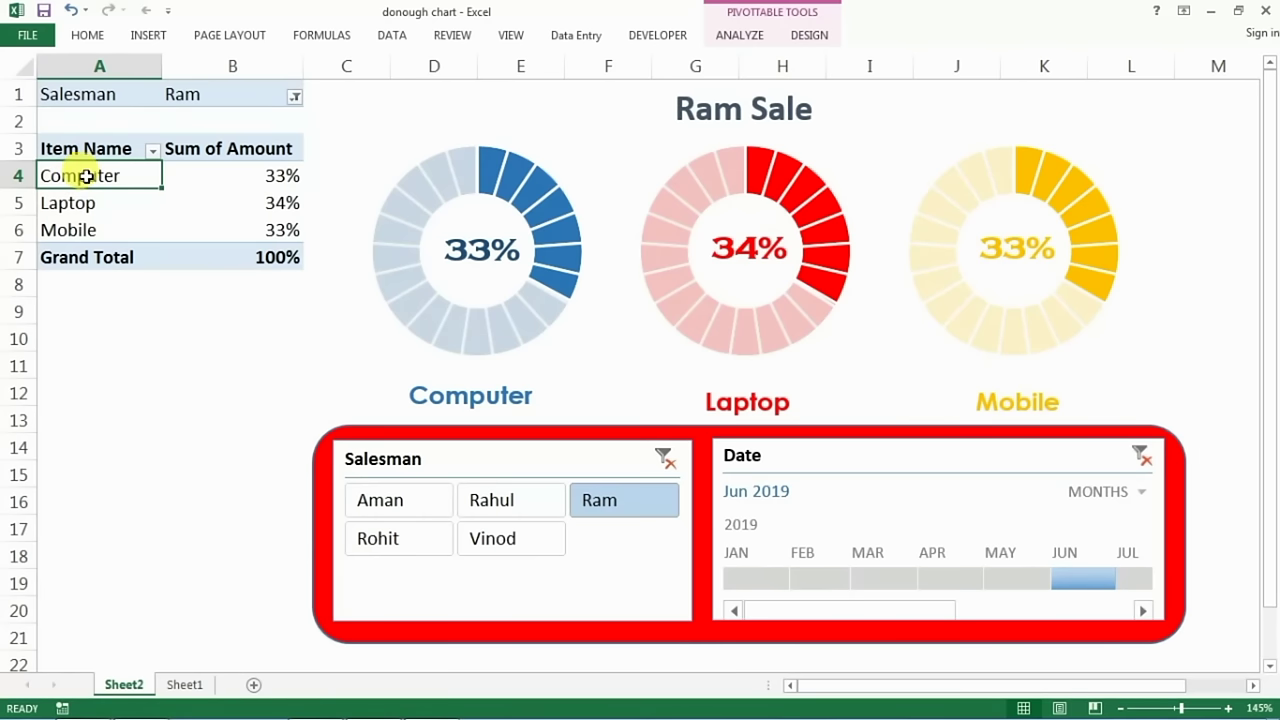
pyautogui.moveTo(87, 177); pyautogui.dragTo(72, 231)
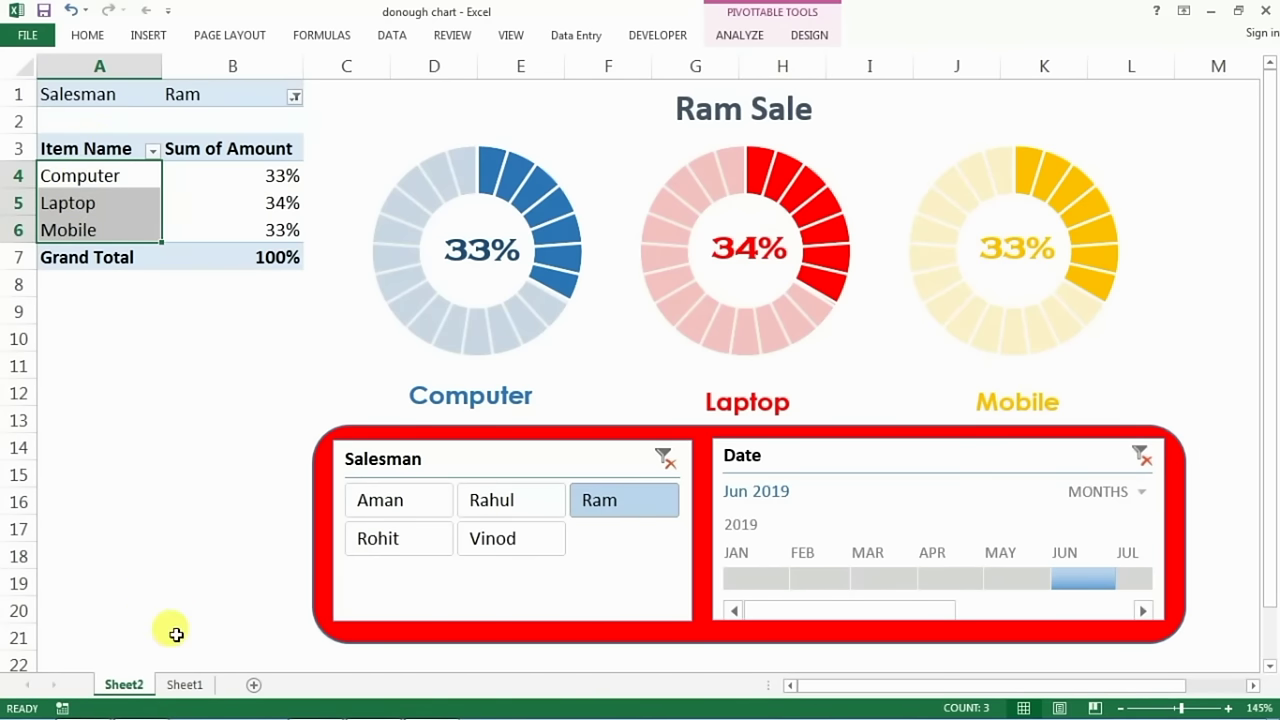
# Highlight the item names in column D of the Sheet1 sales data
pyautogui.click(180, 684)
pyautogui.click(330, 230)
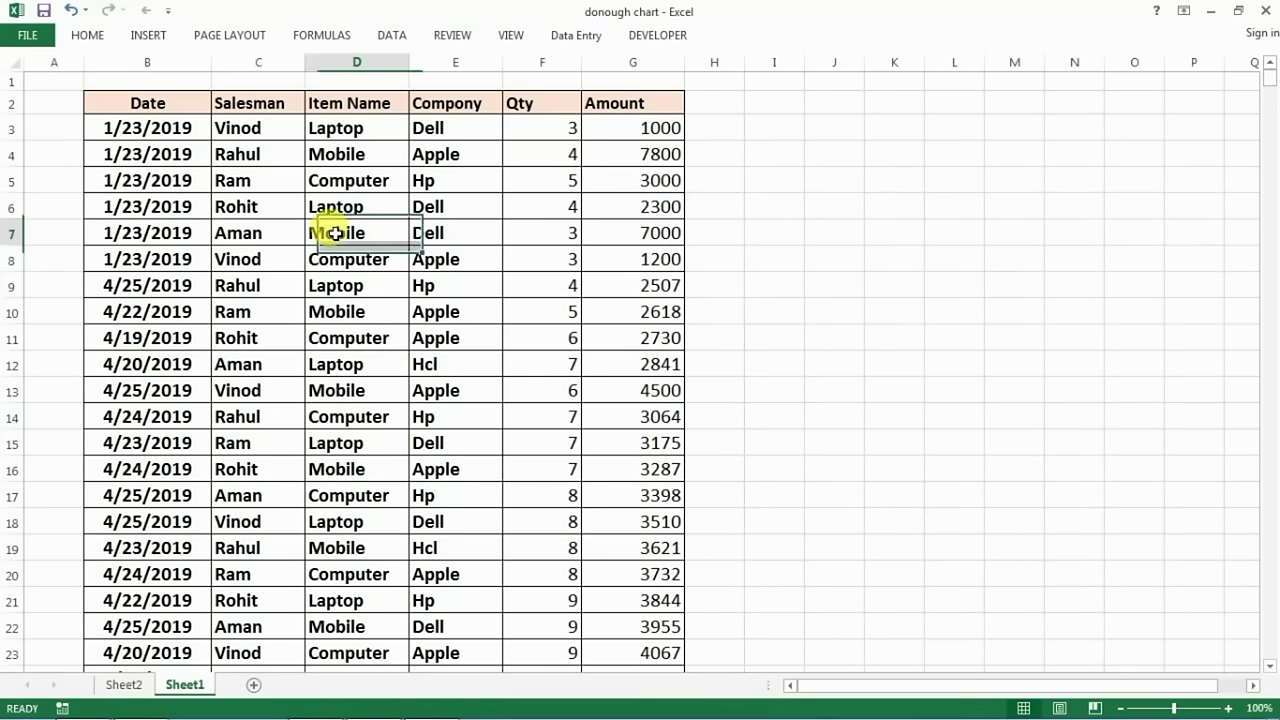
pyautogui.moveTo(340, 128)
pyautogui.mouseDown()
pyautogui.moveTo(350, 181)
pyautogui.moveTo(337, 337)
pyautogui.mouseUp()
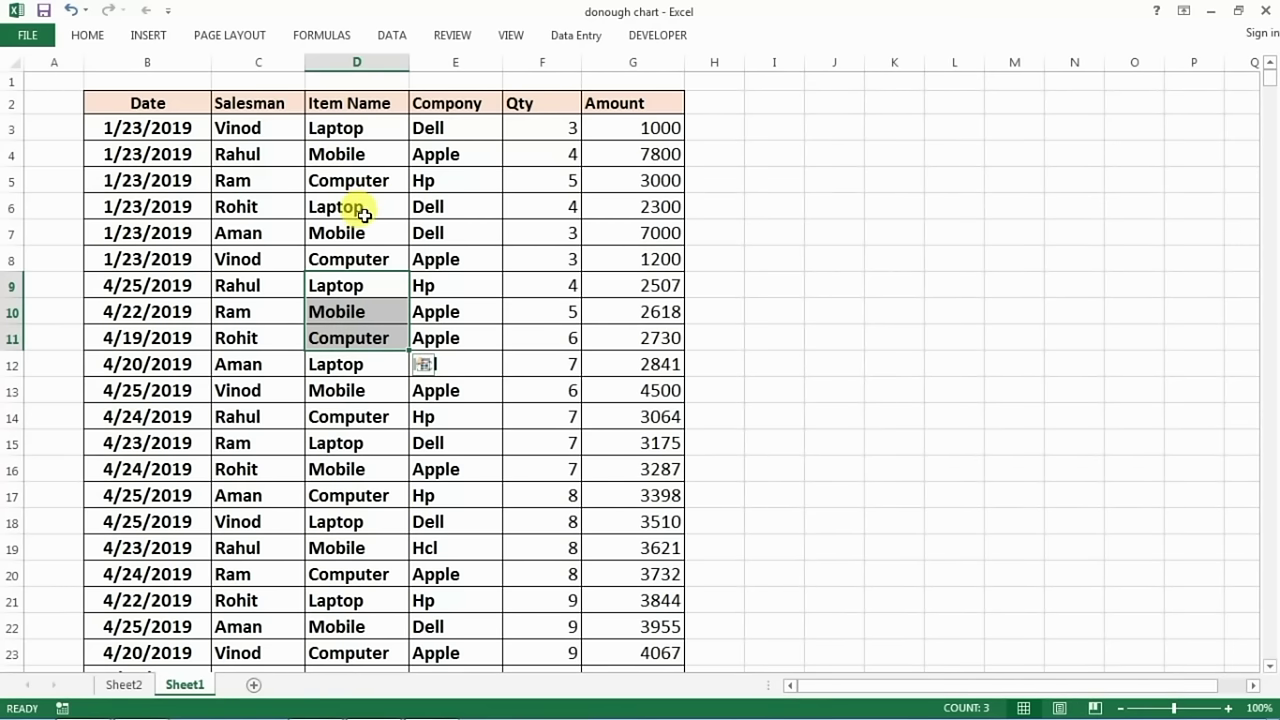
# On Sheet2, select the B1 filter, Grand Total 100% and the Computer, Laptop, Mobile cells
pyautogui.click(122, 686)
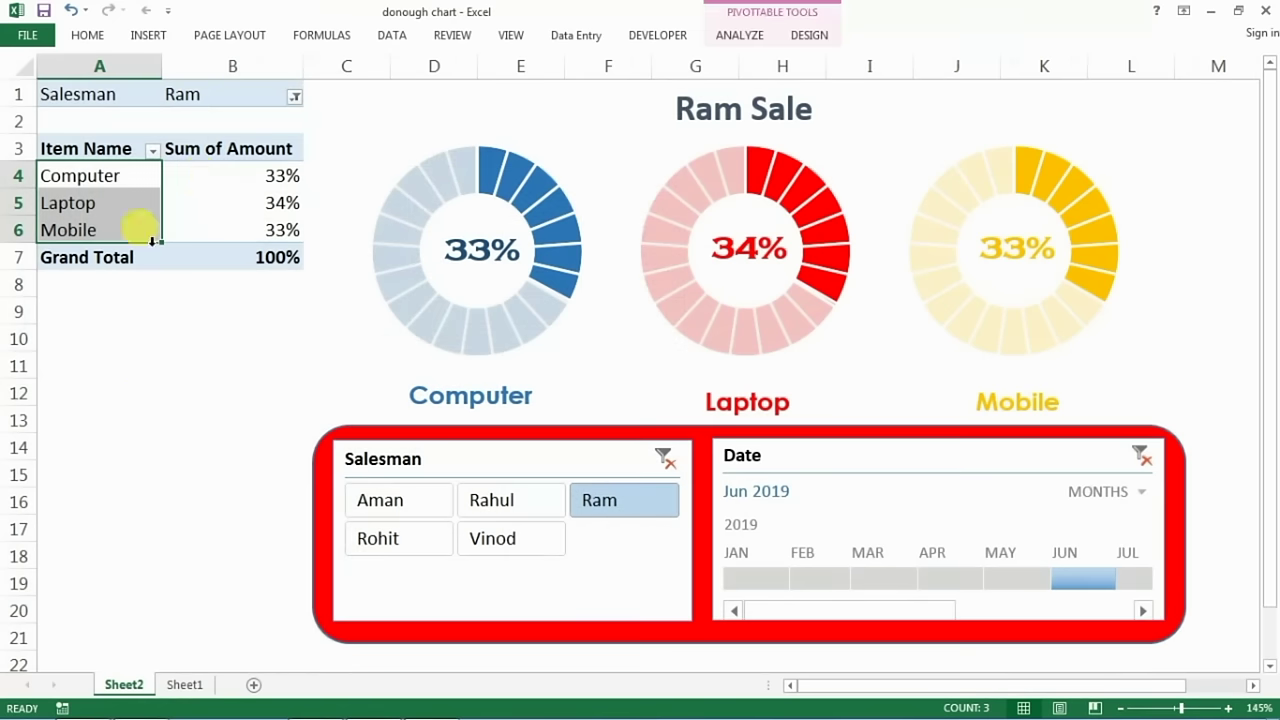
pyautogui.click(228, 98)
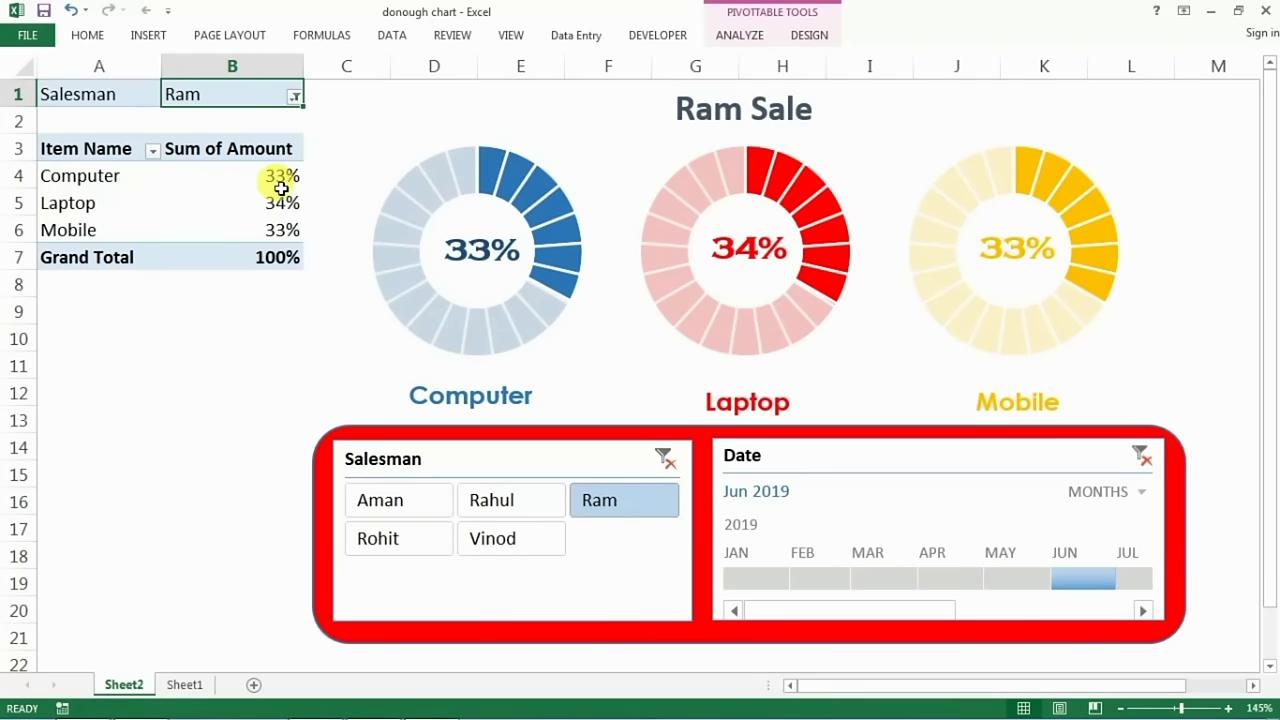
pyautogui.click(243, 263)
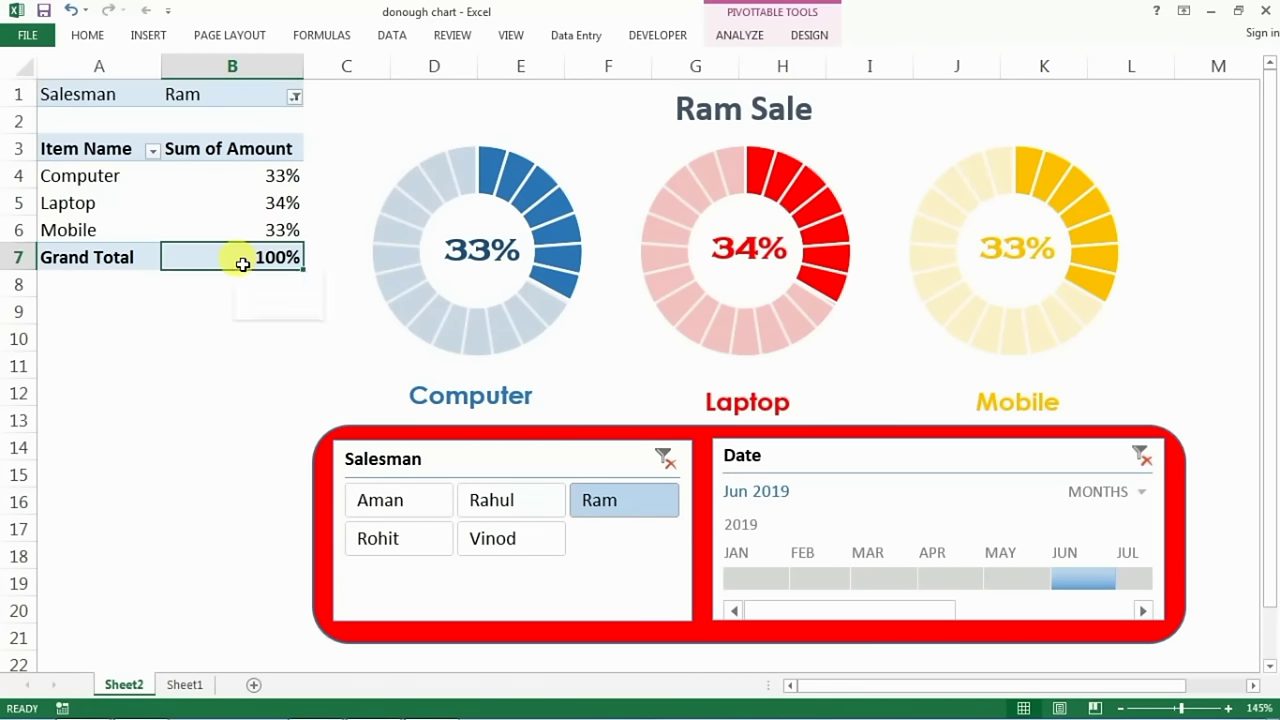
pyautogui.click(125, 178)
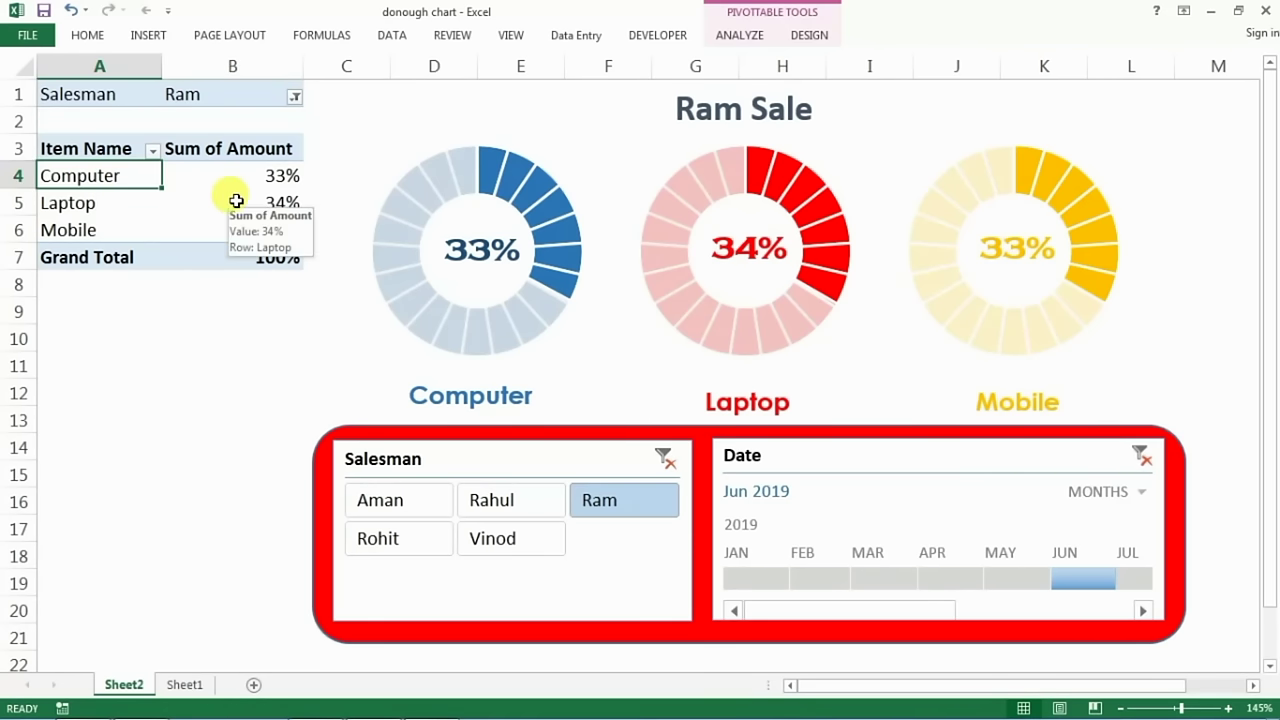
pyautogui.click(95, 205)
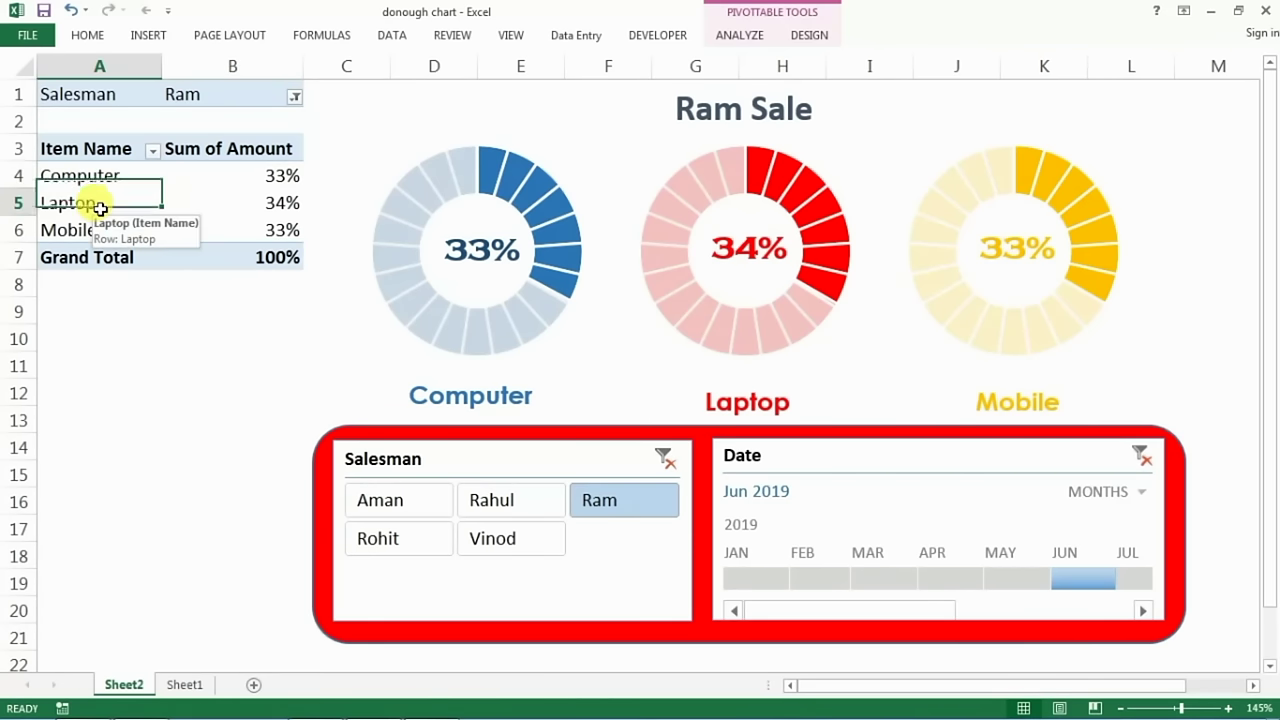
pyautogui.click(215, 229)
pyautogui.click(34, 229)
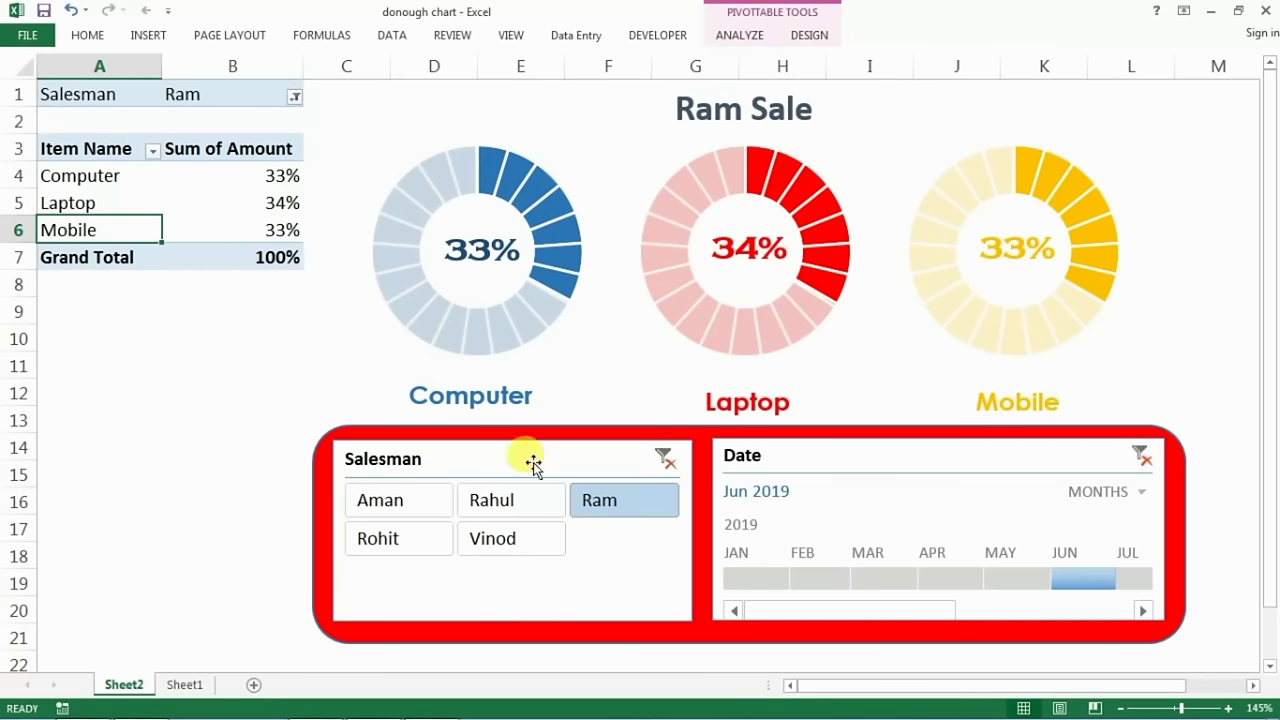
pyautogui.click(386, 500)
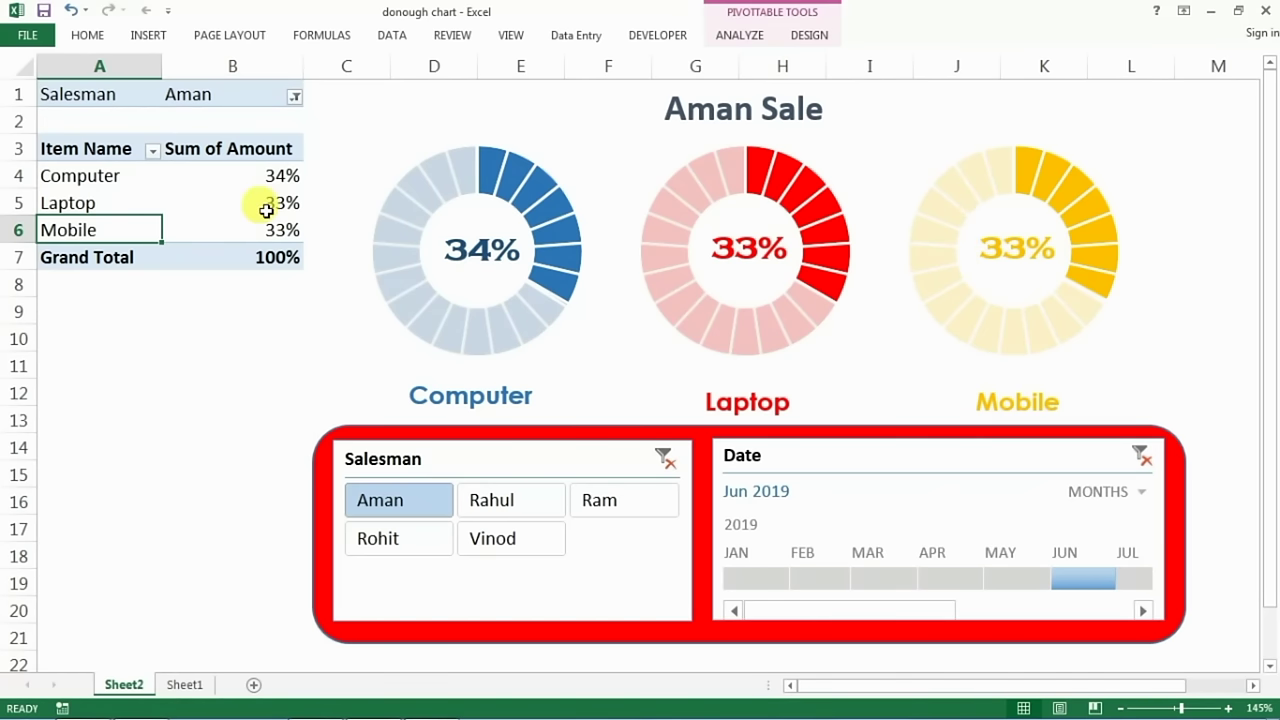
pyautogui.click(625, 497)
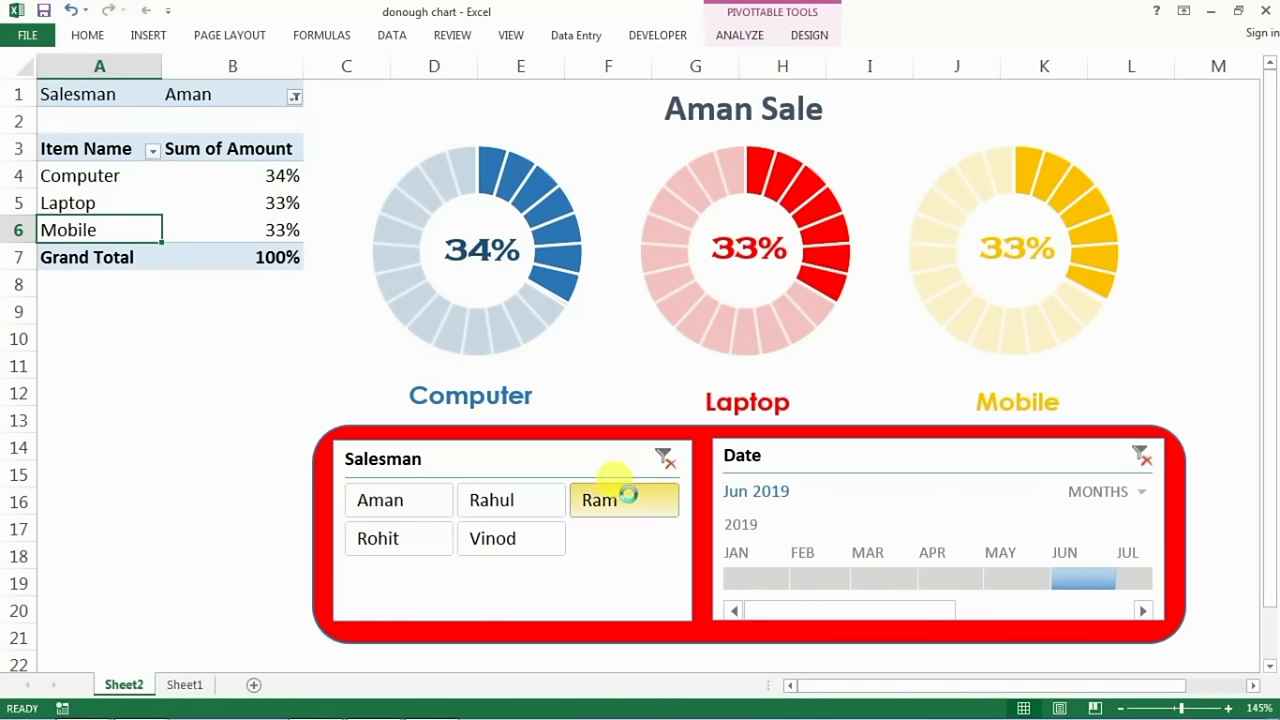
pyautogui.click(515, 538)
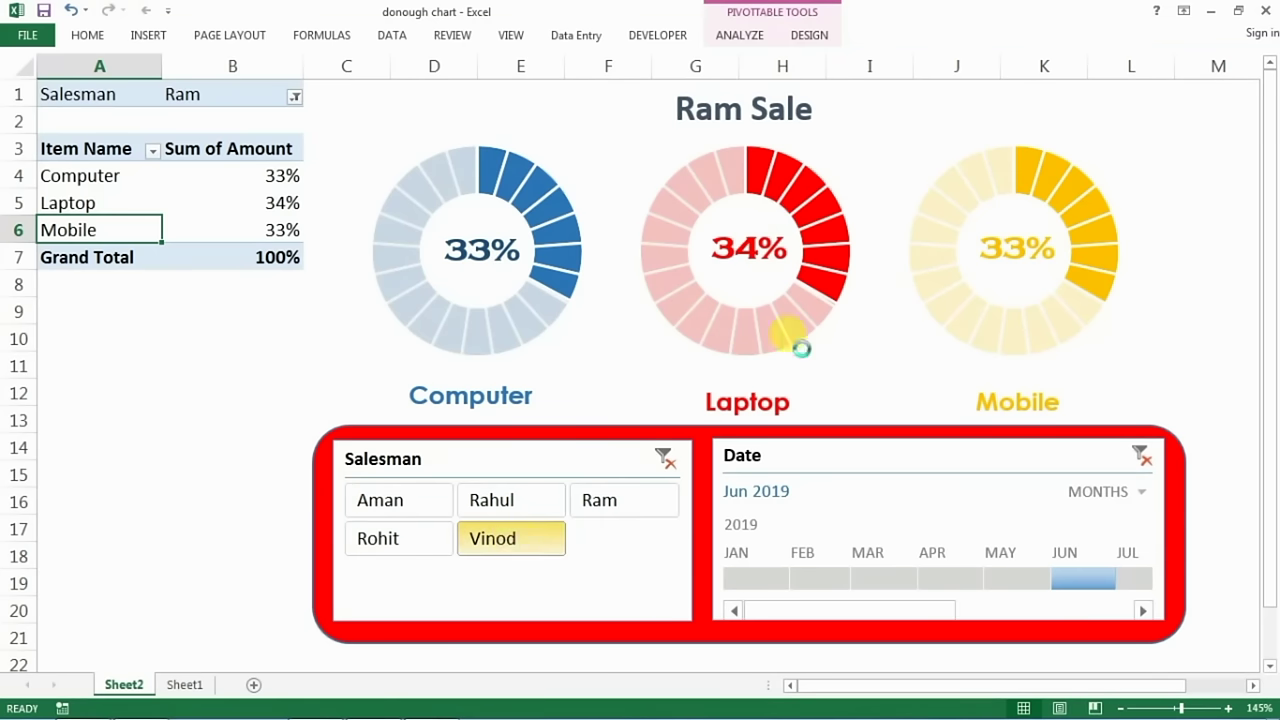
pyautogui.click(475, 502)
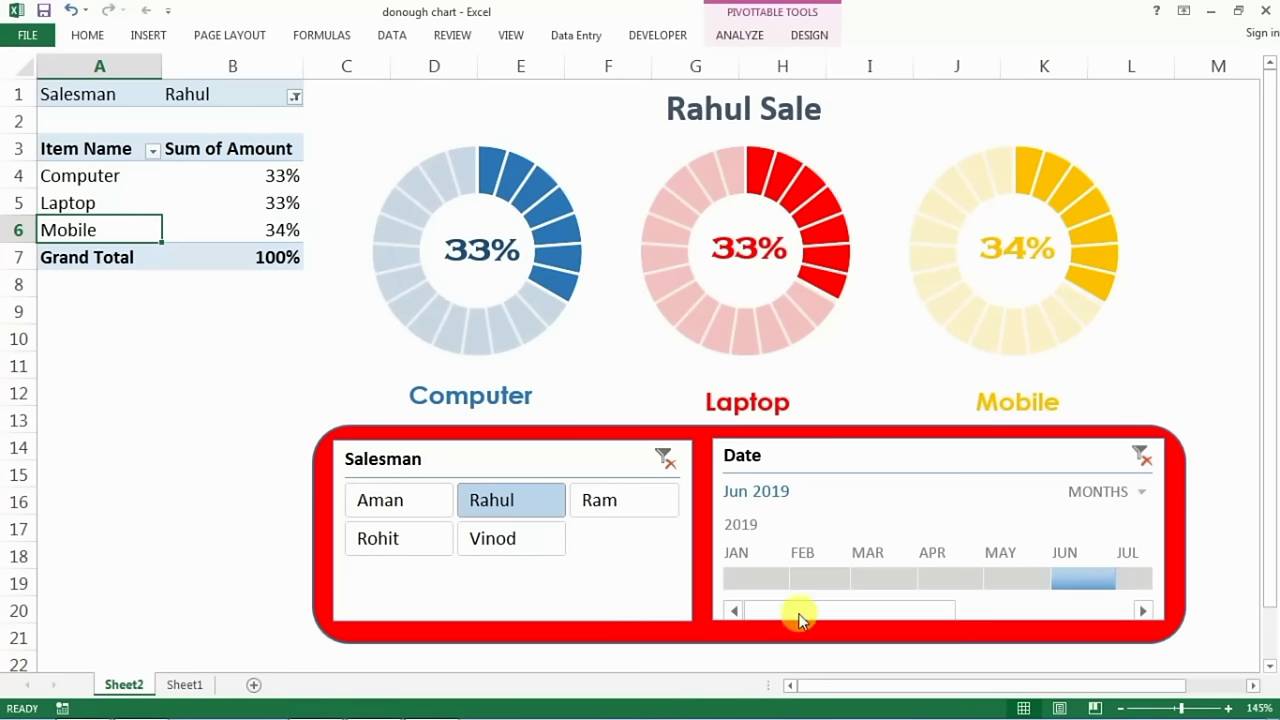
pyautogui.click(868, 578)
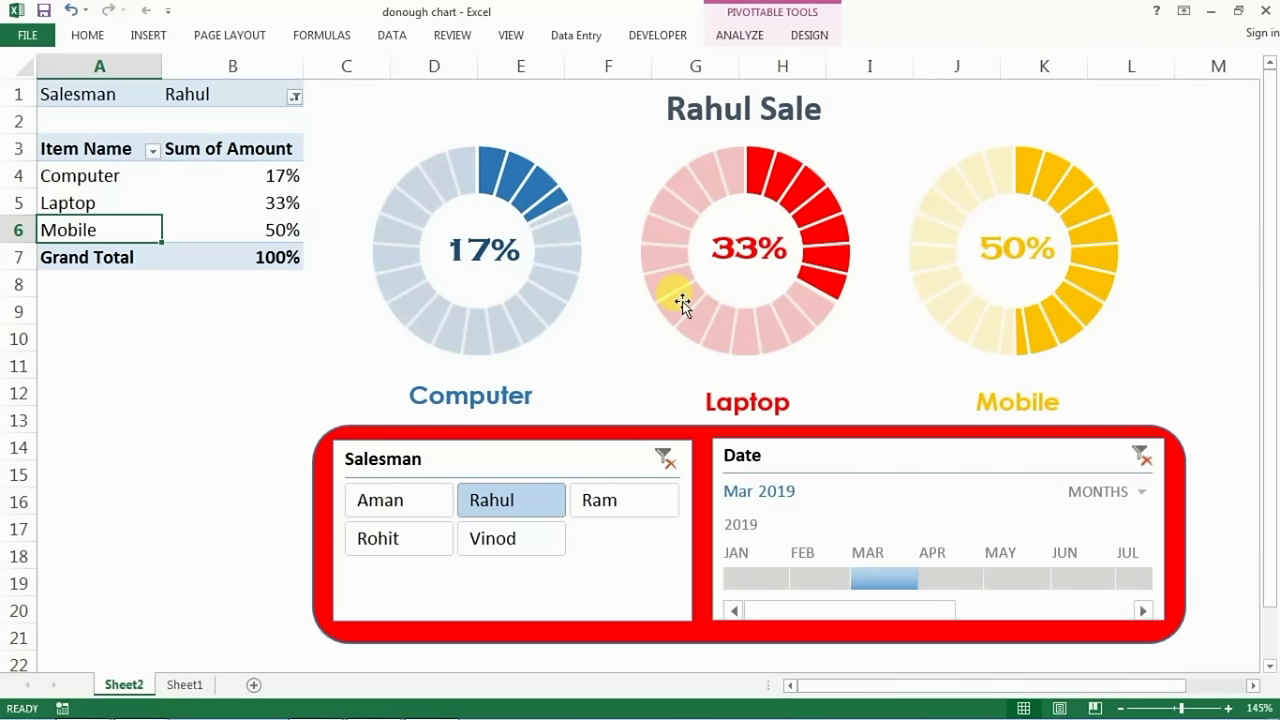
pyautogui.click(402, 512)
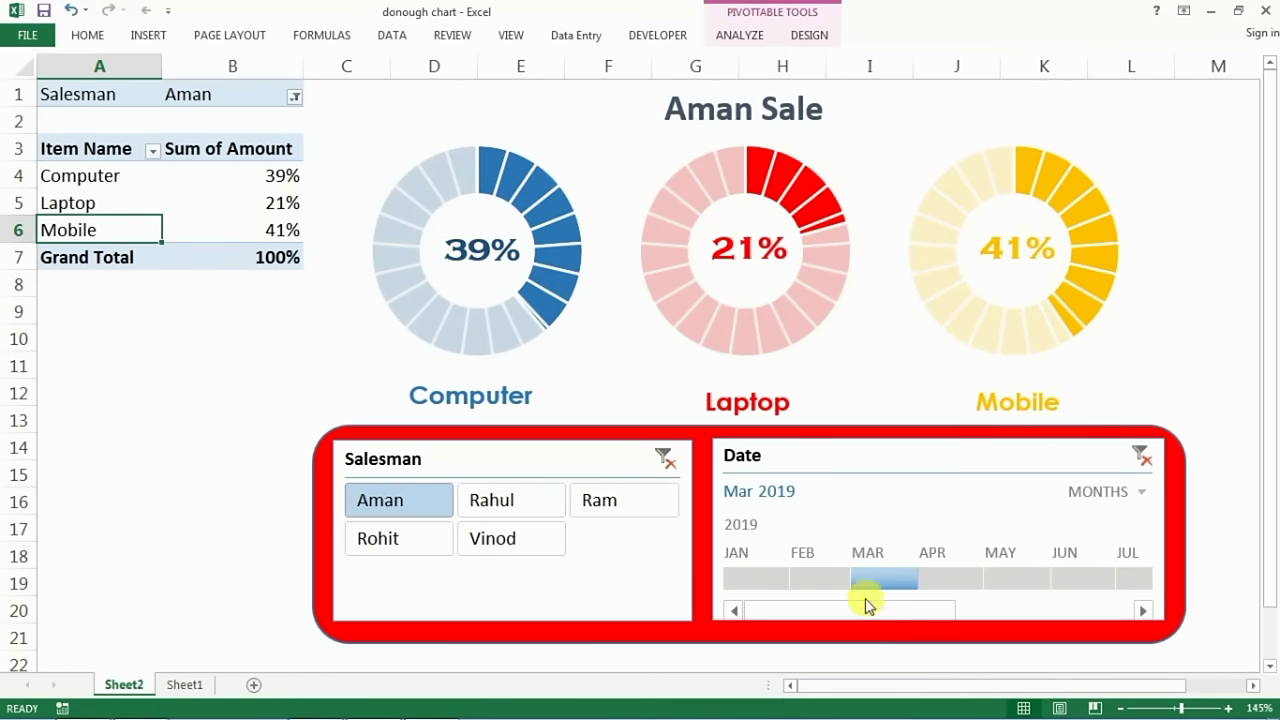
pyautogui.click(1071, 576)
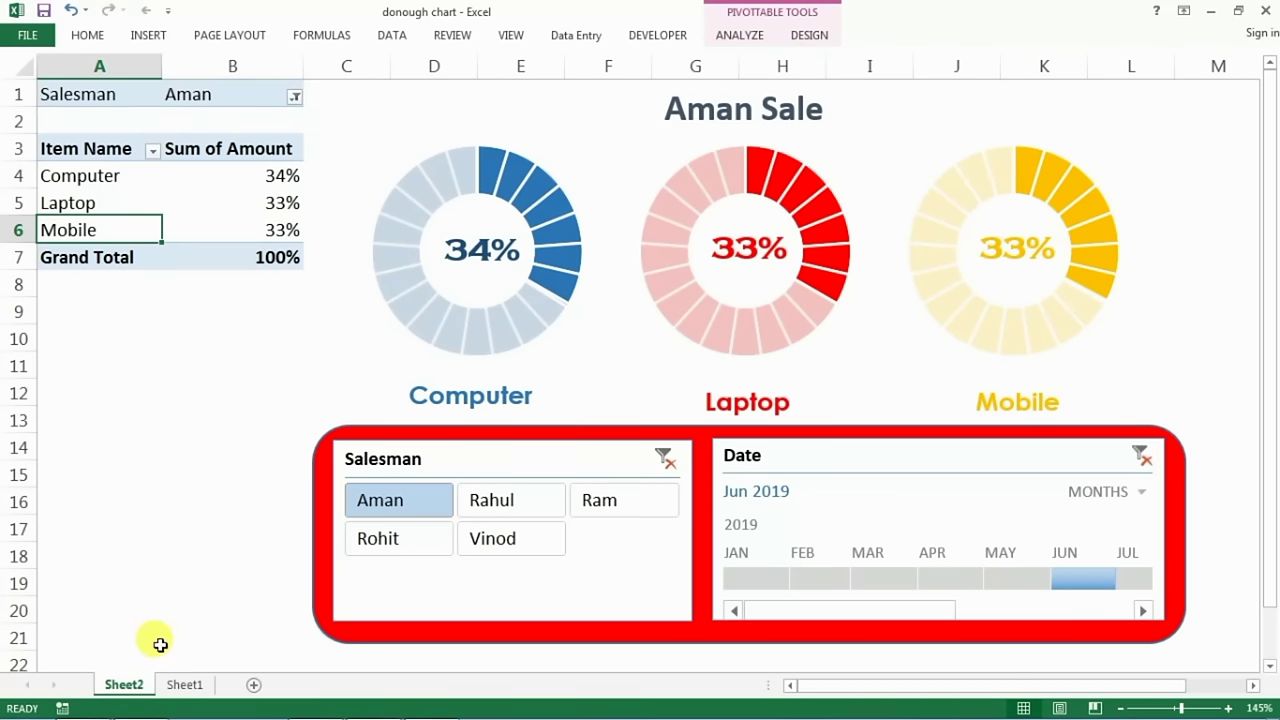
# Glance at the Sheet1 data, then switch the Sheet2 dashboard to another salesman
pyautogui.click(172, 684)
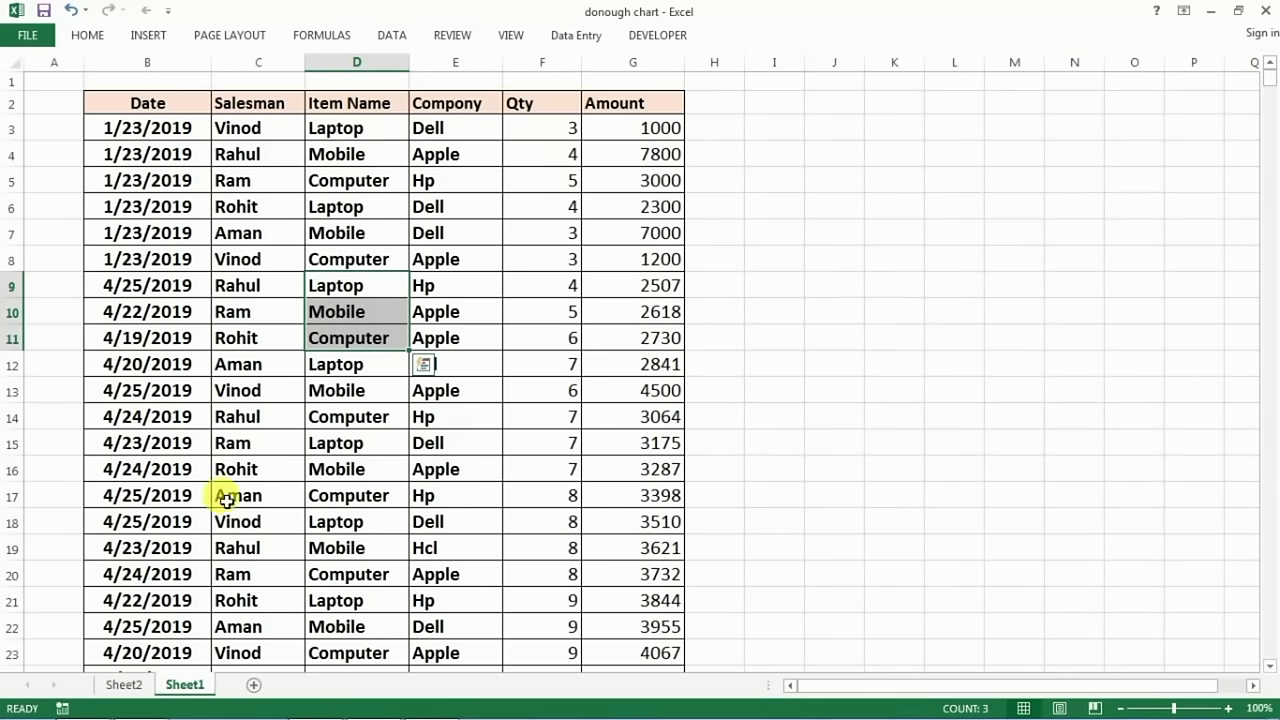
pyautogui.click(122, 684)
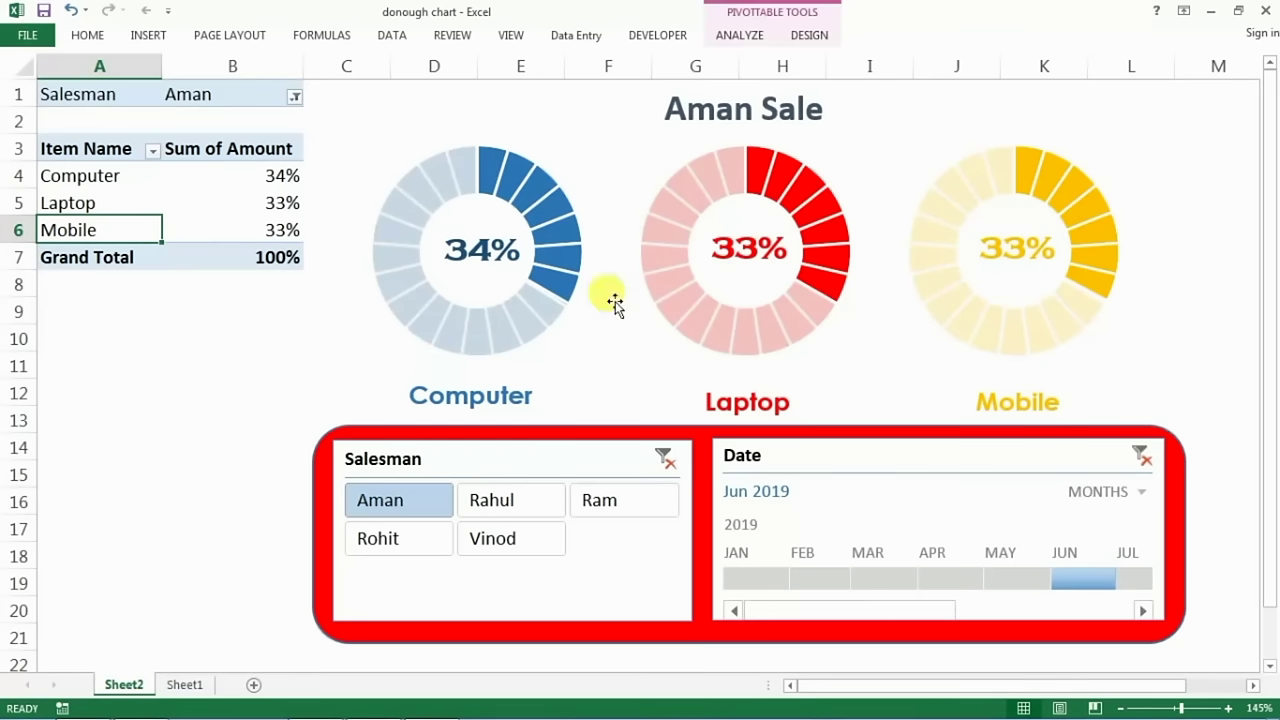
pyautogui.click(476, 506)
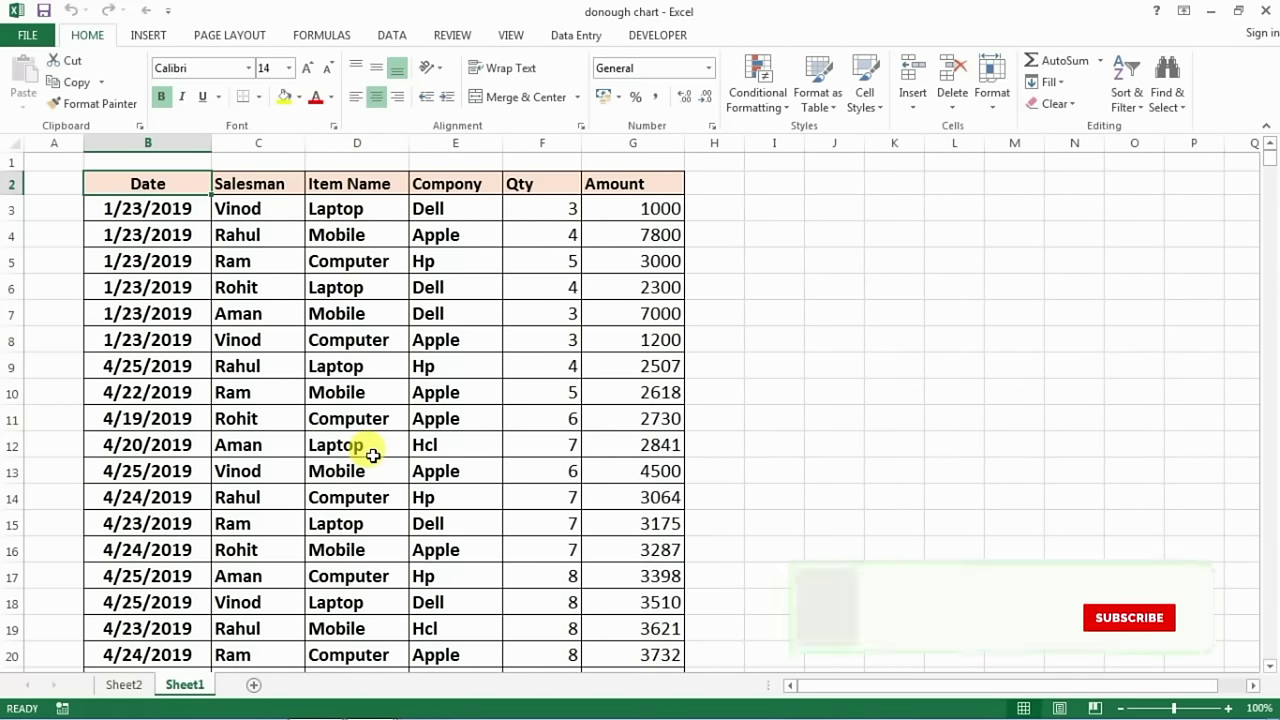
pyautogui.moveTo(232, 210); pyautogui.dragTo(232, 497)
pyautogui.moveTo(343, 210); pyautogui.dragTo(327, 515)
pyautogui.moveTo(660, 209)
pyautogui.mouseDown()
pyautogui.moveTo(631, 349)
pyautogui.moveTo(640, 523)
pyautogui.mouseUp()
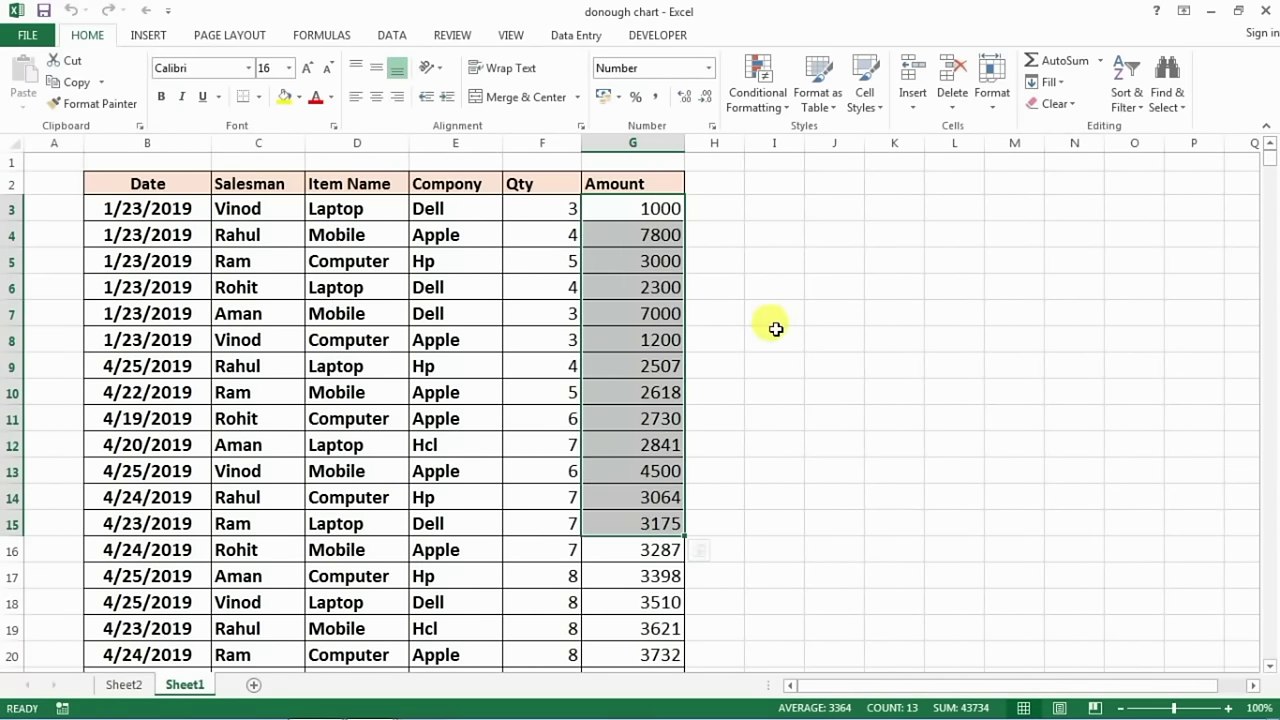
pyautogui.click(337, 366)
pyautogui.click(518, 417)
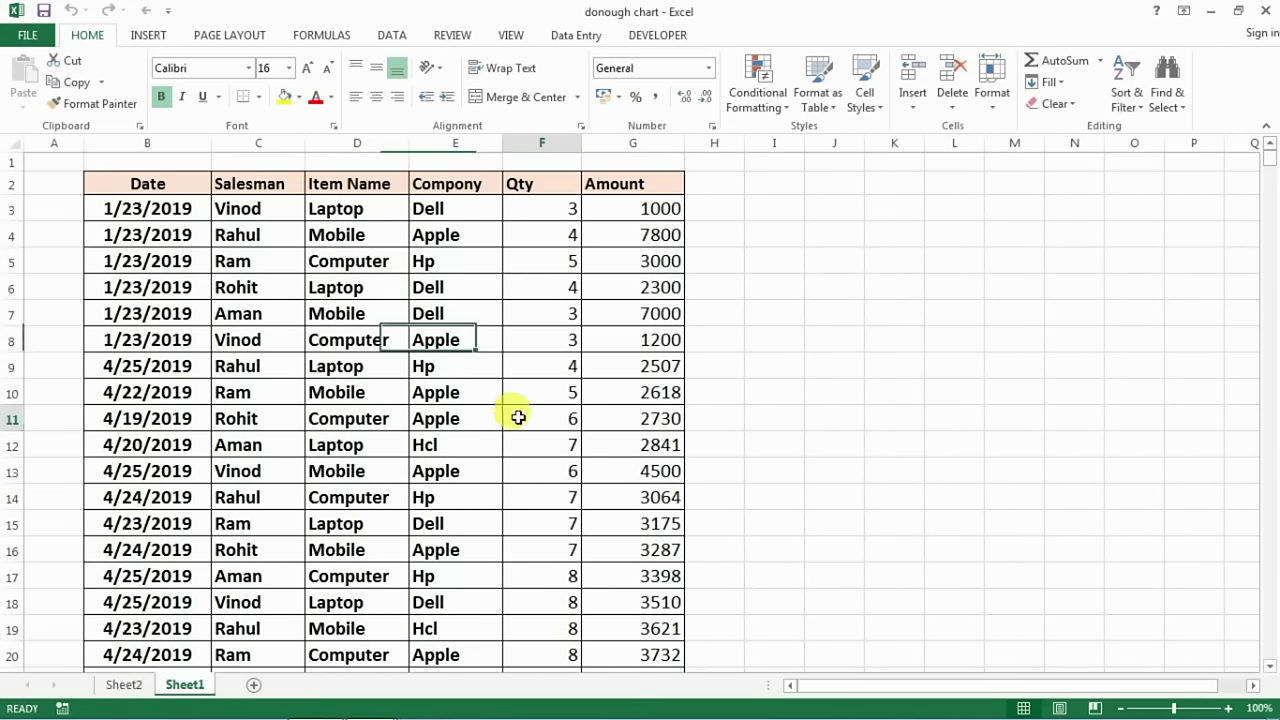
pyautogui.click(380, 466)
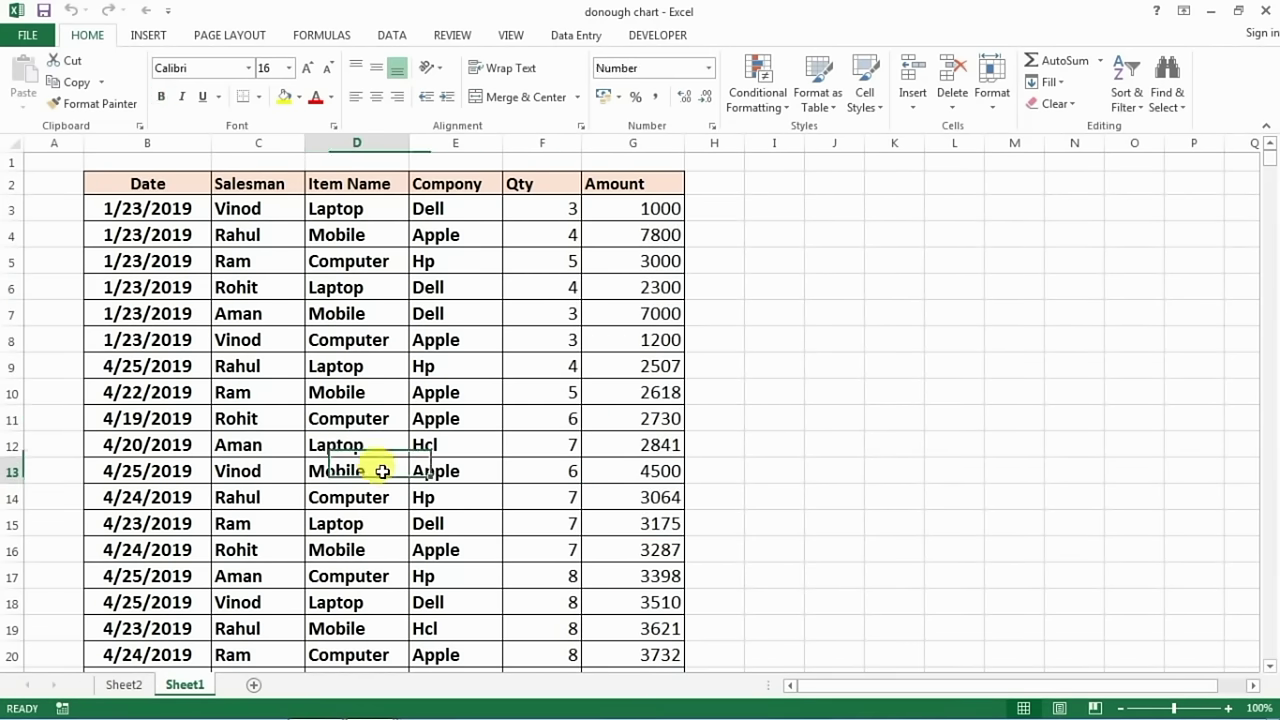
# Insert a PivotTable from Sheet1!$B$2:$G$344 onto a new worksheet
pyautogui.click(148, 36)
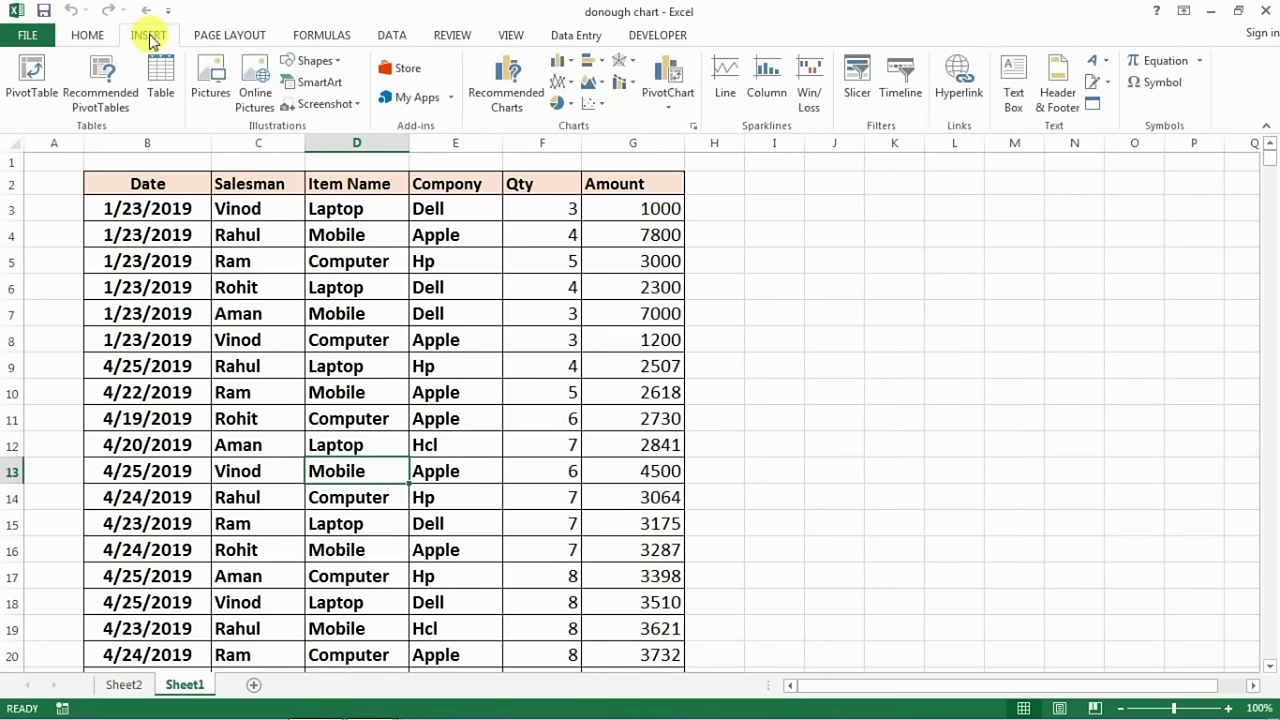
pyautogui.click(30, 72)
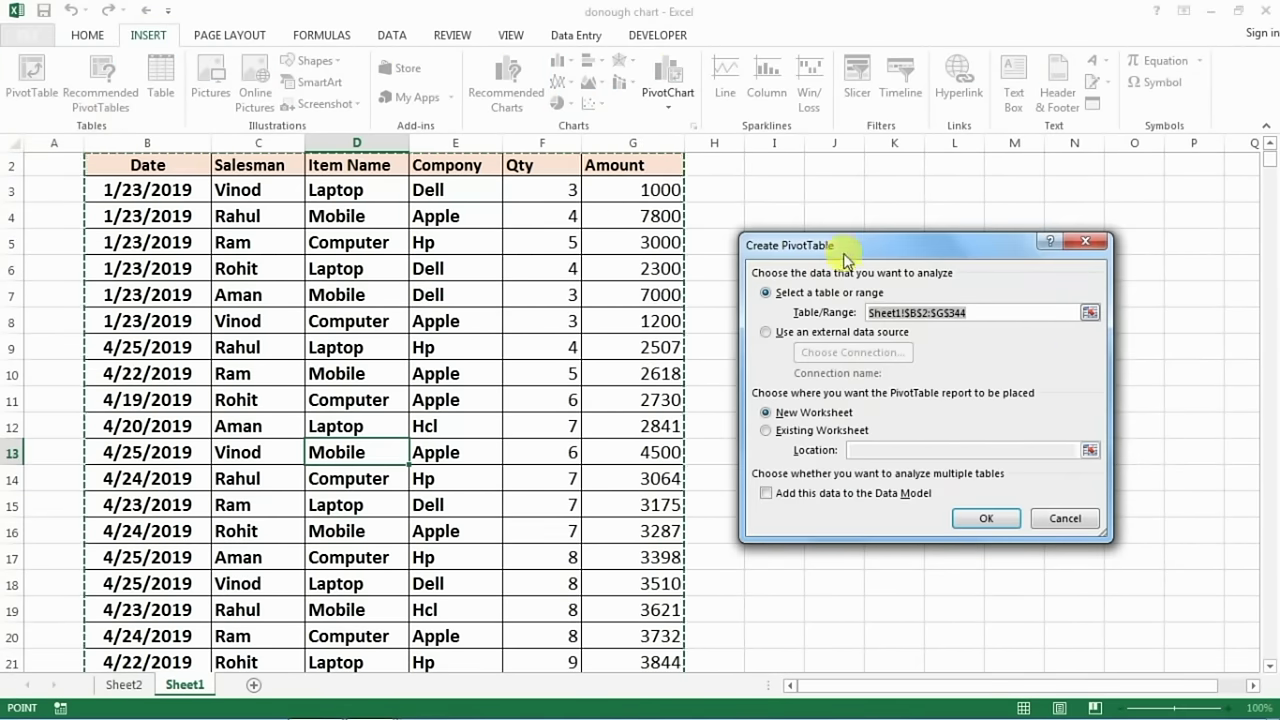
pyautogui.moveTo(860, 245); pyautogui.dragTo(848, 197)
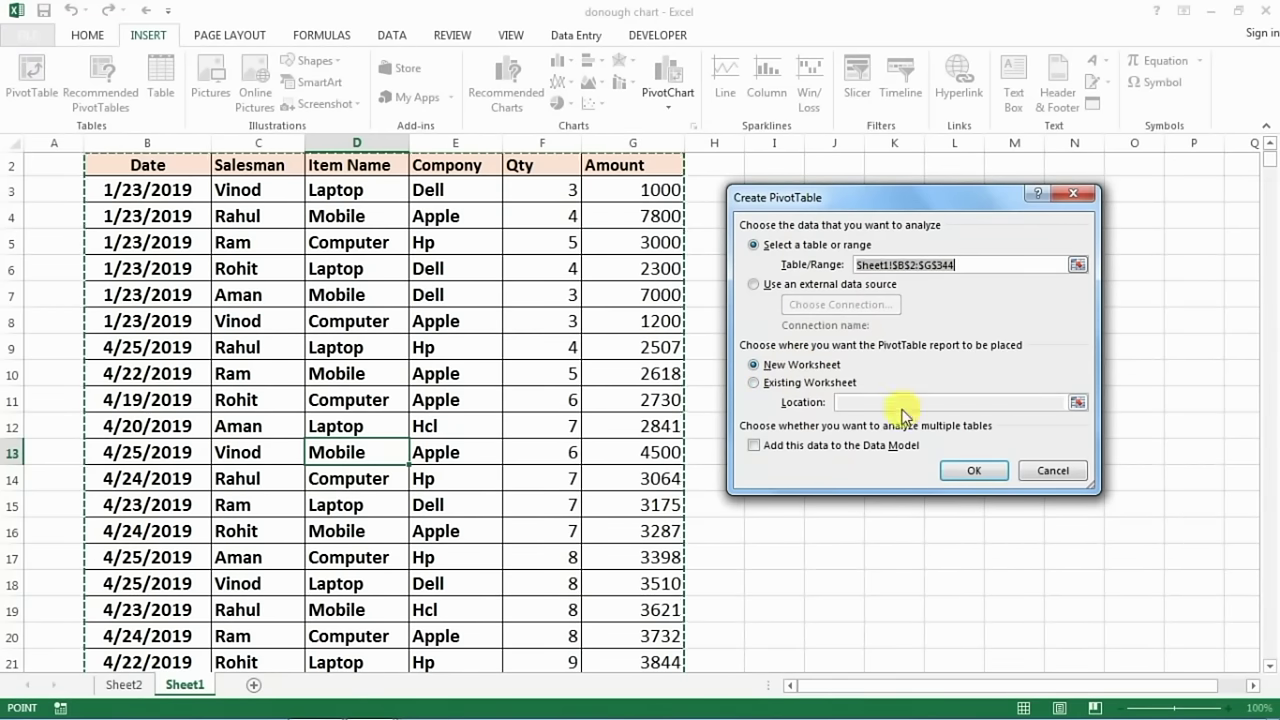
pyautogui.click(968, 476)
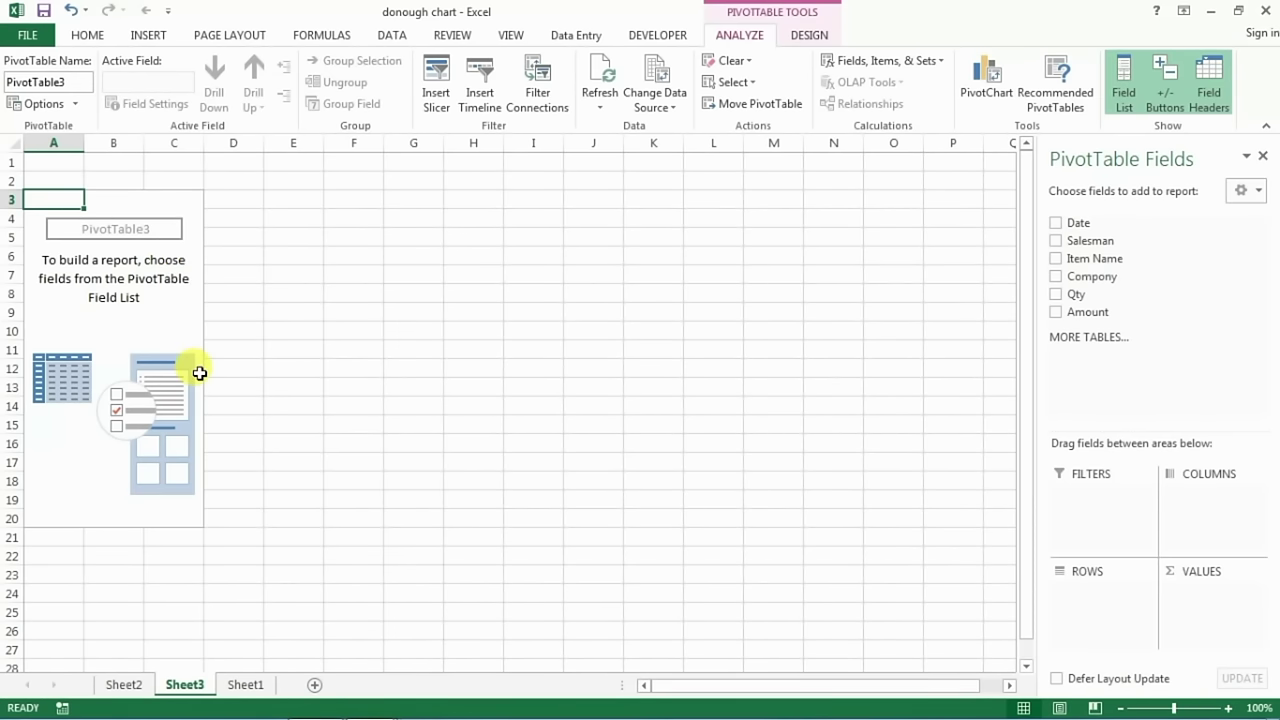
pyautogui.click(275, 312)
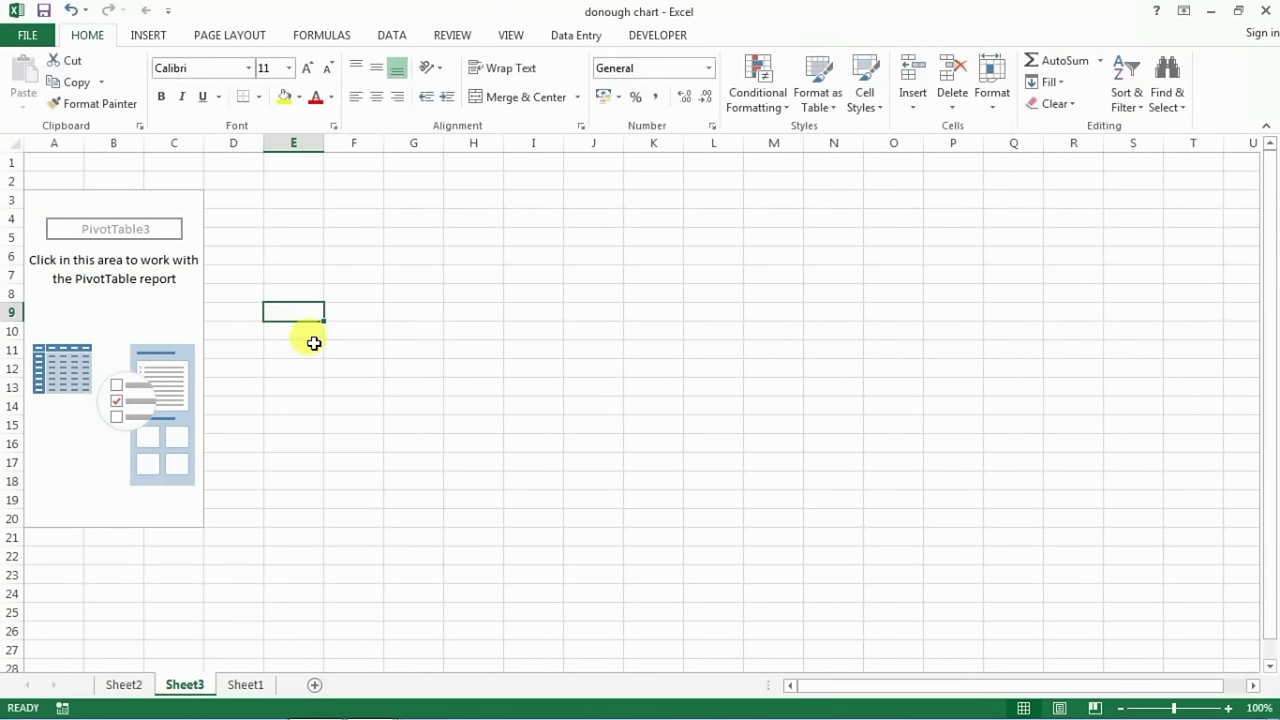
pyautogui.keyDown('ctrl'); pyautogui.scroll(1, 314, 345); pyautogui.keyUp('ctrl')
pyautogui.keyDown('ctrl'); pyautogui.scroll(1, 320, 360); pyautogui.keyUp('ctrl')
pyautogui.keyDown('ctrl'); pyautogui.scroll(1, 343, 392); pyautogui.keyUp('ctrl')
pyautogui.keyDown('ctrl'); pyautogui.scroll(1, 343, 394); pyautogui.keyUp('ctrl')
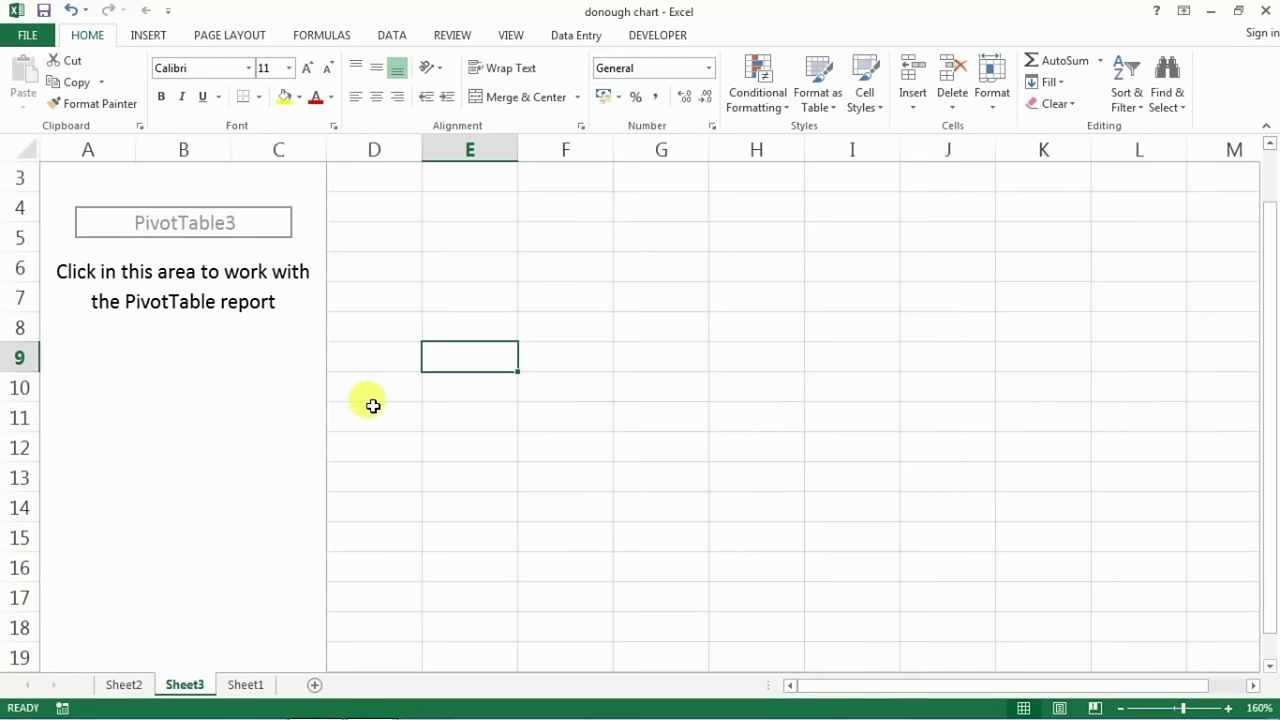
pyautogui.keyDown('ctrl'); pyautogui.scroll(-1, 372, 405); pyautogui.keyUp('ctrl')
pyautogui.keyDown('ctrl'); pyautogui.scroll(-1, 369, 403); pyautogui.keyUp('ctrl')
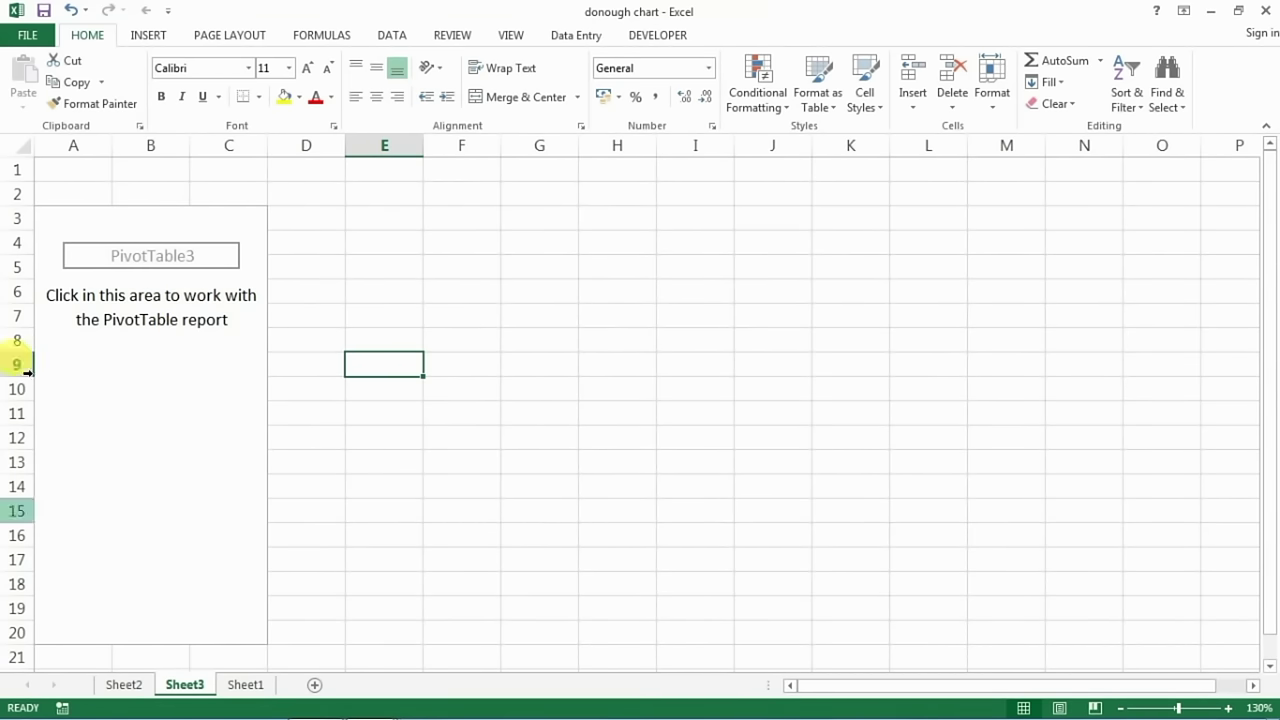
pyautogui.click(114, 300)
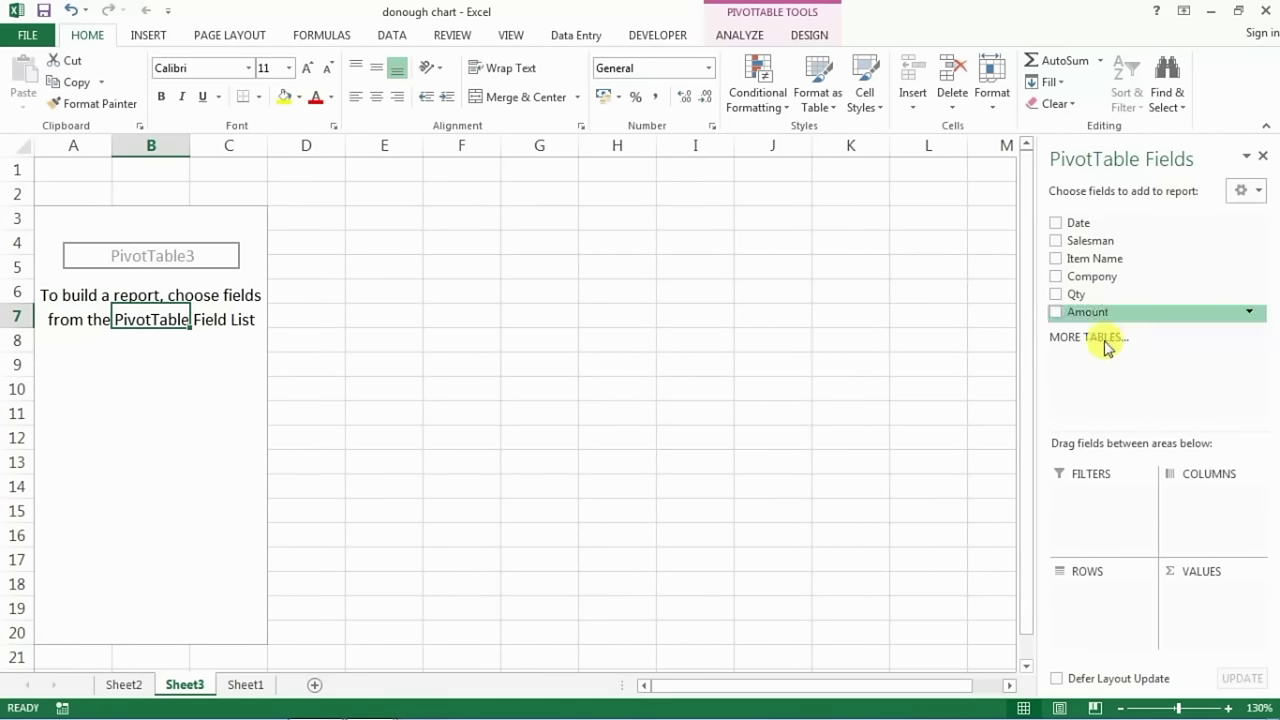
# Put Item Name in Rows, Sum of Amount in Values and Salesman in Filters
pyautogui.moveTo(1077, 262); pyautogui.dragTo(1097, 604)
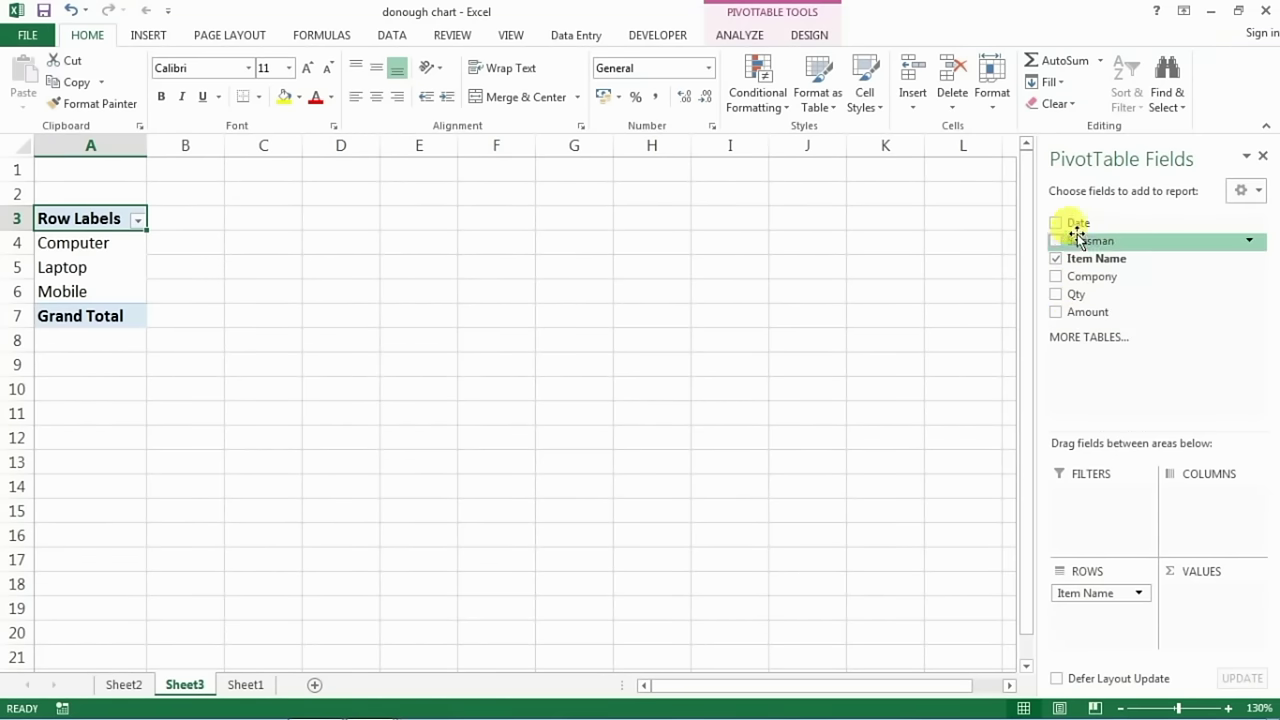
pyautogui.moveTo(1068, 315); pyautogui.dragTo(1210, 625)
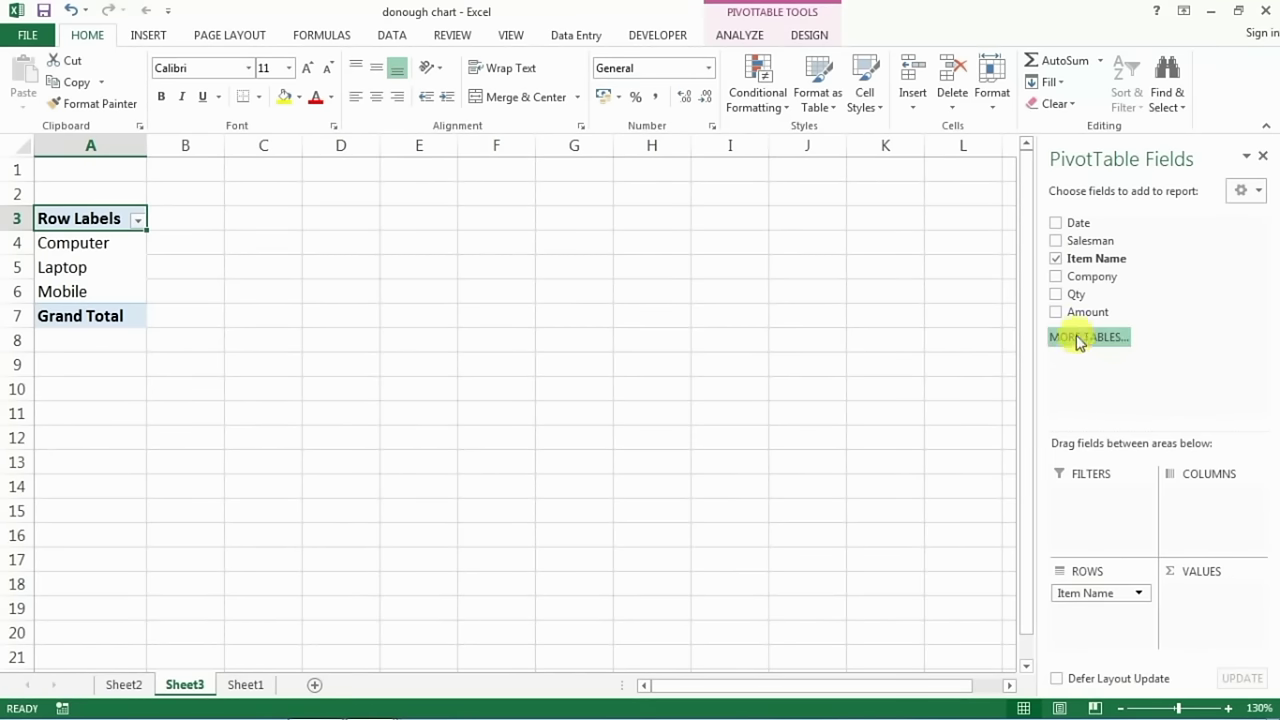
pyautogui.moveTo(1074, 311)
pyautogui.mouseDown()
pyautogui.moveTo(1148, 428)
pyautogui.moveTo(1193, 603)
pyautogui.mouseUp()
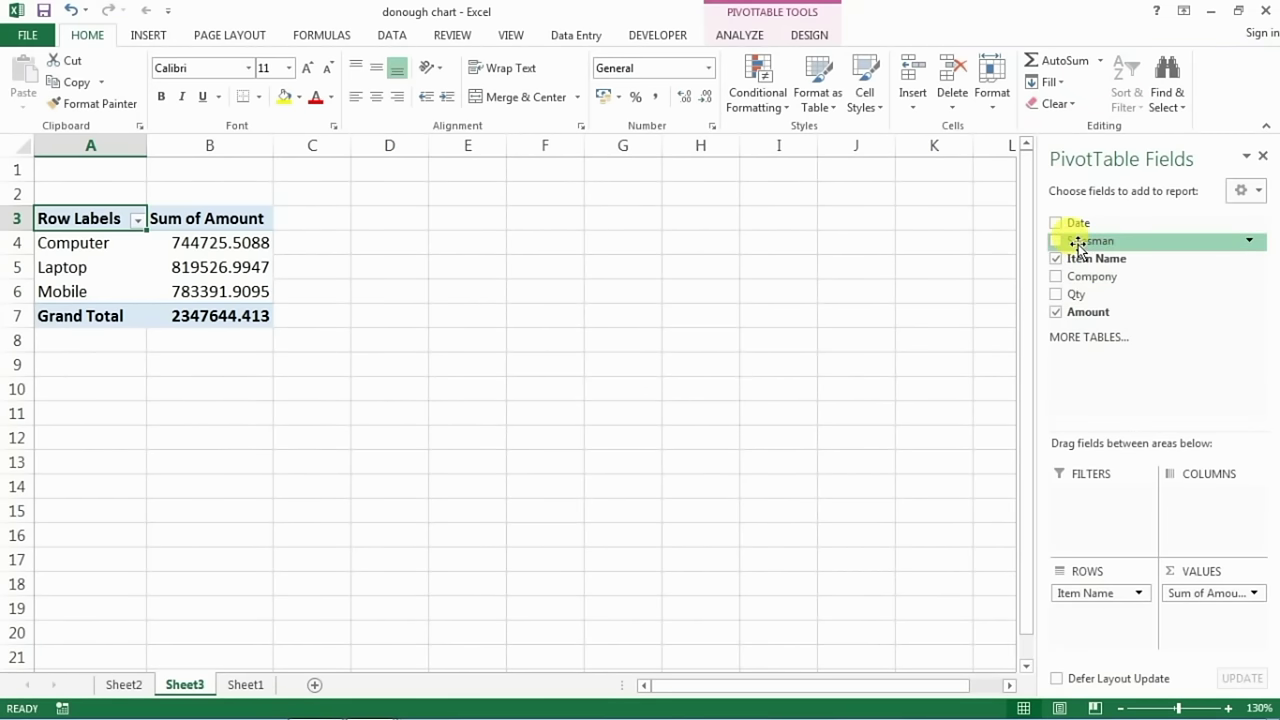
pyautogui.moveTo(1078, 243)
pyautogui.mouseDown()
pyautogui.moveTo(1085, 505)
pyautogui.moveTo(1094, 500)
pyautogui.mouseUp()
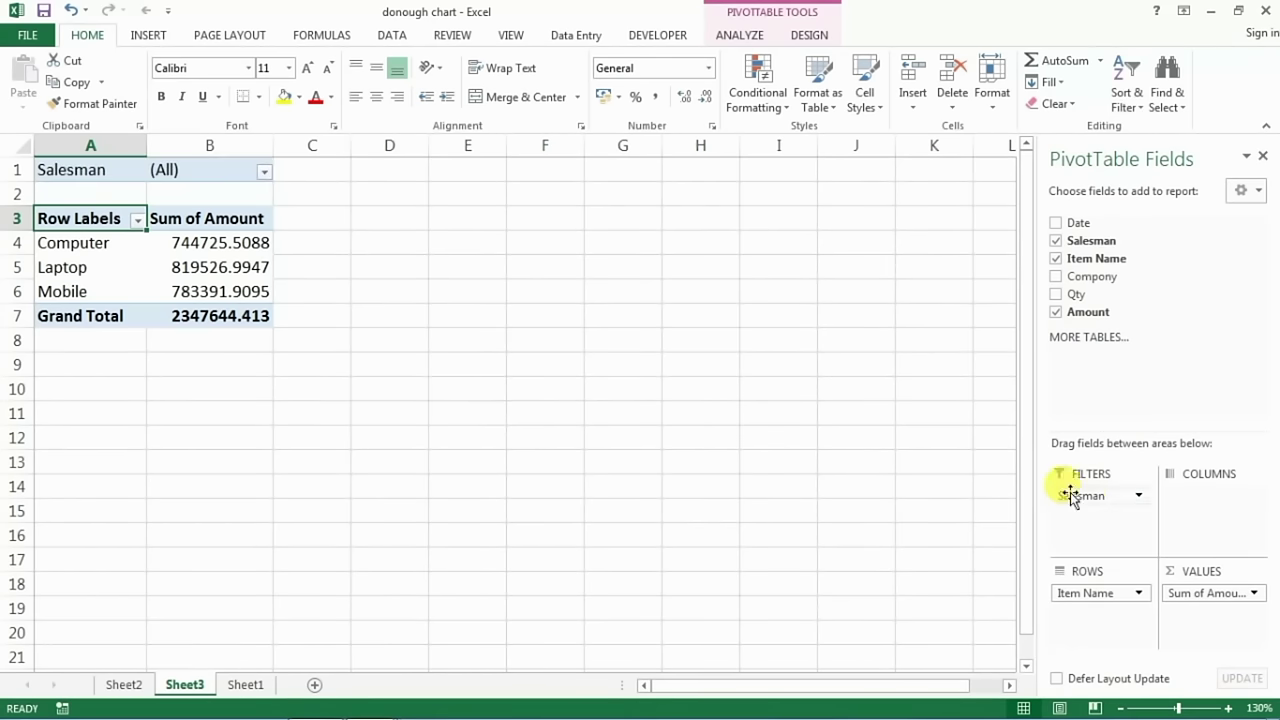
pyautogui.click(264, 172)
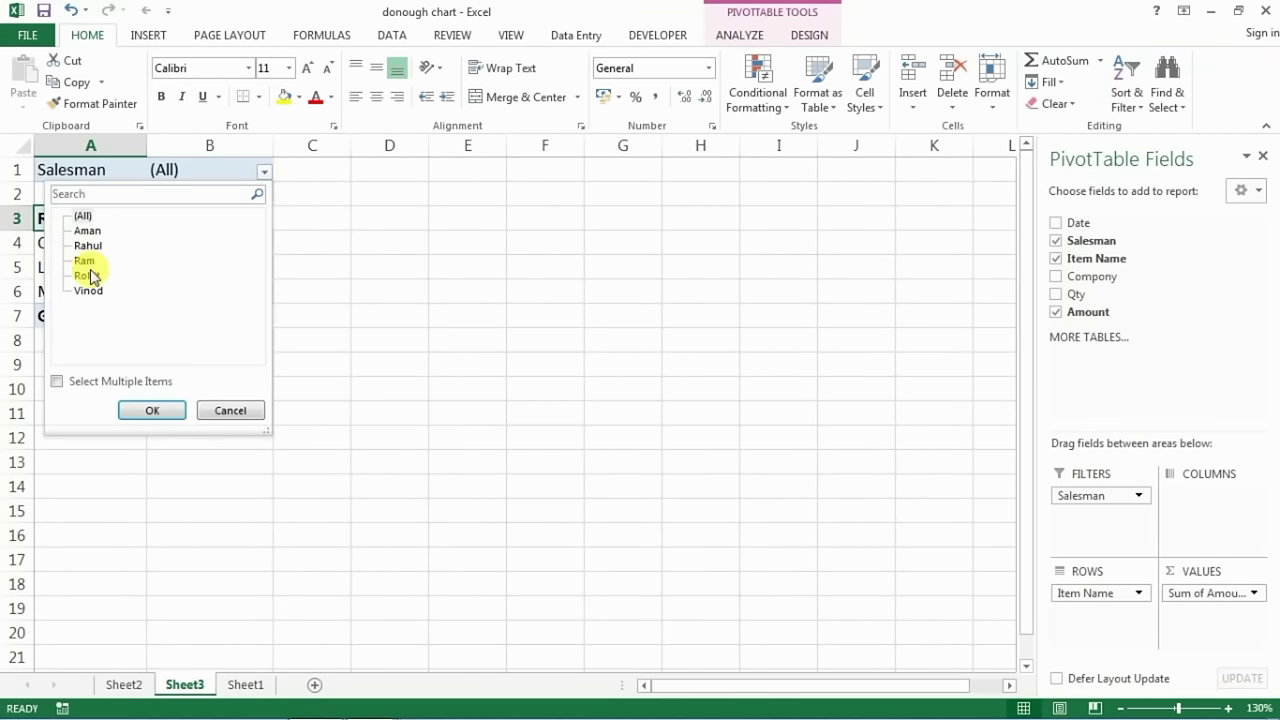
pyautogui.press('Escape')
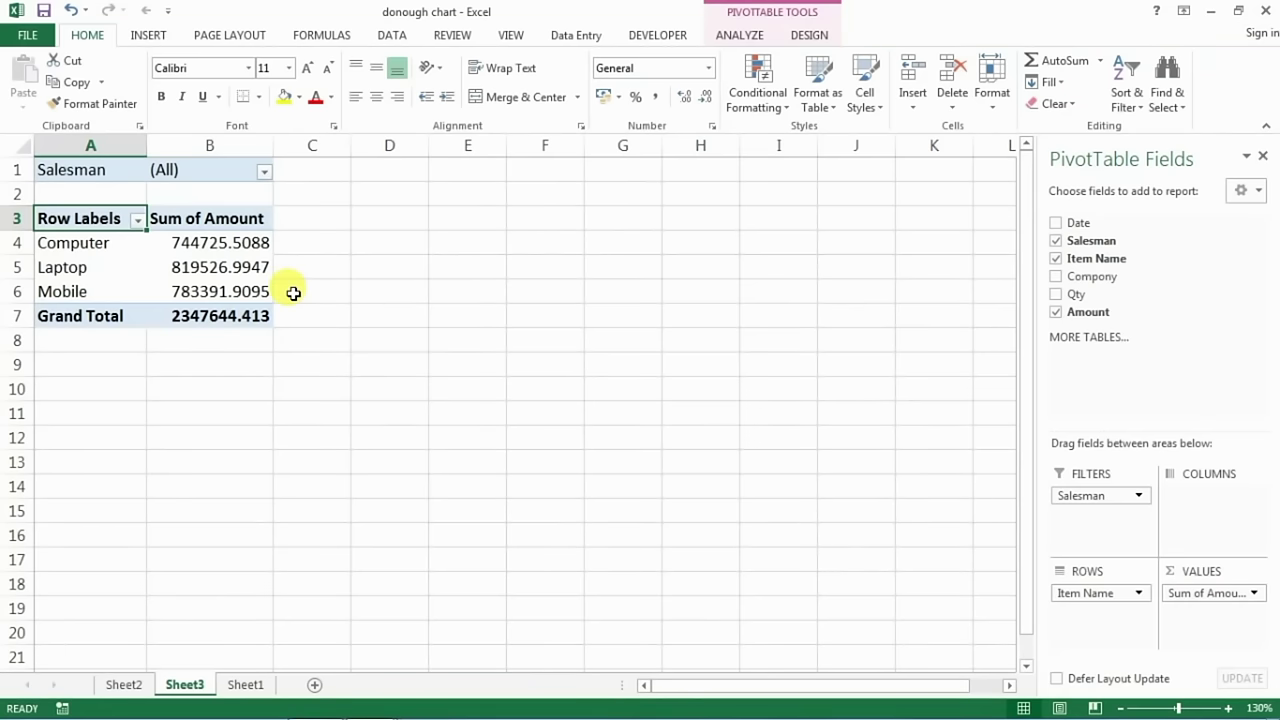
pyautogui.keyDown('ctrl'); pyautogui.scroll(1, 370, 295); pyautogui.keyUp('ctrl')
pyautogui.keyDown('ctrl'); pyautogui.scroll(2, 394, 306); pyautogui.keyUp('ctrl')
pyautogui.scroll(1, 430, 350)
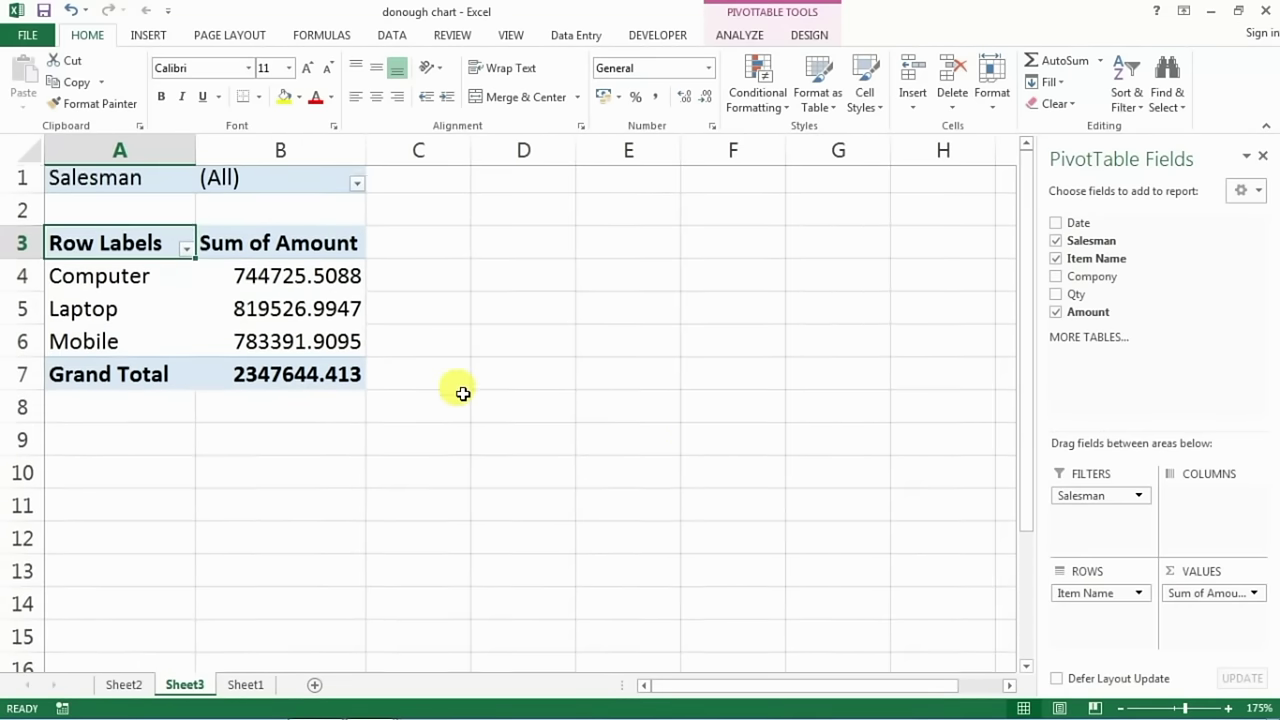
# Show Sum of Amount as % of Column Total: Computer 31.72%, Laptop 34.91%, Mobile 33.37%
pyautogui.click(464, 288)
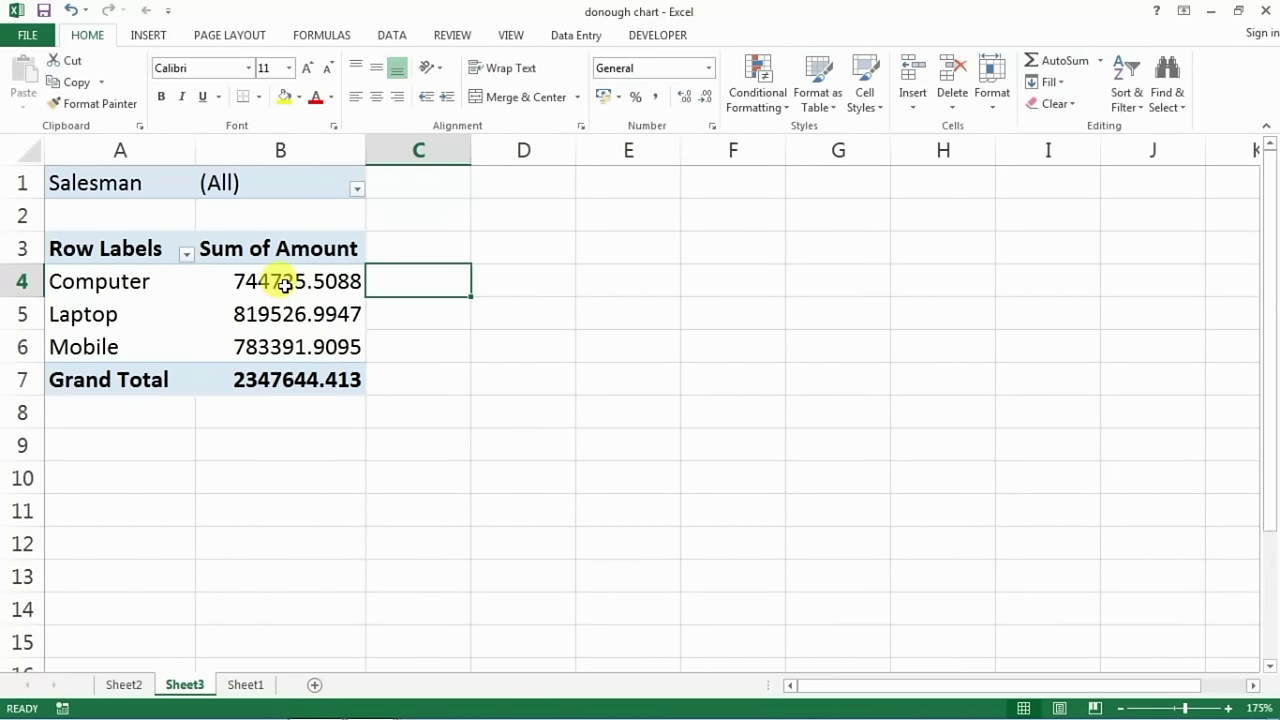
pyautogui.click(285, 285)
pyautogui.click(274, 312)
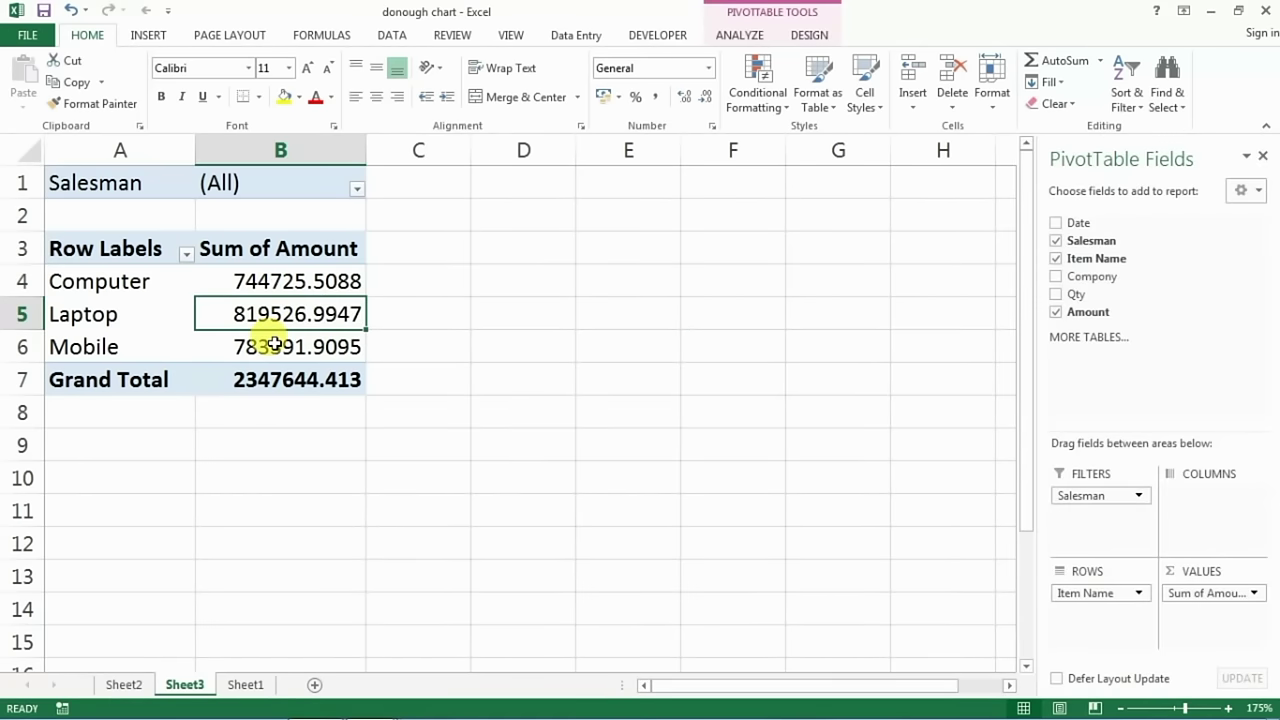
pyautogui.click(274, 344)
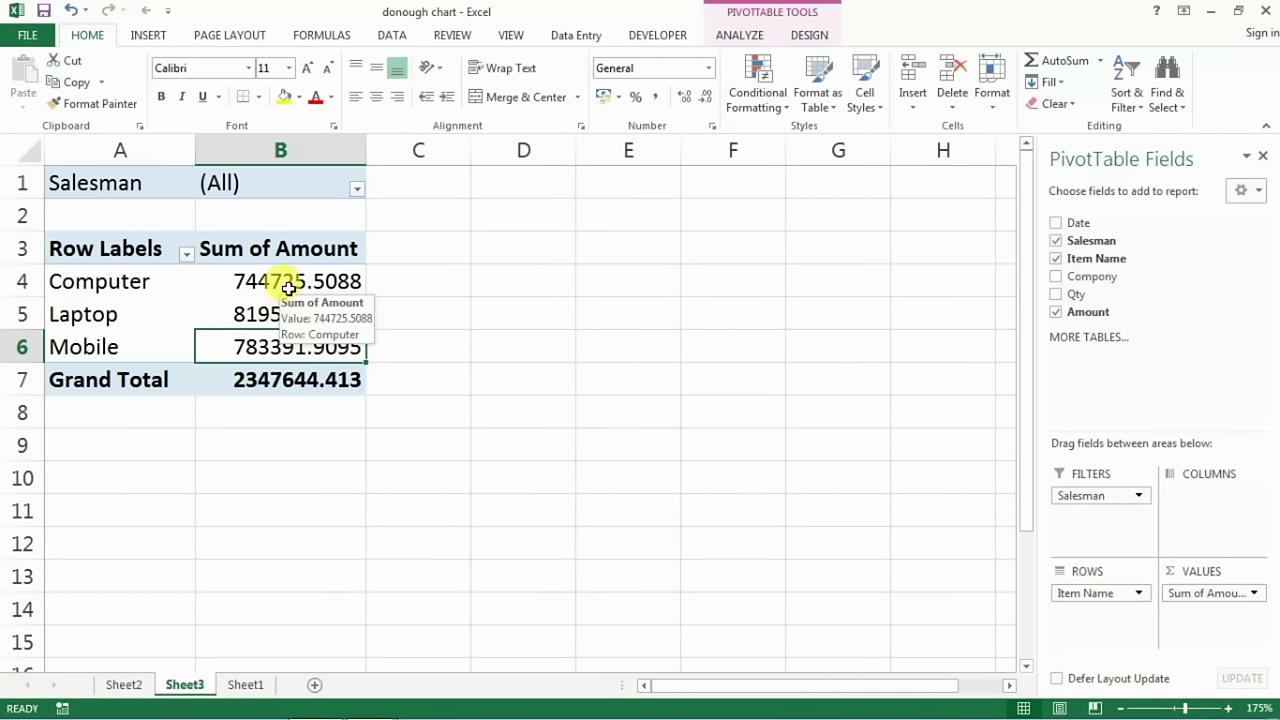
pyautogui.click(276, 288)
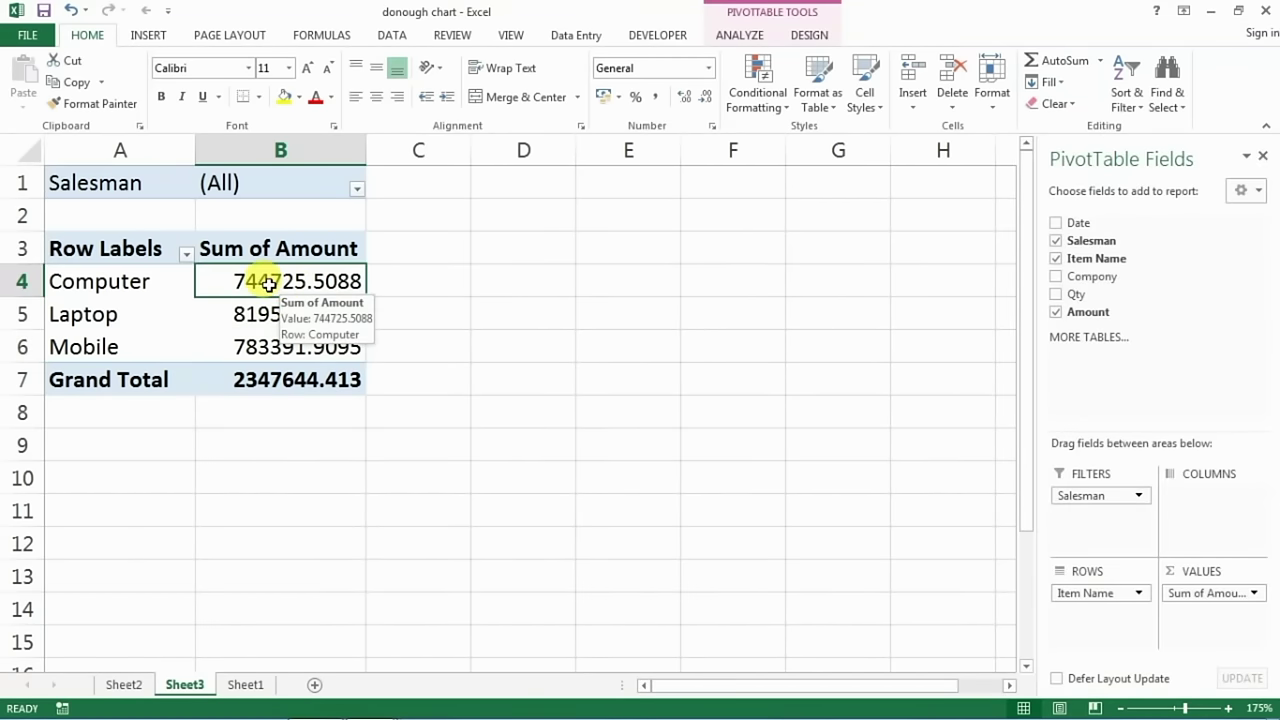
pyautogui.rightClick(270, 287)
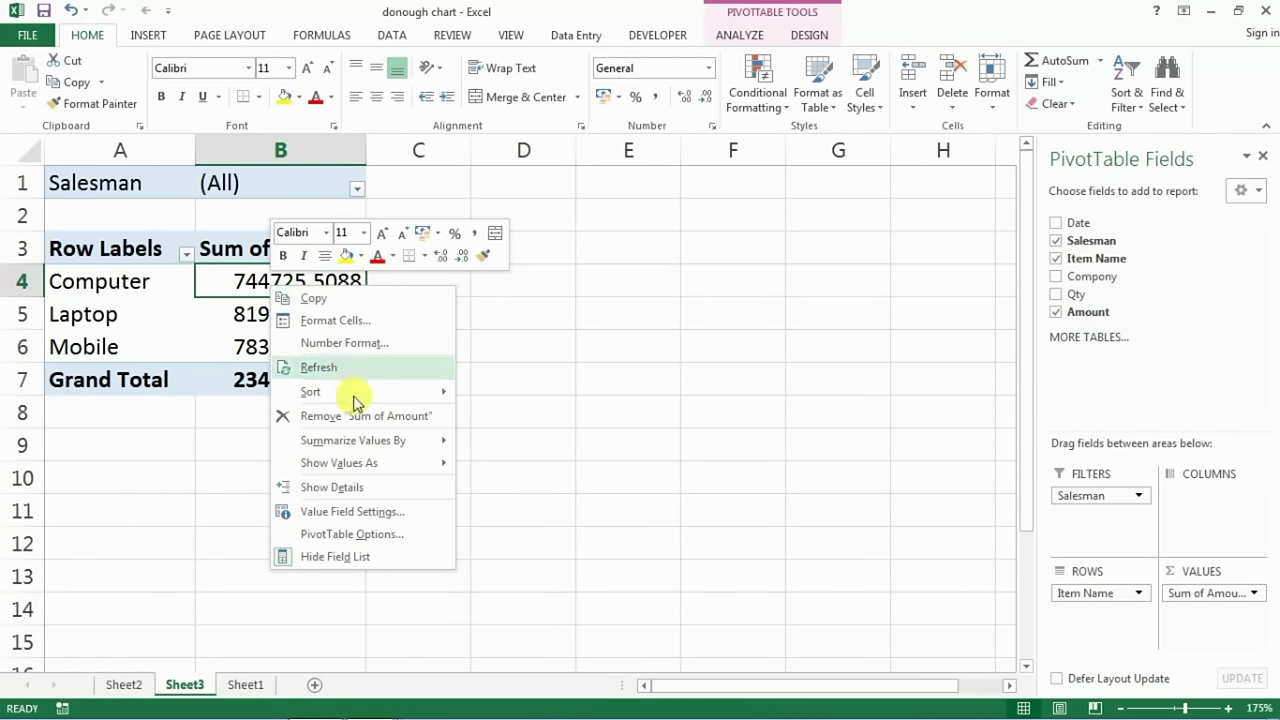
pyautogui.moveTo(339, 463)
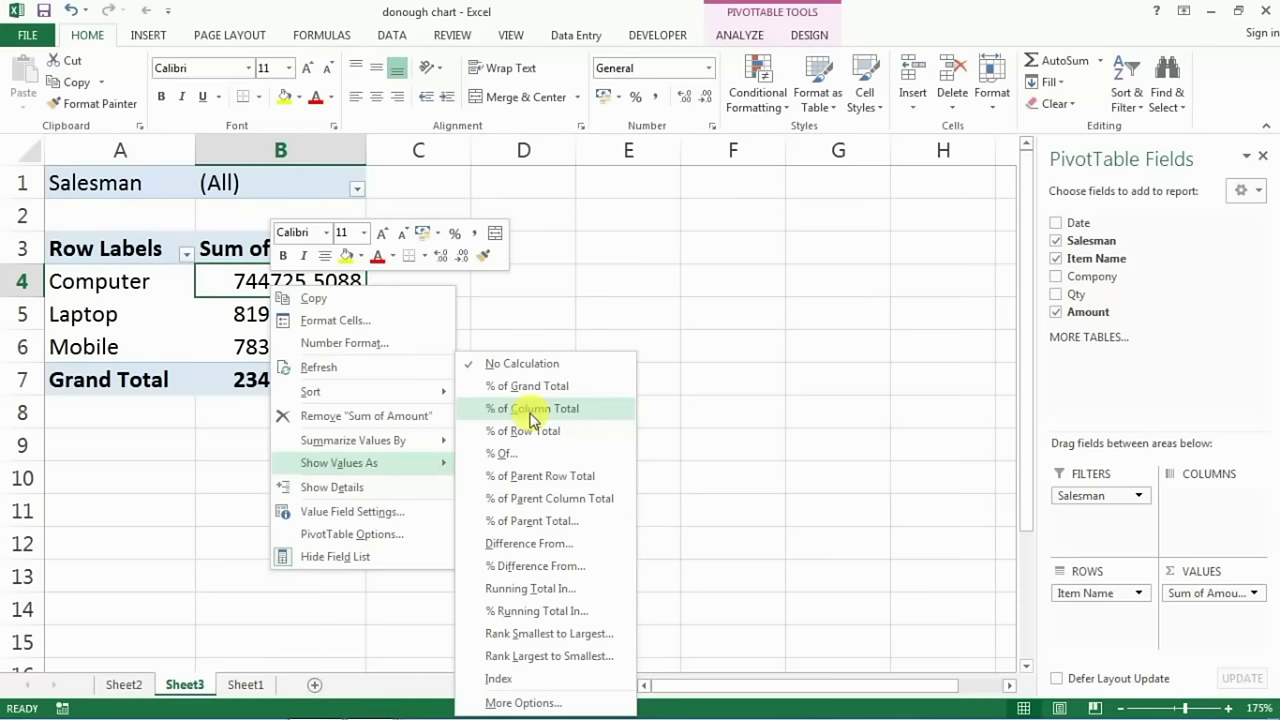
pyautogui.click(531, 418)
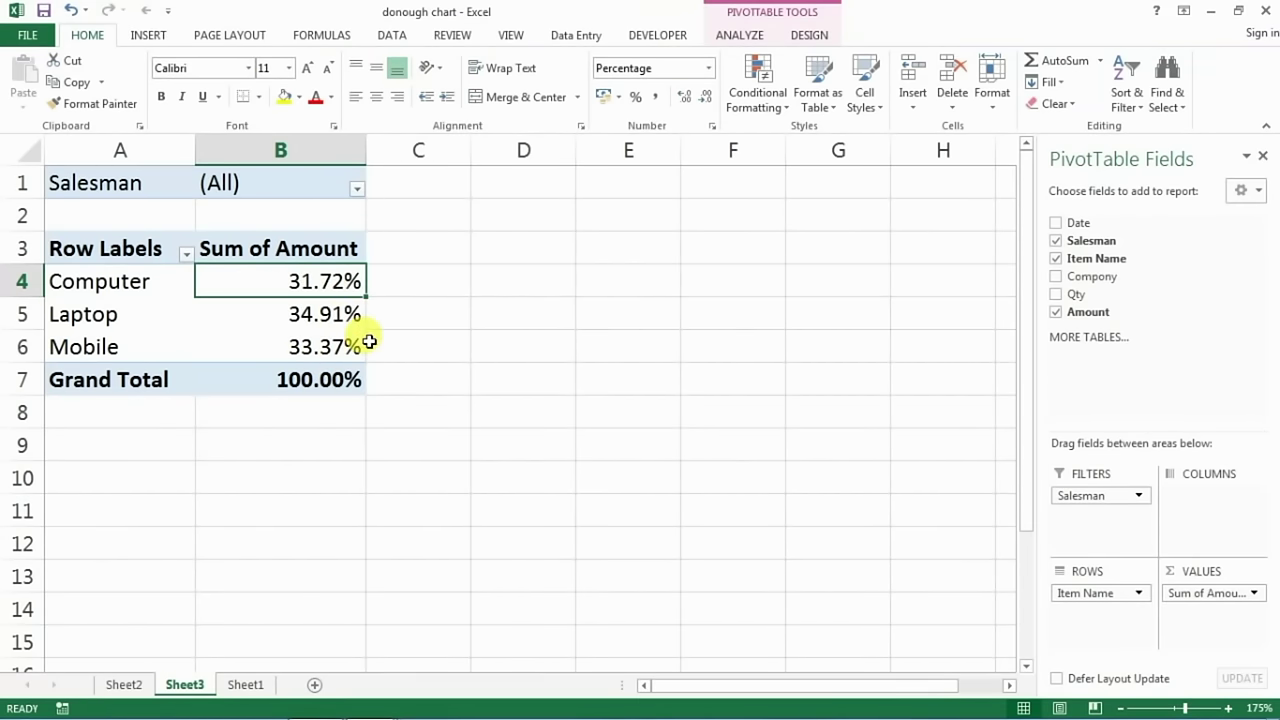
# Set the pivot values' number format to Percentage with 0 decimal places
pyautogui.rightClick(322, 283)
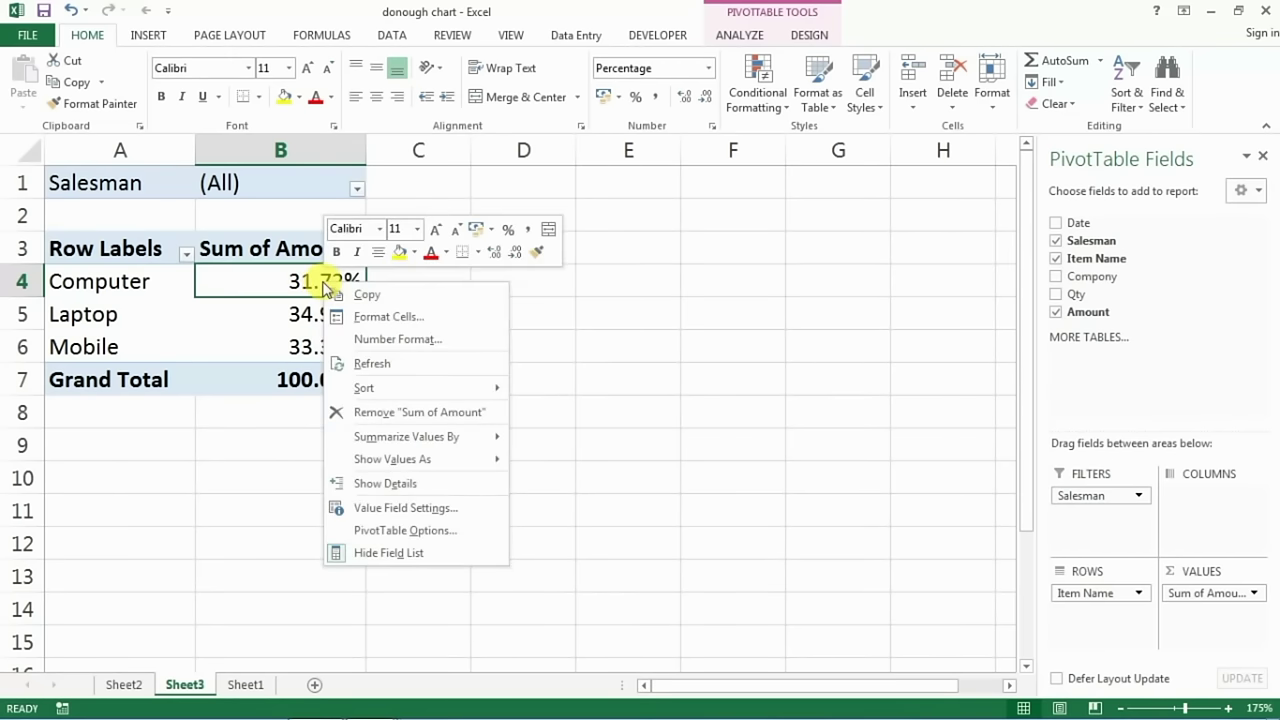
pyautogui.click(380, 340)
pyautogui.moveTo(455, 140); pyautogui.dragTo(645, 200)
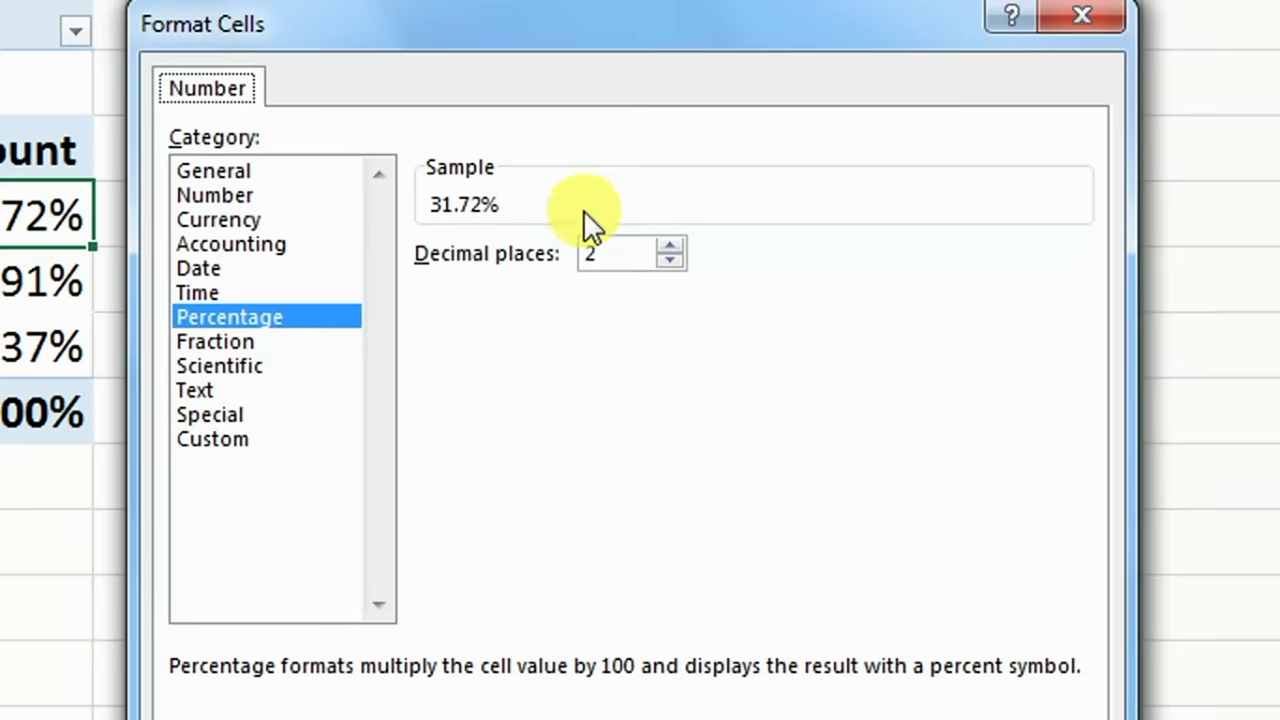
pyautogui.click(654, 304)
pyautogui.click(668, 262)
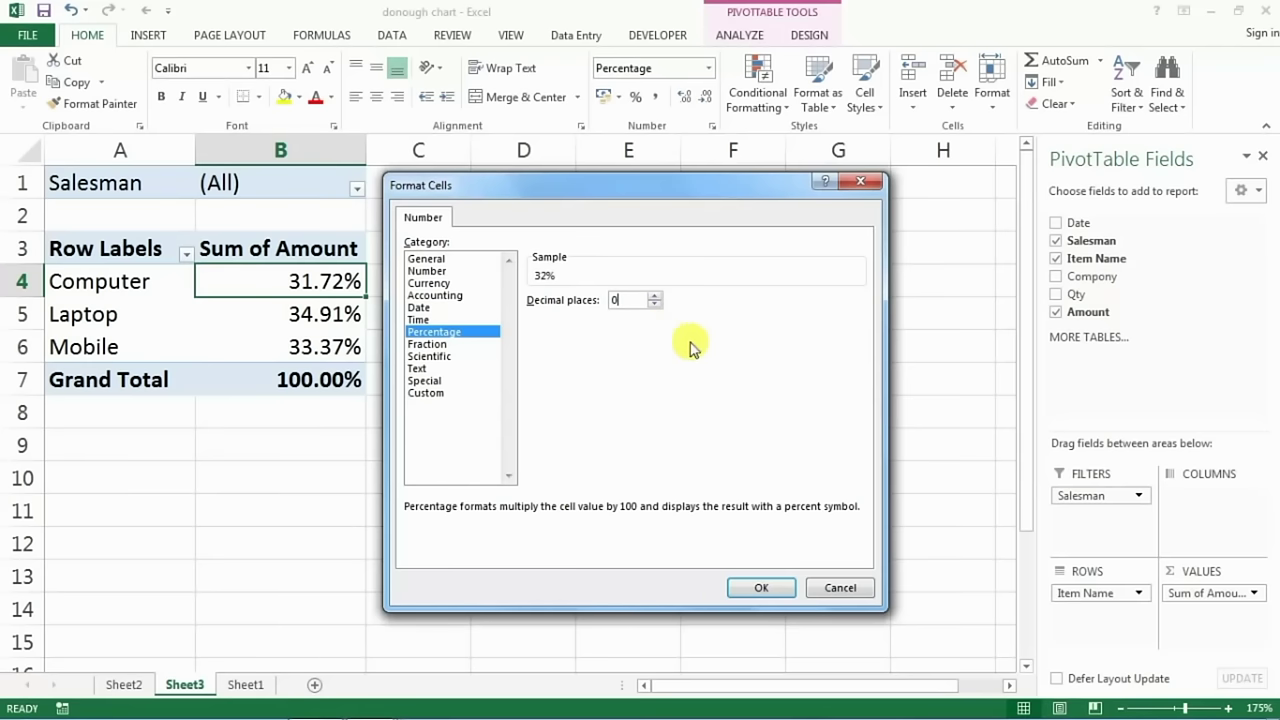
pyautogui.click(760, 585)
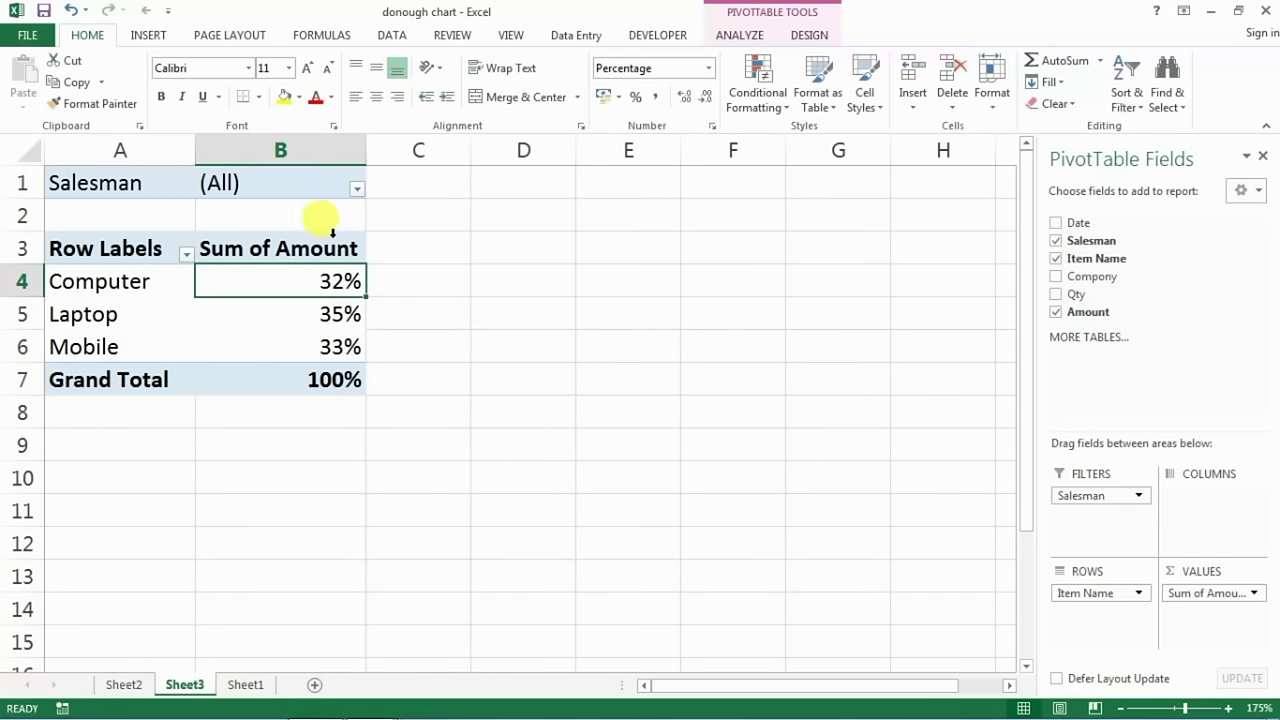
# Filter to one salesman (Computer 28%, Laptop 42%, Mobile 30%) and close PivotTable Fields
pyautogui.click(357, 188)
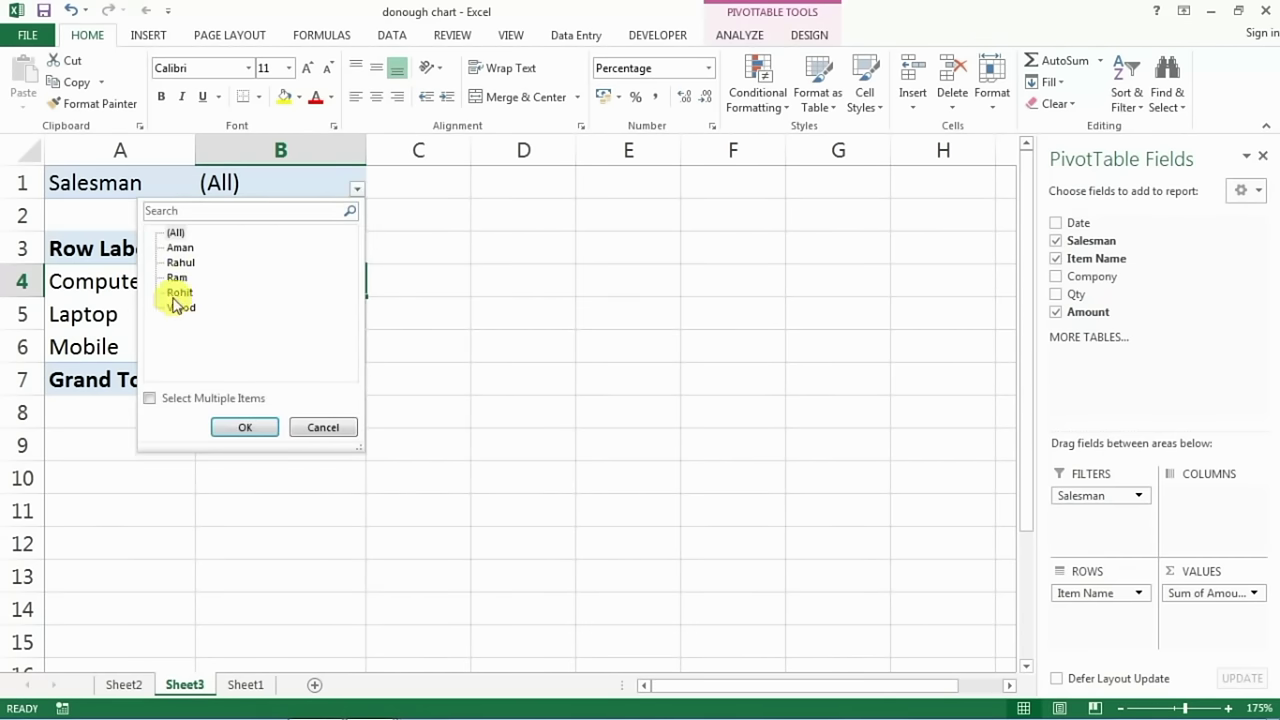
pyautogui.click(245, 427)
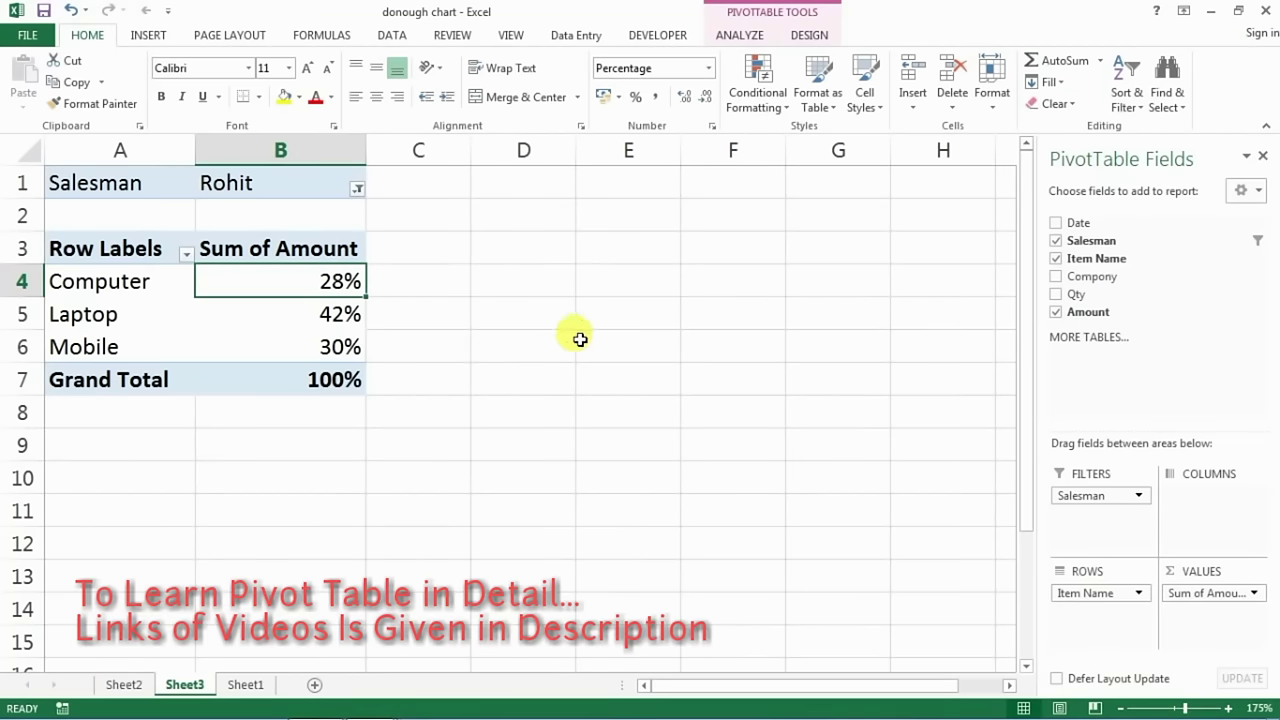
pyautogui.keyDown('ctrl'); pyautogui.scroll(-2, 500, 400); pyautogui.keyUp('ctrl')
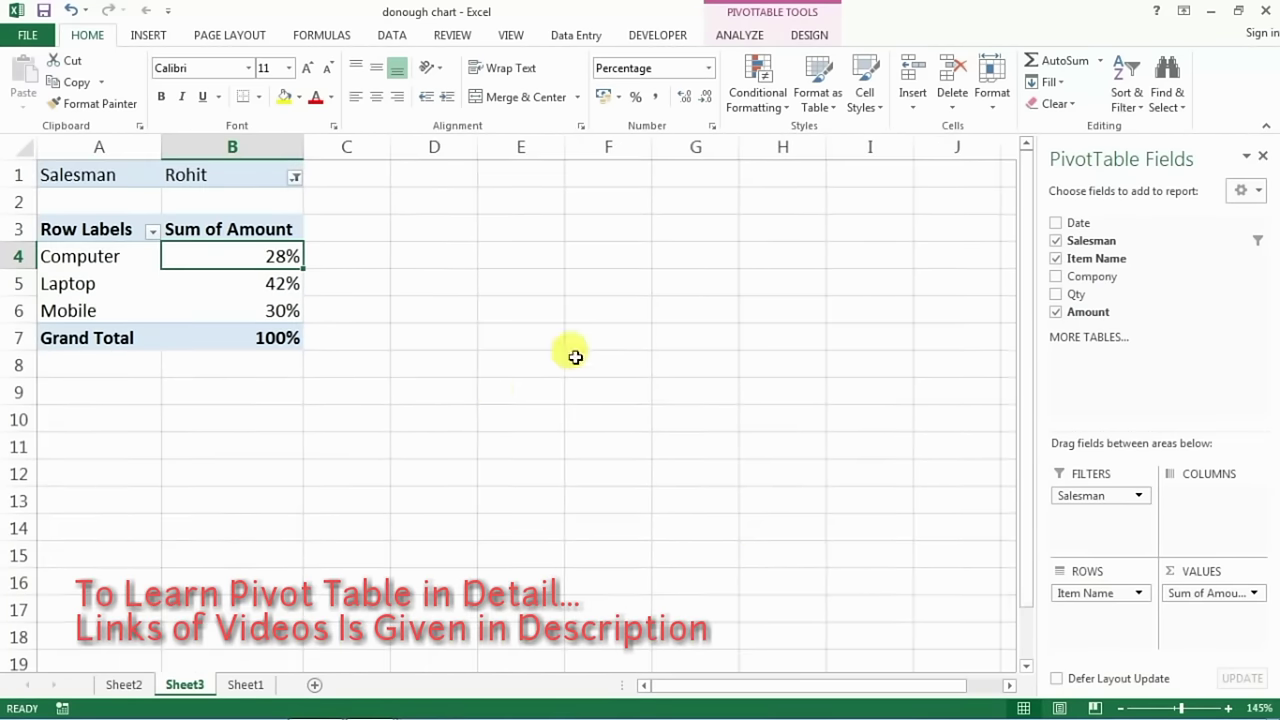
pyautogui.click(1262, 158)
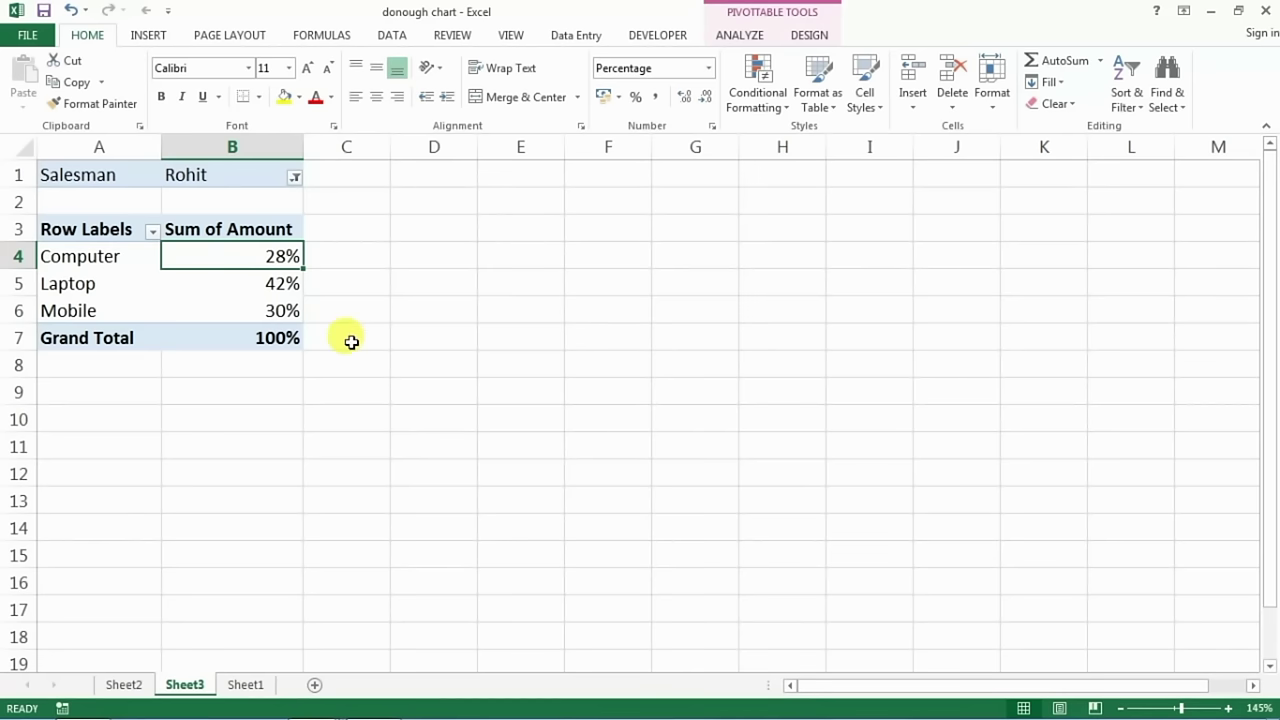
# Enter =1-B4 in C4 in place of the GETPIVOTDATA reference, giving 72%
pyautogui.click(345, 258)
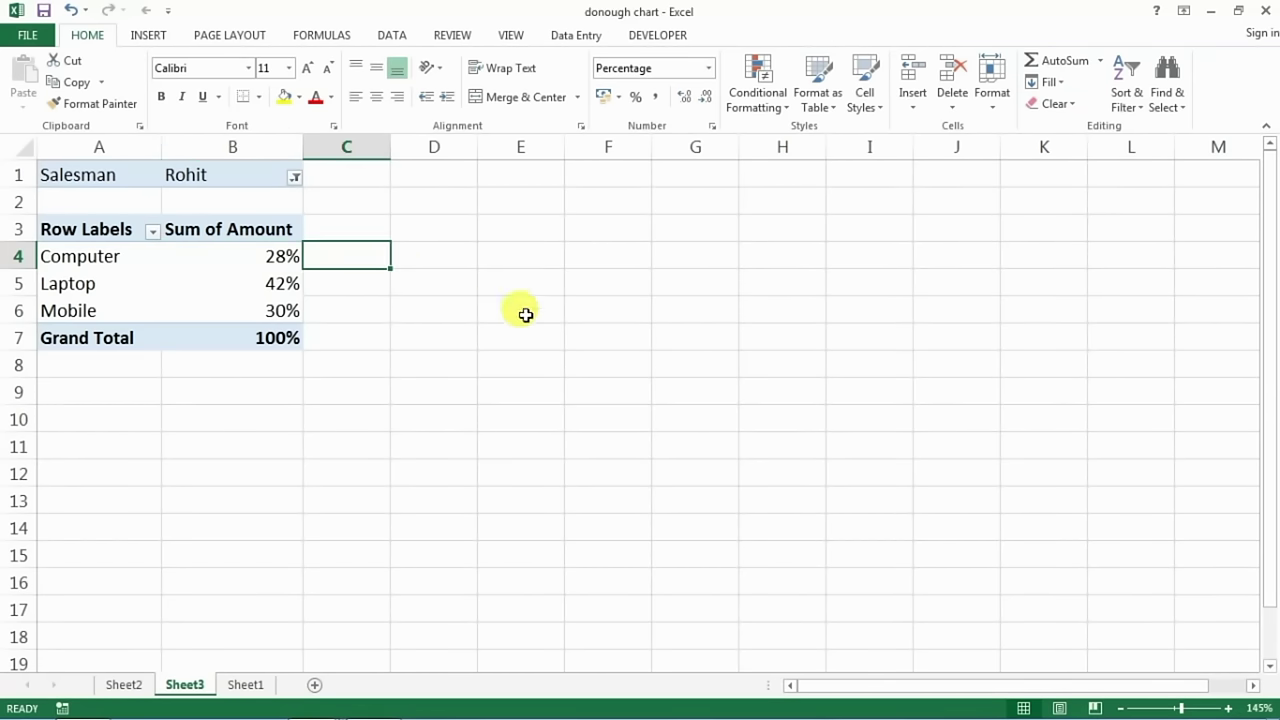
pyautogui.scroll(1, 550, 325)
pyautogui.scroll(1, 590, 355)
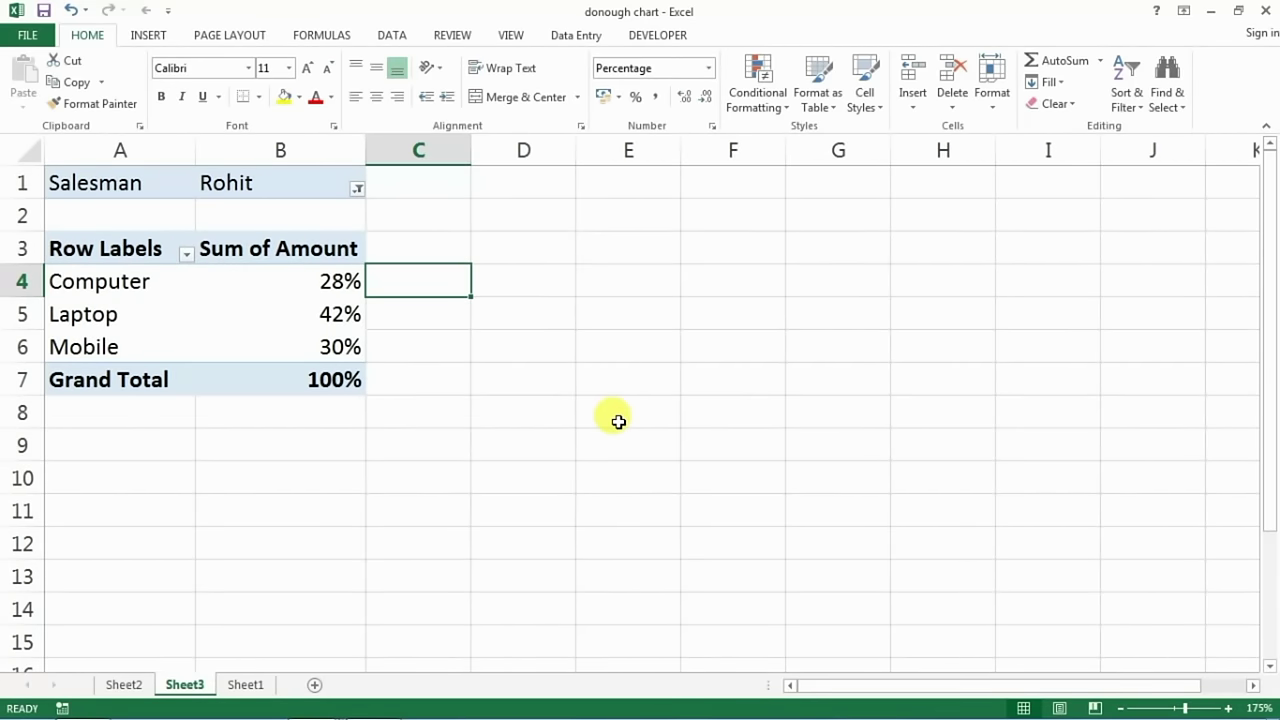
pyautogui.write('=1-')
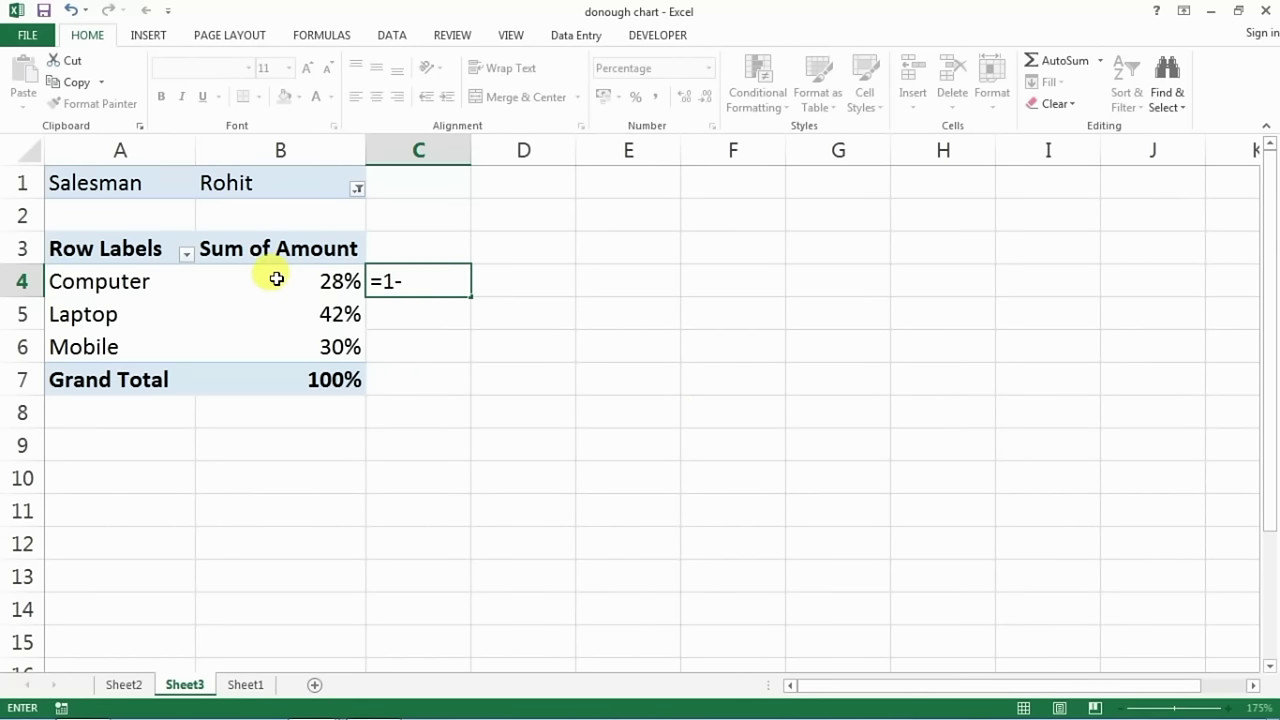
pyautogui.click(276, 279)
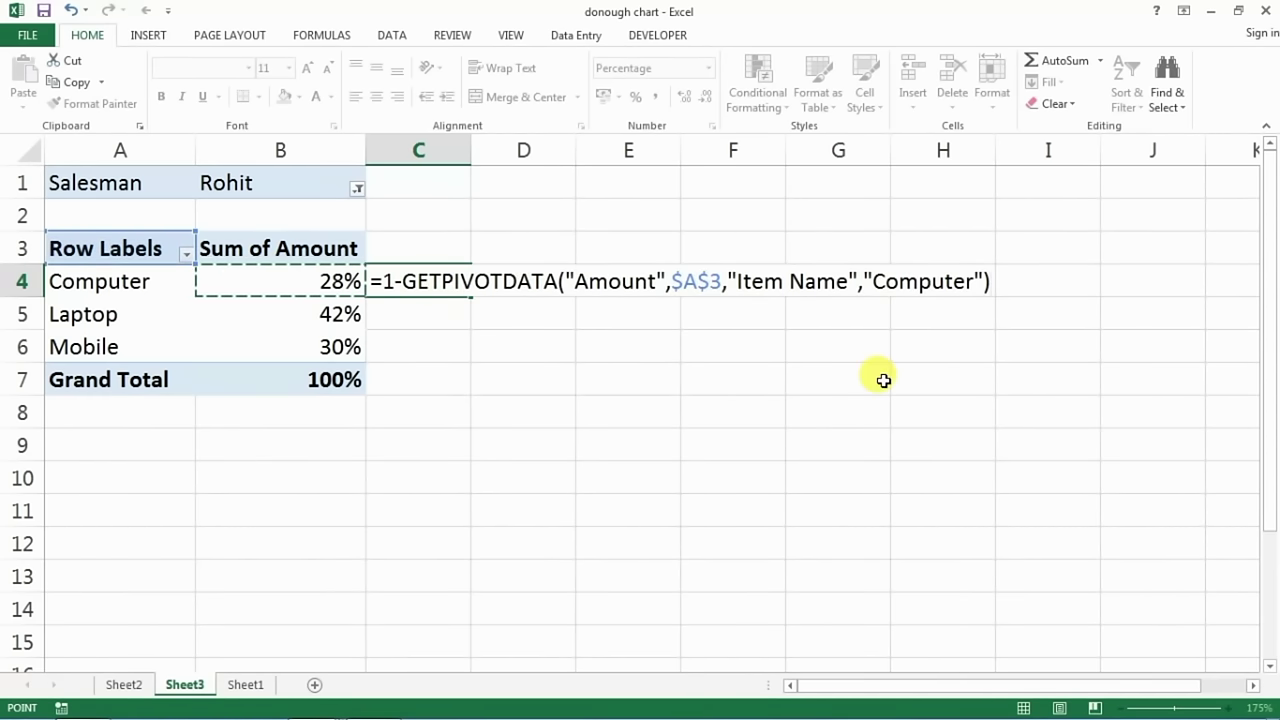
pyautogui.press('BackSpace')
pyautogui.press('BackSpace')
pyautogui.press('BackSpace')
pyautogui.press('BackSpace')
pyautogui.press('BackSpace')
pyautogui.press('BackSpace')
pyautogui.press('BackSpace')
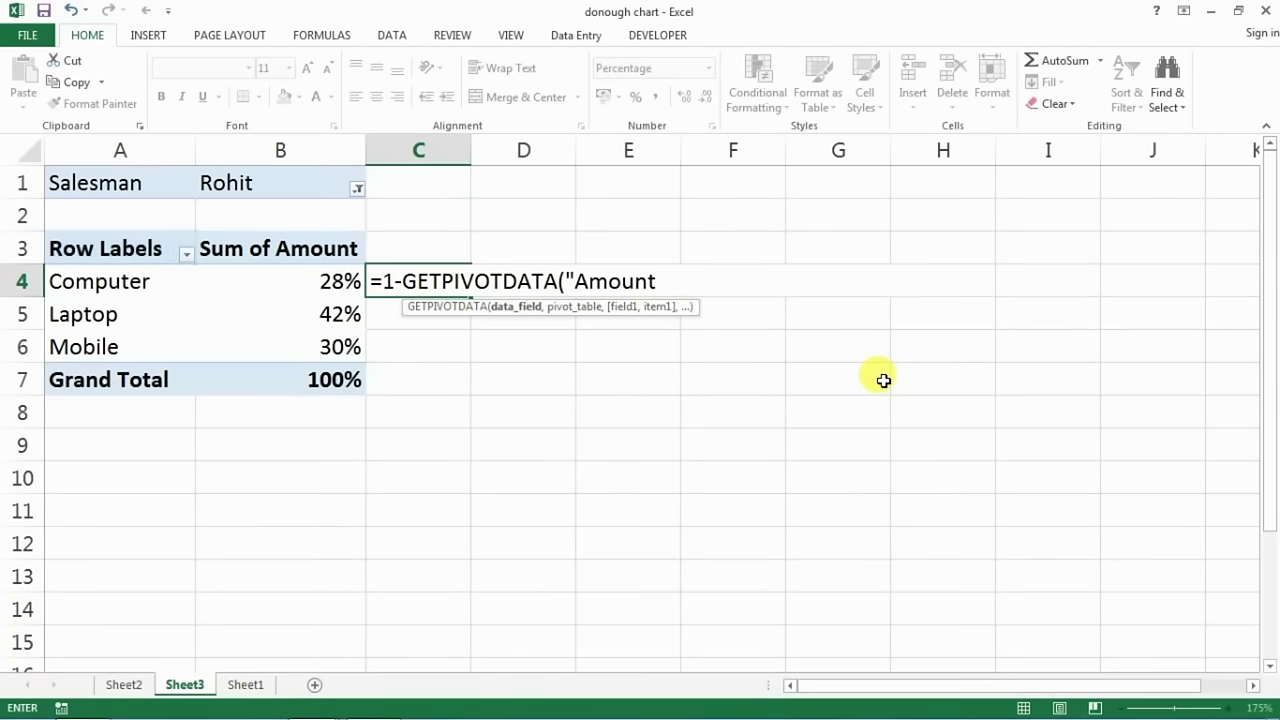
pyautogui.press('BackSpace')
pyautogui.press('BackSpace')
pyautogui.press('BackSpace')
pyautogui.press('BackSpace')
pyautogui.press('BackSpace')
pyautogui.press('BackSpace')
pyautogui.press('BackSpace')
pyautogui.press('BackSpace')
pyautogui.press('BackSpace')
pyautogui.press('BackSpace')
pyautogui.press('BackSpace')
pyautogui.press('BackSpace')
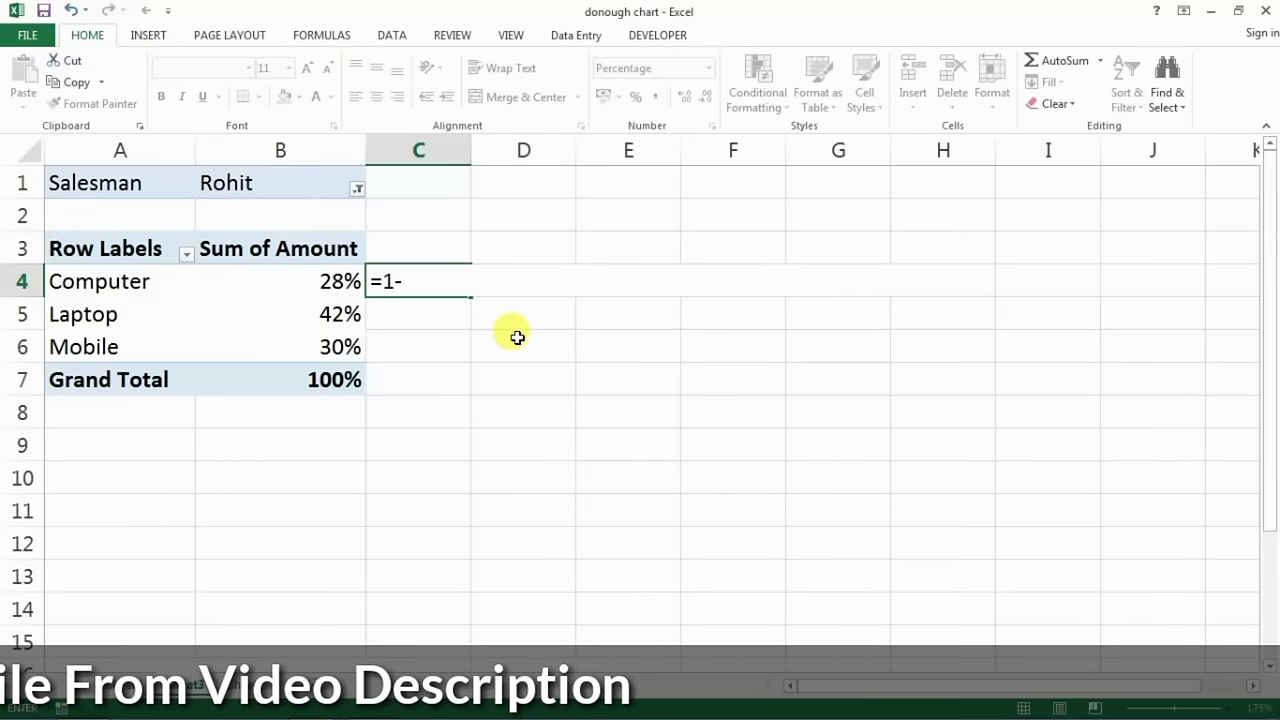
pyautogui.write('b4')
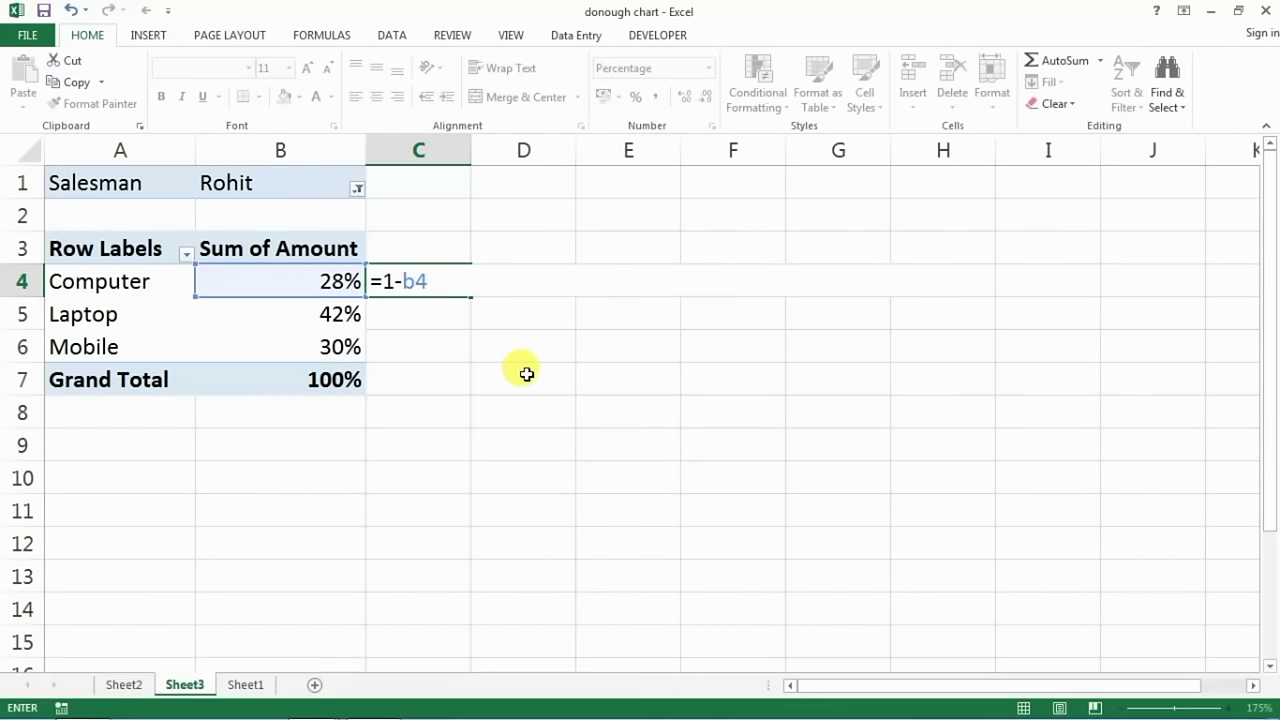
pyautogui.press('Return')
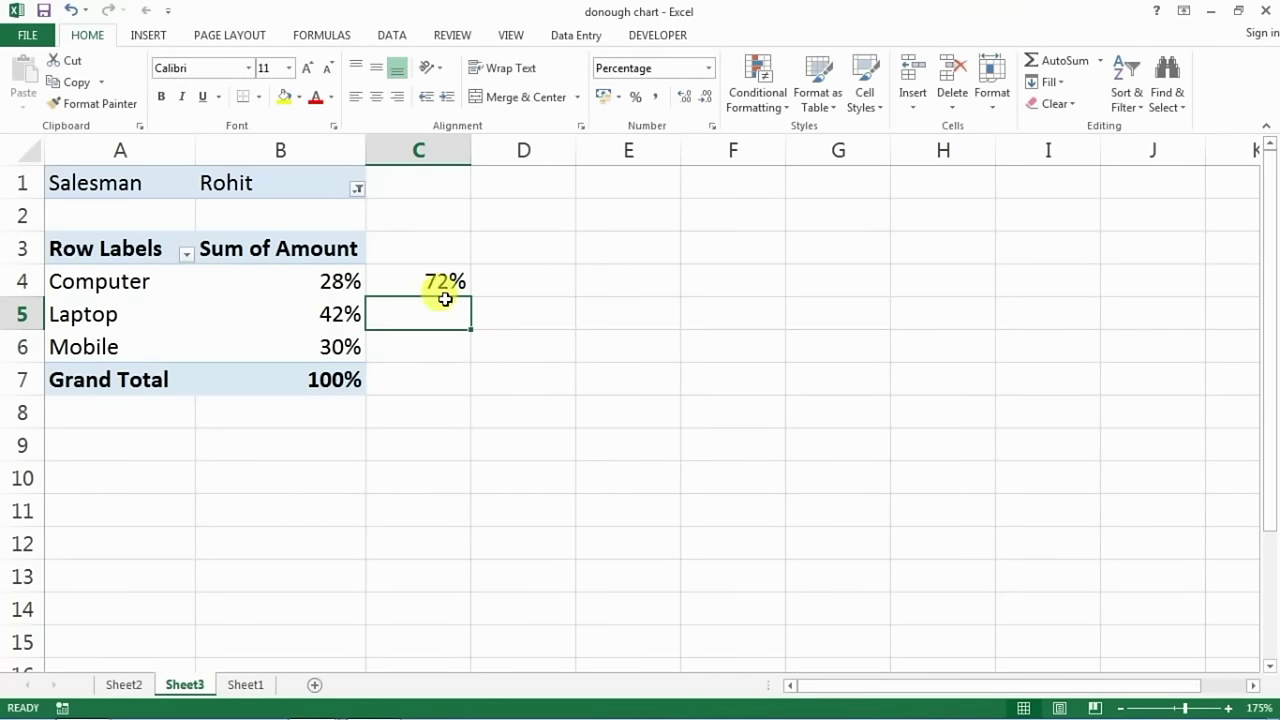
# Fill the C4 formula down to C6, giving 58% and 70% for Laptop and Mobile
pyautogui.click(440, 282)
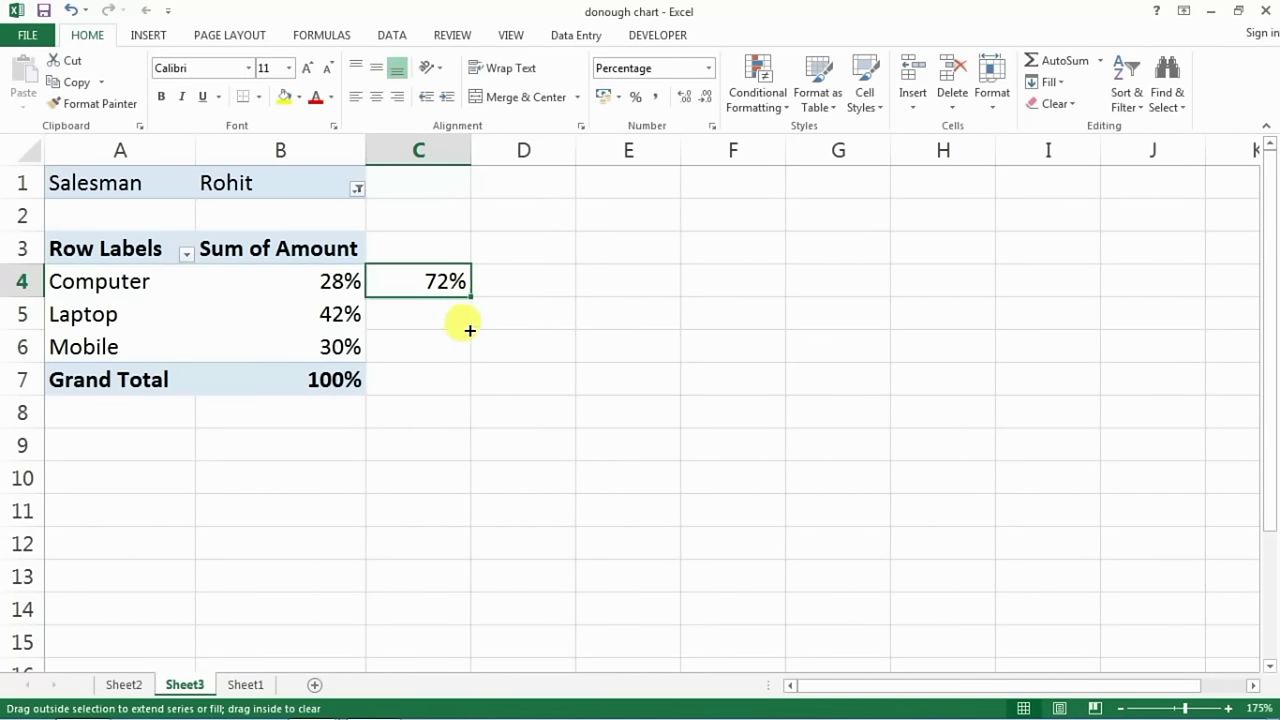
pyautogui.moveTo(471, 299); pyautogui.dragTo(466, 358)
pyautogui.click(277, 468)
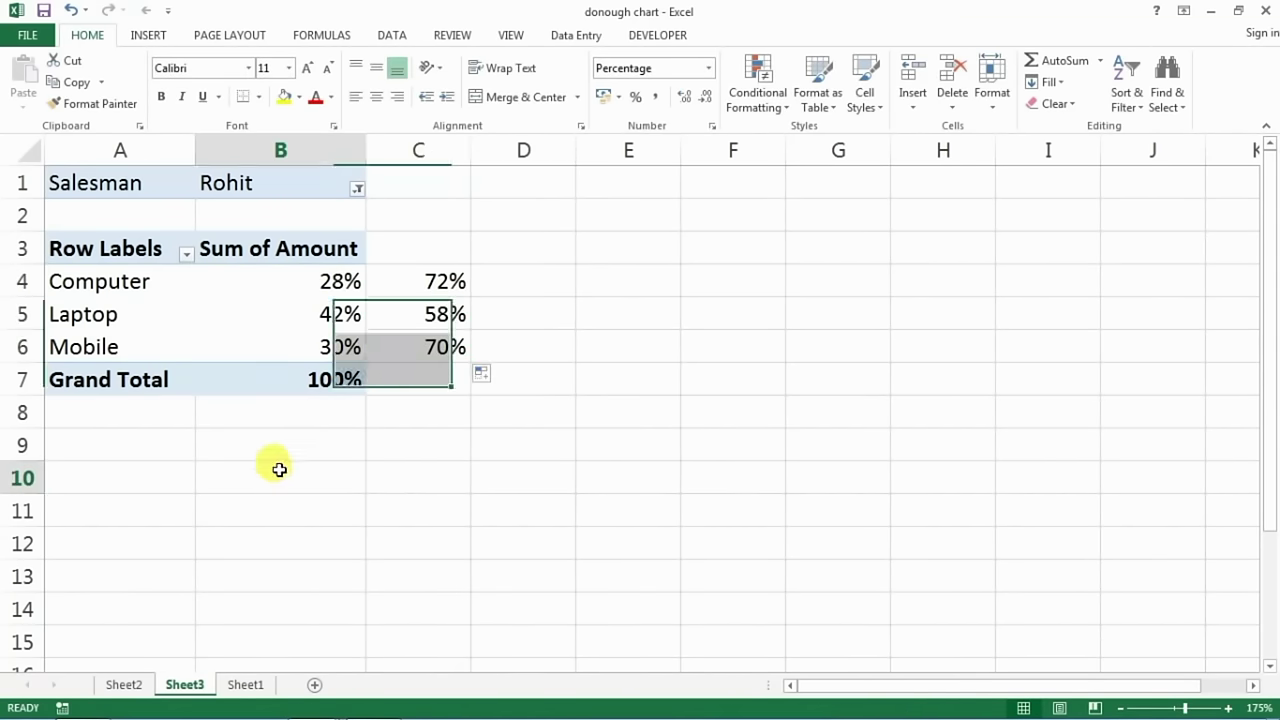
pyautogui.keyDown('ctrl'); pyautogui.scroll(-2, 424, 479); pyautogui.keyUp('ctrl')
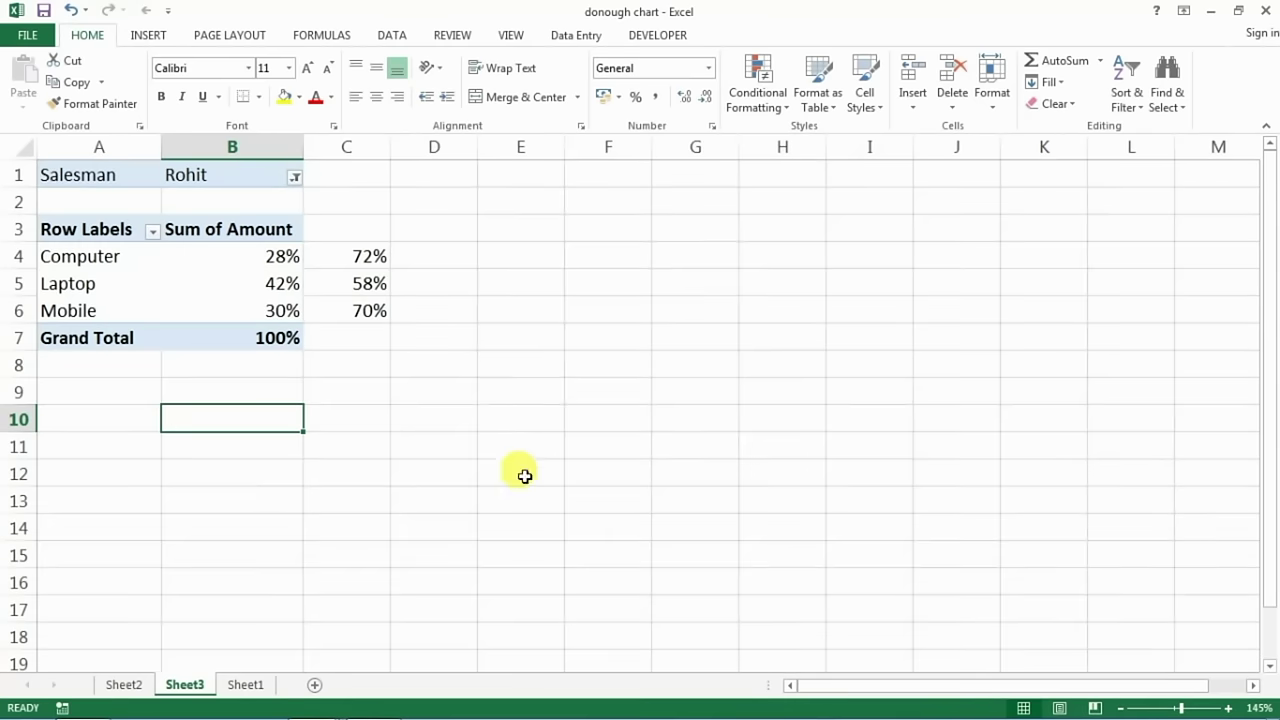
pyautogui.keyDown('ctrl'); pyautogui.scroll(-1, 524, 476); pyautogui.keyUp('ctrl')
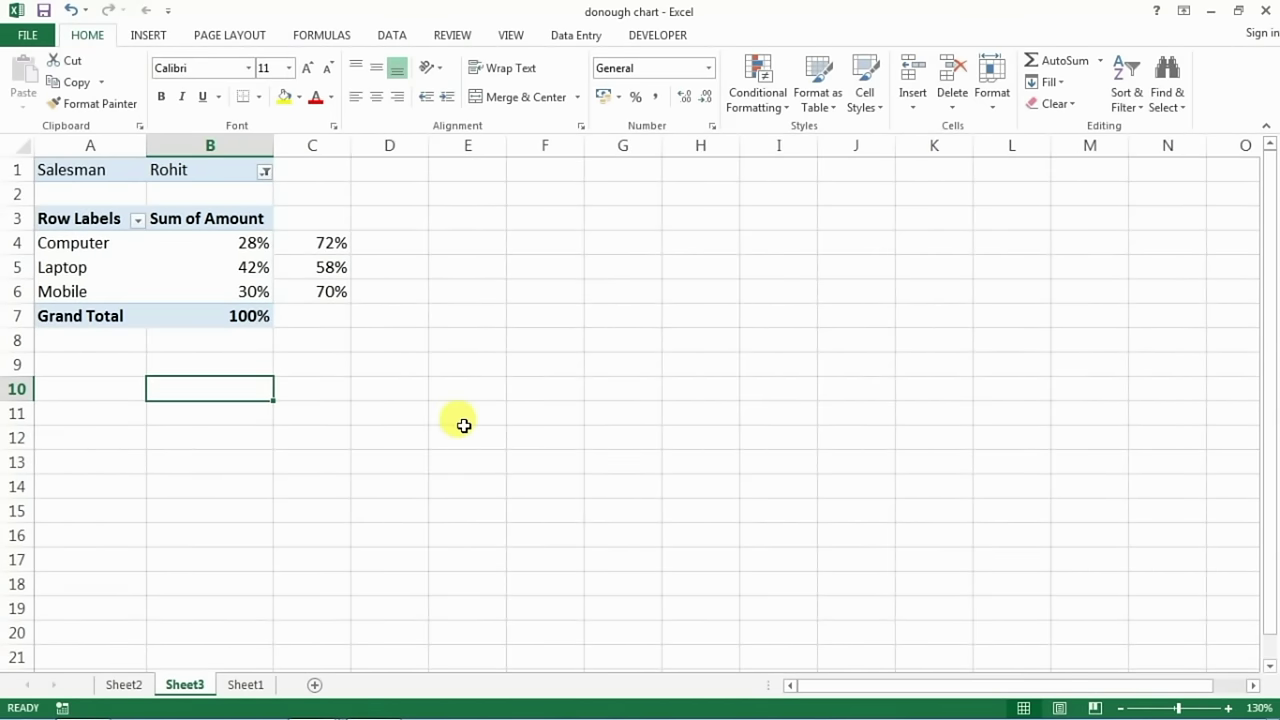
pyautogui.keyDown('ctrl'); pyautogui.scroll(1, 460, 455); pyautogui.keyUp('ctrl')
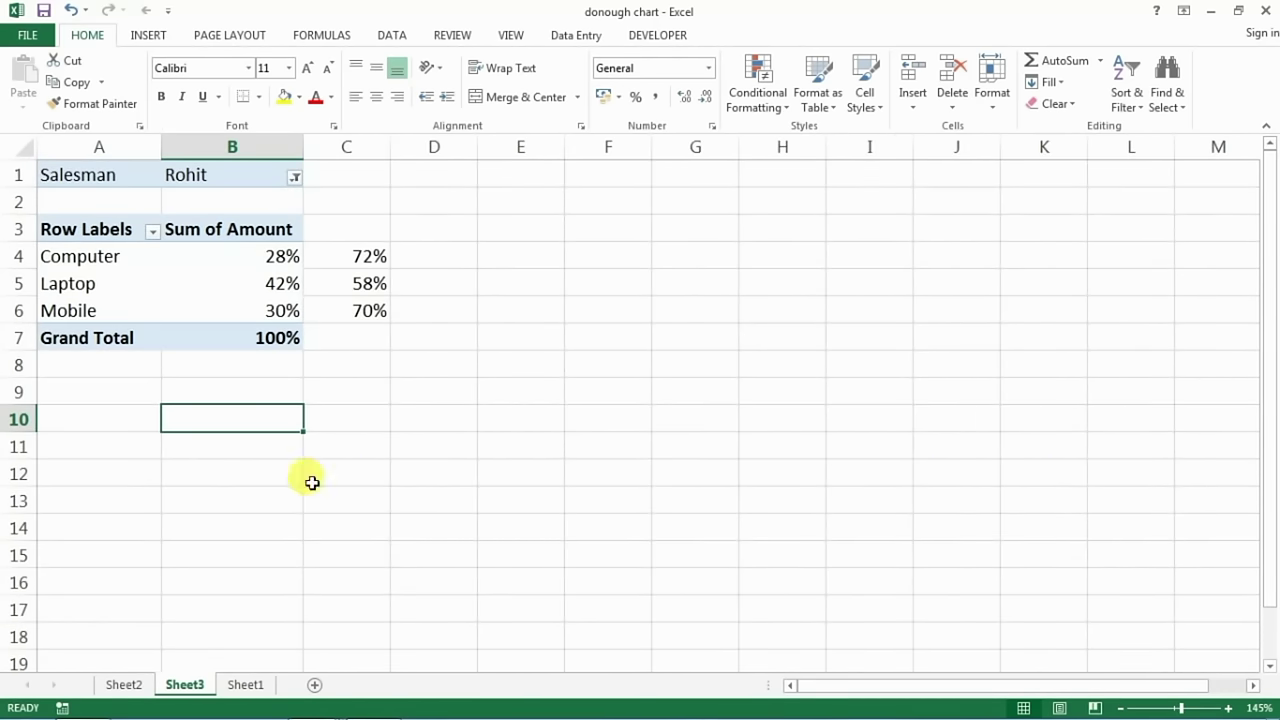
pyautogui.click(177, 449)
pyautogui.click(215, 489)
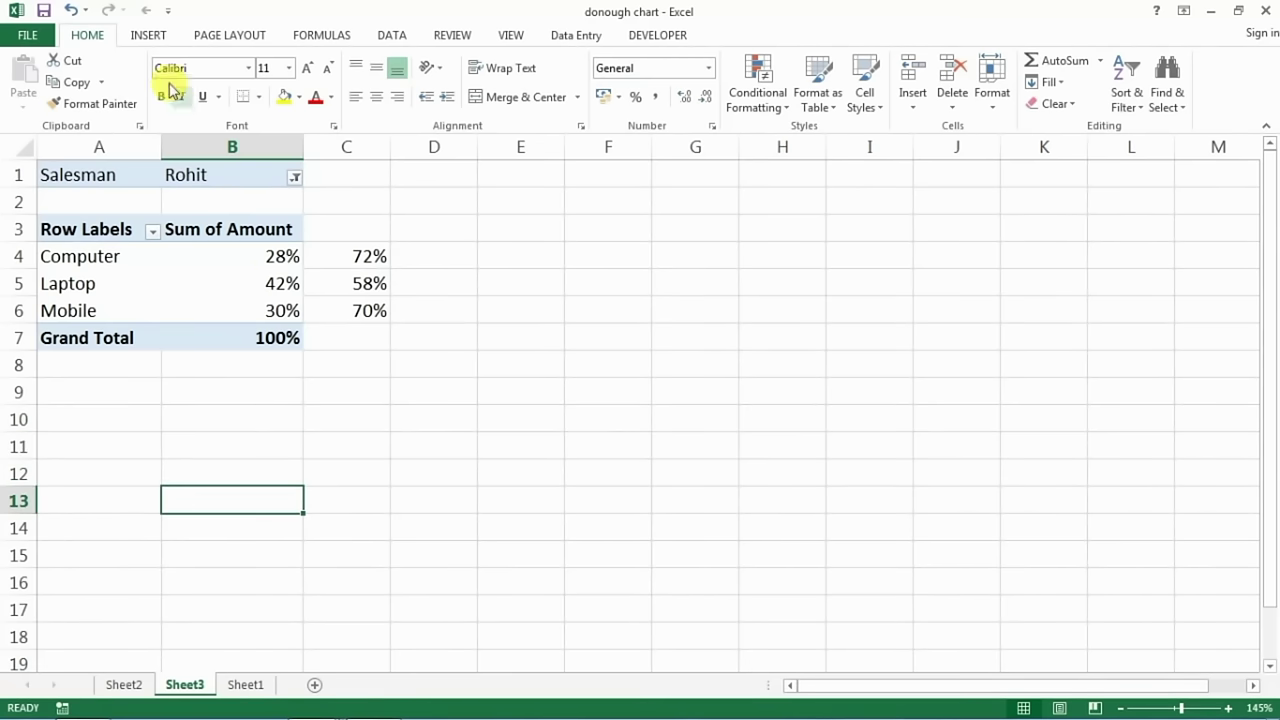
pyautogui.click(147, 36)
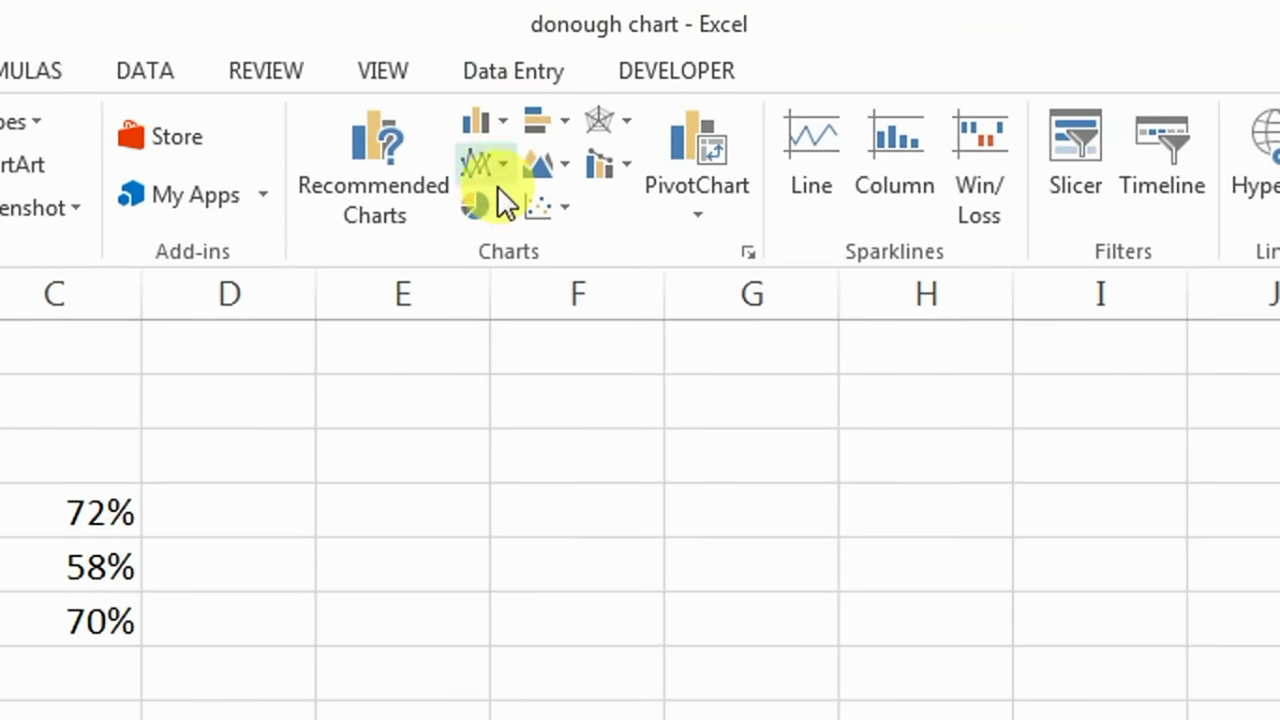
# Insert a blank doughnut chart and shift it right so column C stays visible
pyautogui.click(500, 208)
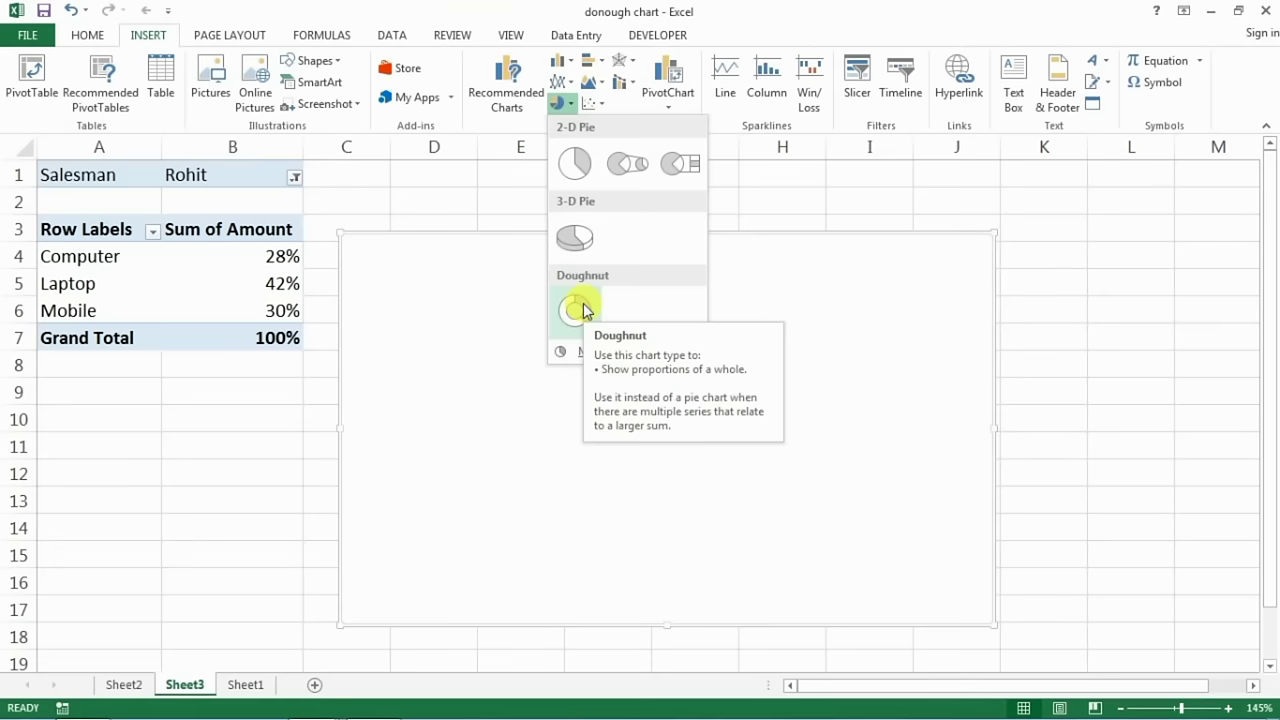
pyautogui.click(527, 518)
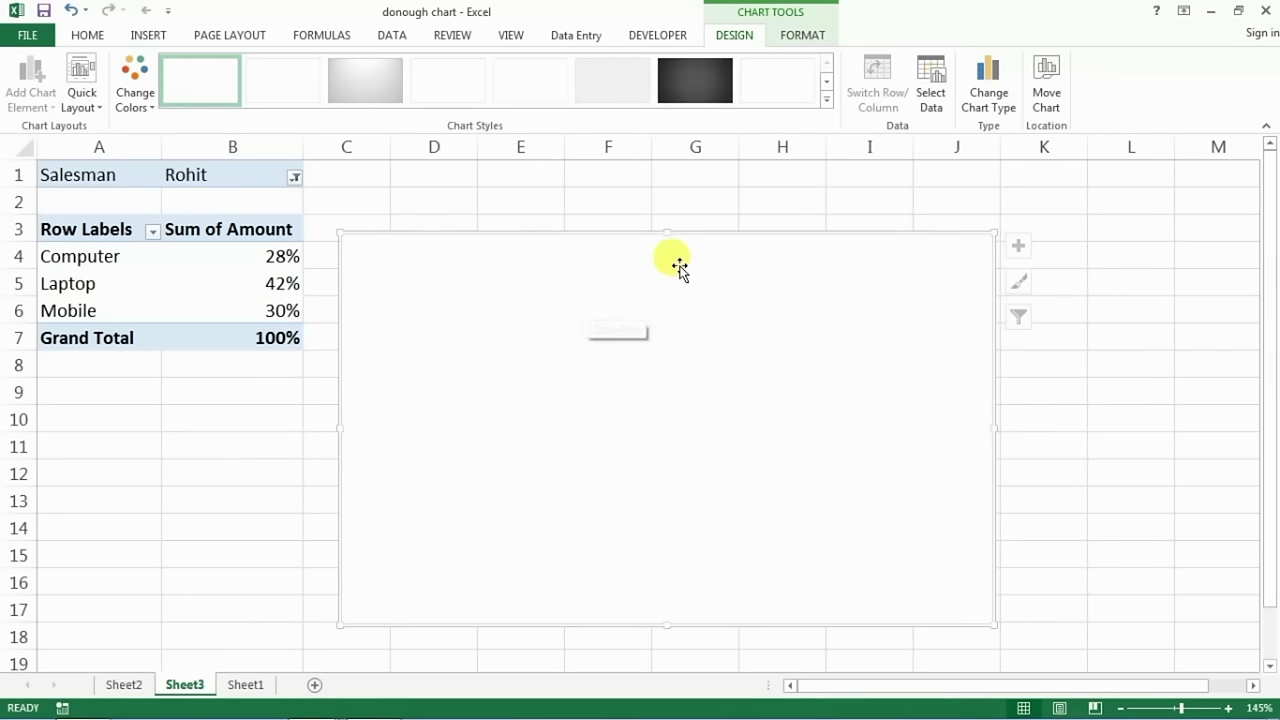
pyautogui.moveTo(606, 231)
pyautogui.mouseDown()
pyautogui.moveTo(663, 213)
pyautogui.moveTo(633, 204)
pyautogui.mouseUp()
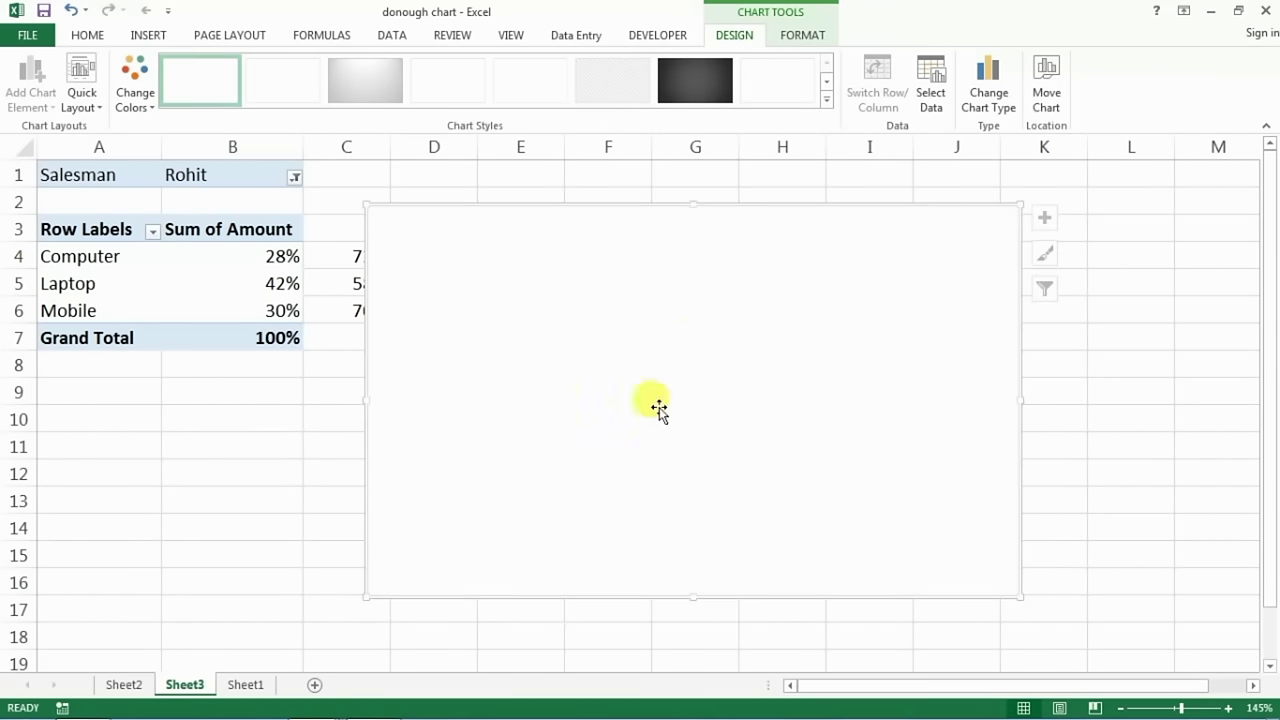
# Add a series through Select Data with values ={1,1,…} of twenty 1s
pyautogui.rightClick(554, 343)
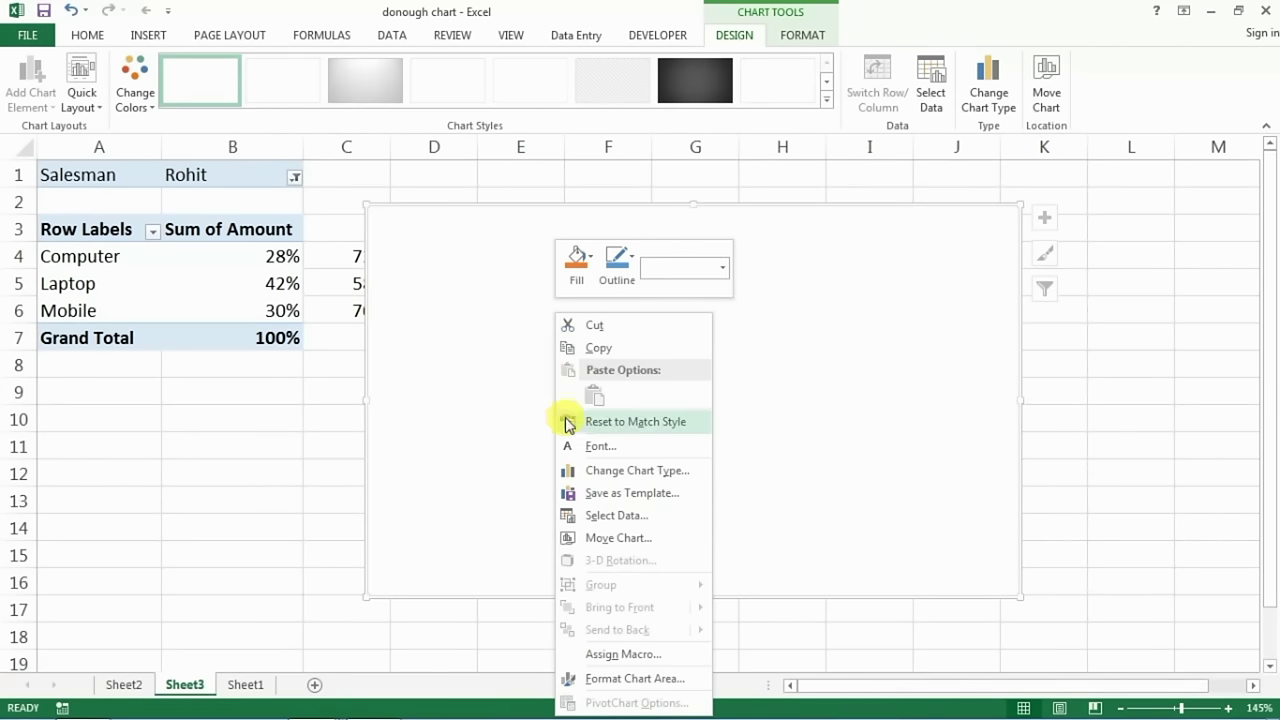
pyautogui.click(630, 516)
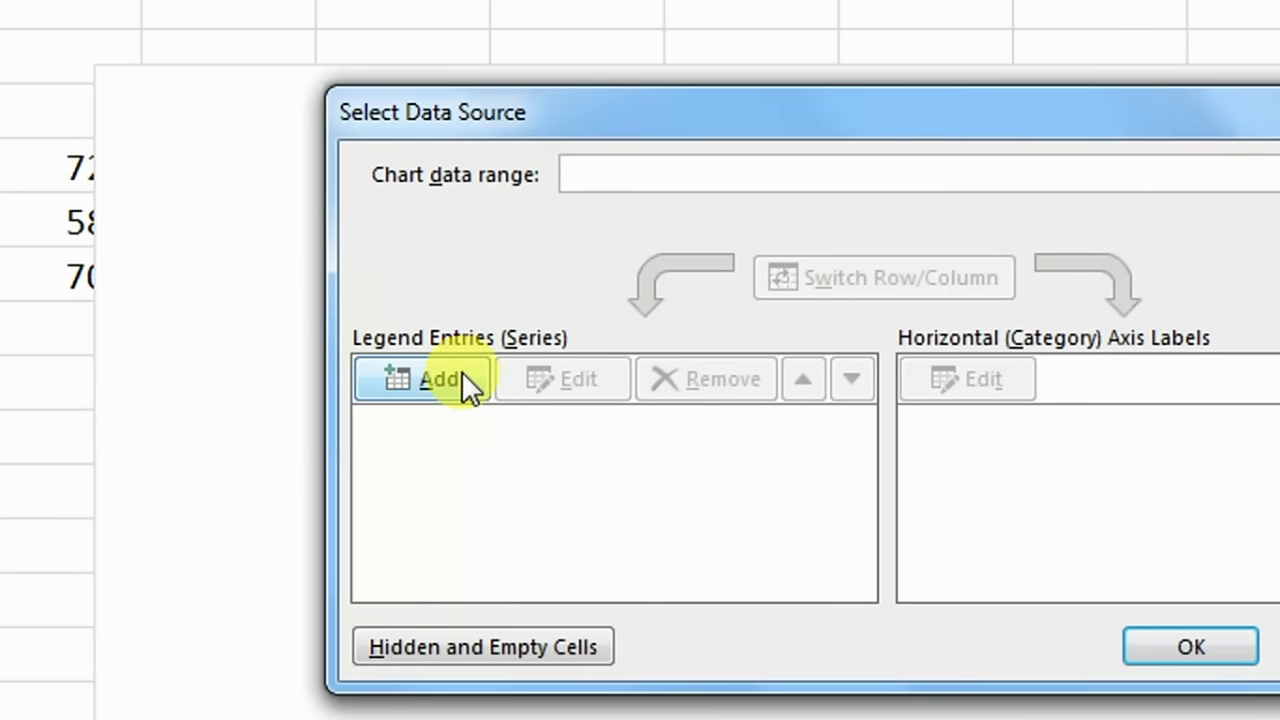
pyautogui.click(462, 375)
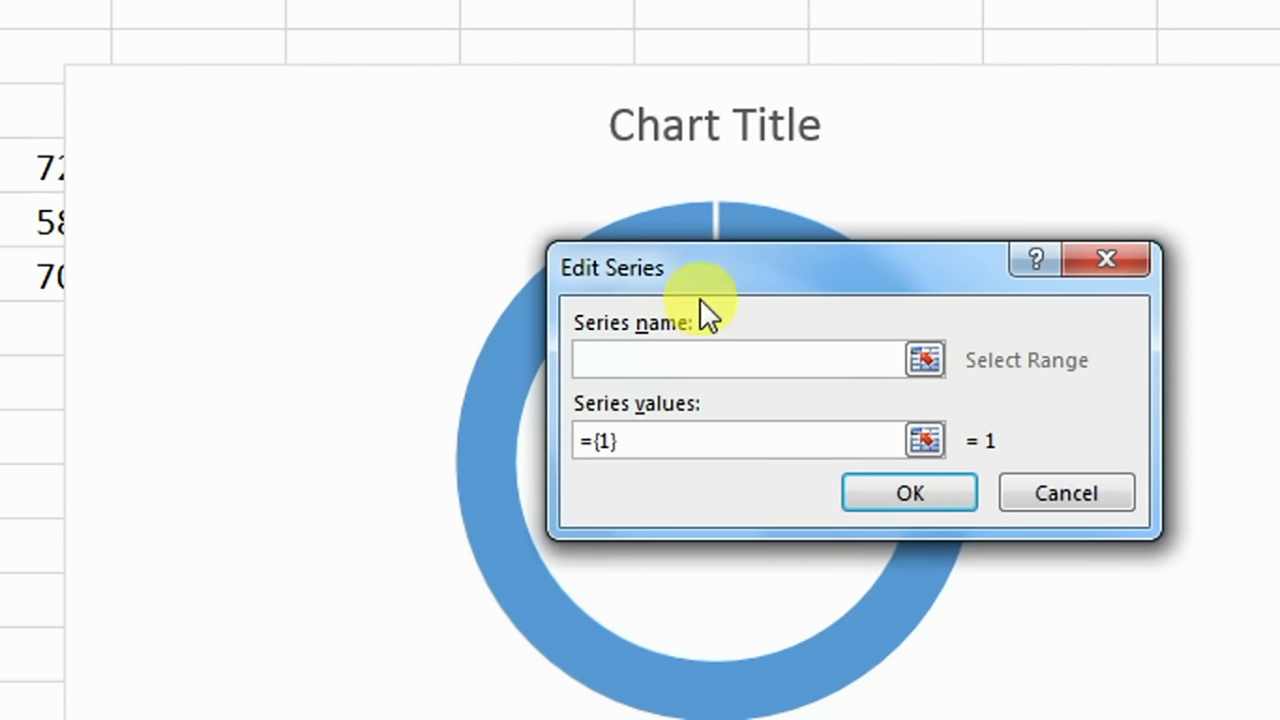
pyautogui.moveTo(699, 296); pyautogui.dragTo(491, 268)
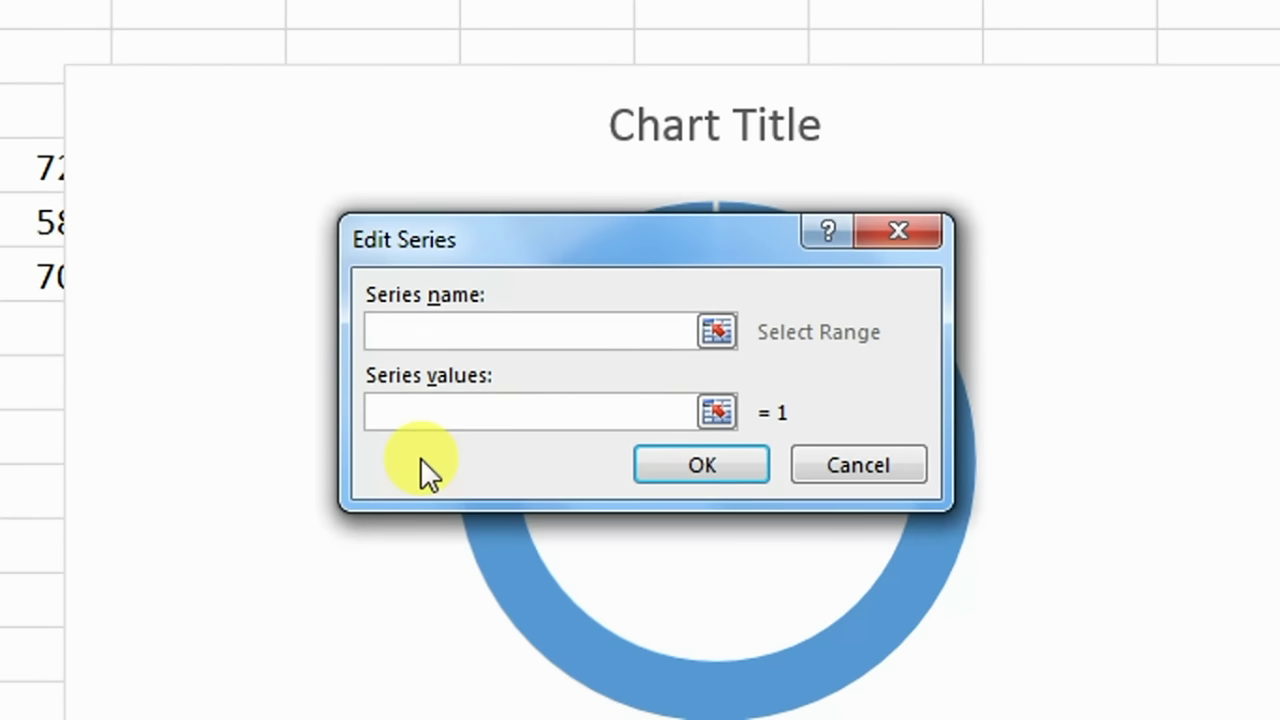
pyautogui.write('1,1,1,1,1')
pyautogui.hotkey('ctrl', 'v')
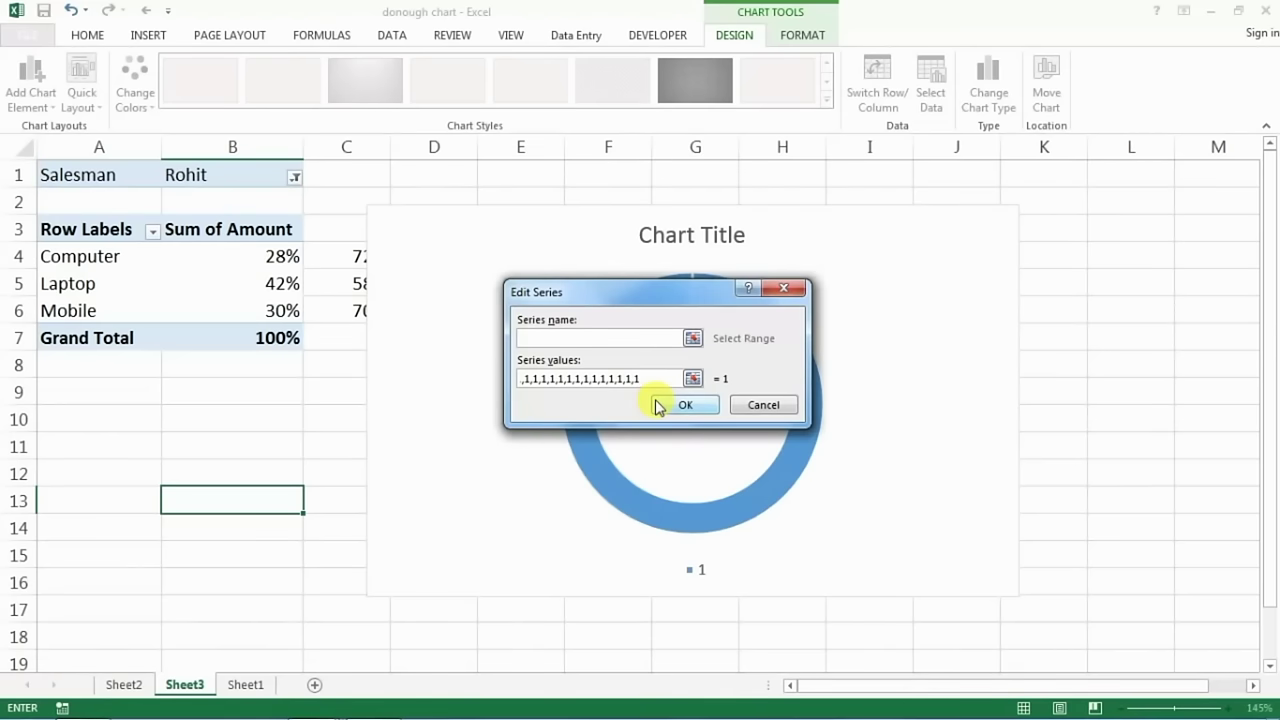
pyautogui.click(680, 405)
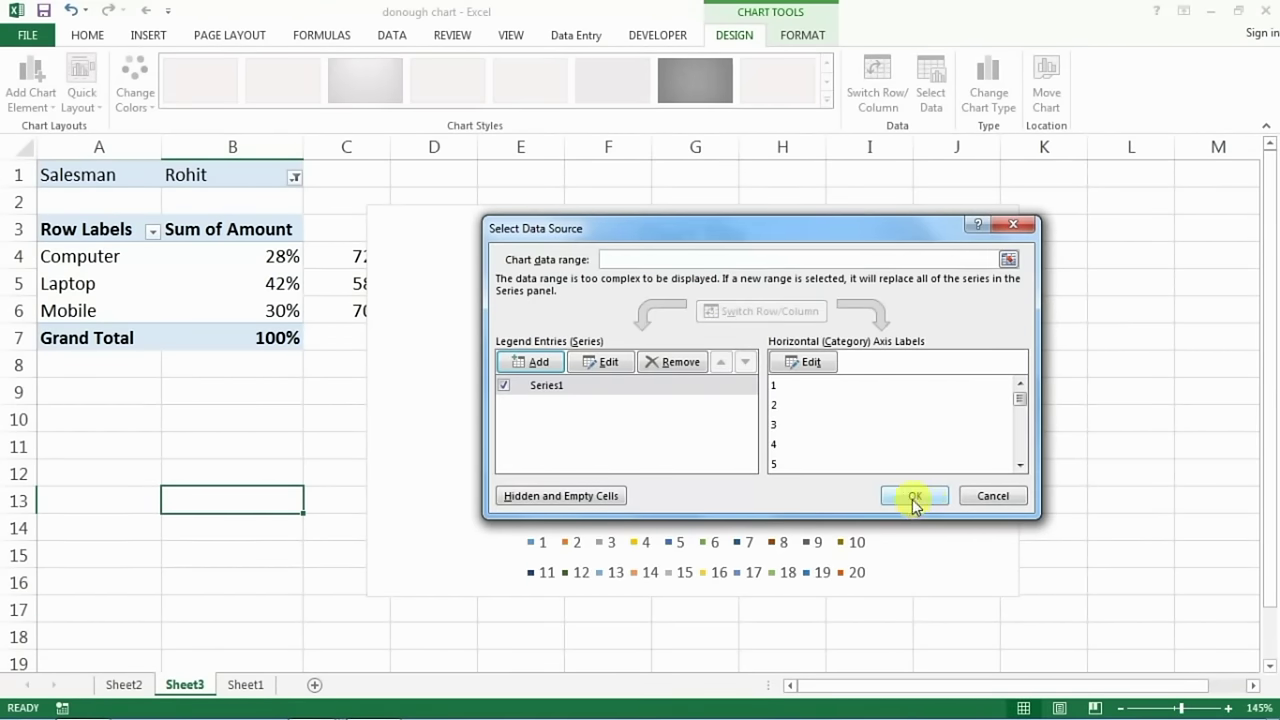
# Confirm the 20-value data and turn off the chart title and legend so only the ring remains
pyautogui.click(913, 498)
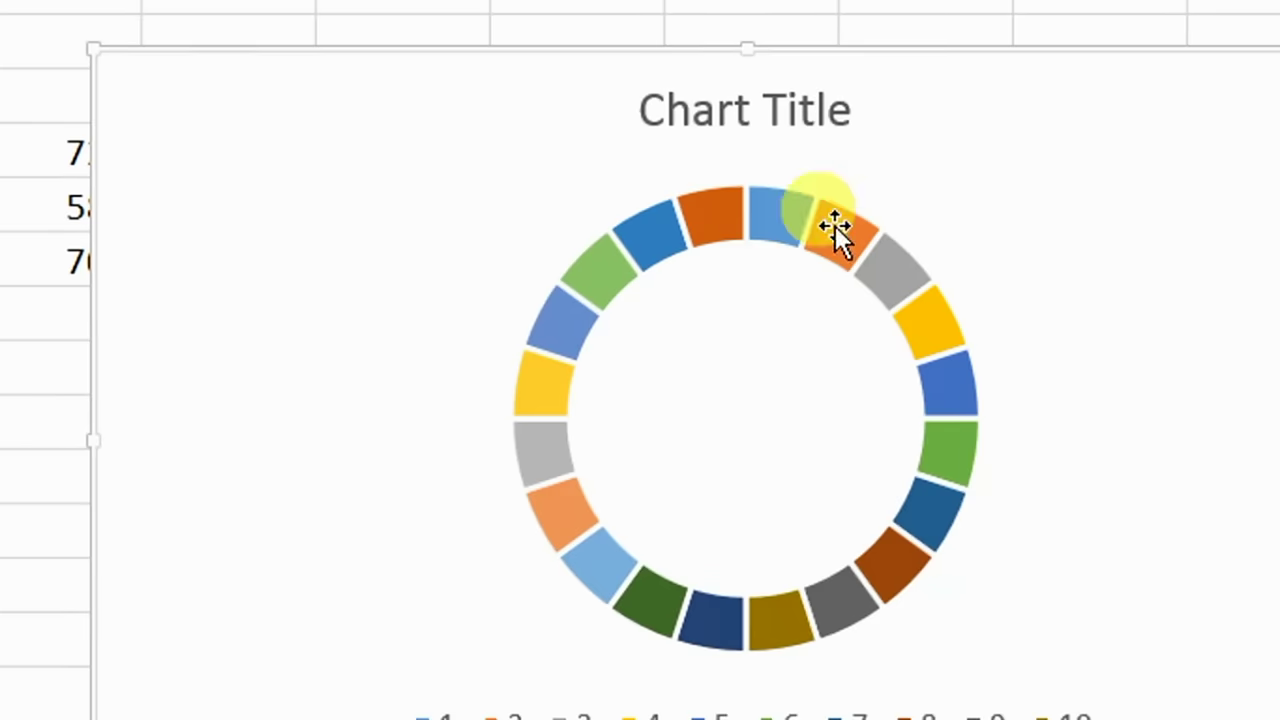
pyautogui.click(1063, 125)
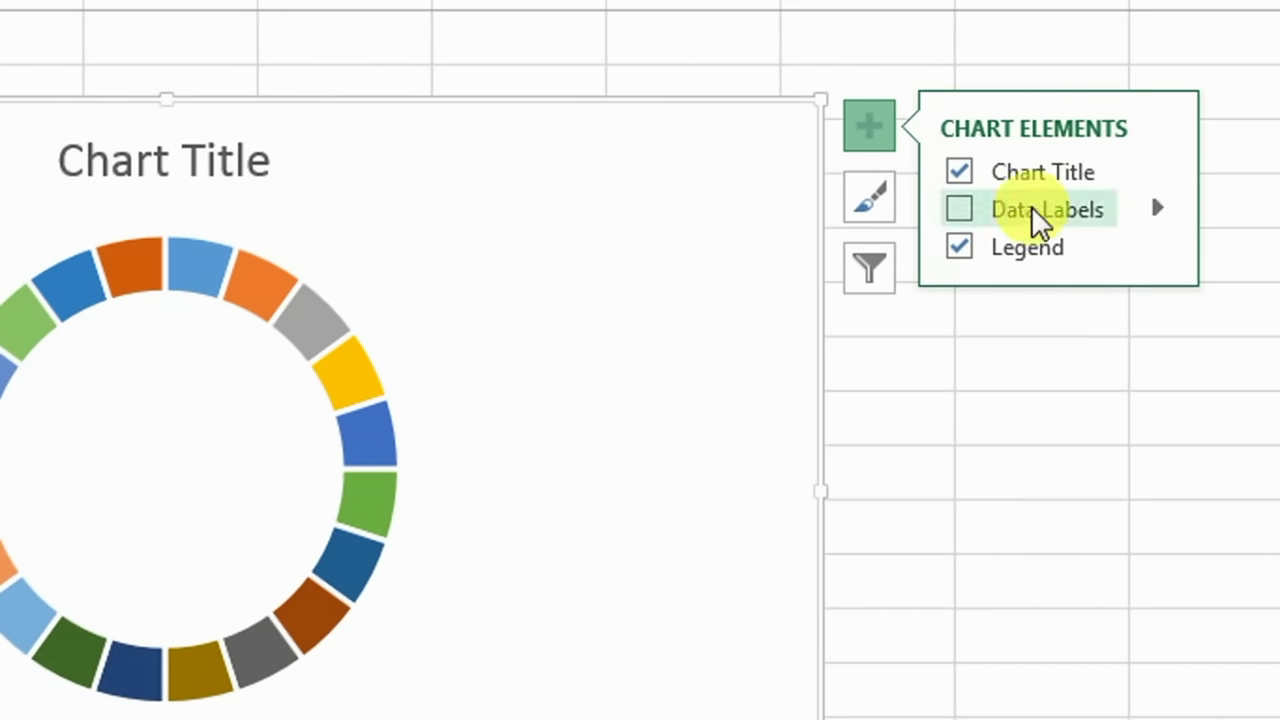
pyautogui.click(960, 174)
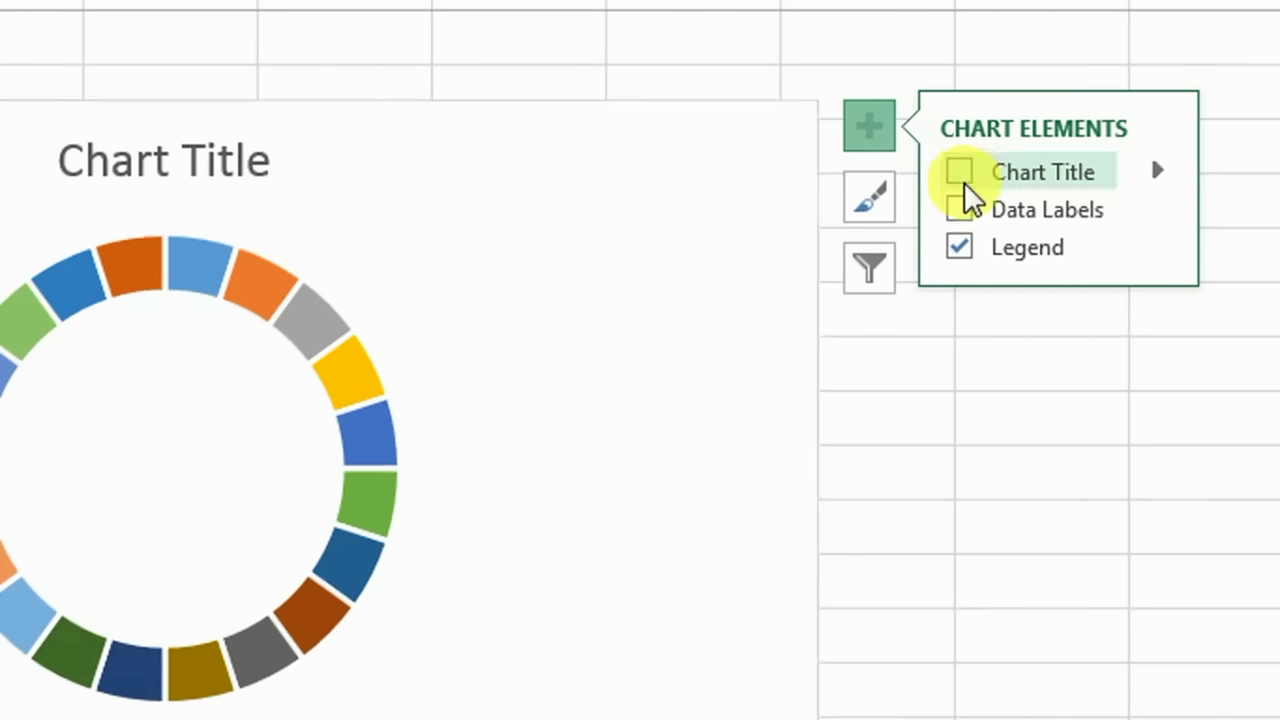
pyautogui.click(960, 245)
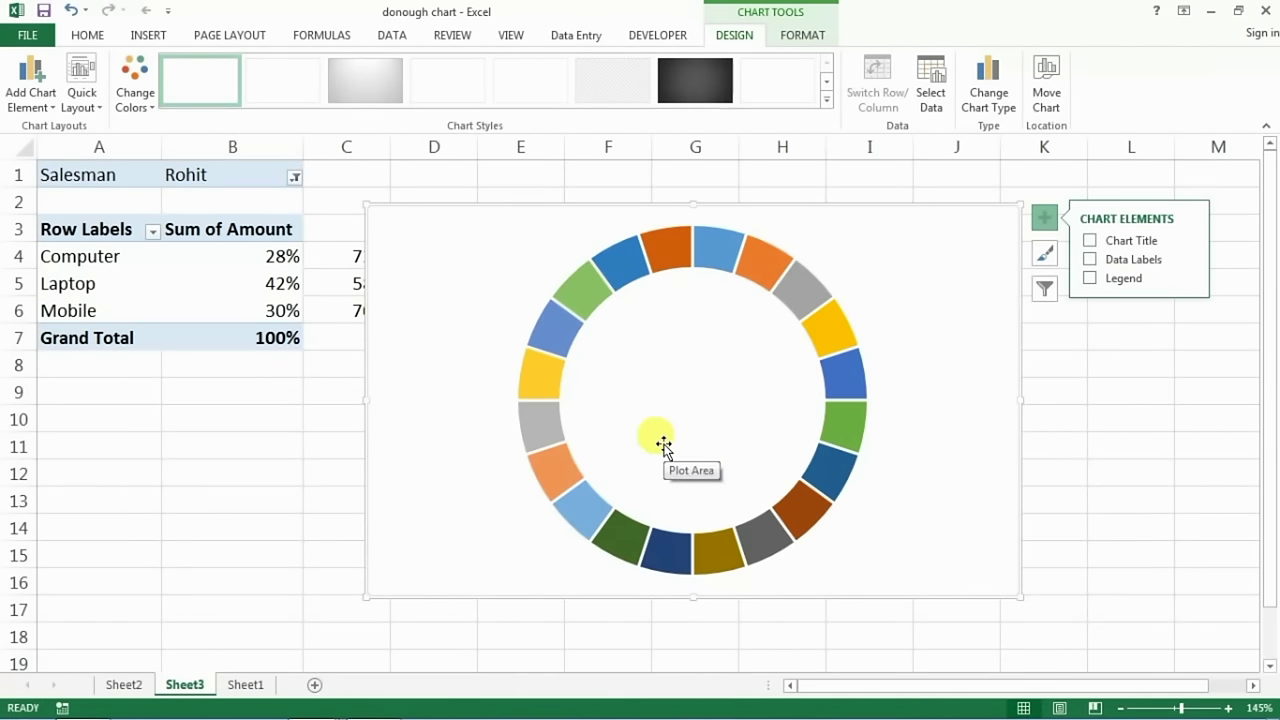
pyautogui.click(702, 372)
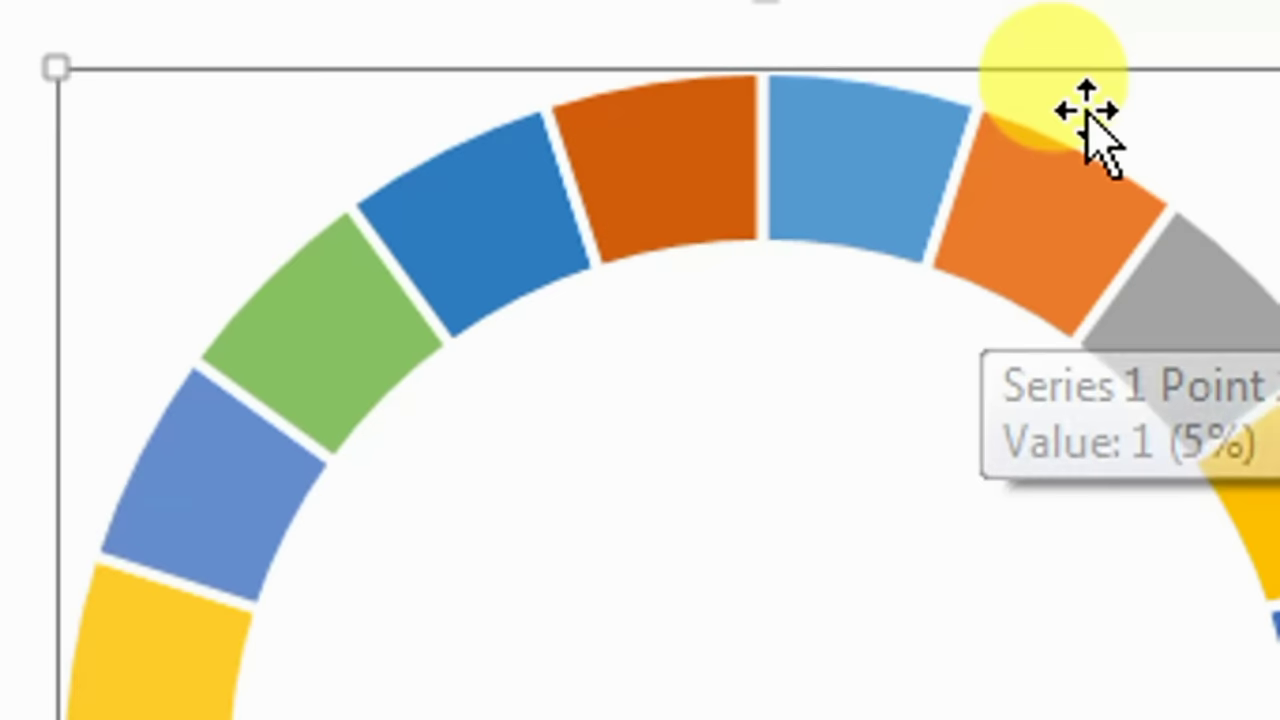
# Give the doughnut series a solid dark blue fill across all 20 segments
pyautogui.click(1027, 212)
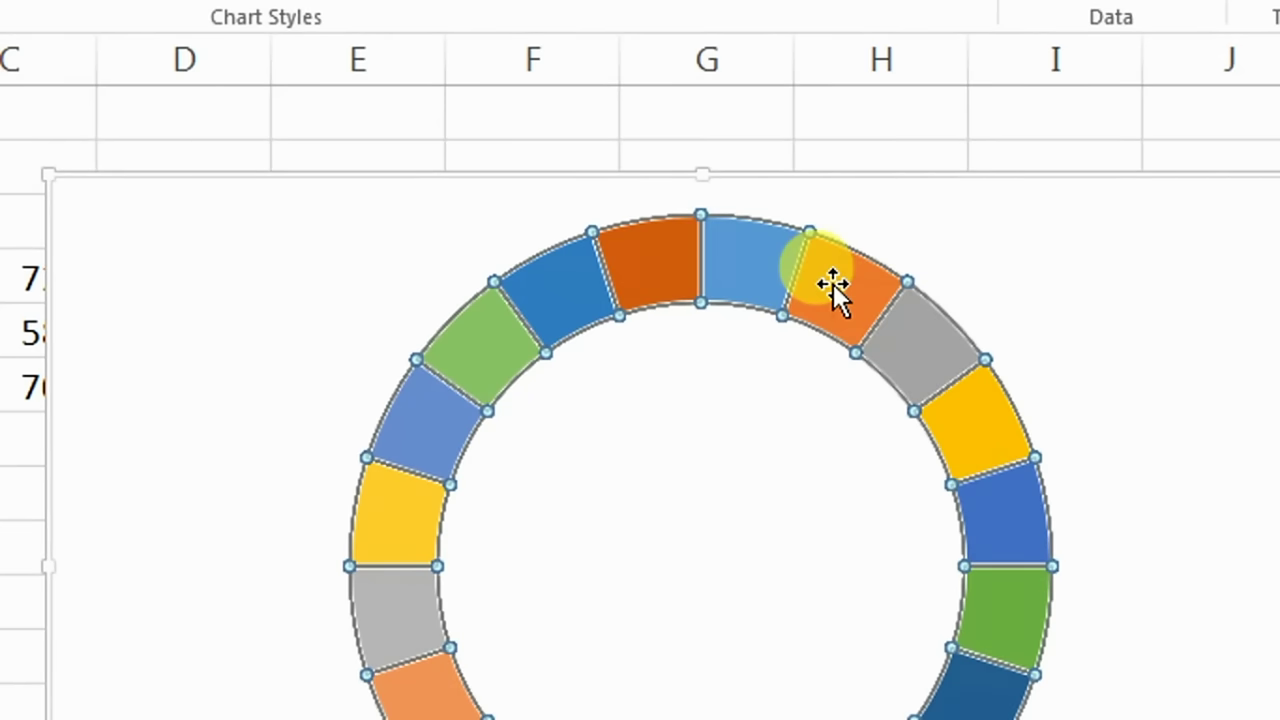
pyautogui.rightClick(833, 284)
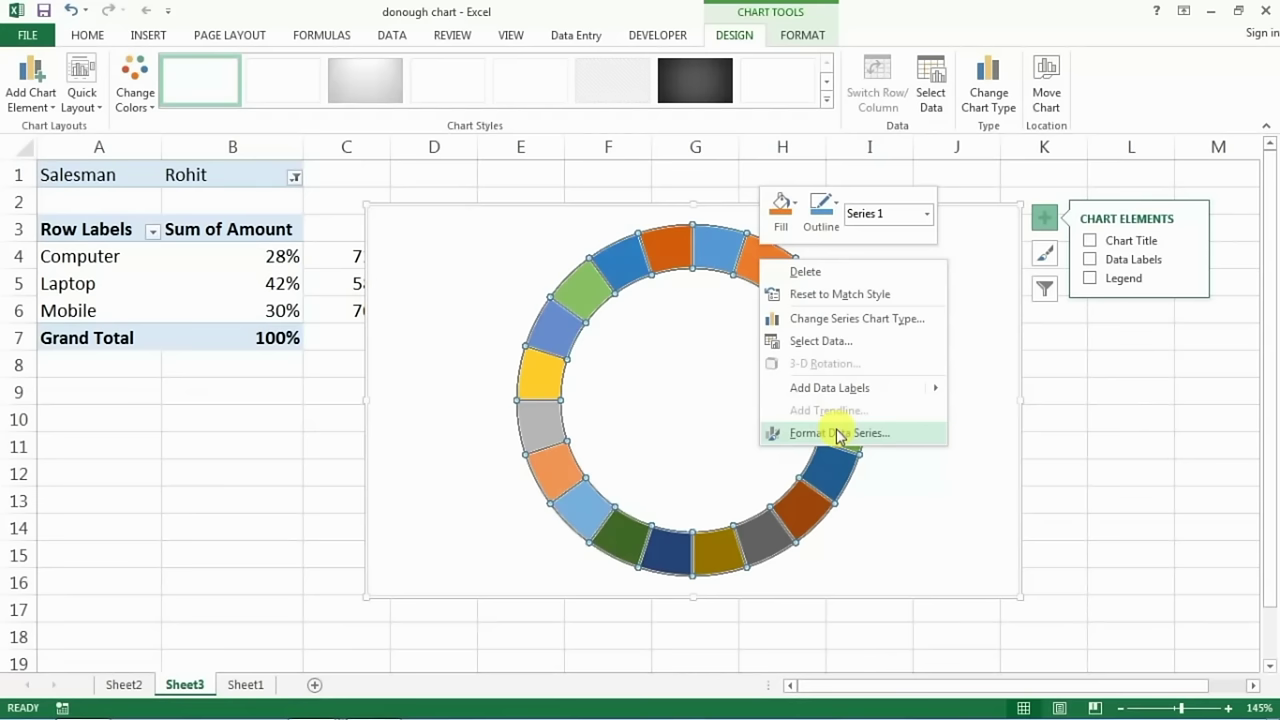
pyautogui.click(995, 620)
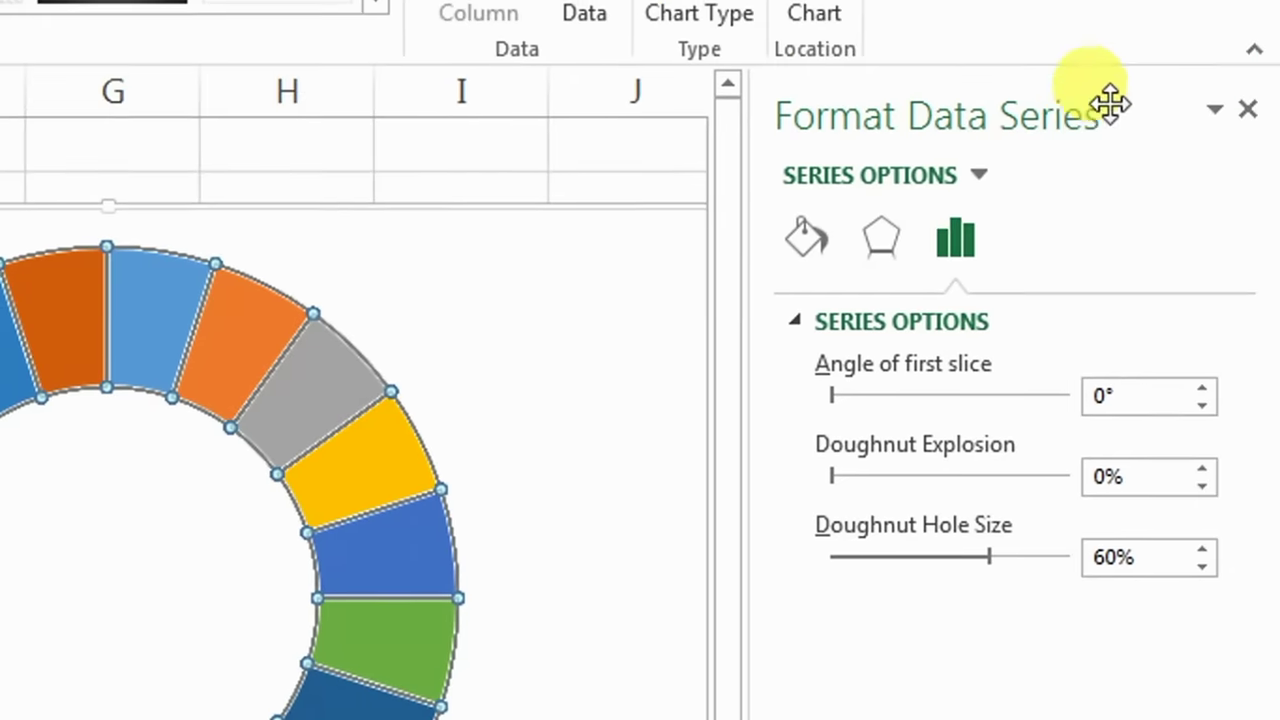
pyautogui.click(801, 246)
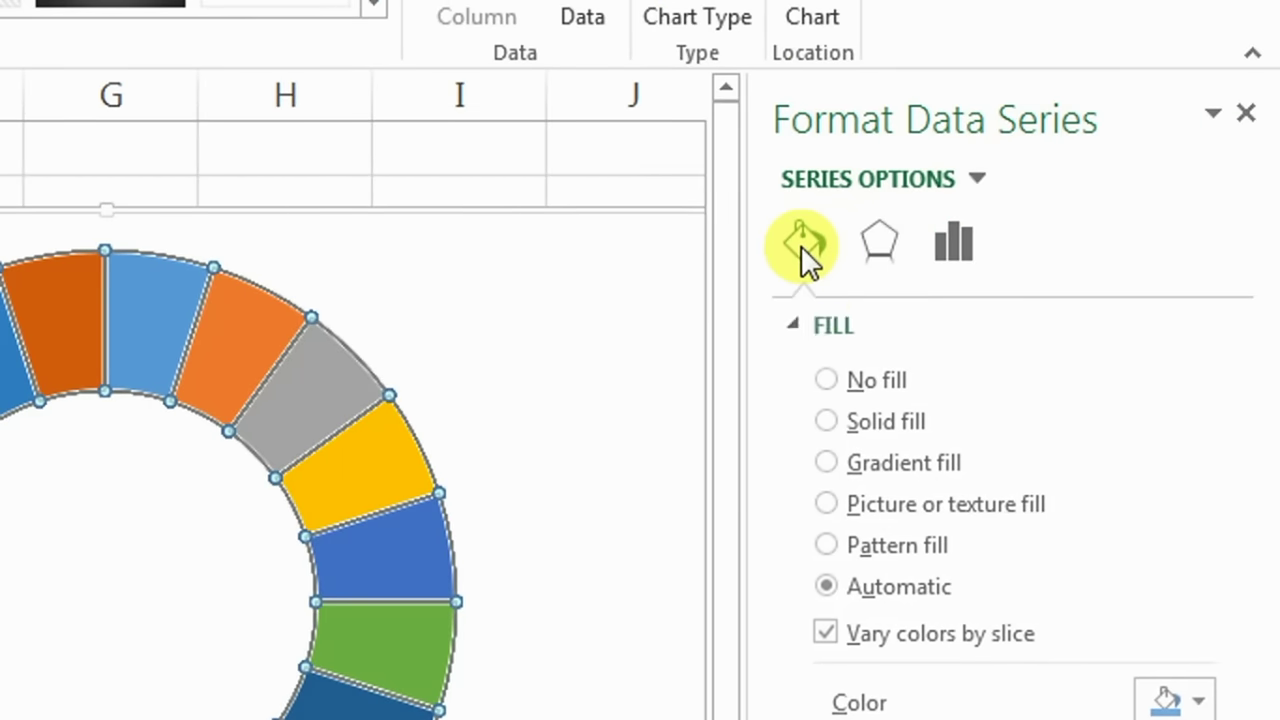
pyautogui.click(853, 420)
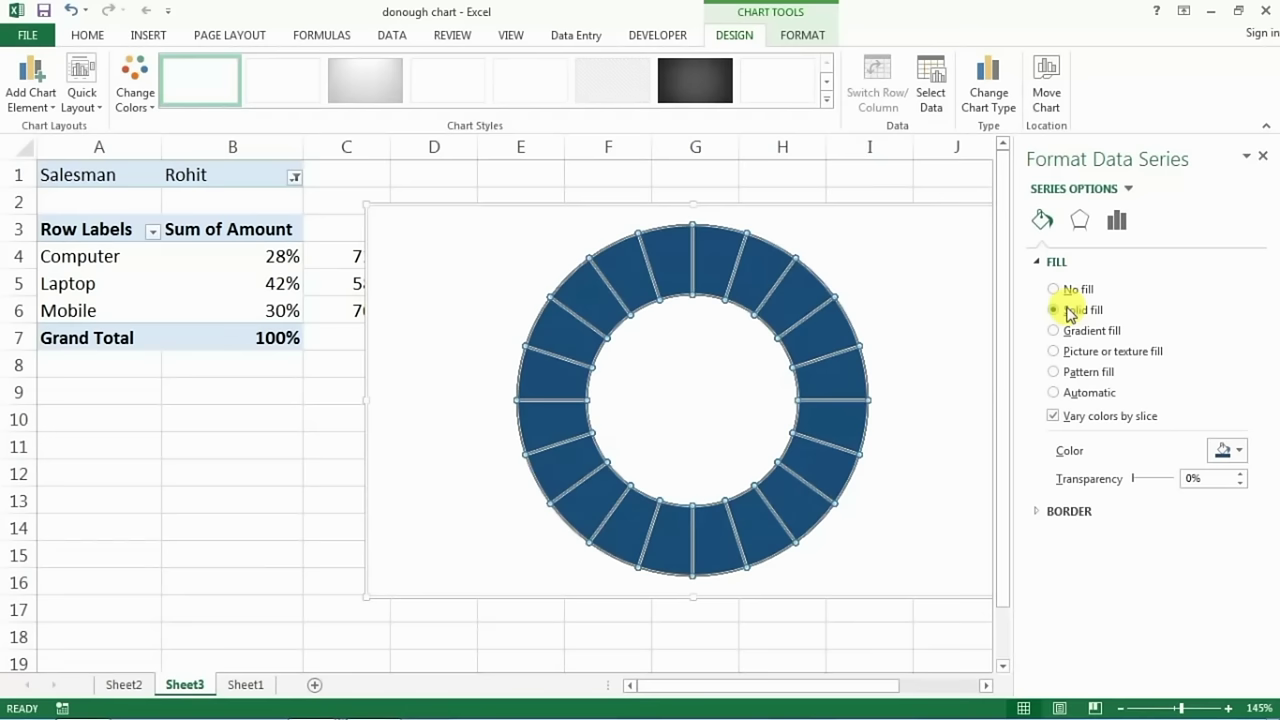
pyautogui.click(1242, 453)
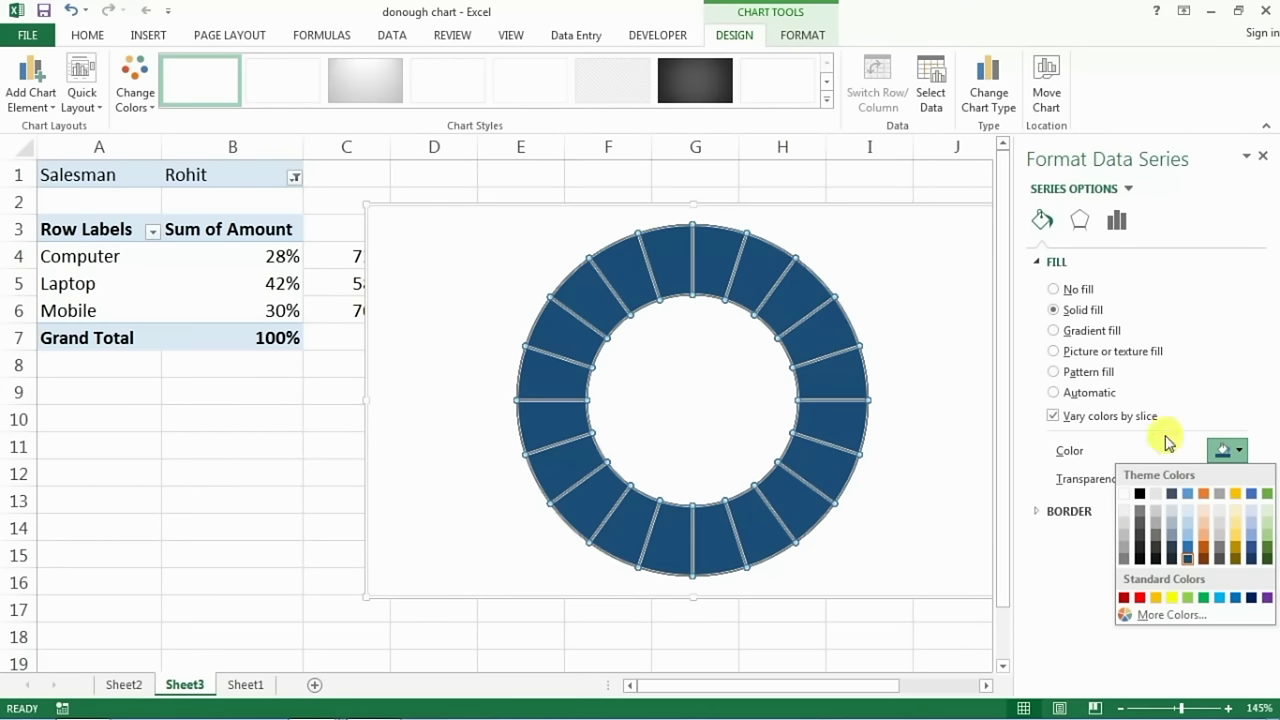
pyautogui.click(1228, 393)
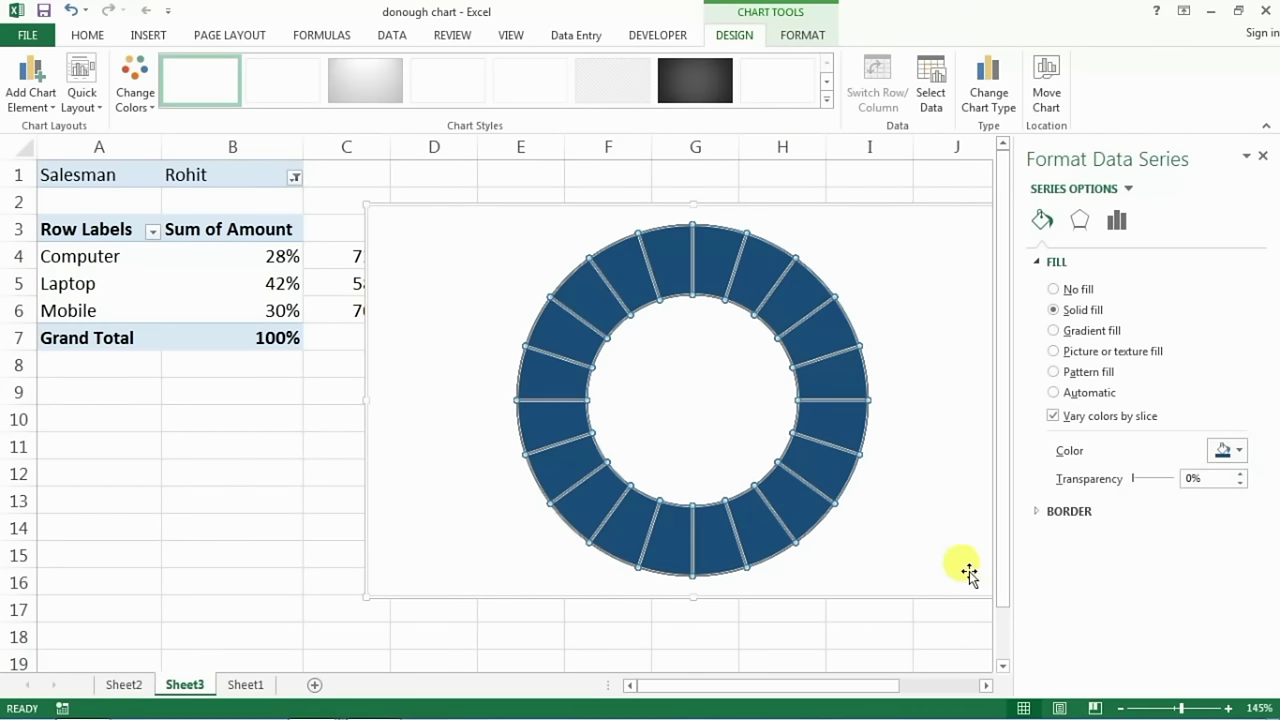
pyautogui.click(1263, 158)
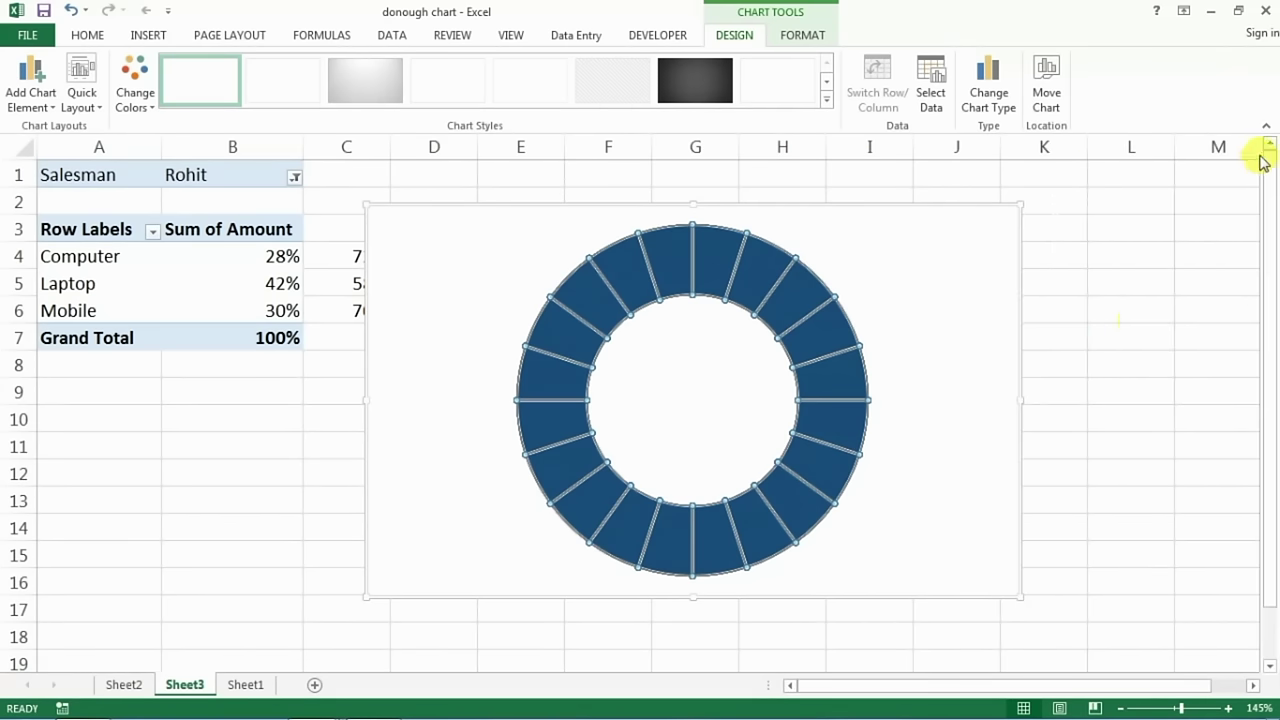
pyautogui.click(937, 558)
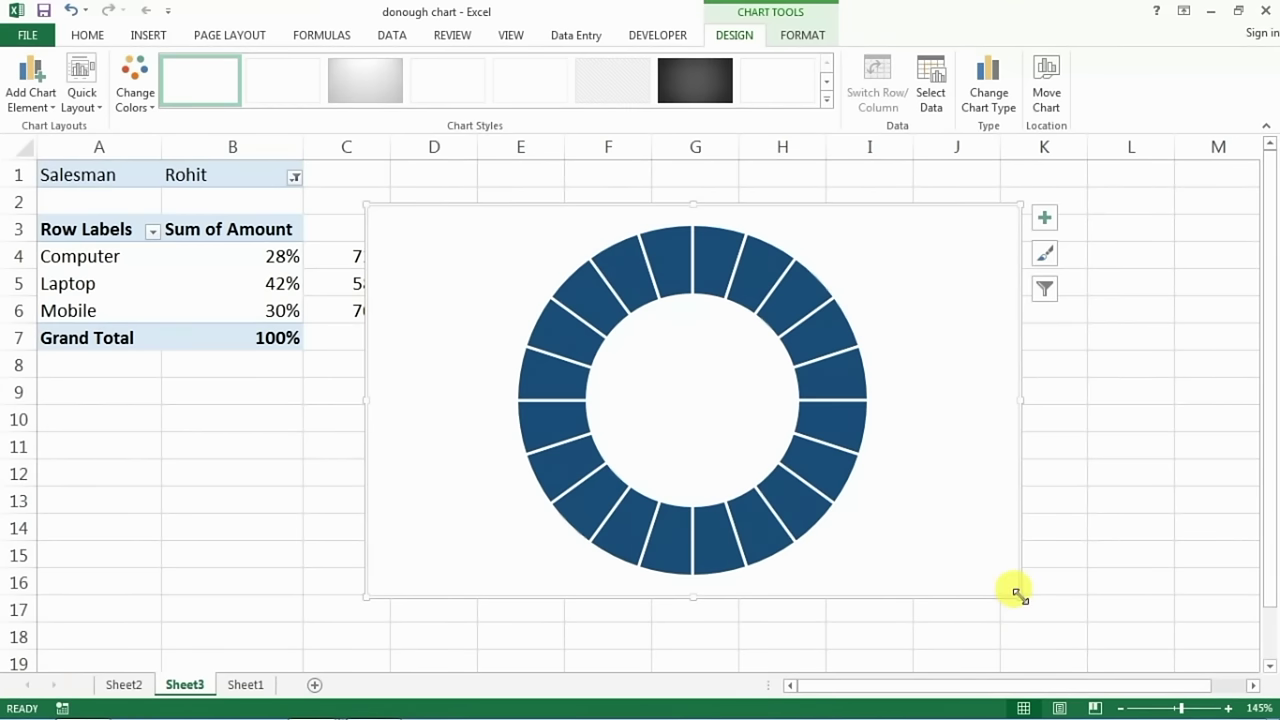
# Shrink the doughnut chart and set its chart area to No Fill and No Outline
pyautogui.moveTo(1019, 596); pyautogui.dragTo(710, 472)
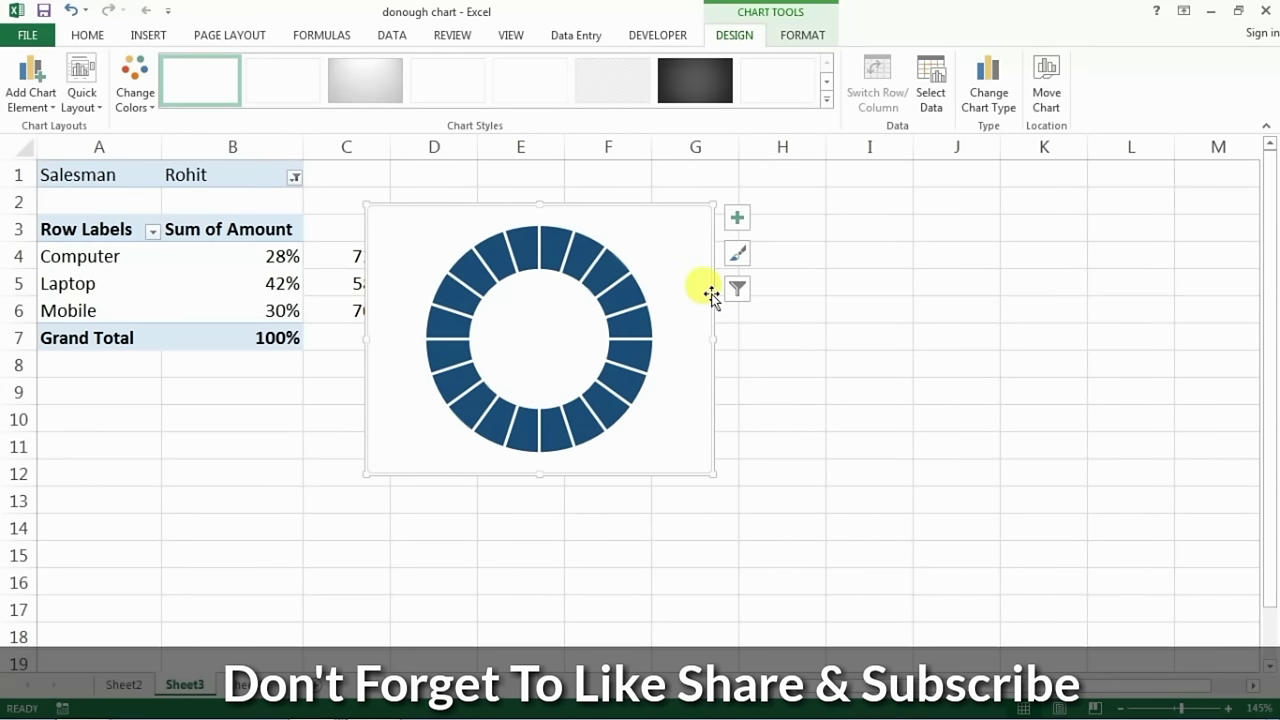
pyautogui.click(797, 38)
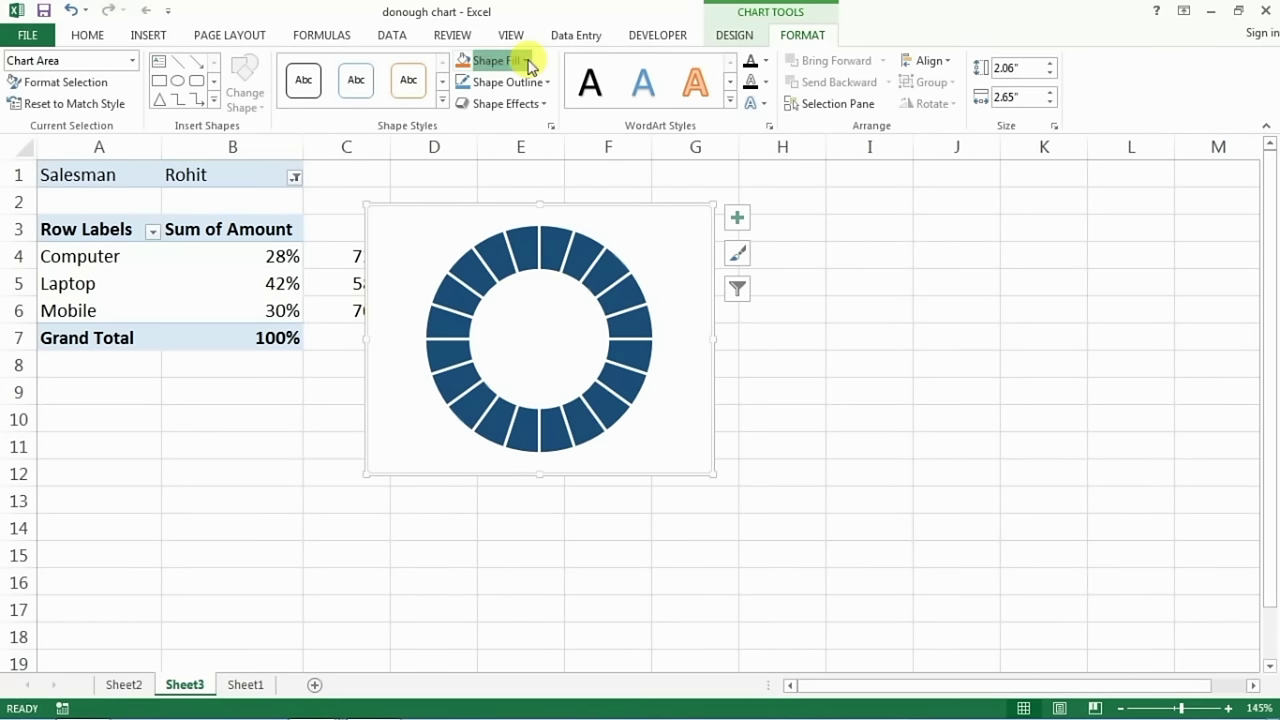
pyautogui.click(527, 62)
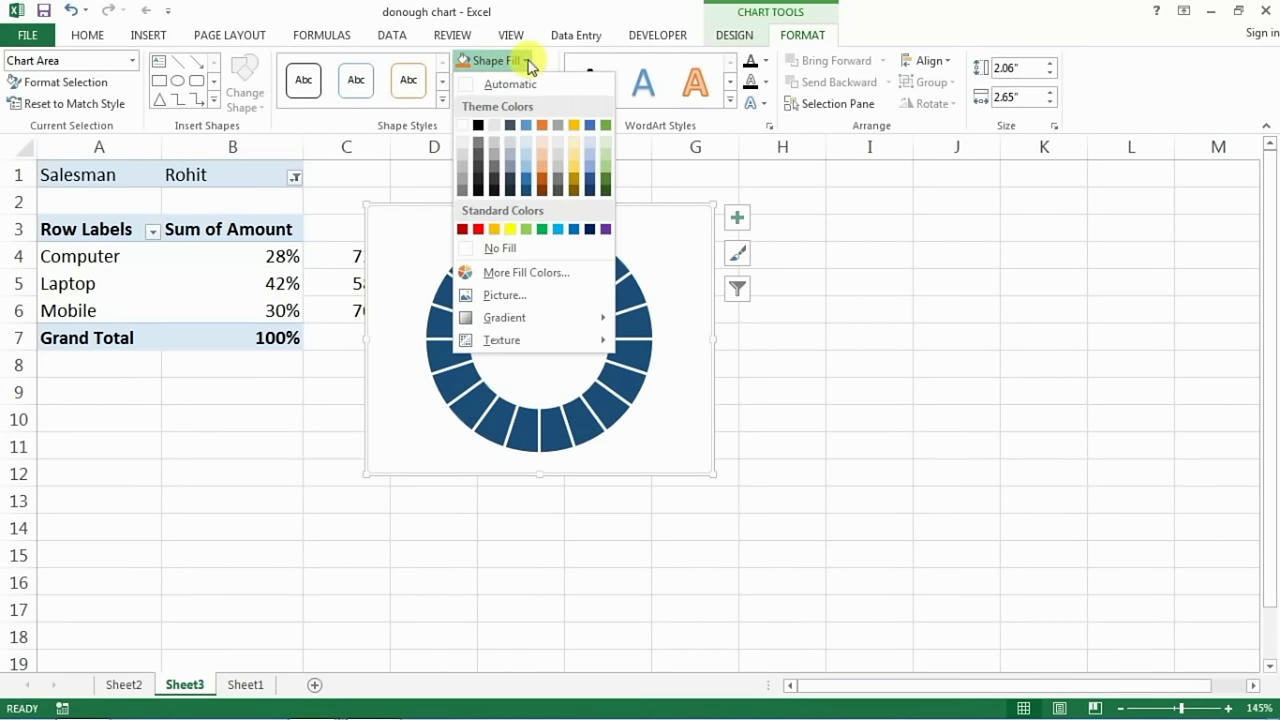
pyautogui.click(505, 253)
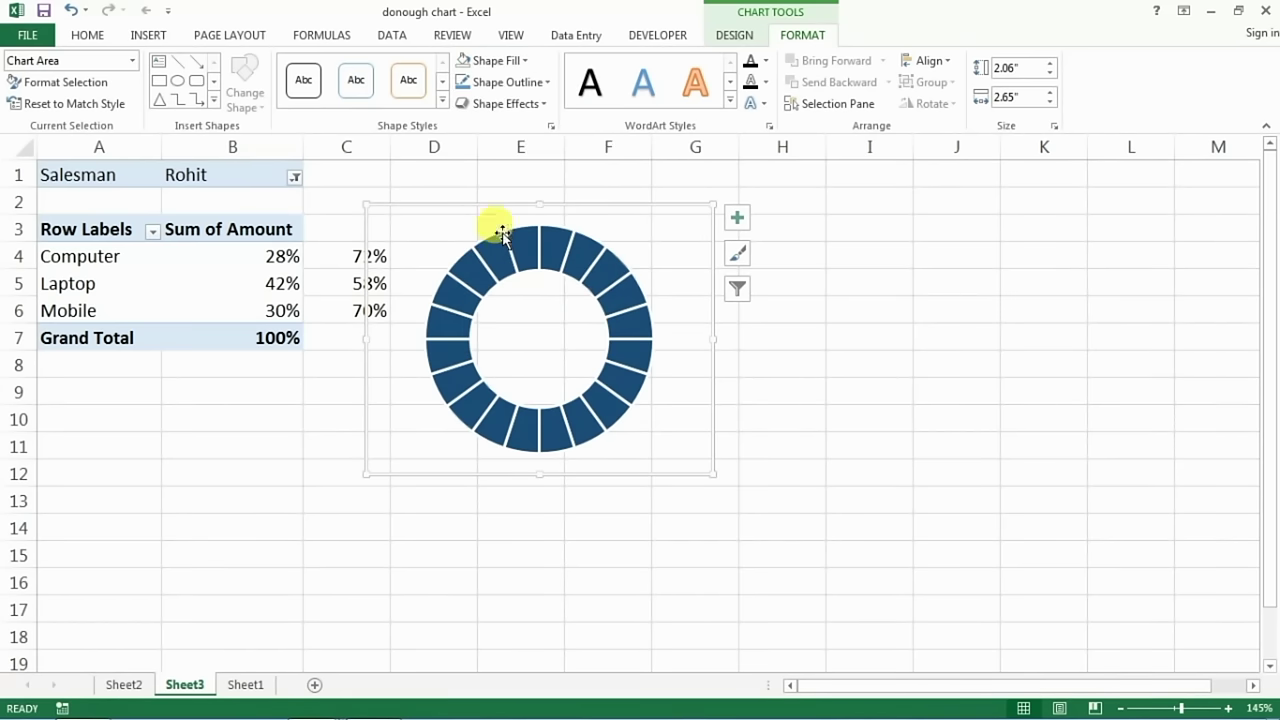
pyautogui.click(547, 84)
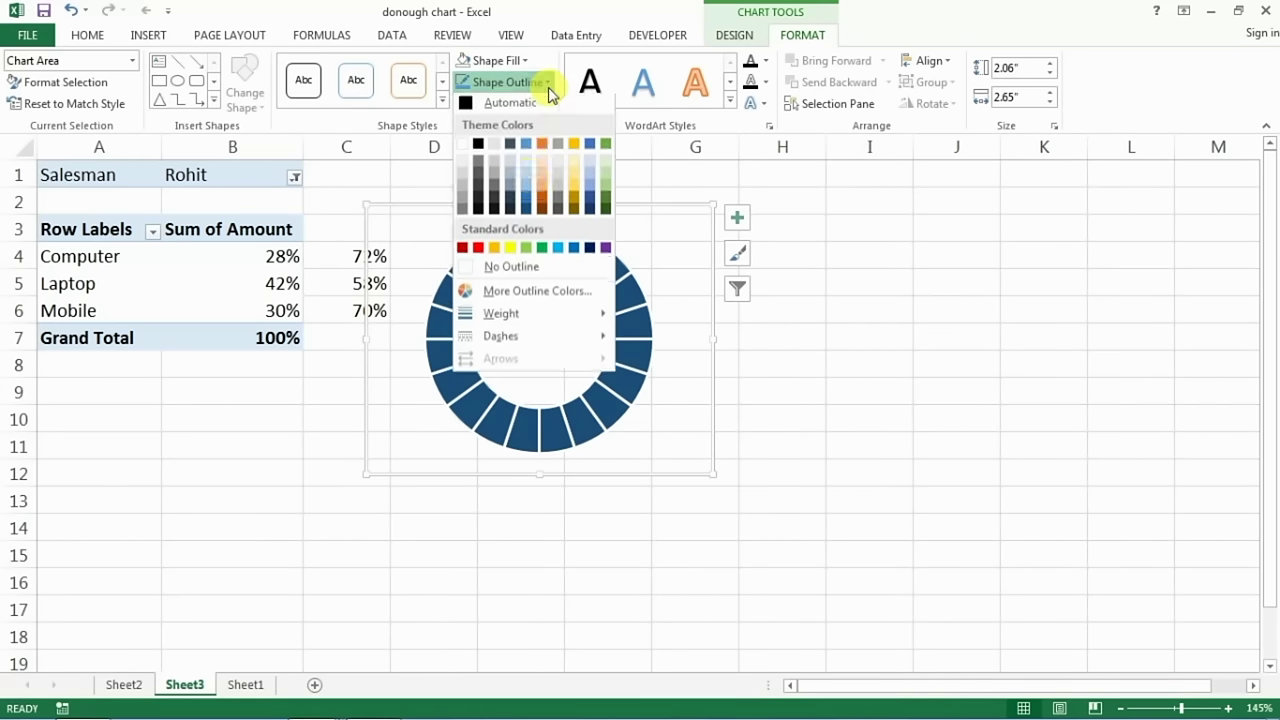
pyautogui.click(512, 267)
pyautogui.click(774, 364)
pyautogui.click(722, 578)
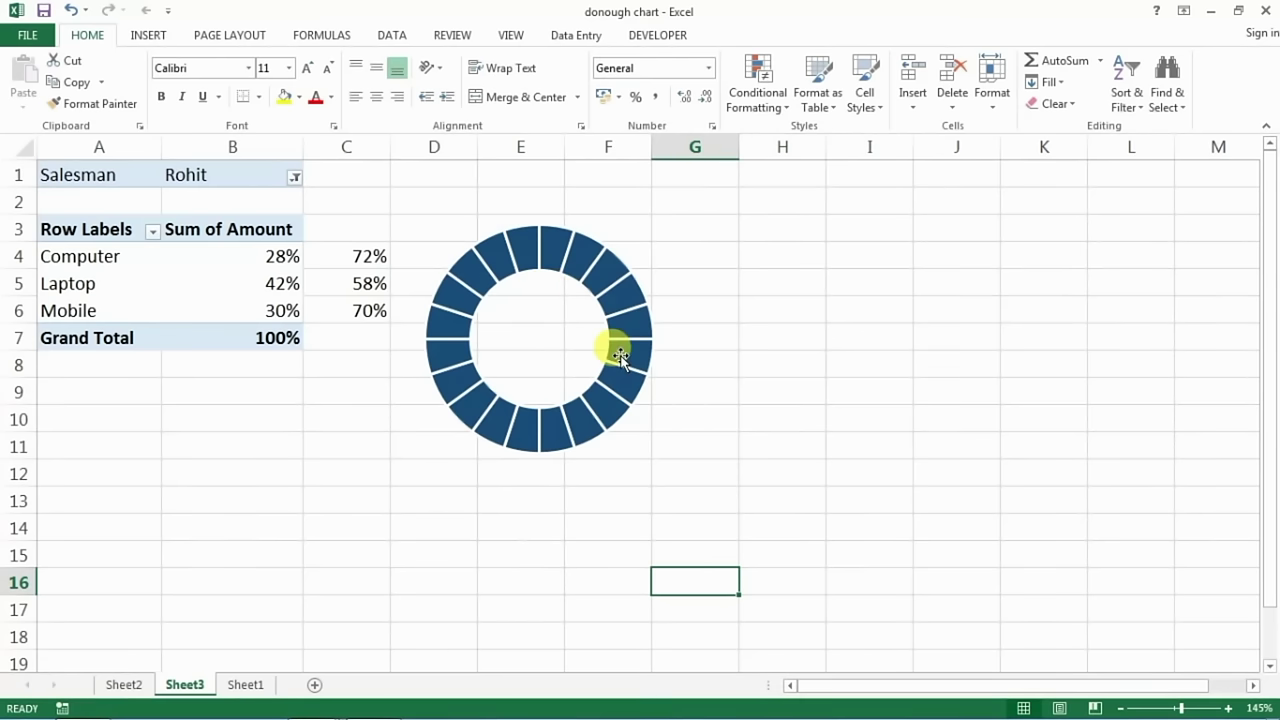
# Copy the doughnut chart and paste two copies, at I3 and G14
pyautogui.click(565, 350)
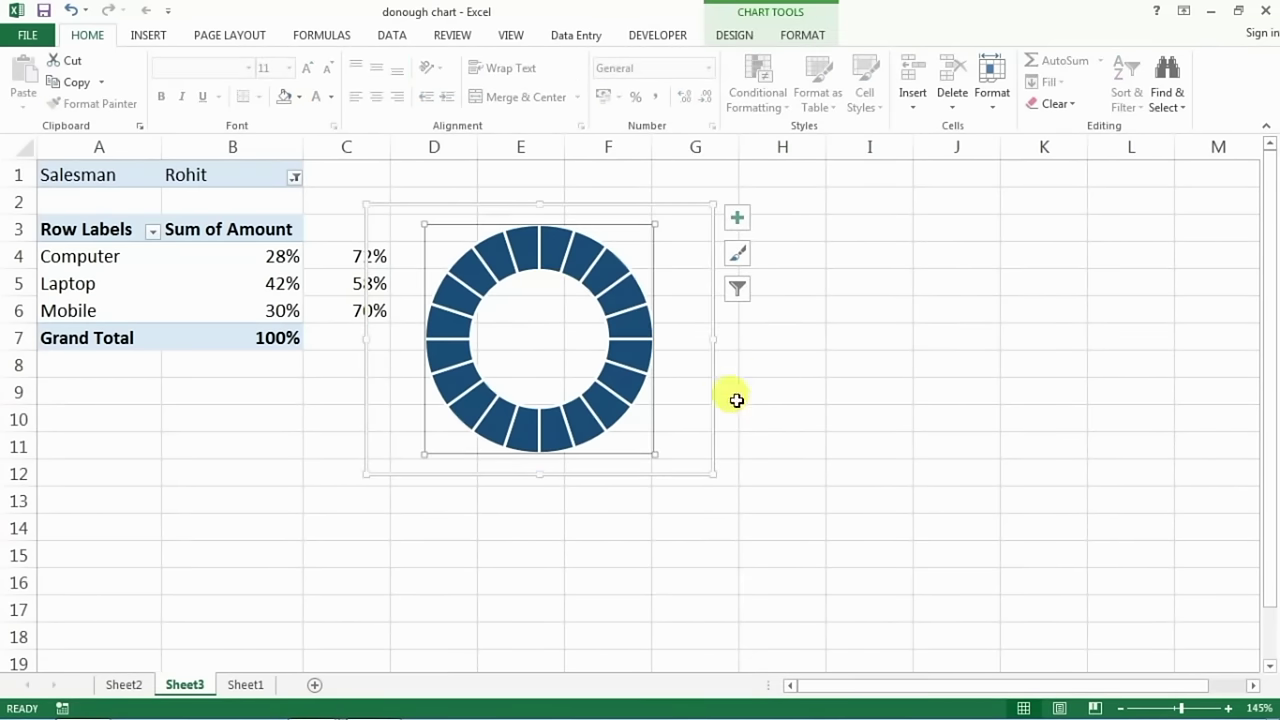
pyautogui.click(711, 417)
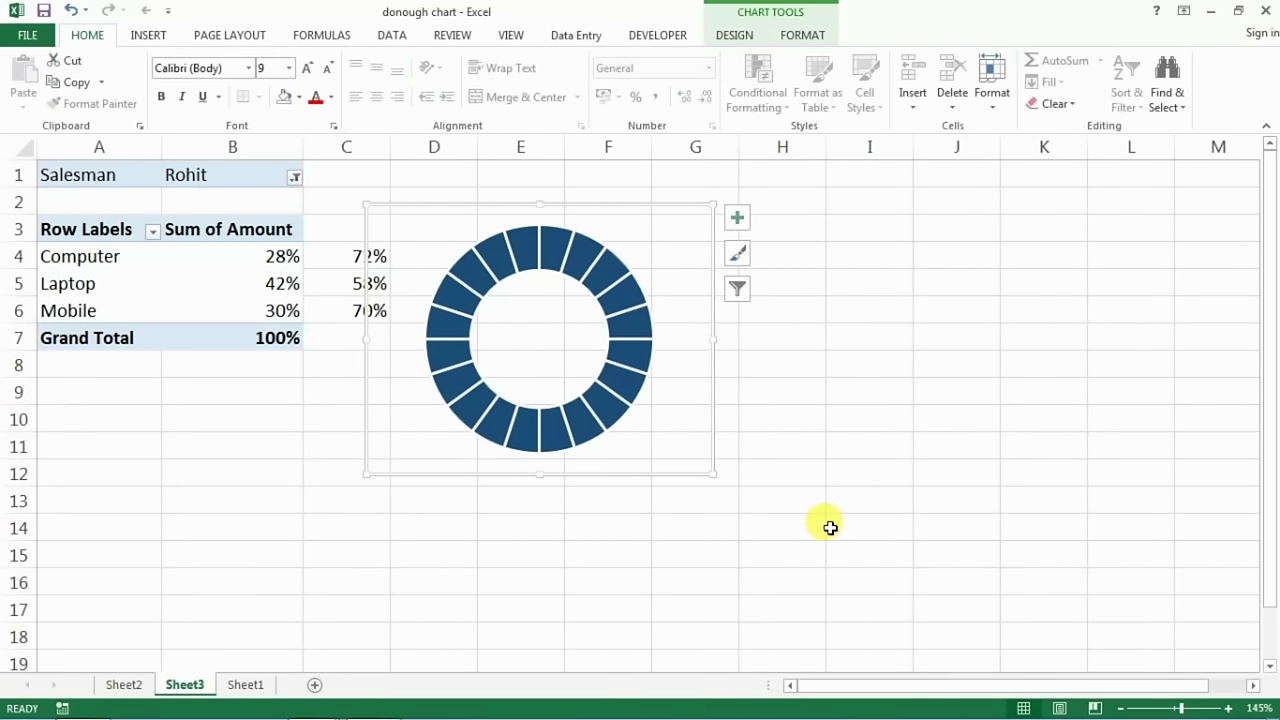
pyautogui.hotkey('ctrl', 'c')
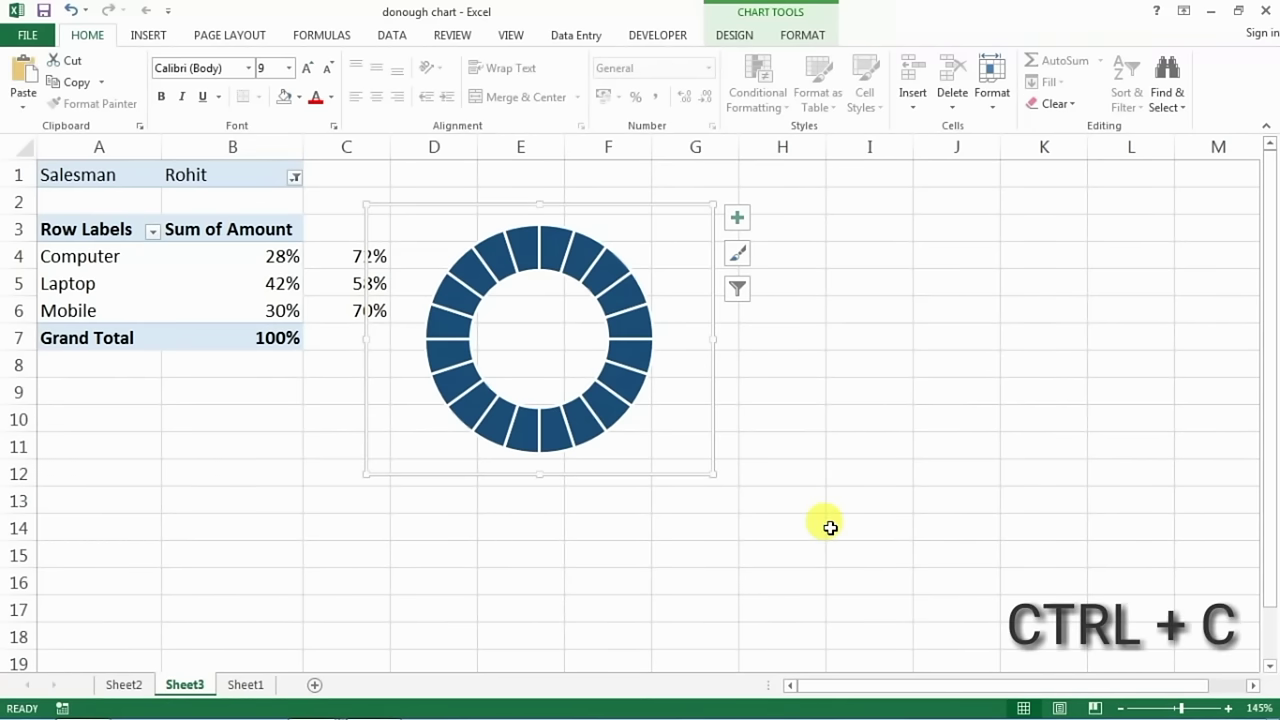
pyautogui.click(837, 309)
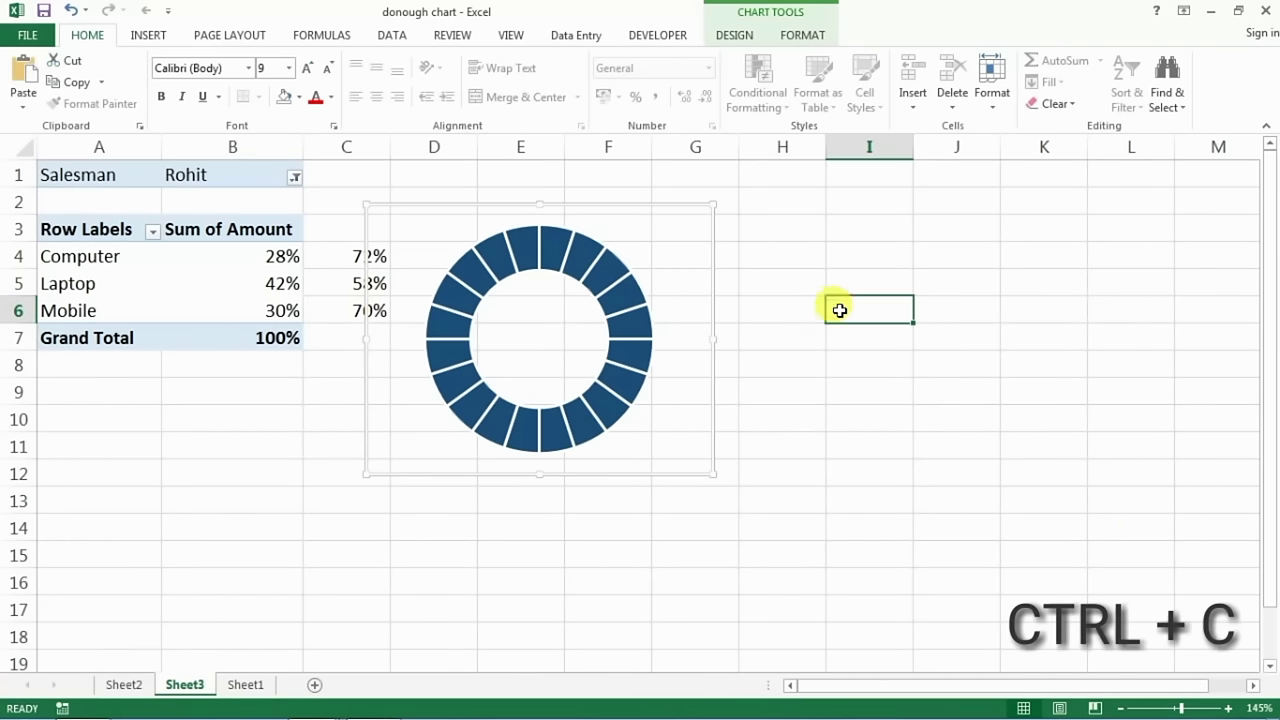
pyautogui.click(829, 236)
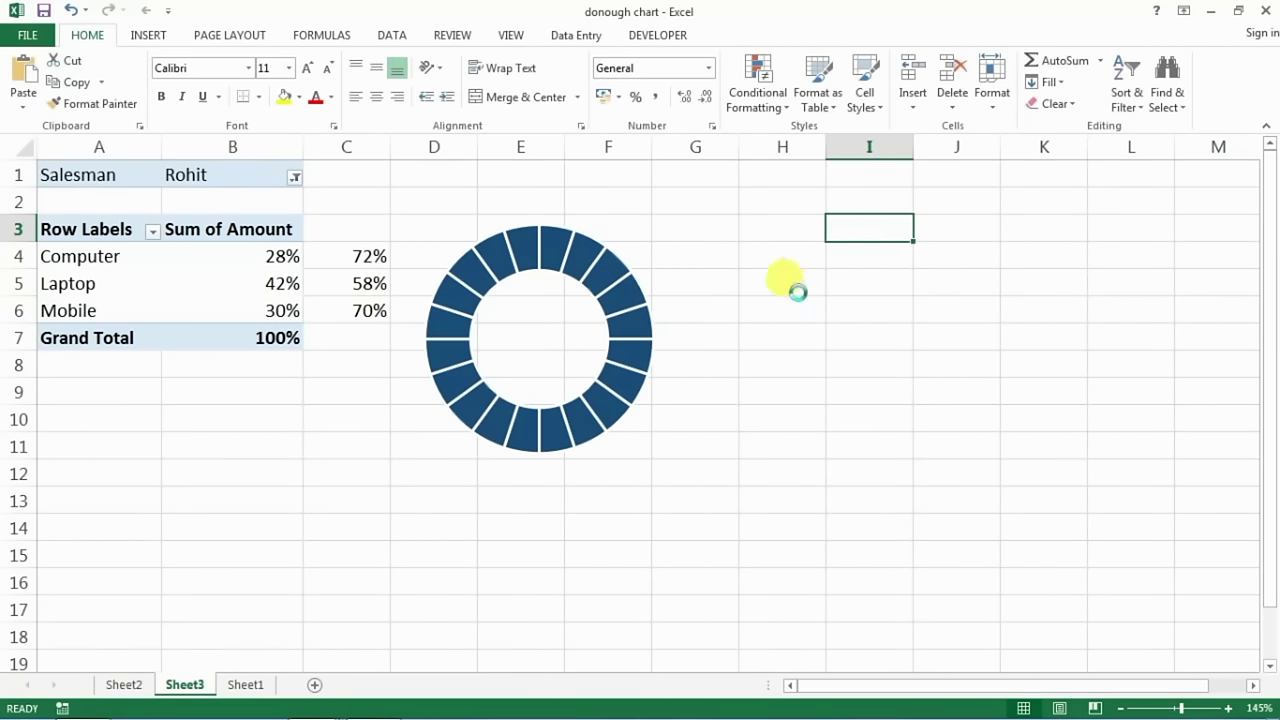
pyautogui.hotkey('ctrl', 'v')
pyautogui.click(697, 525)
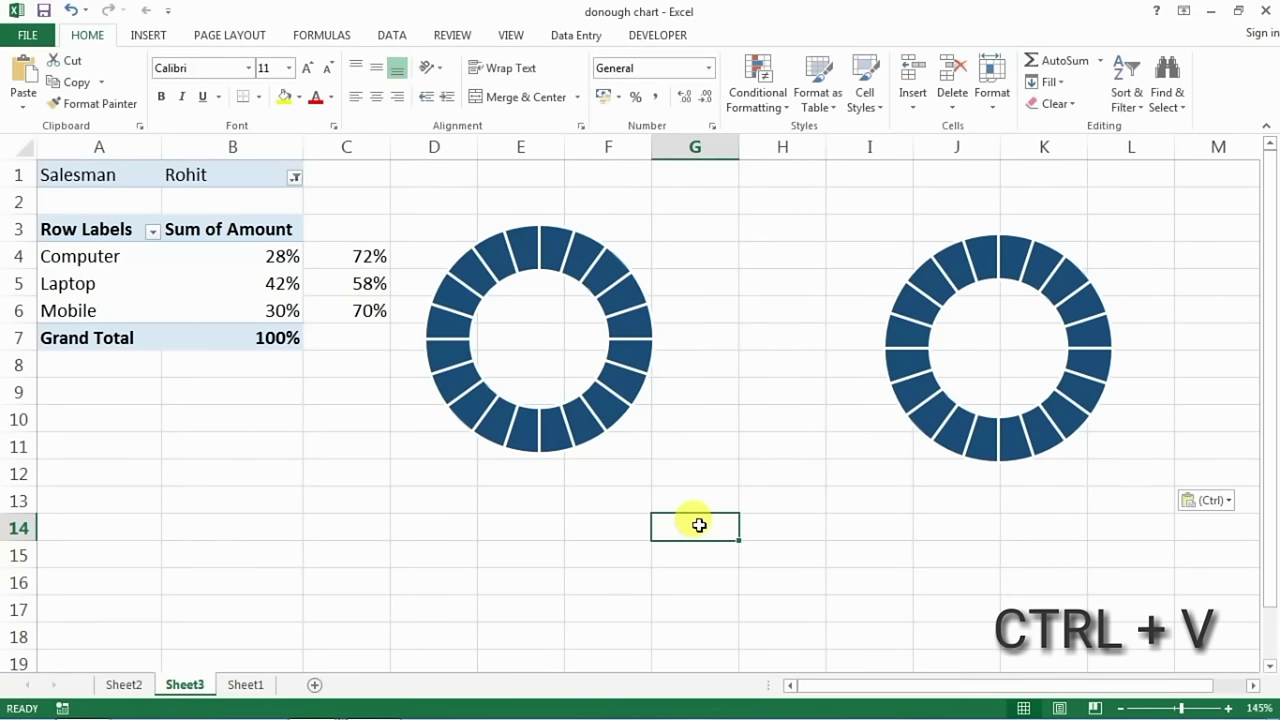
pyautogui.hotkey('ctrl', 'v')
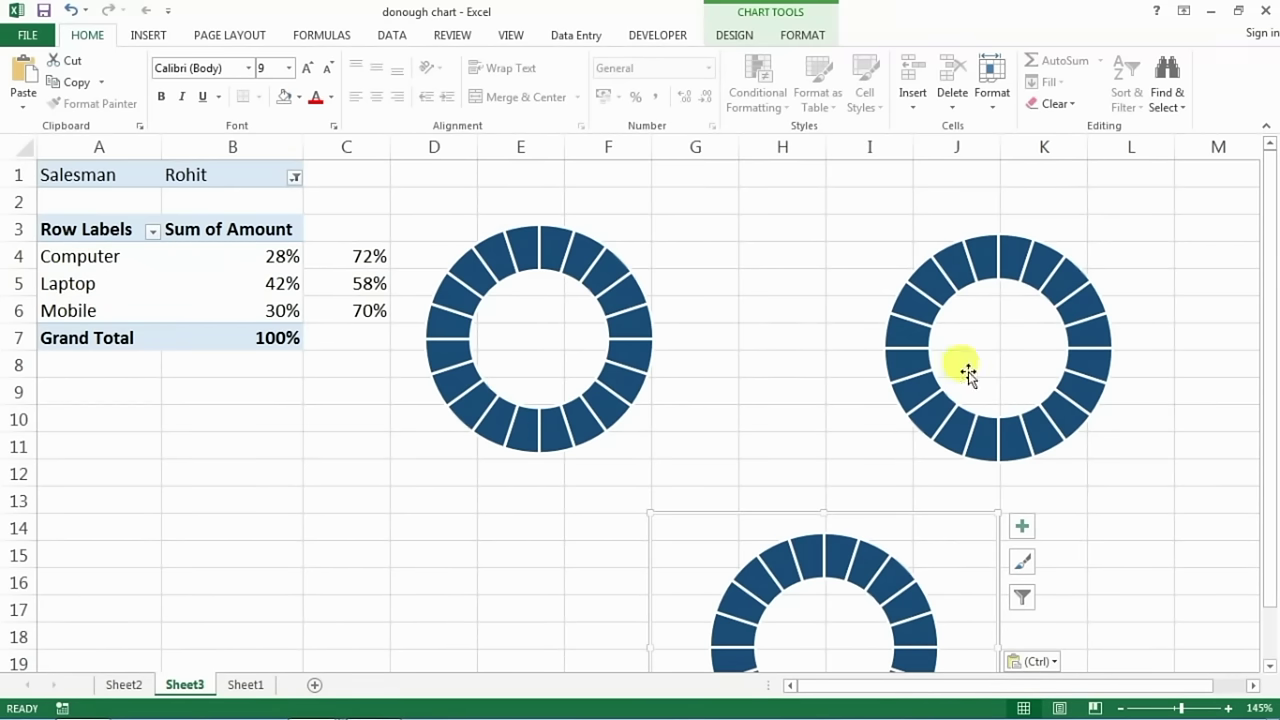
# Drag the right and bottom copies up beside the first chart in one row
pyautogui.click(871, 374)
pyautogui.click(918, 362)
pyautogui.click(918, 362)
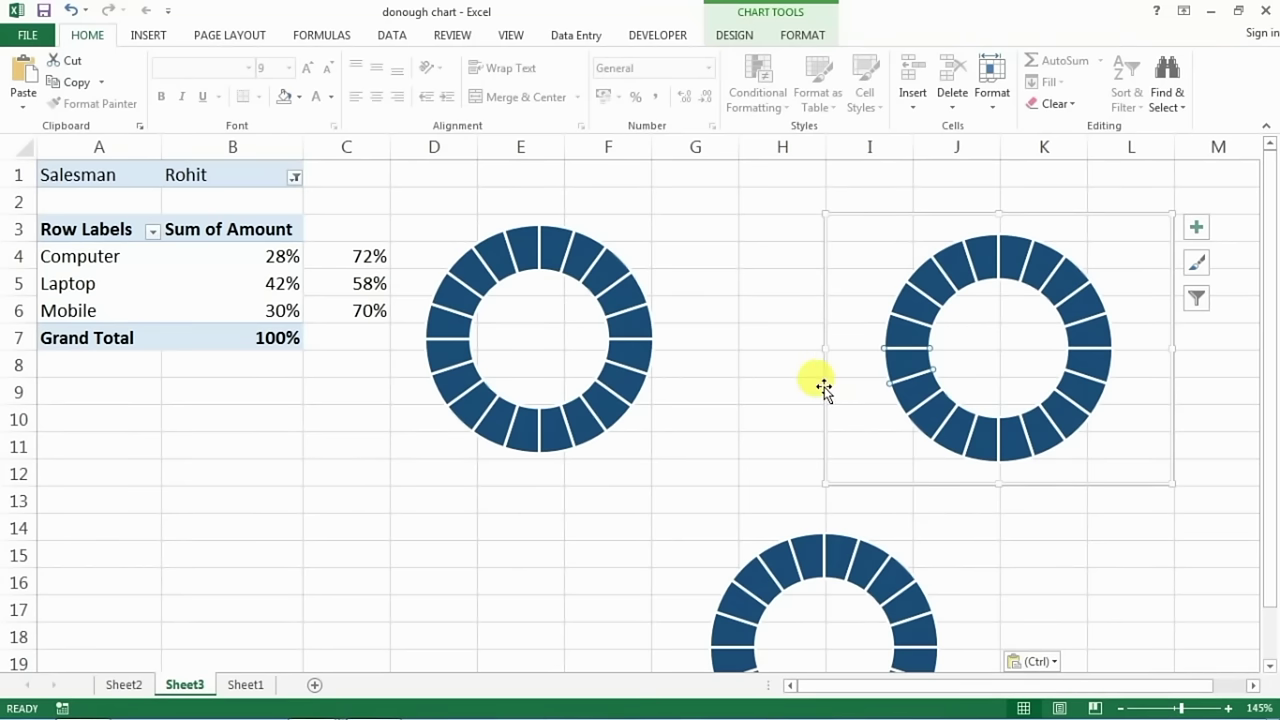
pyautogui.moveTo(821, 383); pyautogui.dragTo(636, 374)
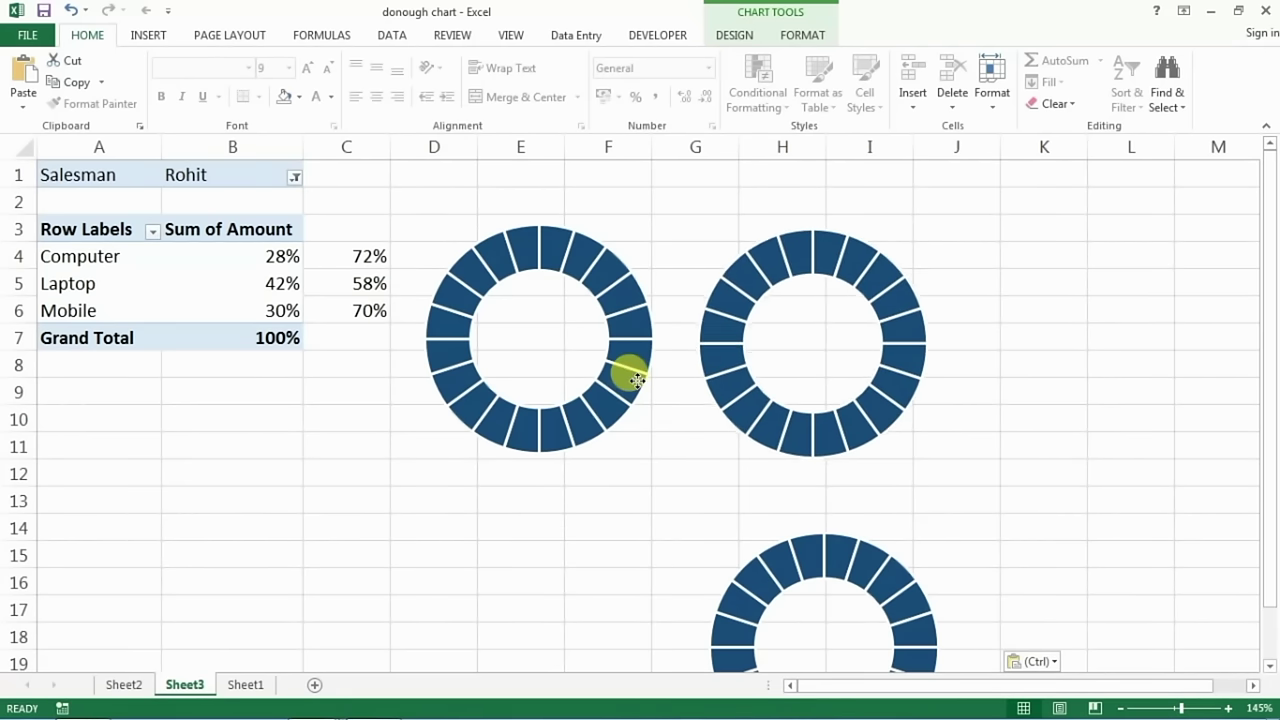
pyautogui.click(892, 540)
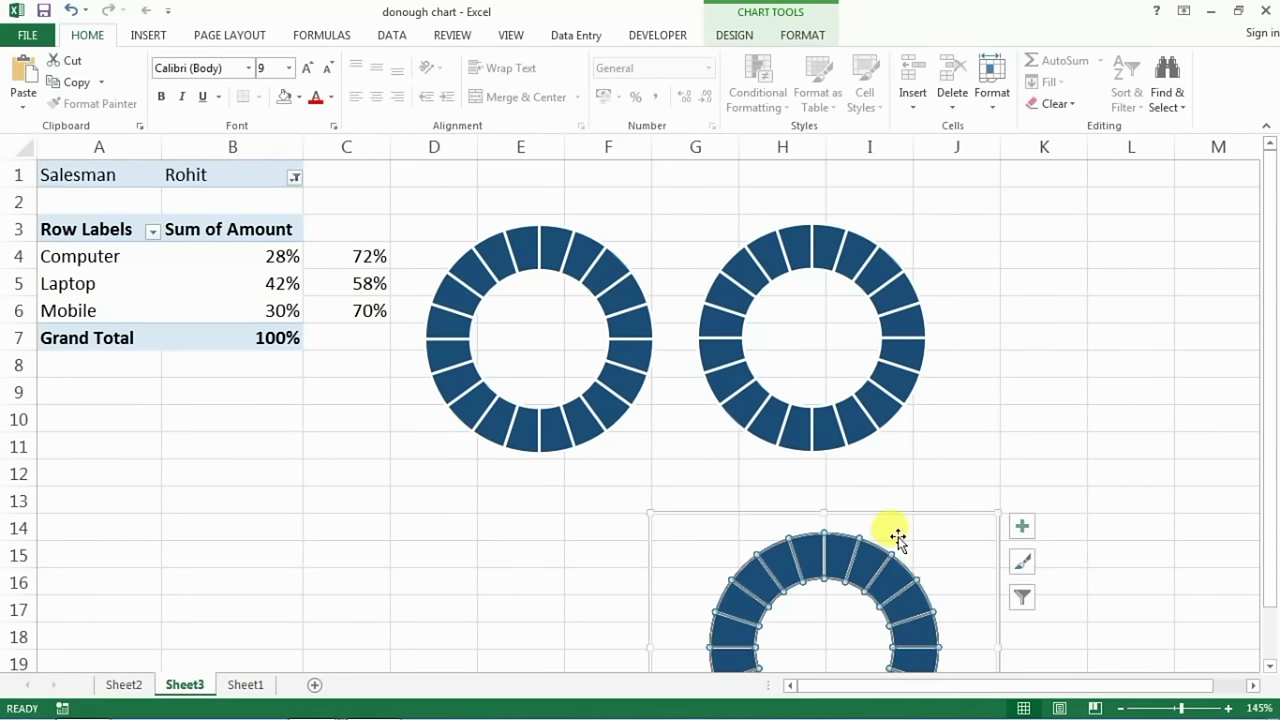
pyautogui.click(850, 530)
pyautogui.moveTo(852, 516); pyautogui.dragTo(1113, 200)
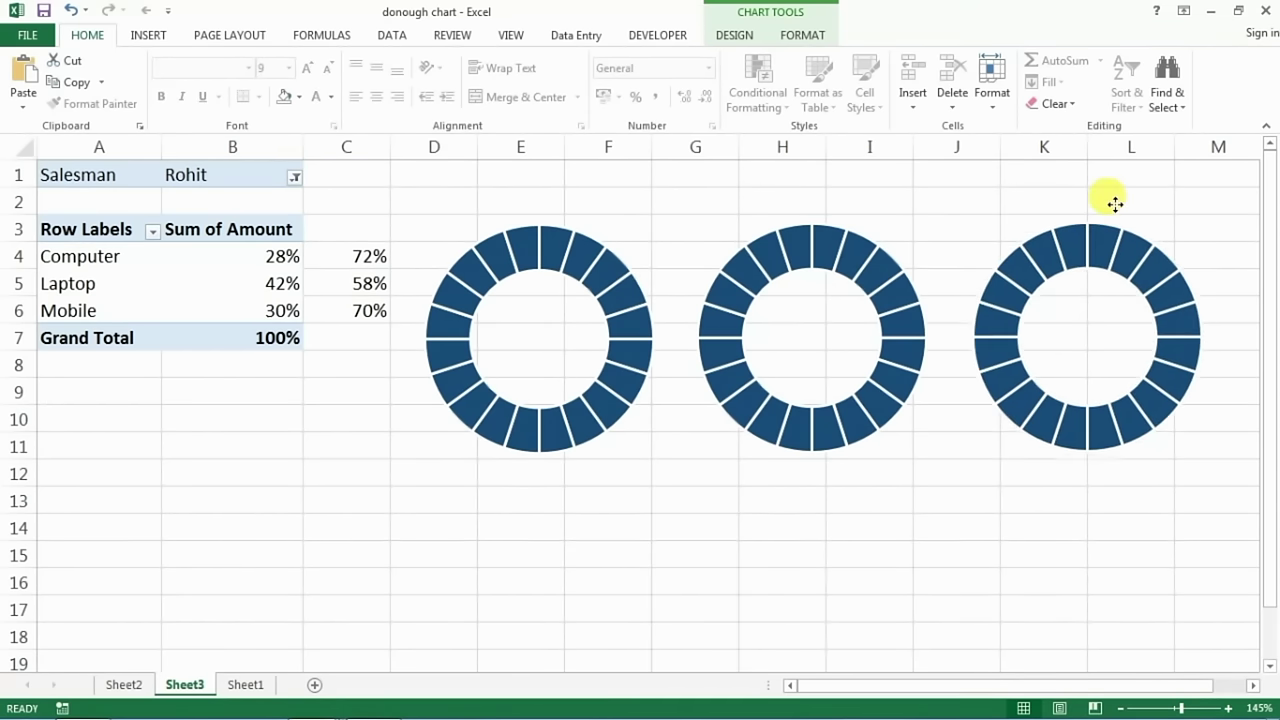
pyautogui.click(862, 526)
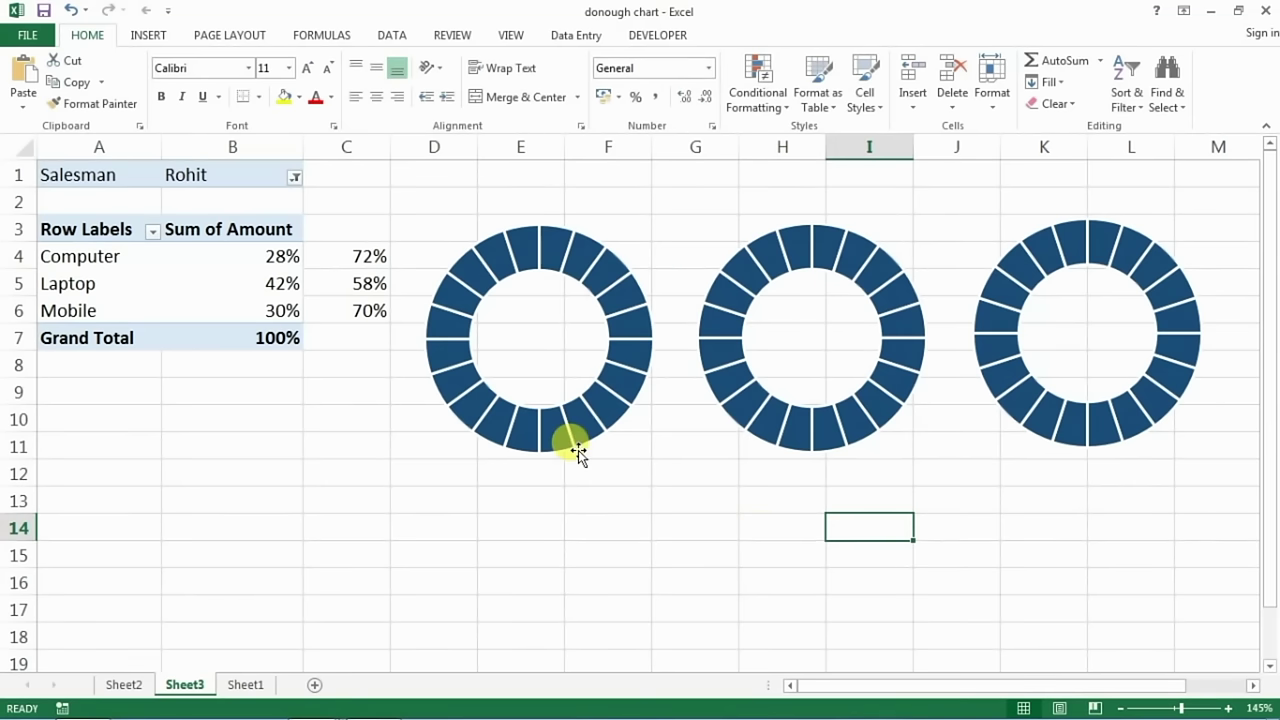
pyautogui.click(527, 345)
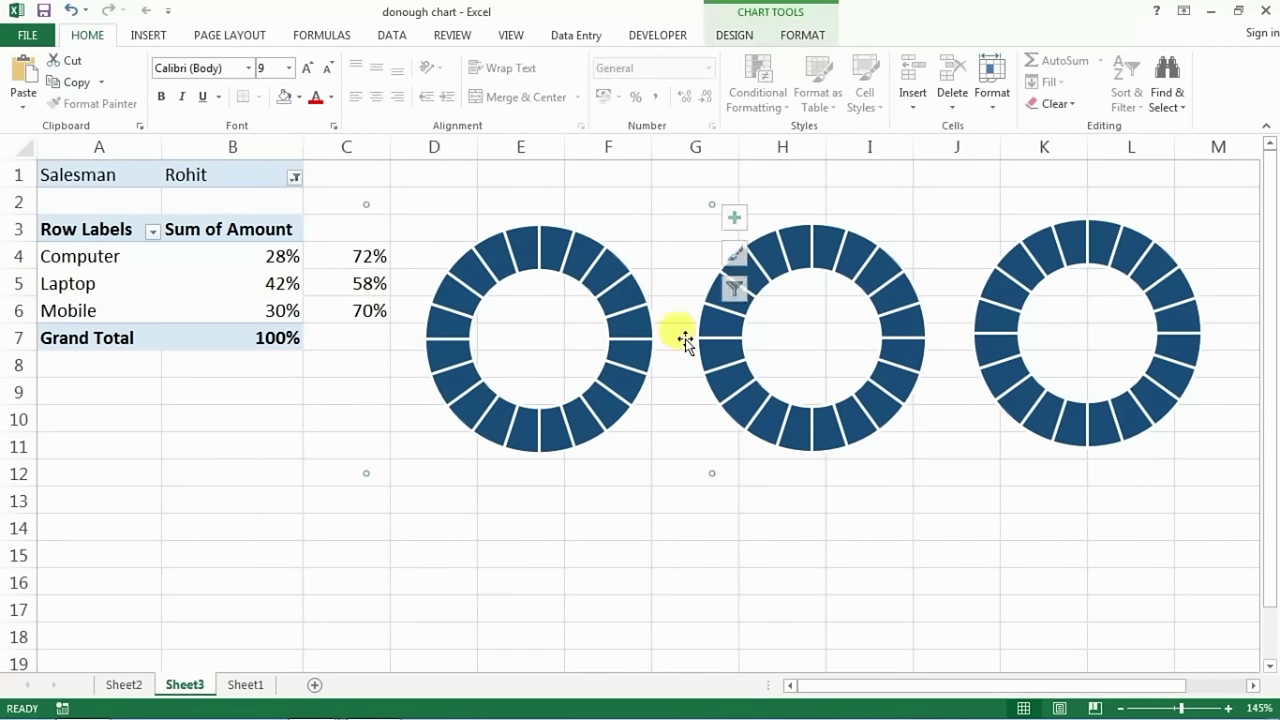
# Select all three doughnut charts, then Distribute Horizontally and Align Middle them
pyautogui.keyDown('ctrl'); pyautogui.click(786, 357); pyautogui.keyUp('ctrl')
pyautogui.keyDown('ctrl'); pyautogui.click(1053, 323); pyautogui.keyUp('ctrl')
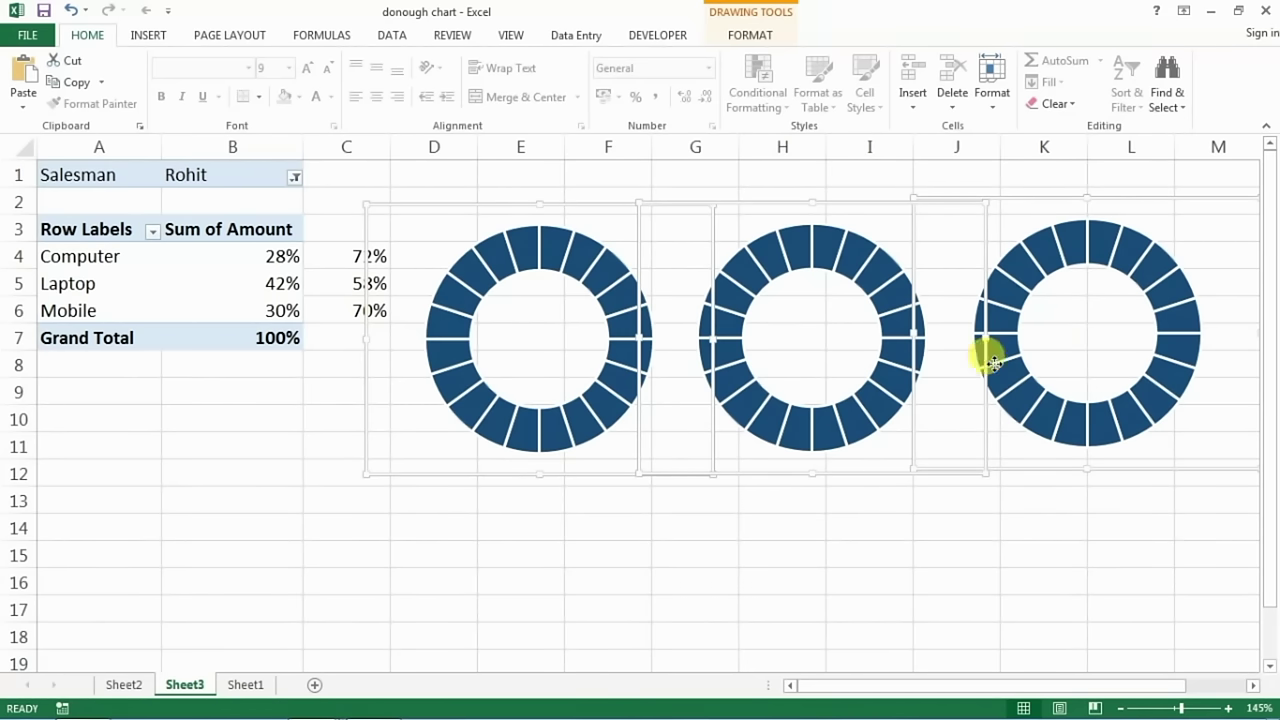
pyautogui.click(742, 35)
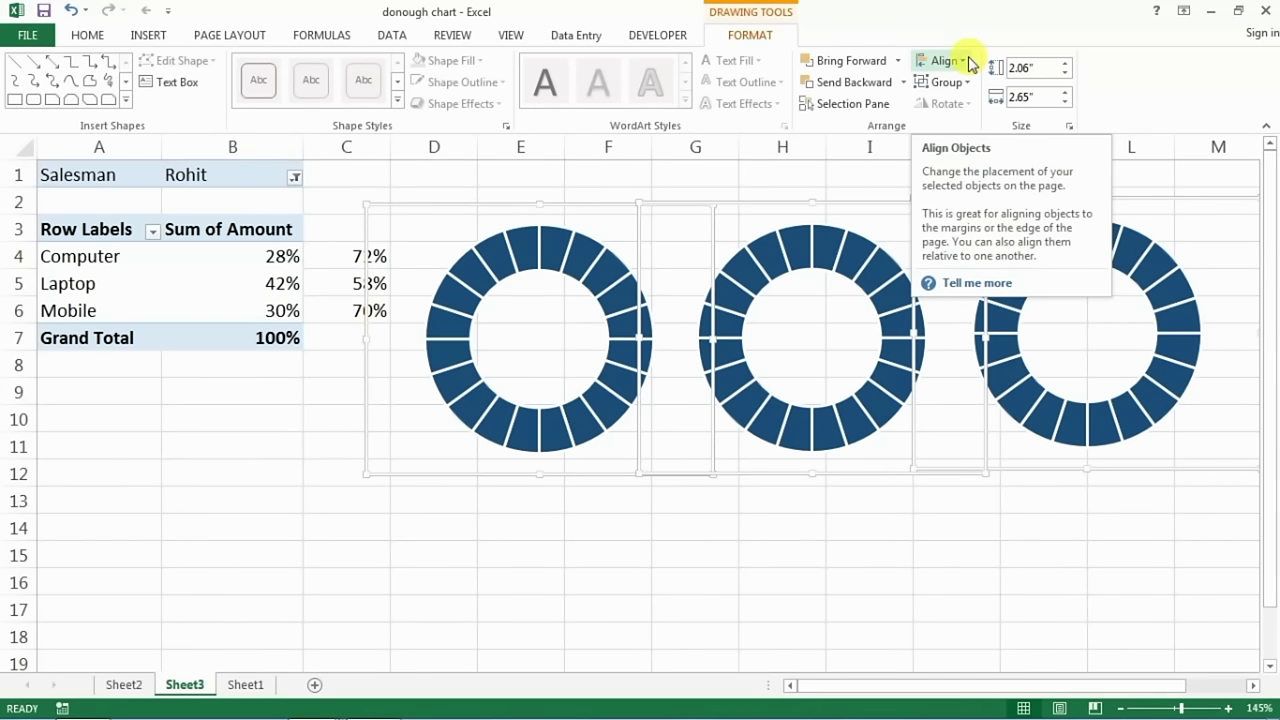
pyautogui.click(968, 62)
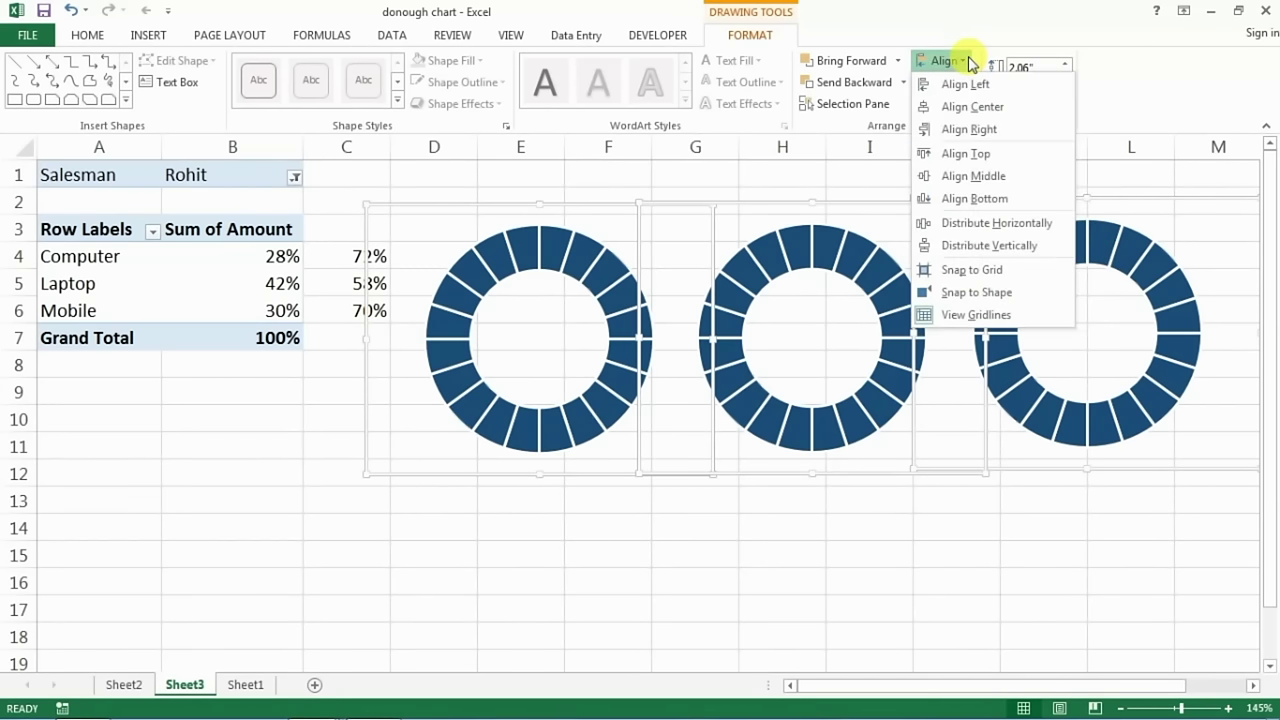
pyautogui.click(967, 232)
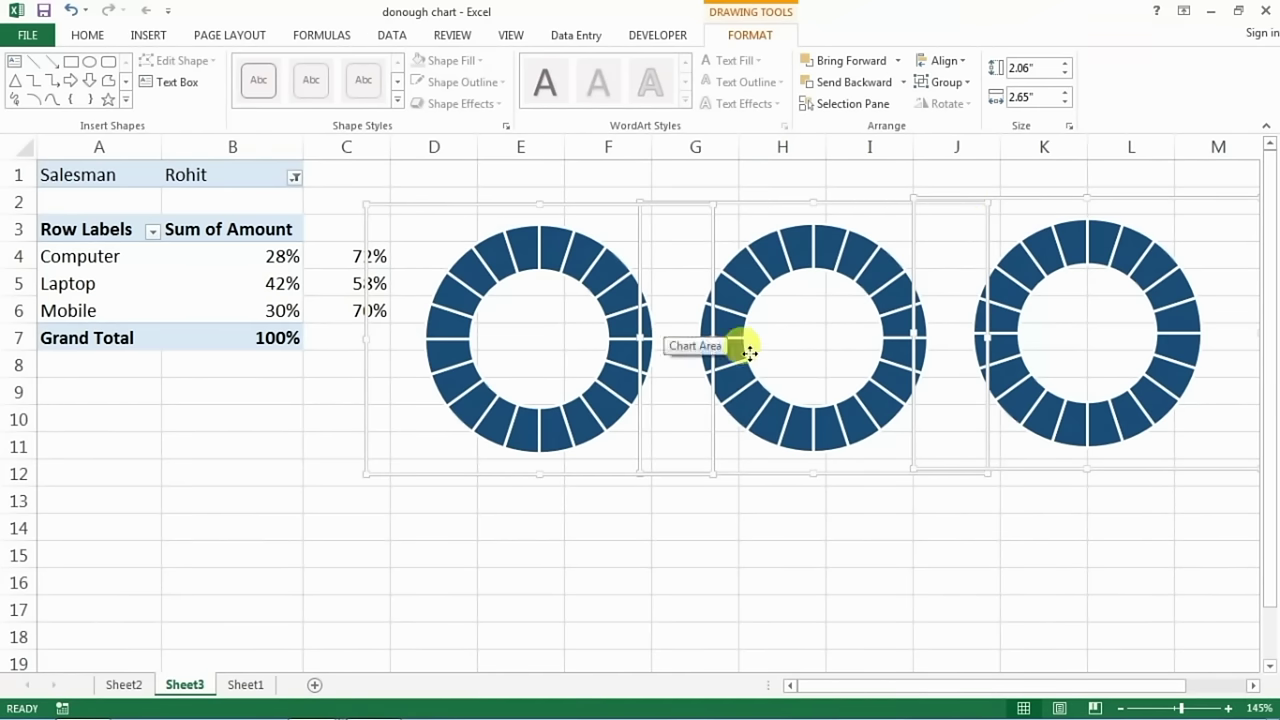
pyautogui.click(945, 66)
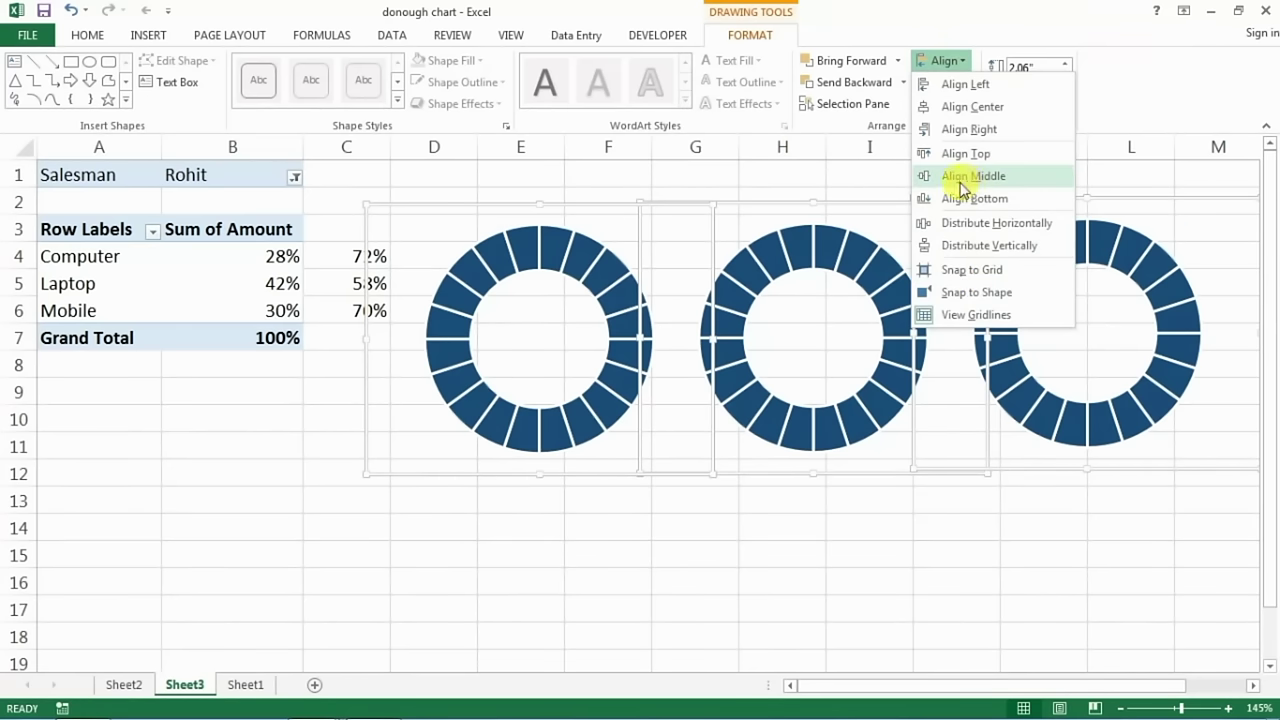
pyautogui.click(975, 178)
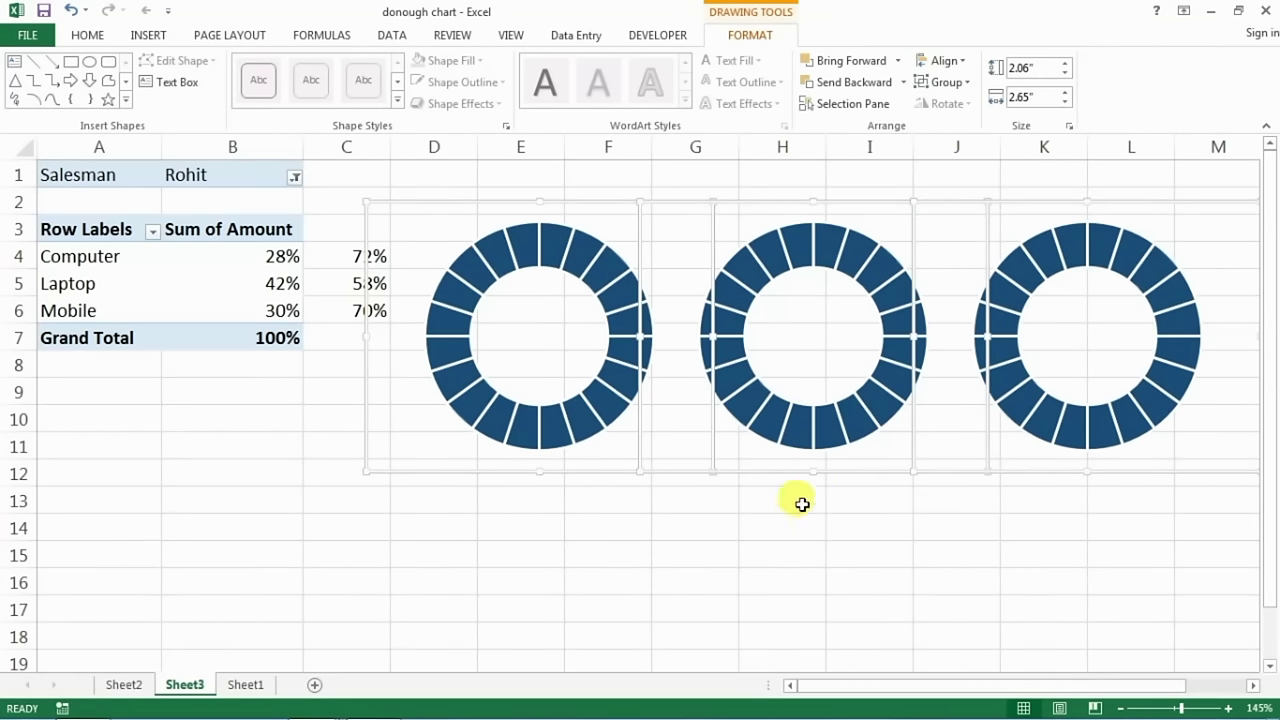
pyautogui.click(756, 585)
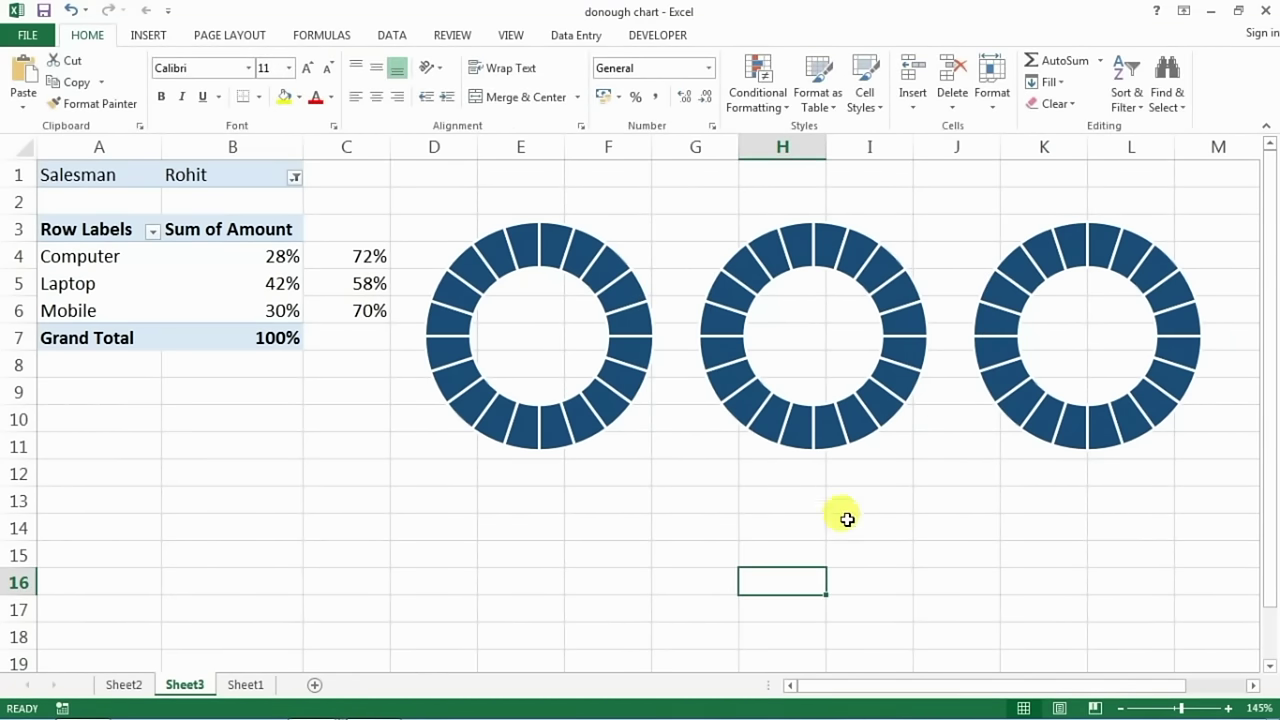
# Add a series named from A4 (Computer) with values B4:C4 to the first doughnut chart
pyautogui.click(544, 518)
pyautogui.hotkey('alt', 'n')
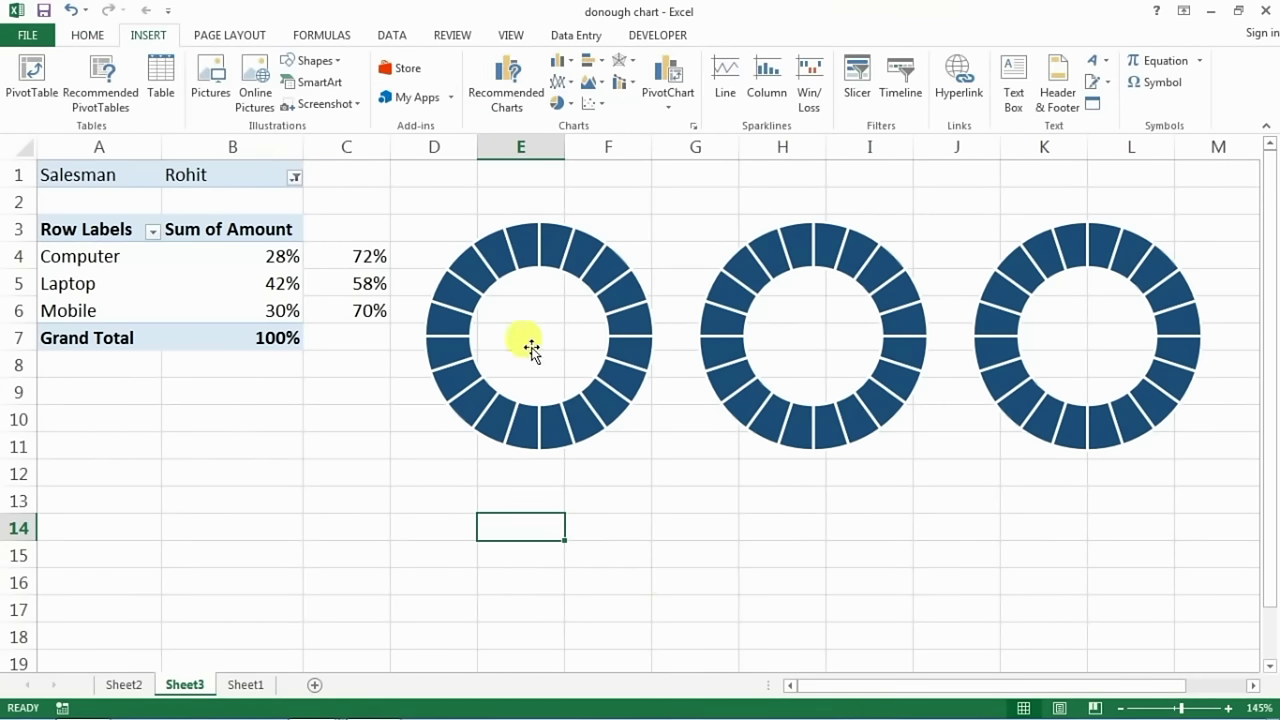
pyautogui.rightClick(530, 330)
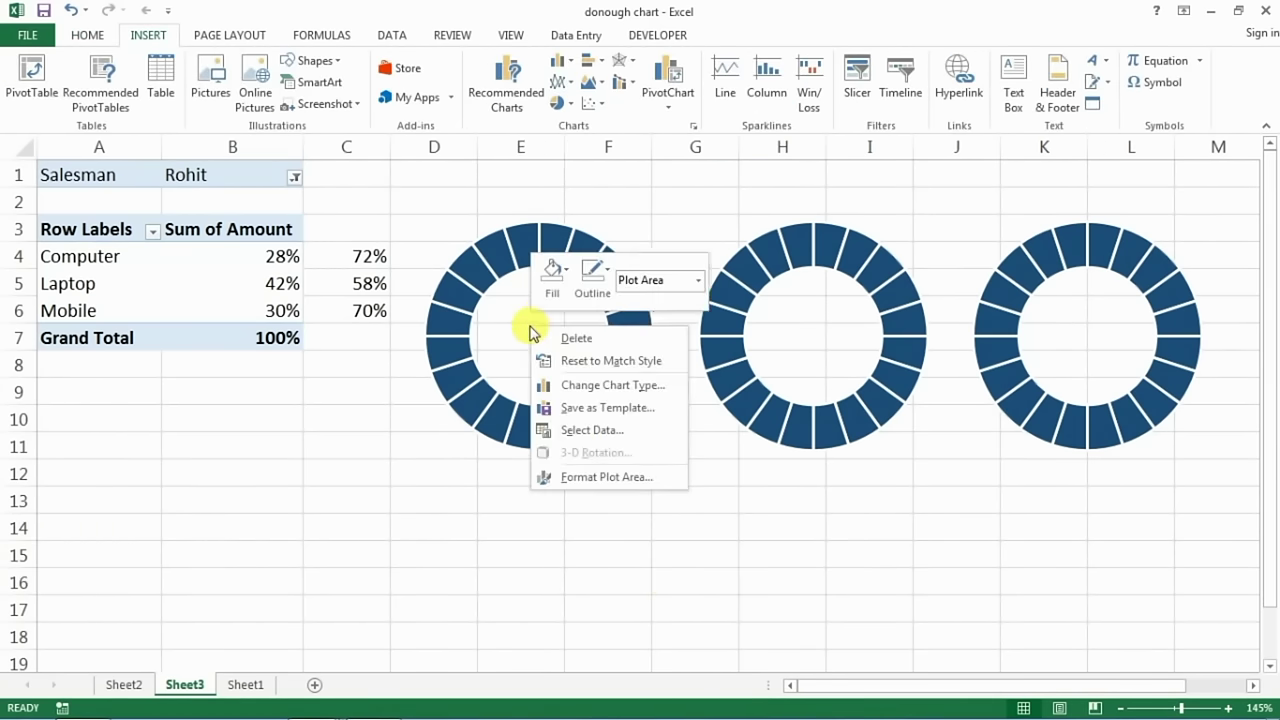
pyautogui.click(587, 432)
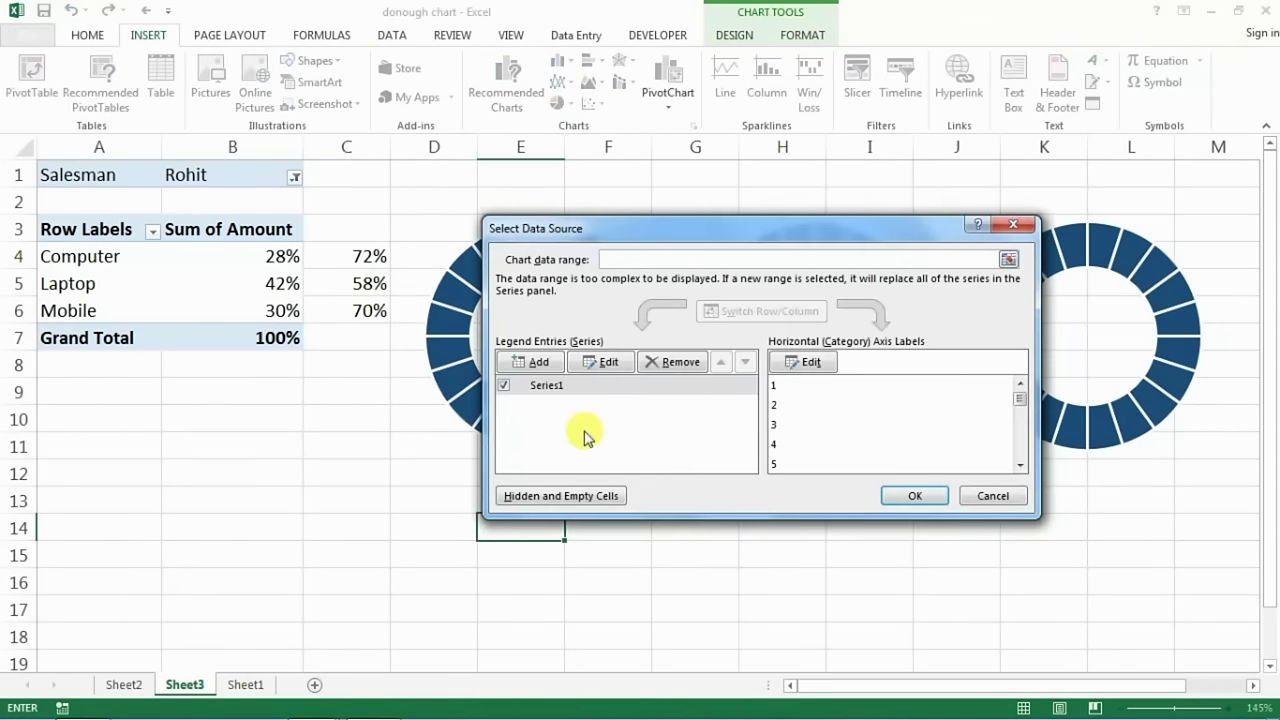
pyautogui.click(531, 368)
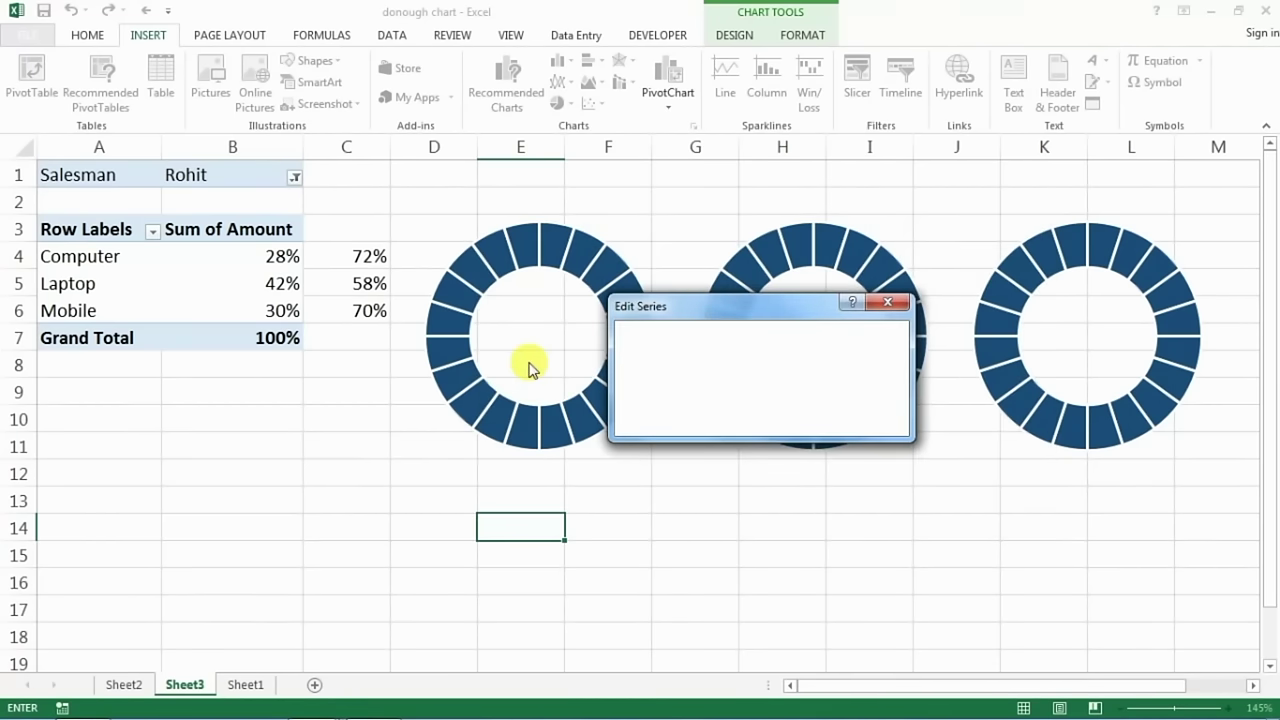
pyautogui.moveTo(691, 308); pyautogui.dragTo(623, 304)
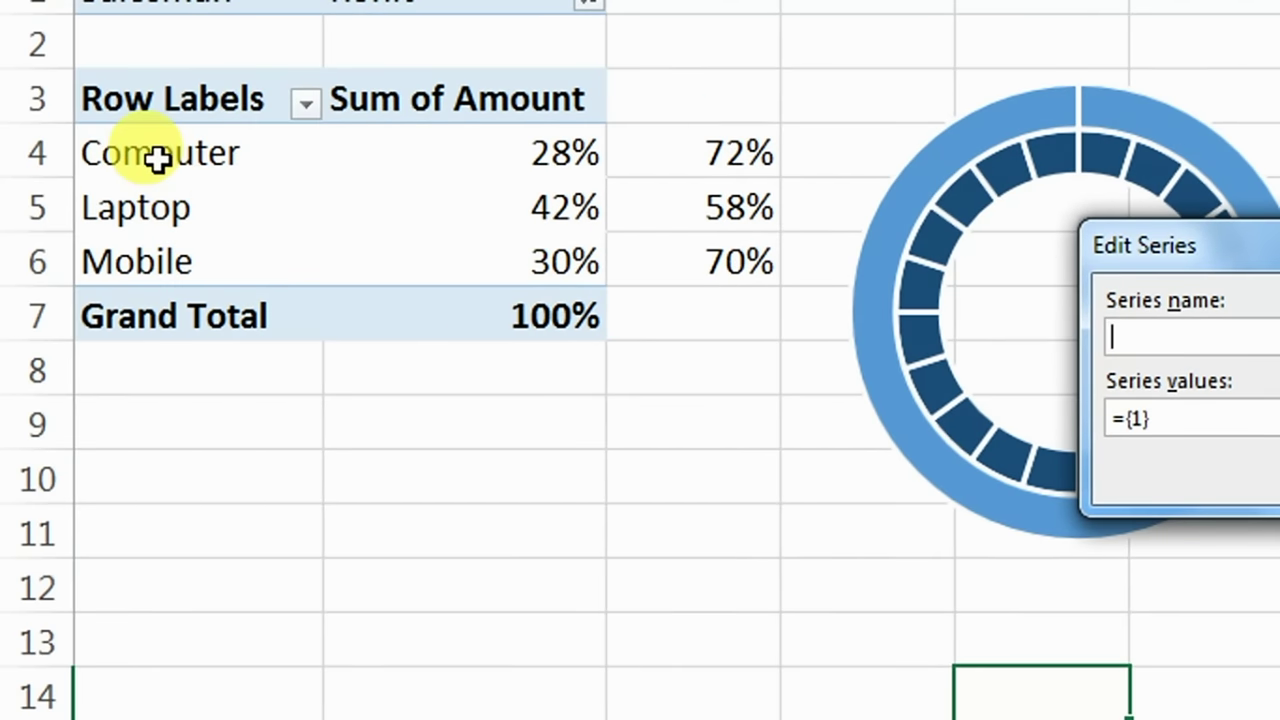
pyautogui.click(157, 160)
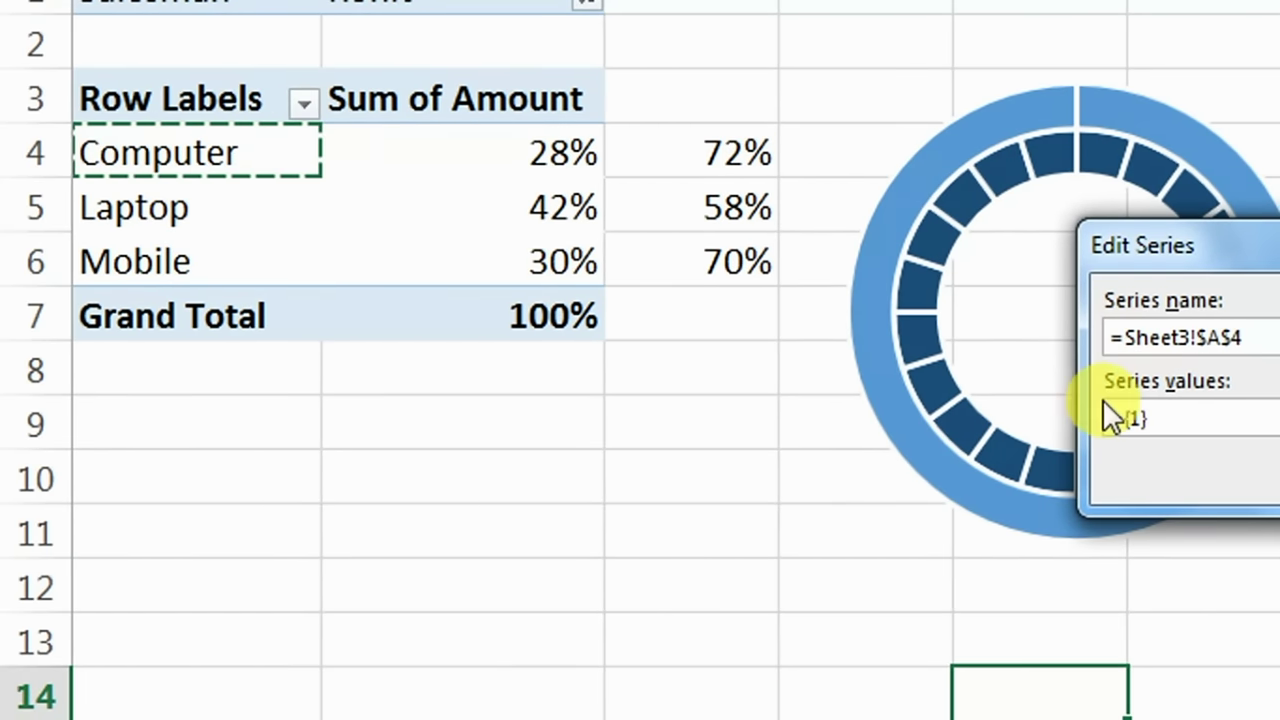
pyautogui.click(1176, 417)
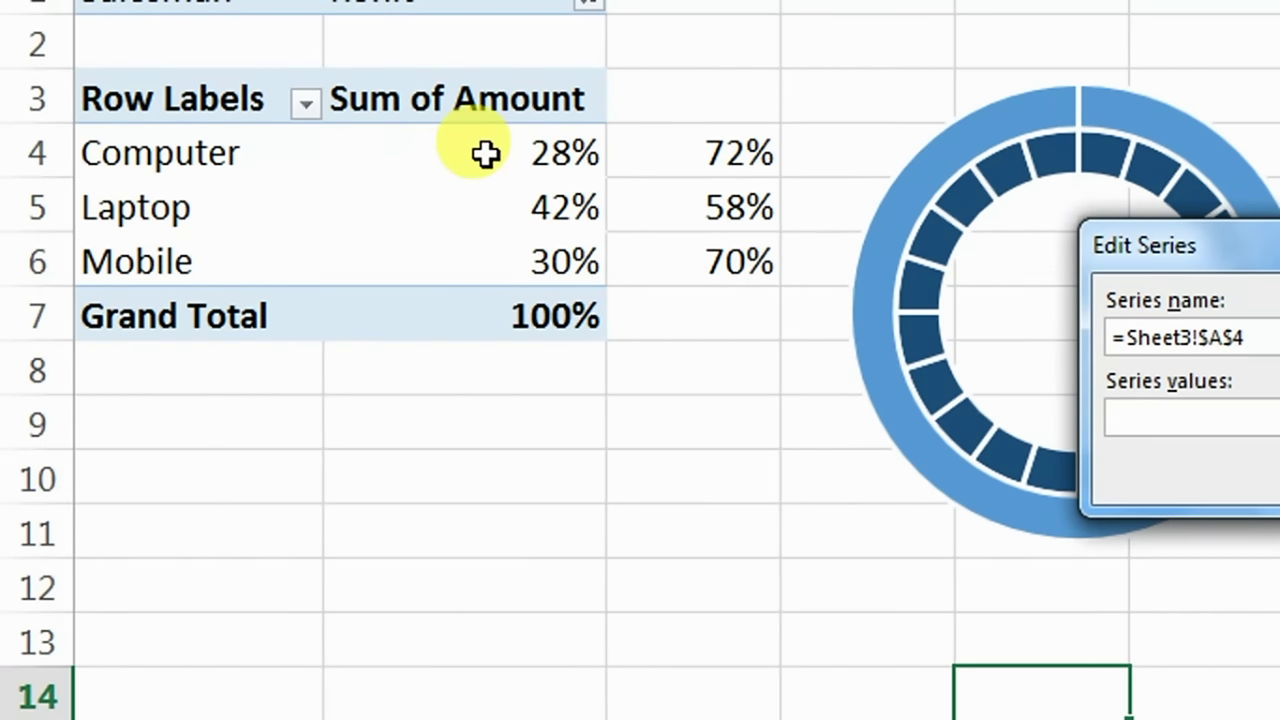
pyautogui.moveTo(486, 153); pyautogui.dragTo(637, 146)
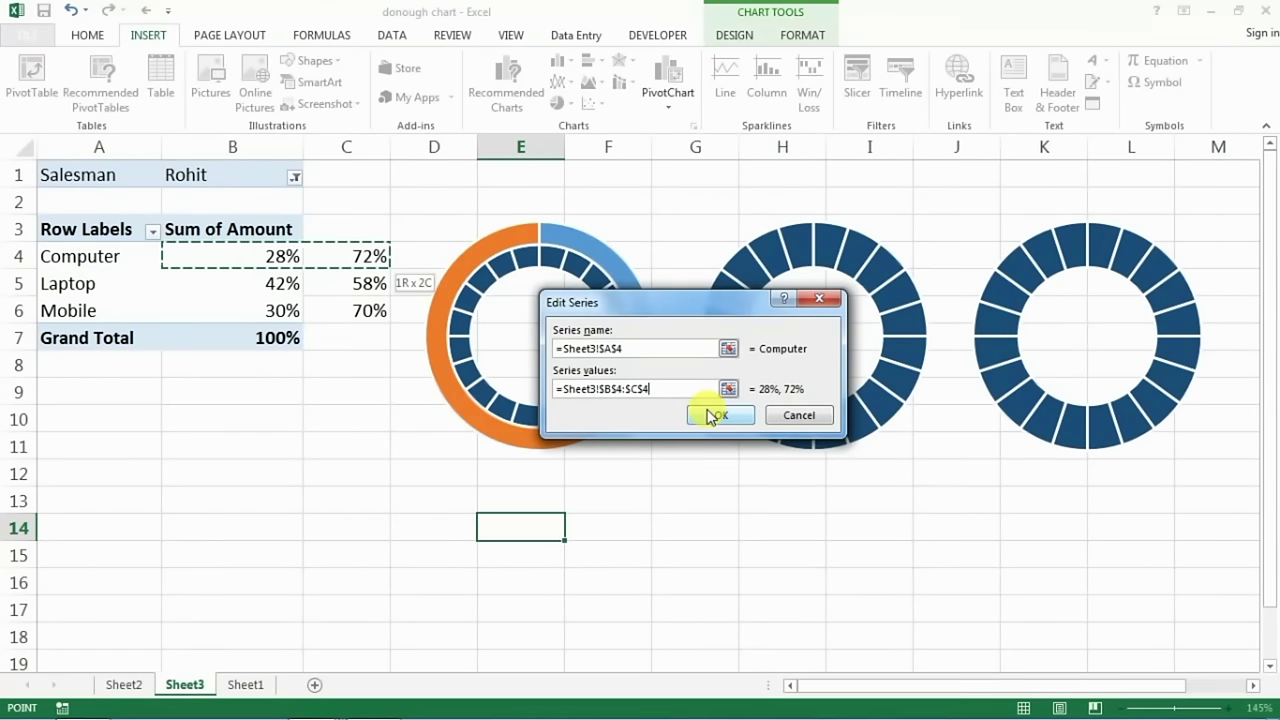
pyautogui.click(712, 415)
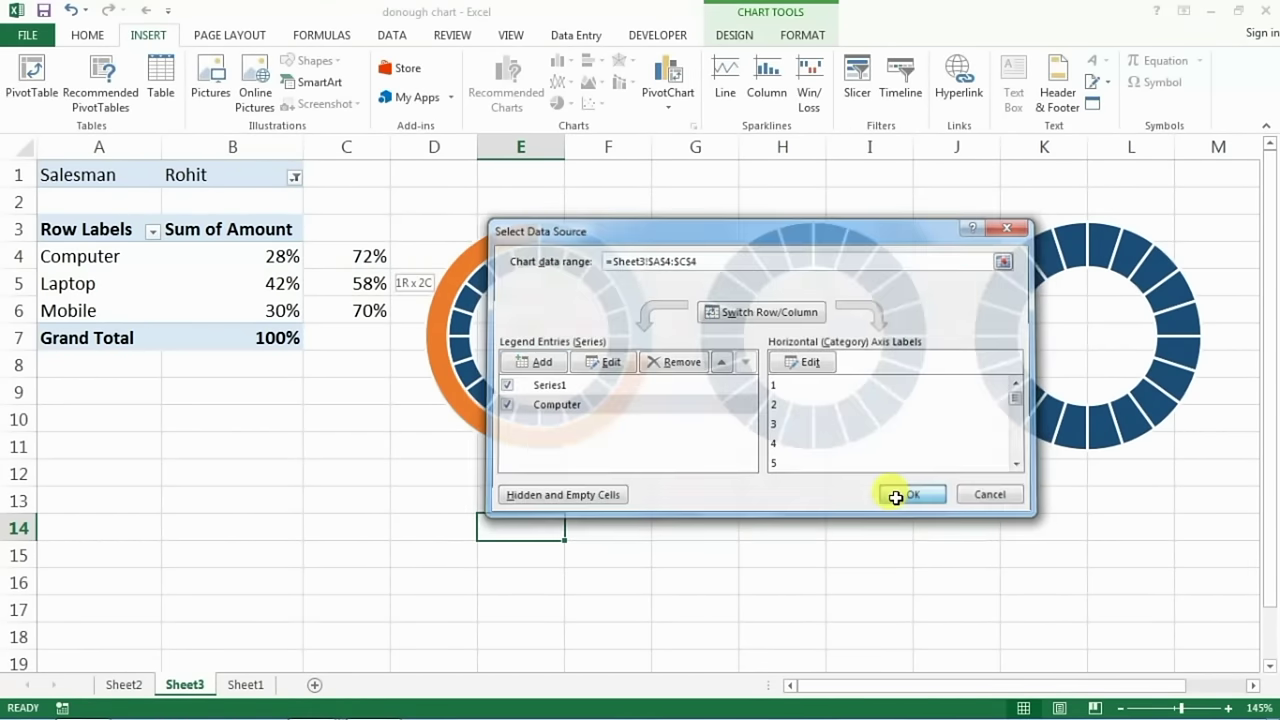
pyautogui.click(915, 497)
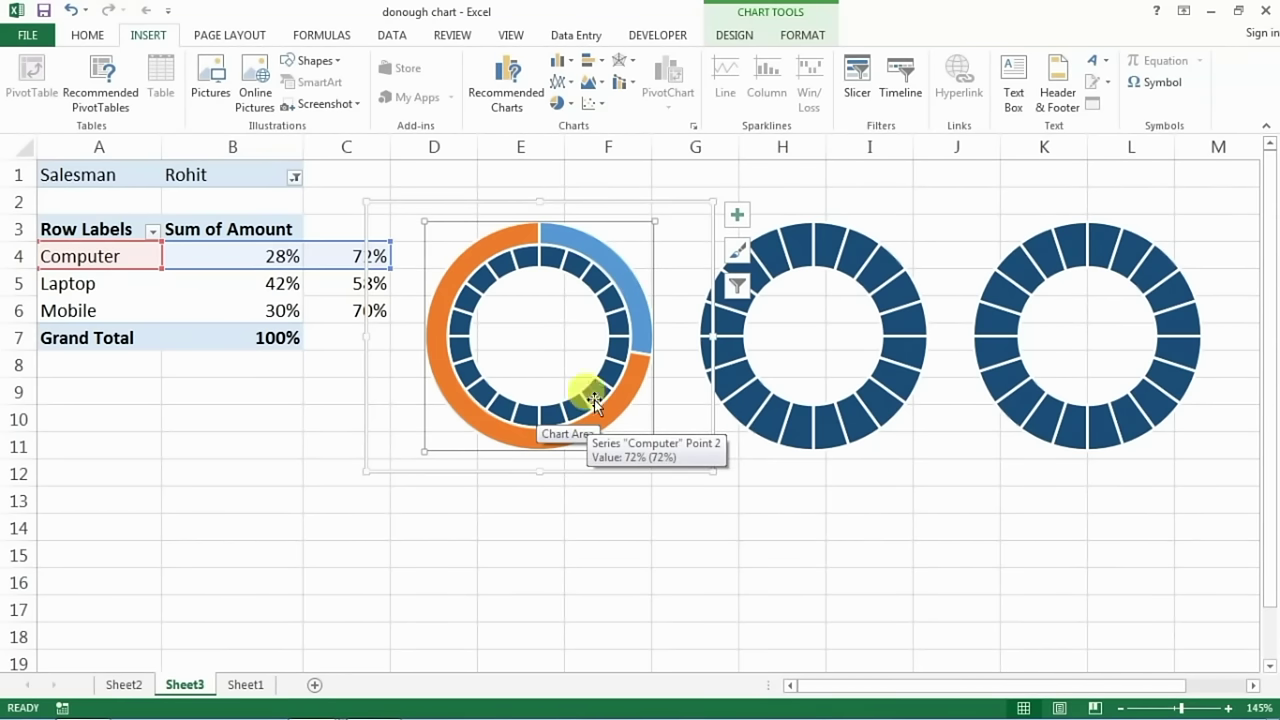
pyautogui.moveTo(575, 170)
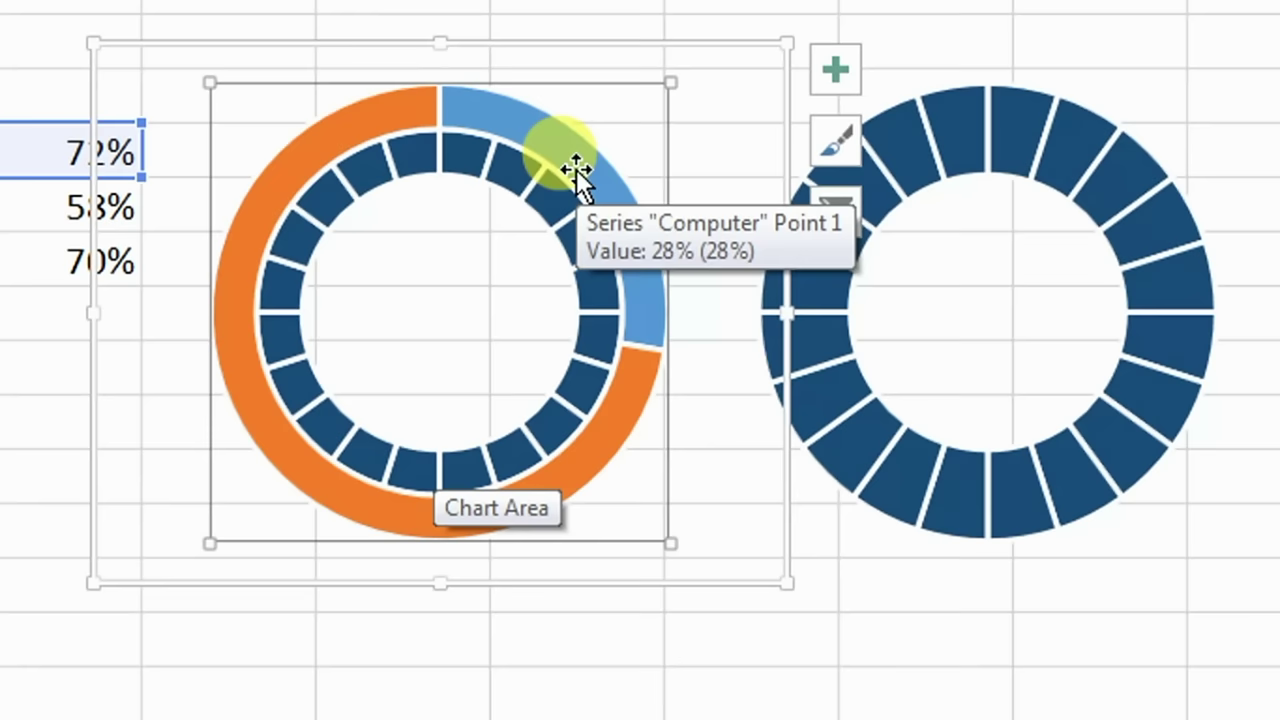
# Move the first chart's Computer series onto the secondary axis
pyautogui.click(385, 120)
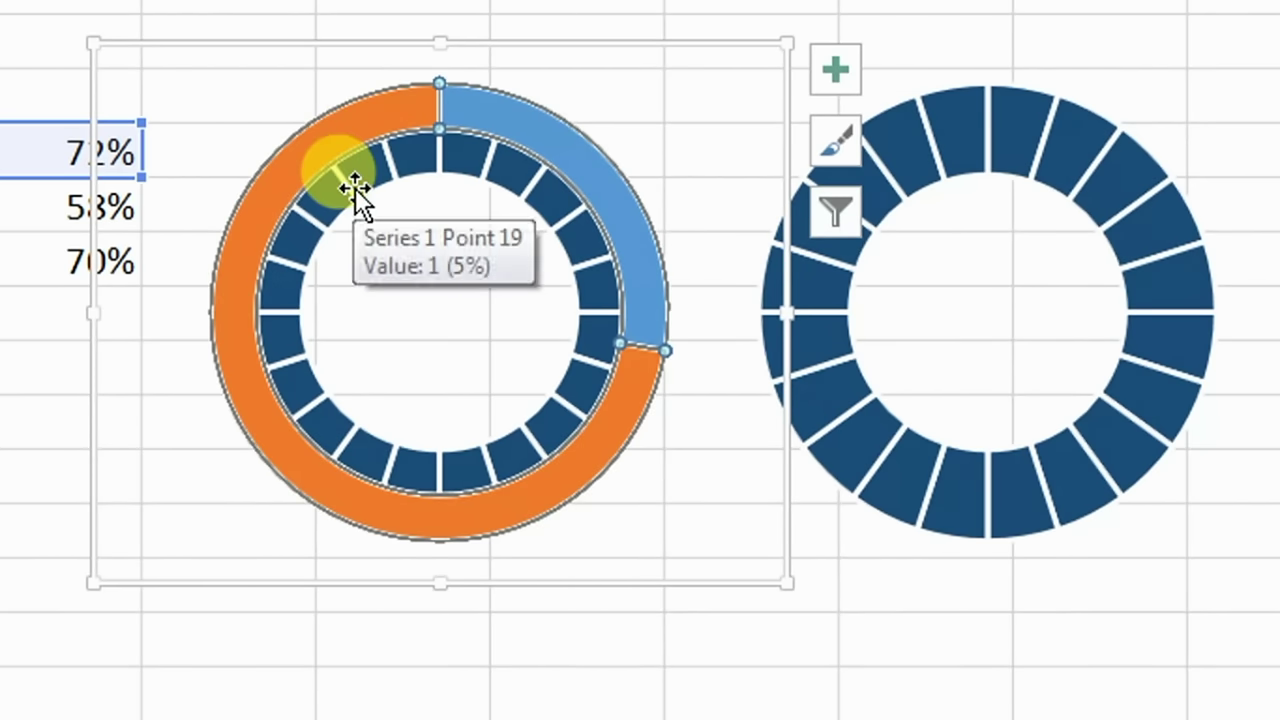
pyautogui.moveTo(325, 137)
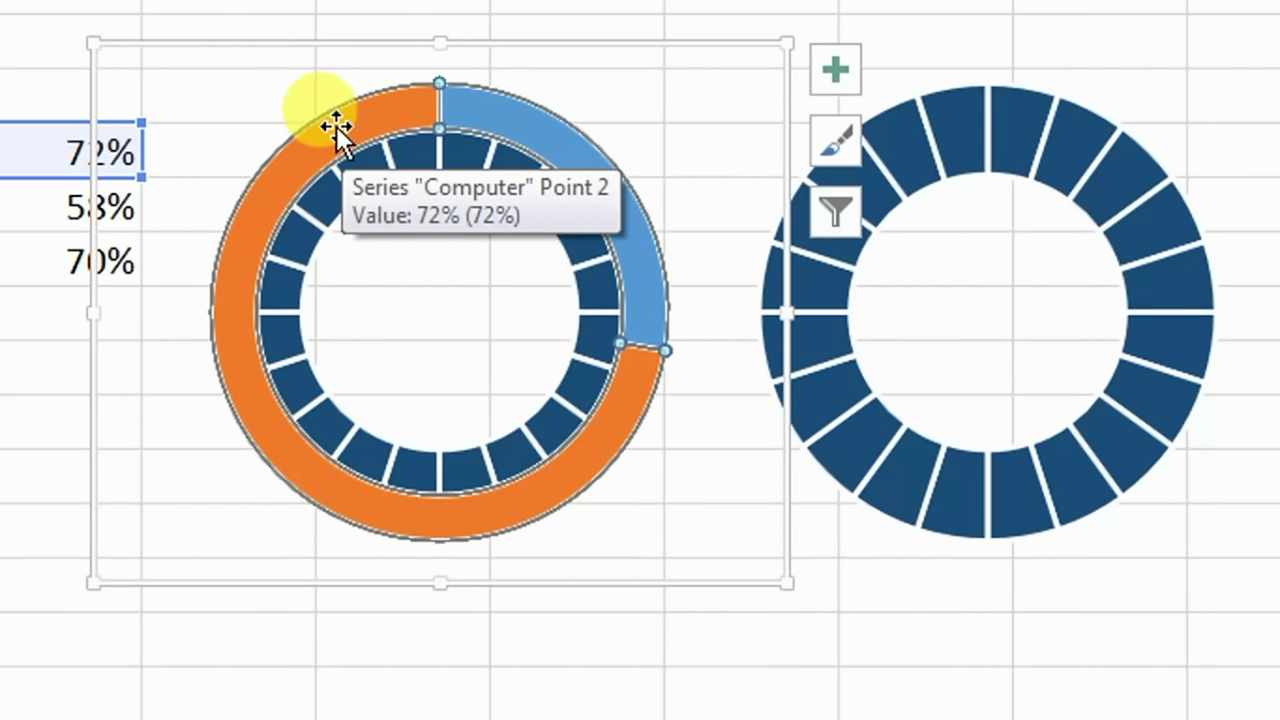
pyautogui.rightClick(336, 126)
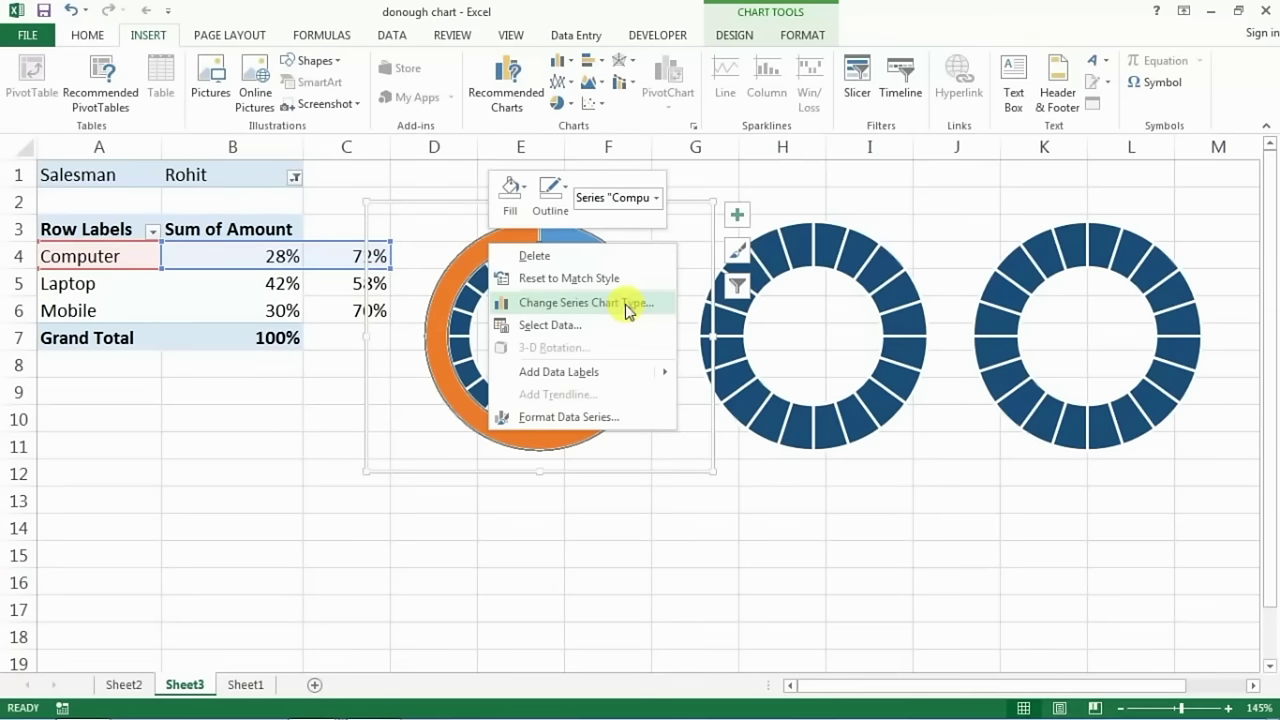
pyautogui.click(615, 262)
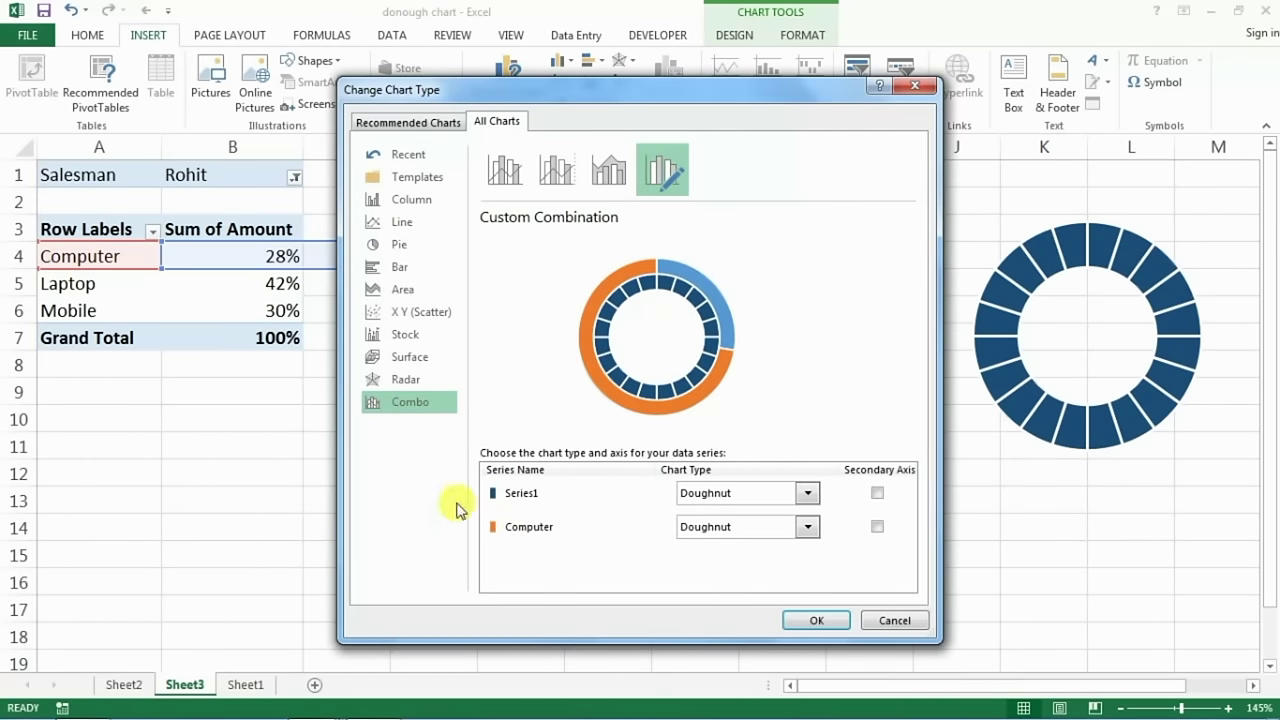
pyautogui.click(877, 527)
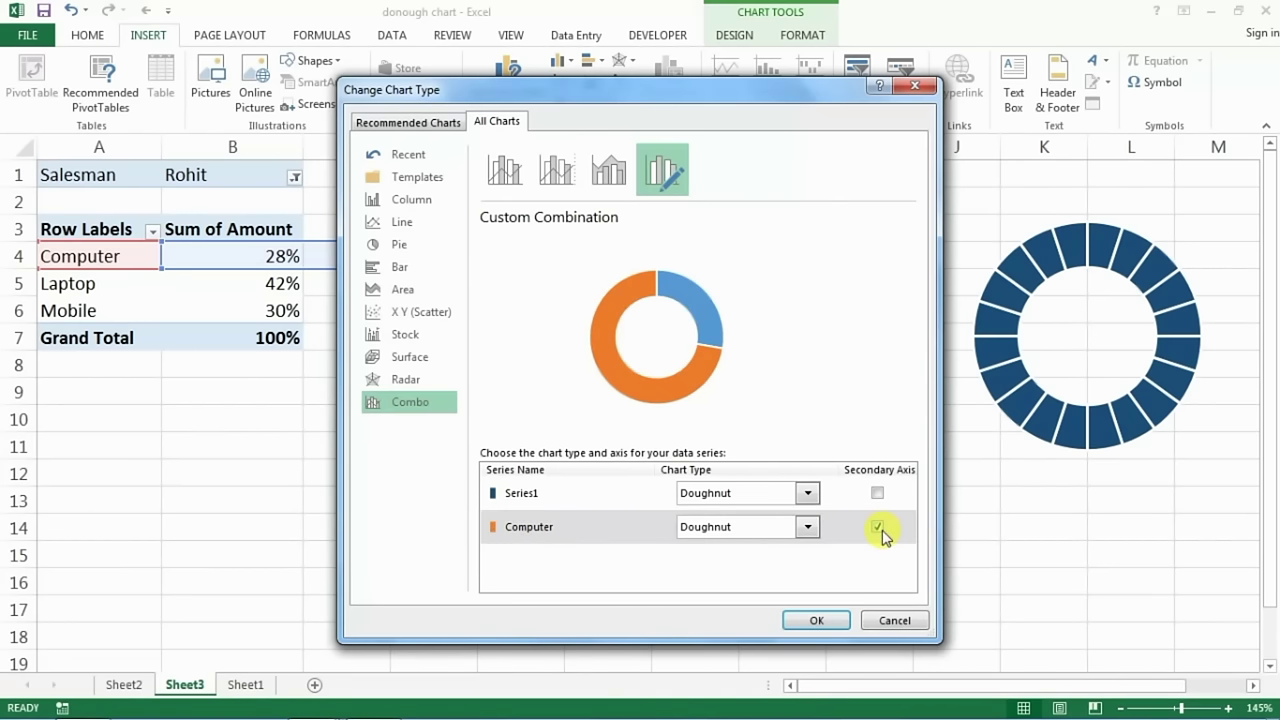
pyautogui.click(879, 530)
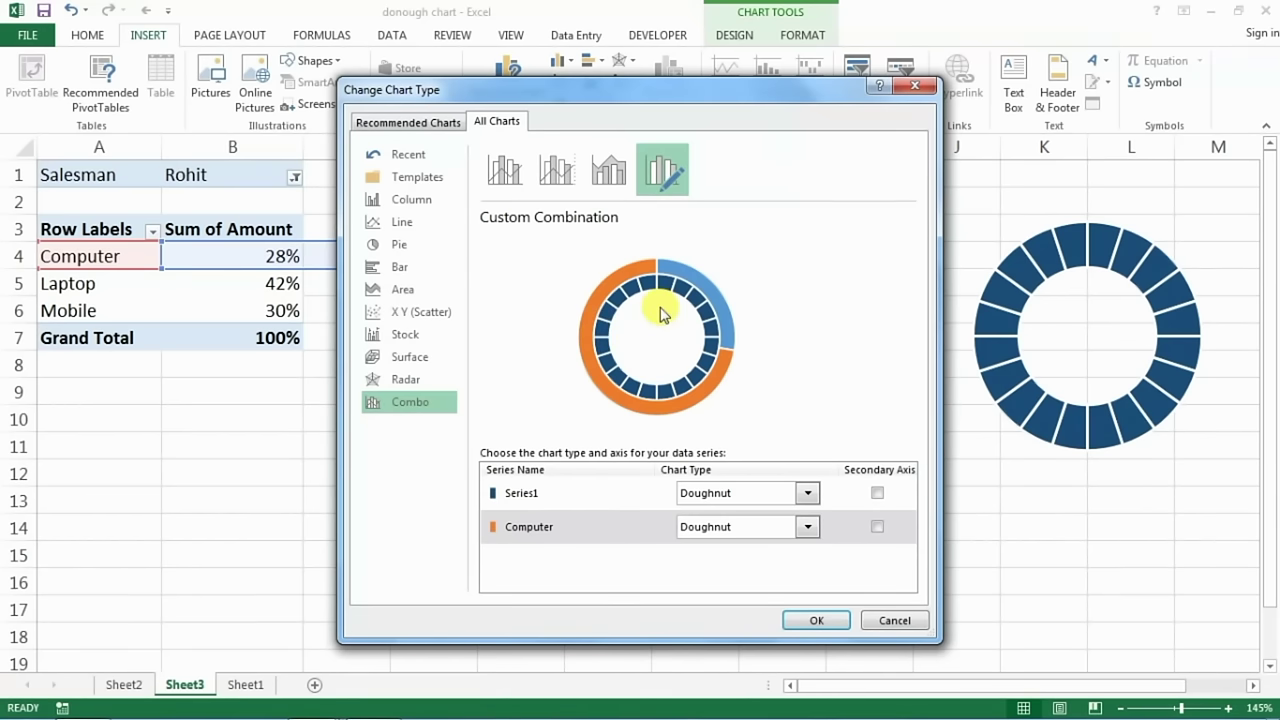
pyautogui.click(878, 527)
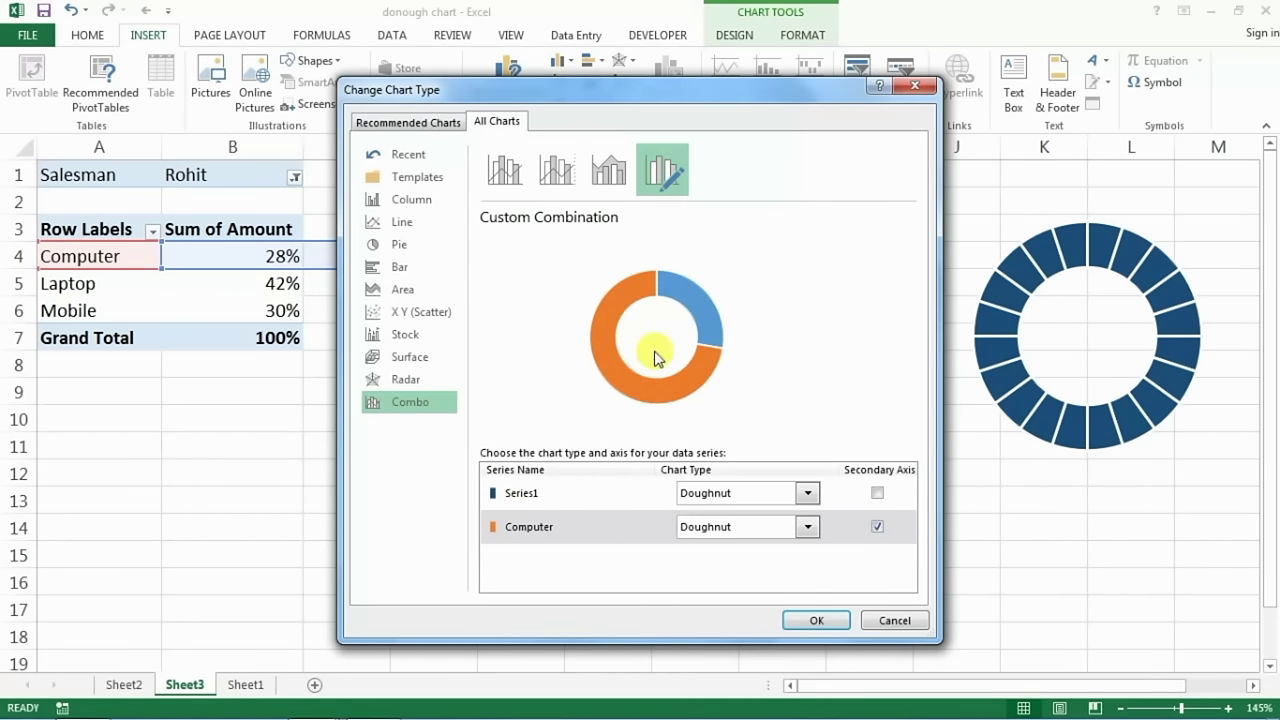
pyautogui.click(802, 618)
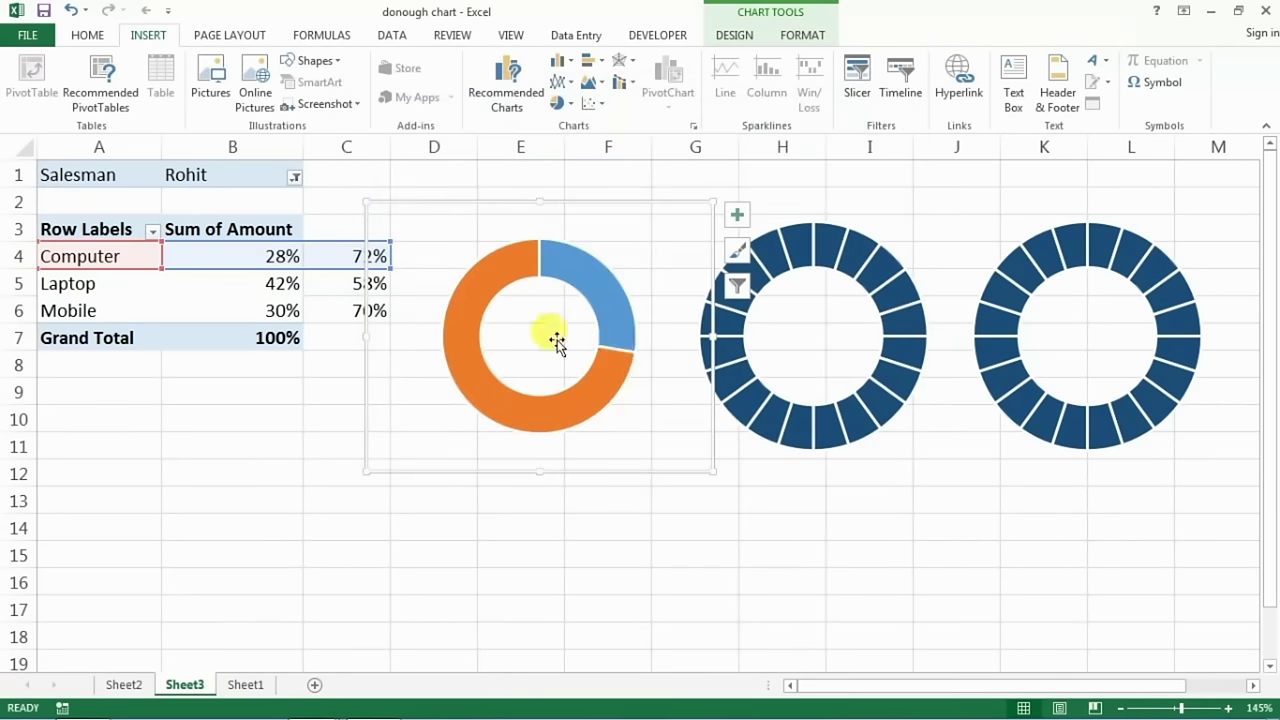
pyautogui.click(592, 287)
pyautogui.moveTo(581, 301); pyautogui.dragTo(581, 308)
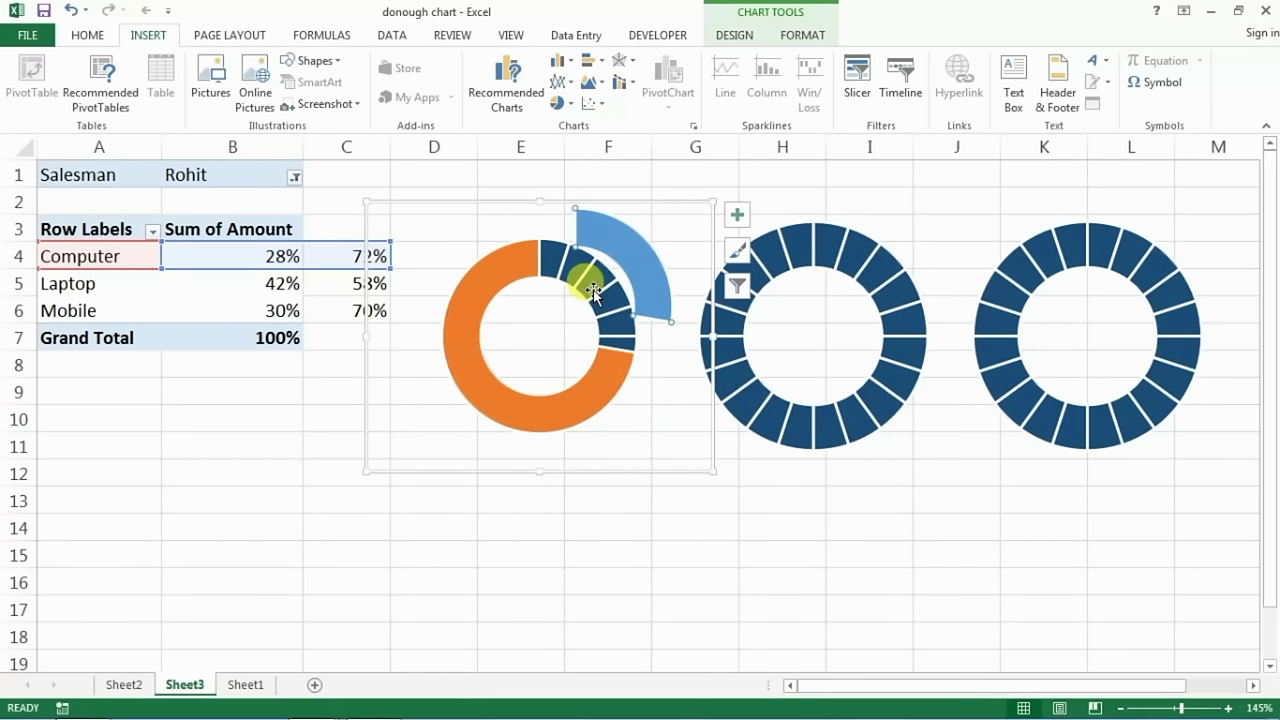
pyautogui.moveTo(593, 290)
pyautogui.mouseDown()
pyautogui.moveTo(613, 258)
pyautogui.moveTo(586, 292)
pyautogui.mouseUp()
pyautogui.click(641, 472)
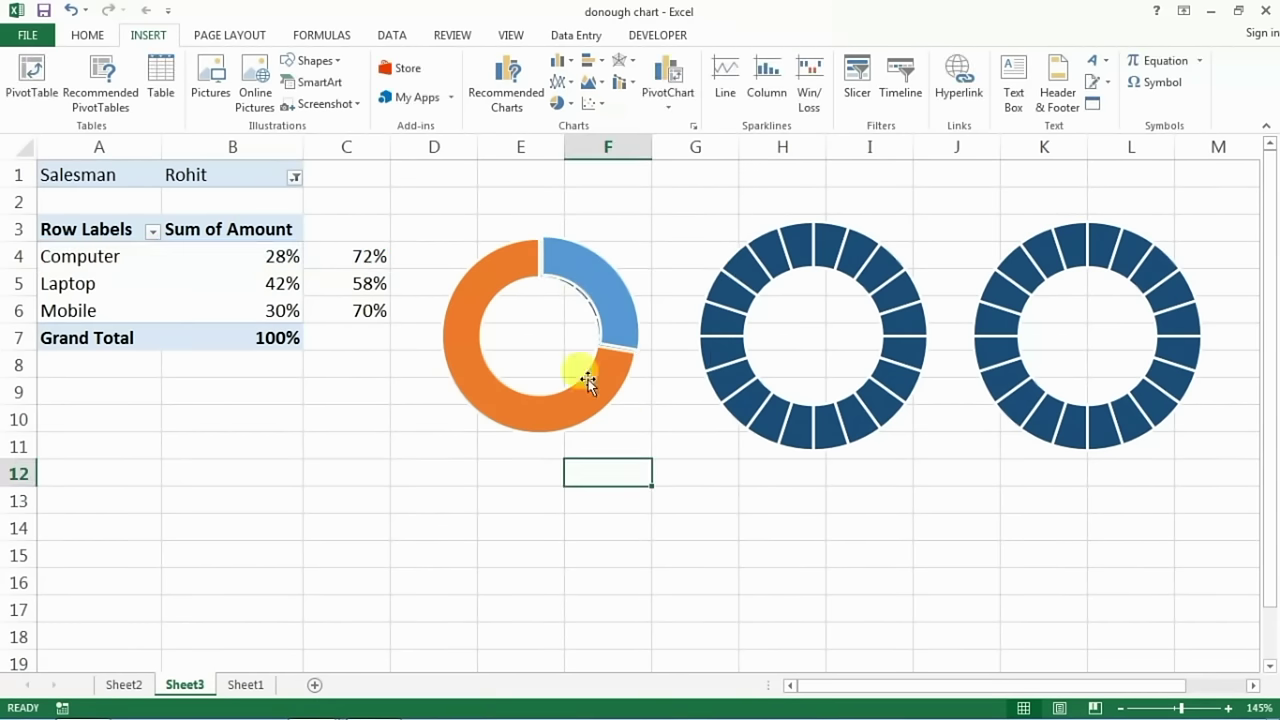
pyautogui.click(592, 271)
pyautogui.moveTo(591, 277); pyautogui.dragTo(600, 281)
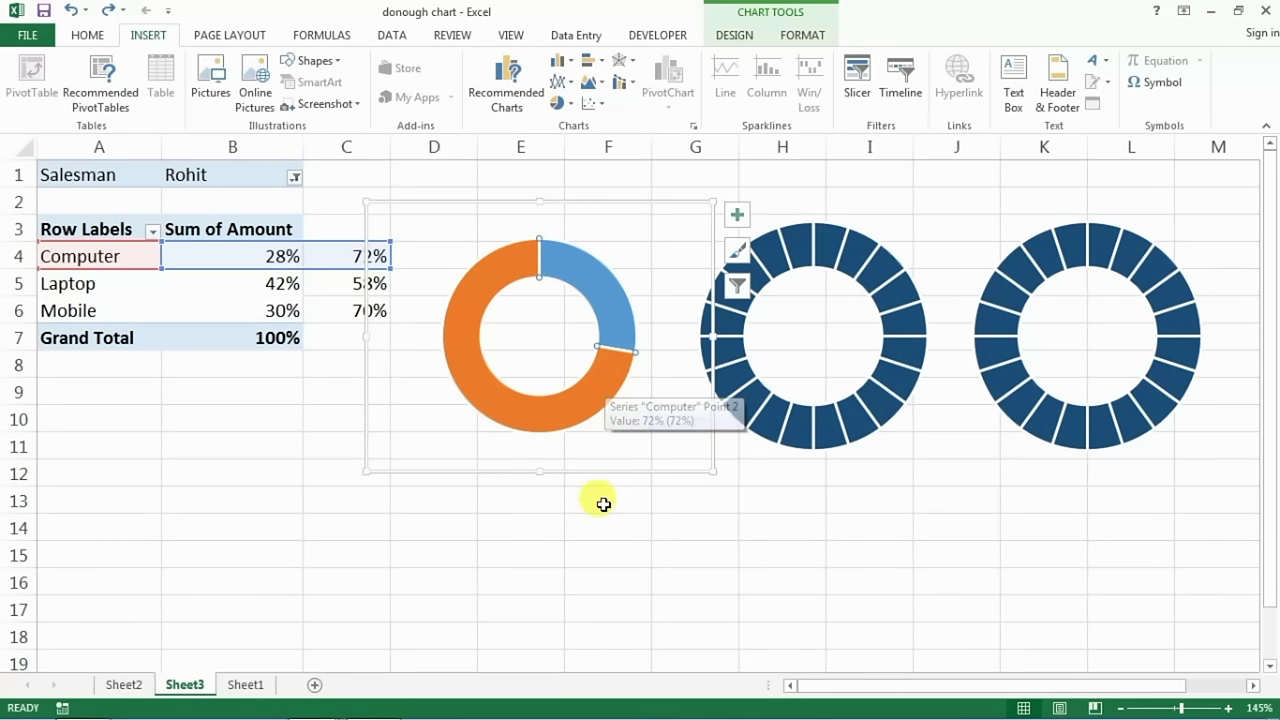
# Set the first doughnut's 28% slice to No fill so the blue segments show through
pyautogui.rightClick(588, 285)
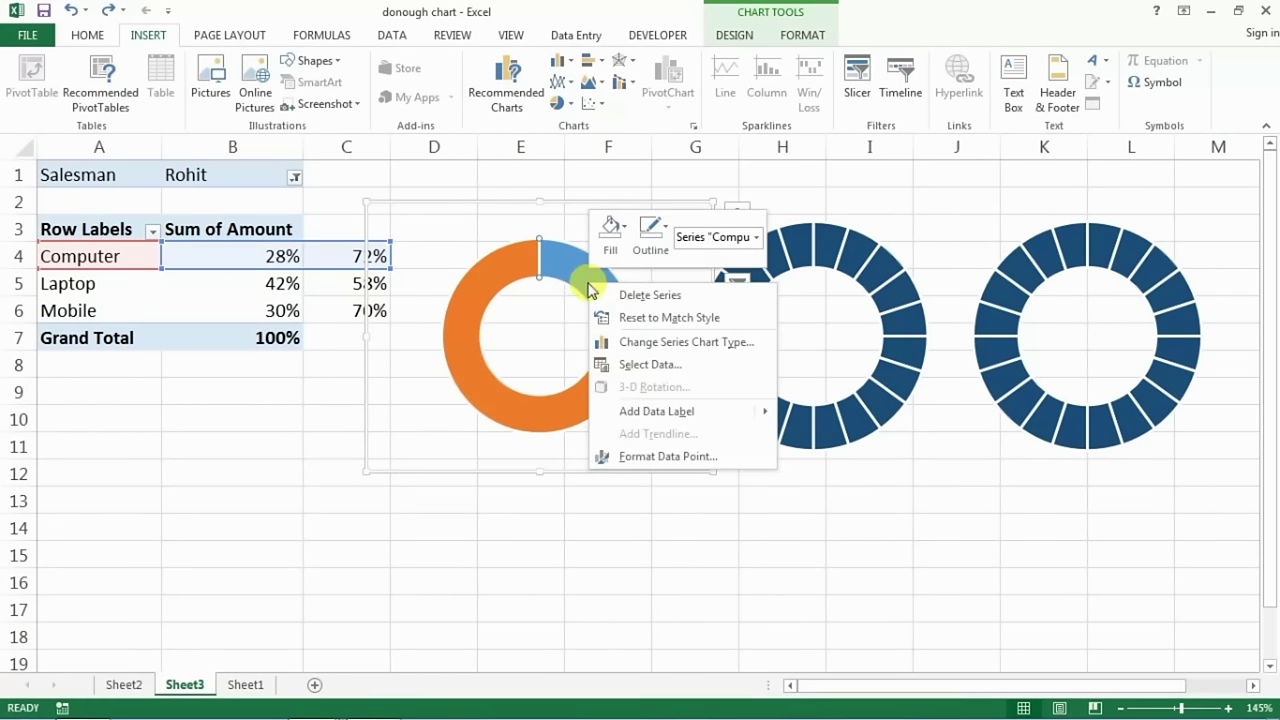
pyautogui.click(640, 458)
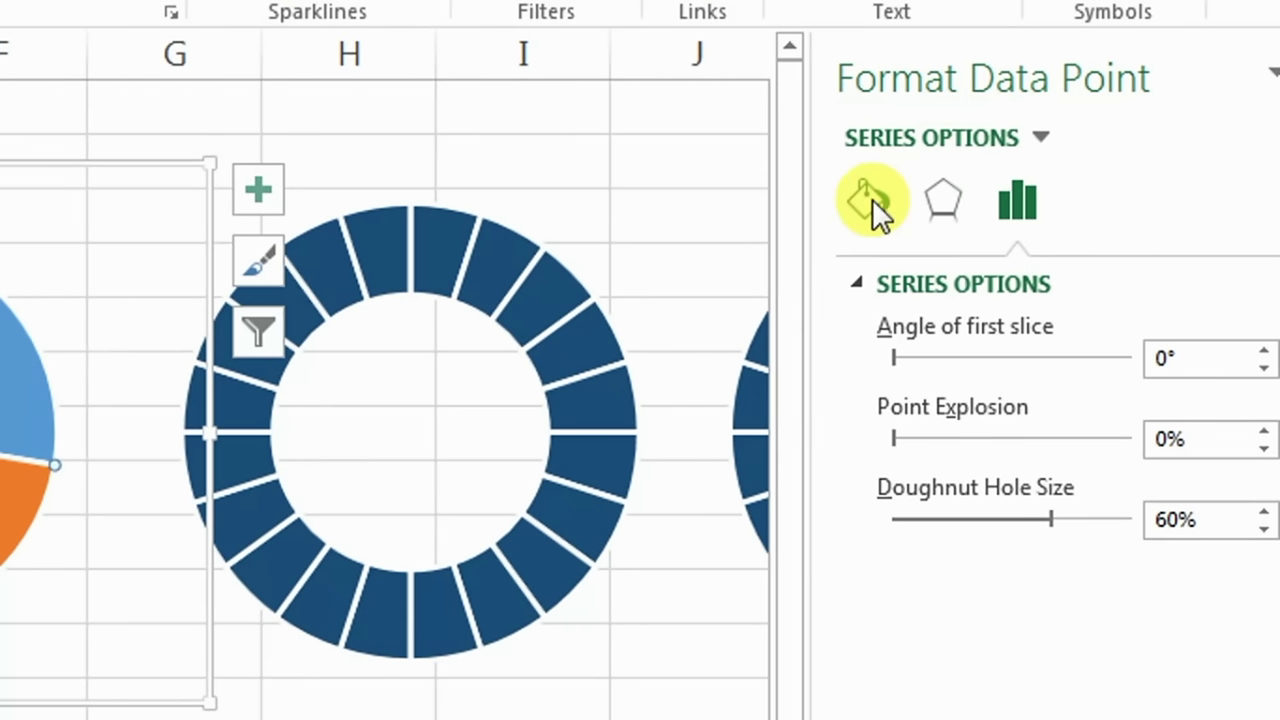
pyautogui.click(872, 200)
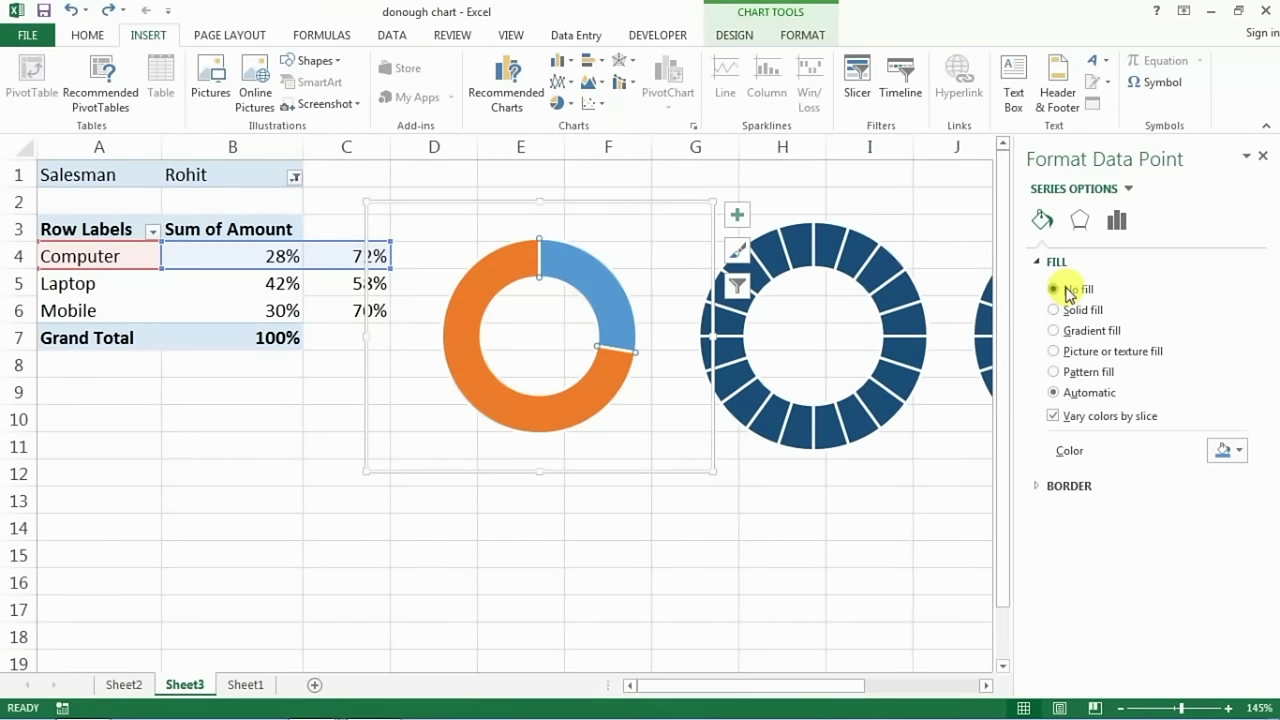
pyautogui.click(1066, 289)
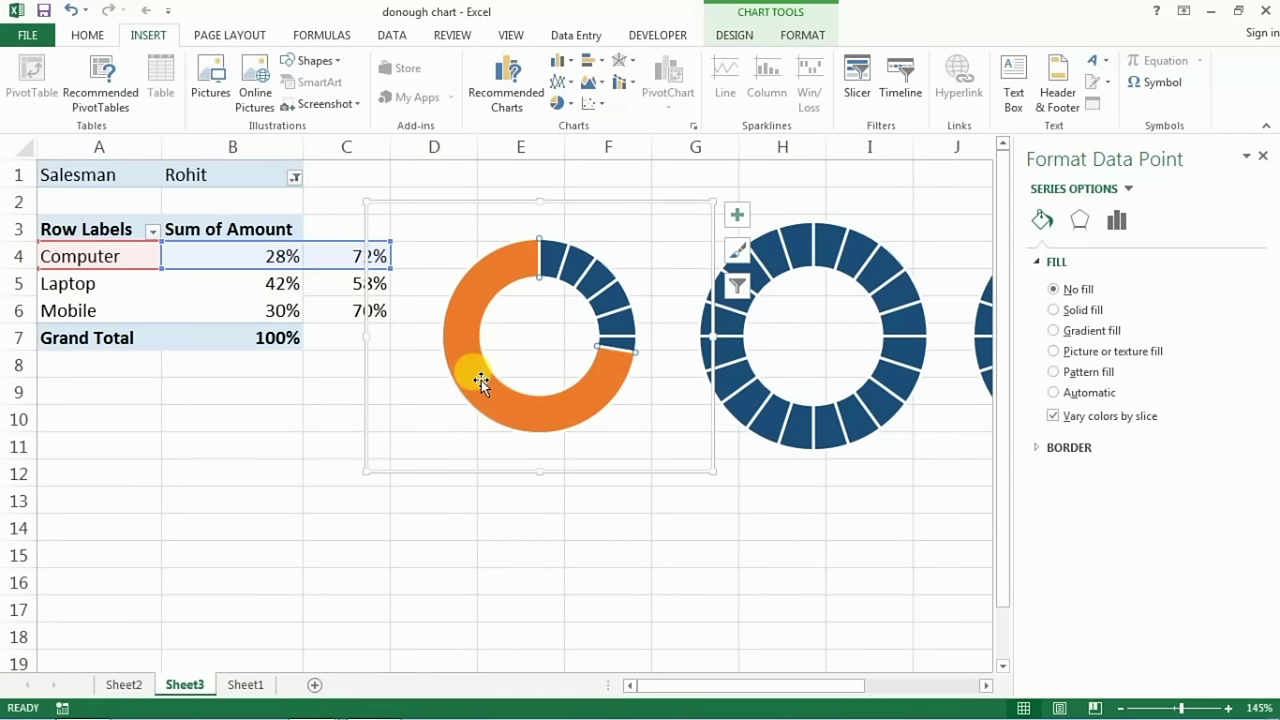
# Give the 72% slice a solid light grey fill with 15% transparency
pyautogui.hotkey('ctrl', 'z')
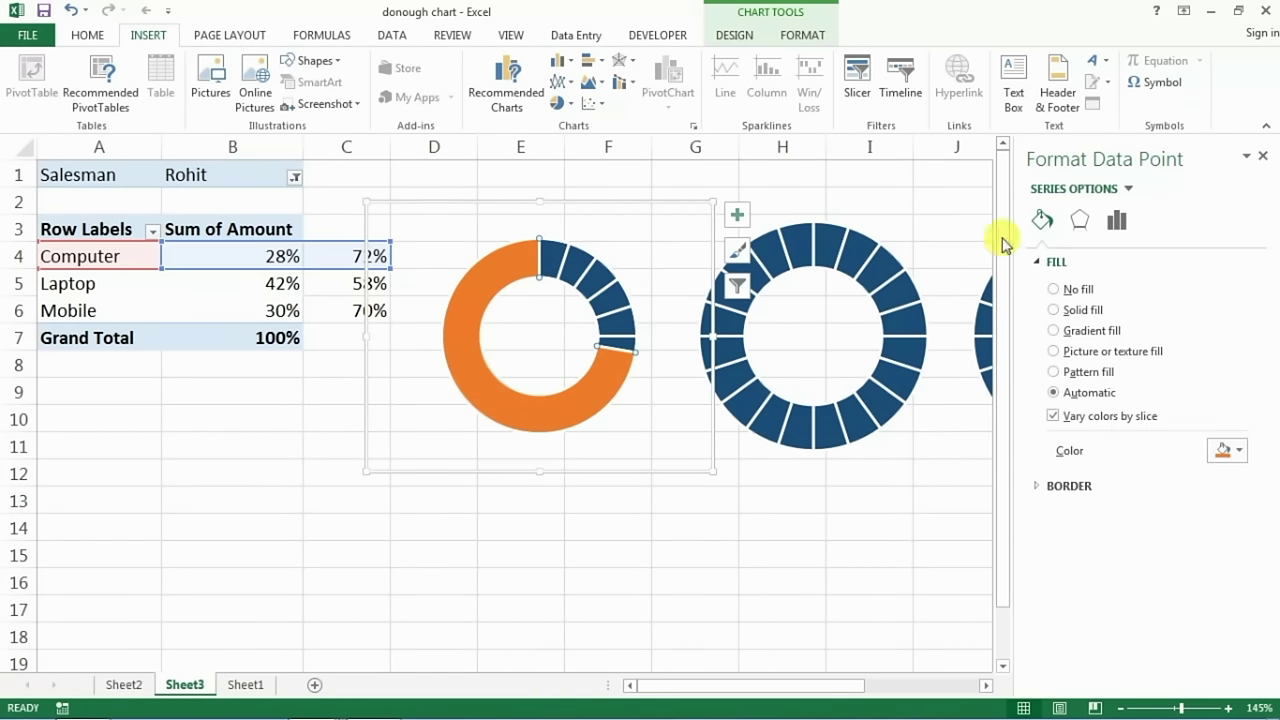
pyautogui.click(1060, 310)
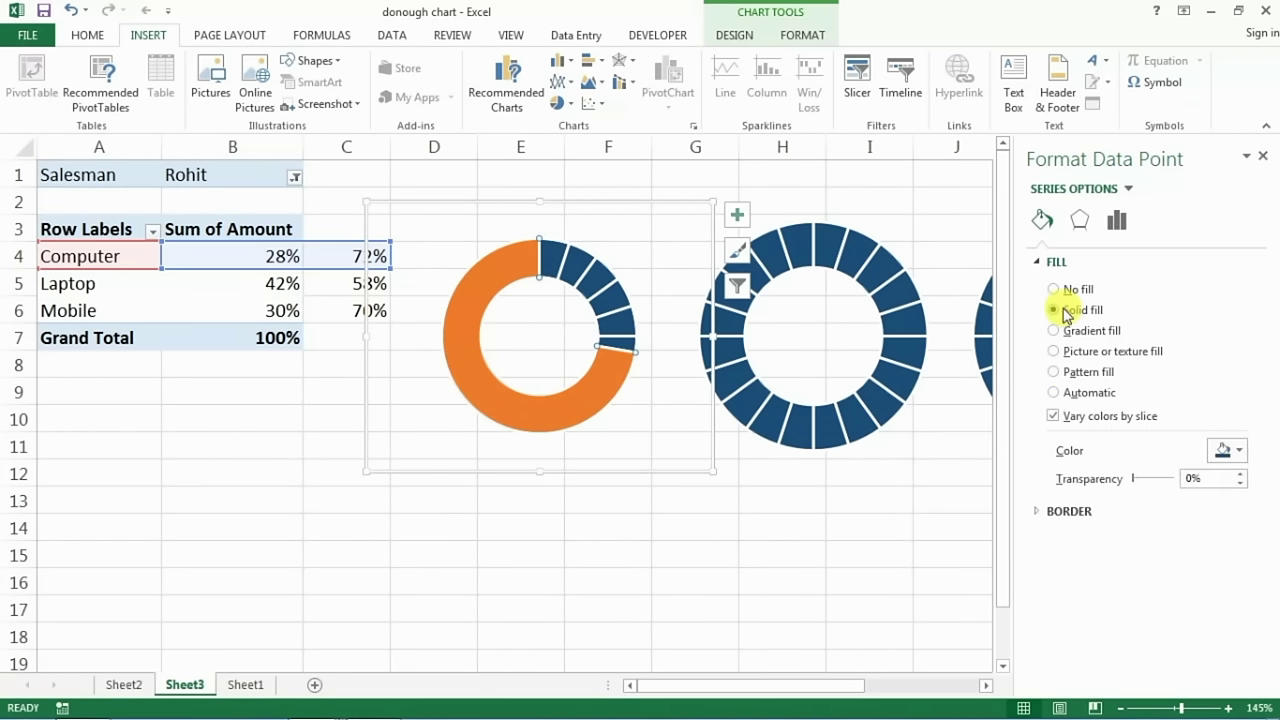
pyautogui.click(1235, 453)
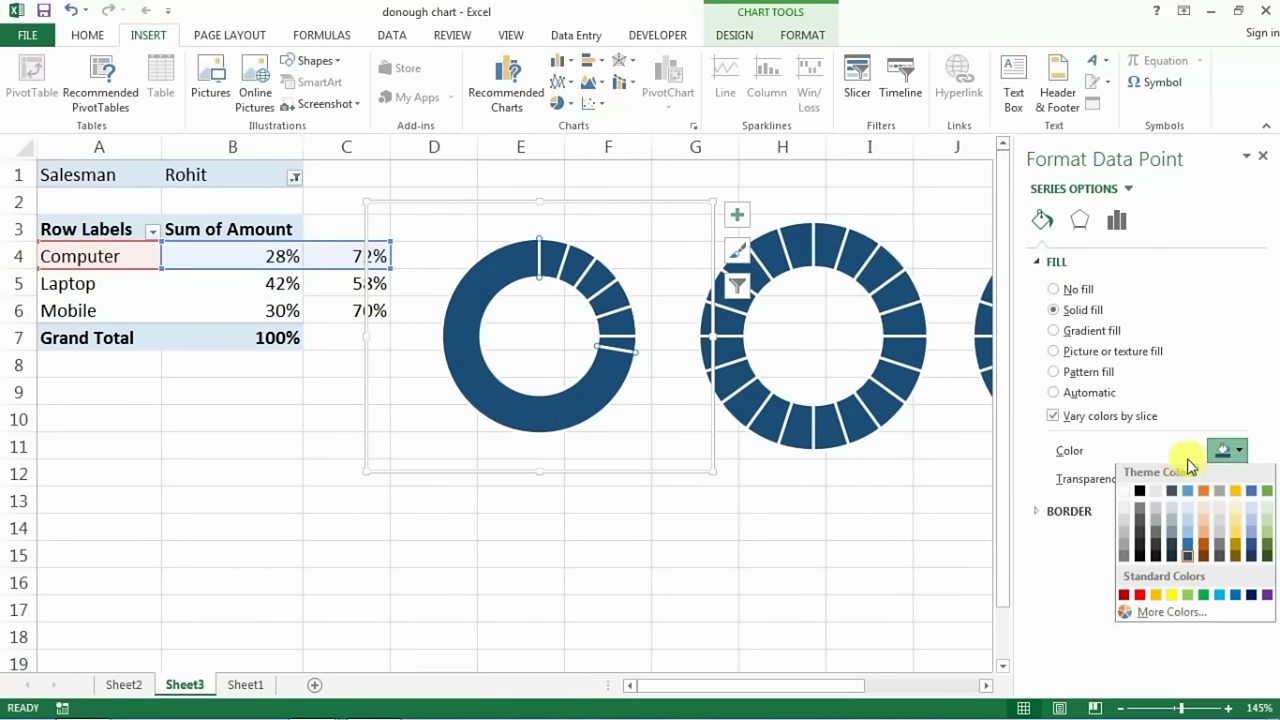
pyautogui.click(1126, 512)
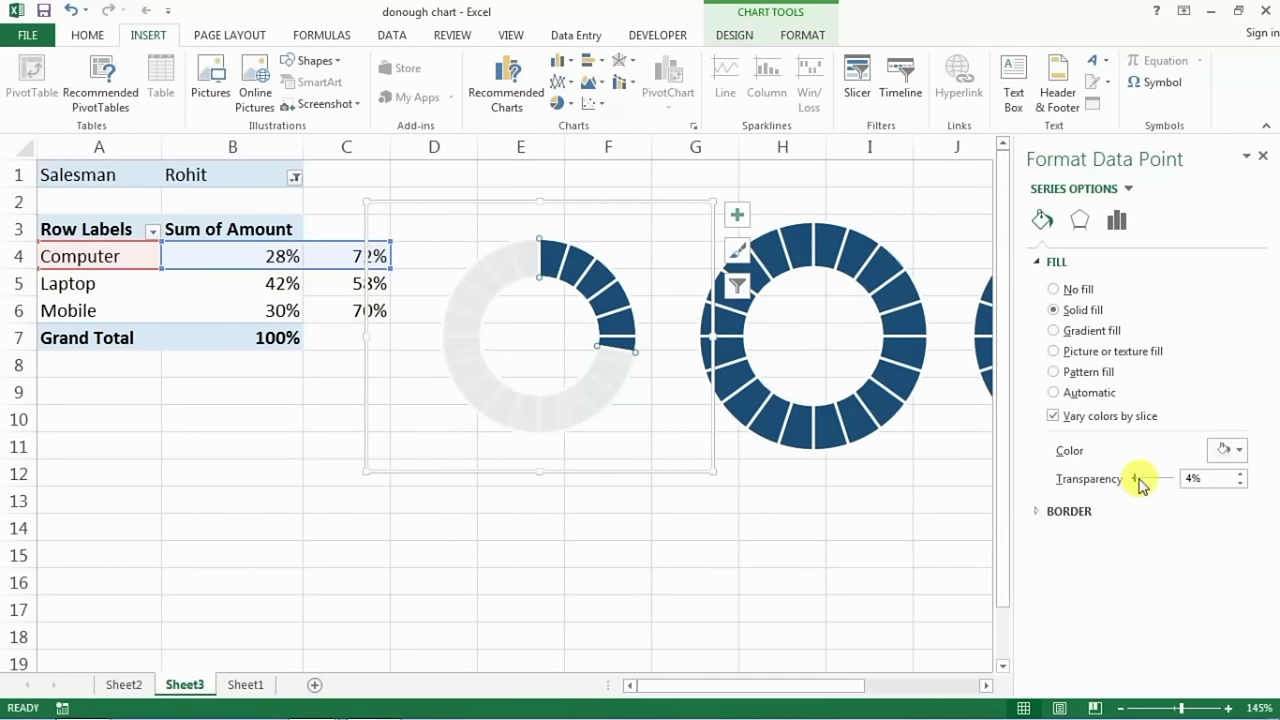
pyautogui.moveTo(1142, 484); pyautogui.dragTo(1143, 484)
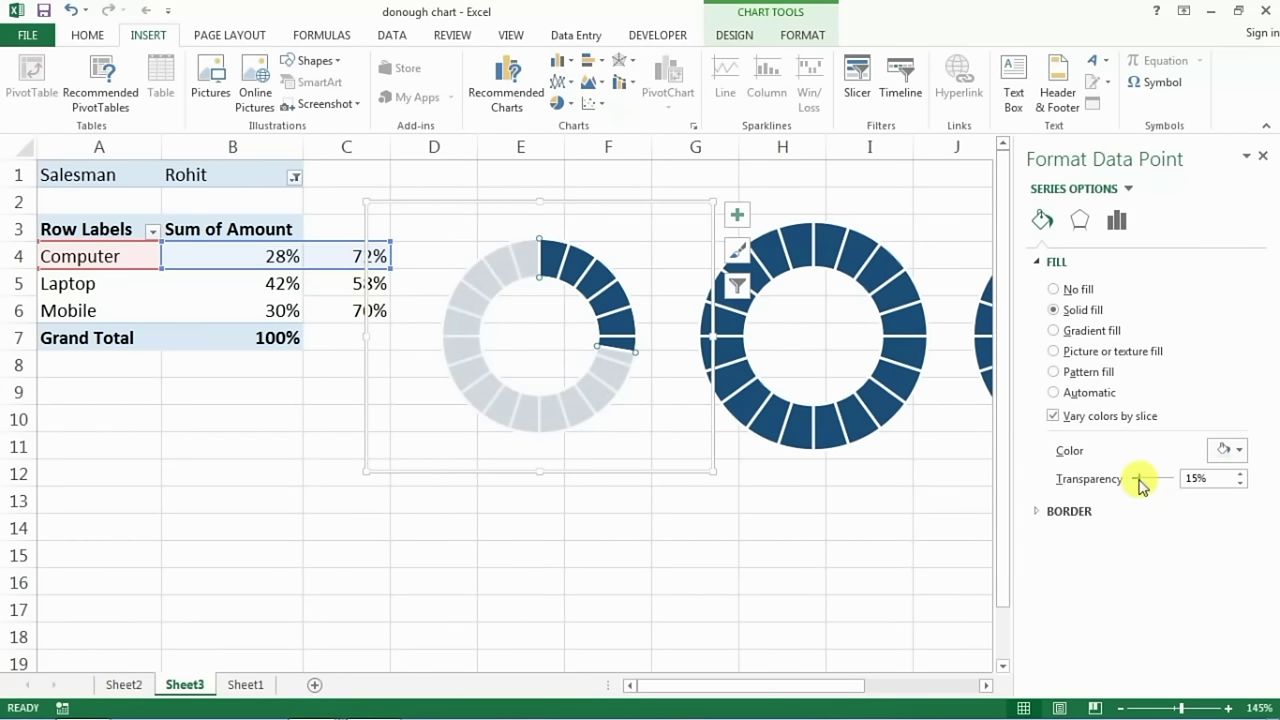
pyautogui.click(1263, 166)
pyautogui.click(660, 527)
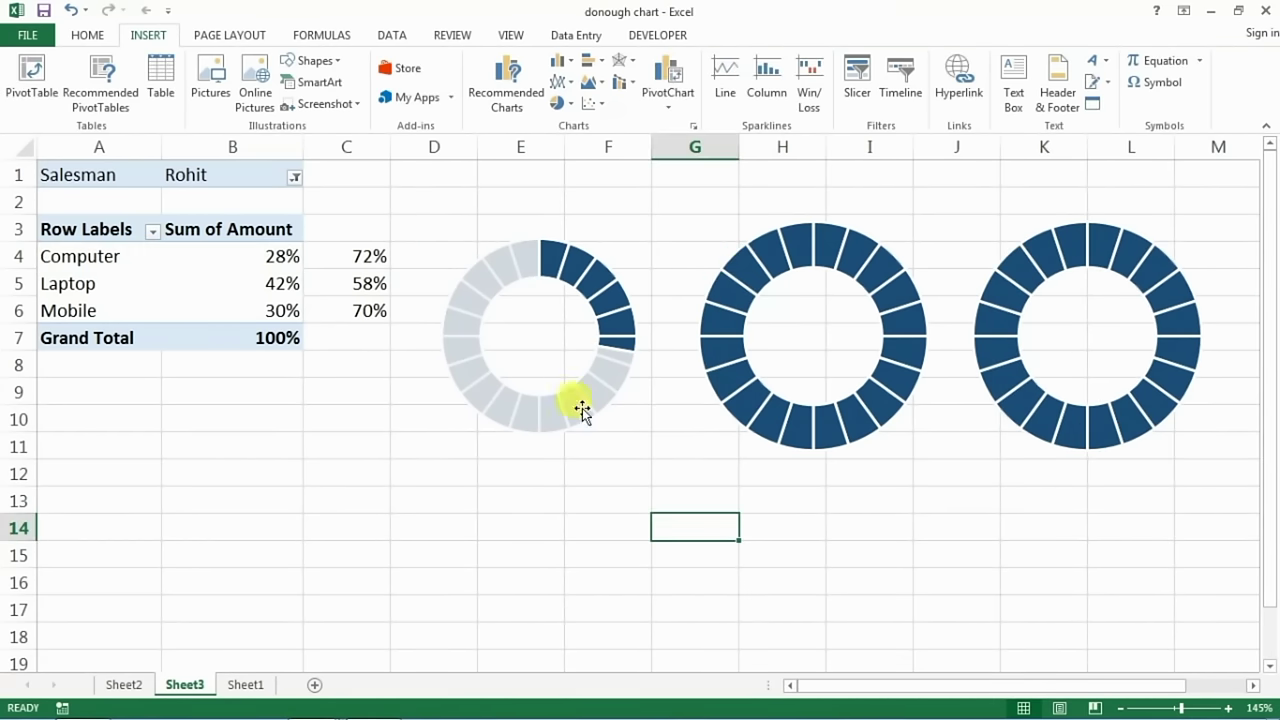
pyautogui.moveTo(733, 418)
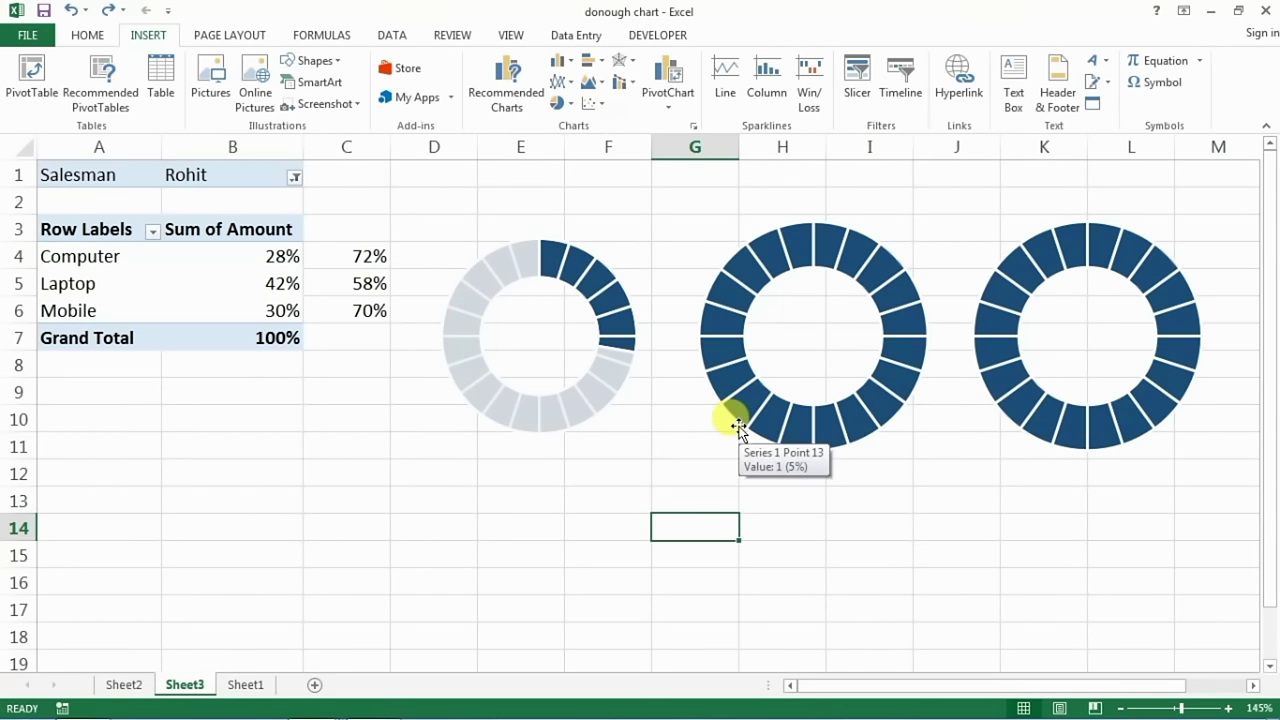
# Colour the second doughnut's series solid red
pyautogui.rightClick(727, 323)
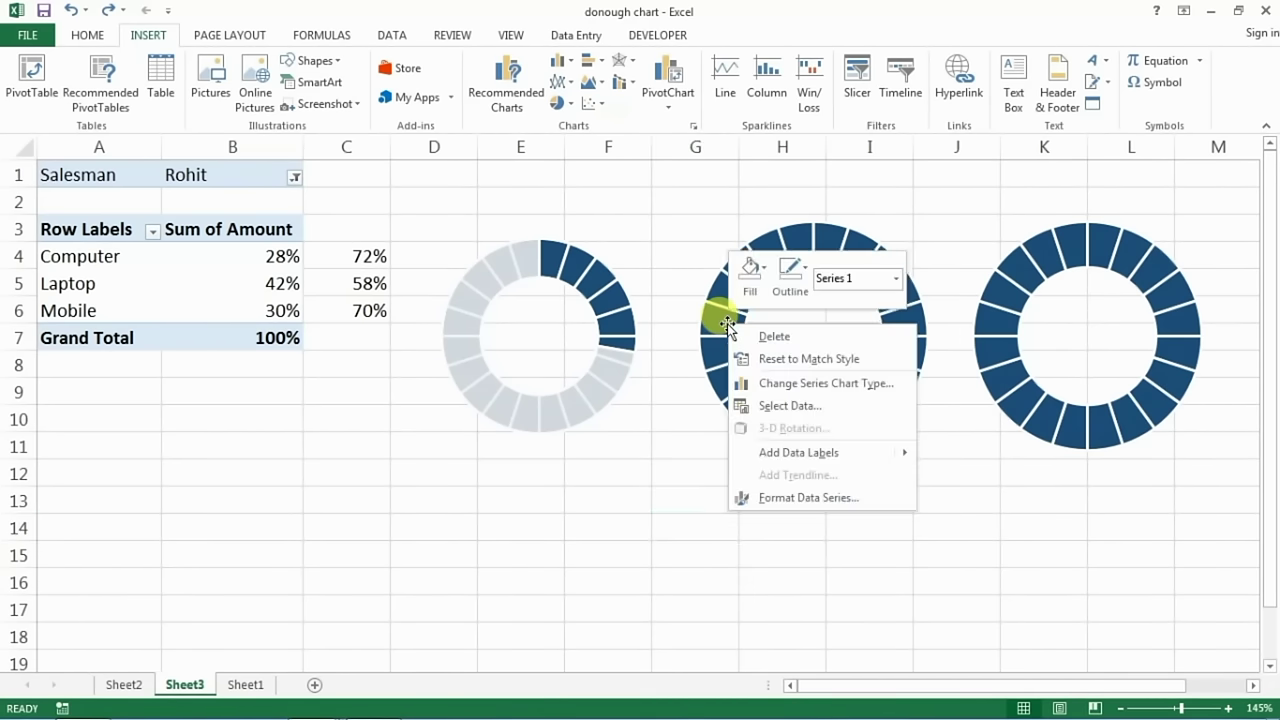
pyautogui.click(806, 497)
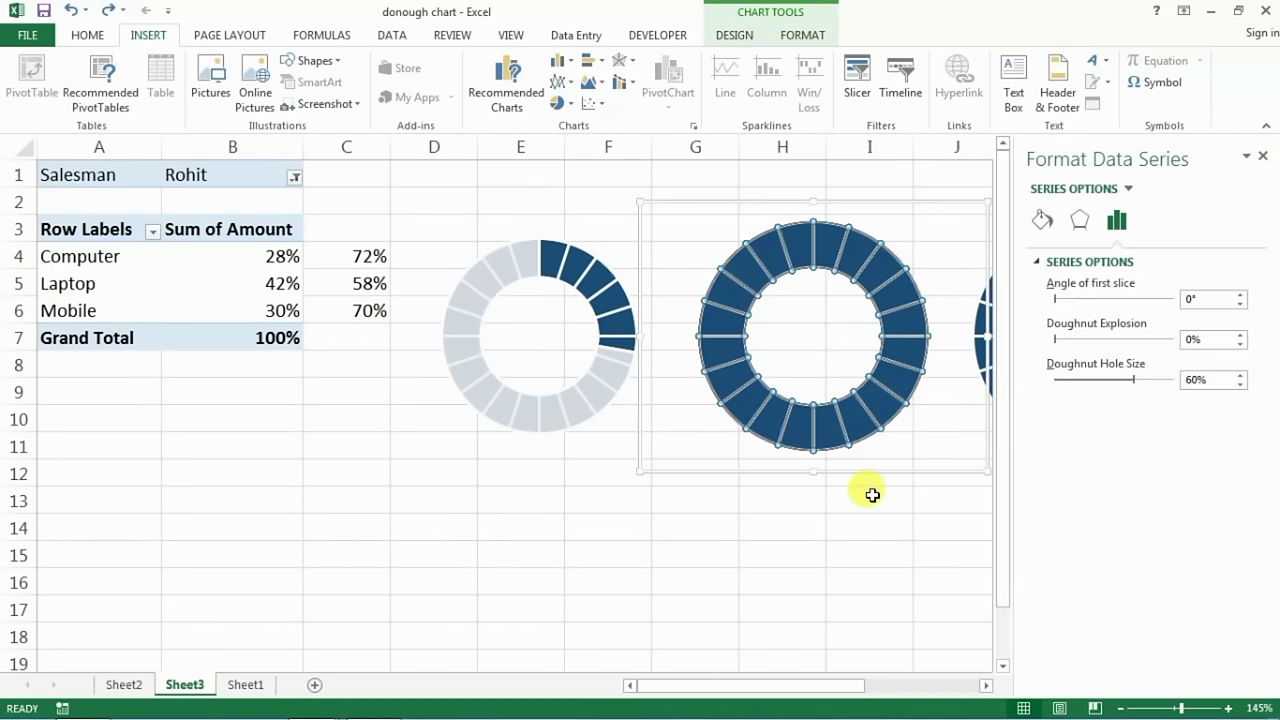
pyautogui.click(1037, 219)
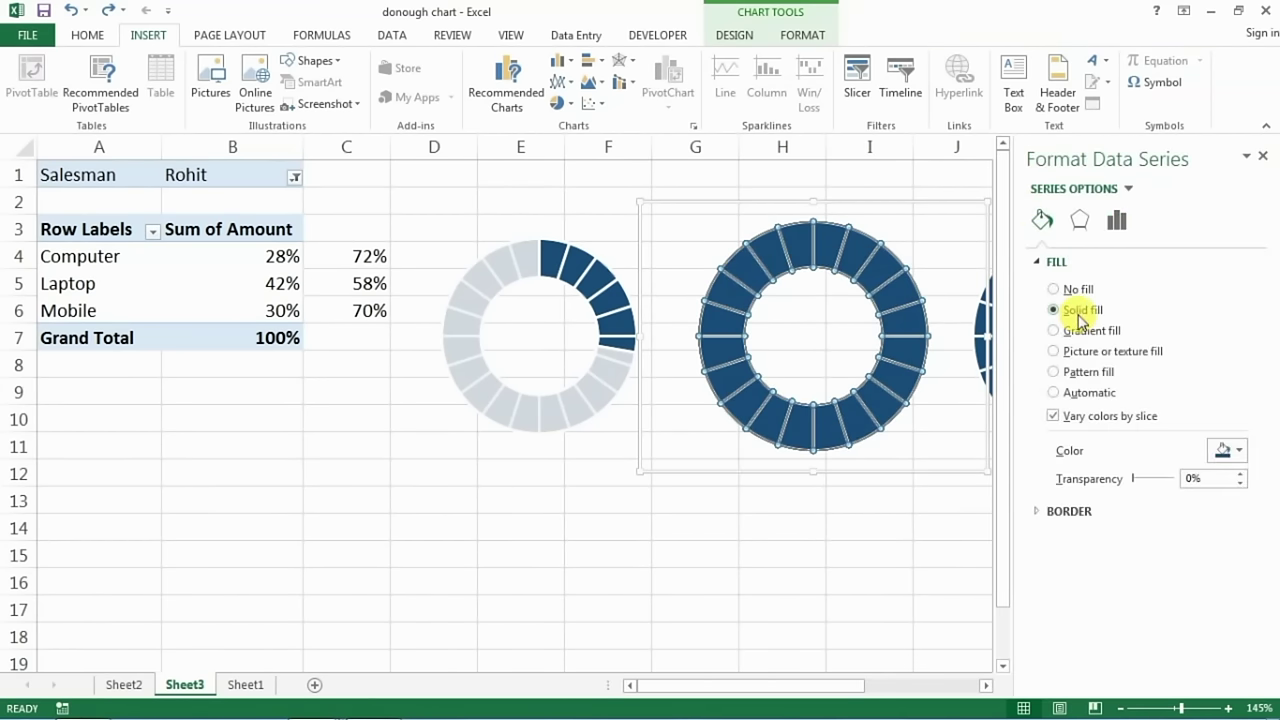
pyautogui.click(1227, 450)
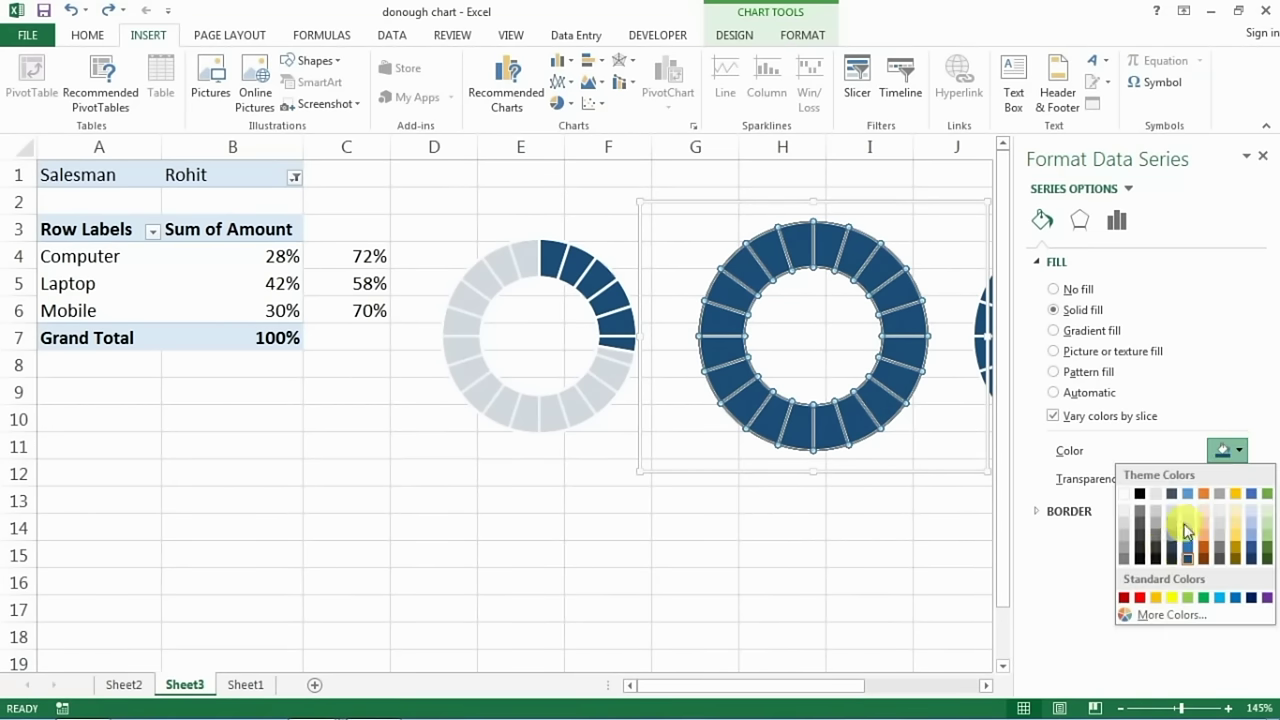
pyautogui.click(1139, 598)
pyautogui.click(846, 572)
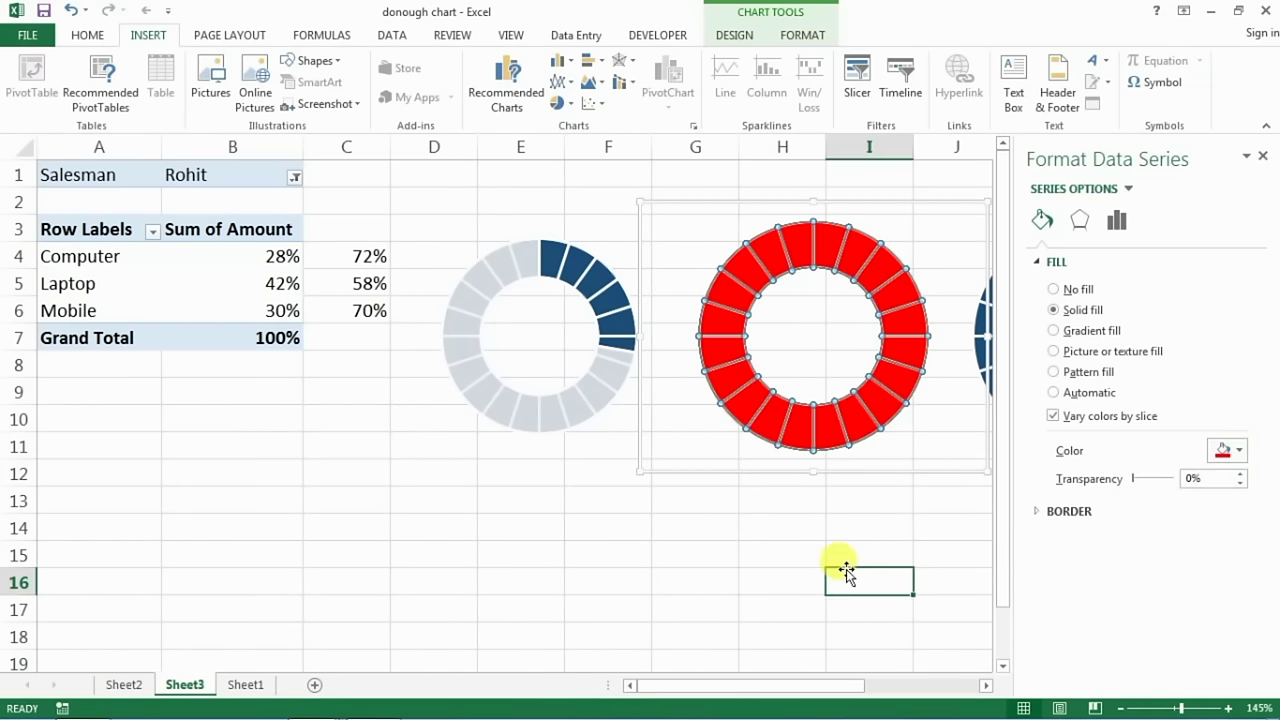
# Colour the third doughnut's series solid yellow
pyautogui.click(984, 685)
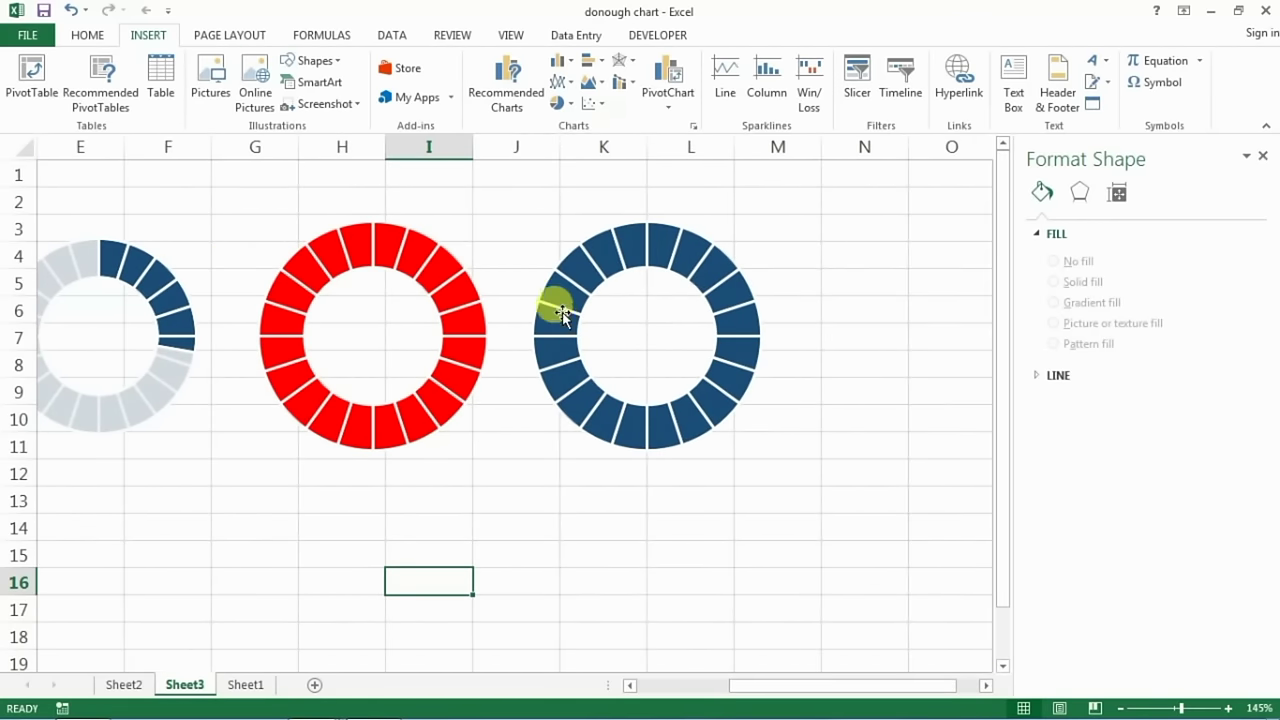
pyautogui.rightClick(570, 302)
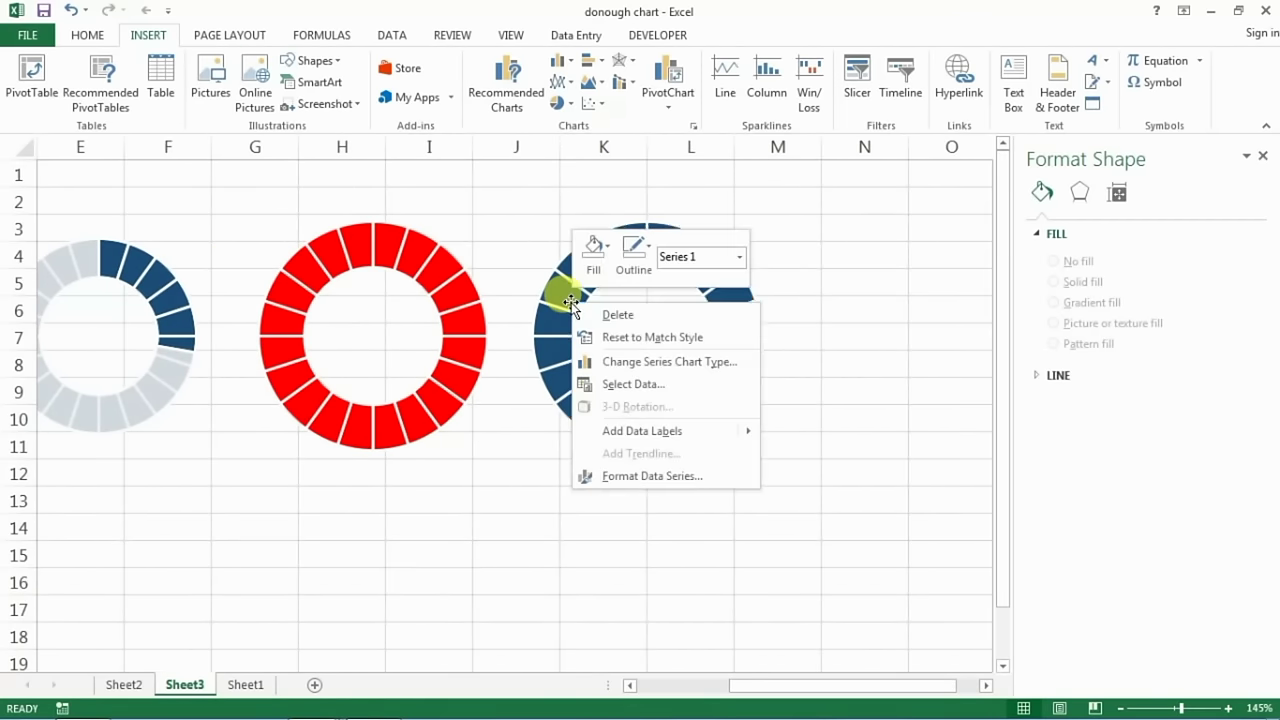
pyautogui.click(640, 476)
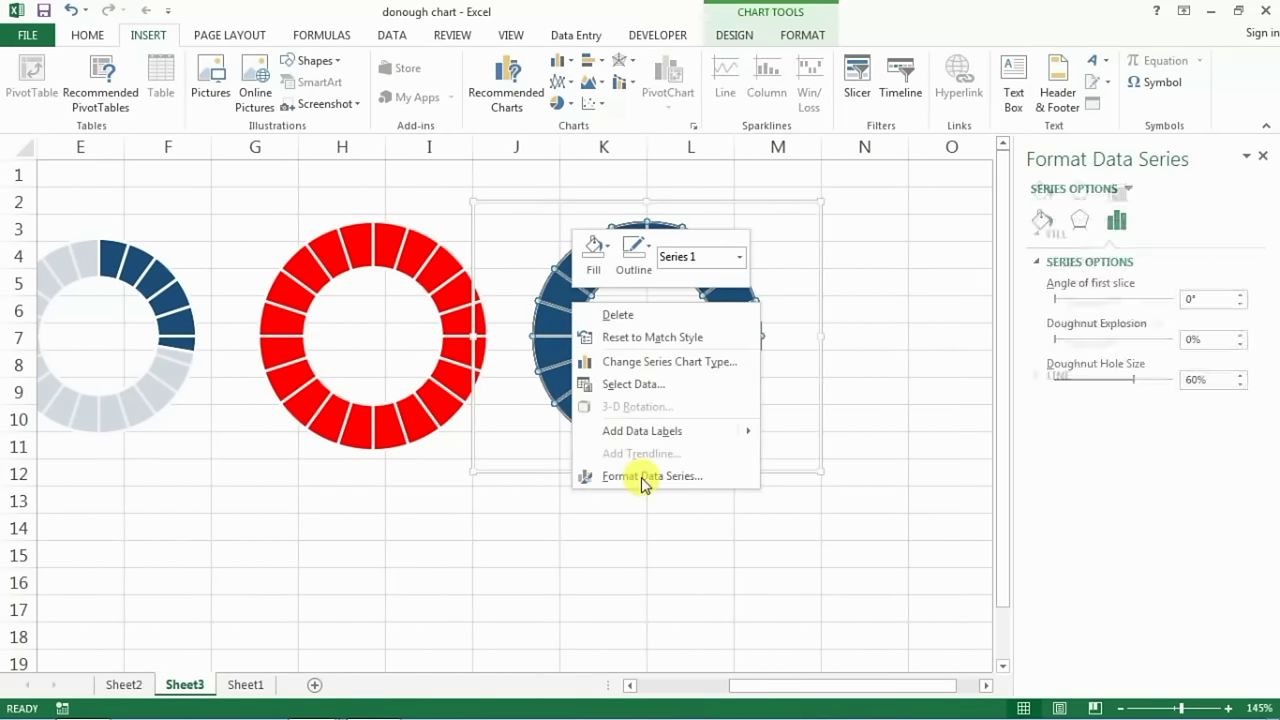
pyautogui.click(1040, 220)
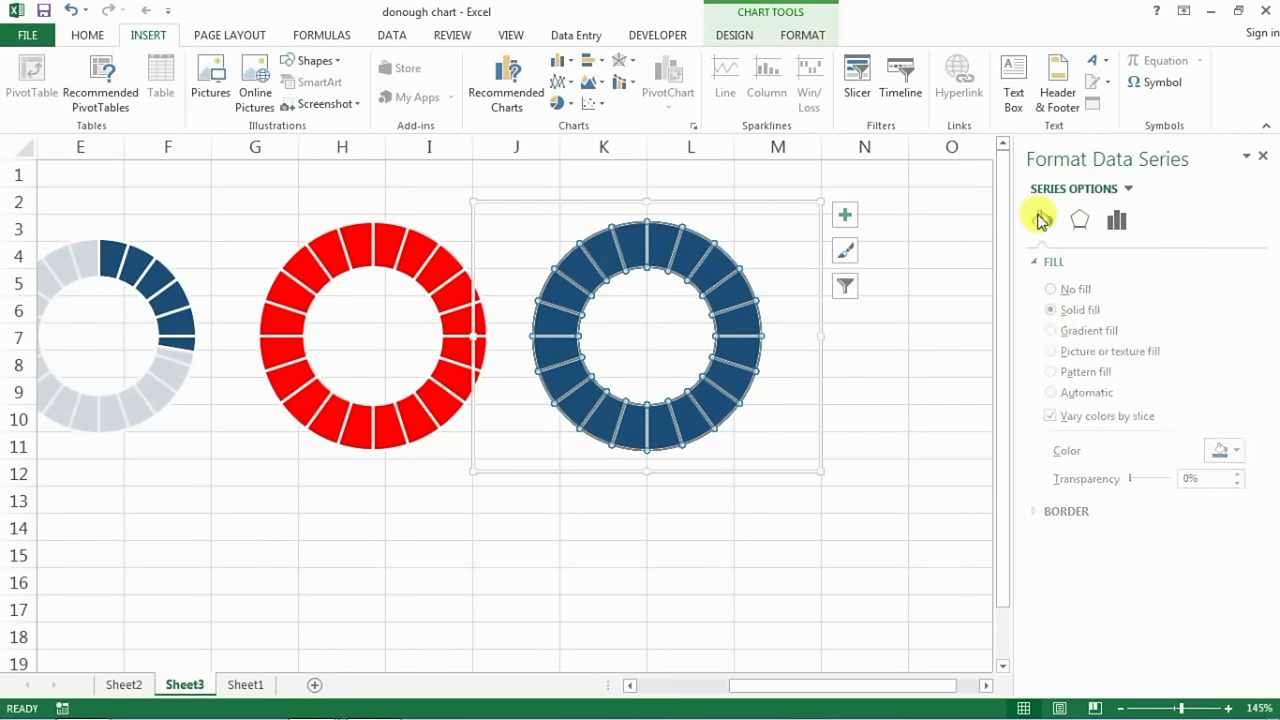
pyautogui.click(1236, 451)
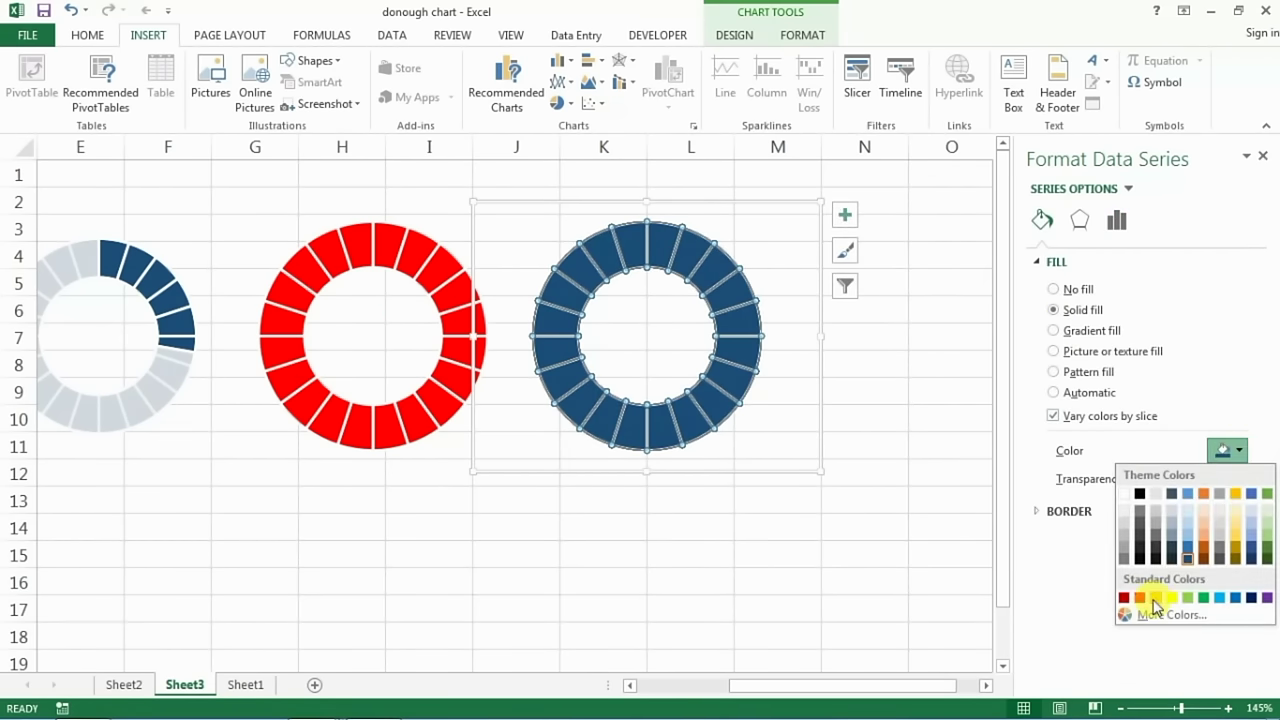
pyautogui.click(1155, 598)
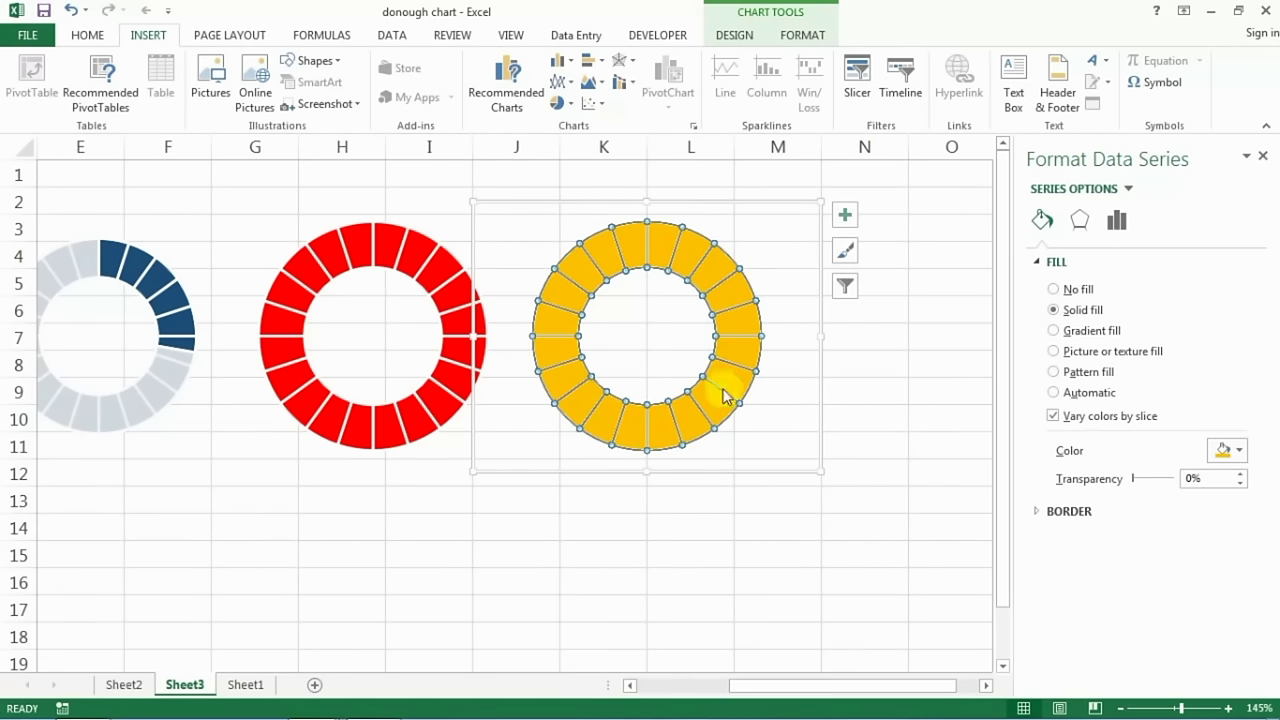
pyautogui.click(1262, 158)
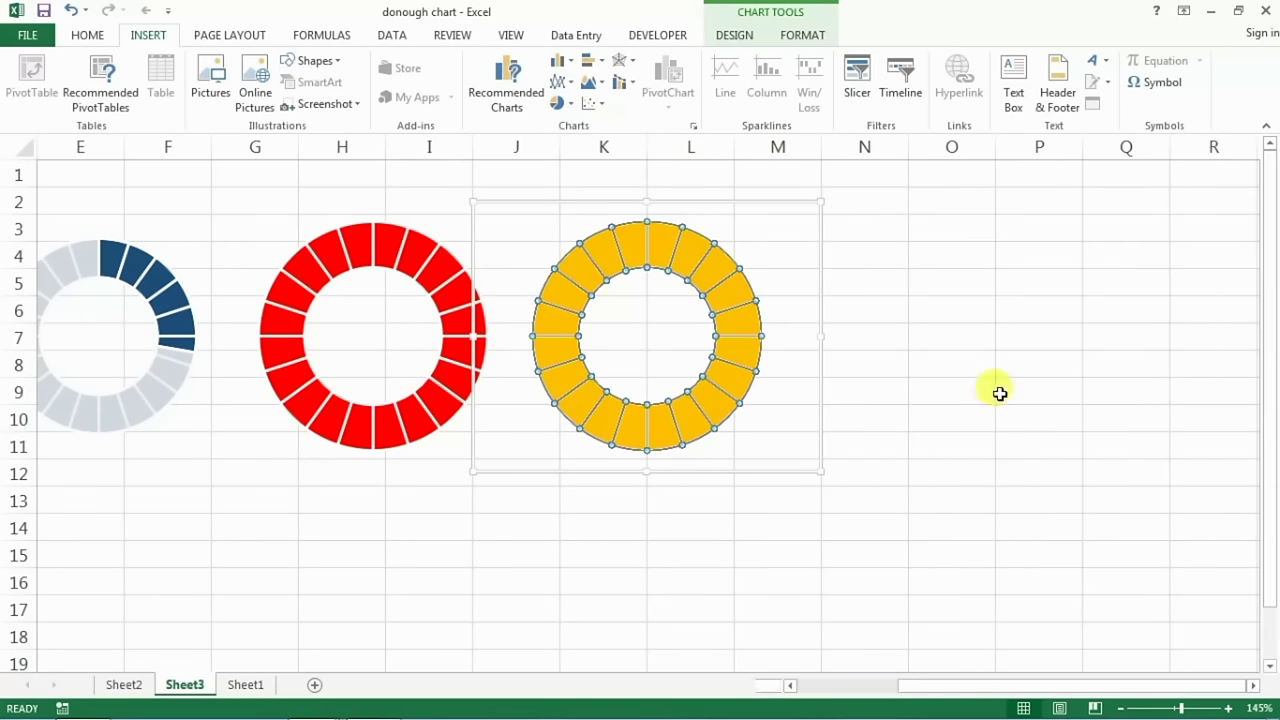
pyautogui.click(864, 553)
# Add a Laptop series with values B5:C5 to the red doughnut chart as an outer ring
pyautogui.moveTo(940, 686); pyautogui.dragTo(811, 688)
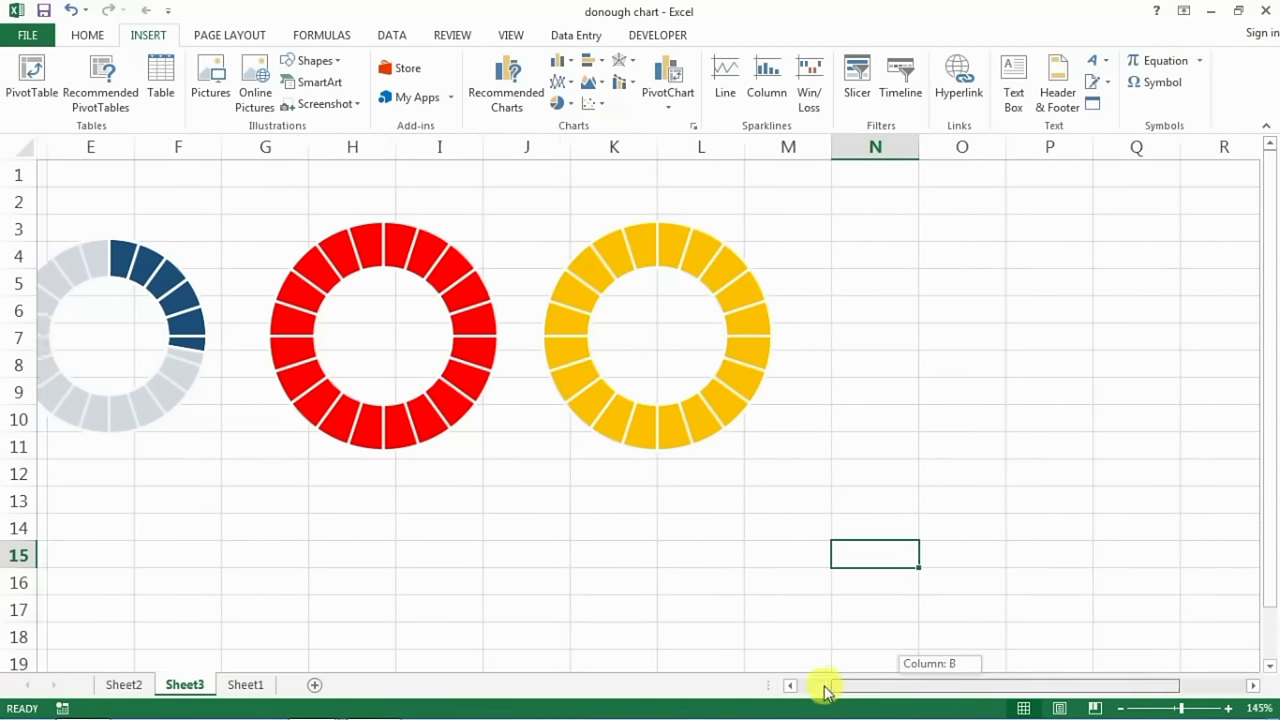
pyautogui.click(801, 343)
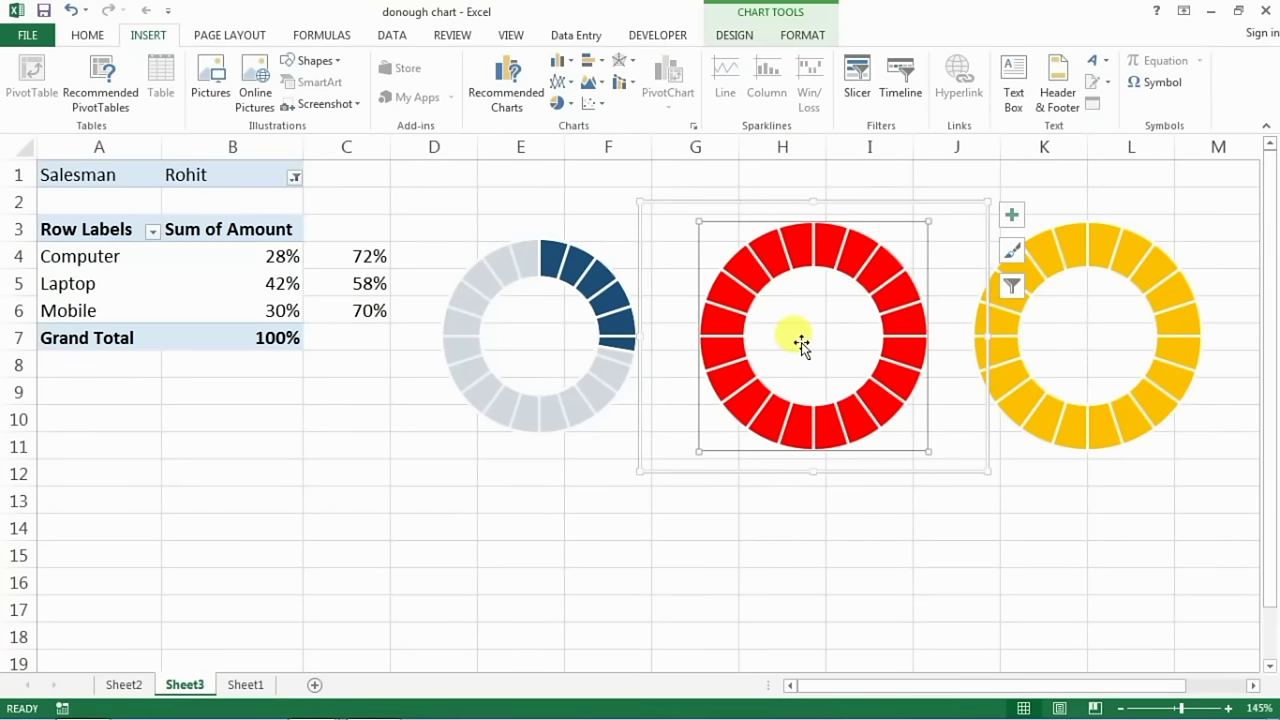
pyautogui.rightClick(810, 328)
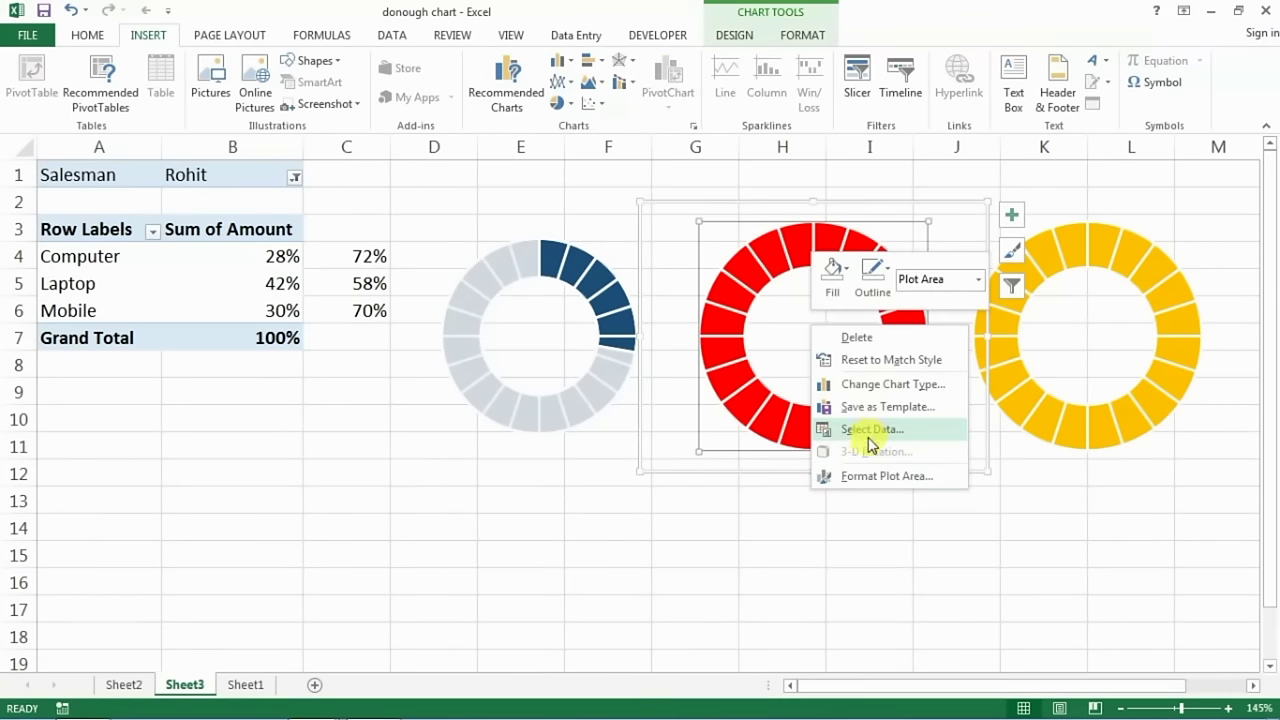
pyautogui.click(871, 430)
pyautogui.click(523, 368)
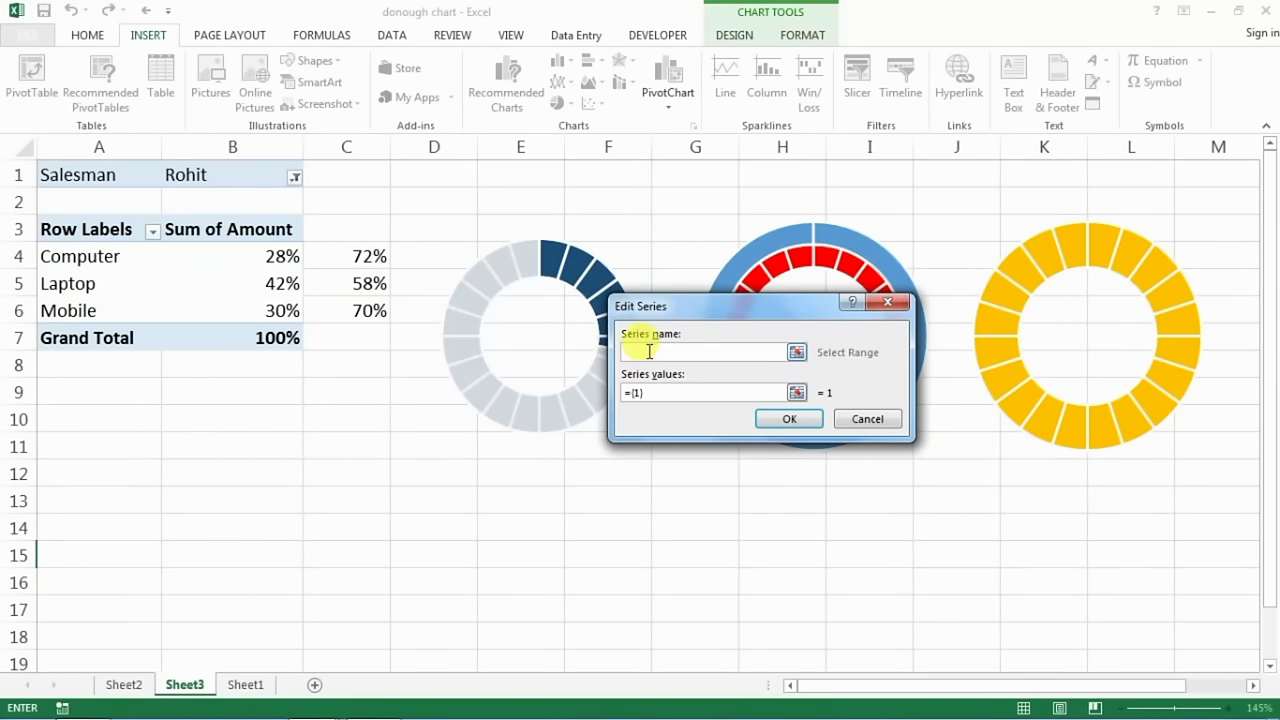
pyautogui.click(77, 284)
pyautogui.click(667, 394)
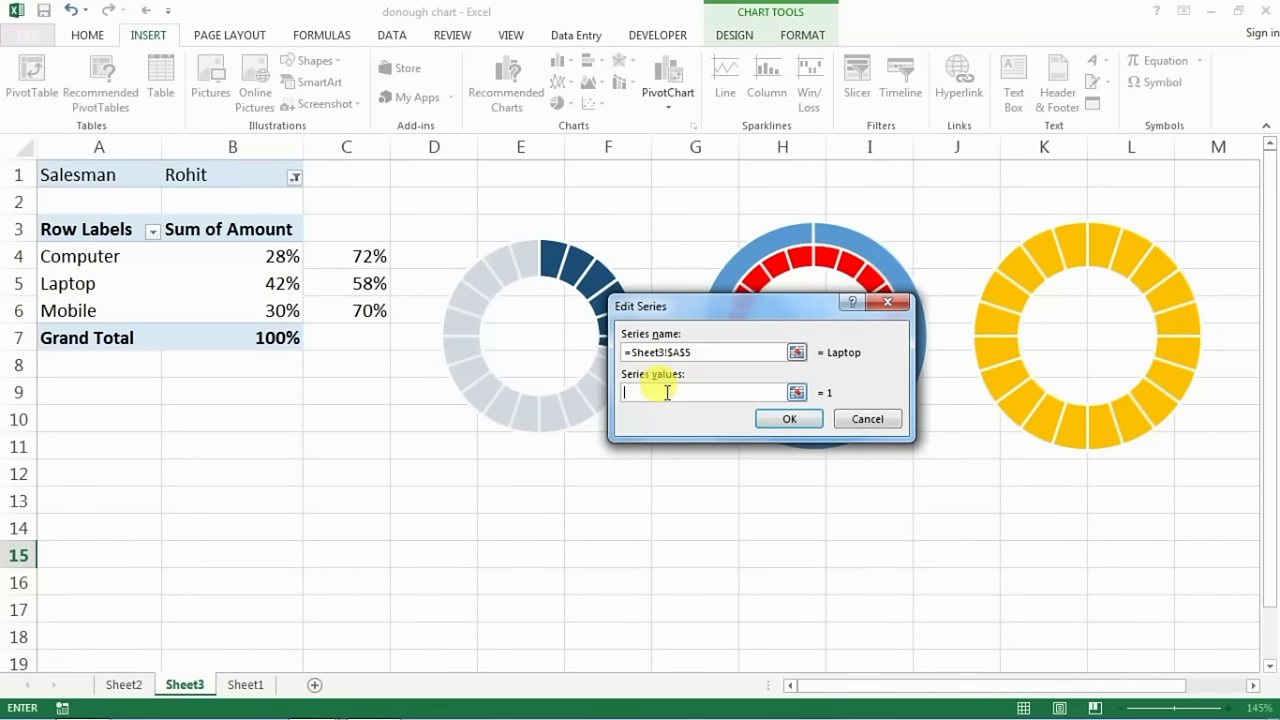
pyautogui.moveTo(241, 282); pyautogui.dragTo(330, 279)
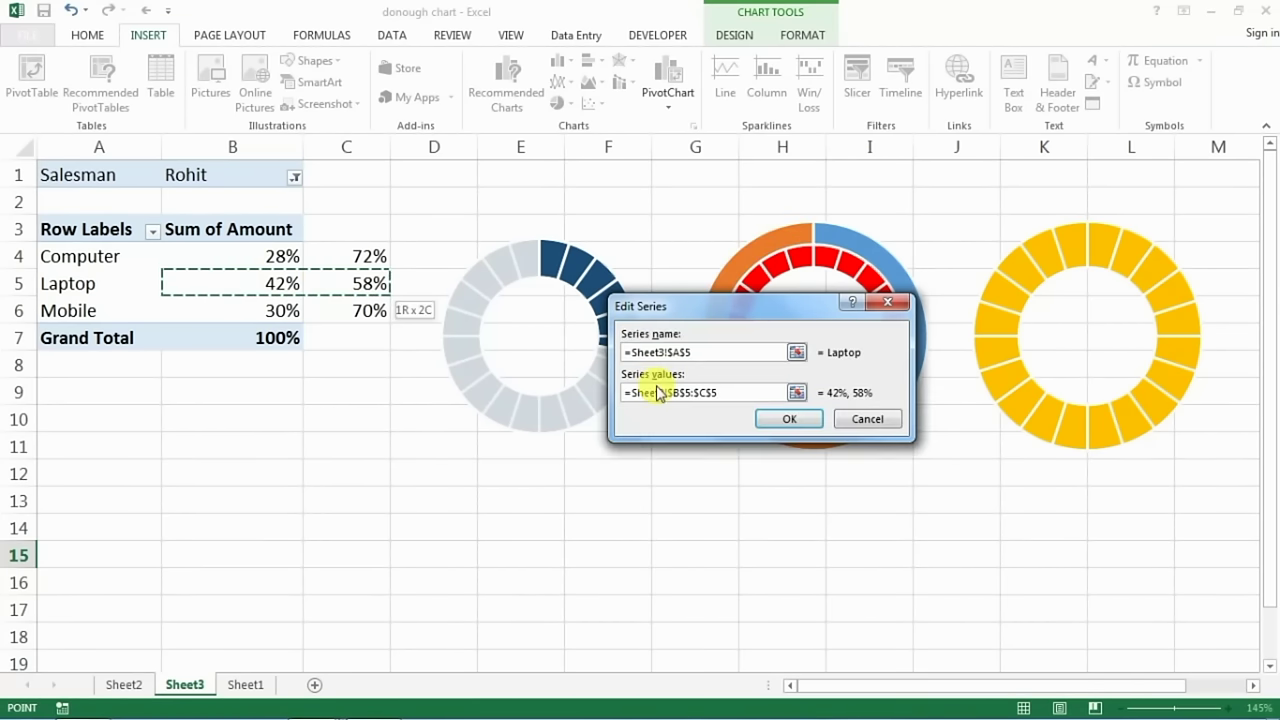
pyautogui.click(789, 418)
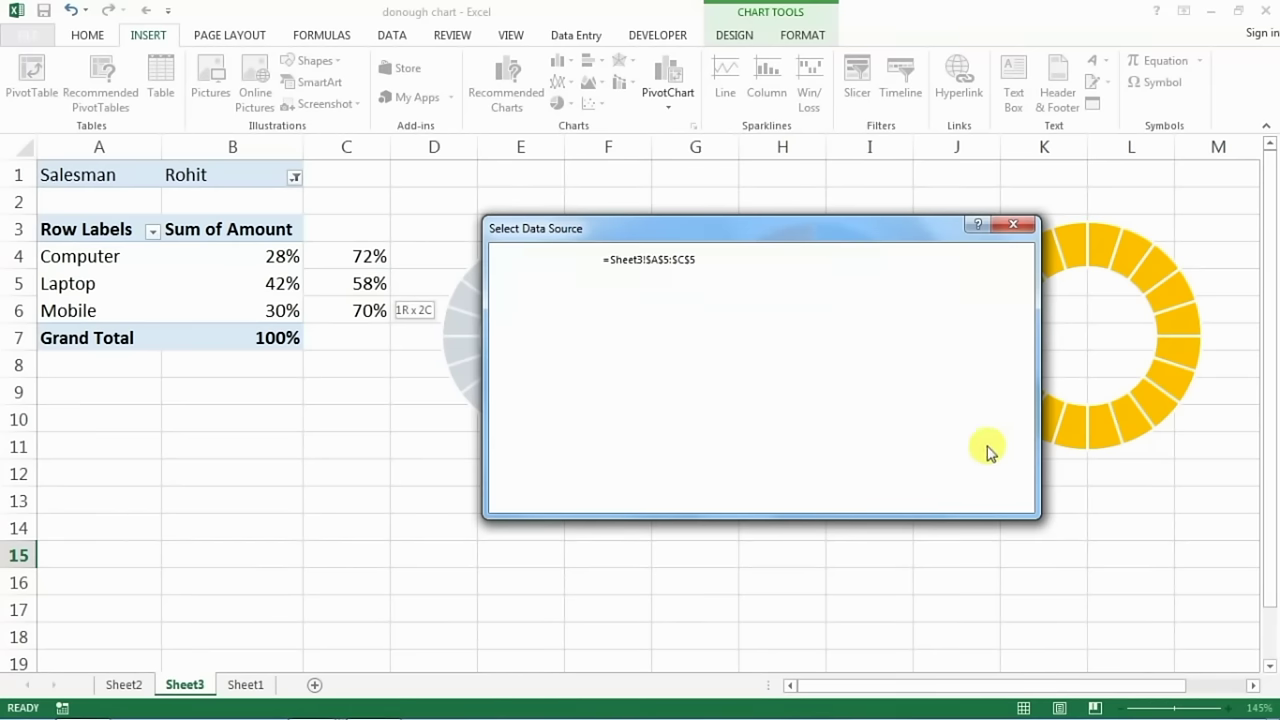
pyautogui.click(907, 495)
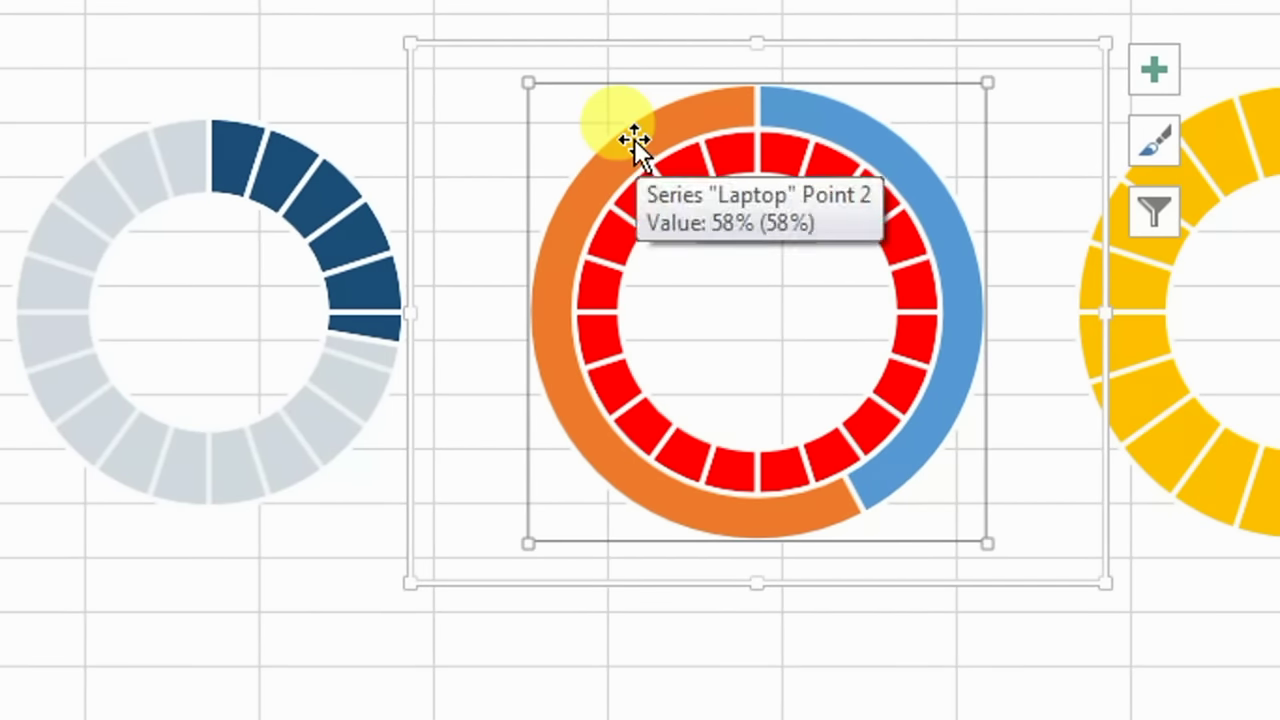
pyautogui.click(634, 140)
# Move the Laptop series to the secondary axis, then select its blue slice
pyautogui.rightClick(634, 139)
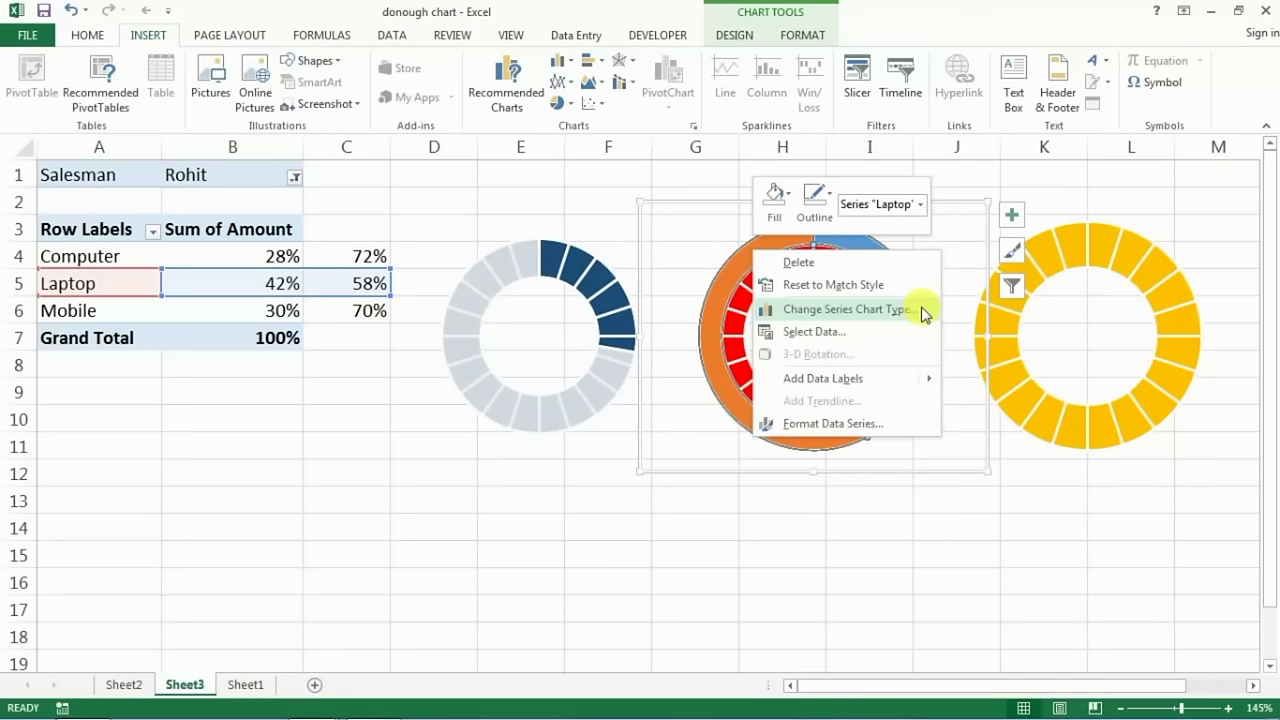
pyautogui.click(975, 262)
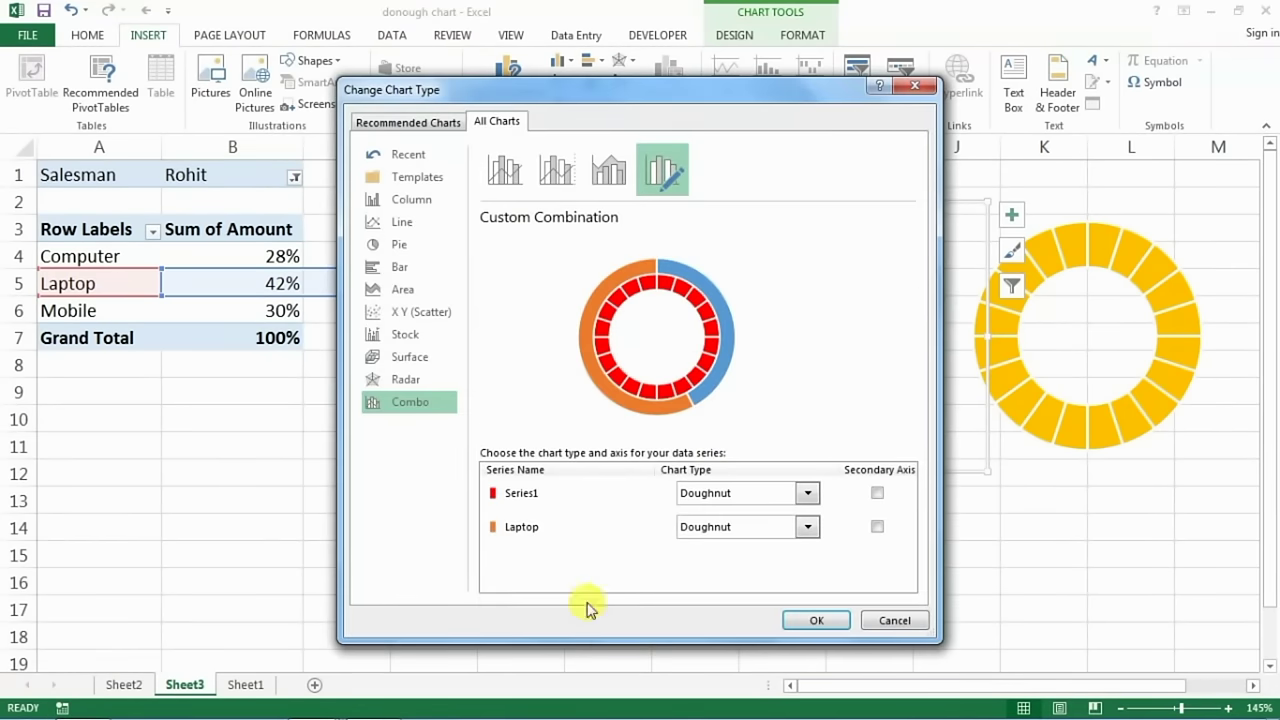
pyautogui.click(877, 527)
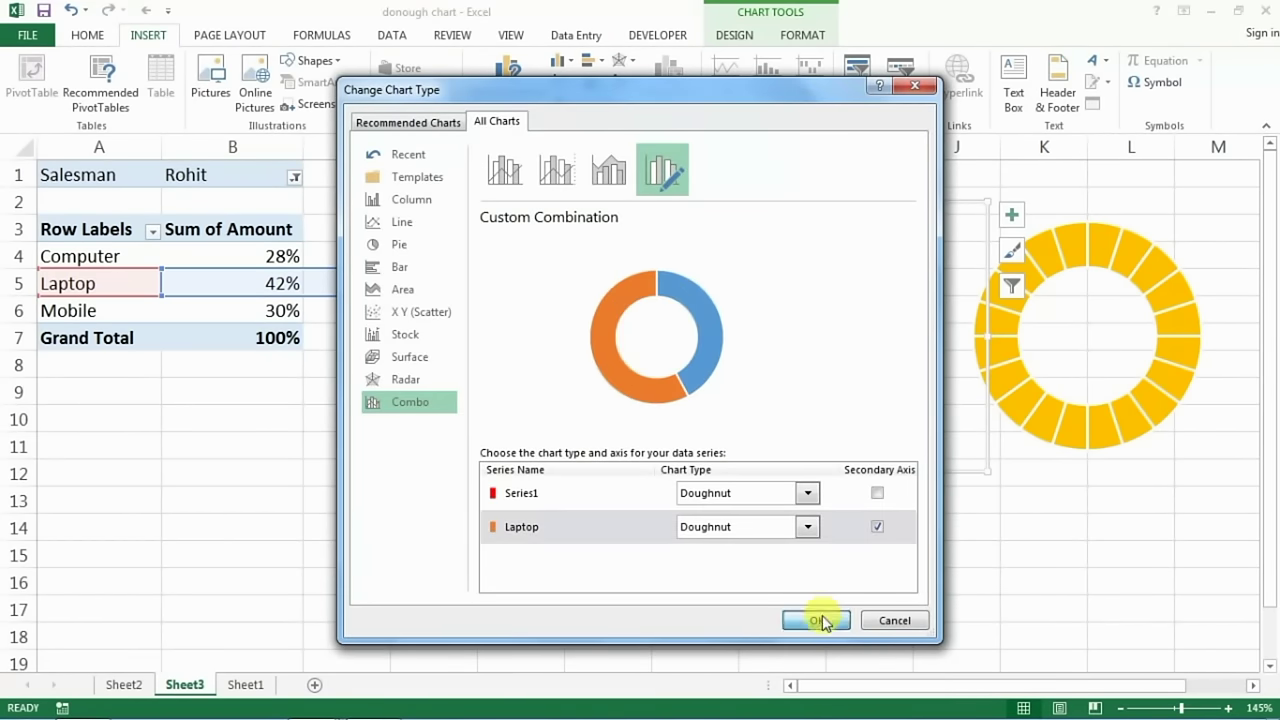
pyautogui.click(818, 621)
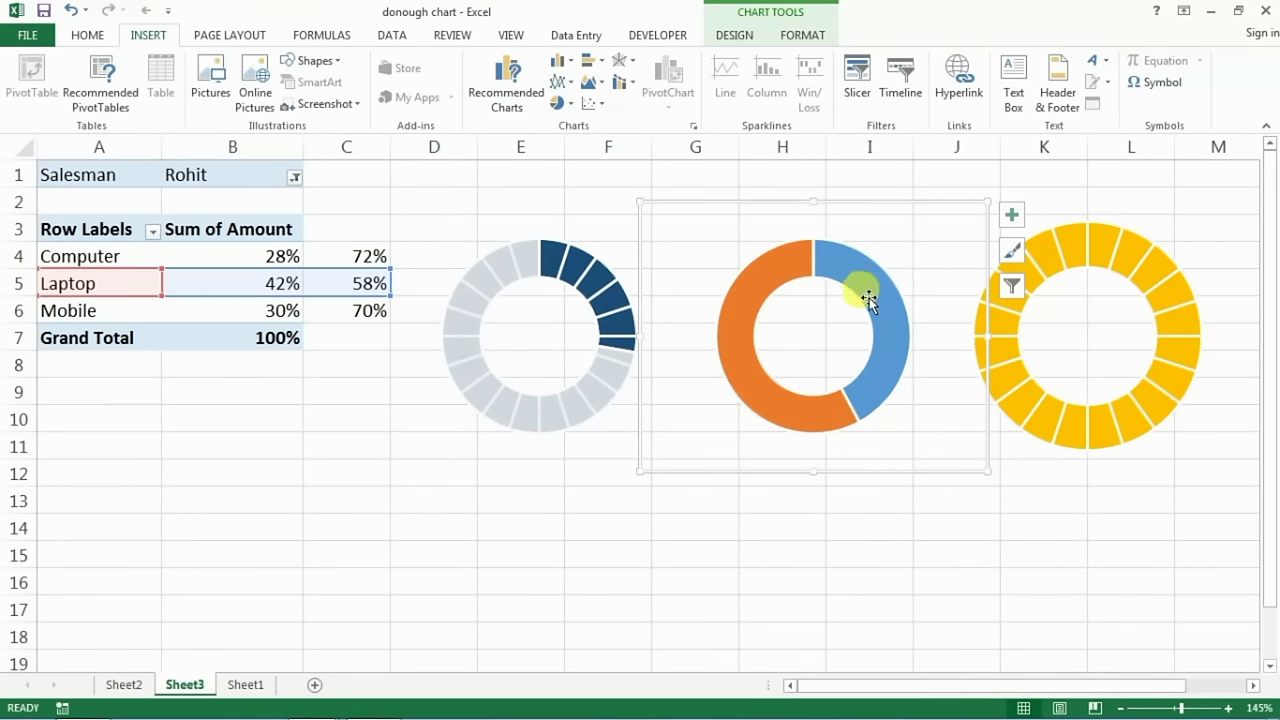
pyautogui.moveTo(878, 302)
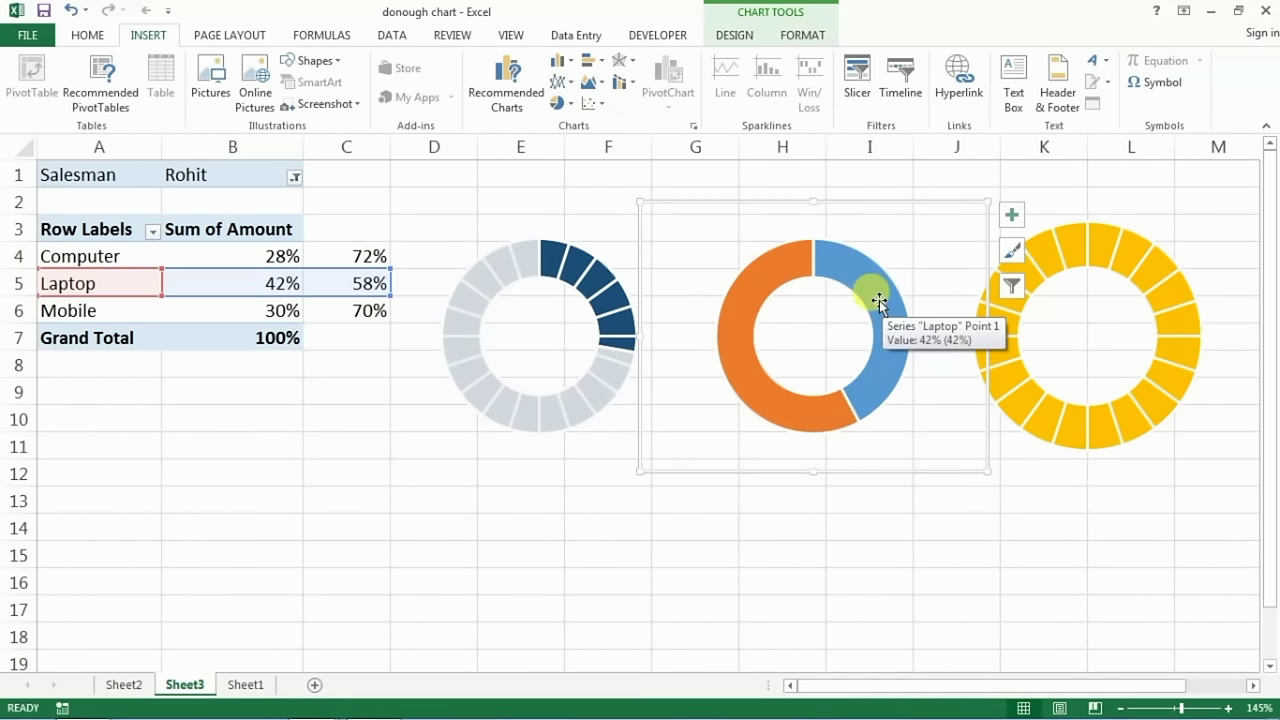
pyautogui.click(879, 300)
pyautogui.click(879, 300)
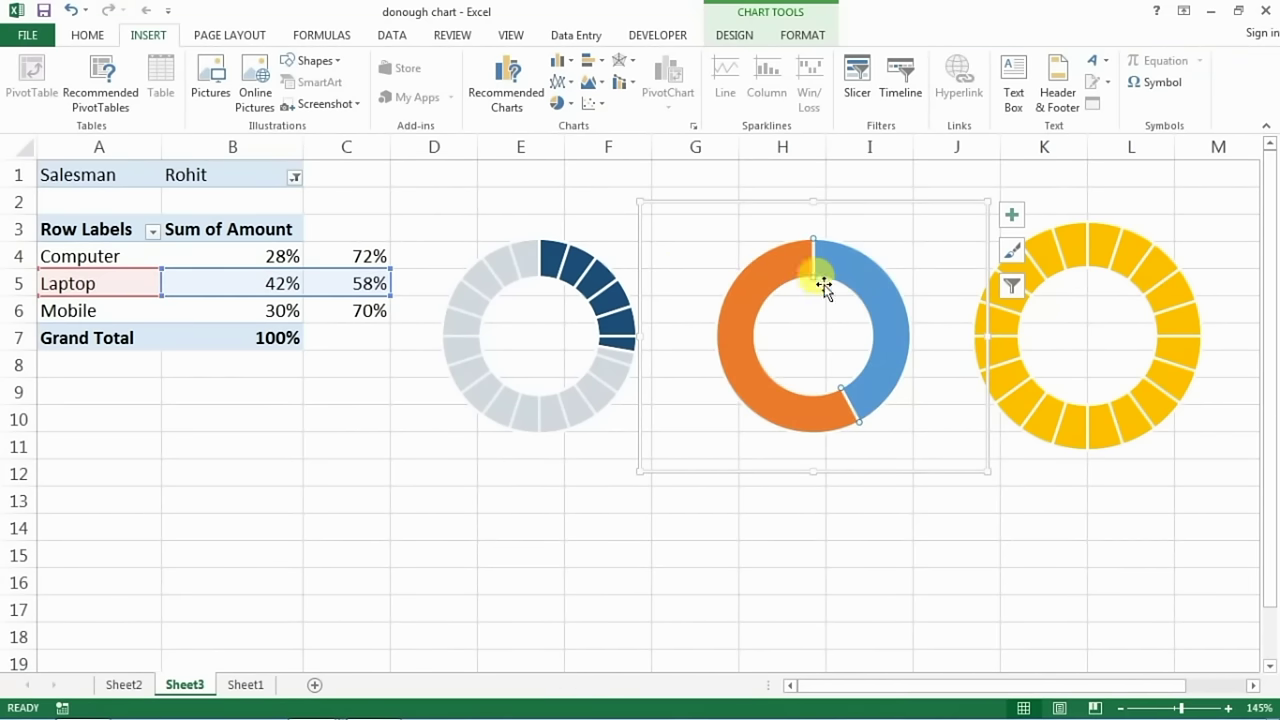
# Set the blue Laptop slice to No fill so the red segments show through
pyautogui.rightClick(886, 300)
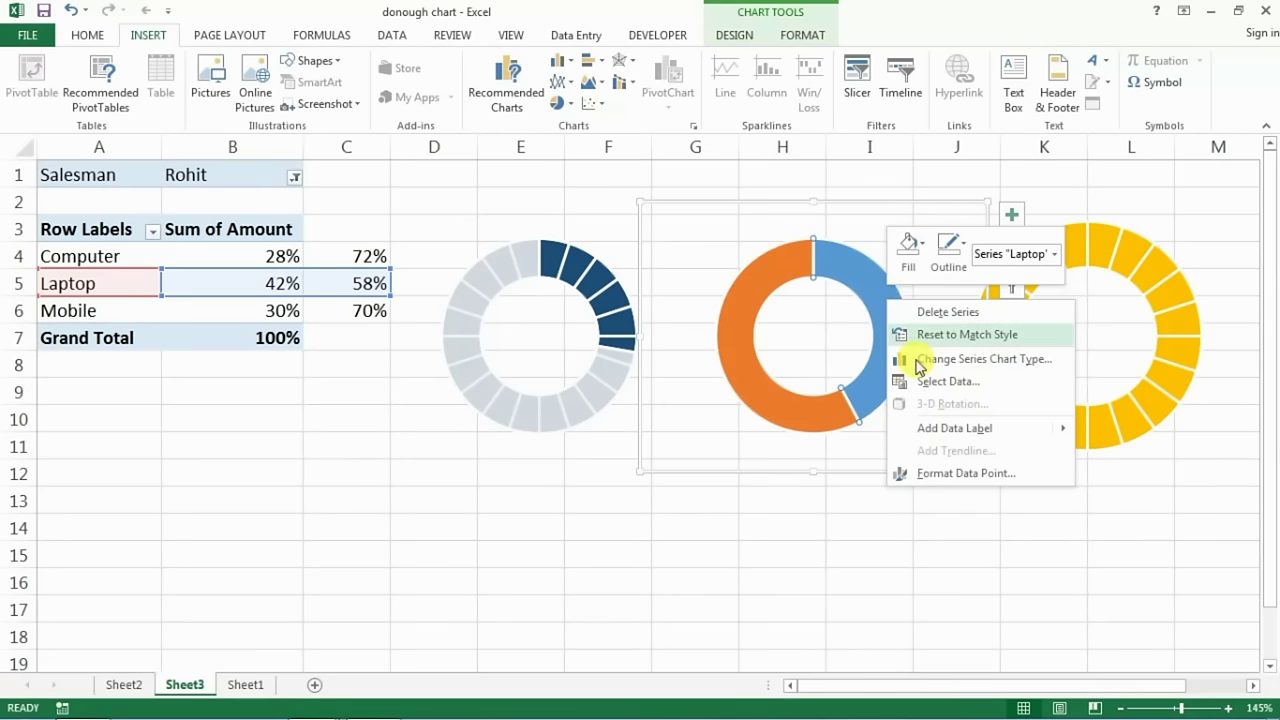
pyautogui.click(944, 474)
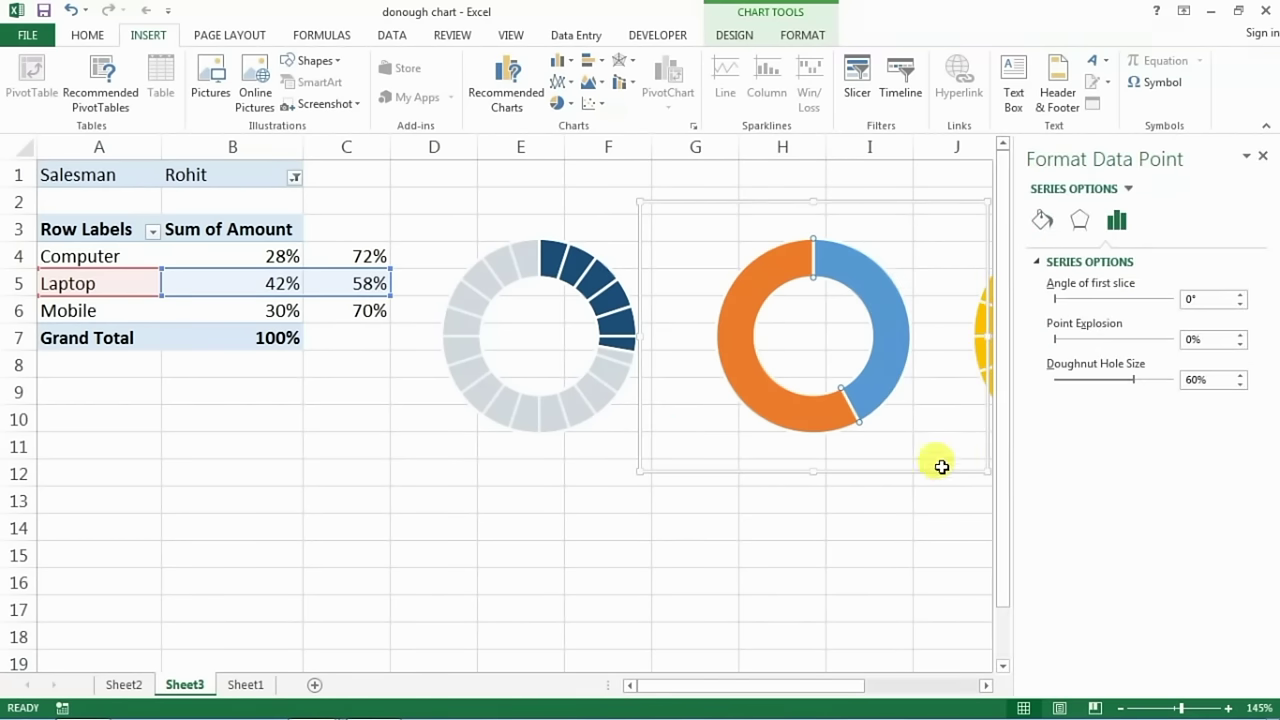
pyautogui.click(1040, 222)
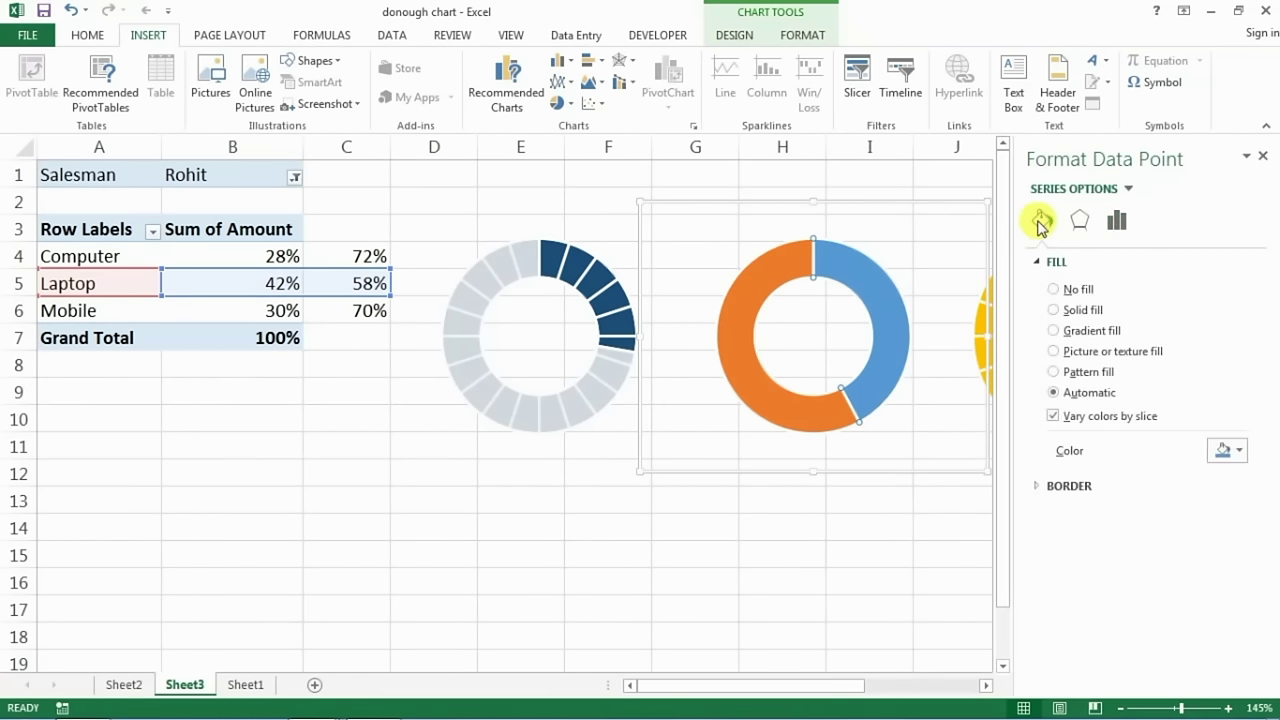
pyautogui.click(1056, 290)
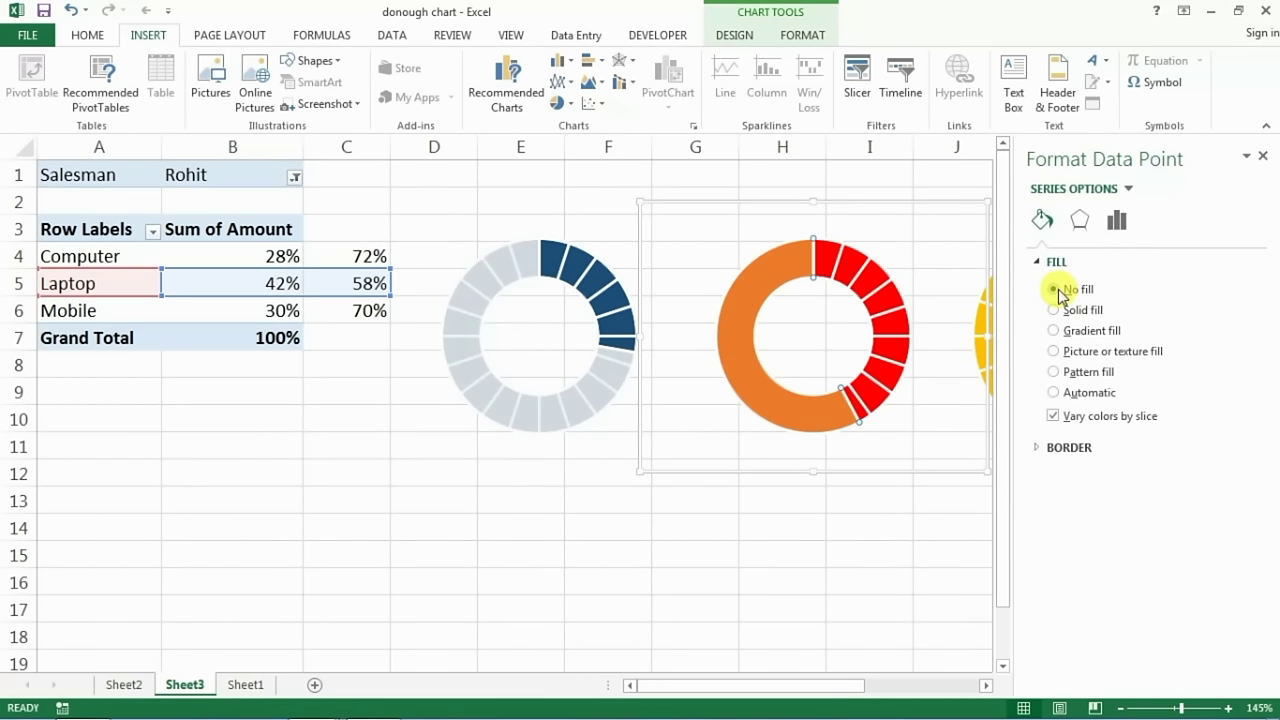
# Give the orange Laptop slice a solid very light grey fill at 15% transparency
pyautogui.click(885, 305)
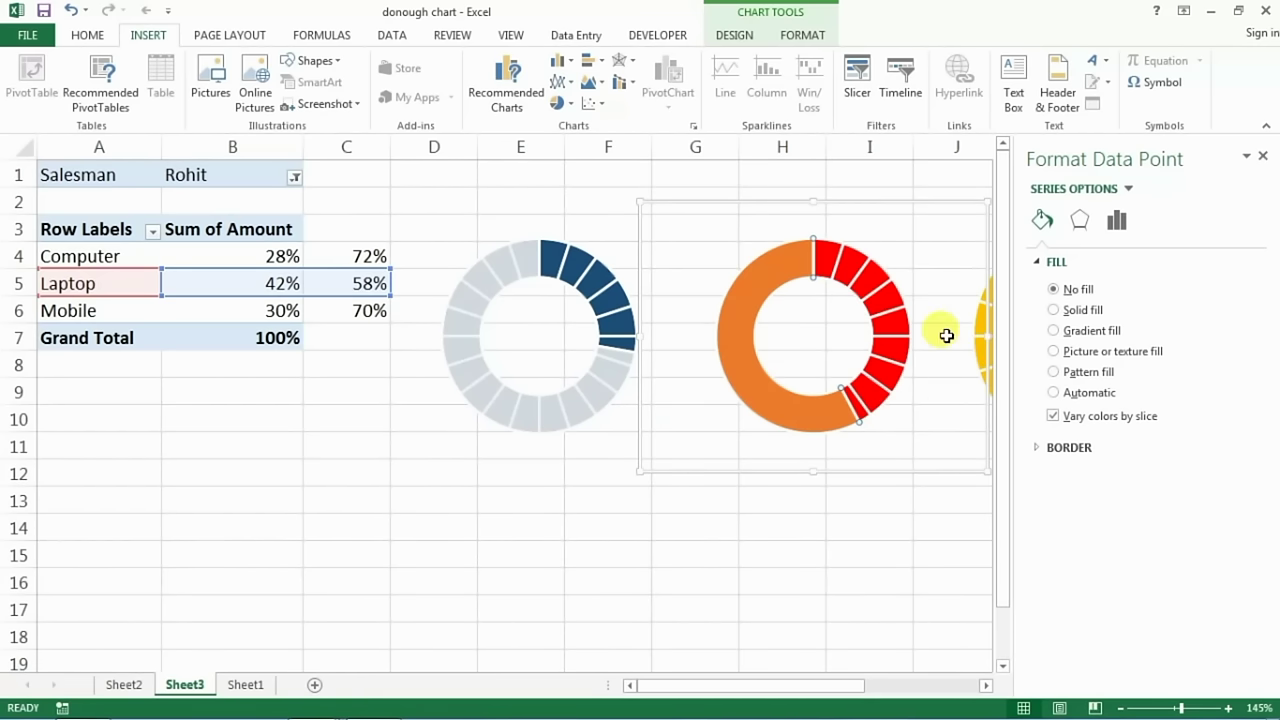
pyautogui.click(740, 359)
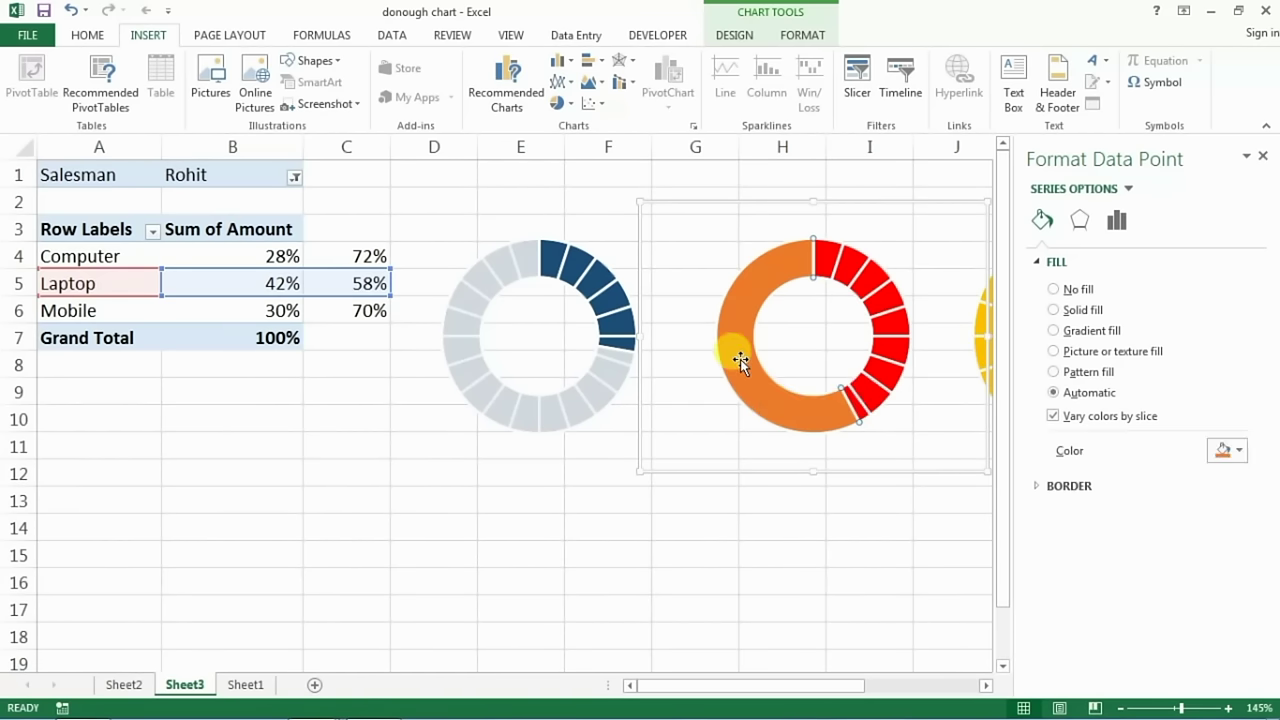
pyautogui.click(737, 350)
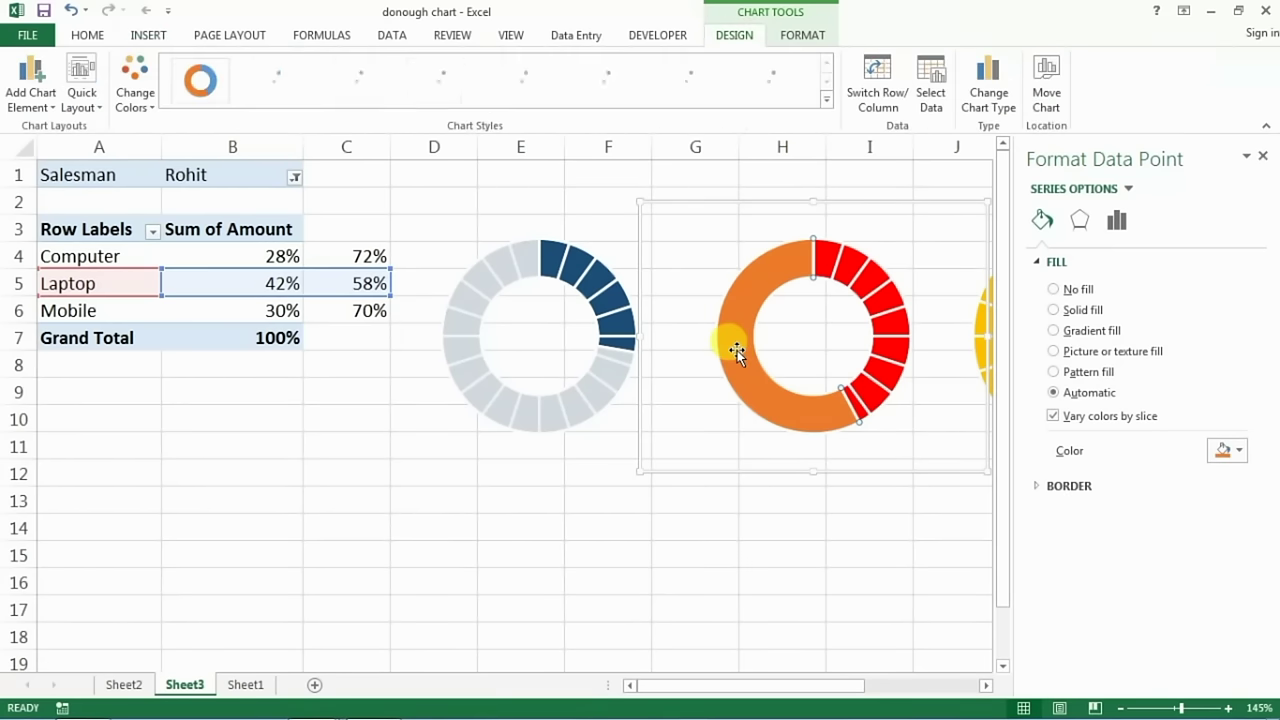
pyautogui.click(1067, 313)
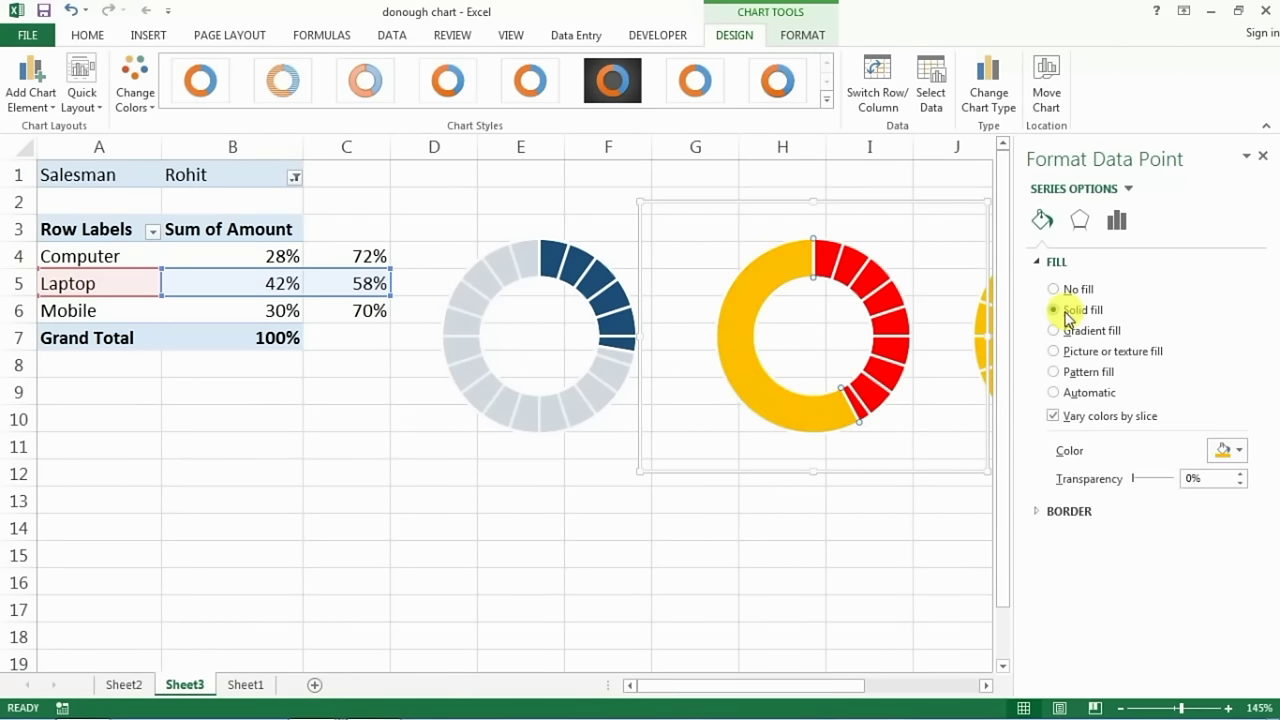
pyautogui.click(1238, 452)
pyautogui.click(1125, 513)
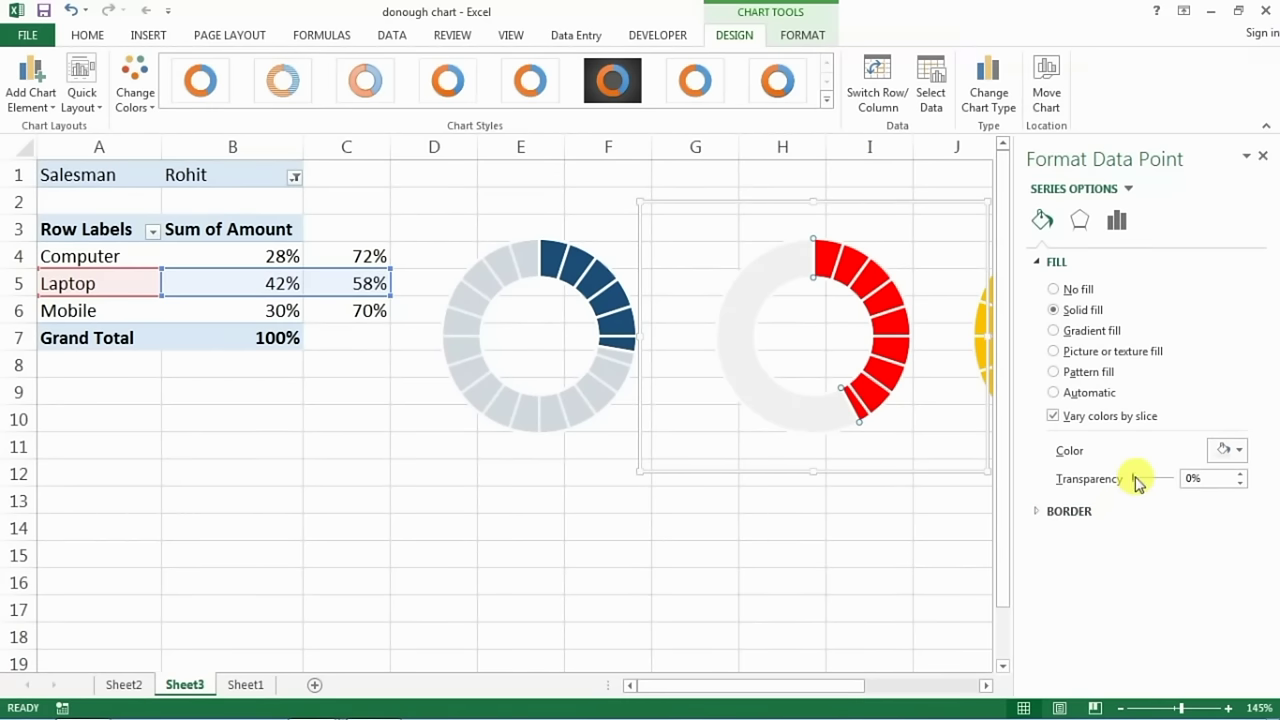
pyautogui.moveTo(1144, 483); pyautogui.dragTo(1146, 485)
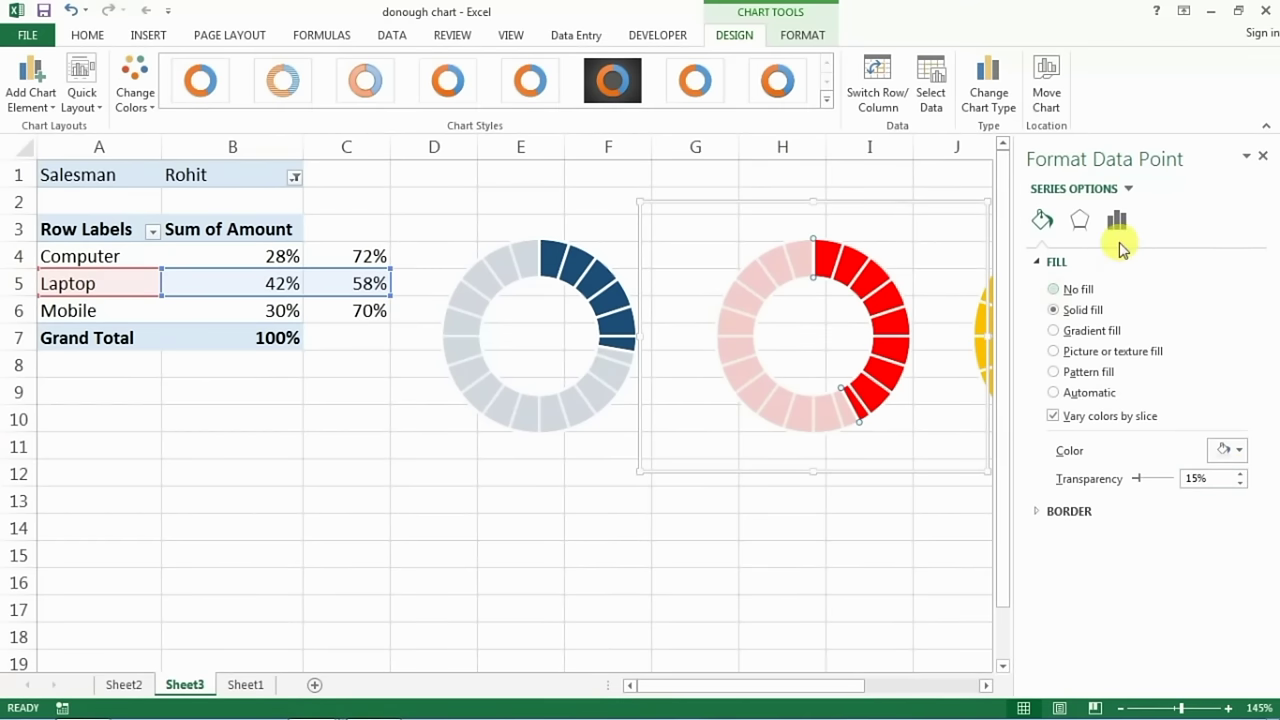
pyautogui.click(1263, 156)
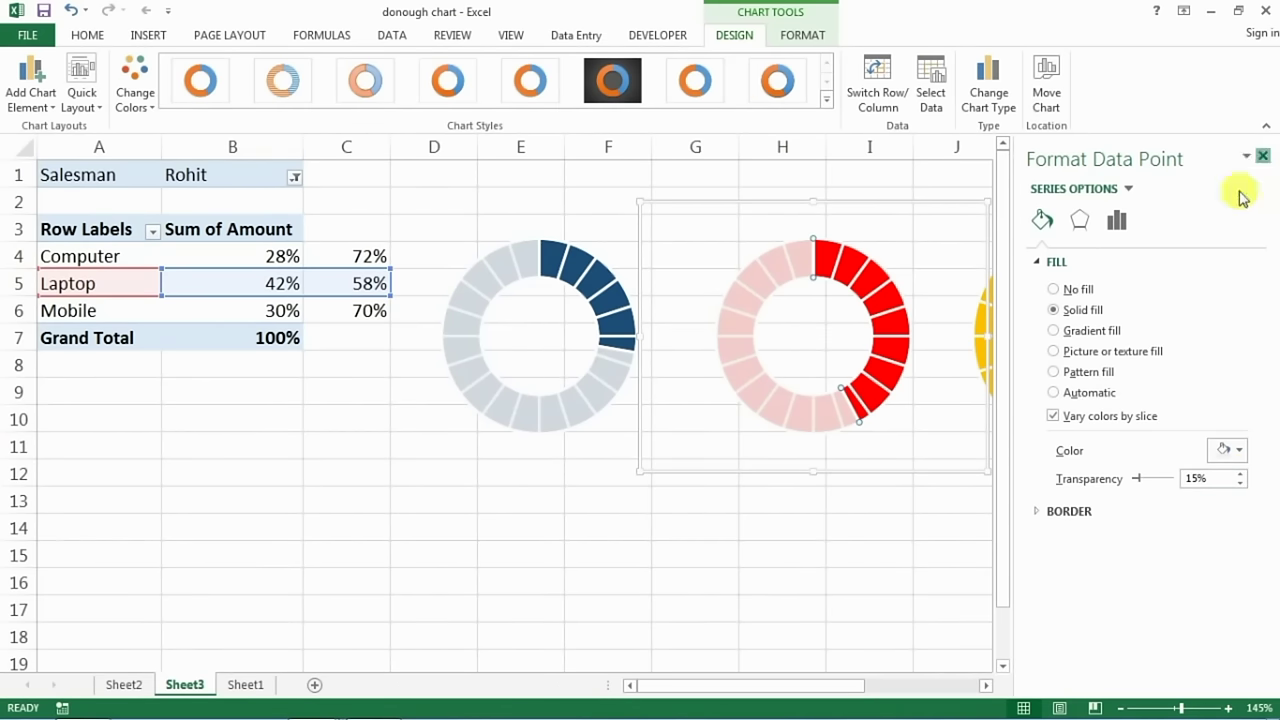
pyautogui.click(840, 521)
# Add a yellow-chart series named =Sheet3!$A$6 with values =Sheet3!$B$6:$C$6
pyautogui.click(1047, 495)
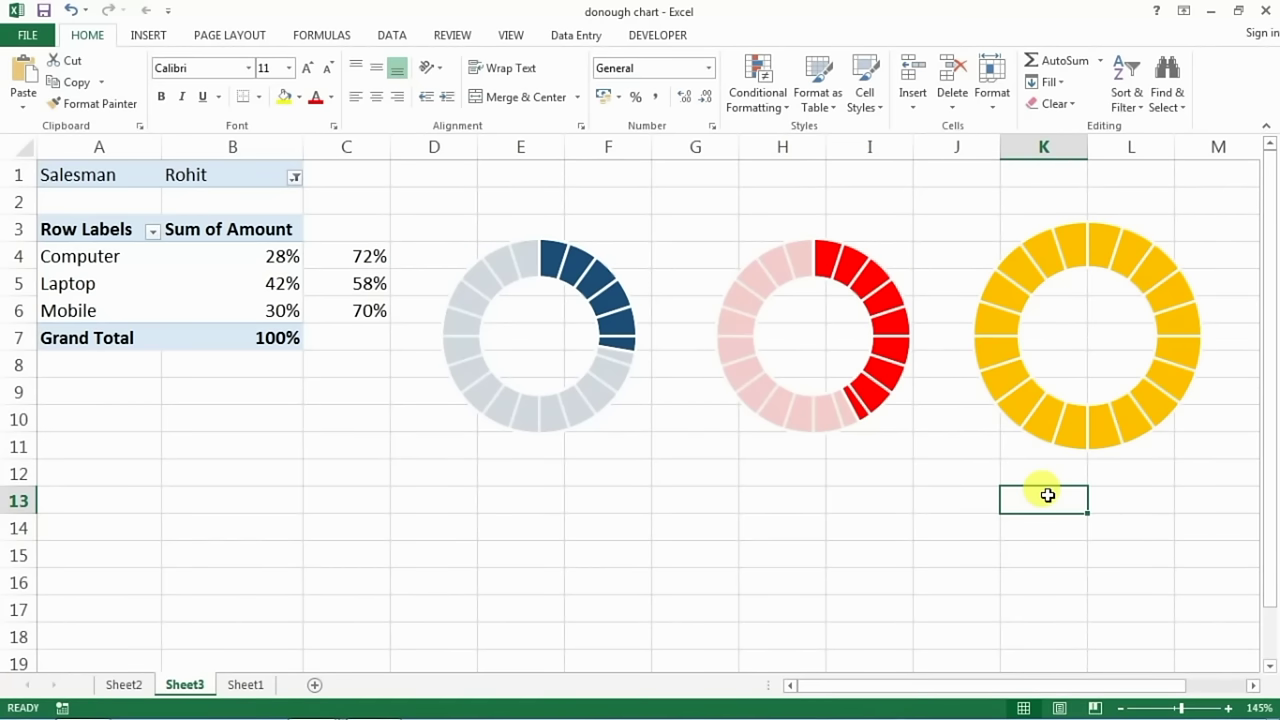
pyautogui.rightClick(1072, 336)
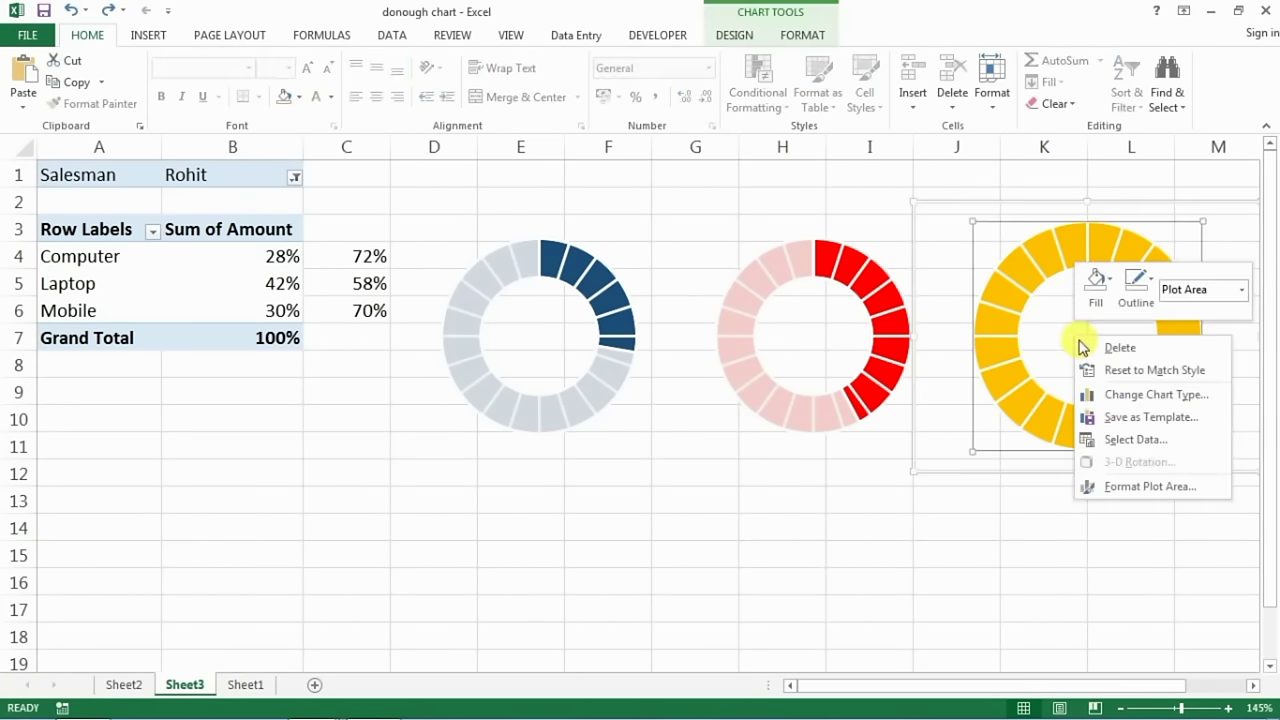
pyautogui.click(1113, 439)
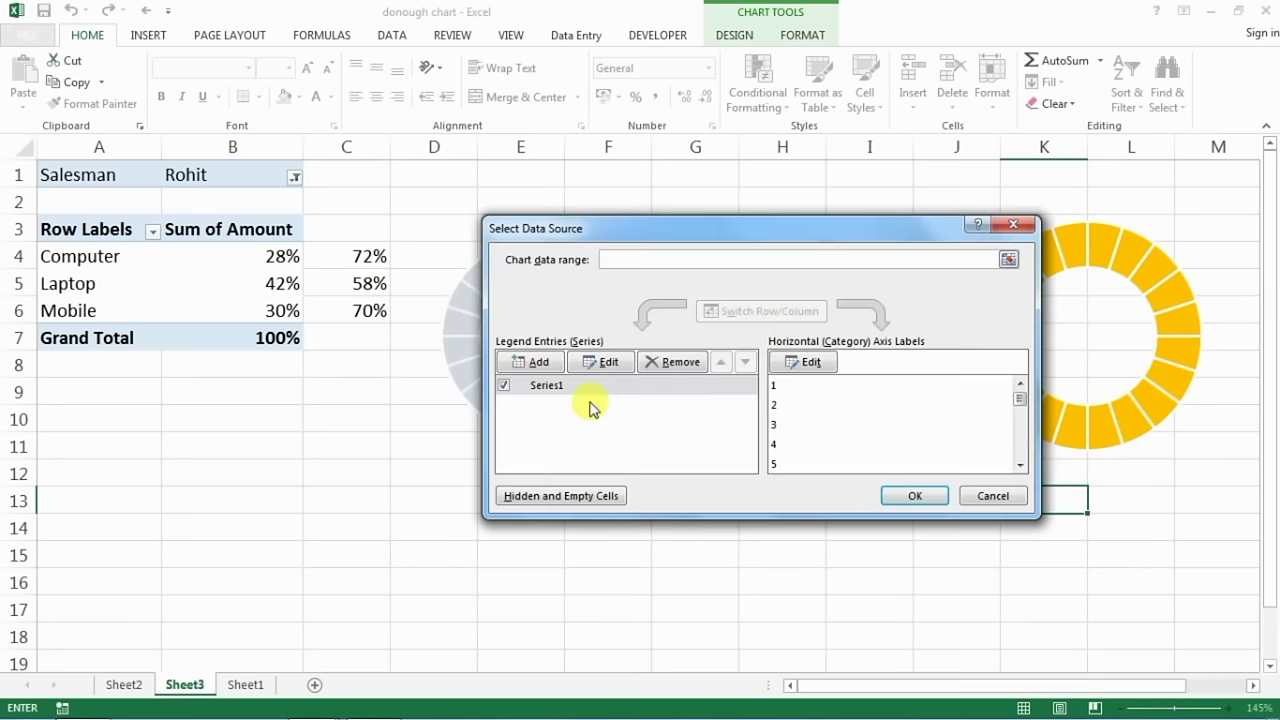
pyautogui.click(537, 367)
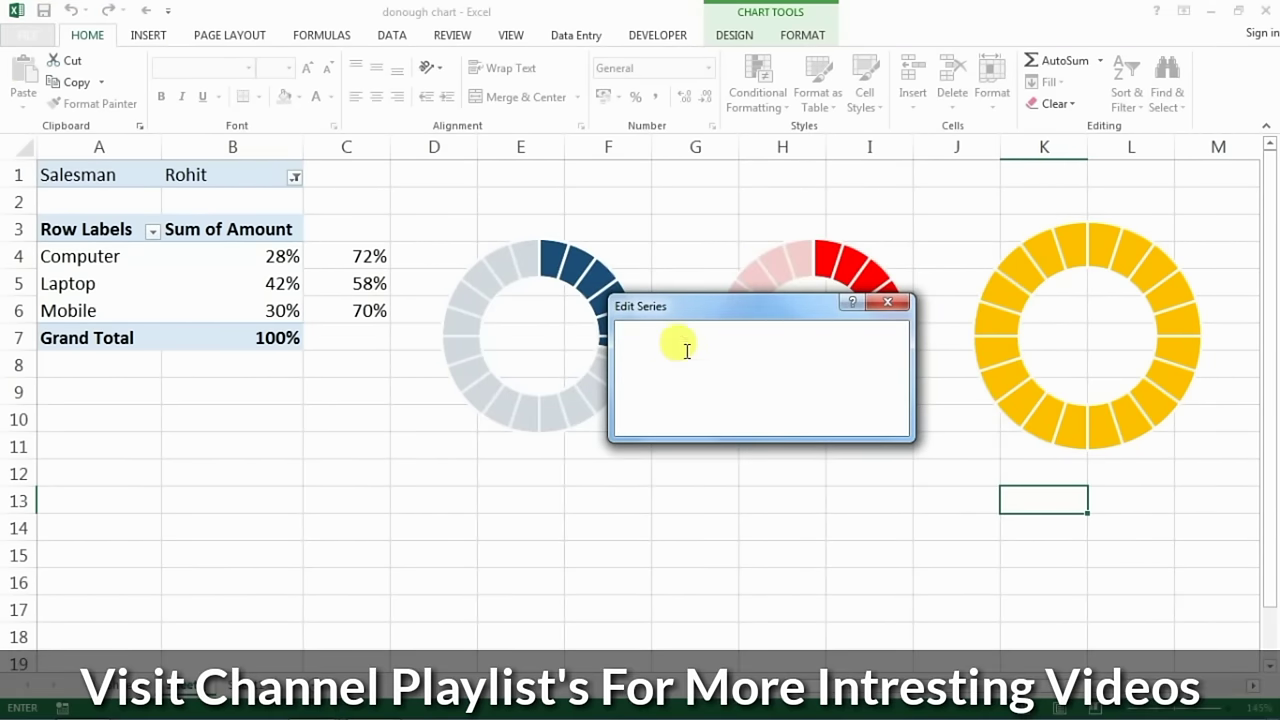
pyautogui.click(70, 311)
pyautogui.click(657, 392)
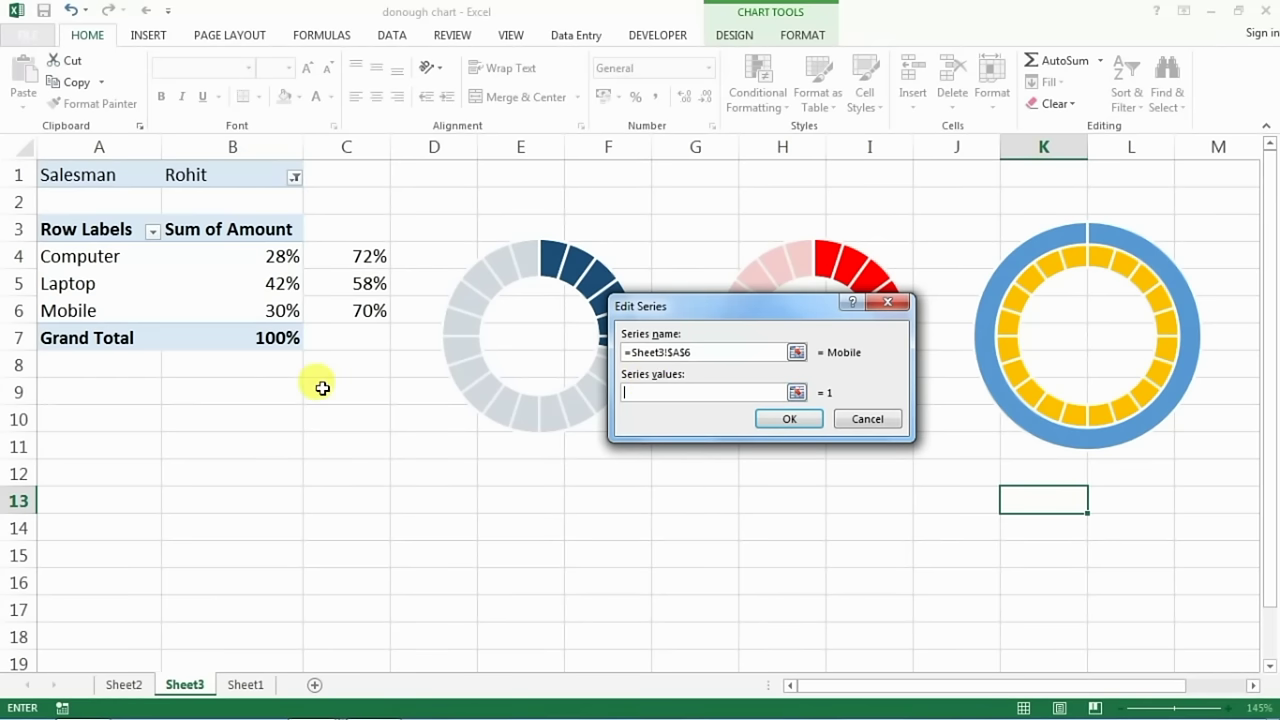
pyautogui.moveTo(223, 312); pyautogui.dragTo(360, 310)
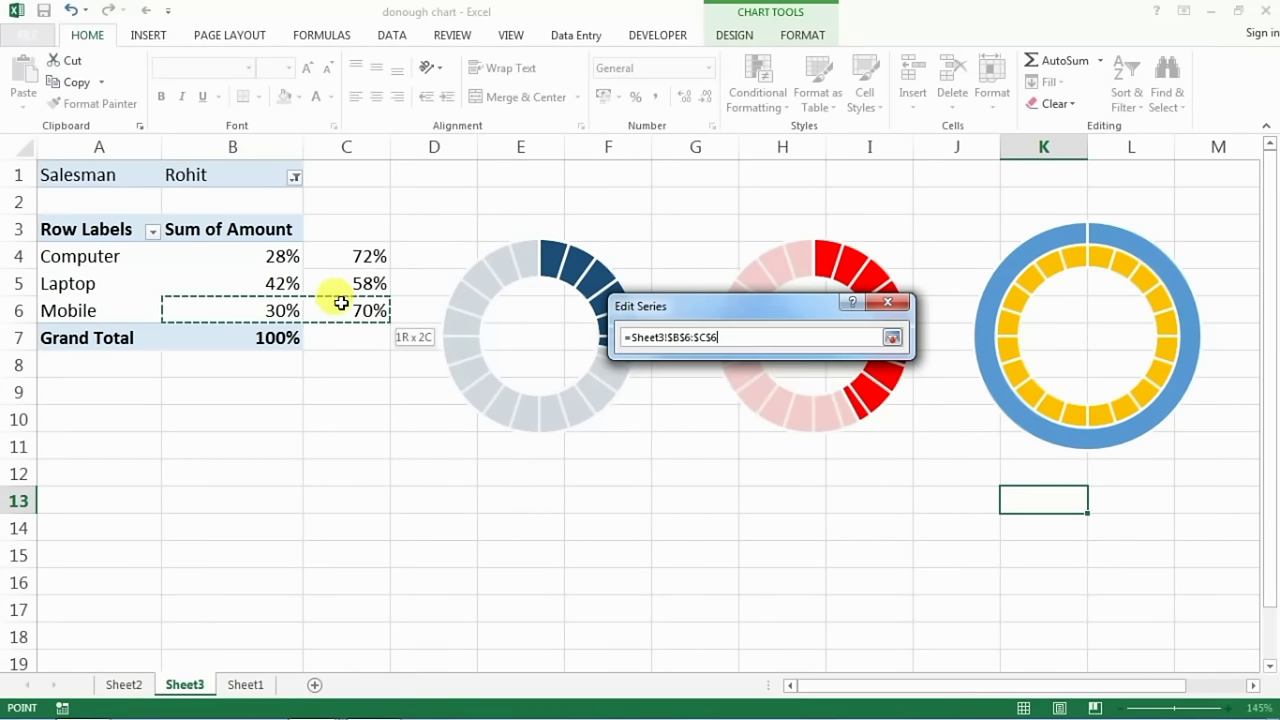
pyautogui.click(786, 419)
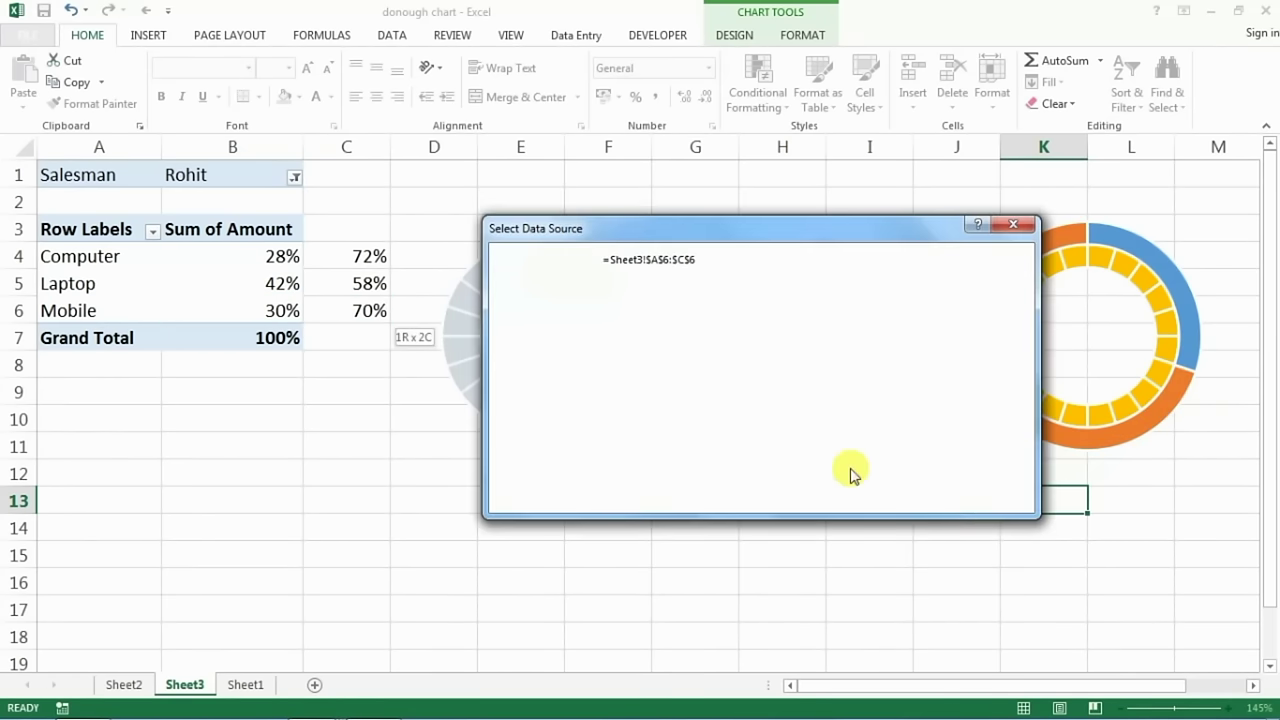
pyautogui.click(913, 497)
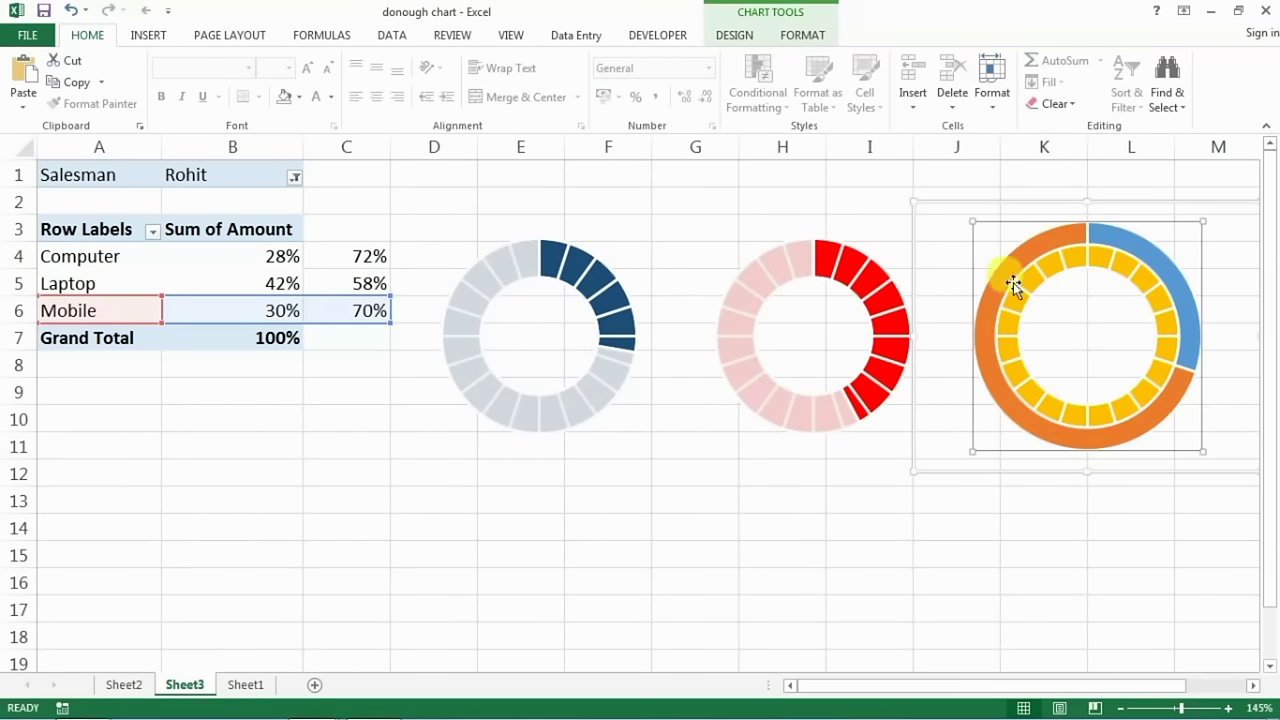
# Put the Mobile series on the secondary axis of the third doughnut
pyautogui.rightClick(1017, 418)
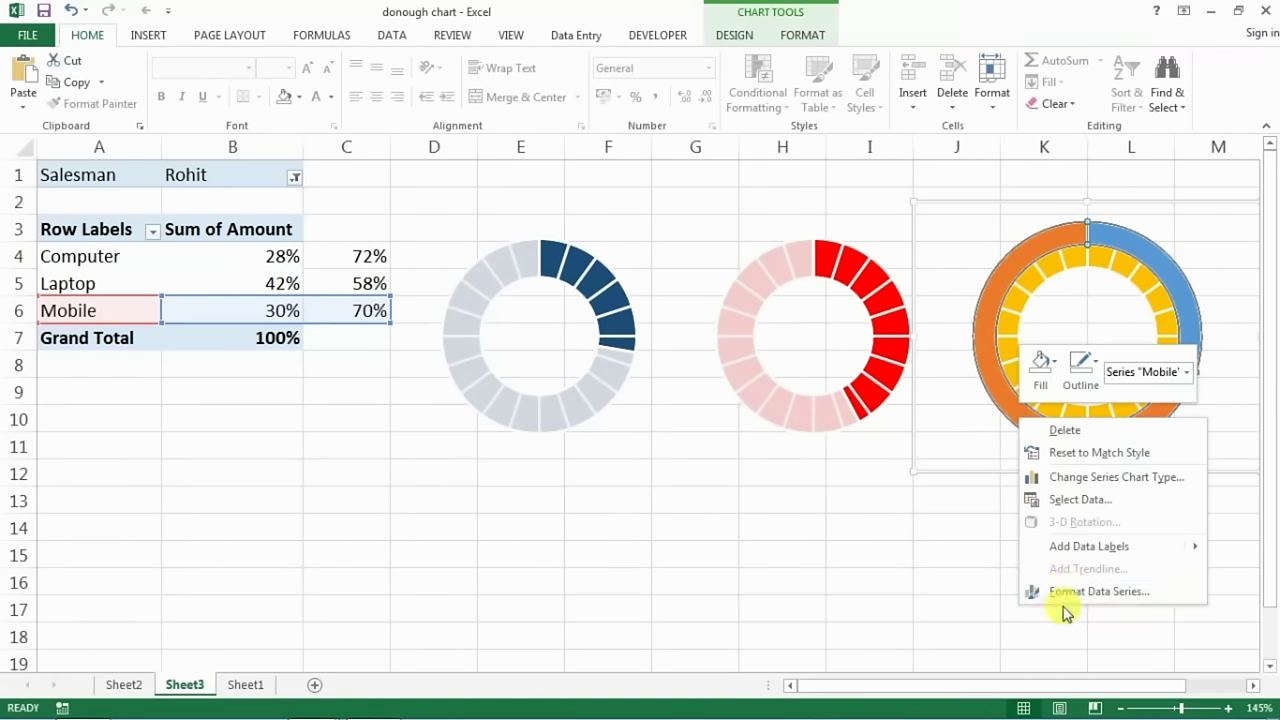
pyautogui.click(1107, 485)
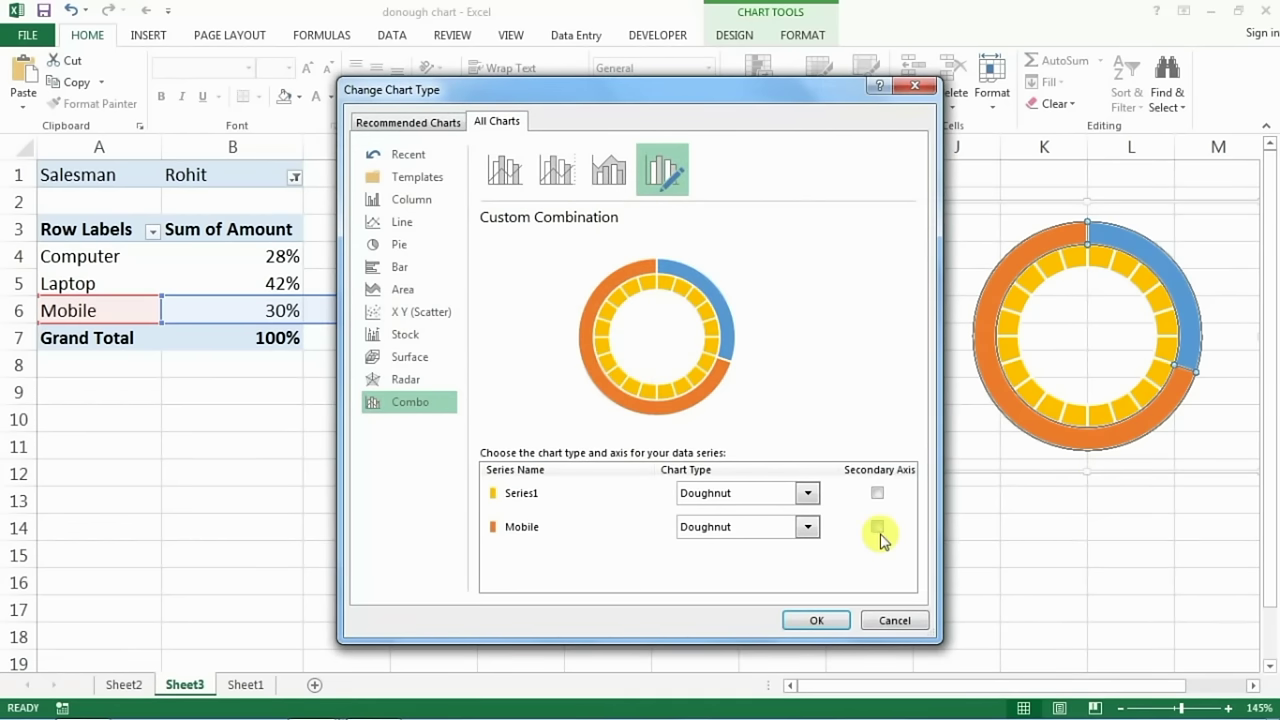
pyautogui.click(878, 528)
pyautogui.click(816, 620)
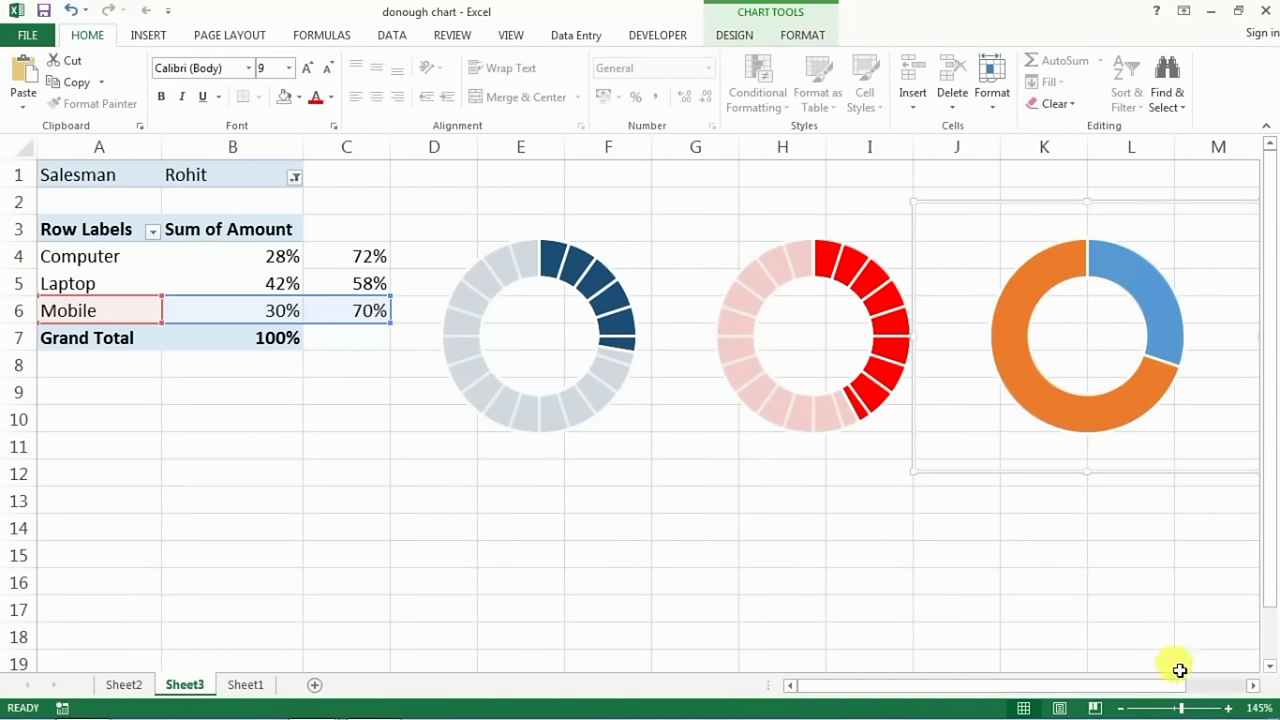
pyautogui.click(1253, 685)
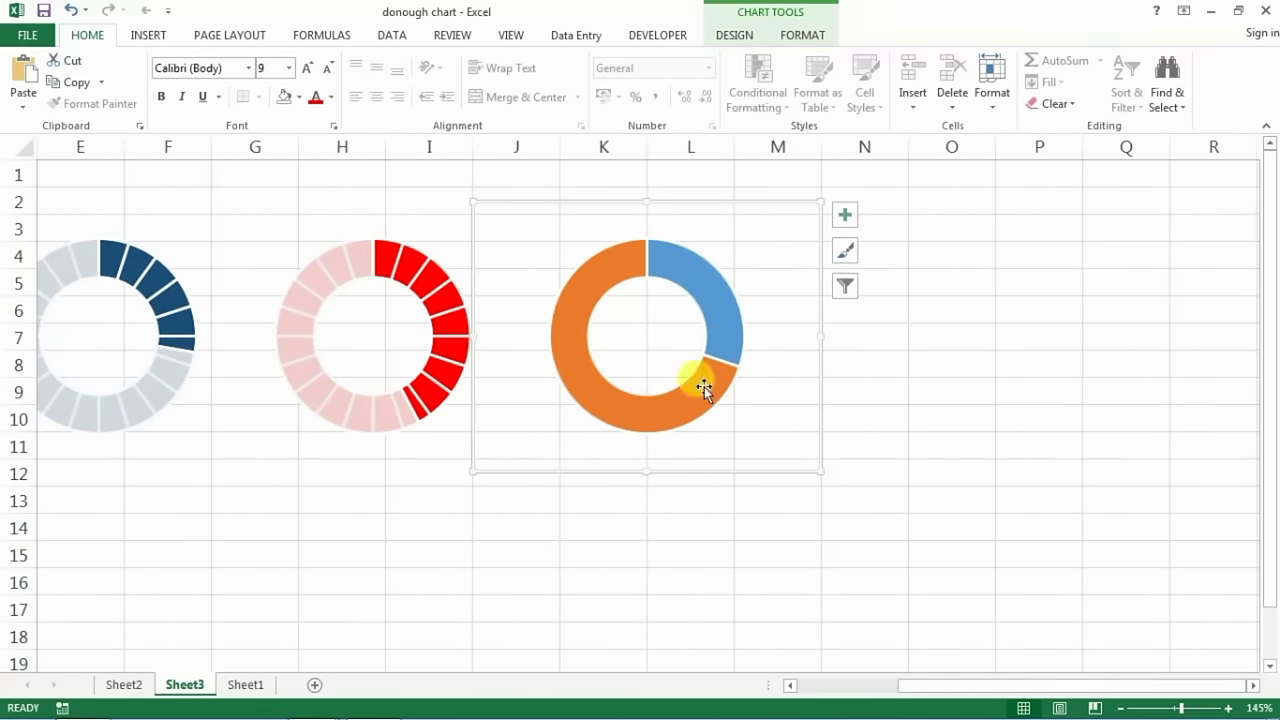
# Open Format Data Point for the blue Mobile slice
pyautogui.click(703, 294)
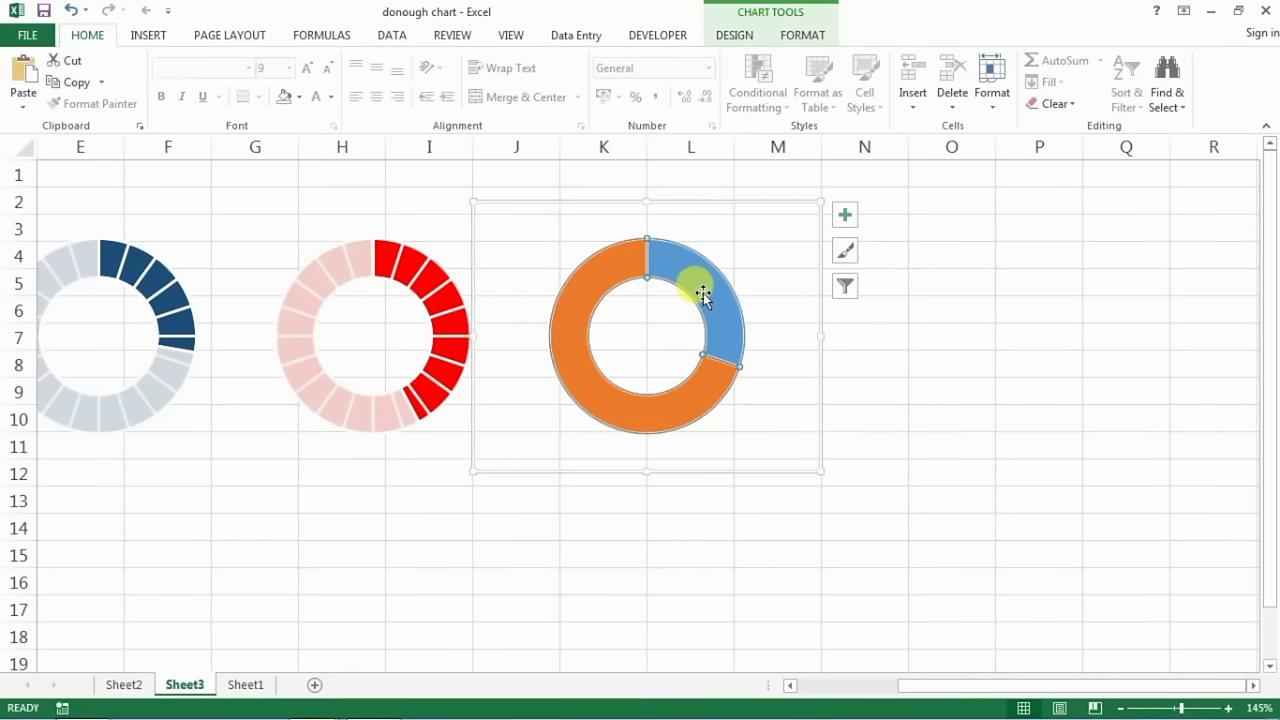
pyautogui.click(703, 294)
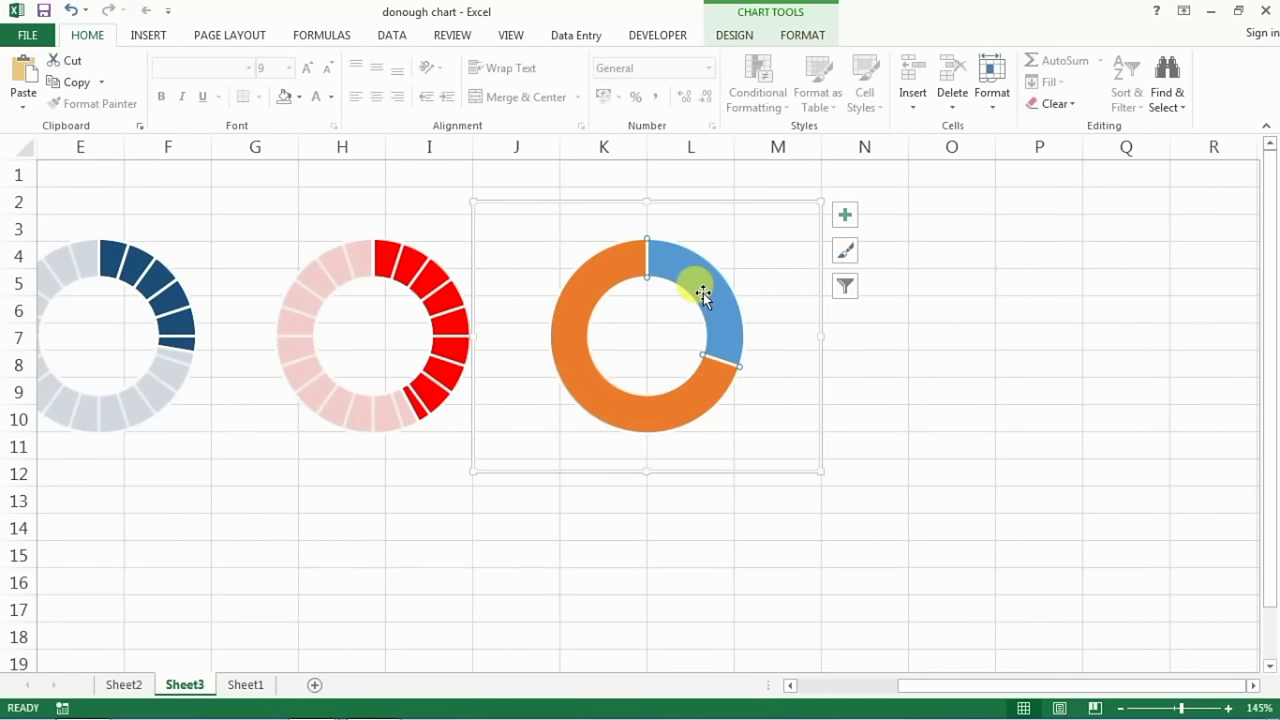
pyautogui.rightClick(703, 293)
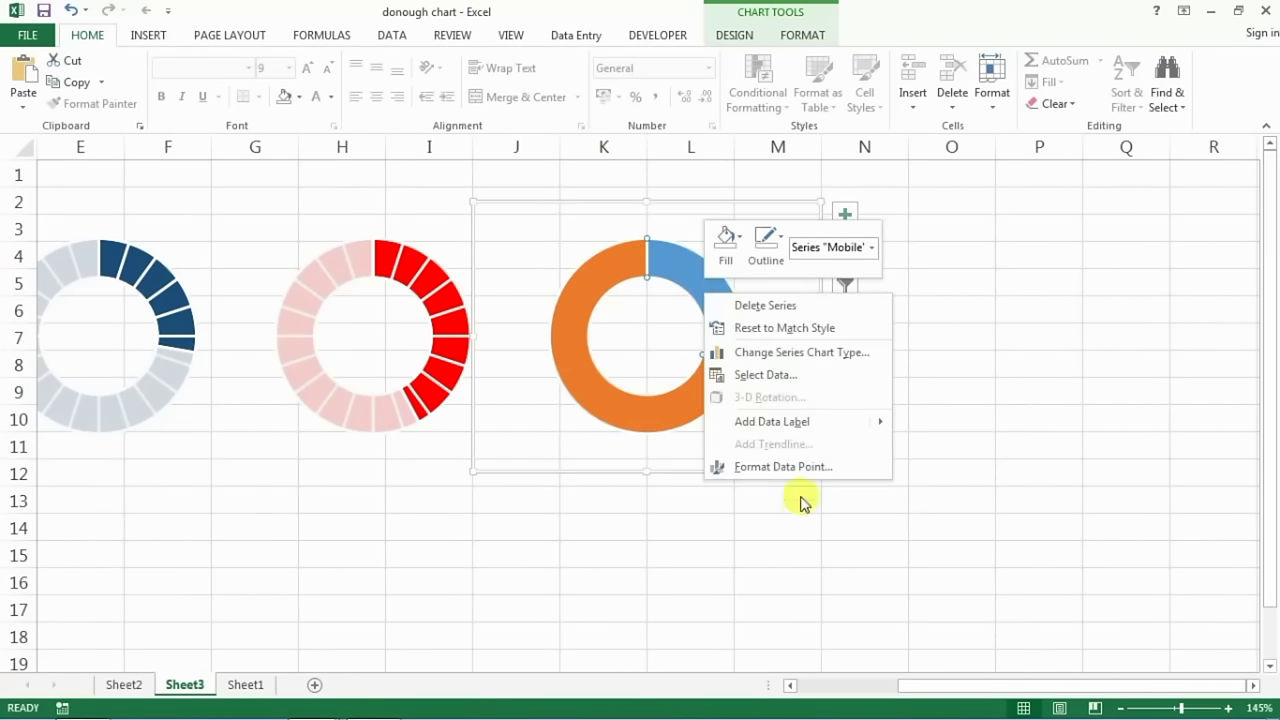
pyautogui.click(825, 468)
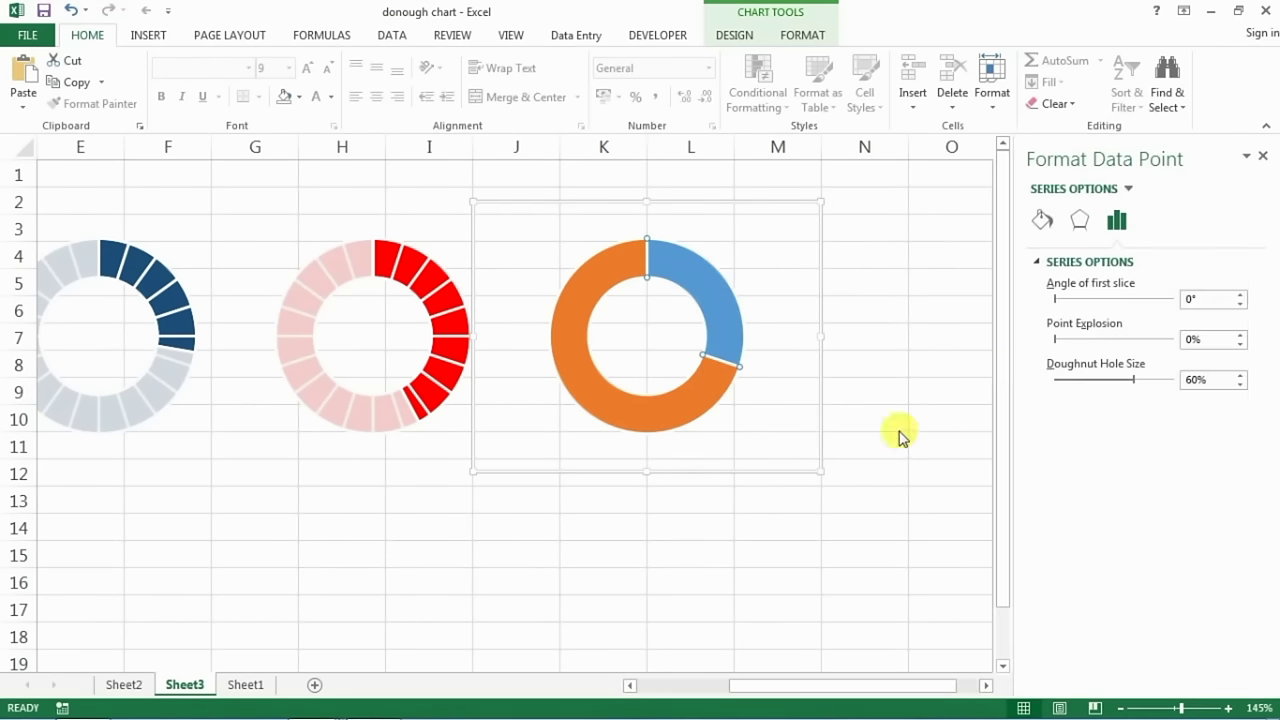
# Set the blue Mobile slice to No fill and give the orange slice a pale solid fill
pyautogui.click(1043, 221)
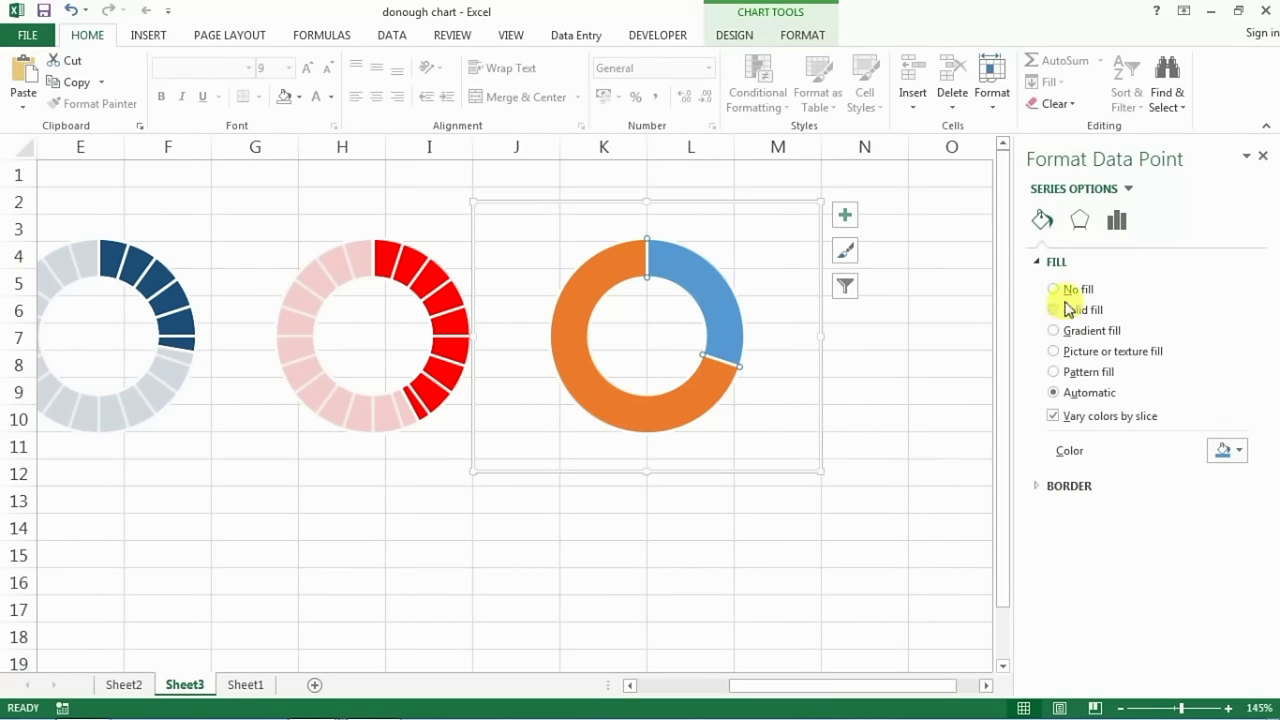
pyautogui.click(1055, 289)
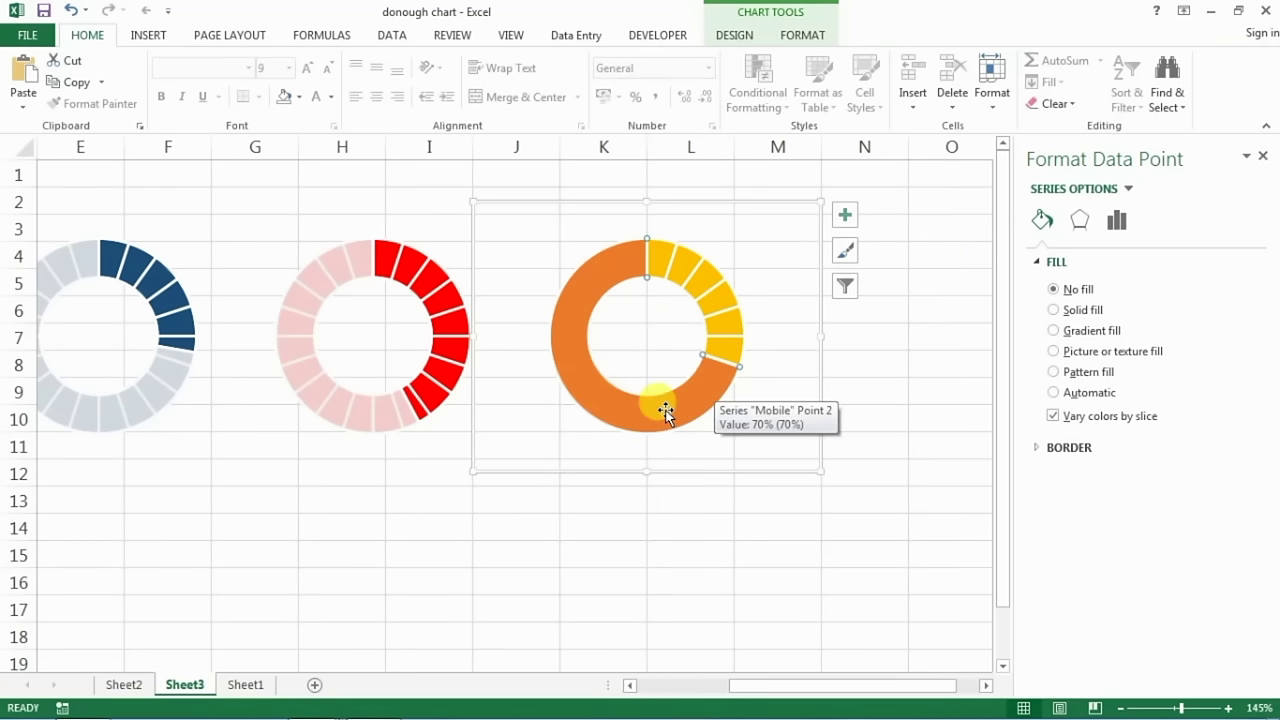
pyautogui.click(586, 363)
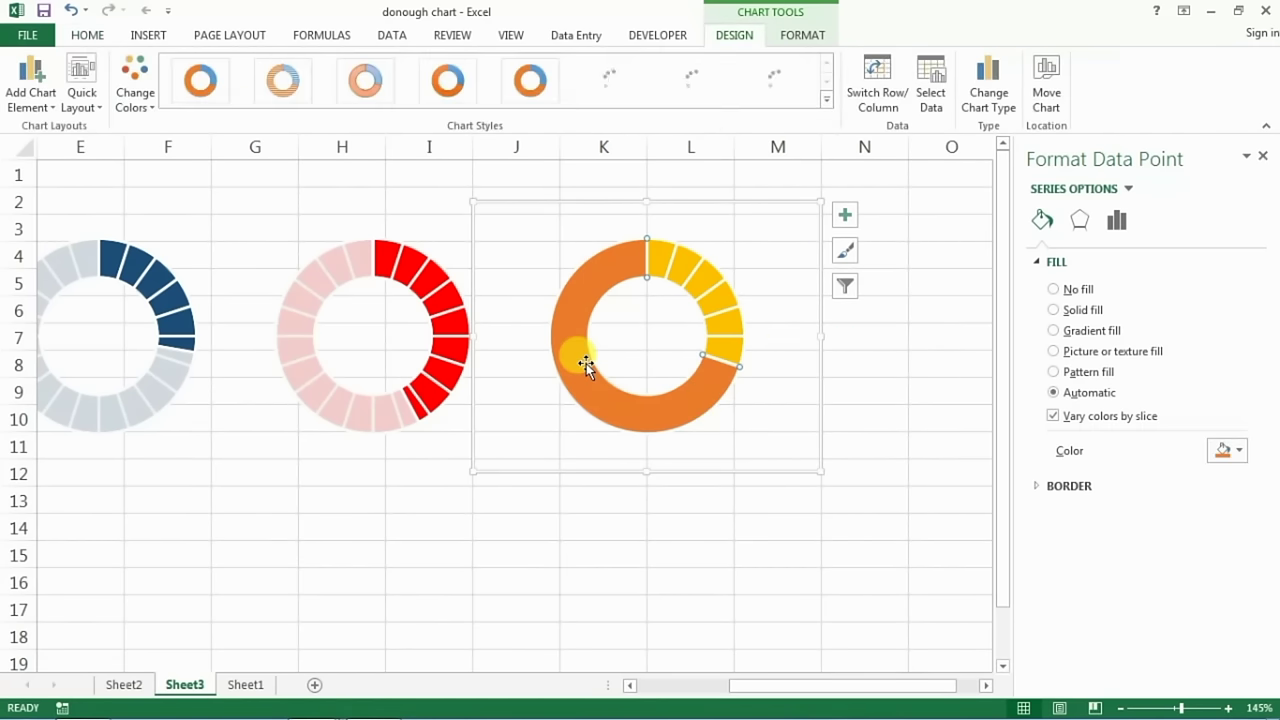
pyautogui.click(1066, 312)
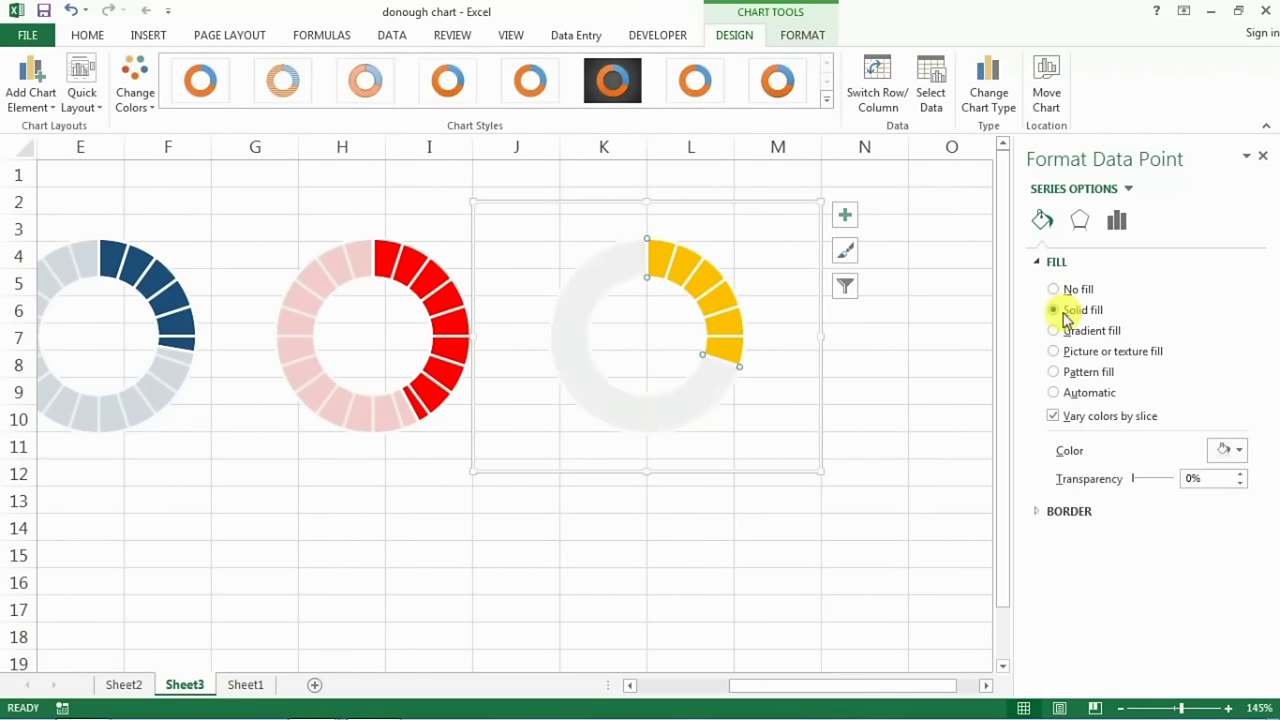
pyautogui.click(1238, 455)
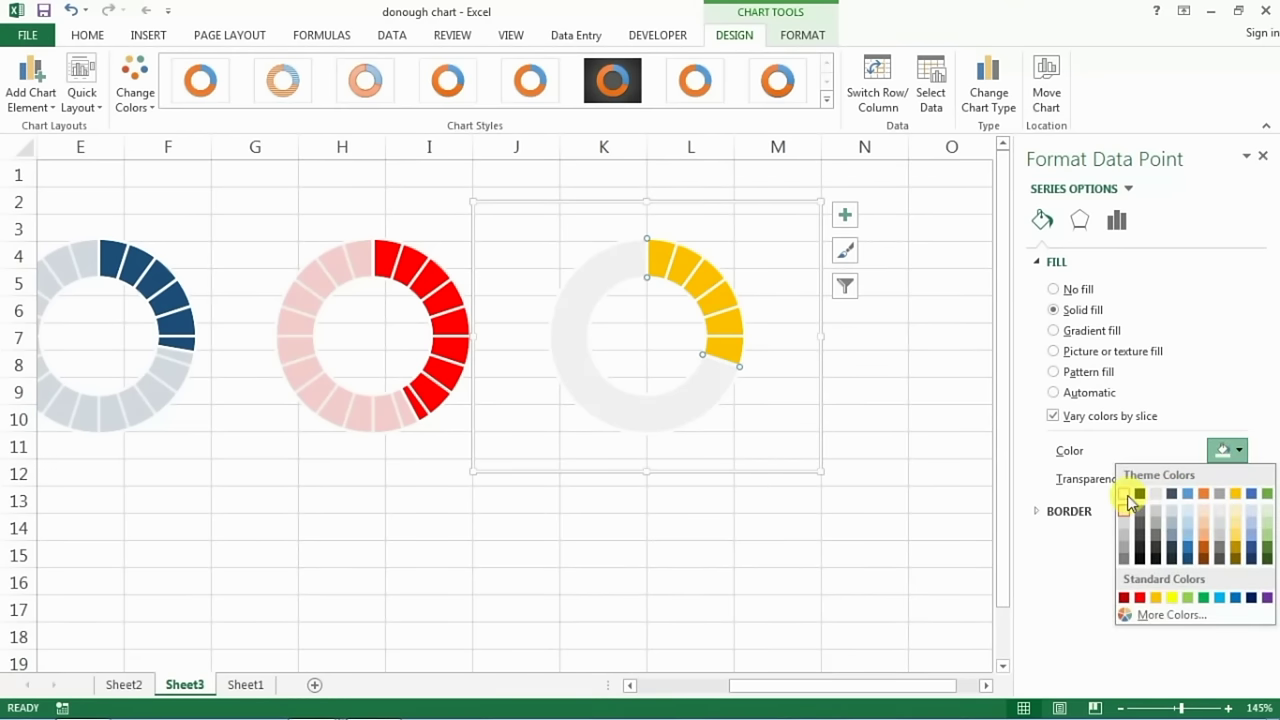
pyautogui.click(1125, 494)
pyautogui.click(1238, 452)
pyautogui.click(1120, 512)
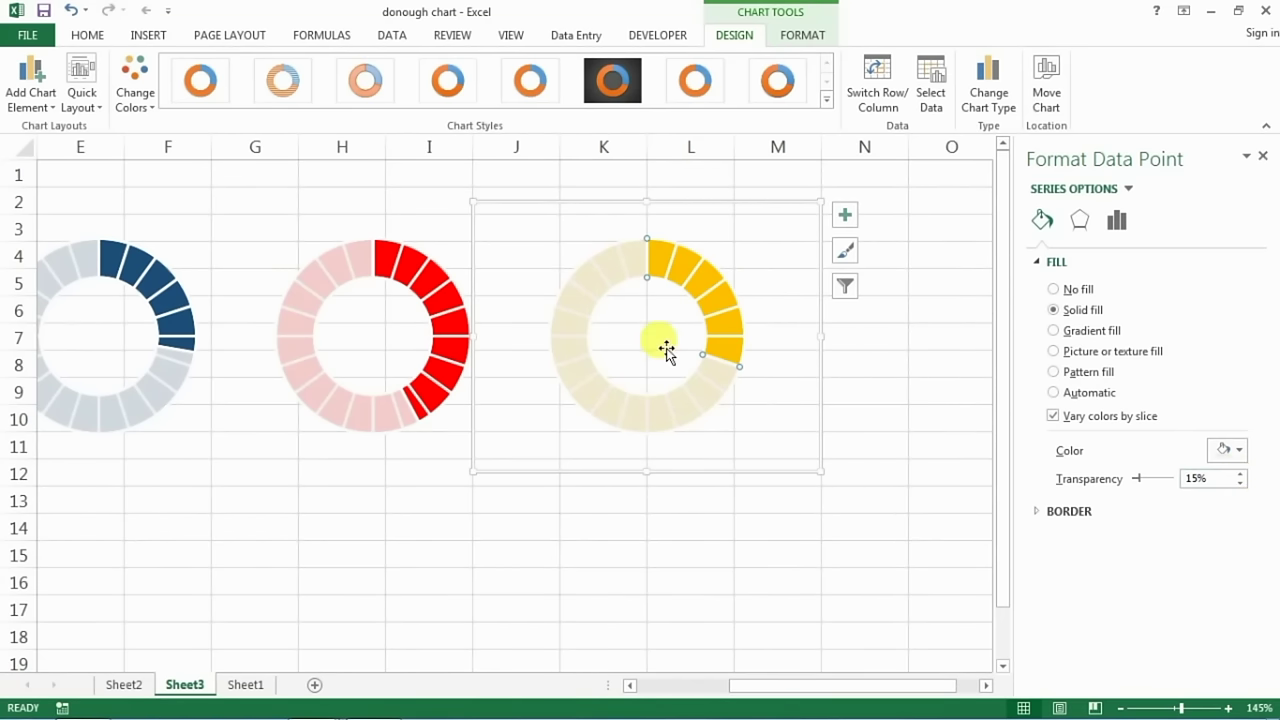
# Close the format pane and move back left to the pivot table
pyautogui.click(1262, 160)
pyautogui.click(912, 494)
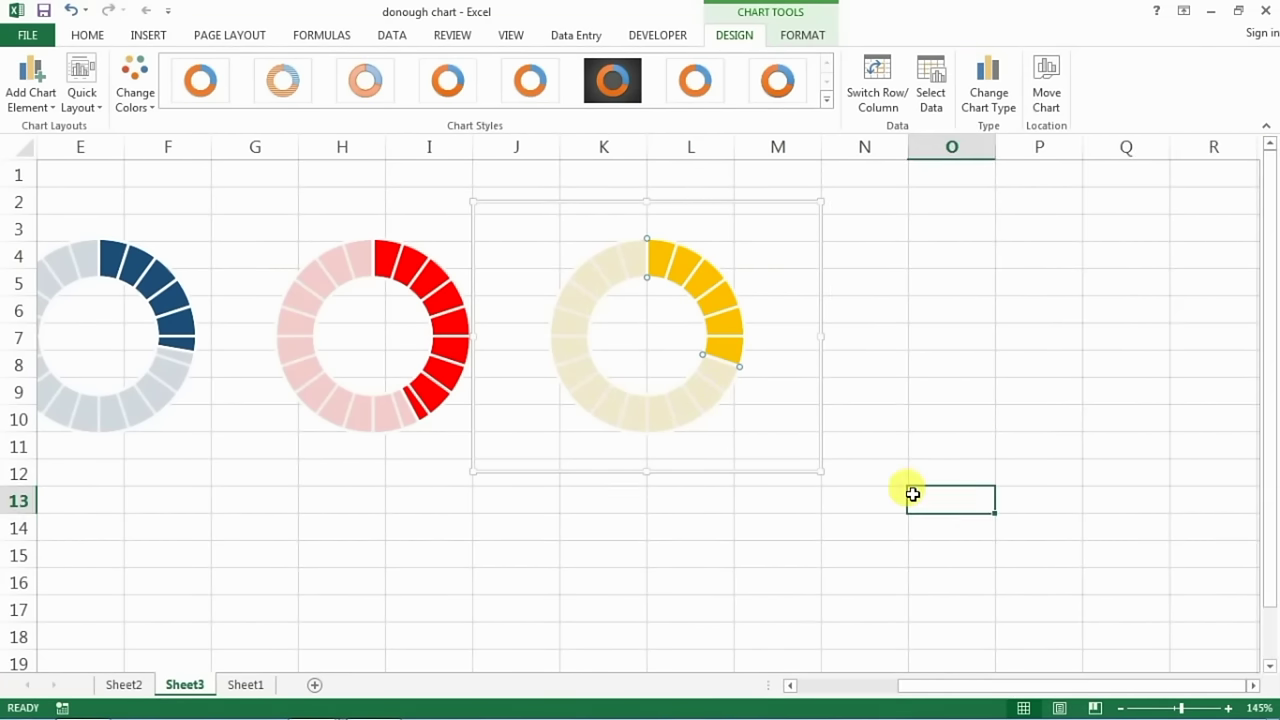
pyautogui.press('Left')
pyautogui.press('Left')
pyautogui.press('Left')
pyautogui.press('Left')
pyautogui.press('Left')
pyautogui.press('Left')
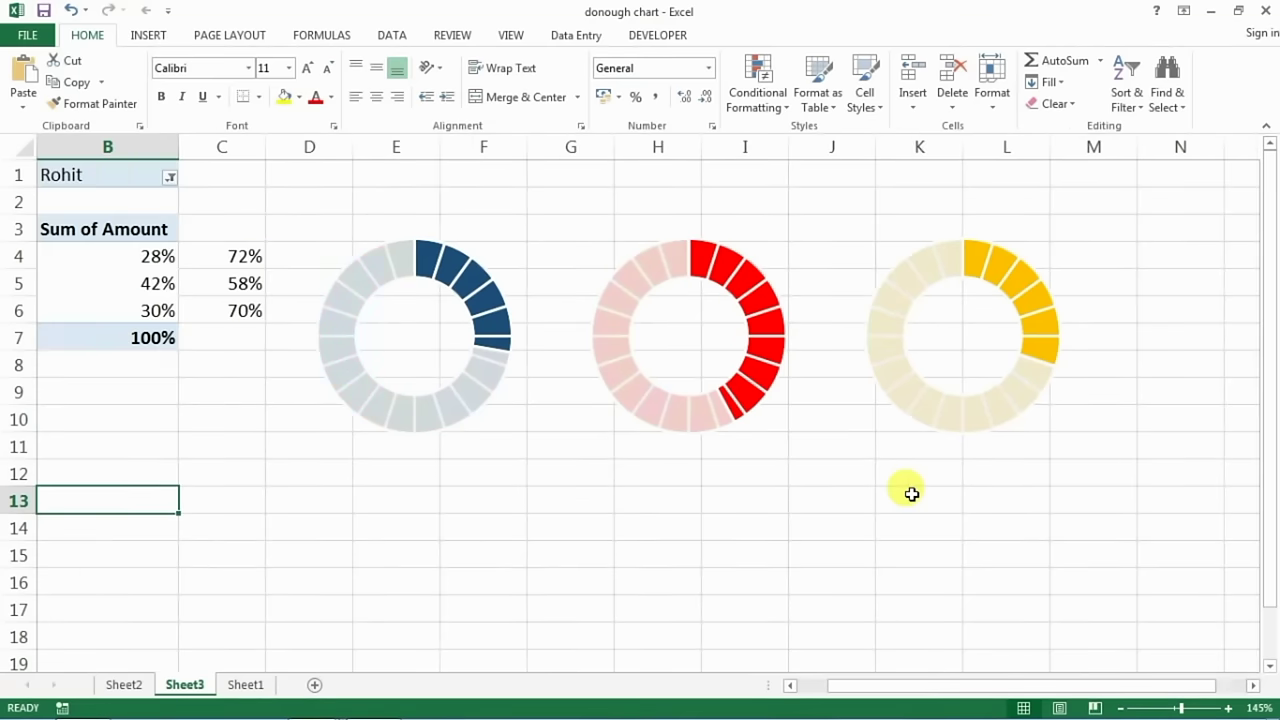
# Cycle the Salesman filter through several salesmen, finishing on the second name in the list
pyautogui.click(262, 283)
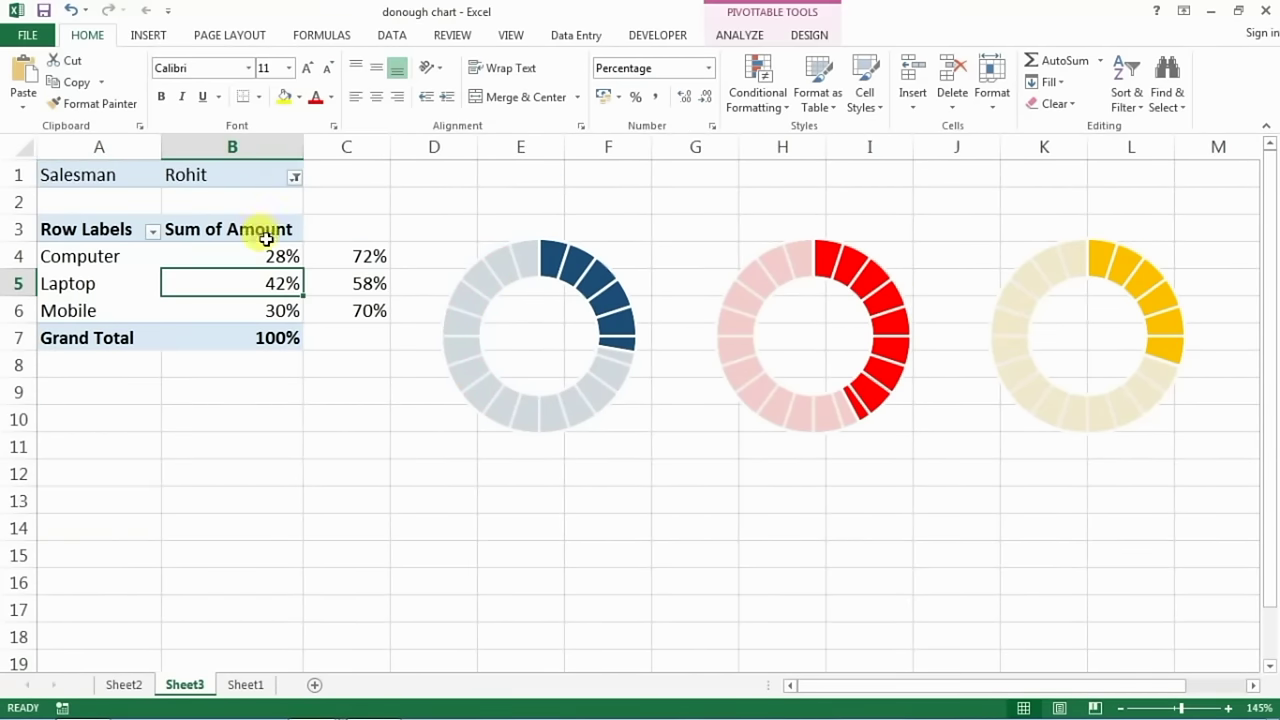
pyautogui.click(295, 176)
pyautogui.click(117, 296)
pyautogui.click(177, 417)
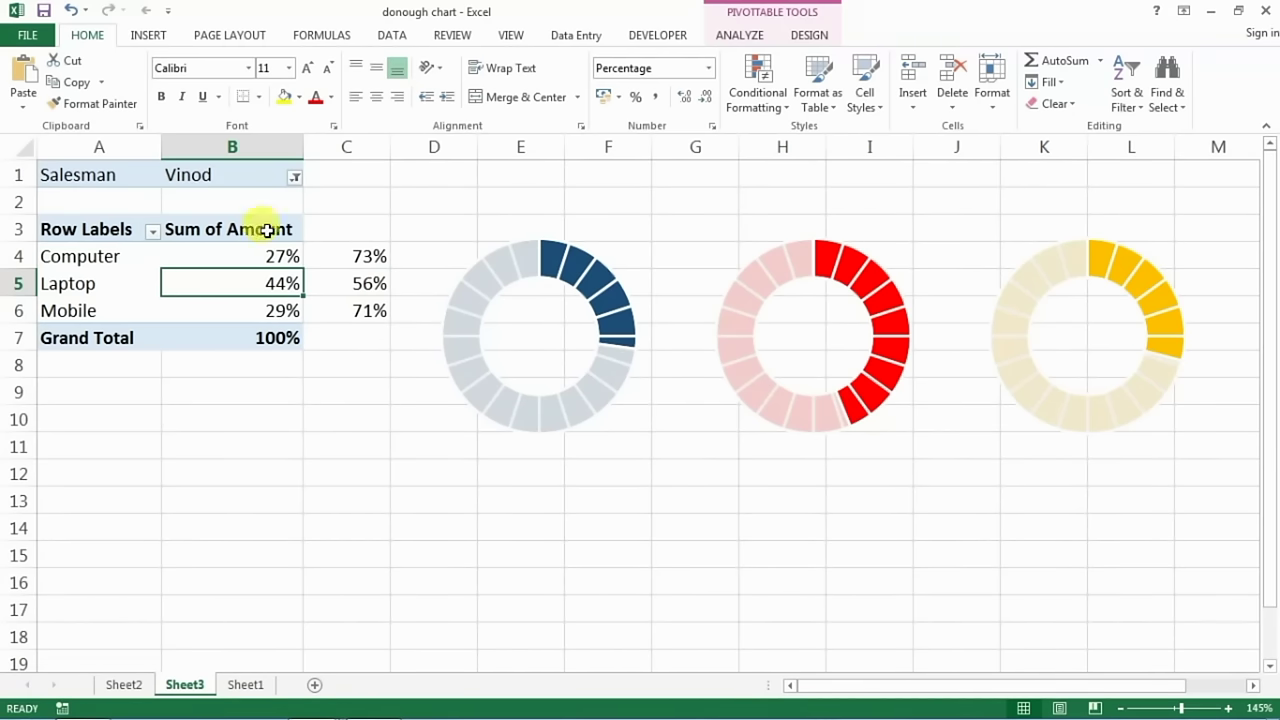
pyautogui.click(295, 175)
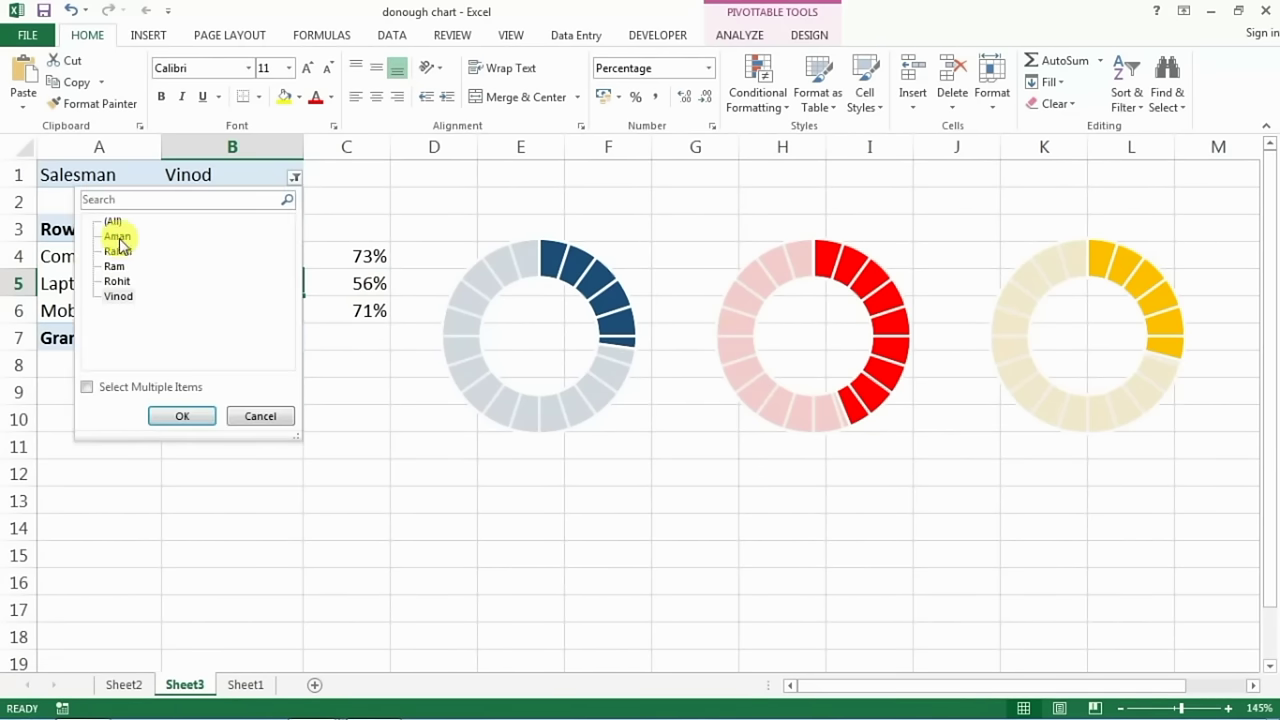
pyautogui.click(169, 418)
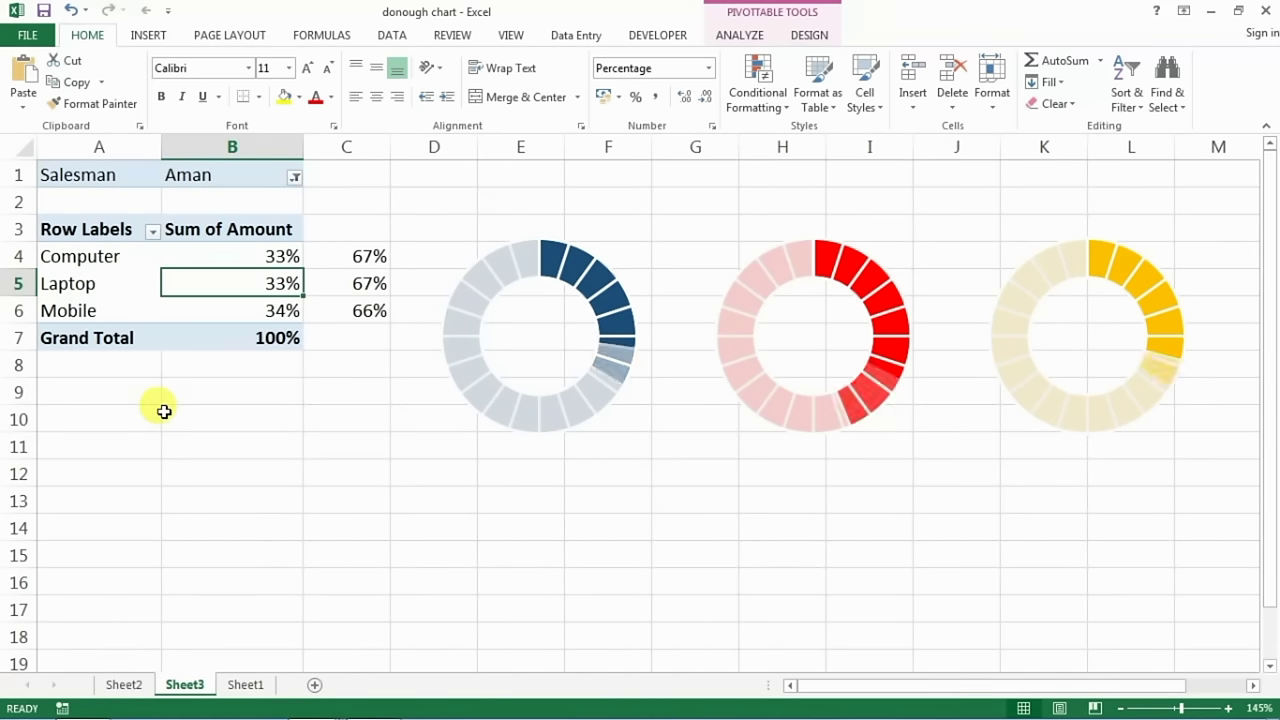
pyautogui.click(295, 180)
pyautogui.click(117, 252)
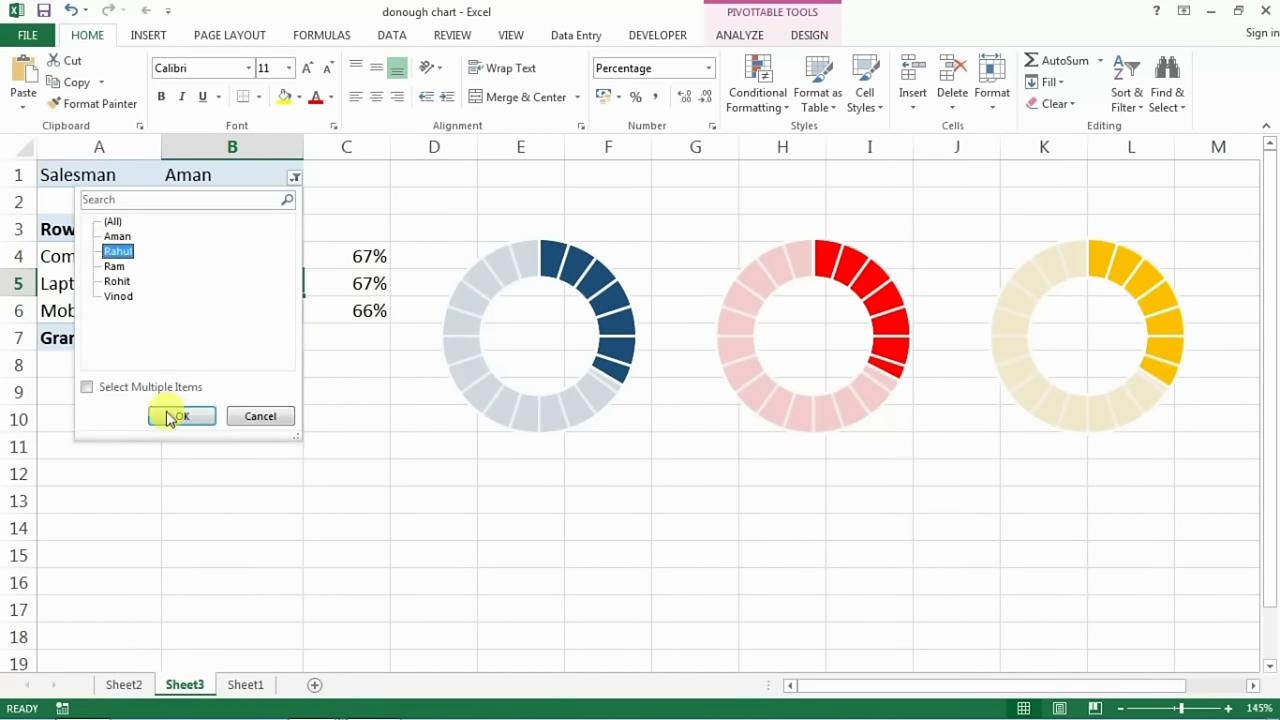
pyautogui.click(182, 416)
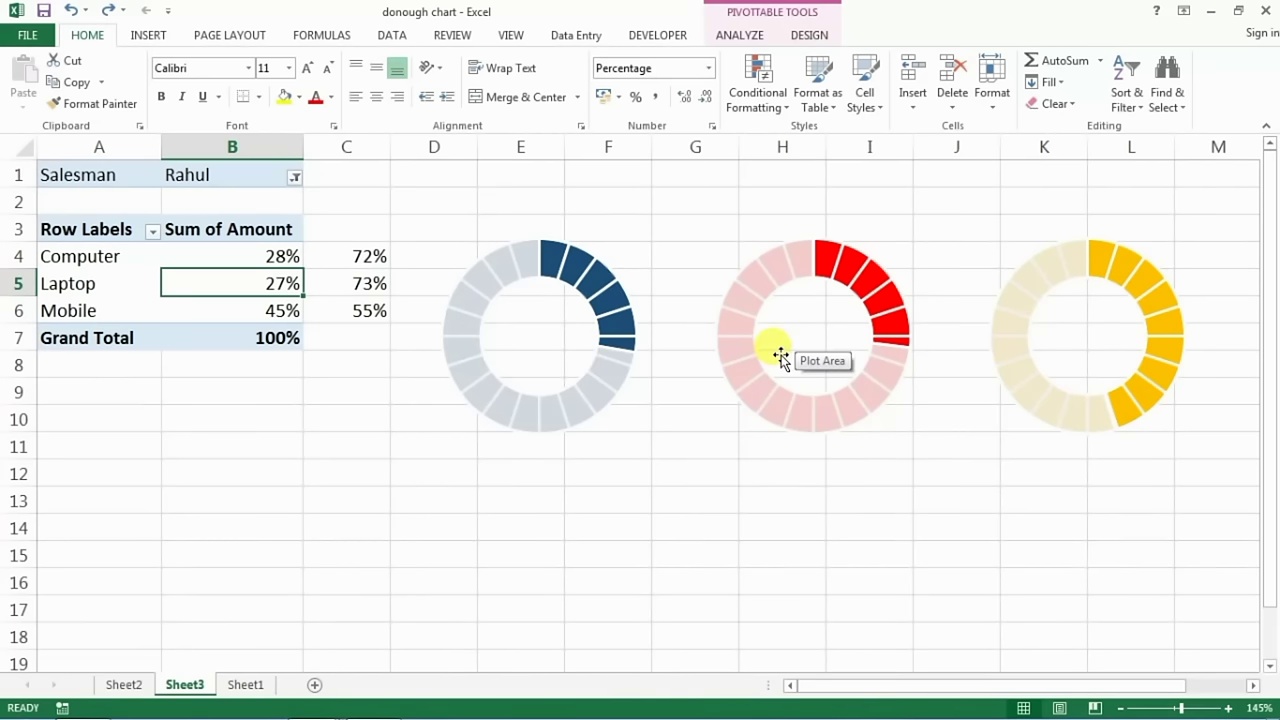
# Draw a text box from the Insert ribbon just below the blue doughnut
pyautogui.click(216, 481)
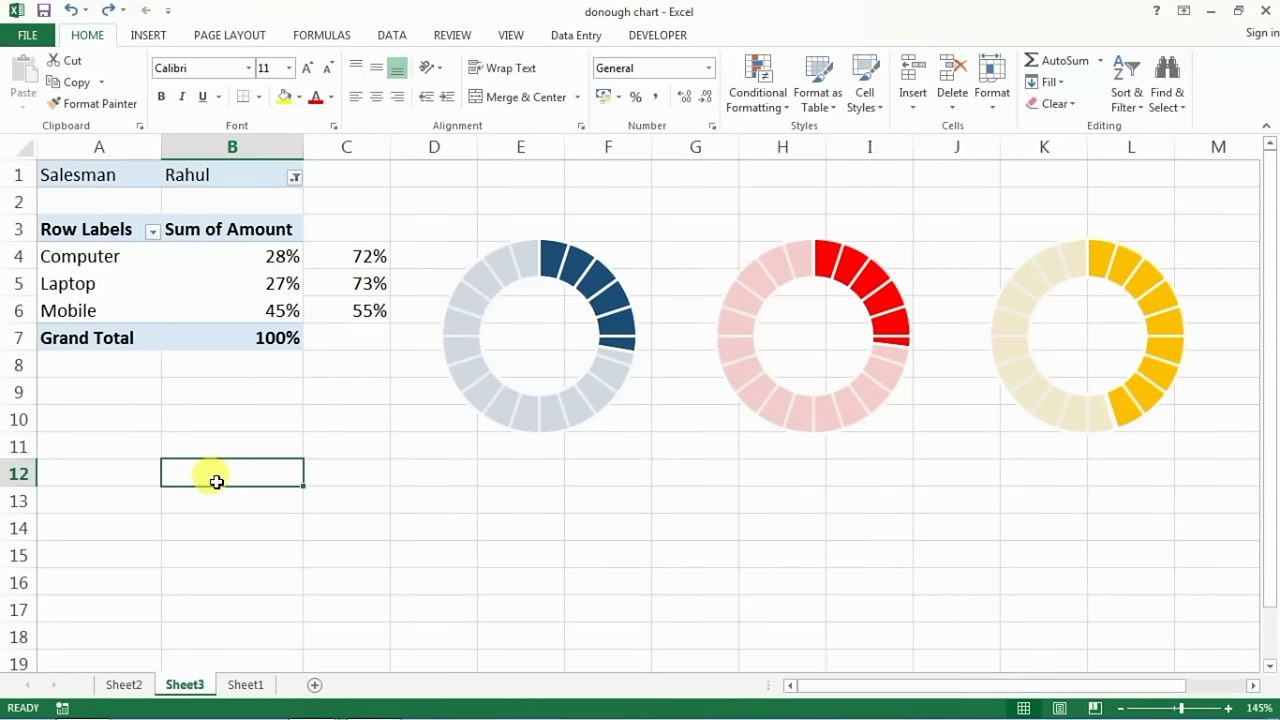
pyautogui.click(145, 36)
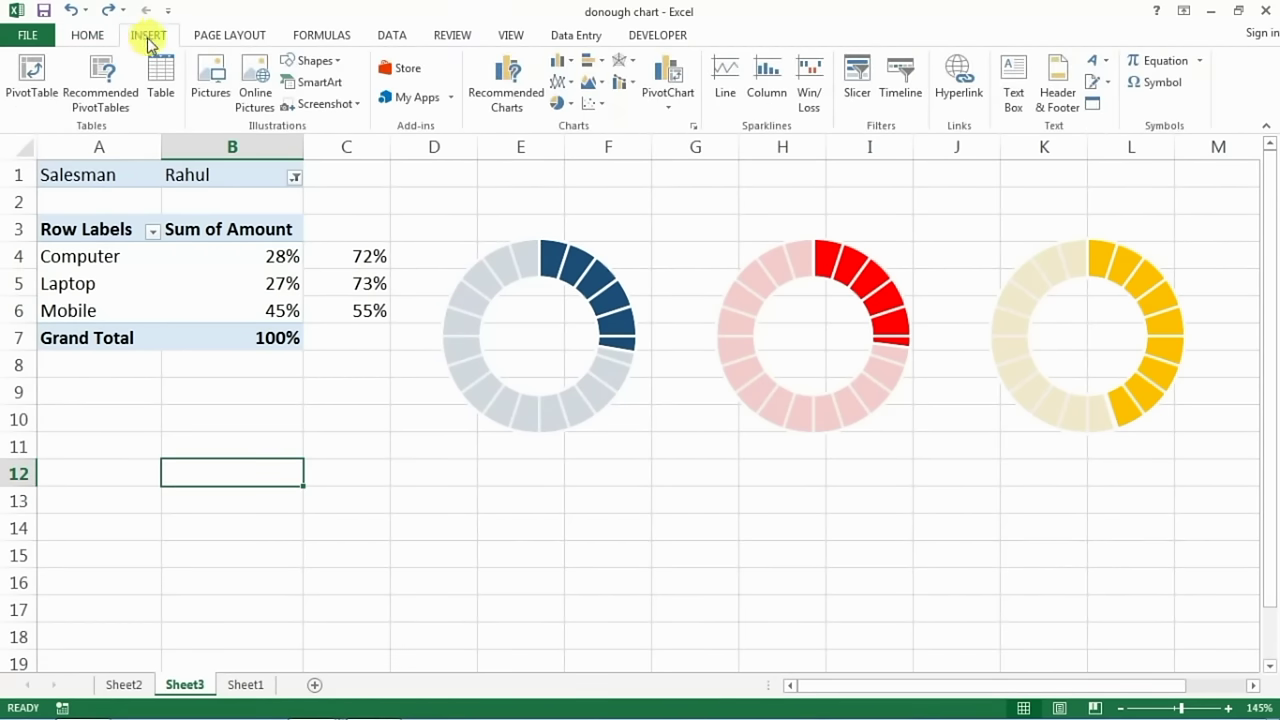
pyautogui.click(1013, 85)
pyautogui.moveTo(462, 470); pyautogui.dragTo(588, 540)
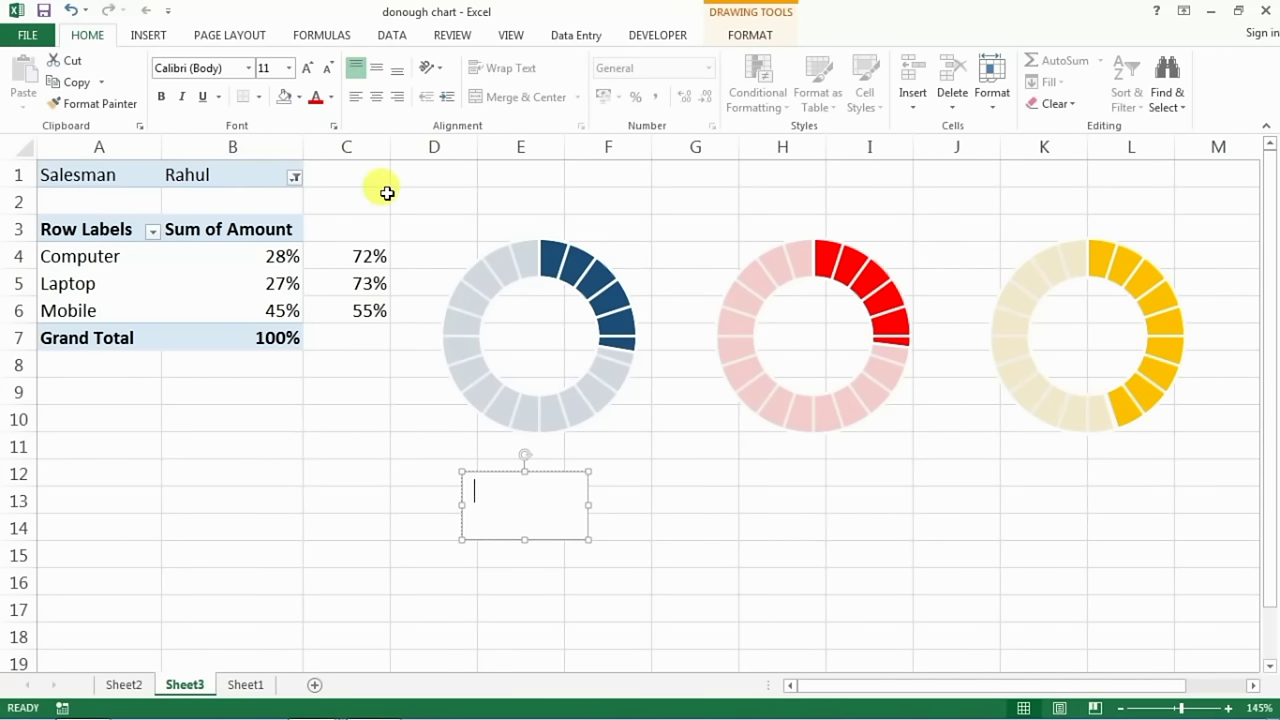
# Turn on the formula bar and link the text box to cell B4
pyautogui.click(508, 40)
pyautogui.click(294, 74)
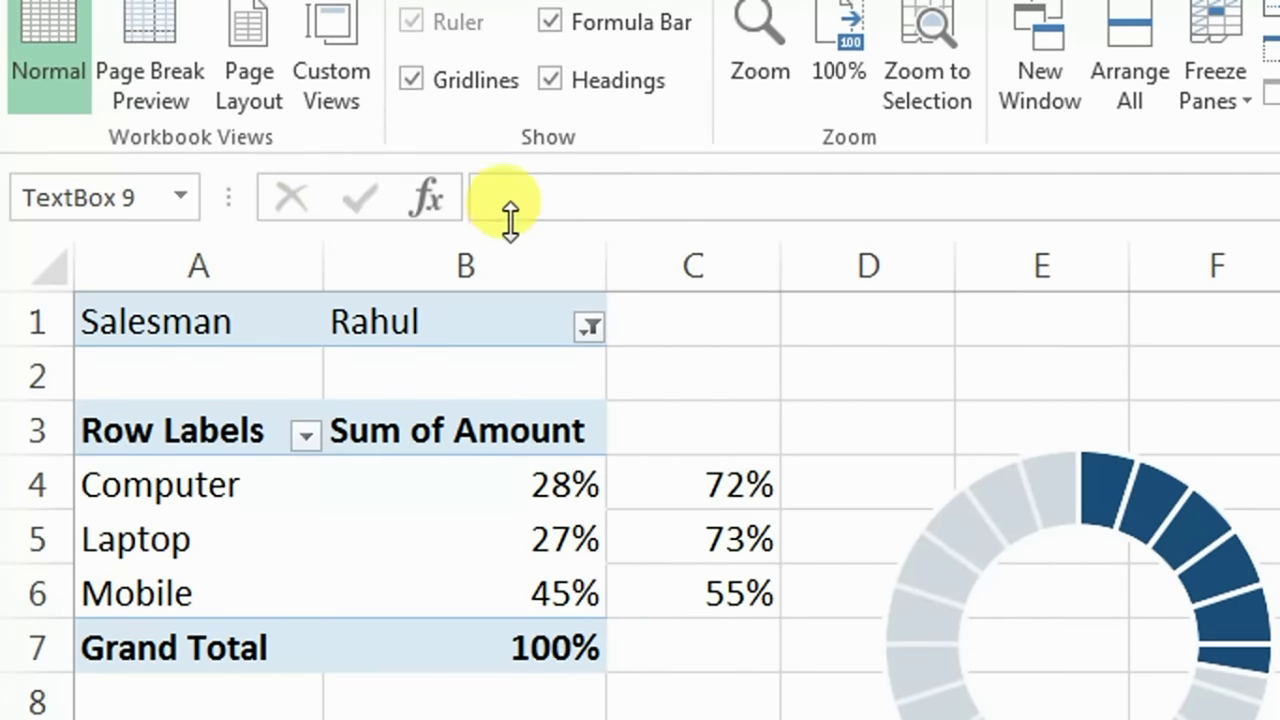
pyautogui.click(526, 207)
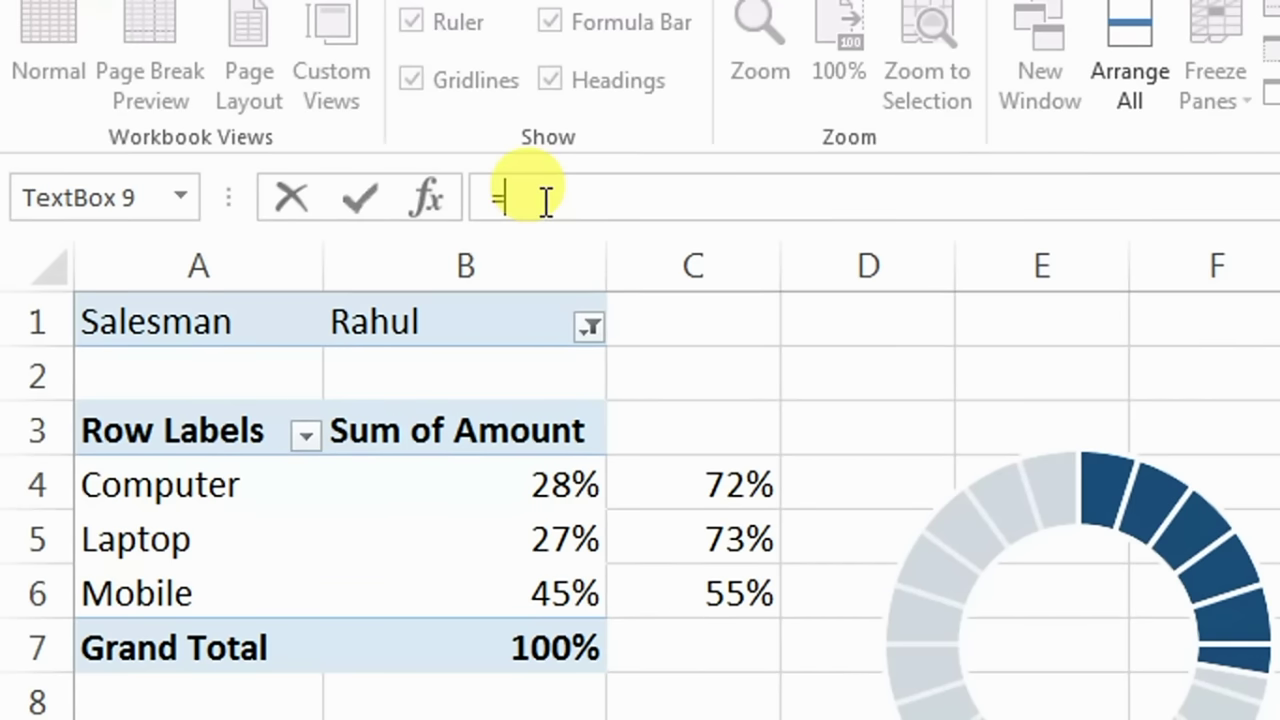
pyautogui.write('b4')
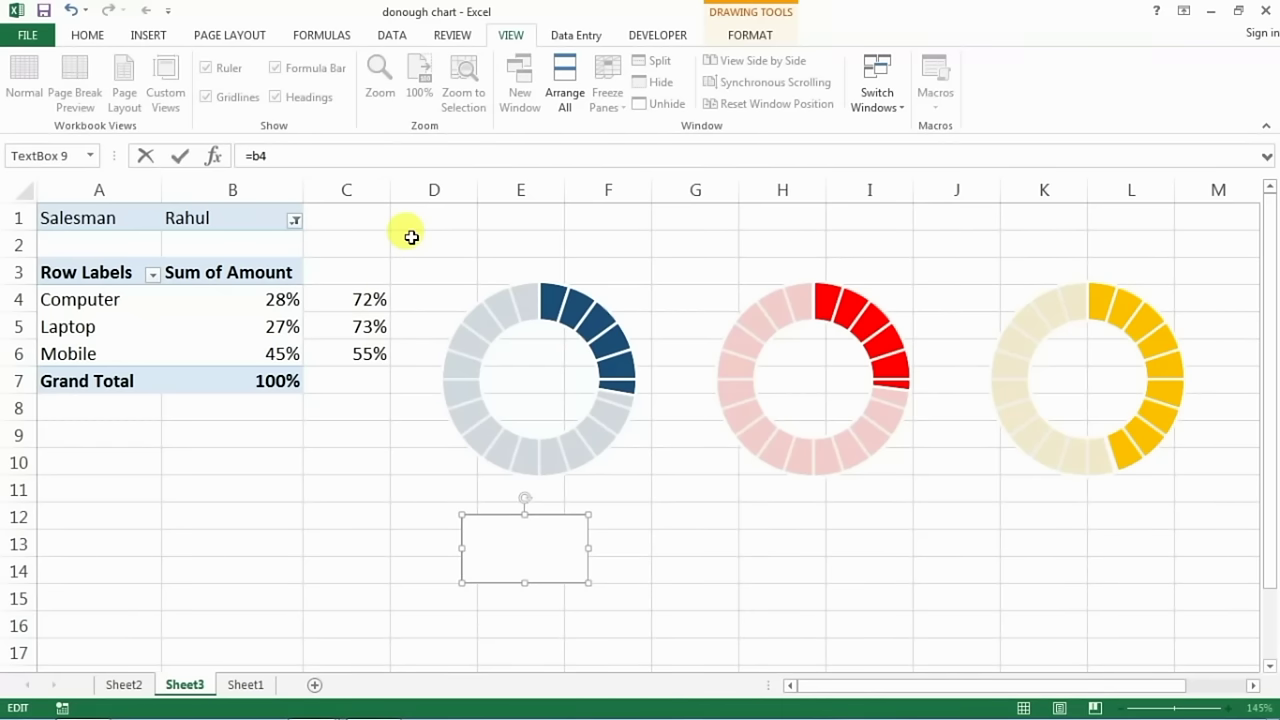
pyautogui.press('Return')
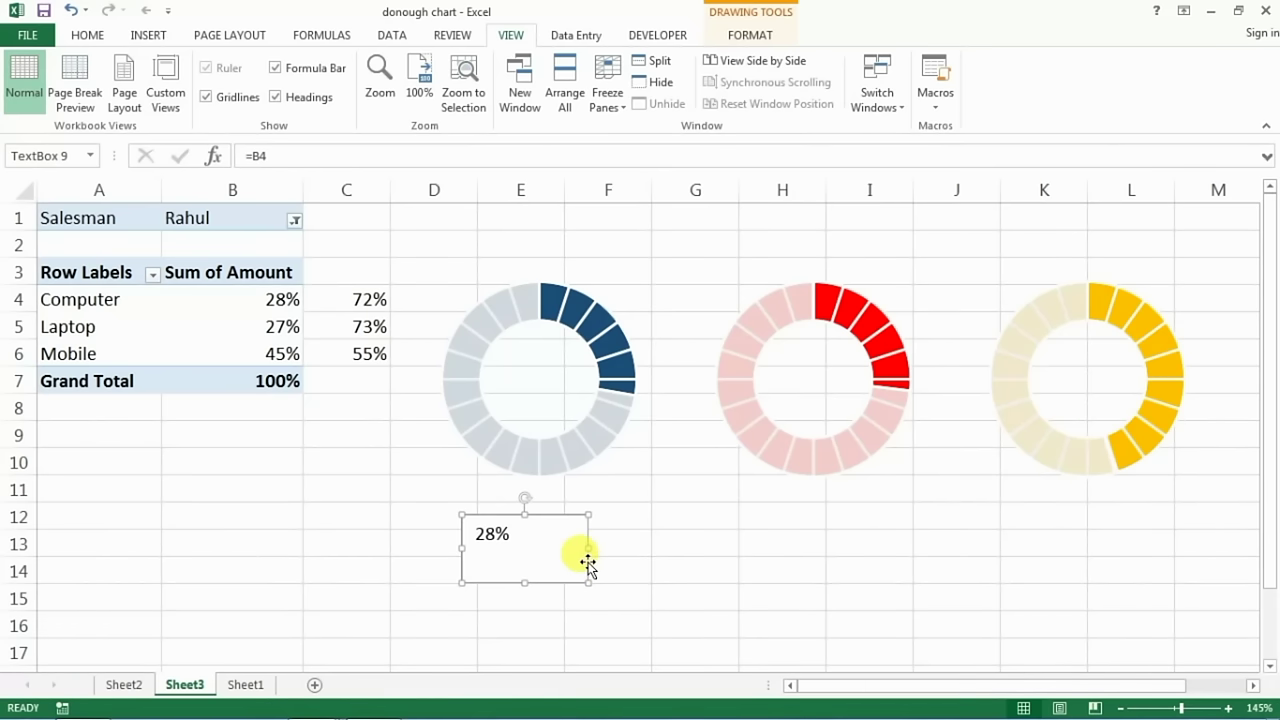
# Paste copies of the linked text box under the red and yellow doughnuts
pyautogui.click(745, 540)
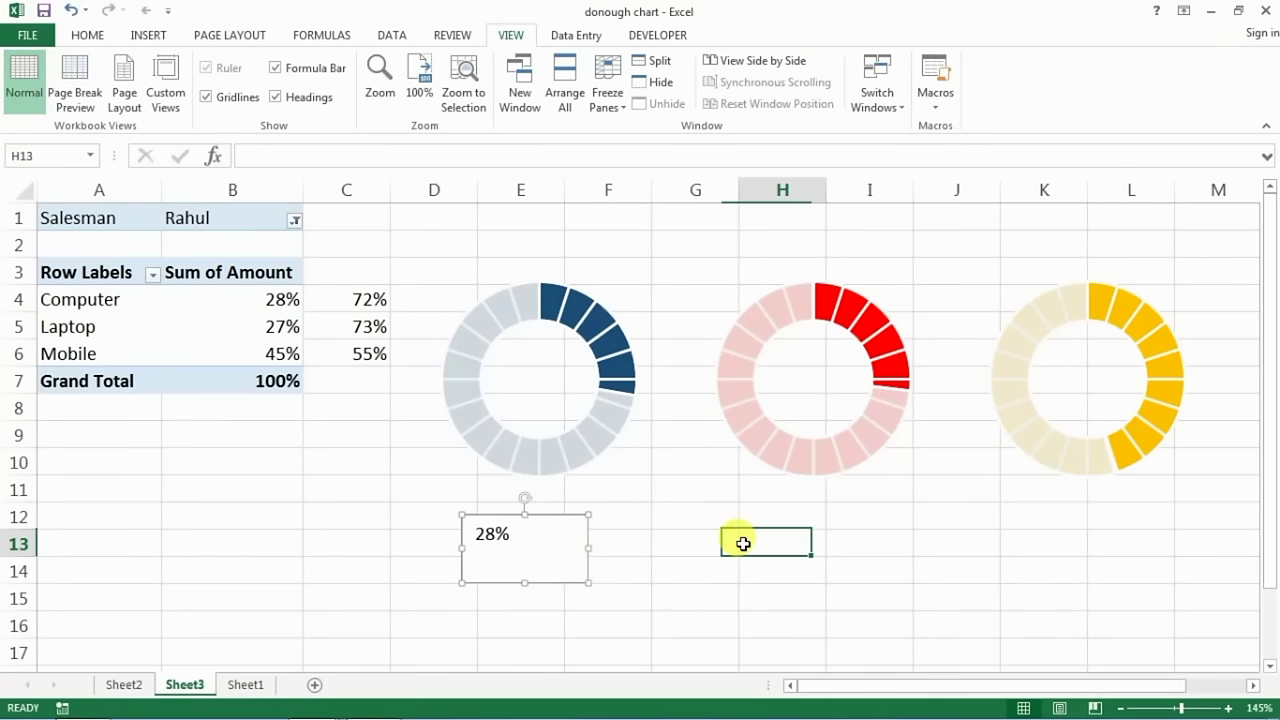
pyautogui.hotkey('ctrl', 'v')
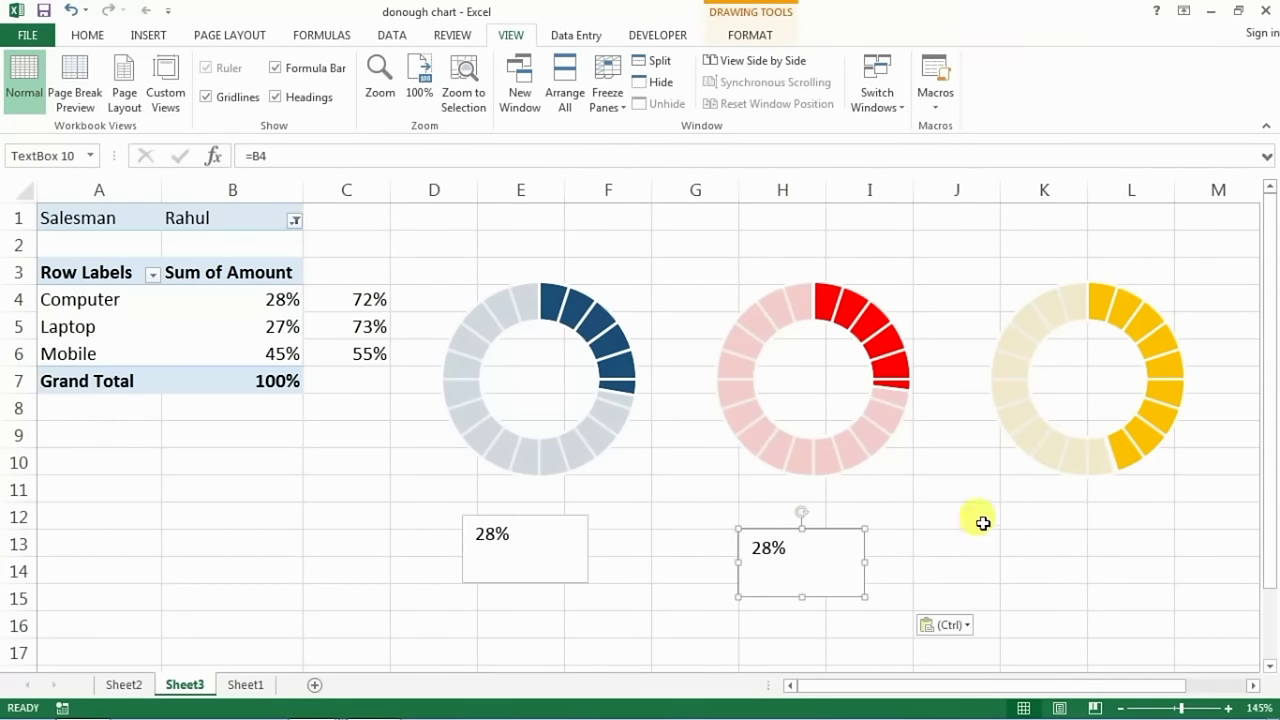
pyautogui.click(1055, 524)
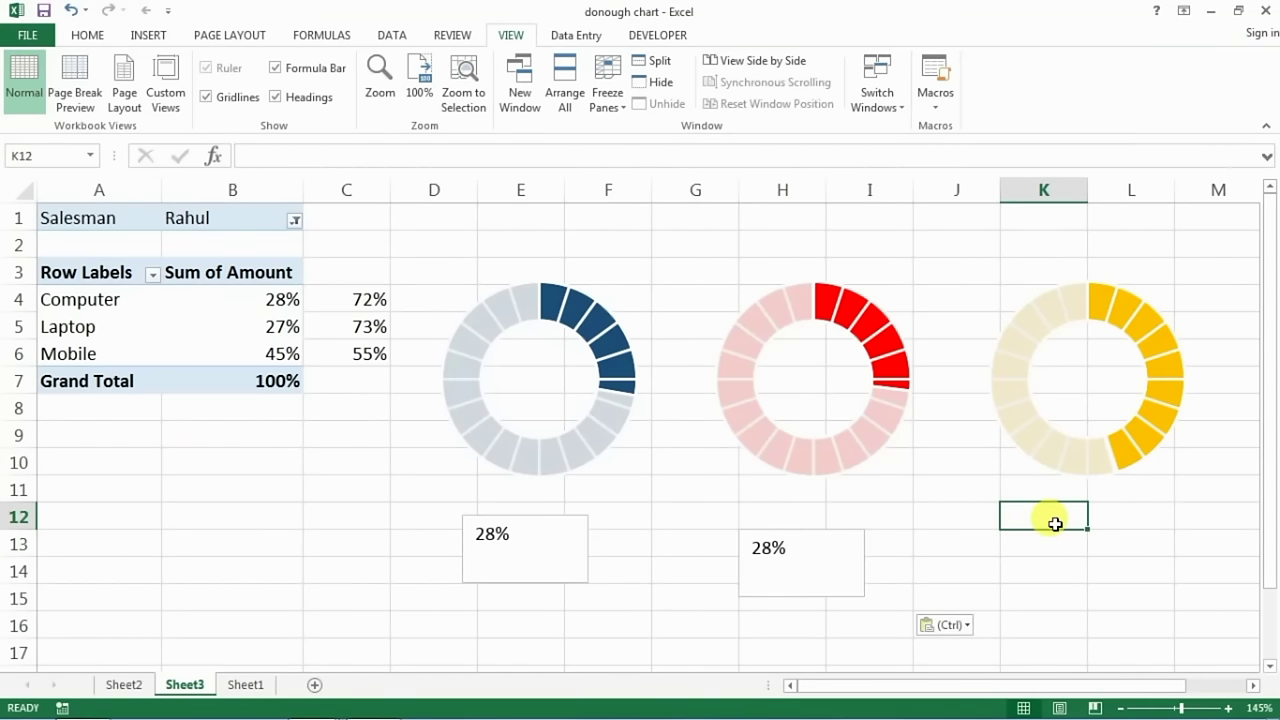
pyautogui.hotkey('ctrl', 'v')
pyautogui.click(793, 557)
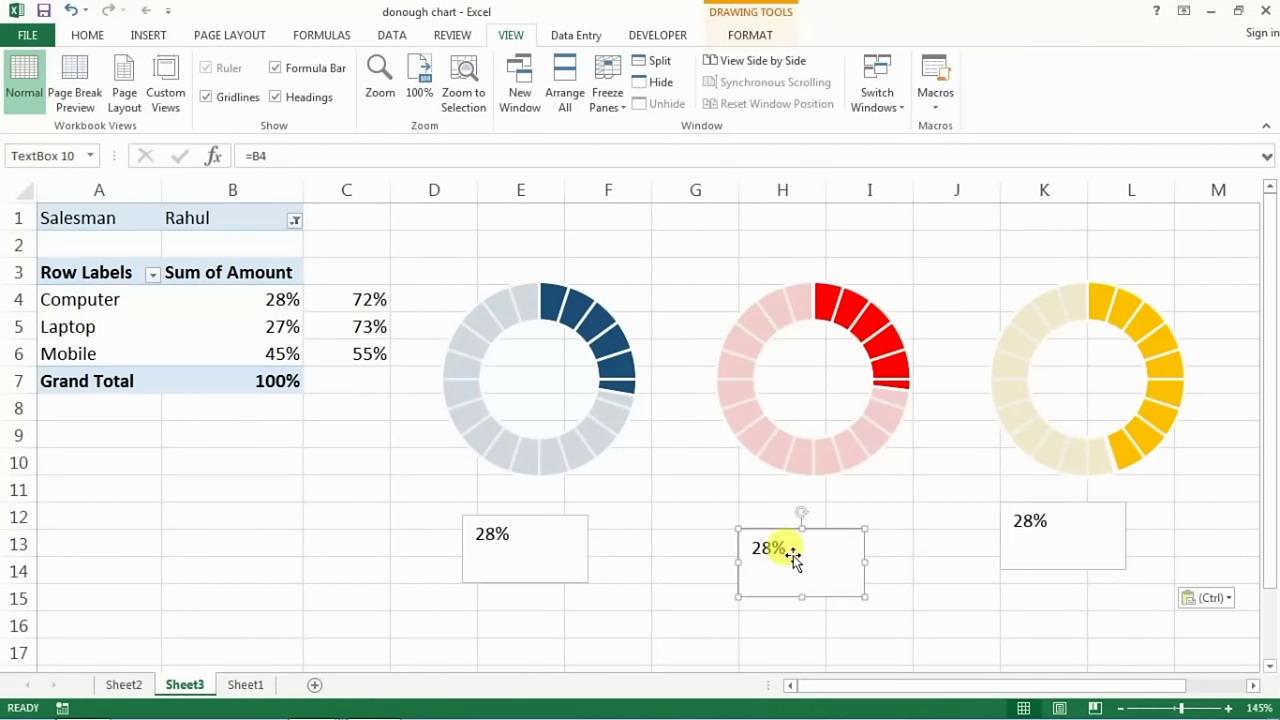
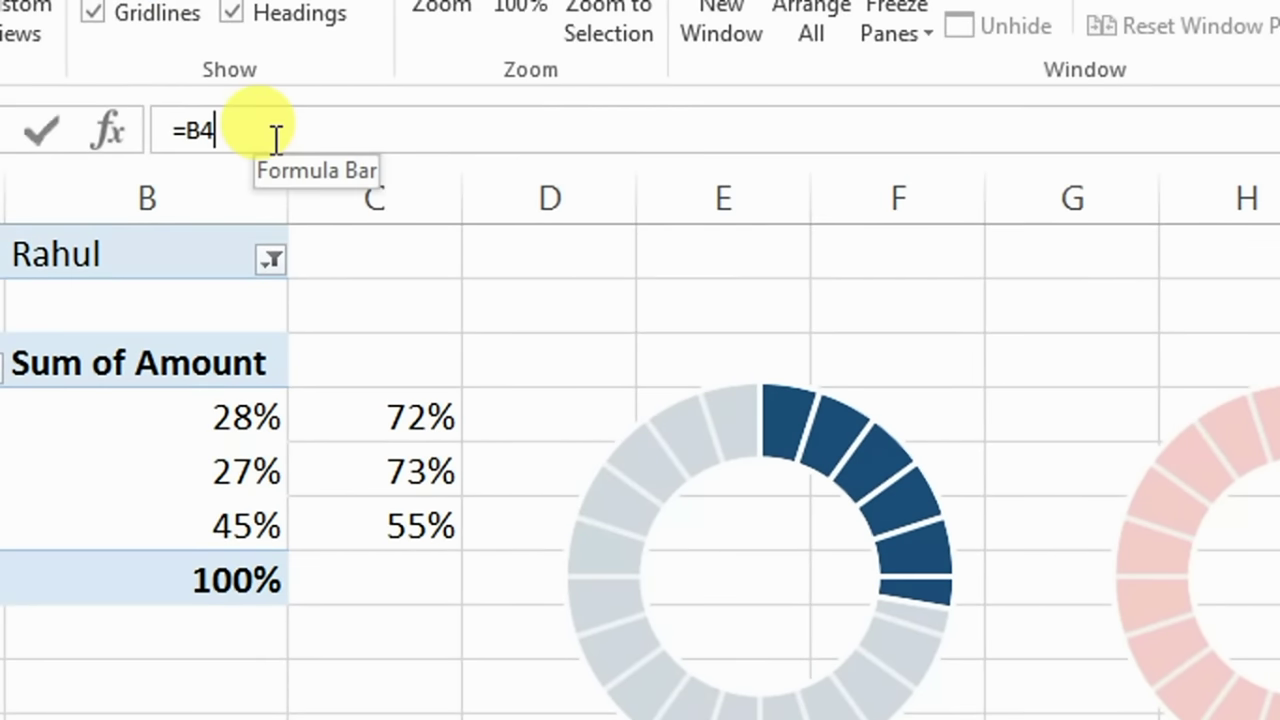
# Link the middle percentage box to cell B5 so it shows 27%
pyautogui.click(275, 138)
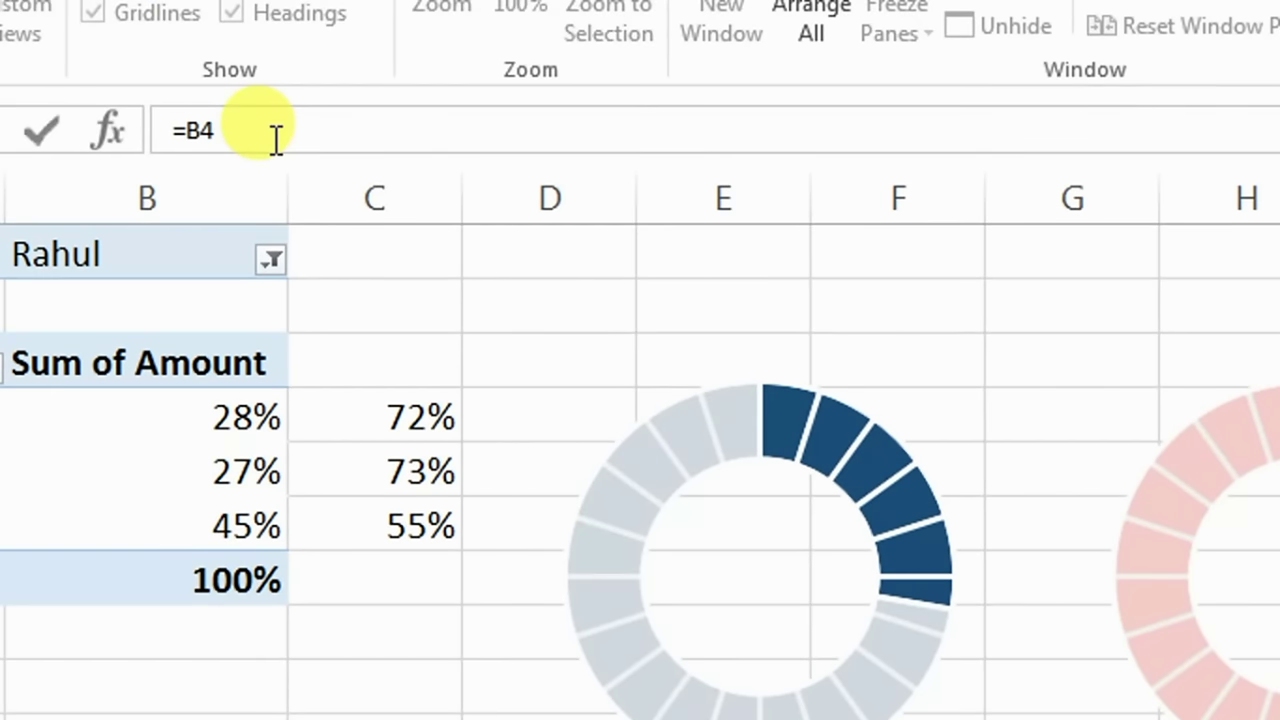
pyautogui.press('BackSpace')
pyautogui.write('5')
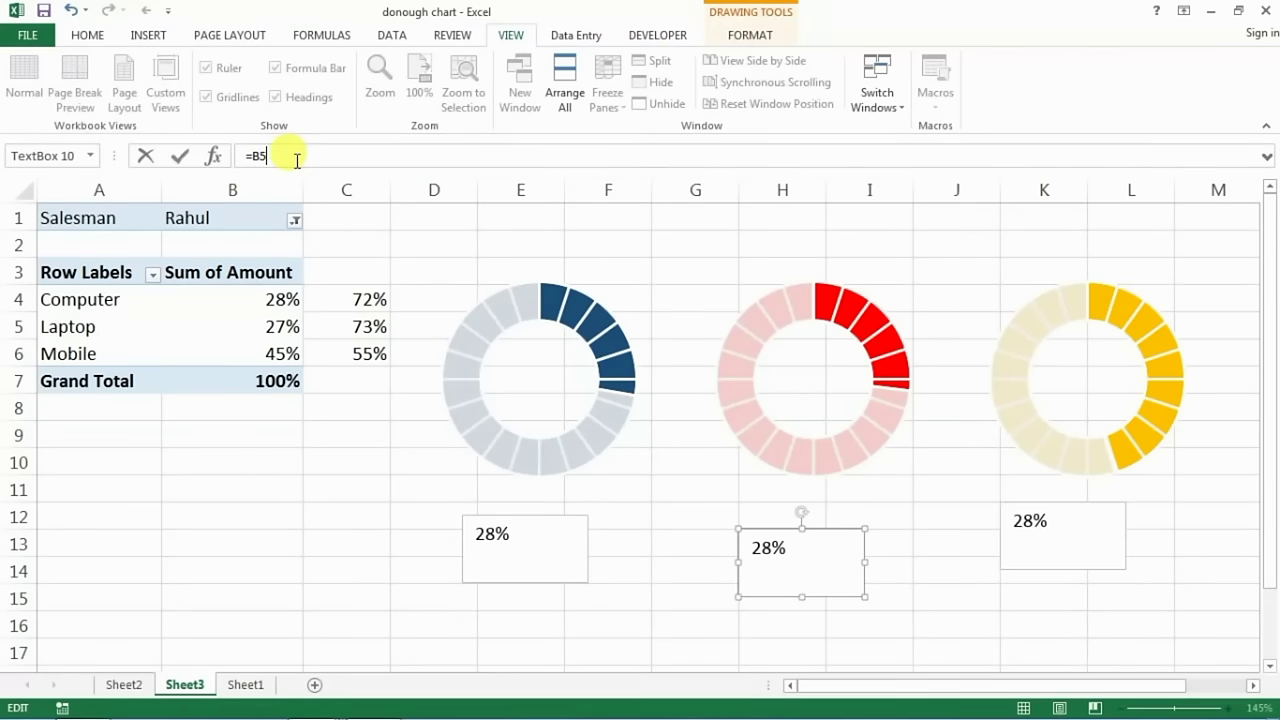
pyautogui.press('Return')
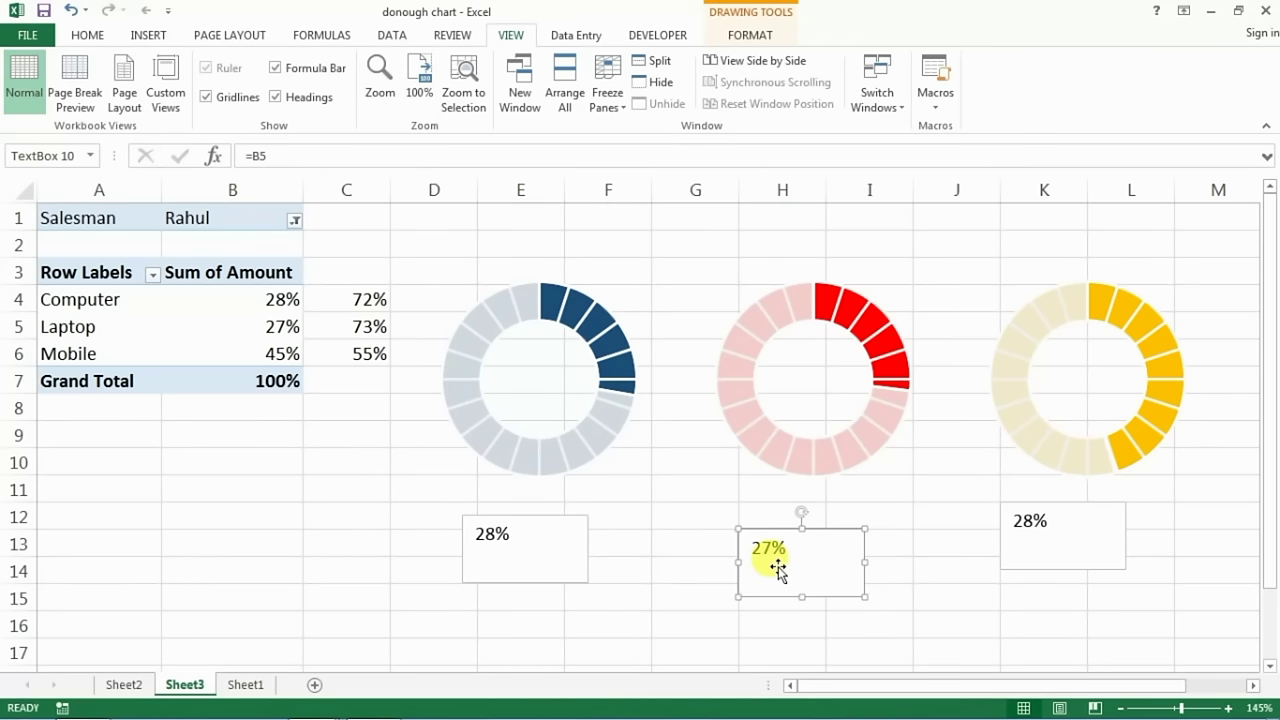
# Link the percentage box under the yellow doughnut to cell B6 so it shows 45%
pyautogui.click(1077, 536)
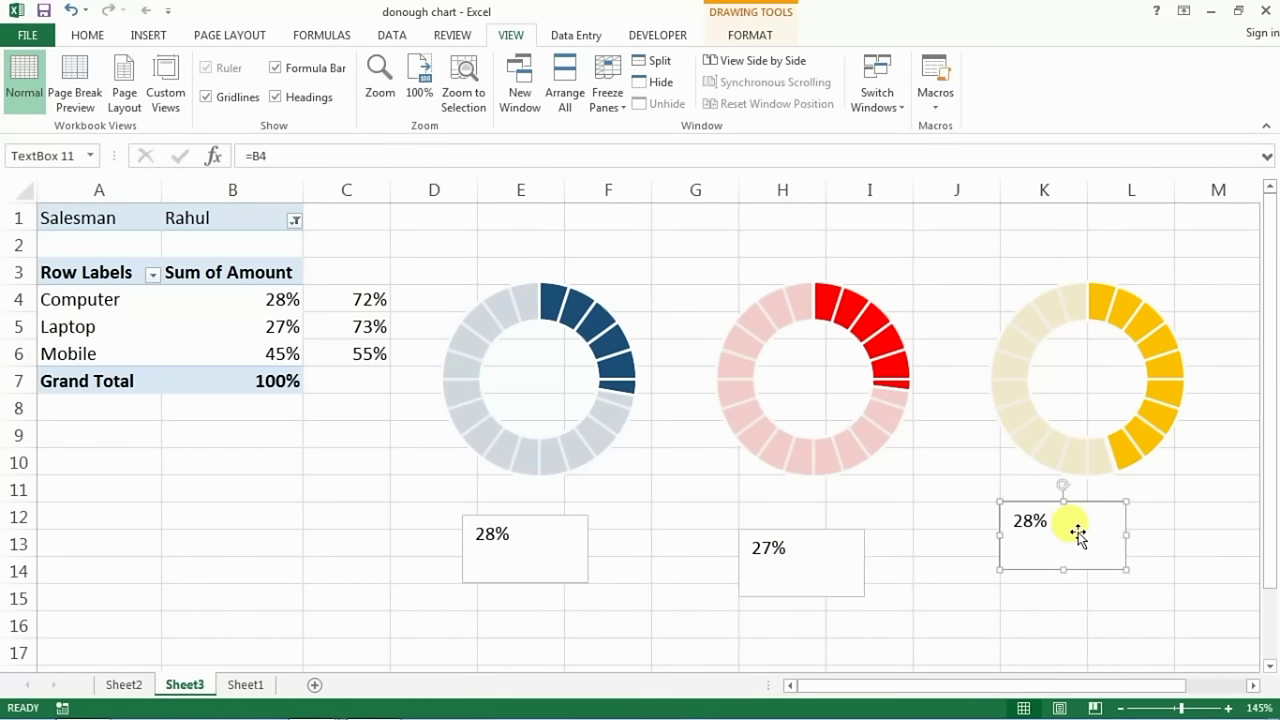
pyautogui.click(300, 153)
pyautogui.press('BackSpace')
pyautogui.write('6')
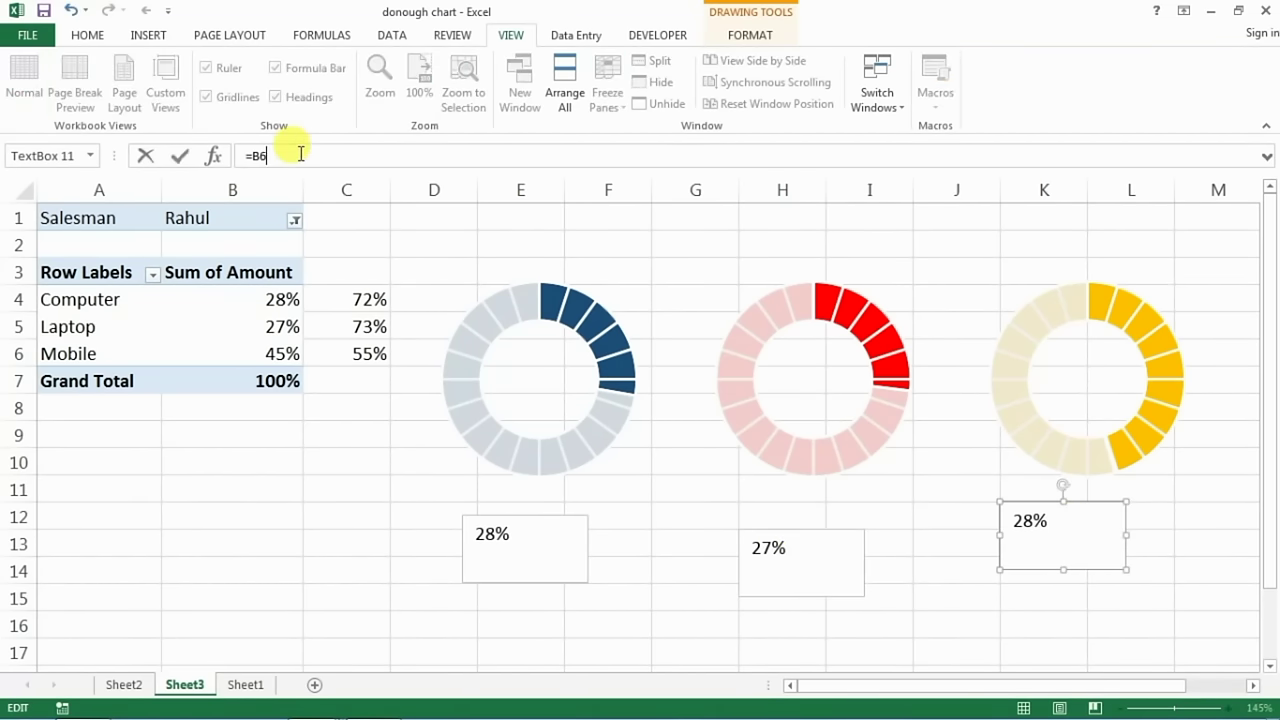
pyautogui.press('Return')
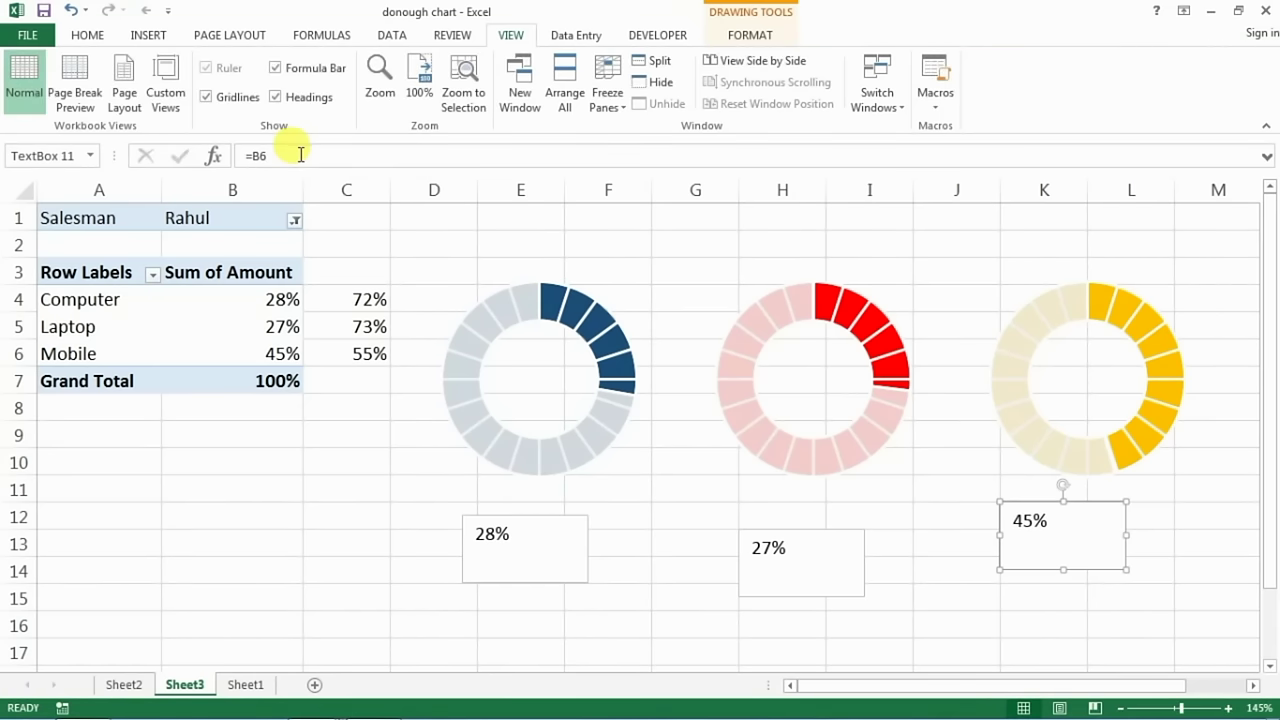
pyautogui.click(662, 623)
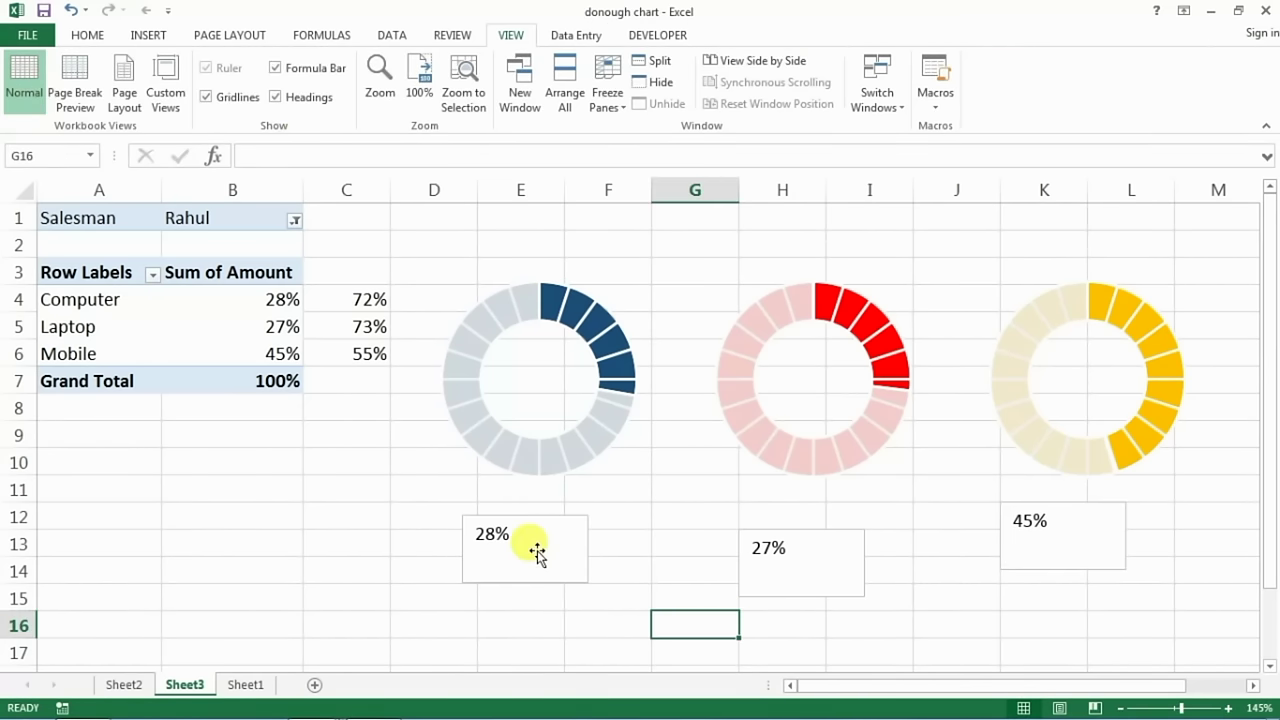
pyautogui.click(537, 553)
# Enlarge the 28%, 27% and 45% labels to font size 20 and make them bold
pyautogui.keyDown('ctrl'); pyautogui.click(785, 562); pyautogui.keyUp('ctrl')
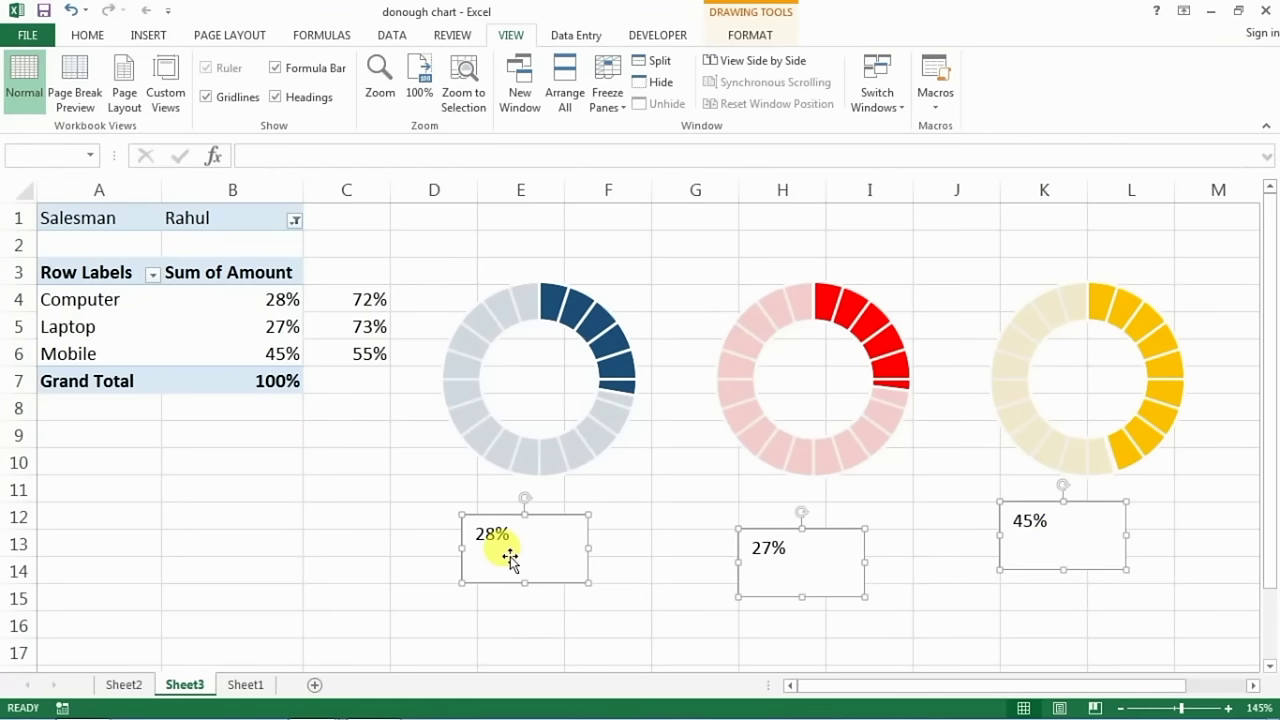
pyautogui.click(98, 37)
pyautogui.click(310, 70)
pyautogui.click(310, 70)
pyautogui.click(310, 70)
pyautogui.click(310, 70)
pyautogui.click(310, 70)
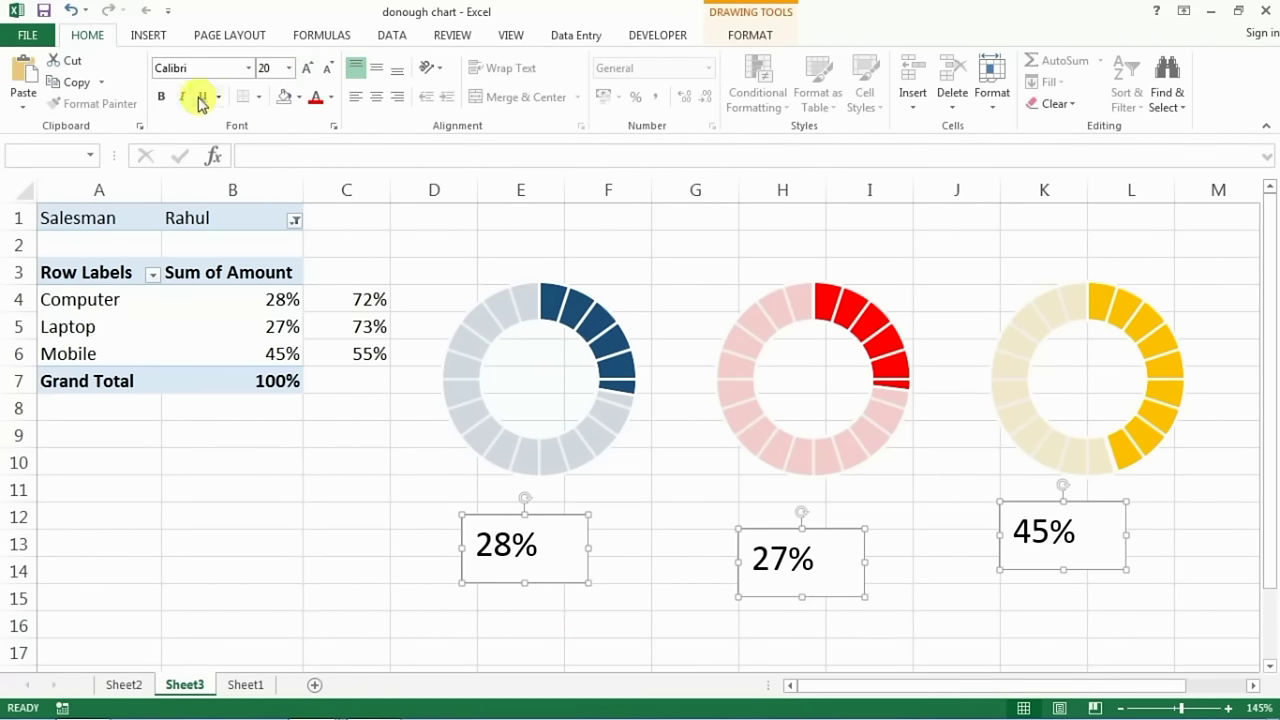
pyautogui.click(162, 97)
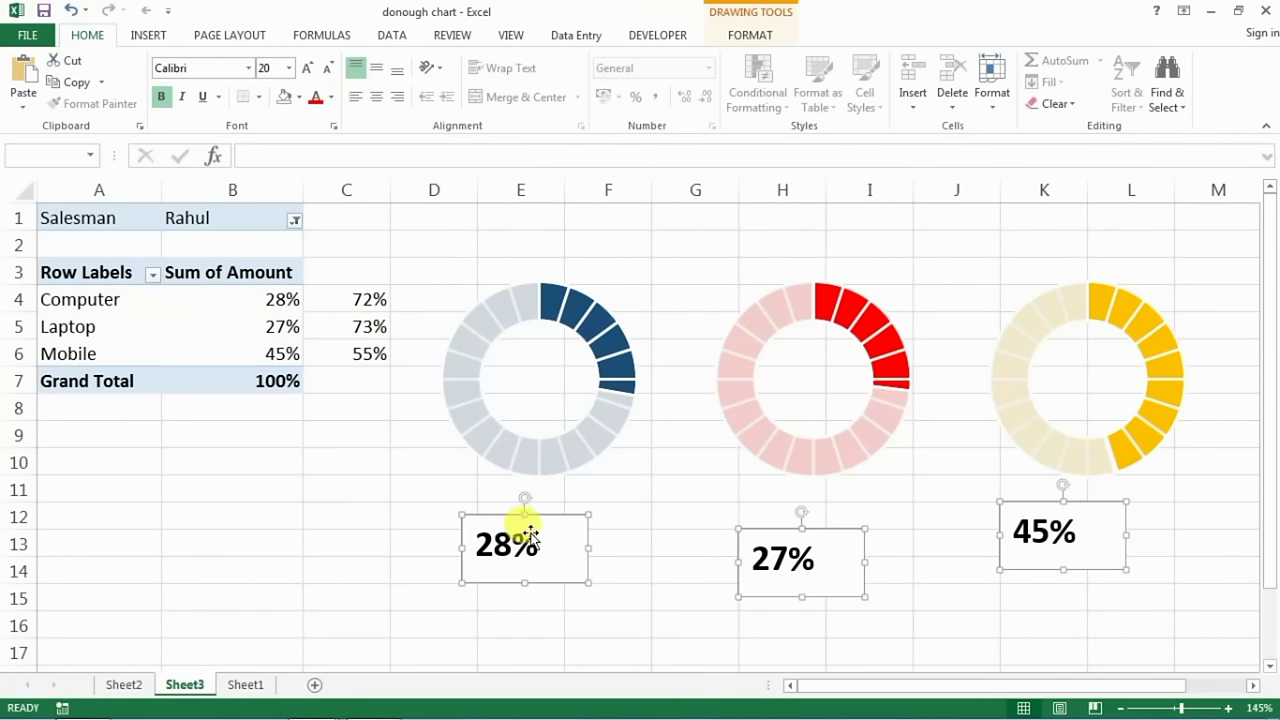
pyautogui.click(677, 569)
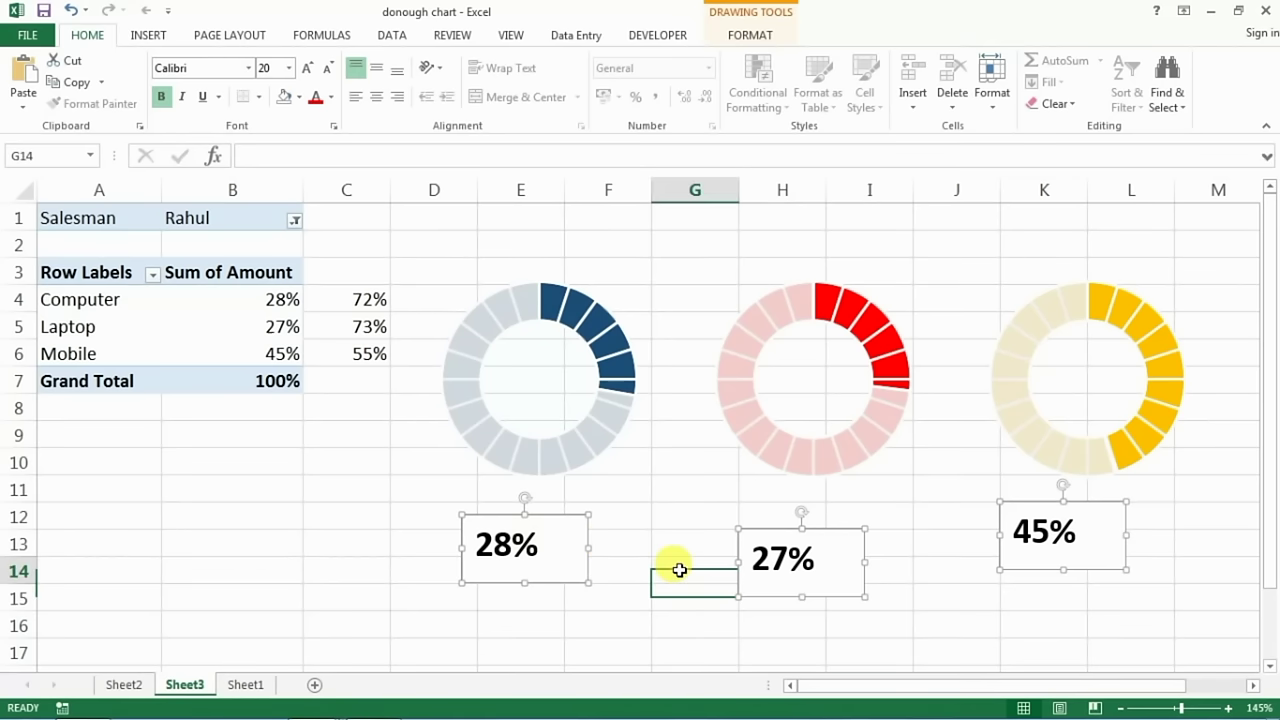
pyautogui.click(313, 546)
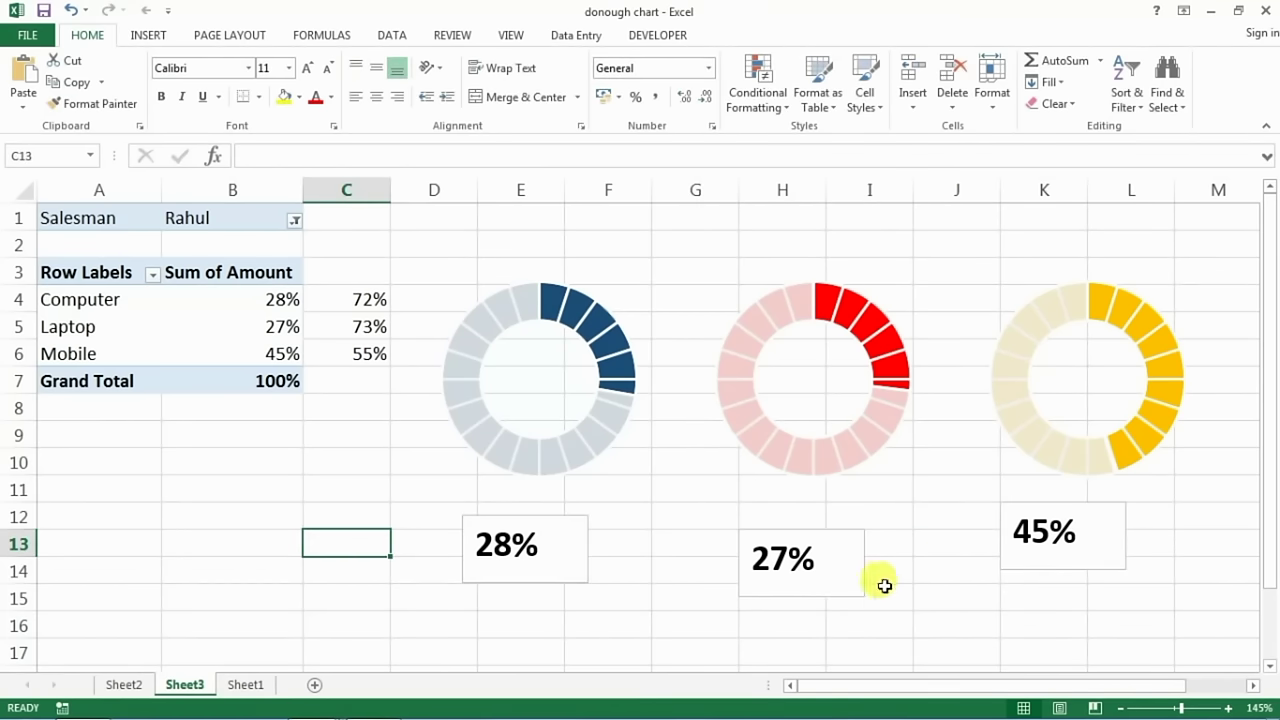
pyautogui.click(530, 543)
# Move the 28% label into the blue doughnut's centre and remove its fill and outline
pyautogui.moveTo(543, 506); pyautogui.dragTo(575, 347)
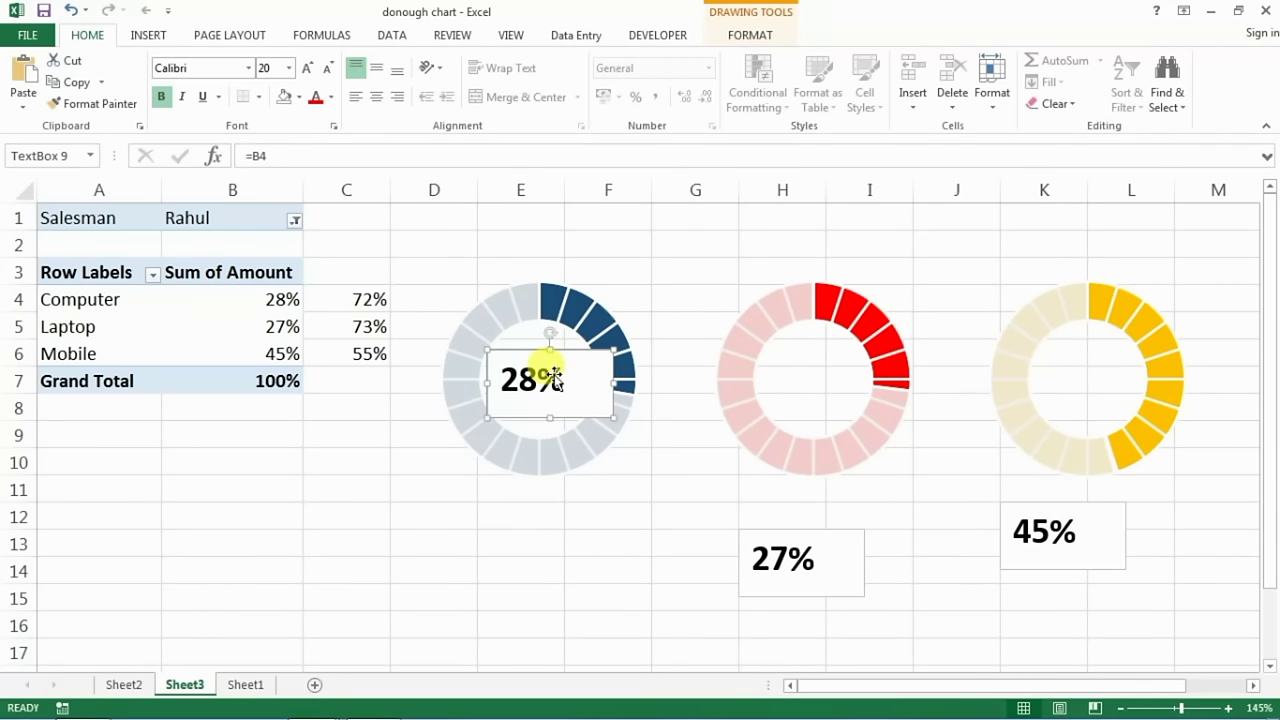
pyautogui.click(745, 38)
pyautogui.click(474, 62)
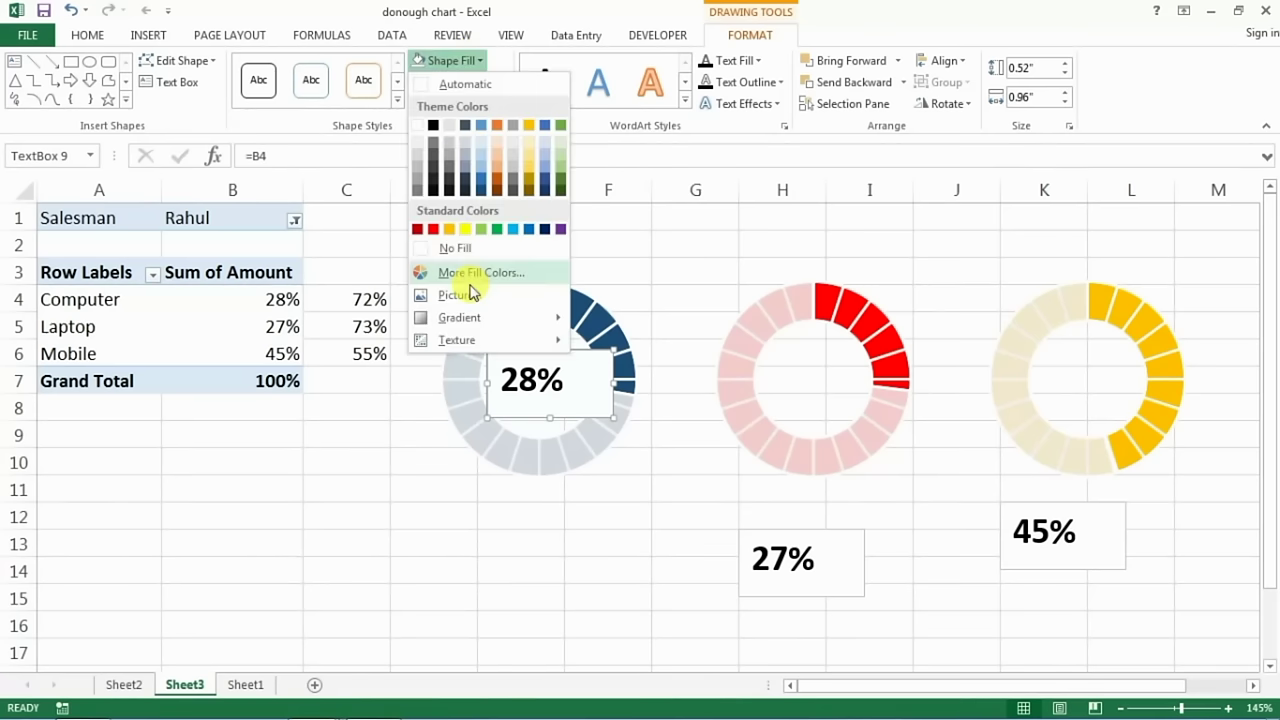
pyautogui.click(453, 249)
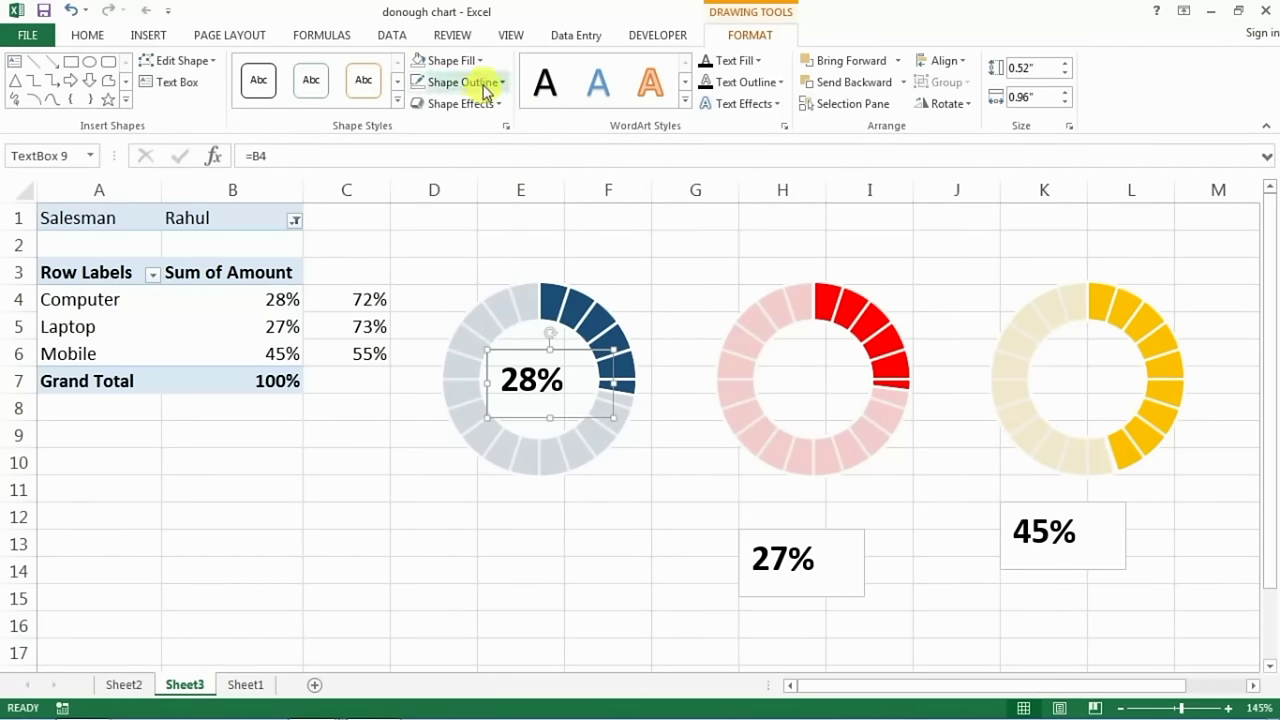
pyautogui.click(482, 82)
pyautogui.click(471, 271)
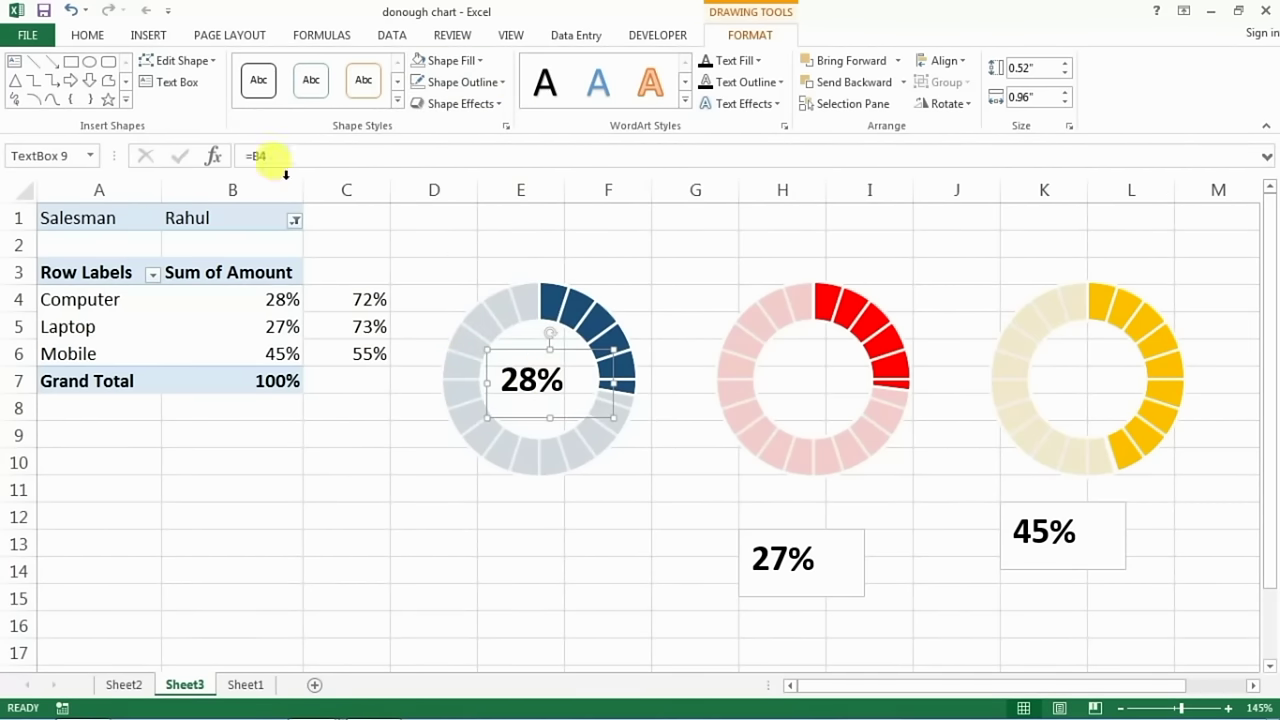
# Colour the 28% text blue and nudge the label to sit centred
pyautogui.click(88, 35)
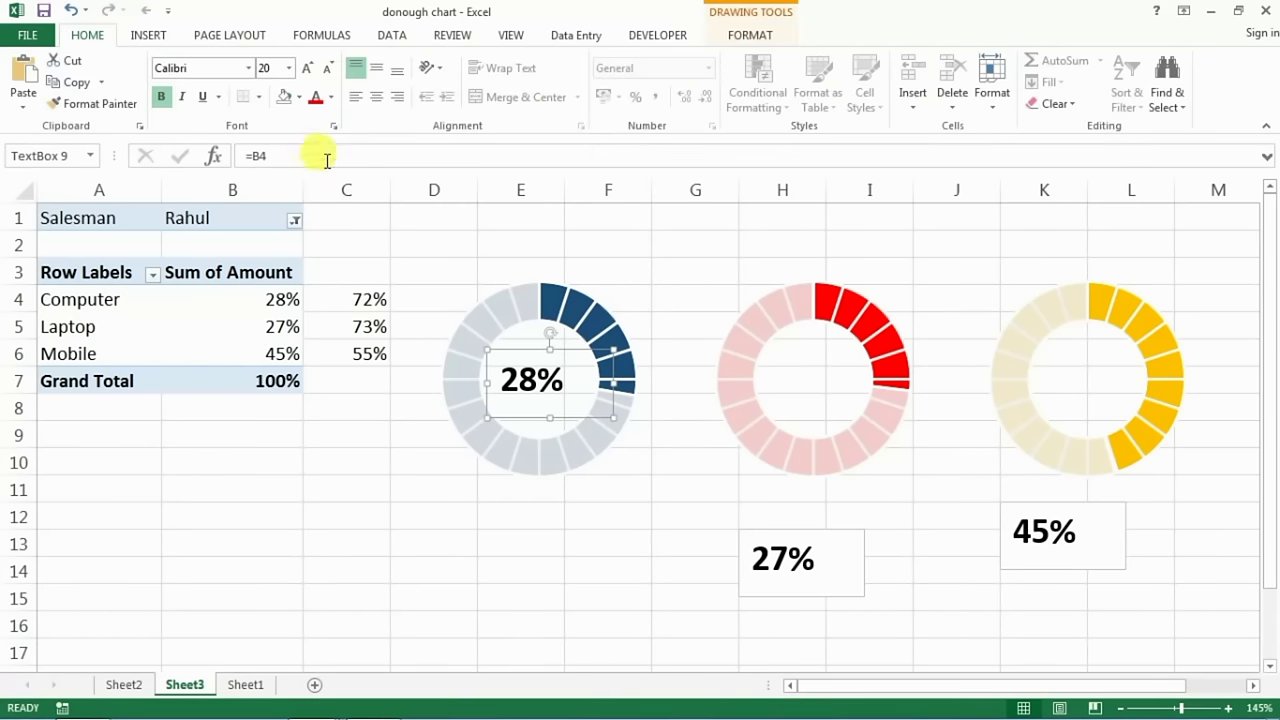
pyautogui.click(331, 98)
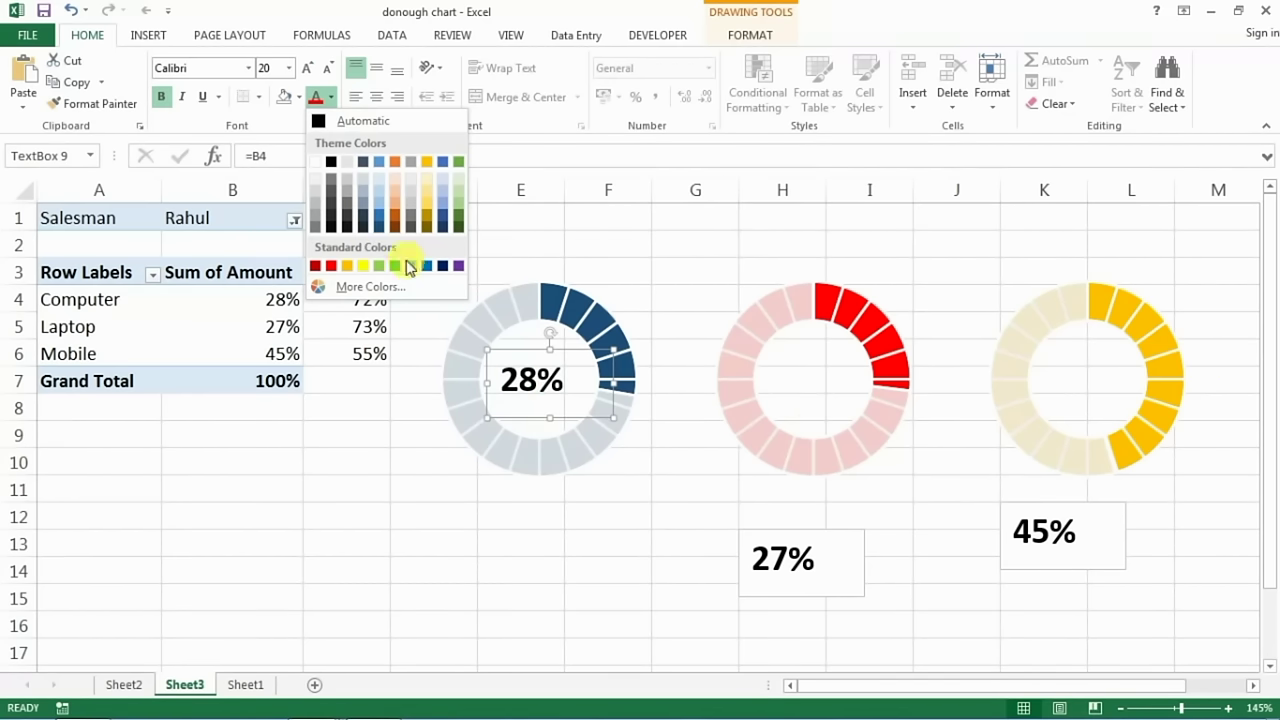
pyautogui.click(381, 227)
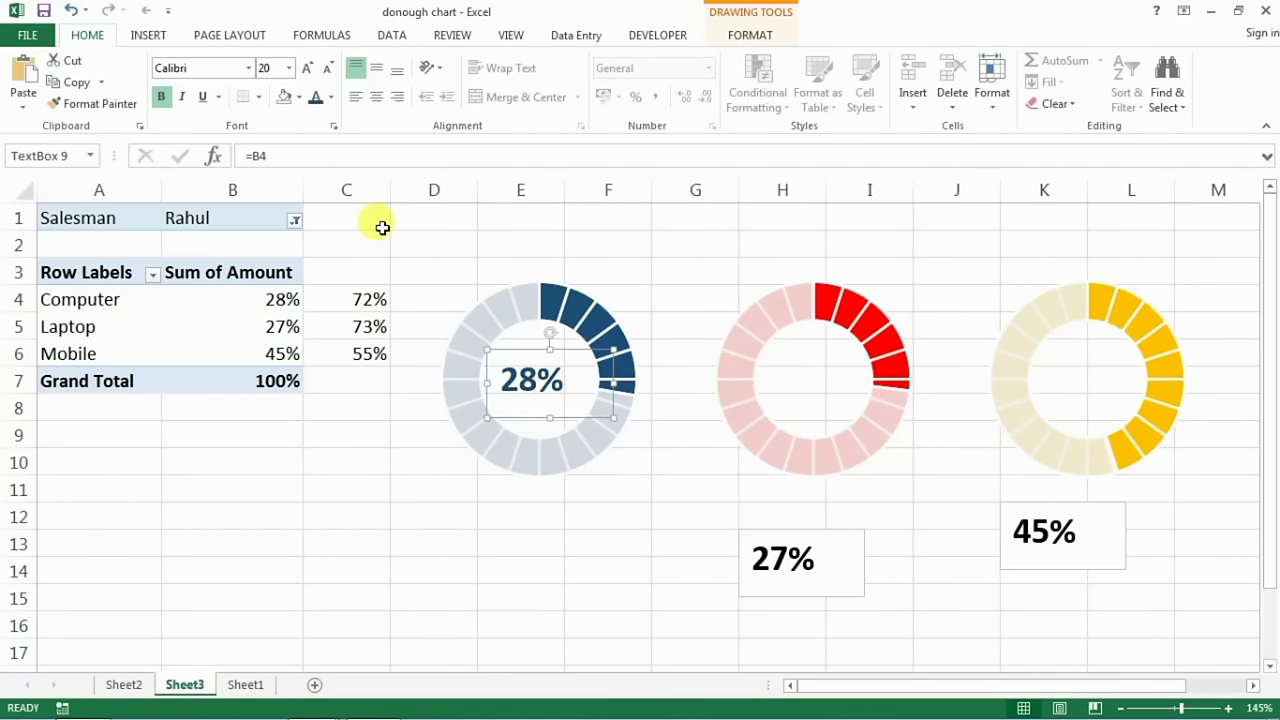
pyautogui.click(583, 518)
pyautogui.click(526, 381)
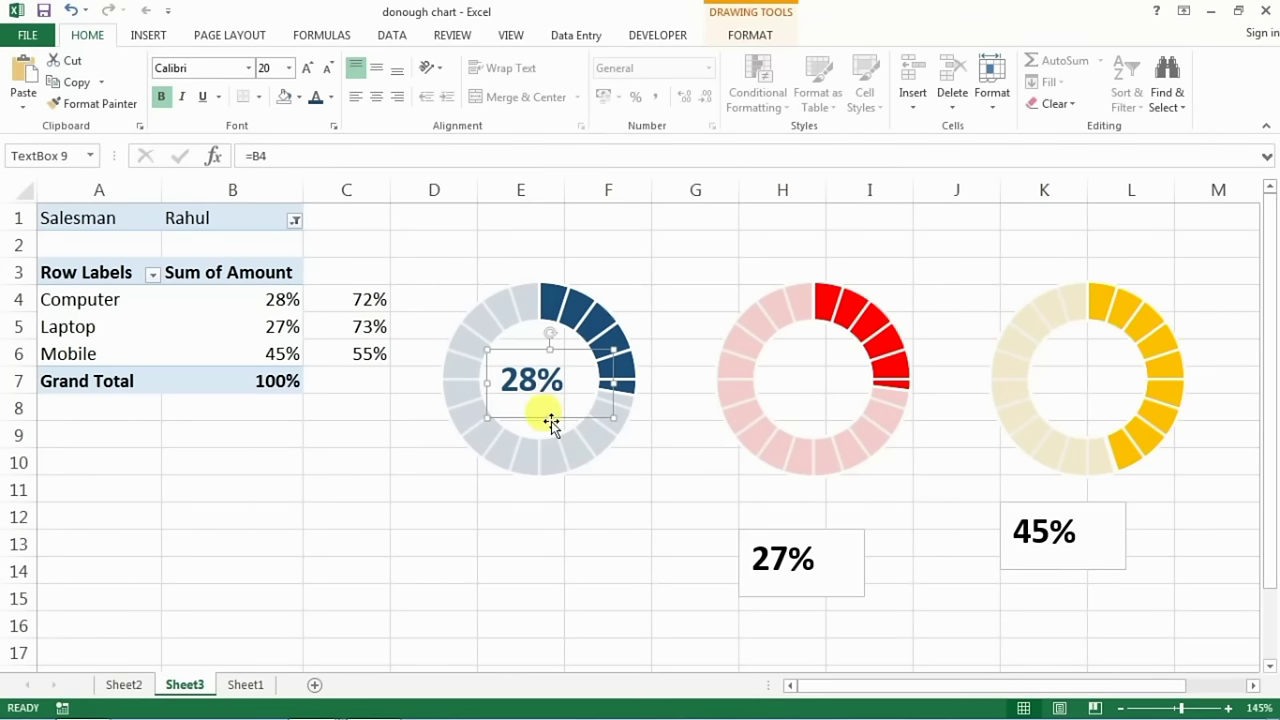
pyautogui.moveTo(562, 415); pyautogui.dragTo(567, 414)
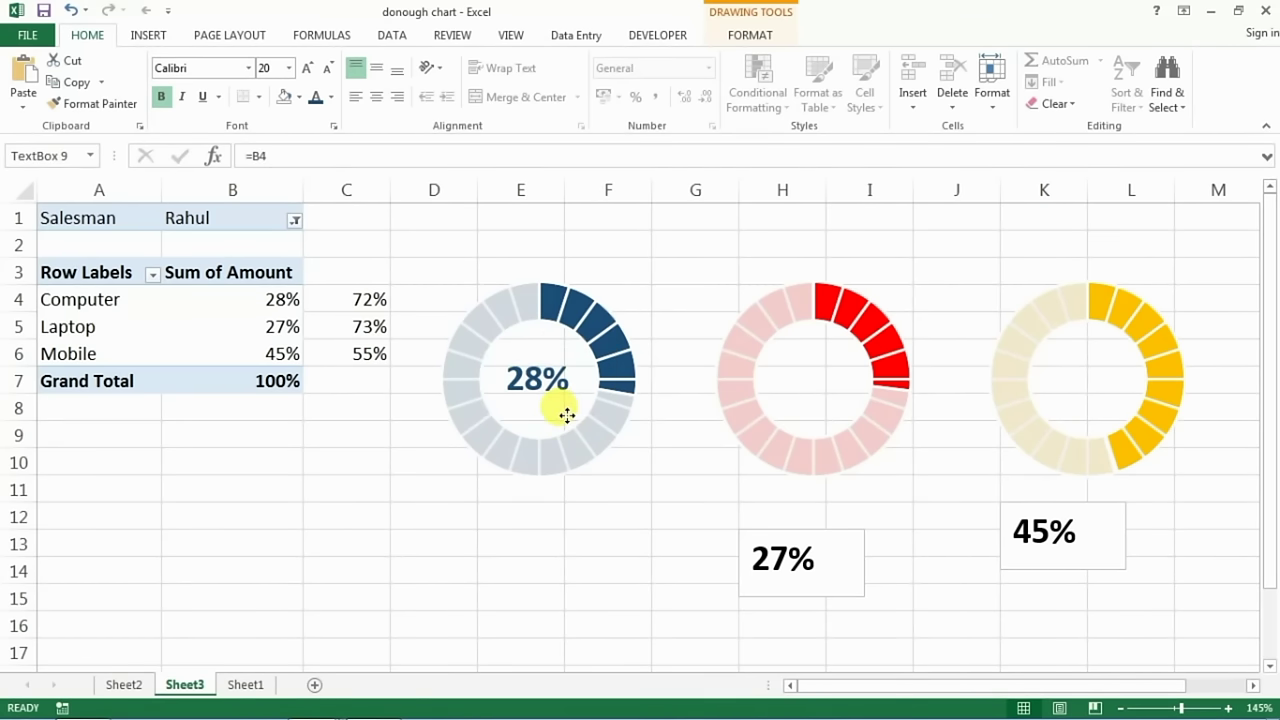
pyautogui.click(551, 537)
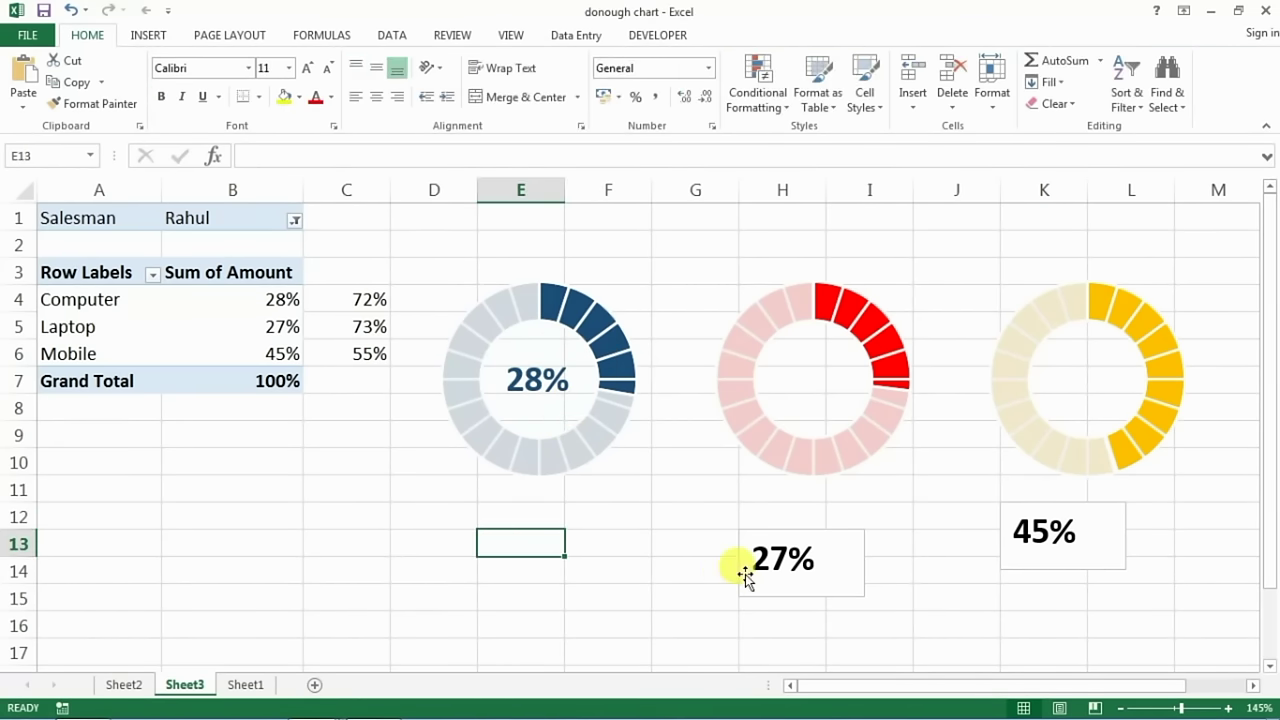
# Move the 27% label into the red doughnut's centre and remove its fill and outline
pyautogui.click(815, 545)
pyautogui.moveTo(834, 532)
pyautogui.mouseDown()
pyautogui.moveTo(823, 406)
pyautogui.moveTo(857, 347)
pyautogui.mouseUp()
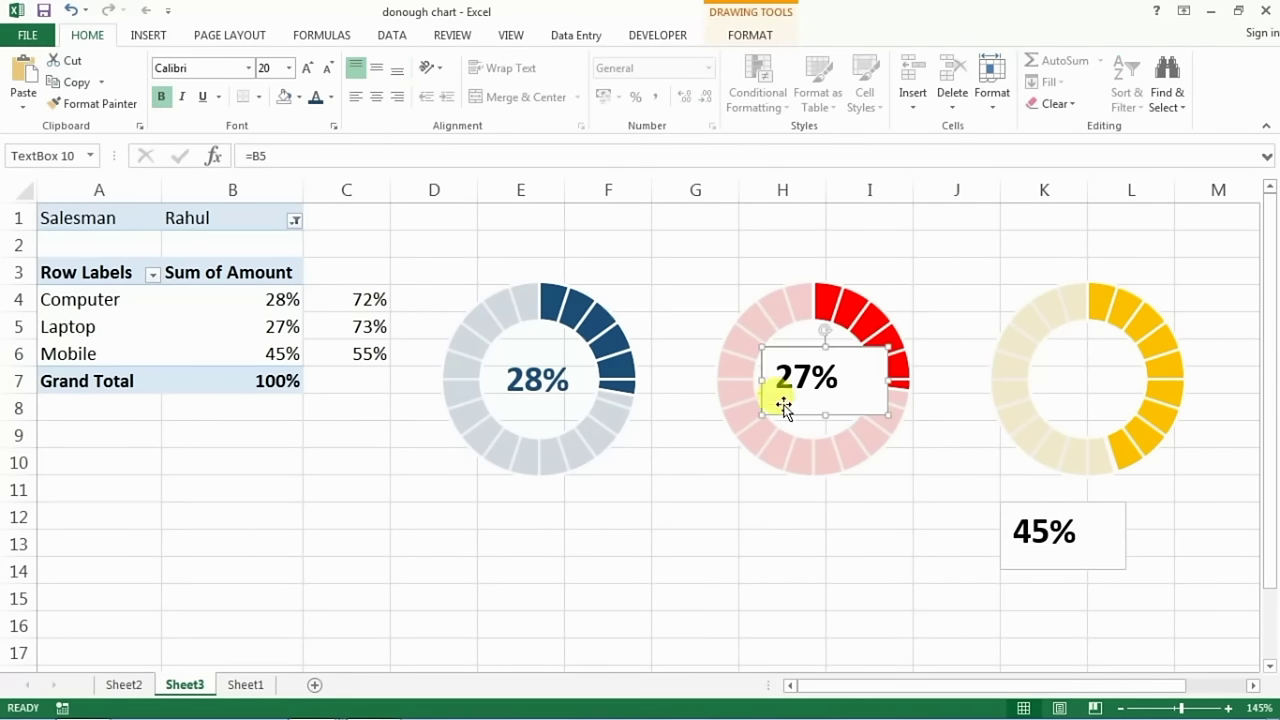
pyautogui.click(750, 35)
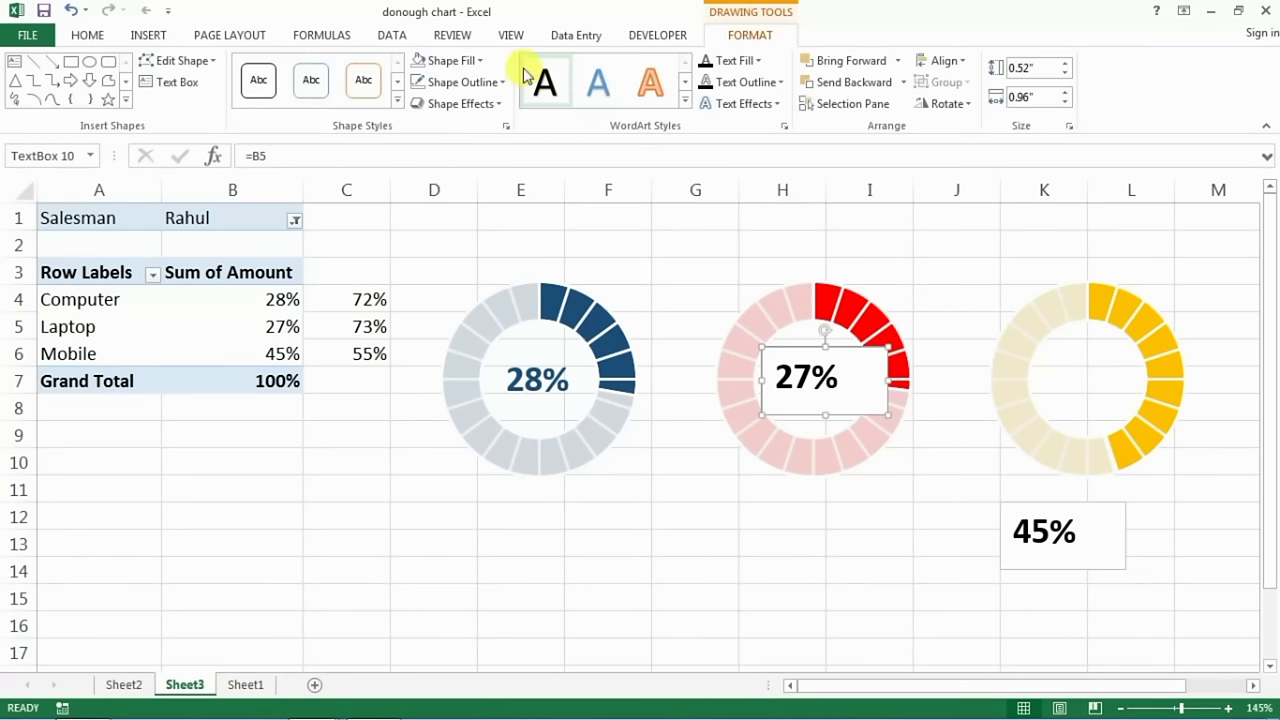
pyautogui.click(449, 60)
pyautogui.click(455, 248)
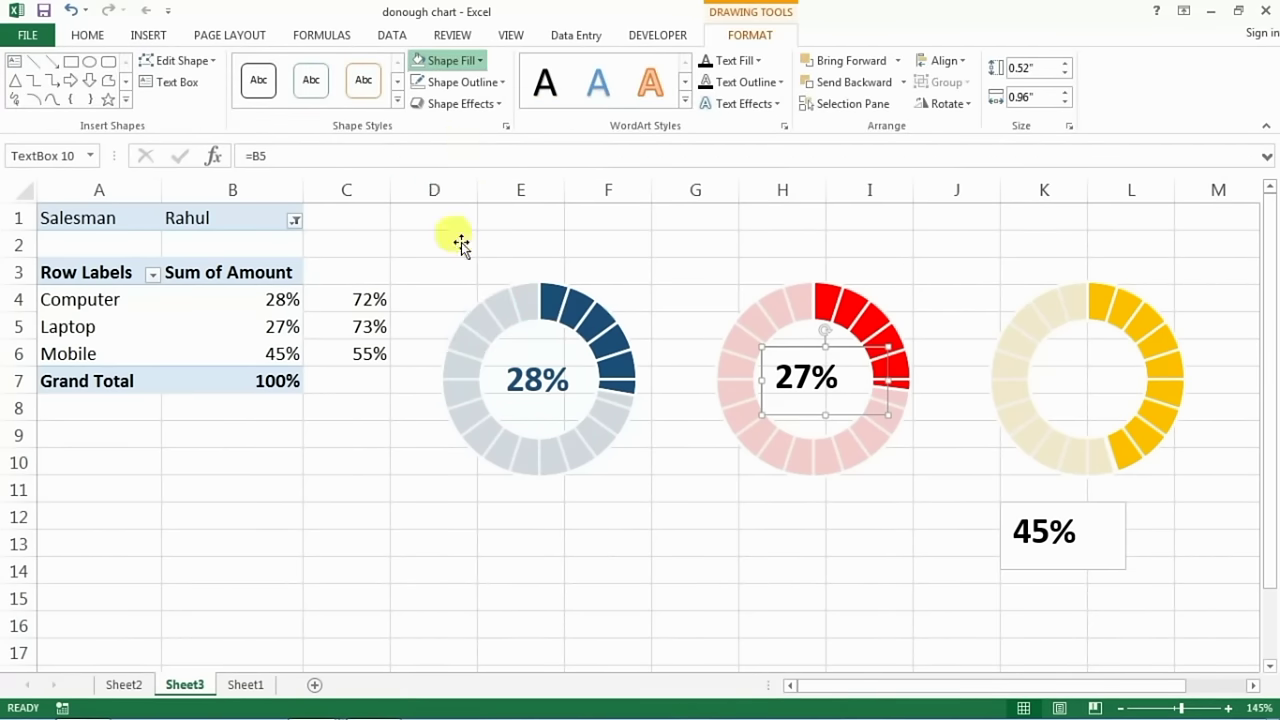
pyautogui.click(462, 82)
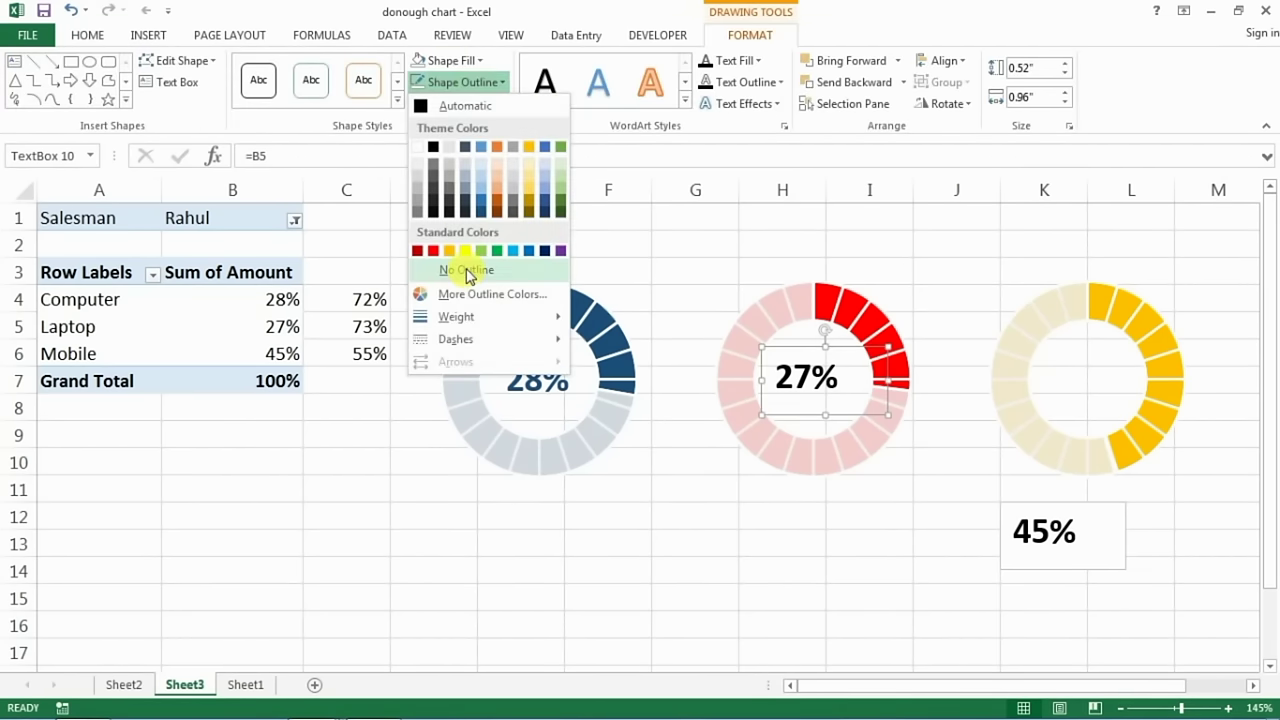
pyautogui.click(465, 271)
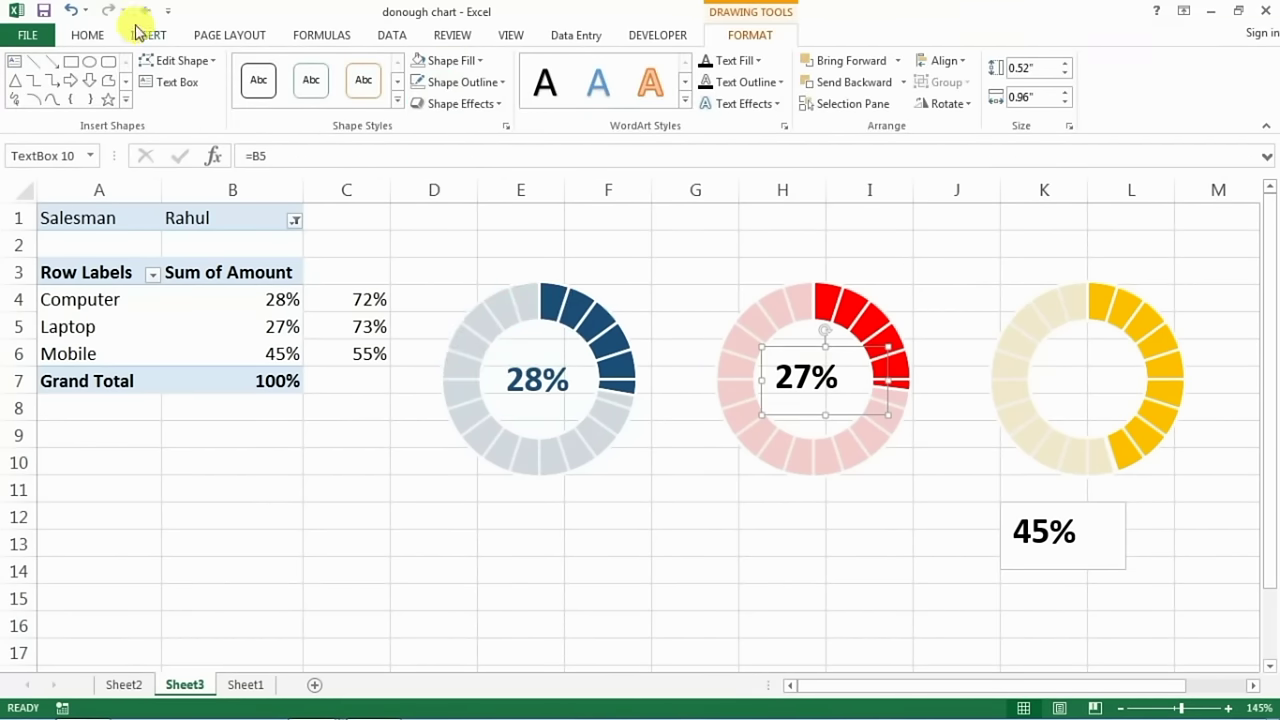
# Colour the 27% text red and move the 45% label into the yellow doughnut's centre
pyautogui.click(88, 35)
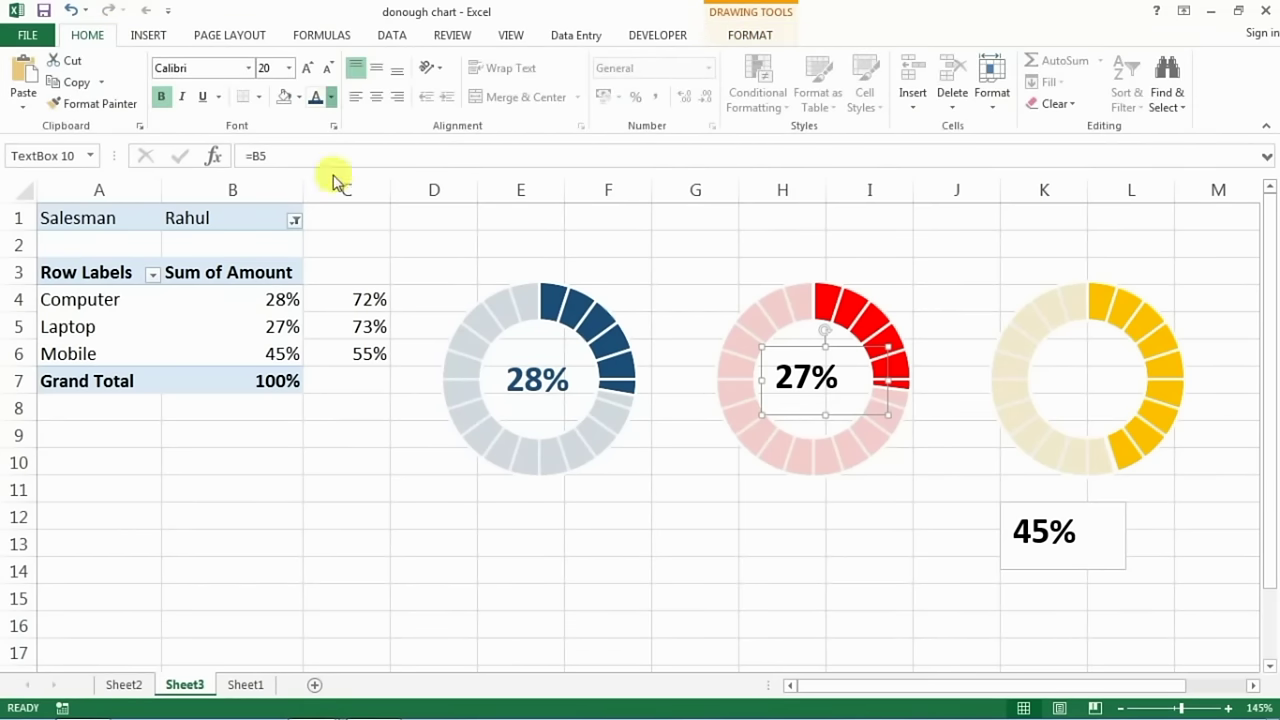
pyautogui.click(331, 97)
pyautogui.click(332, 266)
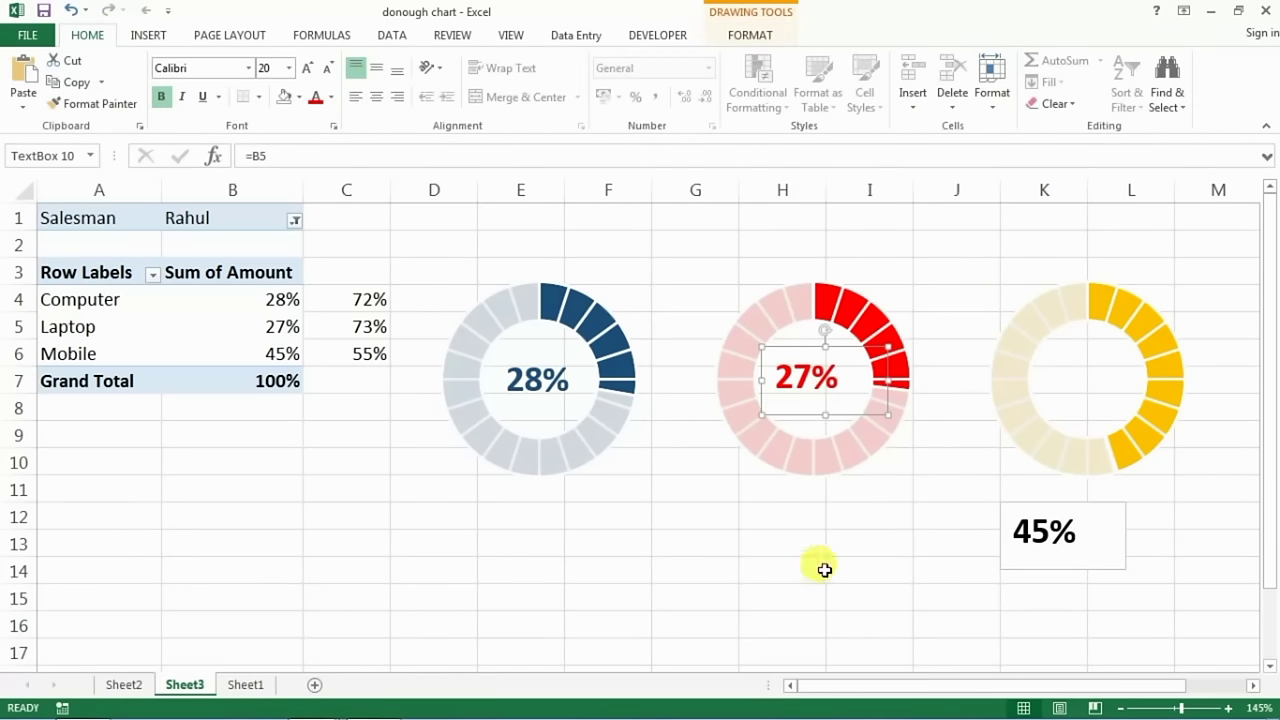
pyautogui.click(890, 548)
pyautogui.click(1066, 560)
pyautogui.moveTo(1066, 560); pyautogui.dragTo(1115, 423)
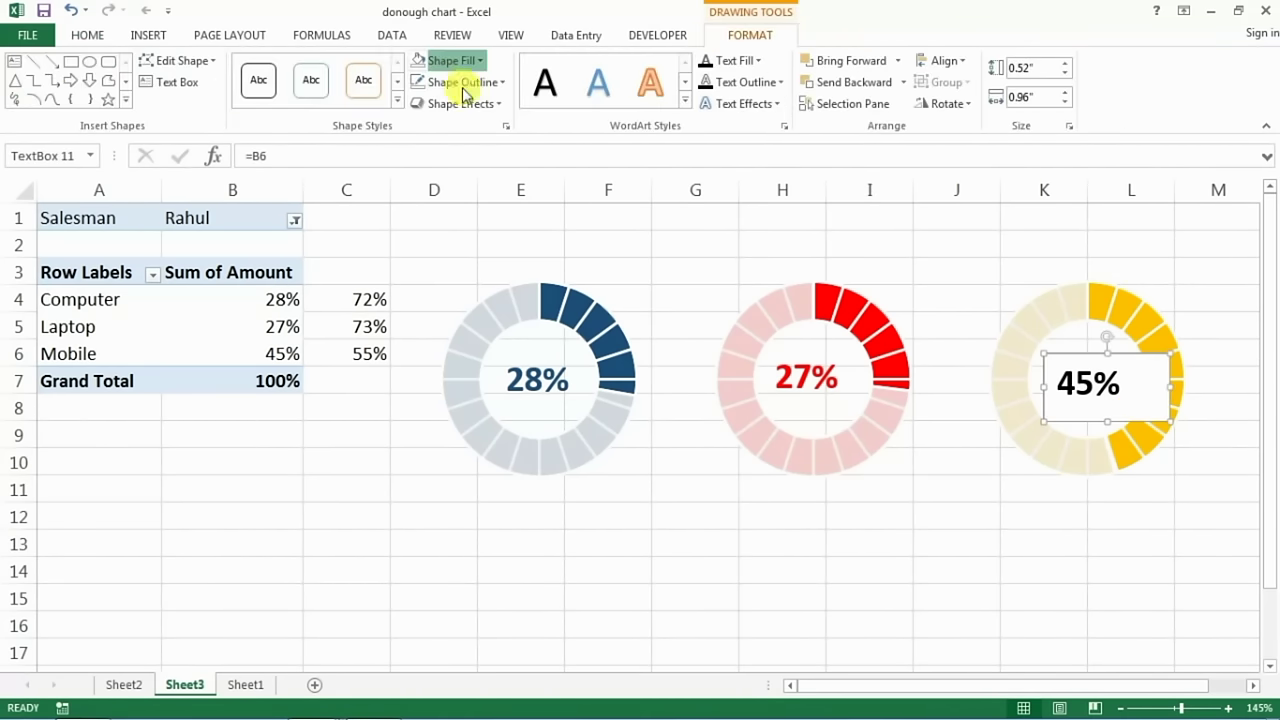
# Remove the 45% box's fill and outline and colour its text gold
pyautogui.click(448, 60)
pyautogui.click(470, 250)
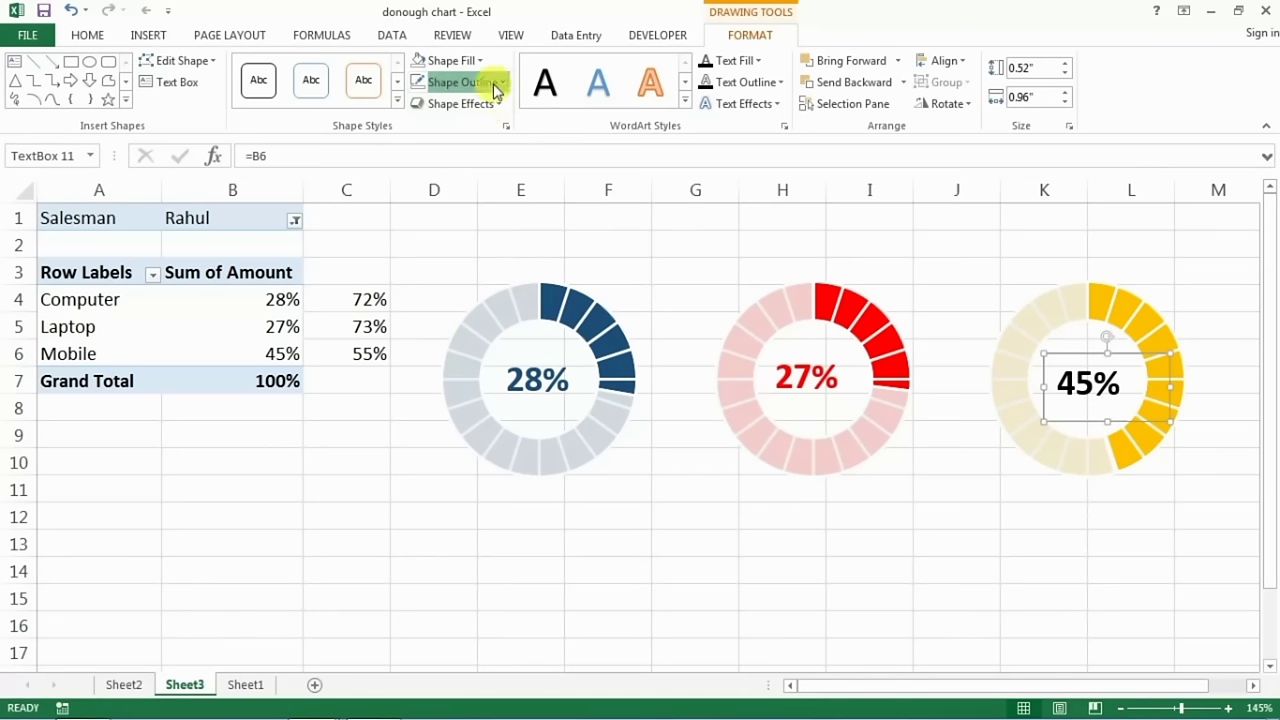
pyautogui.click(494, 83)
pyautogui.click(470, 270)
pyautogui.click(88, 36)
pyautogui.click(331, 97)
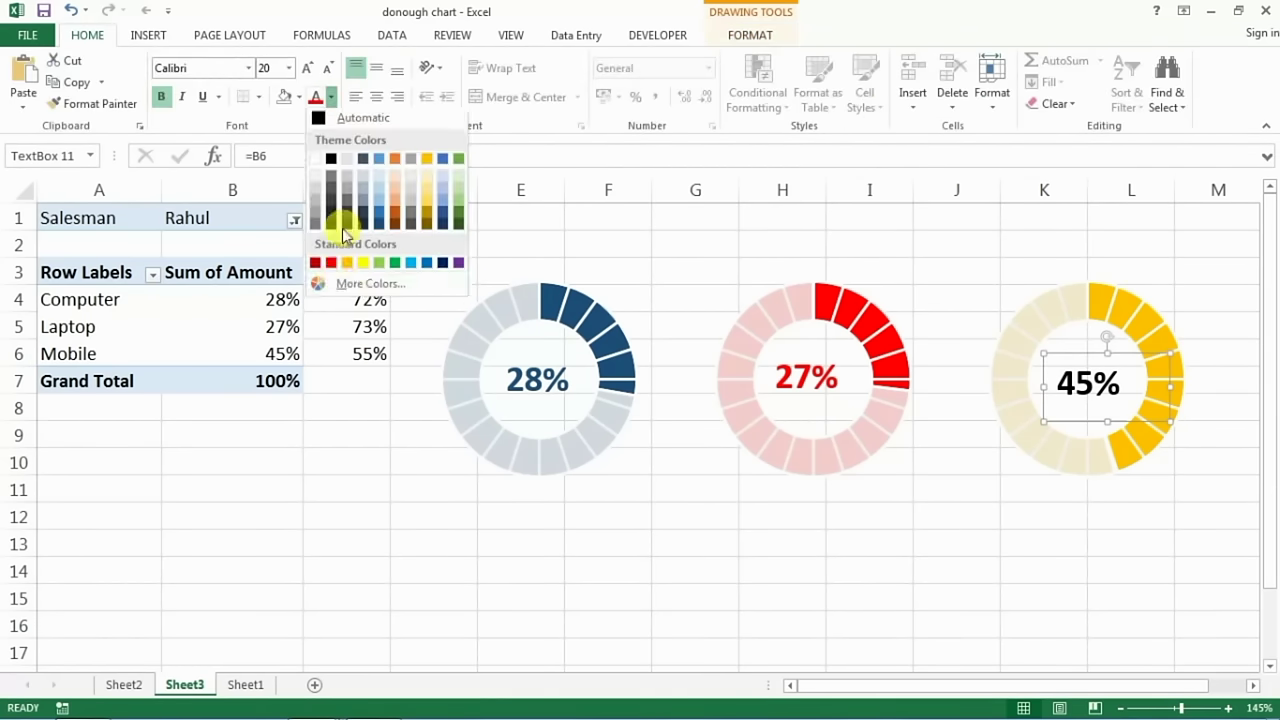
pyautogui.click(348, 267)
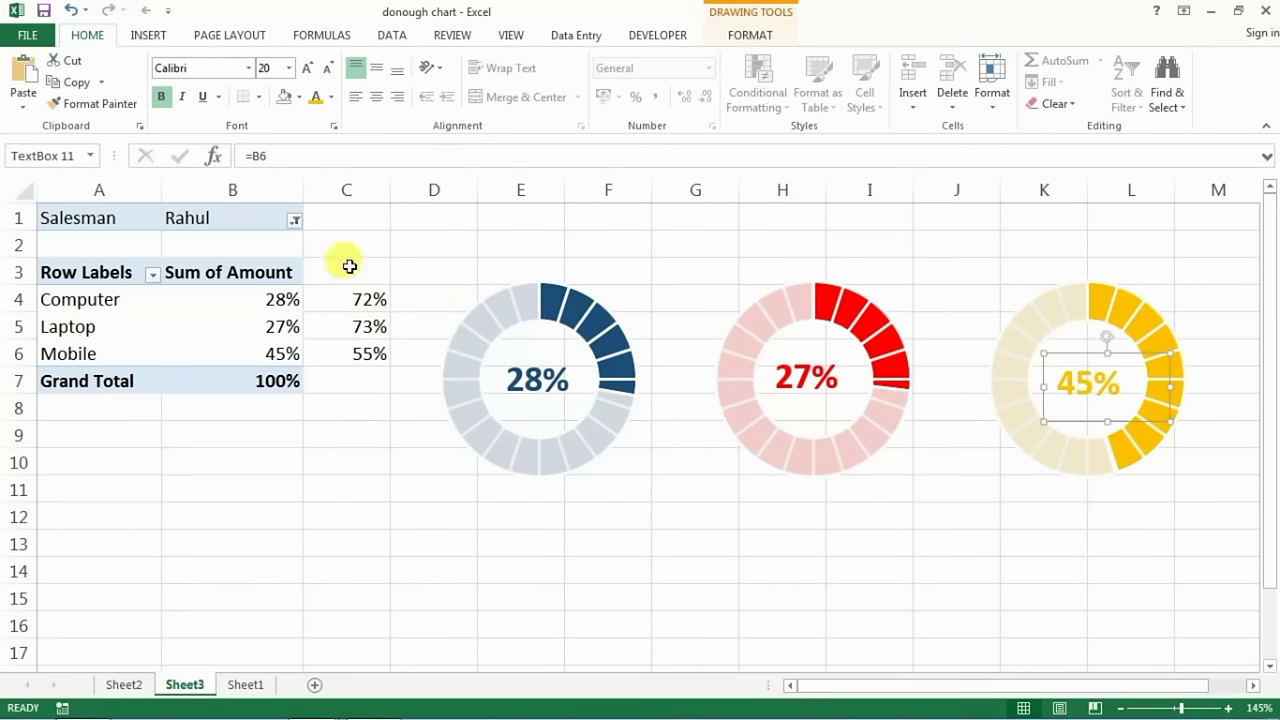
pyautogui.click(862, 571)
pyautogui.click(536, 510)
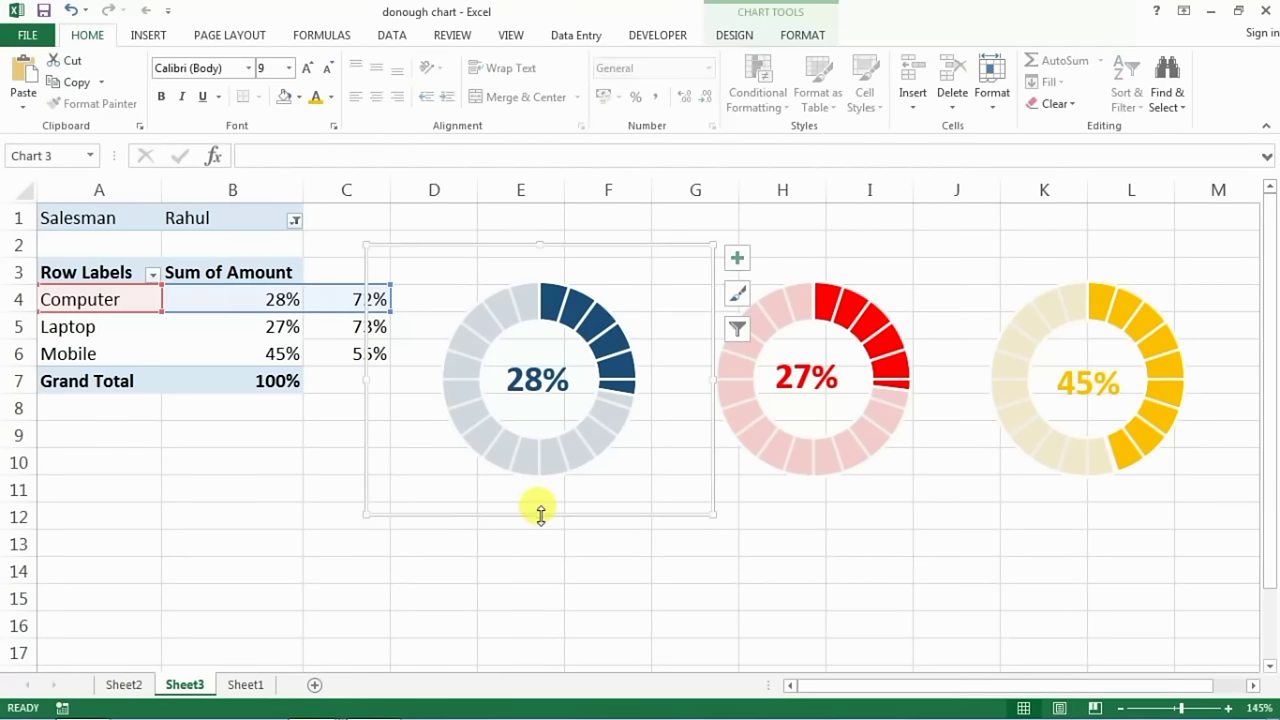
pyautogui.click(553, 546)
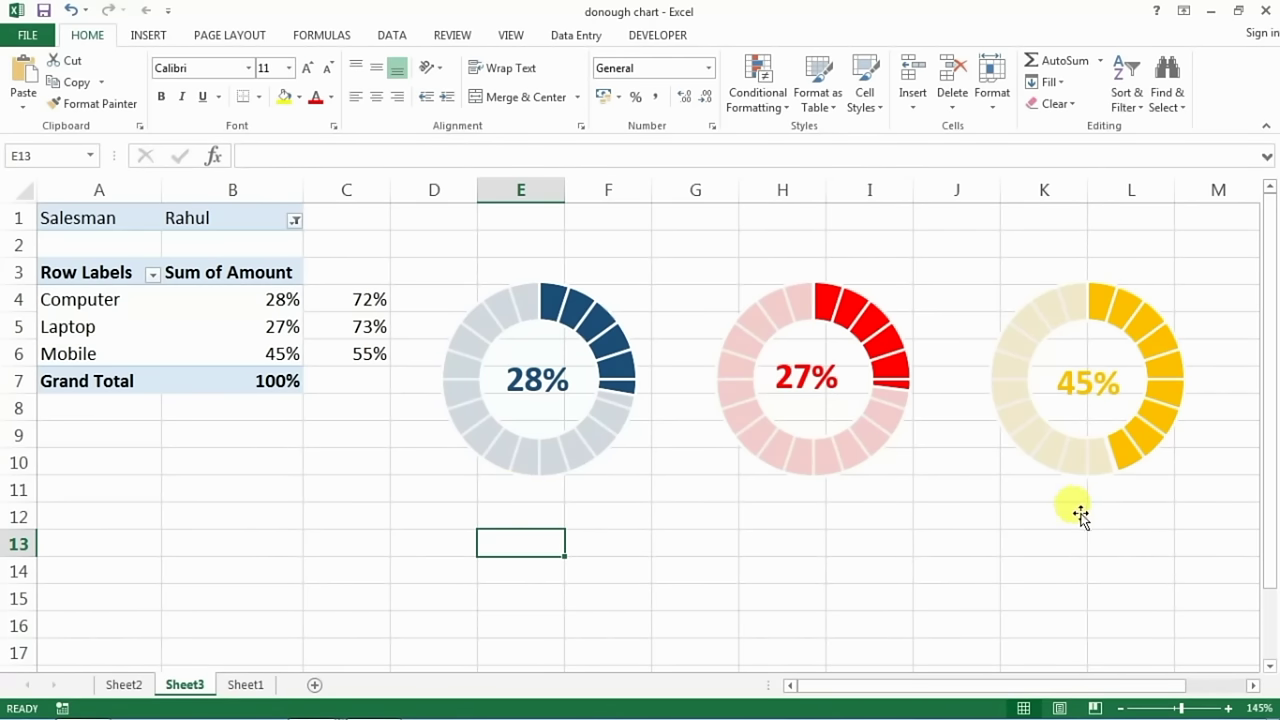
# Draw a text box below the blue doughnut and link it to cell A4 to show 'Computer'
pyautogui.click(340, 561)
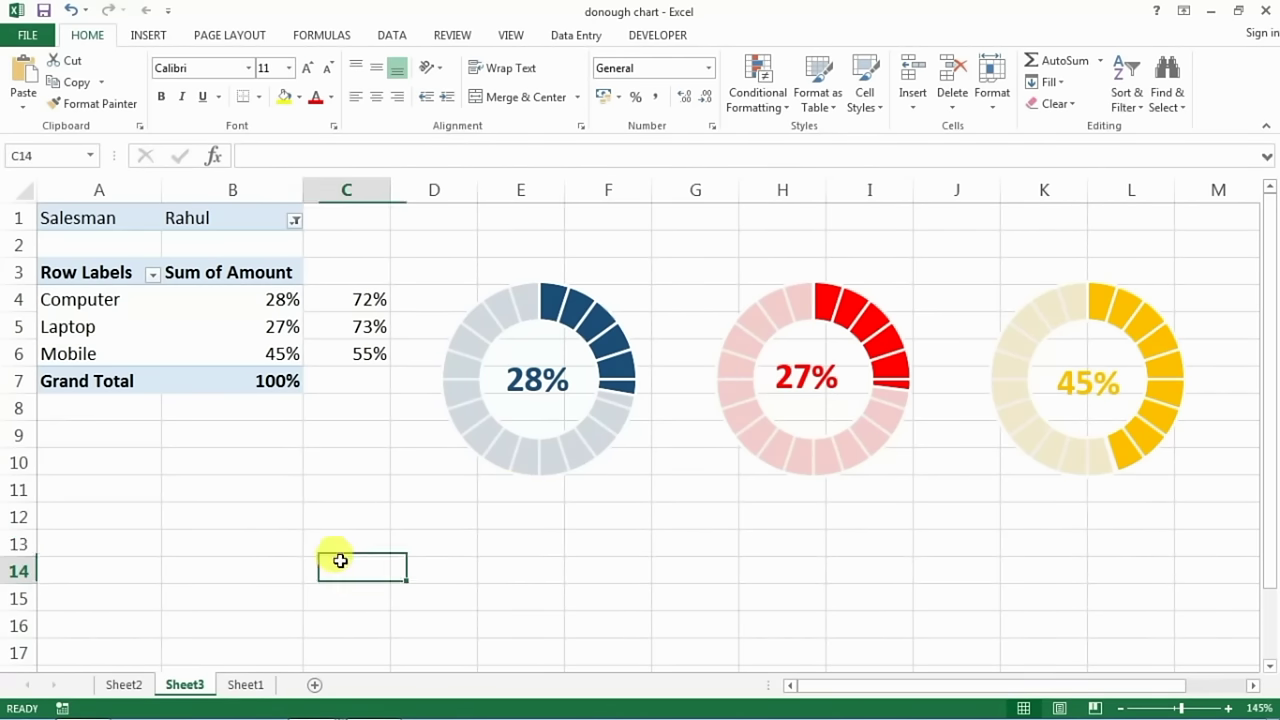
pyautogui.click(145, 36)
pyautogui.click(1013, 85)
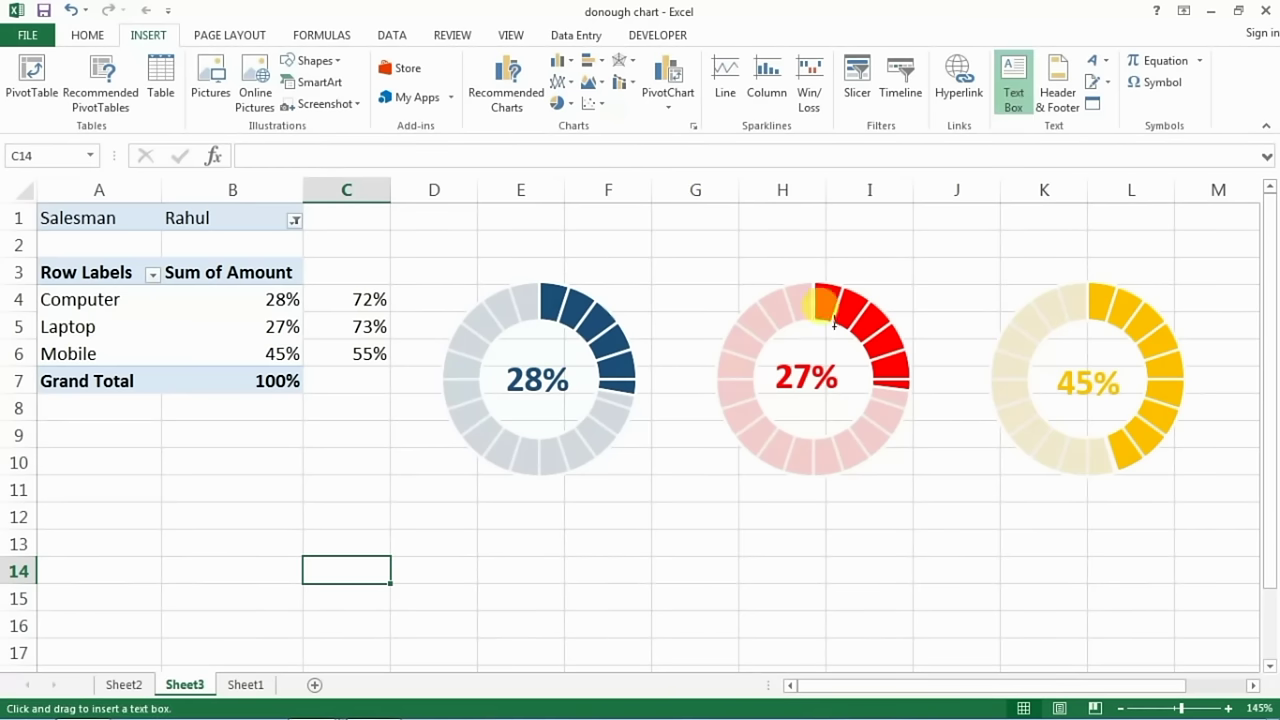
pyautogui.moveTo(465, 502); pyautogui.dragTo(621, 556)
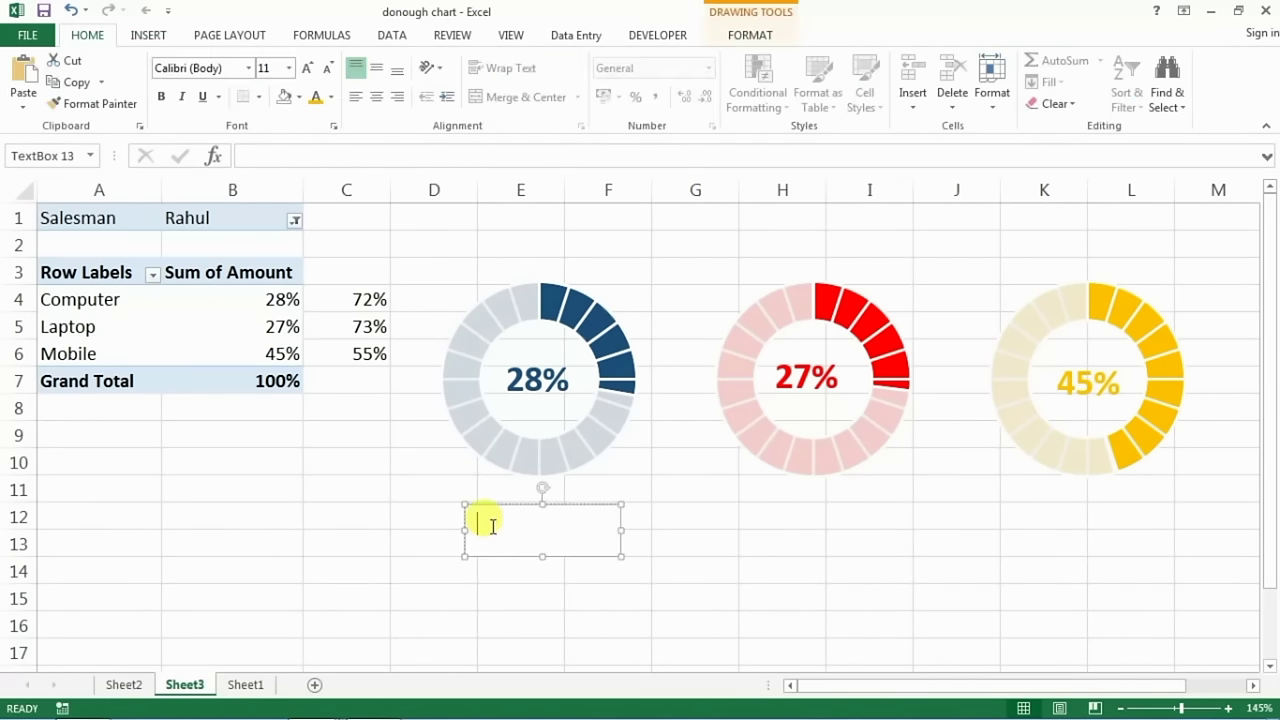
pyautogui.click(280, 158)
pyautogui.write('=')
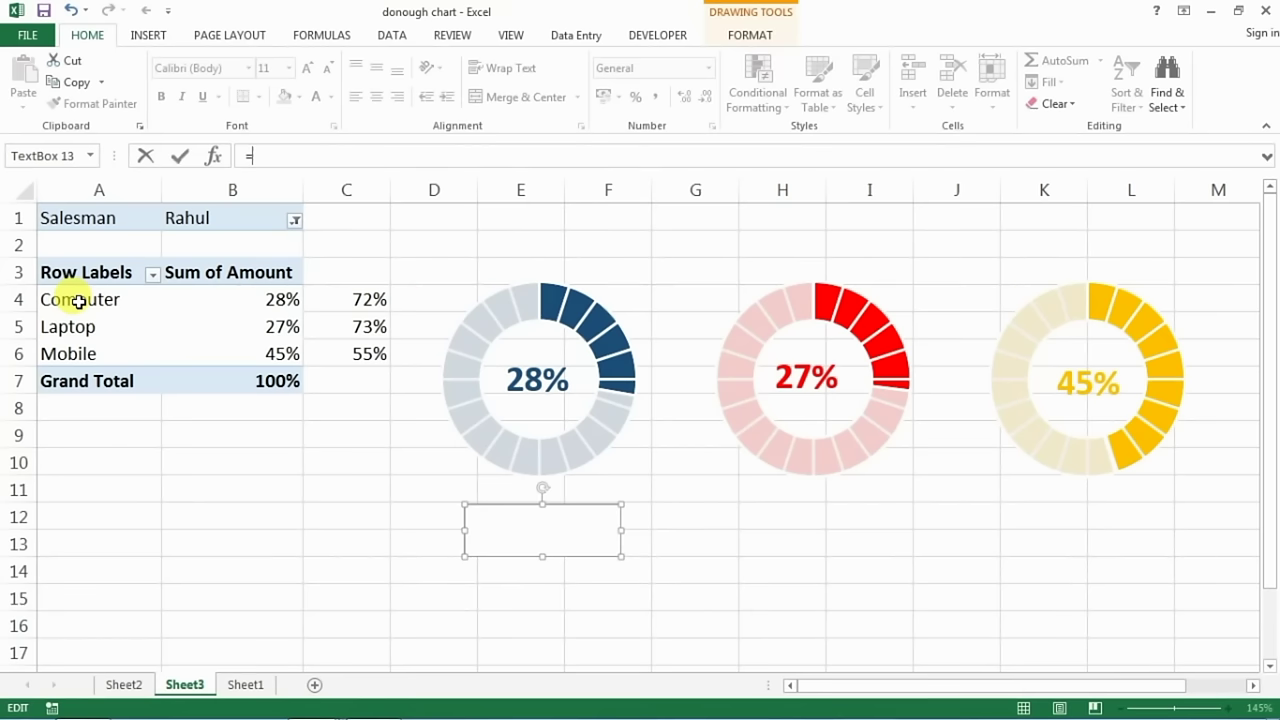
pyautogui.click(78, 302)
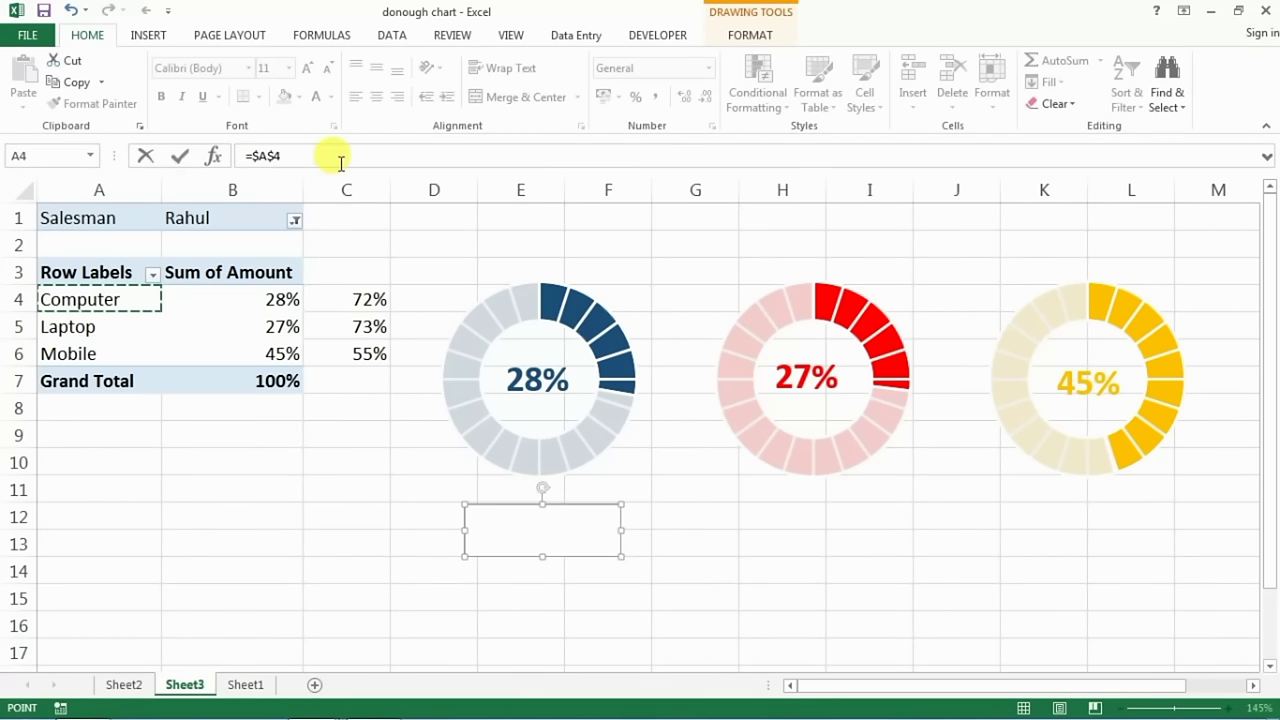
pyautogui.press('Return')
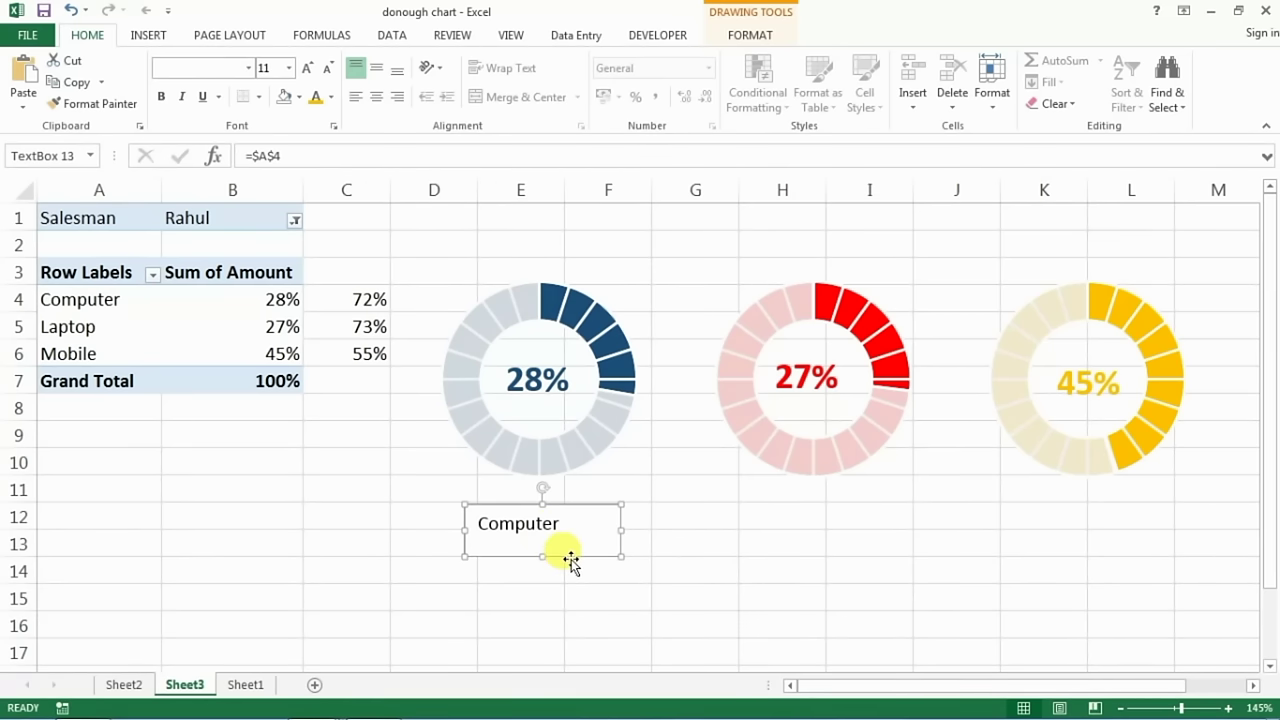
# Paste copies of the Computer text box below the red and gold doughnuts
pyautogui.click(757, 509)
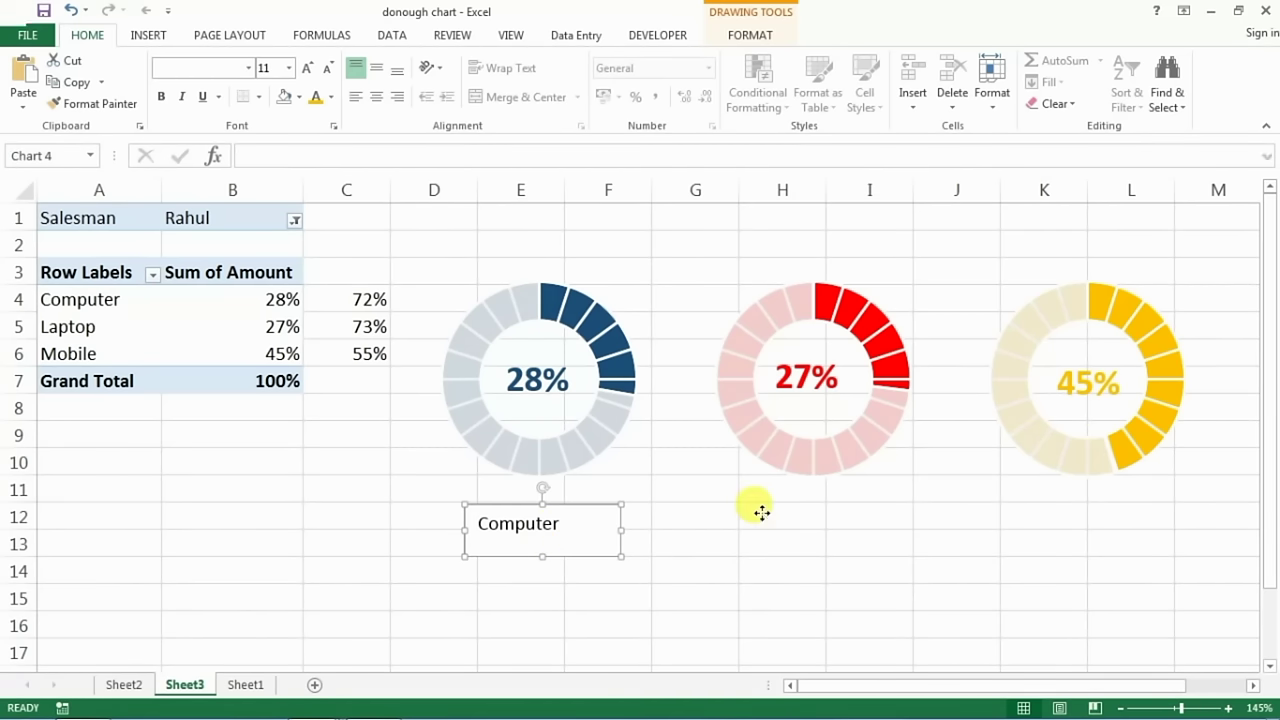
pyautogui.click(759, 527)
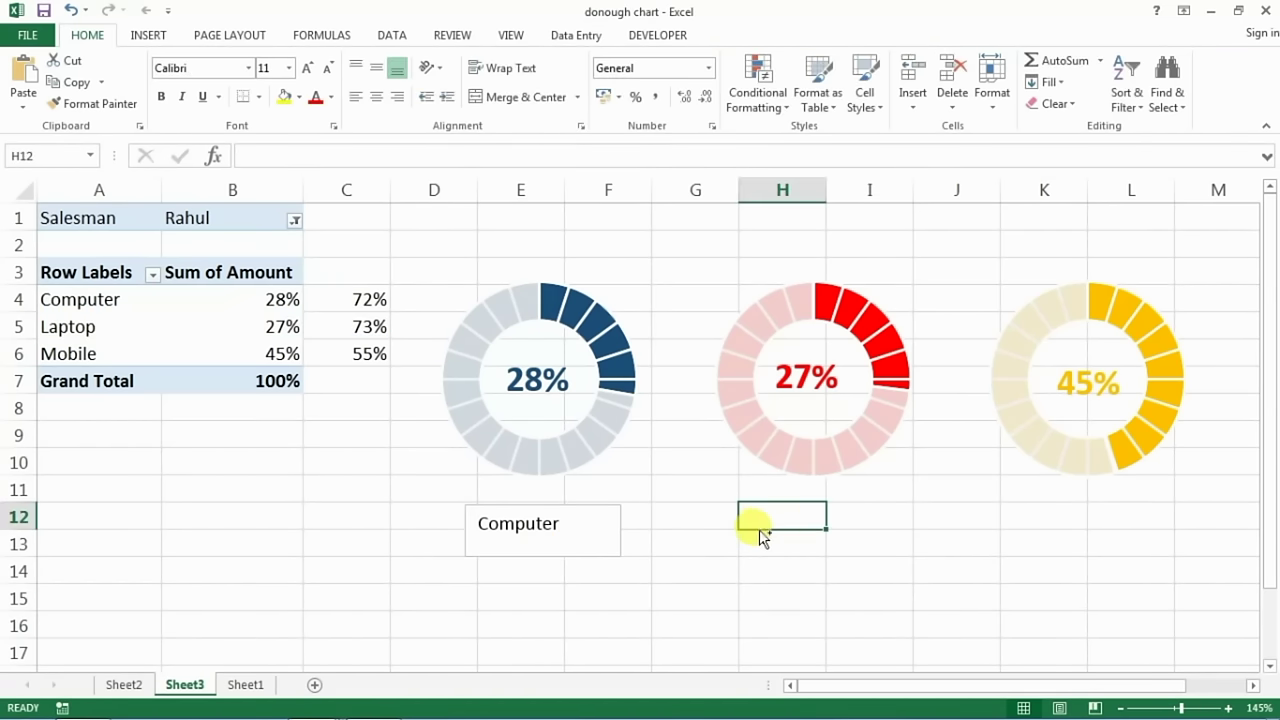
pyautogui.hotkey('ctrl', 'v')
pyautogui.click(1051, 501)
pyautogui.click(1048, 514)
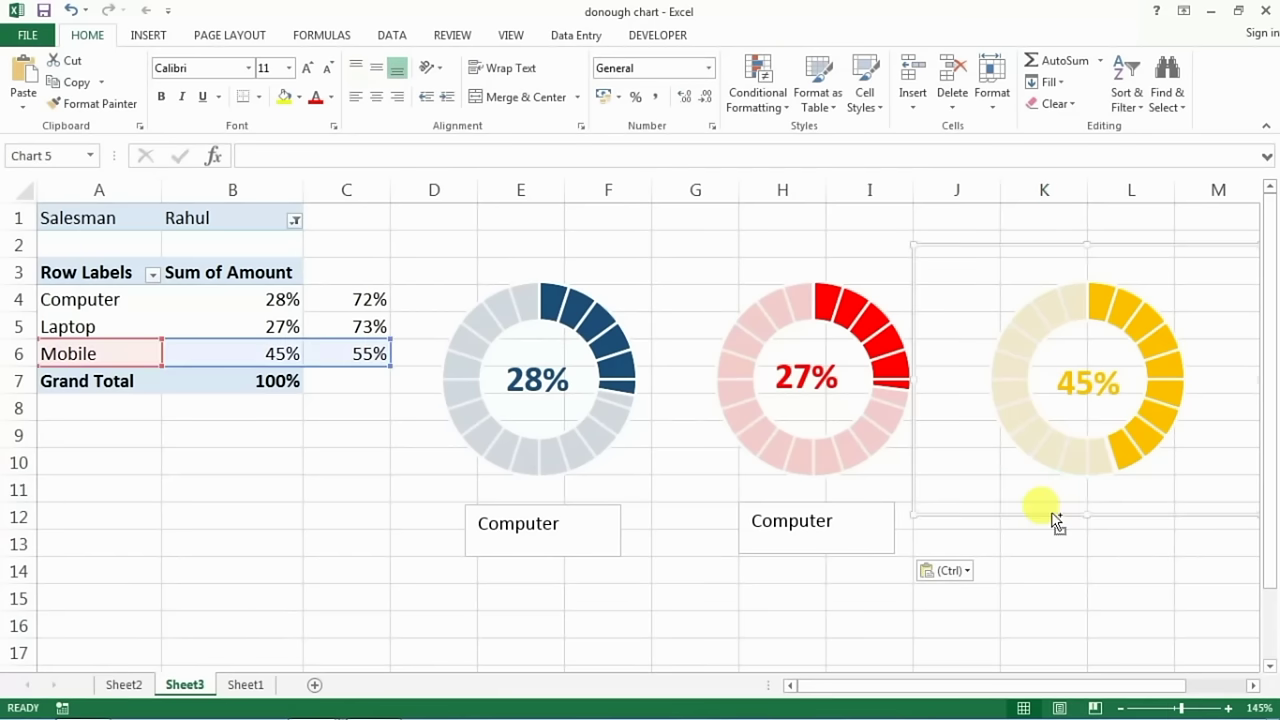
pyautogui.click(1046, 523)
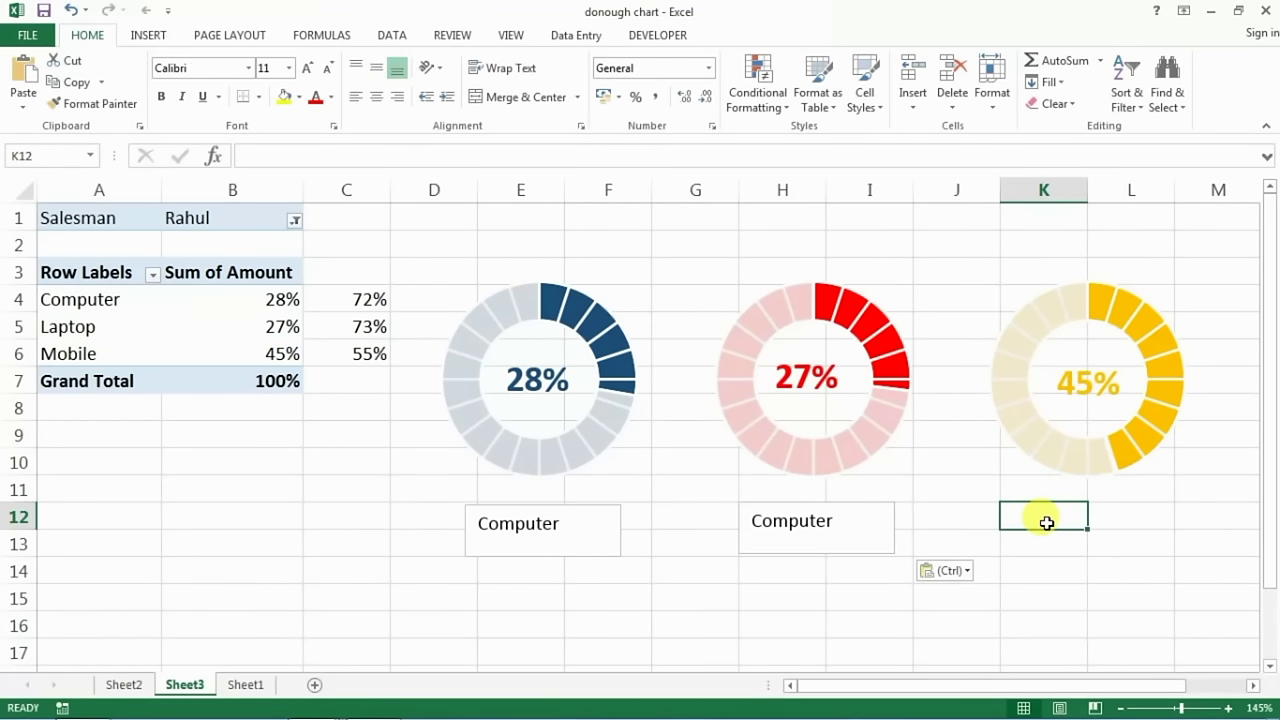
pyautogui.hotkey('ctrl', 'v')
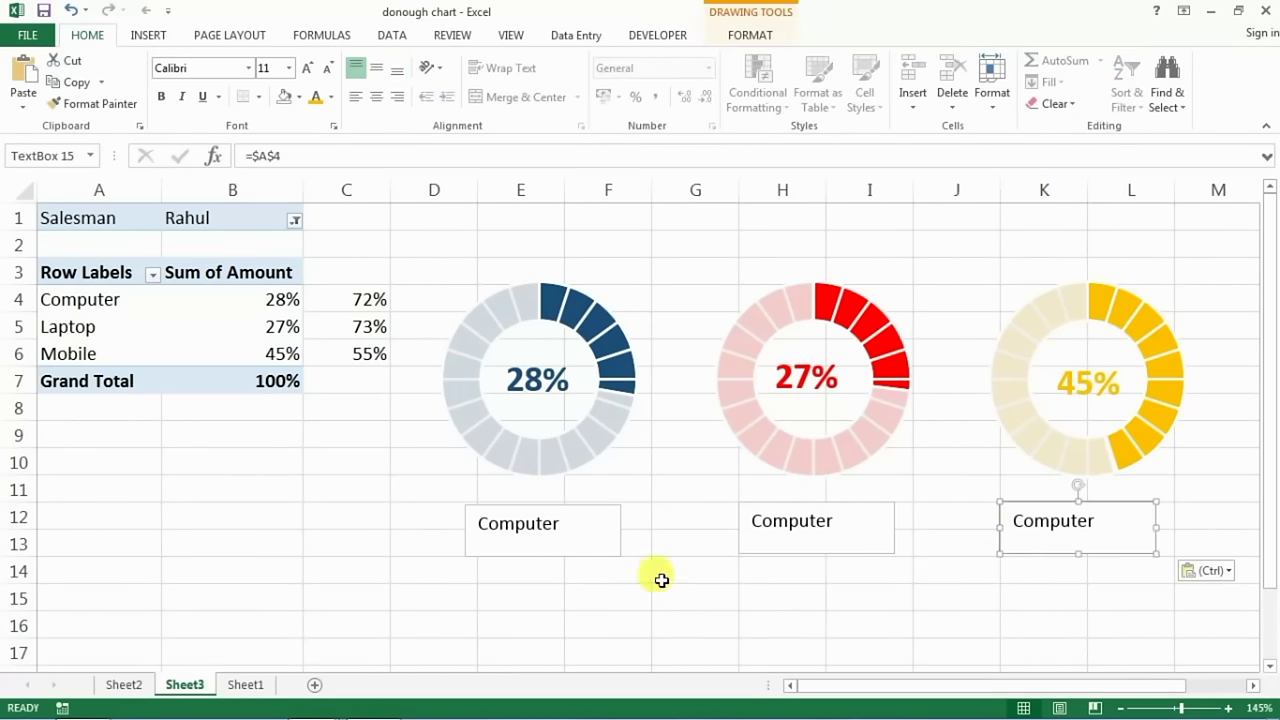
pyautogui.click(795, 538)
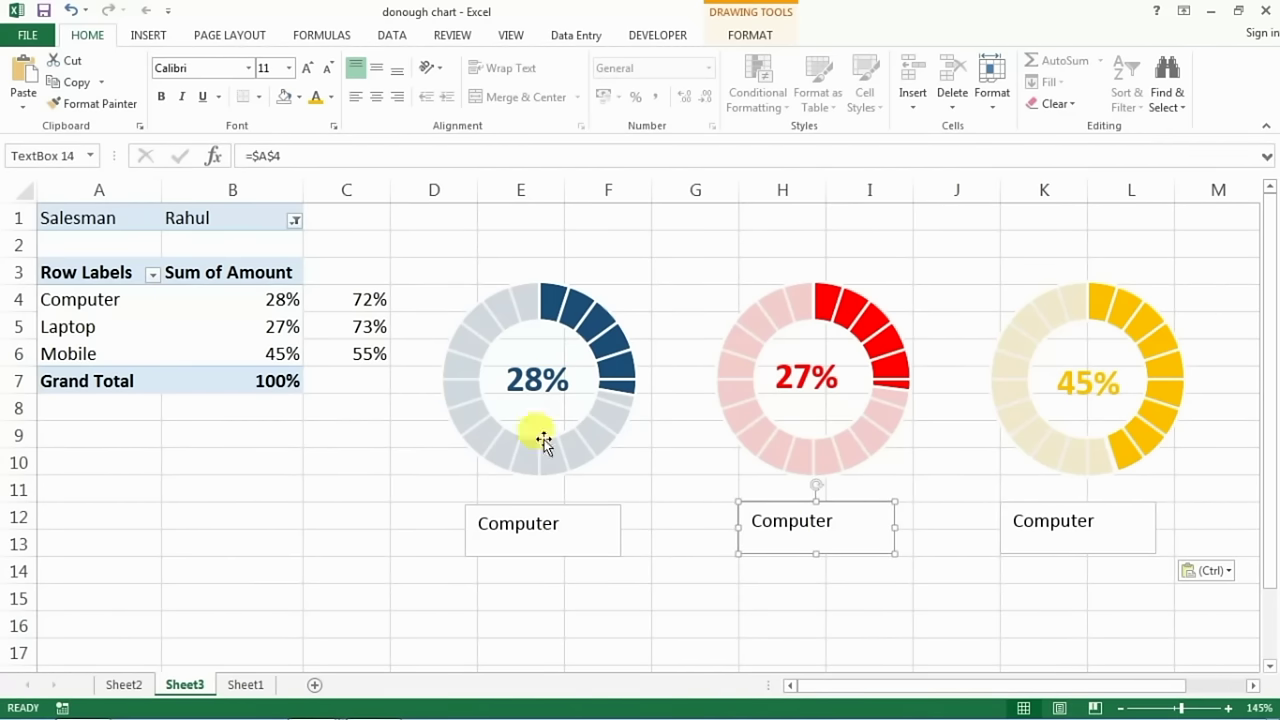
# Link the middle box to $A$5 (Laptop) and the right box to $A$6 (Mobile)
pyautogui.click(297, 156)
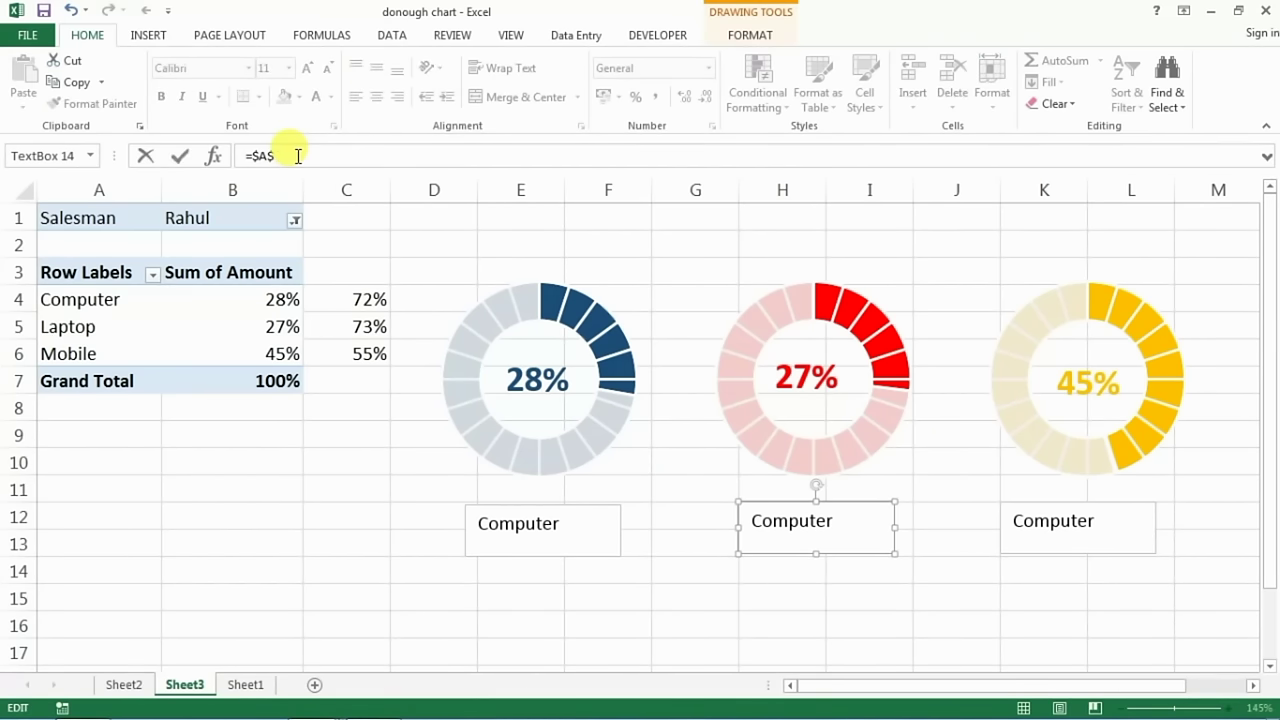
pyautogui.write('5')
pyautogui.press('Return')
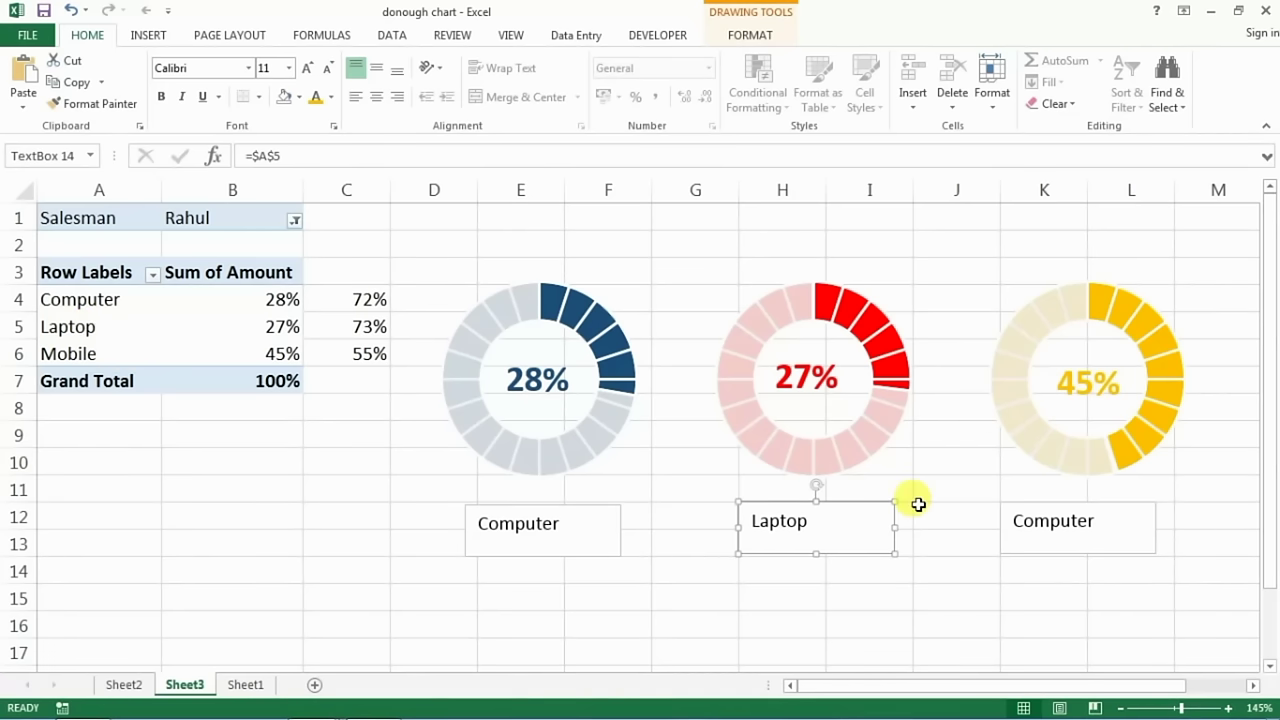
pyautogui.click(1034, 530)
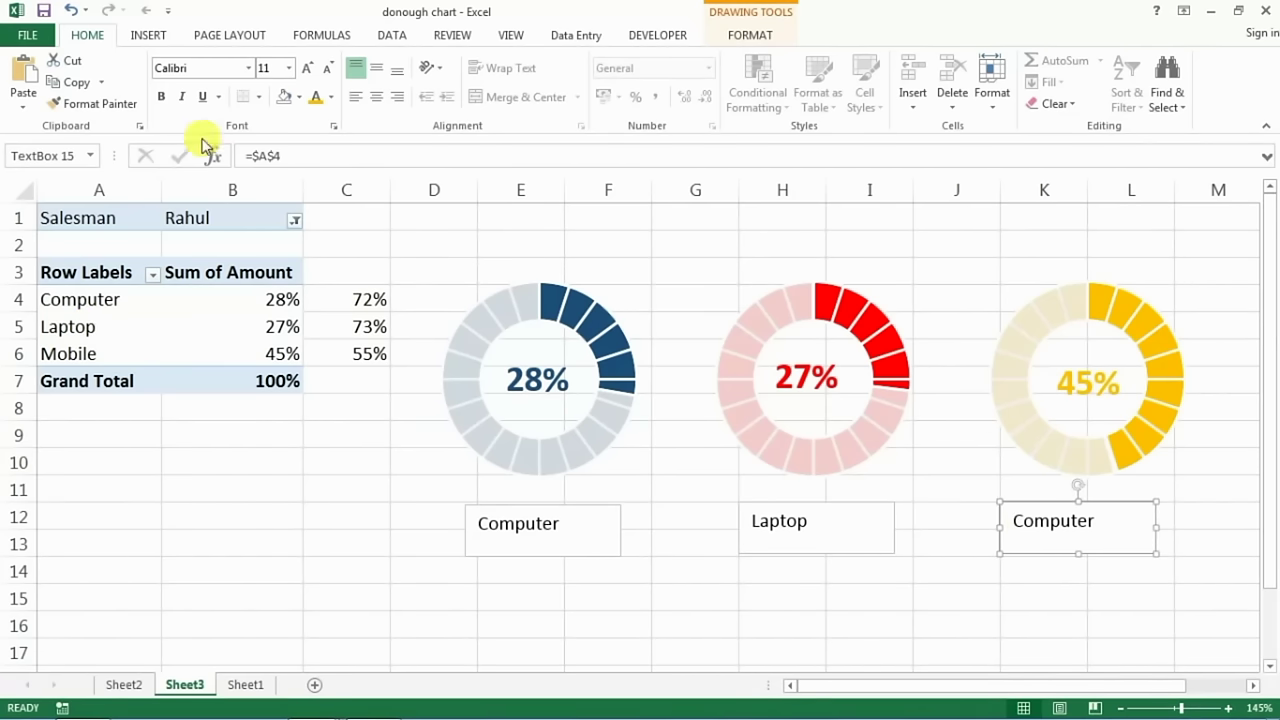
pyautogui.click(307, 158)
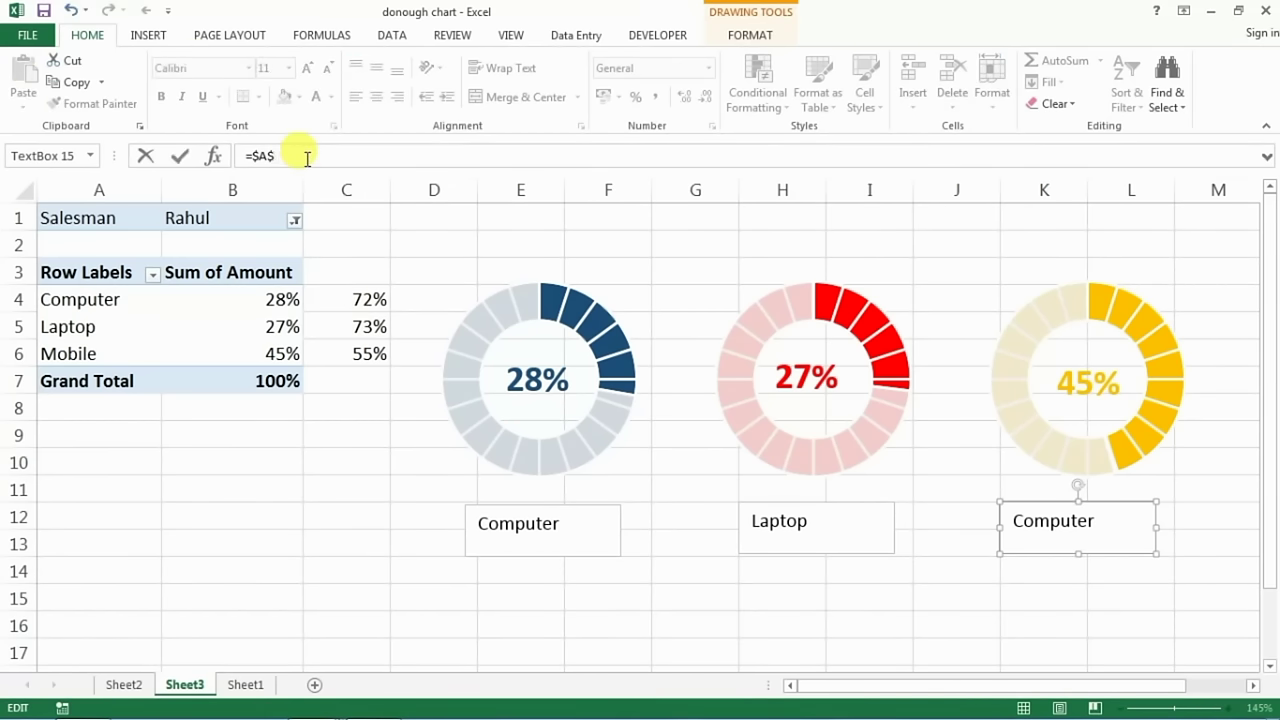
pyautogui.write('6')
pyautogui.press('Return')
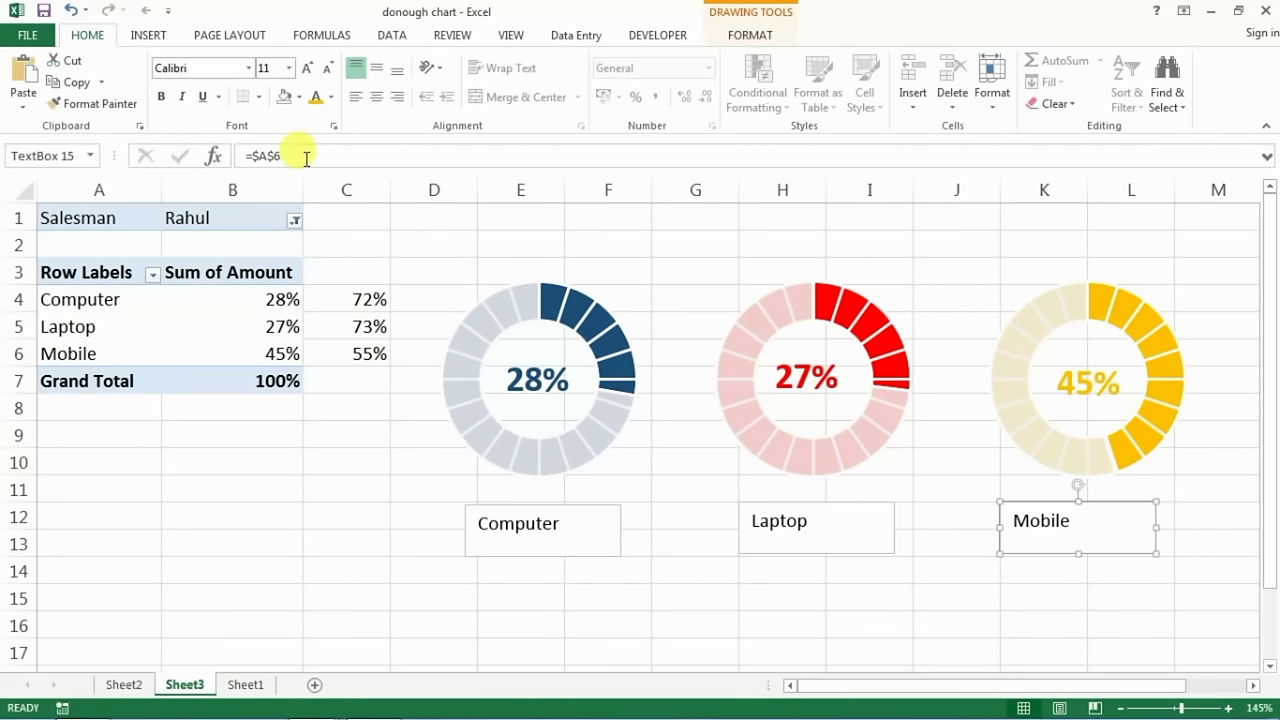
# Reposition the Computer, Laptop and Mobile boxes beneath their doughnuts, then select all three
pyautogui.moveTo(551, 526); pyautogui.dragTo(587, 496)
pyautogui.click(810, 535)
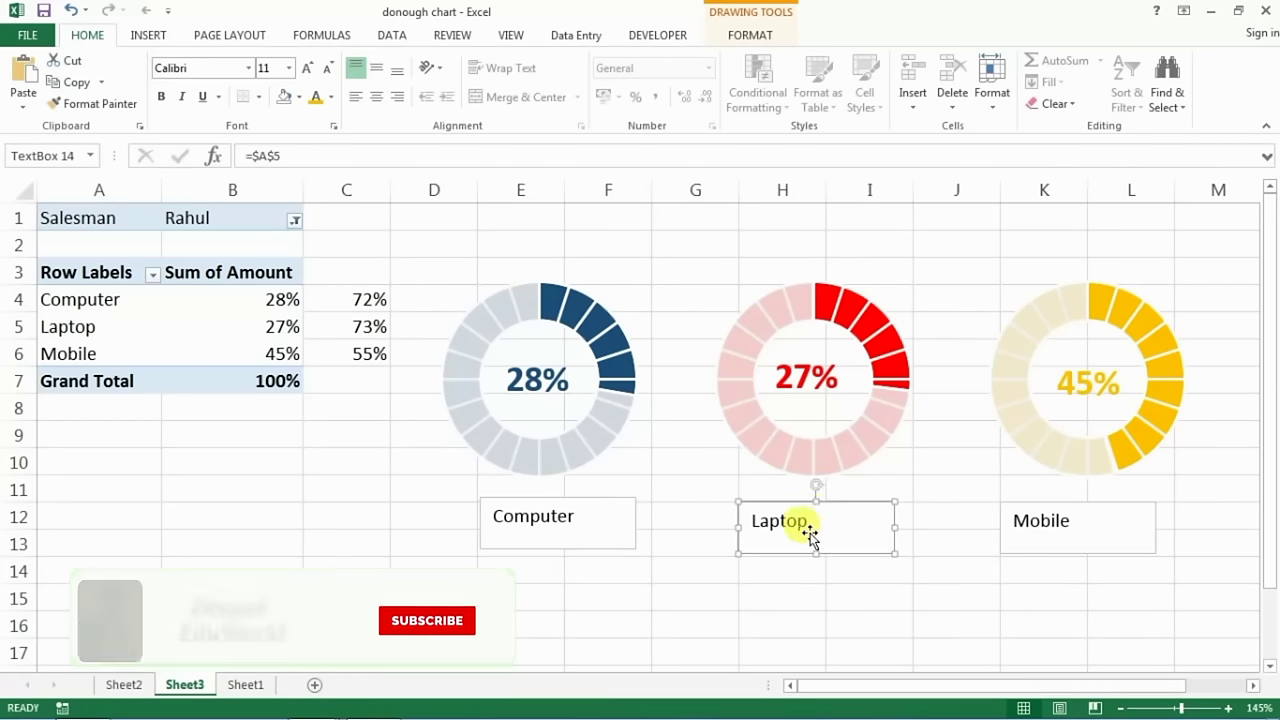
pyautogui.moveTo(828, 503)
pyautogui.mouseDown()
pyautogui.moveTo(867, 514)
pyautogui.moveTo(867, 503)
pyautogui.mouseUp()
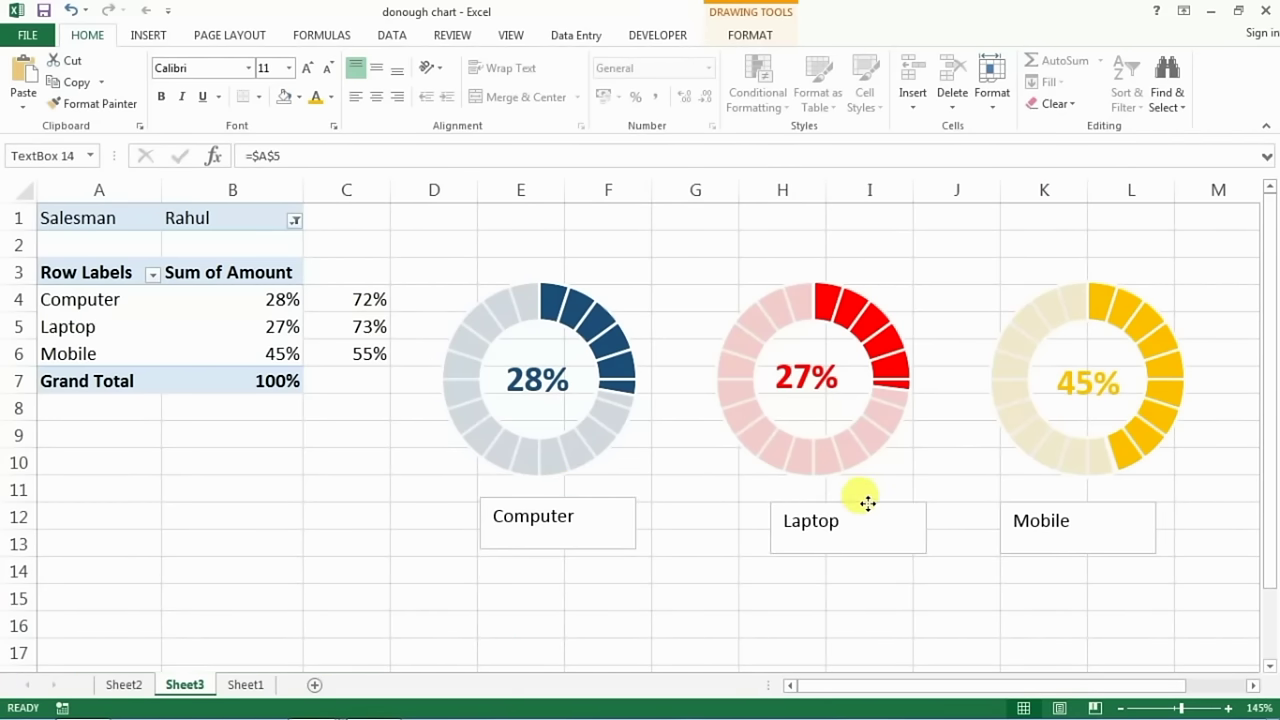
pyautogui.click(867, 503)
pyautogui.moveTo(1108, 506); pyautogui.dragTo(1156, 504)
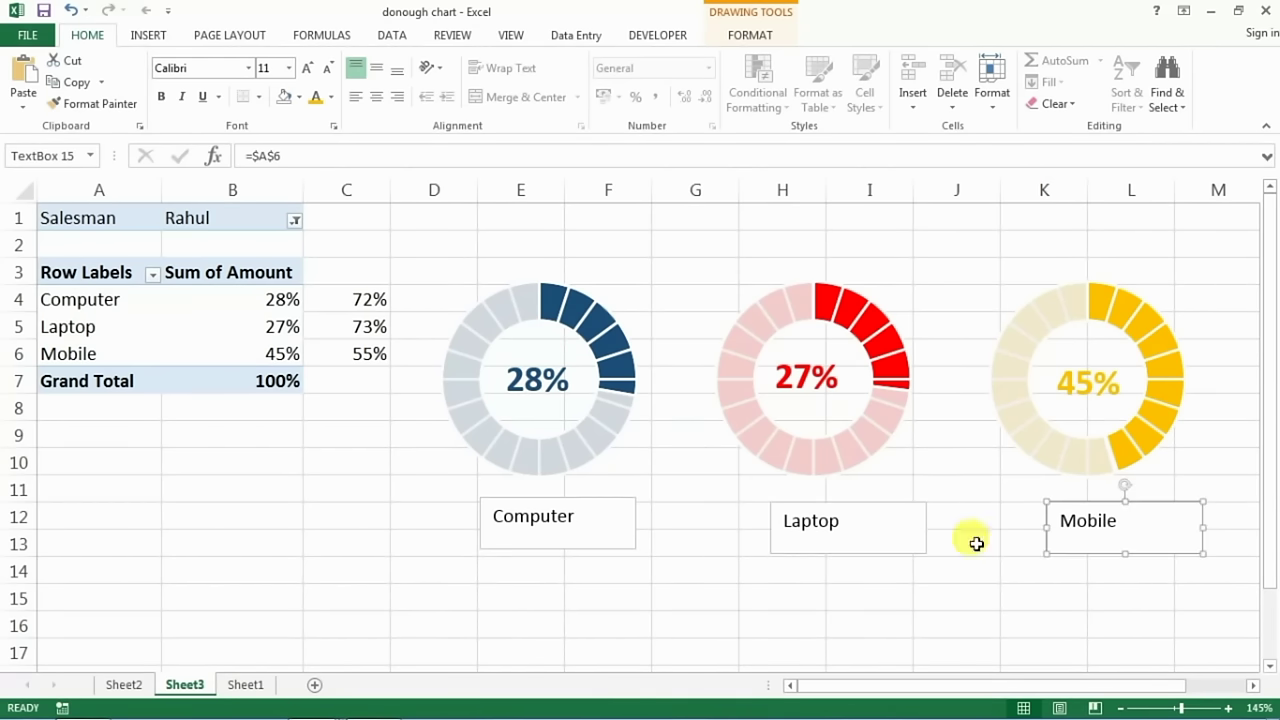
pyautogui.click(568, 598)
pyautogui.click(578, 535)
pyautogui.keyDown('shift'); pyautogui.click(846, 524); pyautogui.keyUp('shift')
pyautogui.keyDown('shift'); pyautogui.click(1094, 534); pyautogui.keyUp('shift')
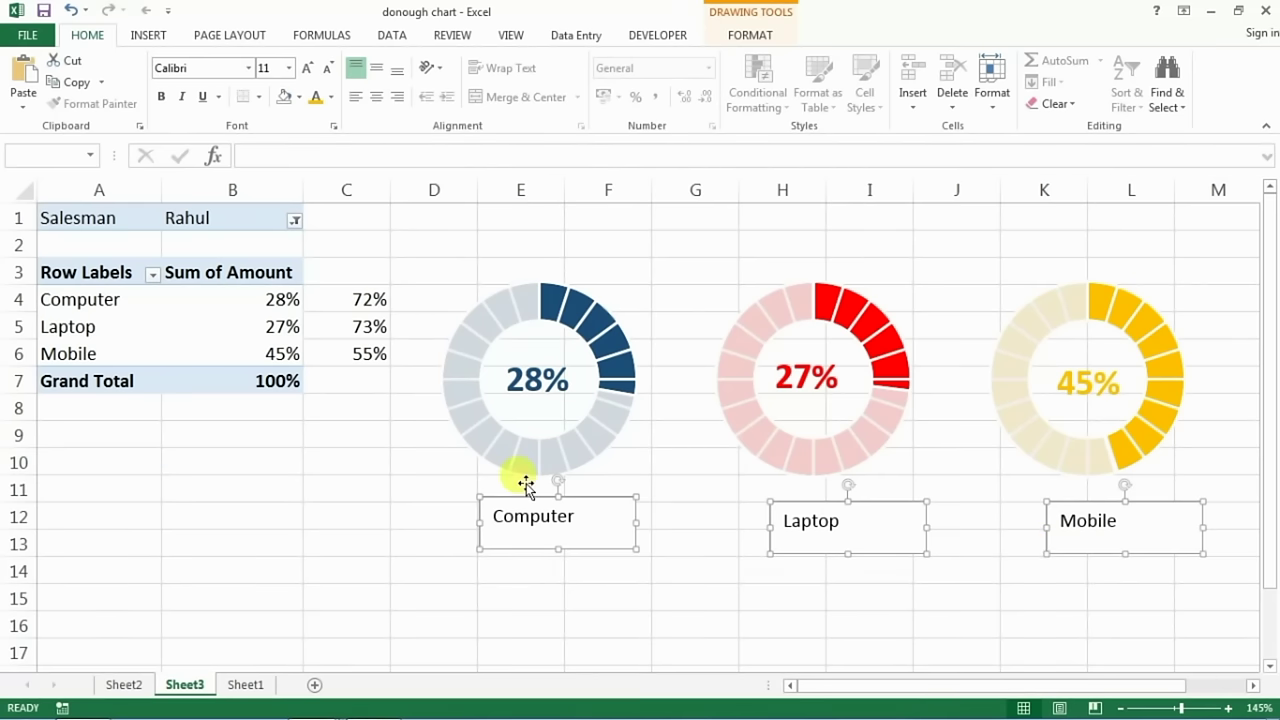
# Make the three name labels size 18 bold with no fill or outline
pyautogui.click(312, 70)
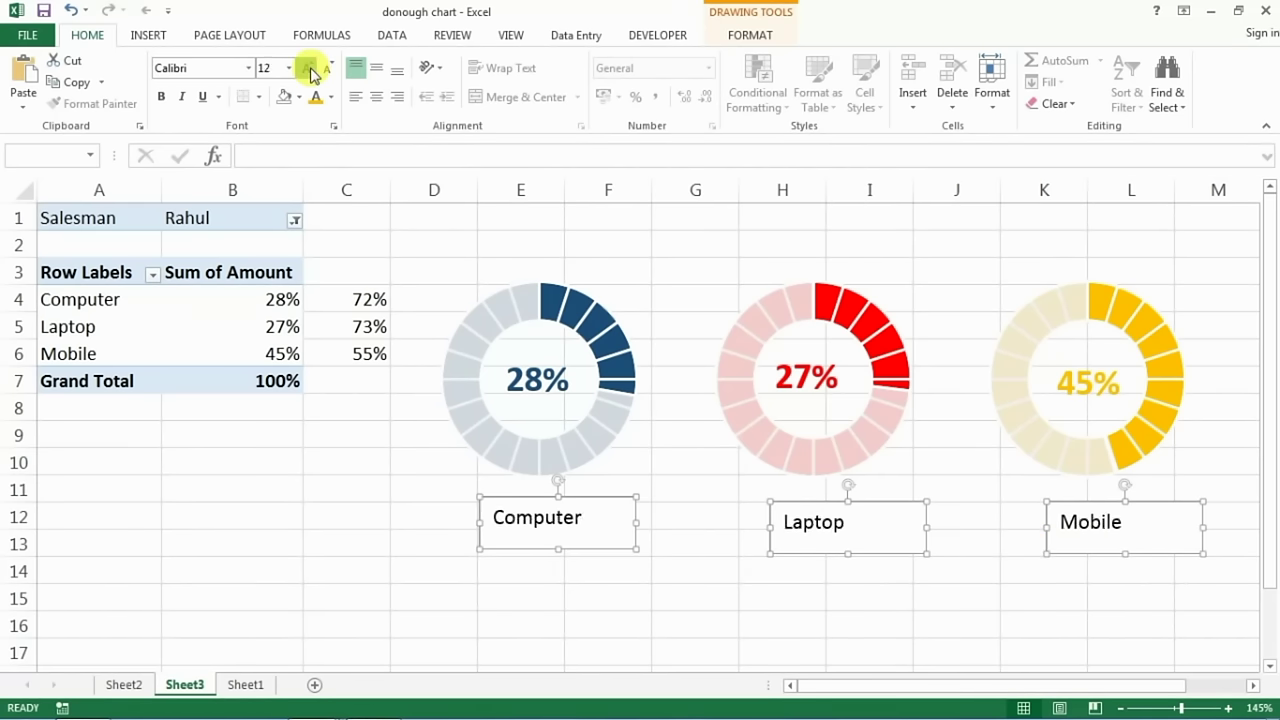
pyautogui.click(312, 70)
pyautogui.click(312, 70)
pyautogui.click(312, 70)
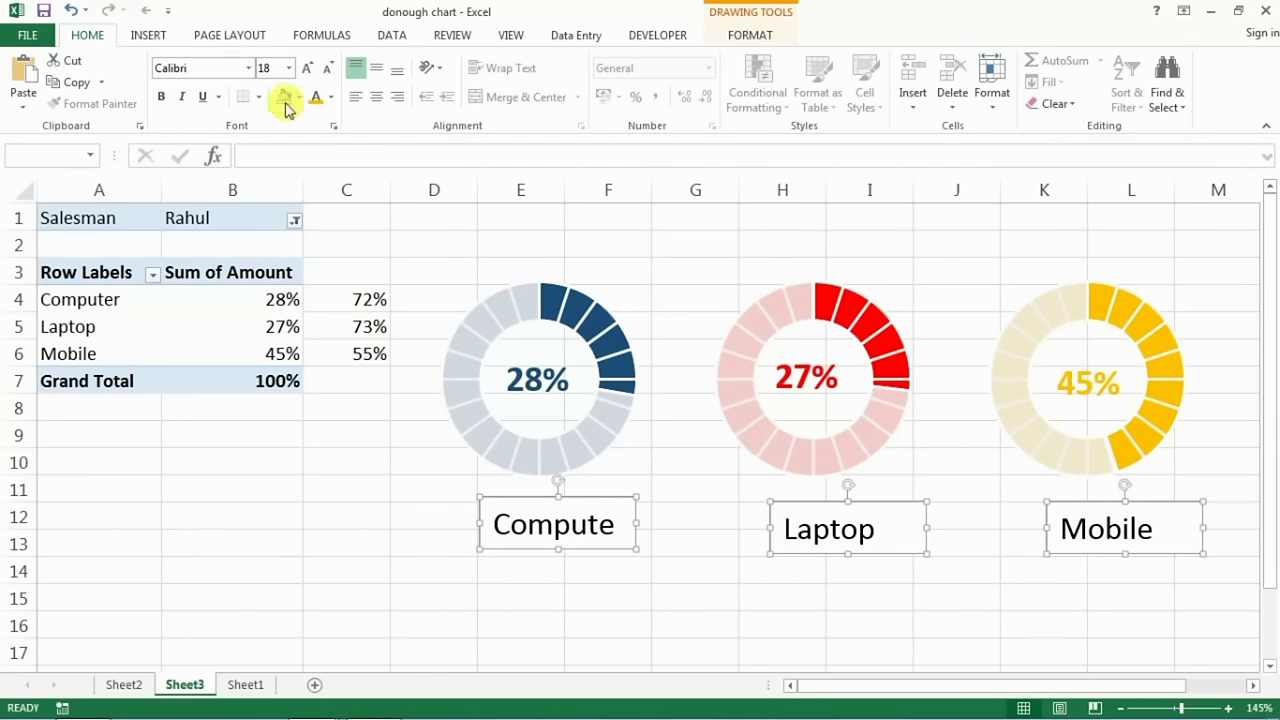
pyautogui.click(161, 97)
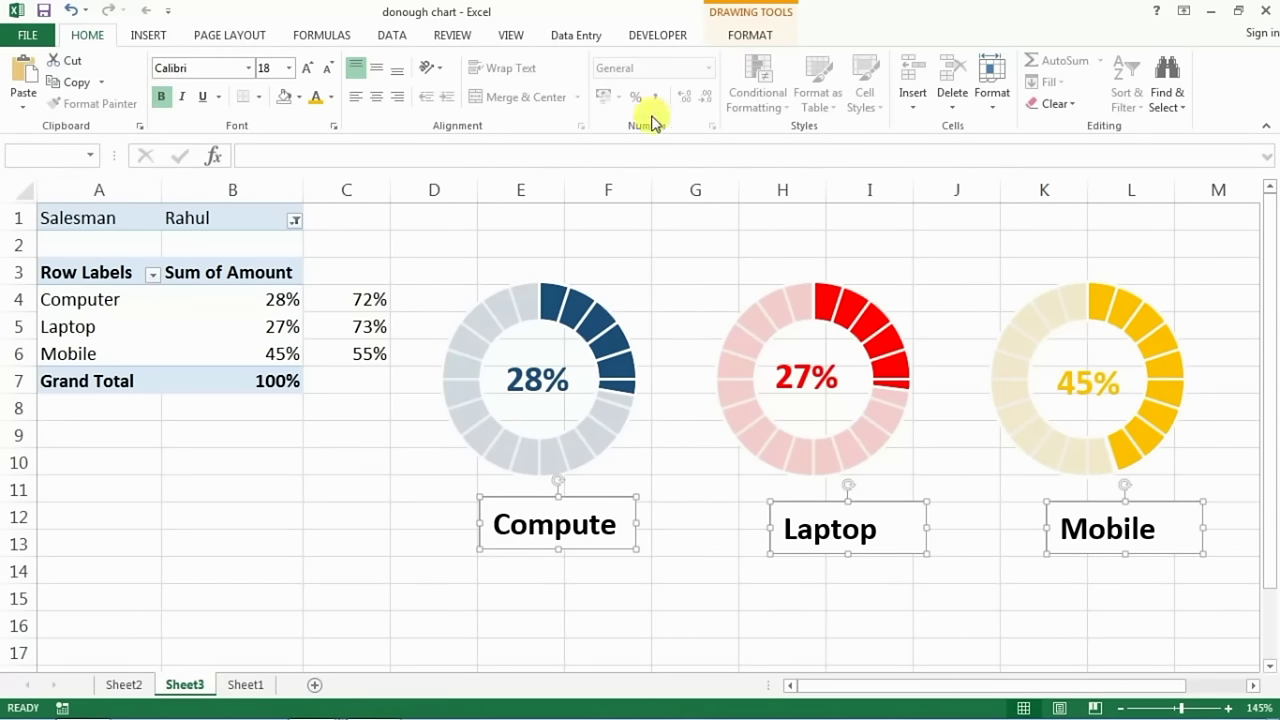
pyautogui.click(468, 62)
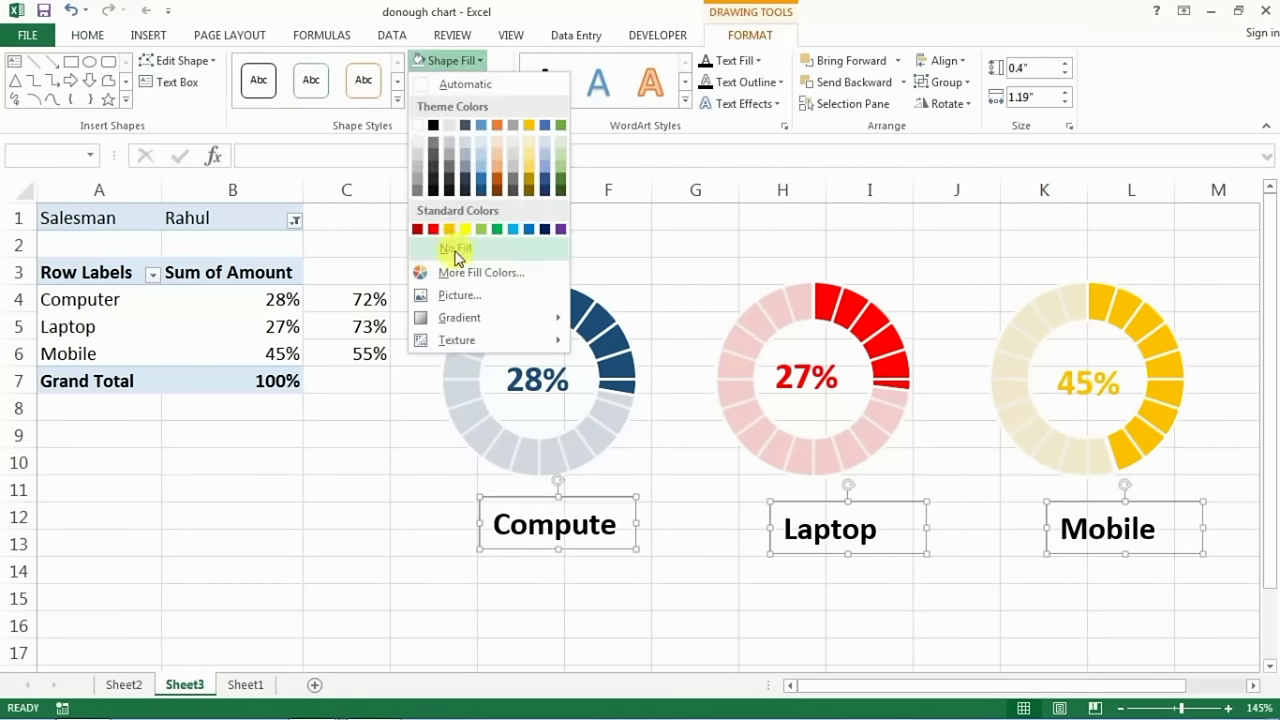
pyautogui.click(450, 240)
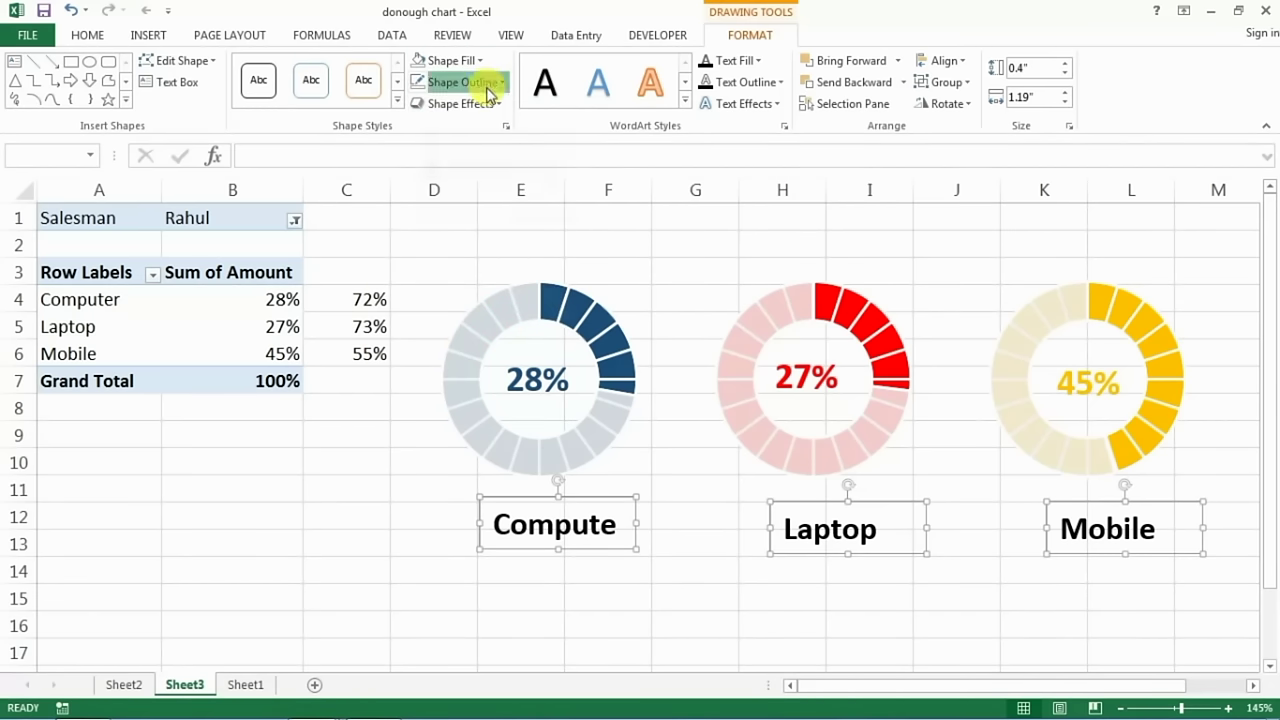
pyautogui.click(486, 84)
pyautogui.click(478, 270)
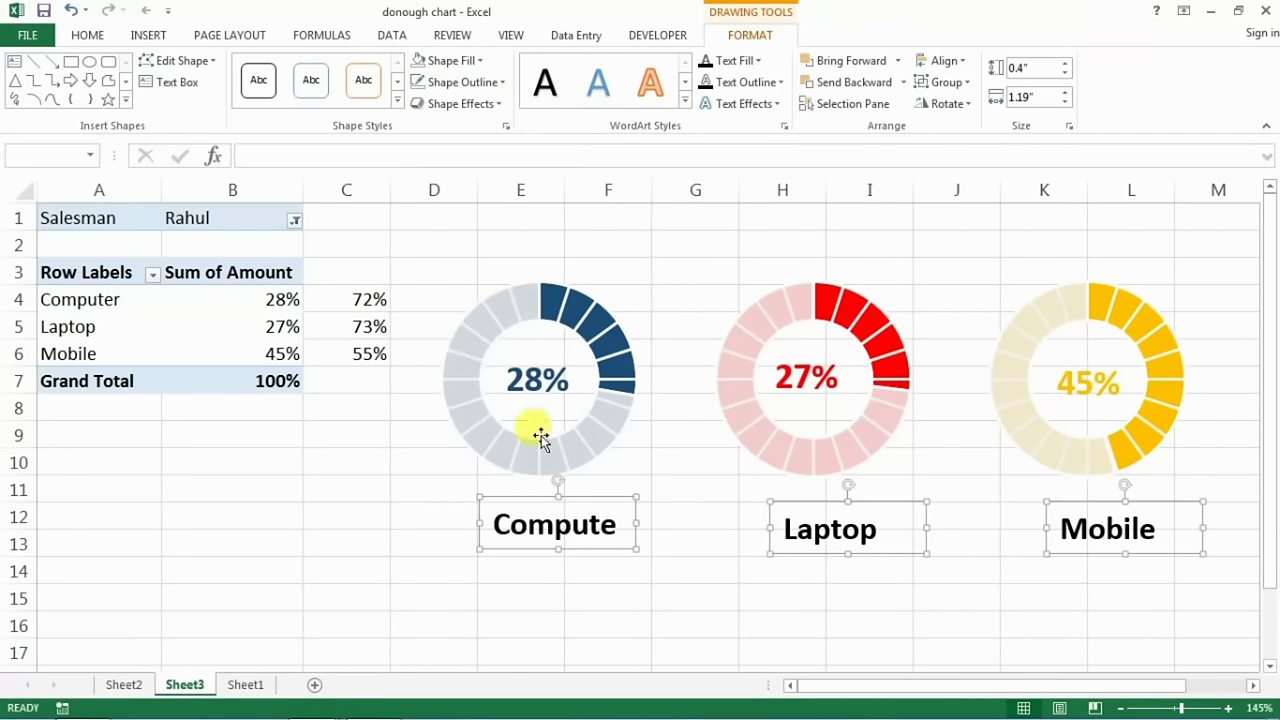
pyautogui.click(594, 594)
# Widen the Computer box to fit the word and align Laptop and Mobile level with it
pyautogui.click(580, 545)
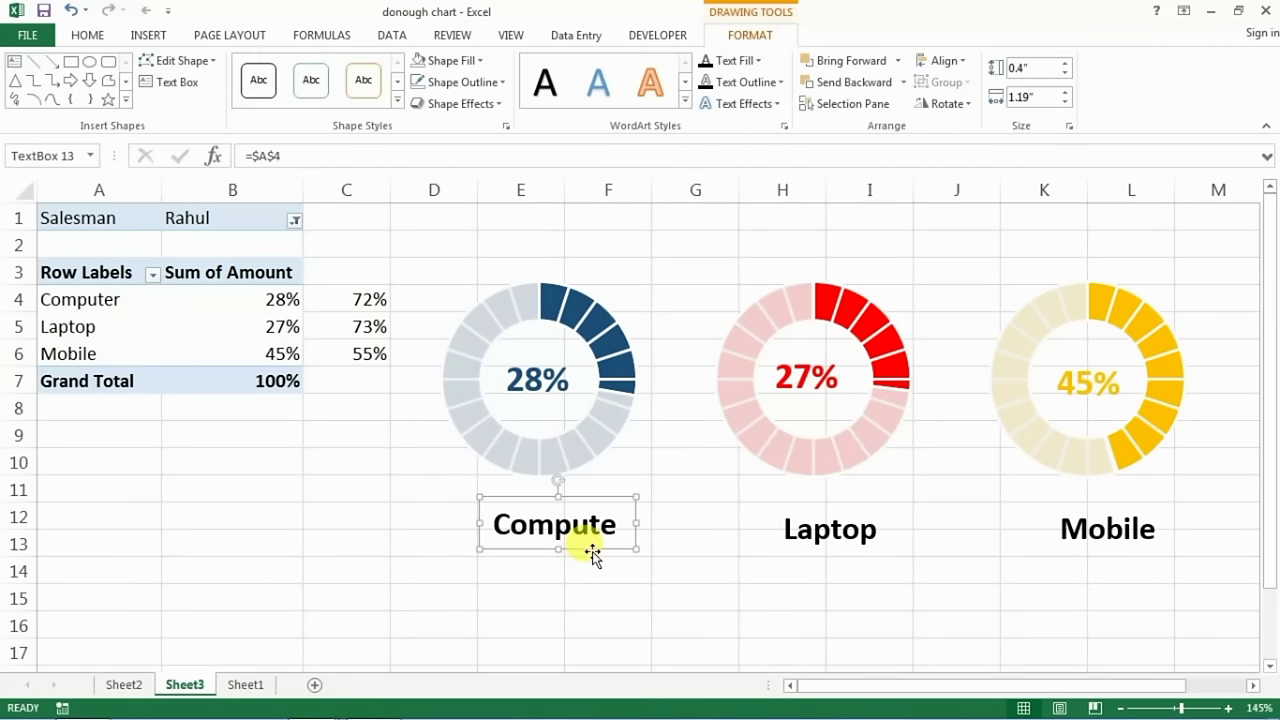
pyautogui.moveTo(590, 548); pyautogui.dragTo(559, 543)
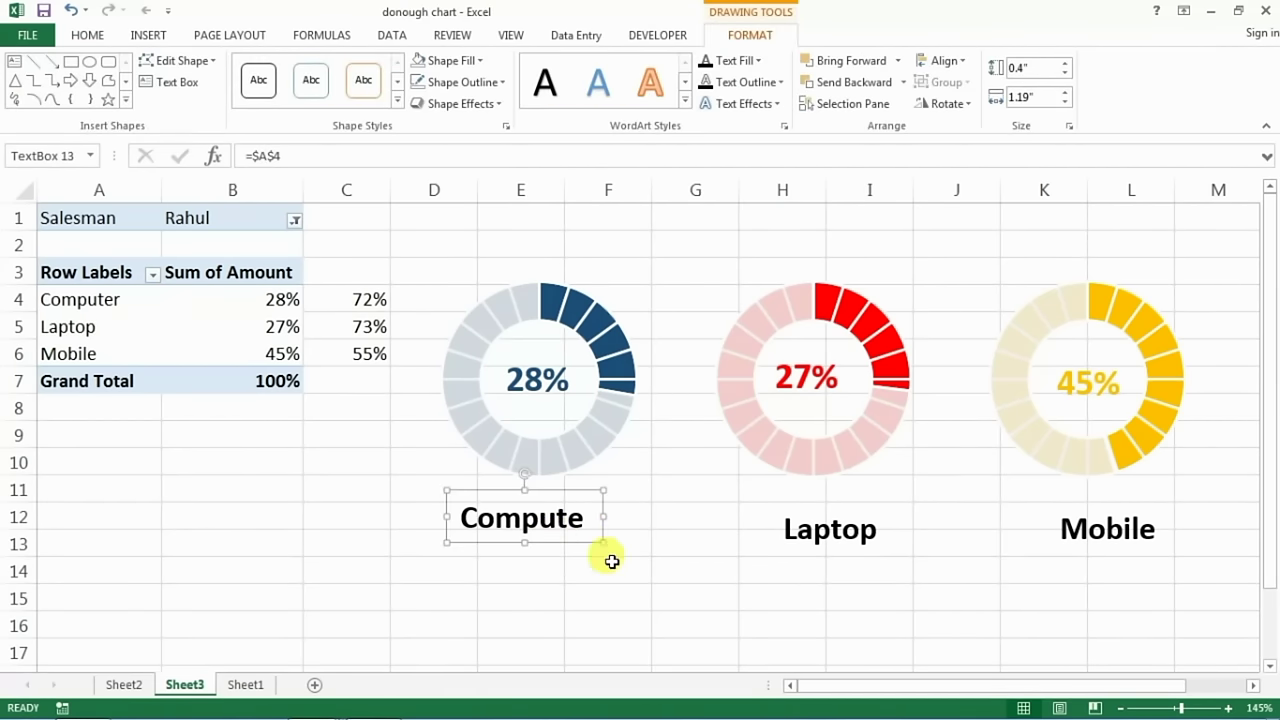
pyautogui.moveTo(603, 516); pyautogui.dragTo(620, 516)
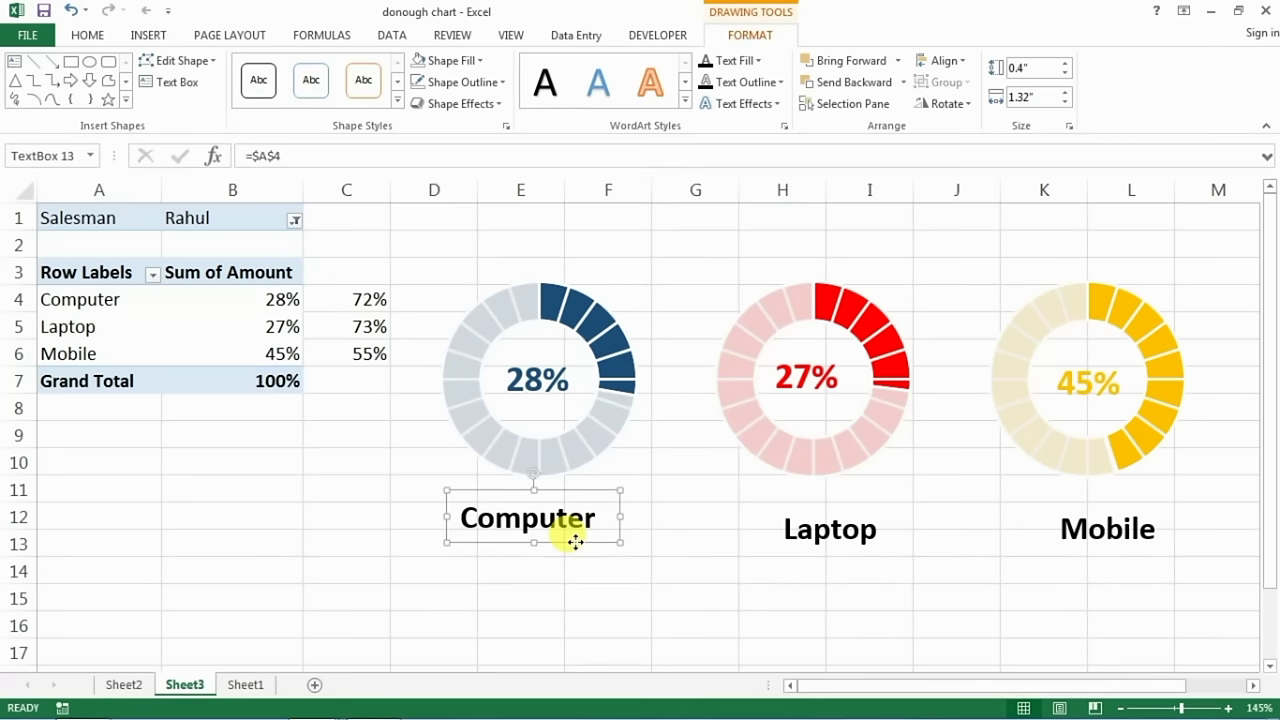
pyautogui.click(843, 524)
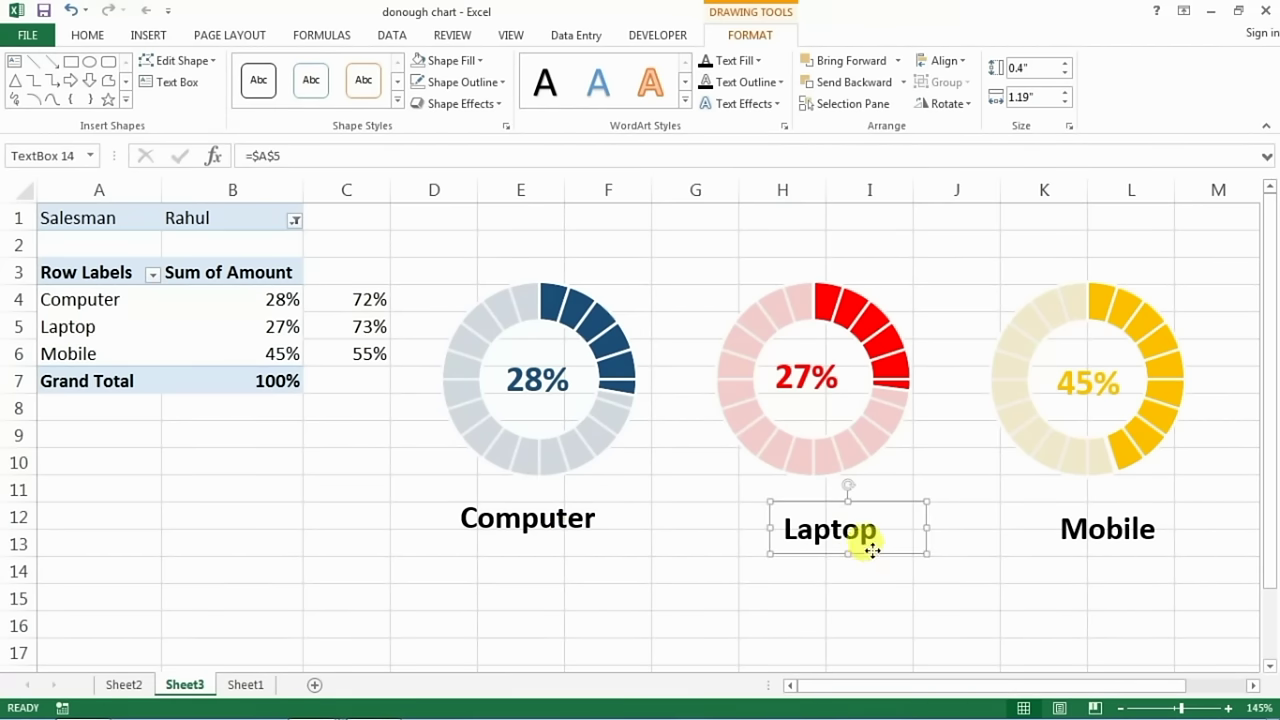
pyautogui.moveTo(872, 549); pyautogui.dragTo(861, 541)
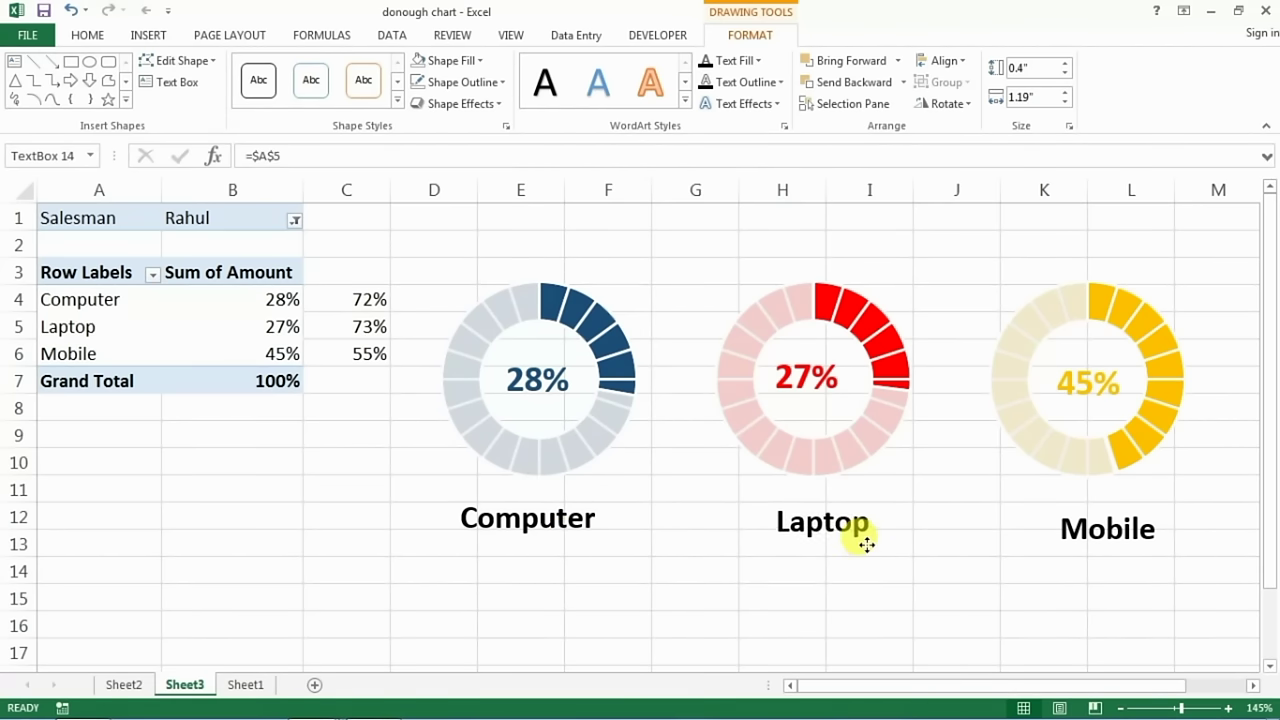
pyautogui.click(1112, 551)
pyautogui.moveTo(1130, 553); pyautogui.dragTo(1125, 545)
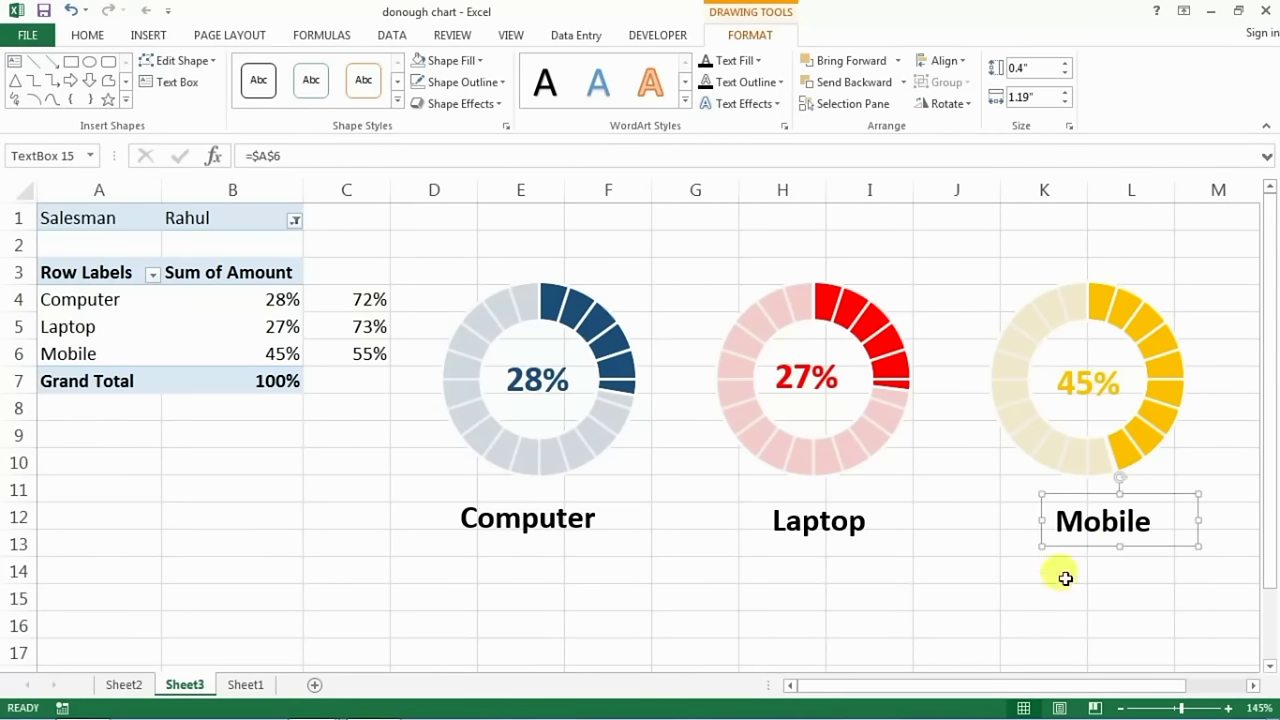
pyautogui.click(550, 522)
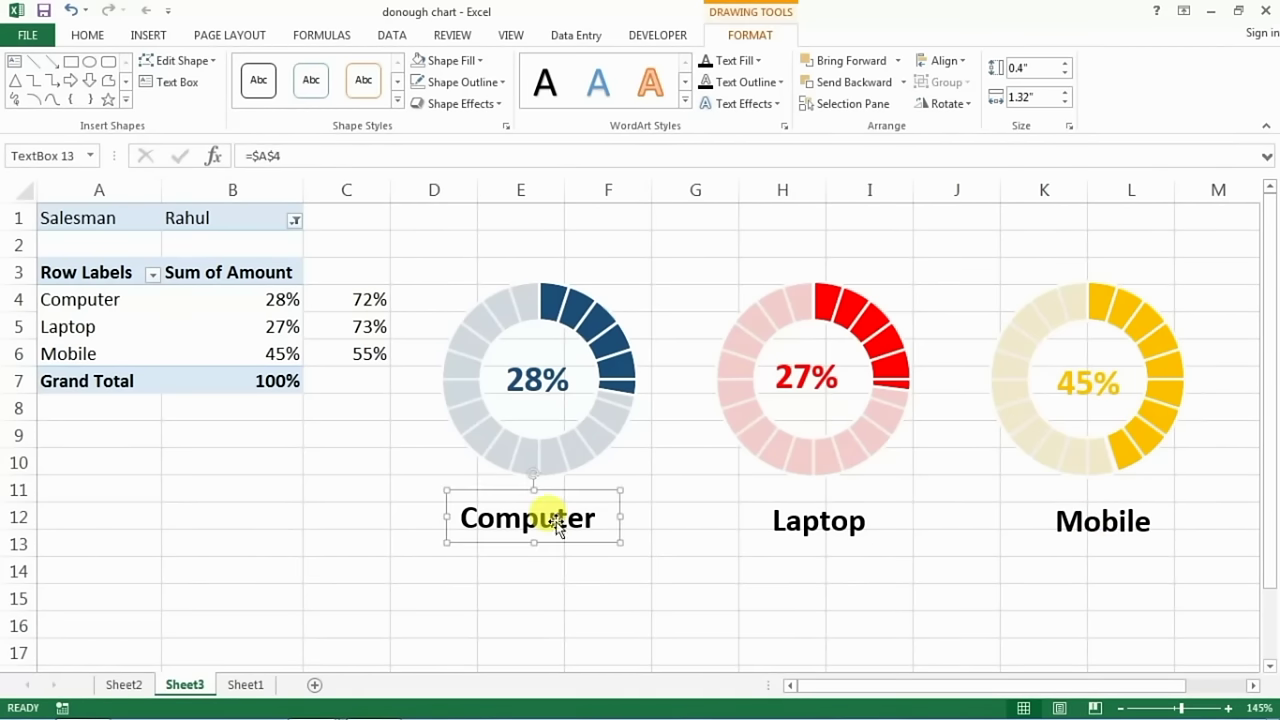
# Set the font colour to dark blue for Computer, red for Laptop and gold for Mobile
pyautogui.click(88, 35)
pyautogui.click(333, 97)
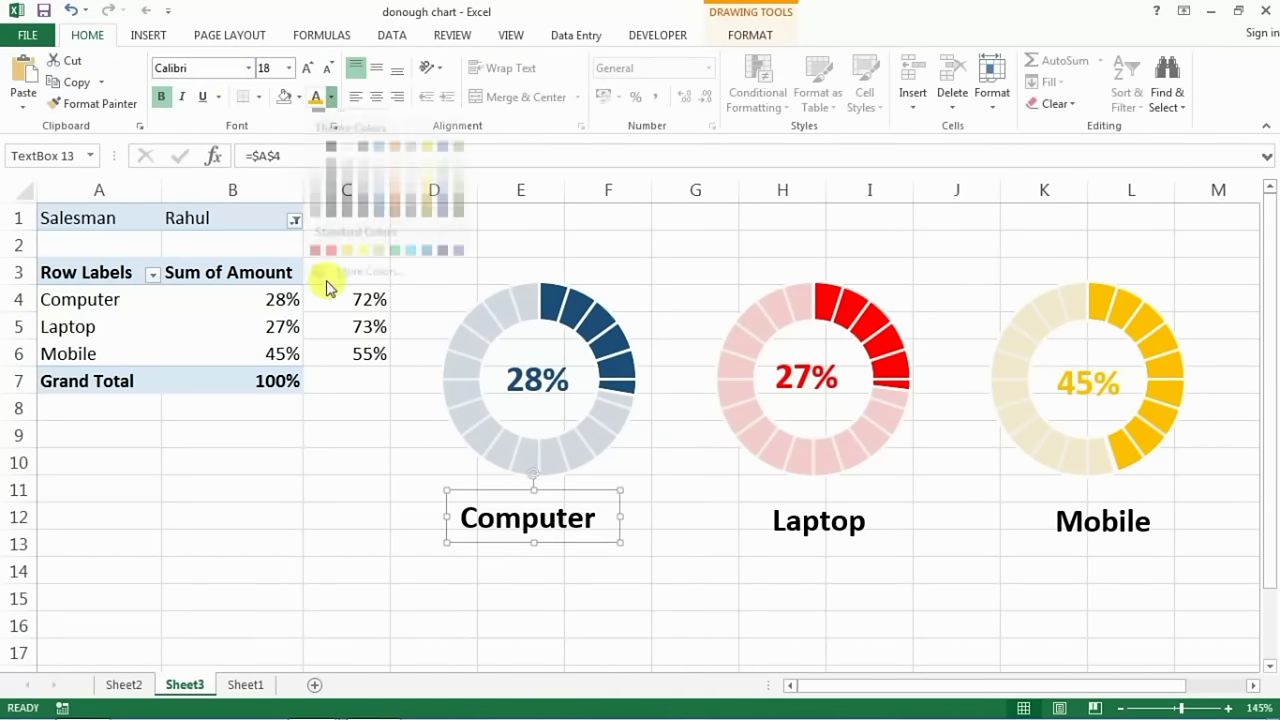
pyautogui.click(373, 226)
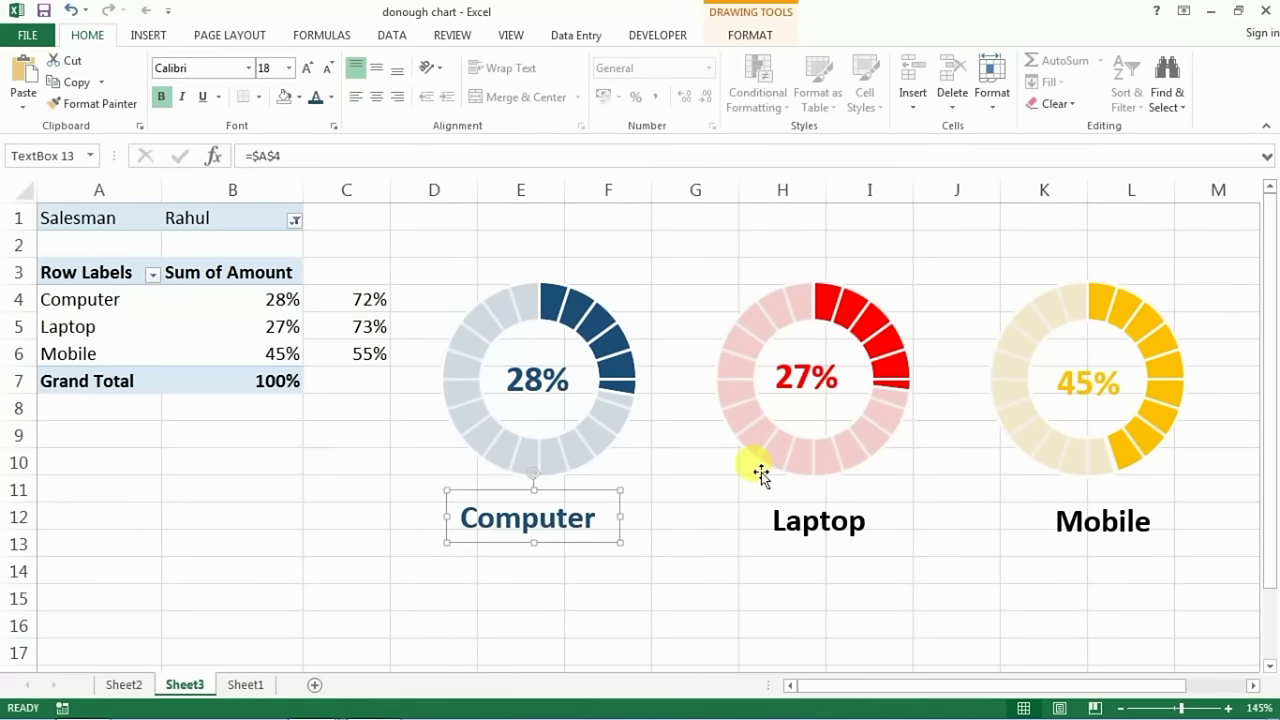
pyautogui.click(820, 520)
pyautogui.click(331, 97)
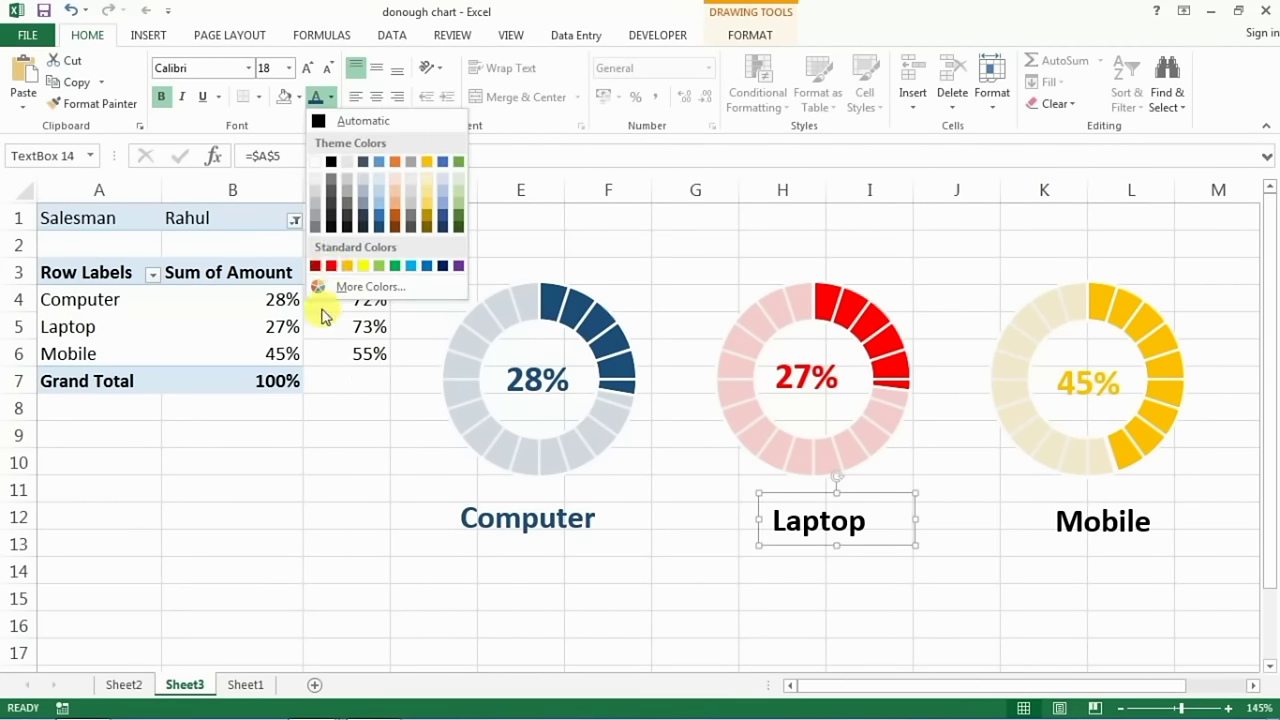
pyautogui.click(329, 264)
pyautogui.click(1072, 537)
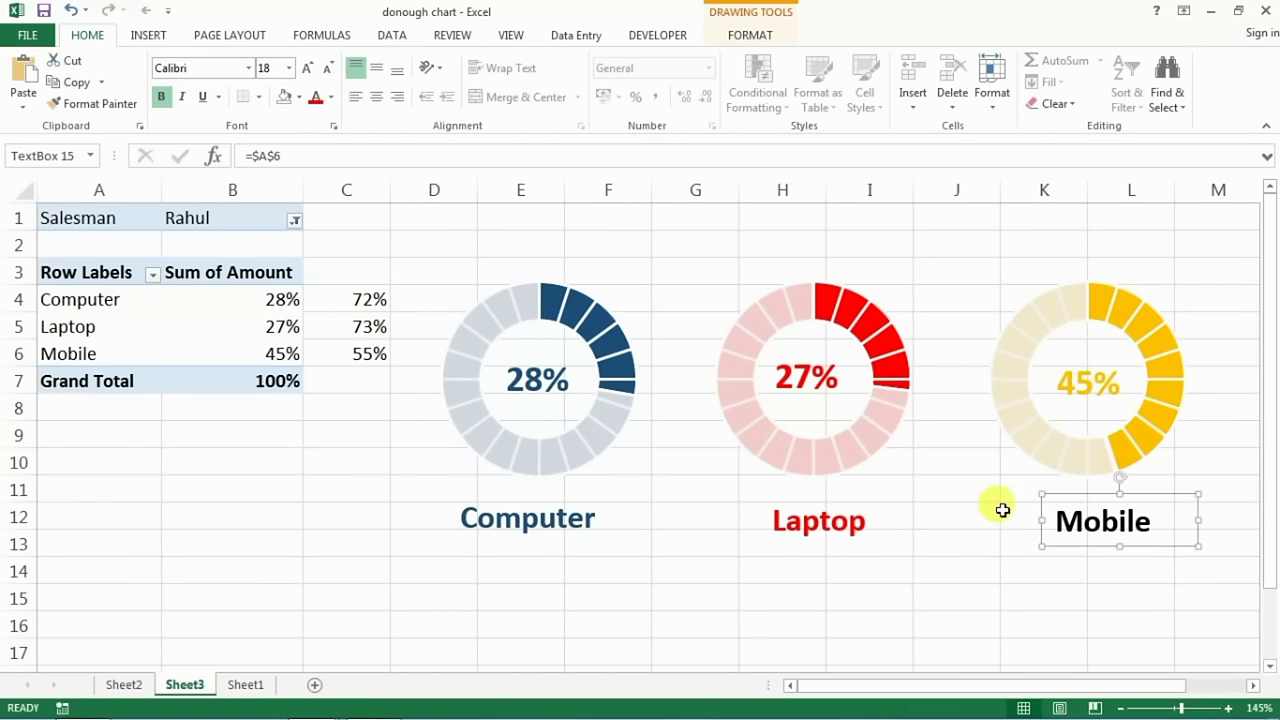
pyautogui.click(331, 97)
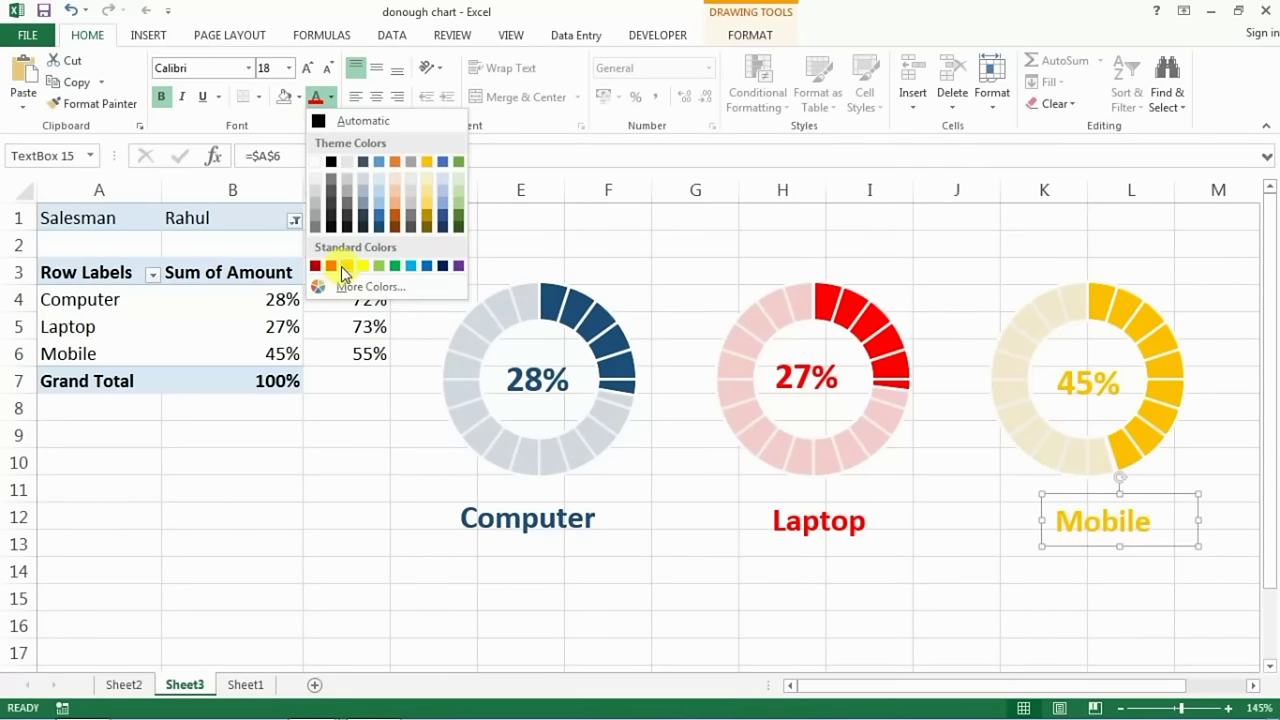
pyautogui.click(347, 265)
pyautogui.click(294, 514)
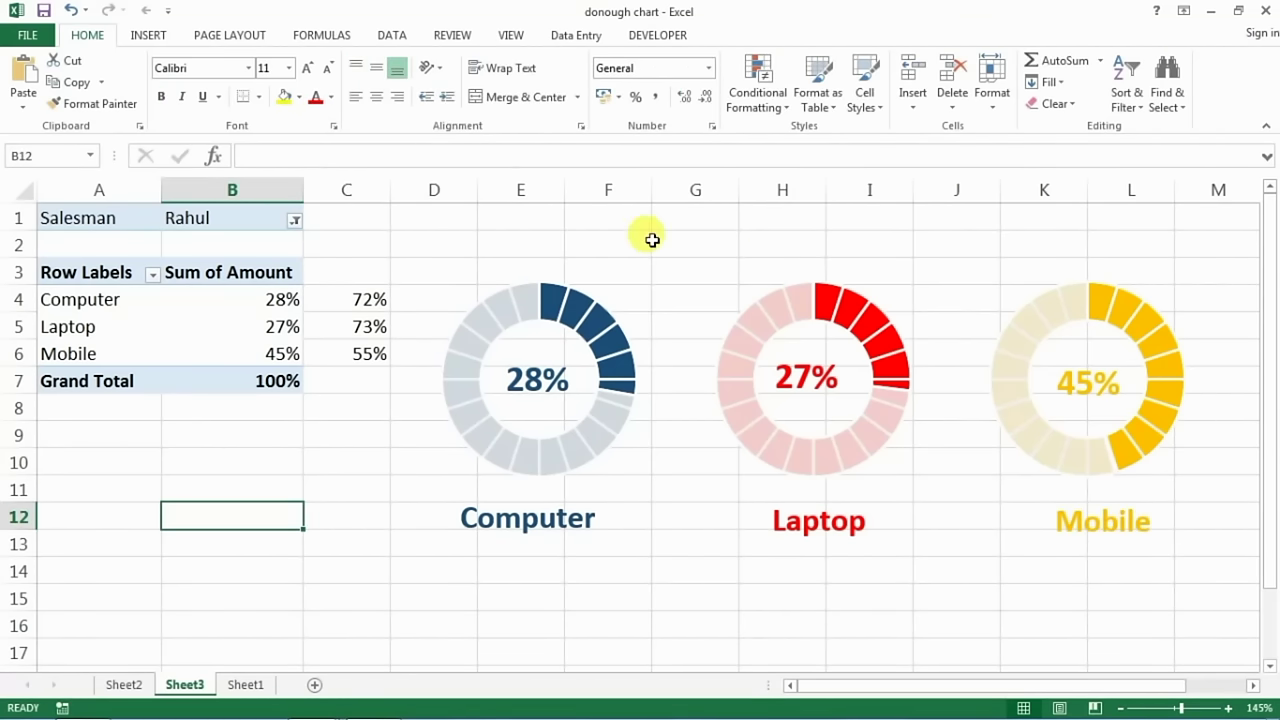
# Filter the pivot's Salesman field to Ram so the doughnuts show 43%, 29% and 28%
pyautogui.click(294, 220)
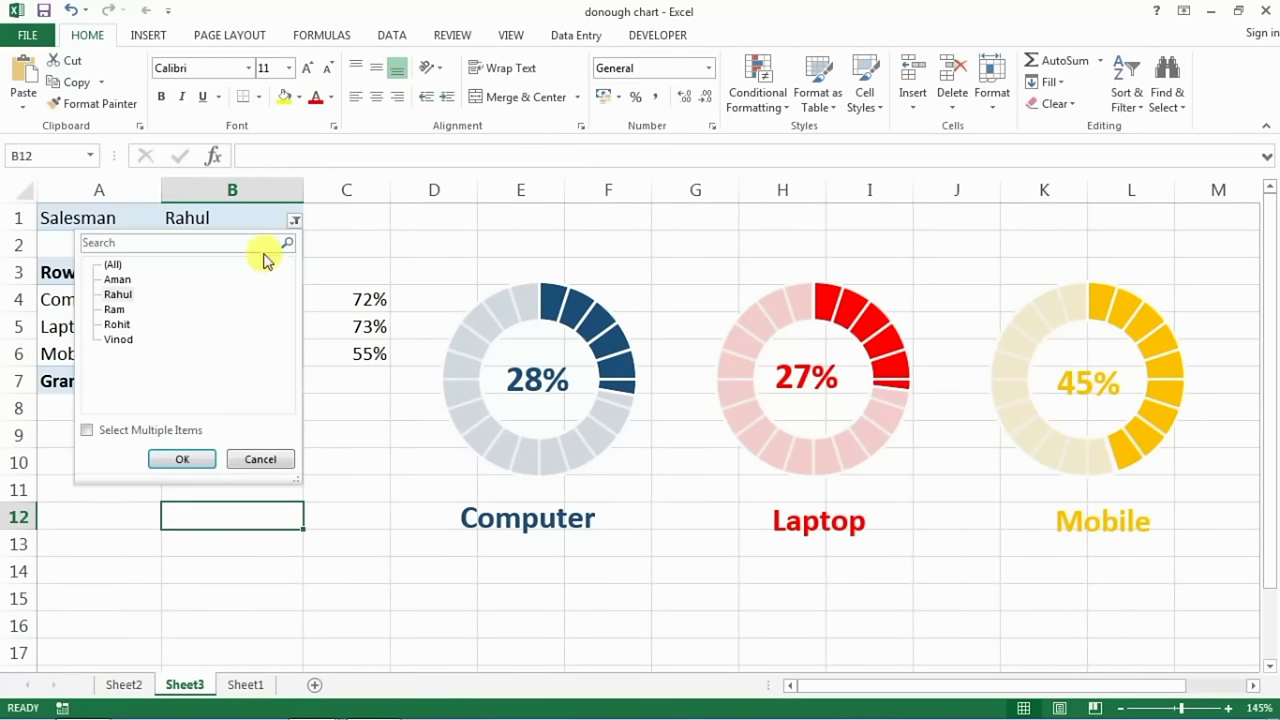
pyautogui.click(114, 309)
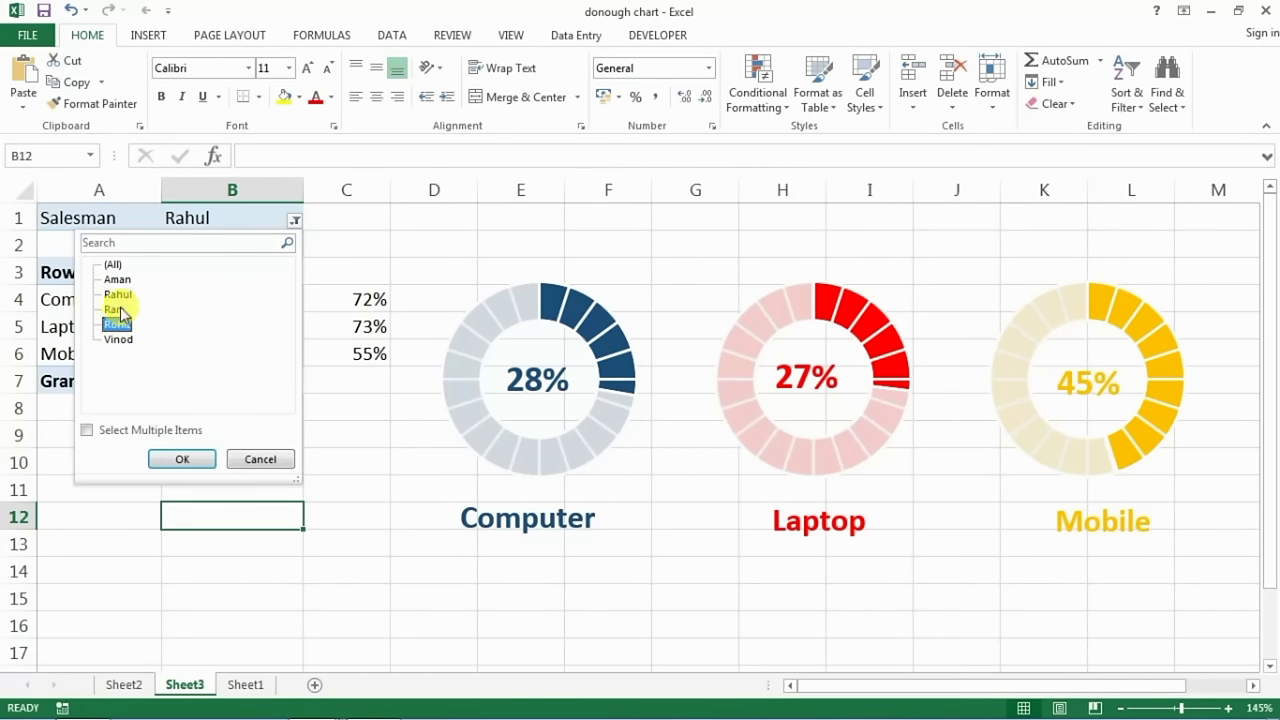
pyautogui.click(181, 458)
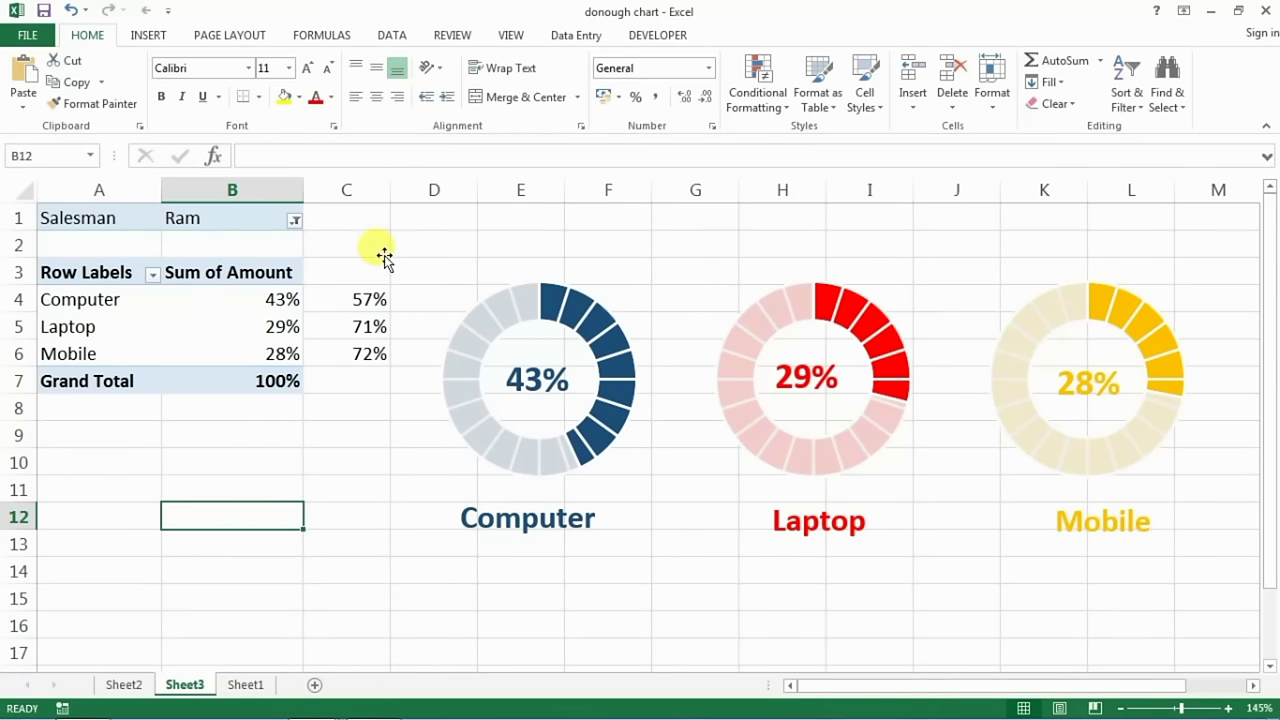
pyautogui.click(346, 224)
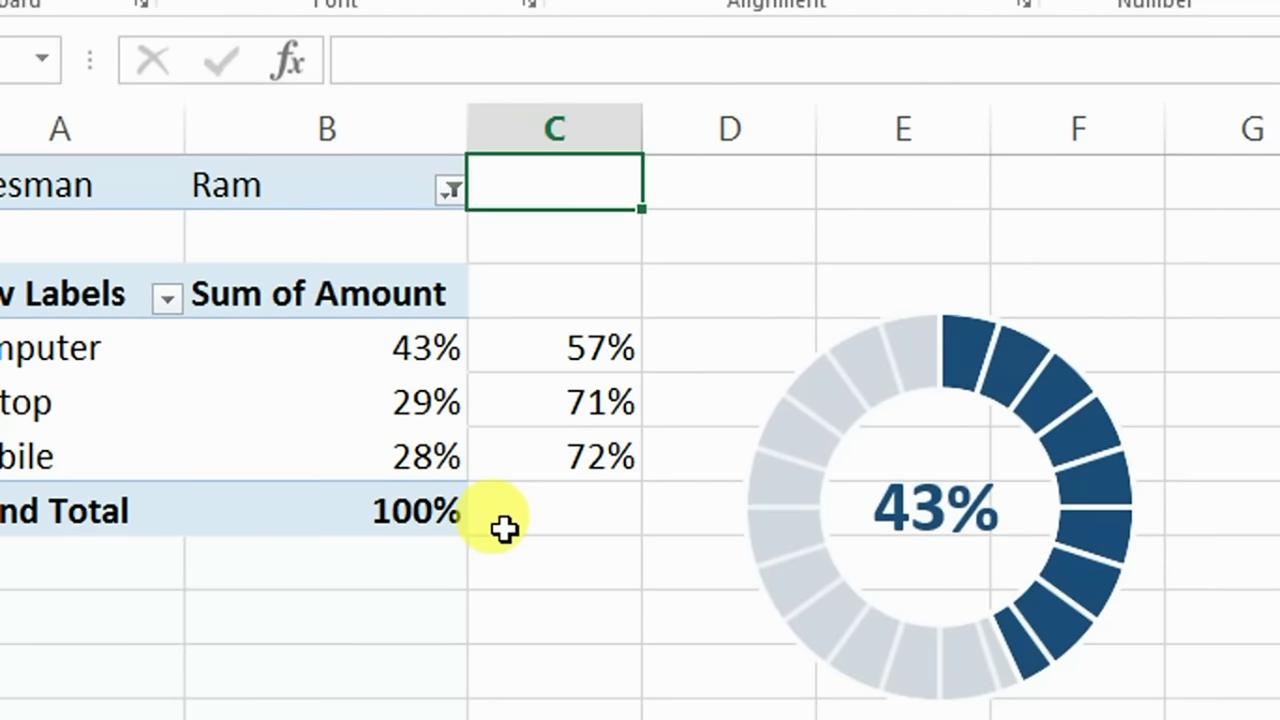
# Enter the trial title formula =B1&" Sale" in cell C1
pyautogui.write('=')
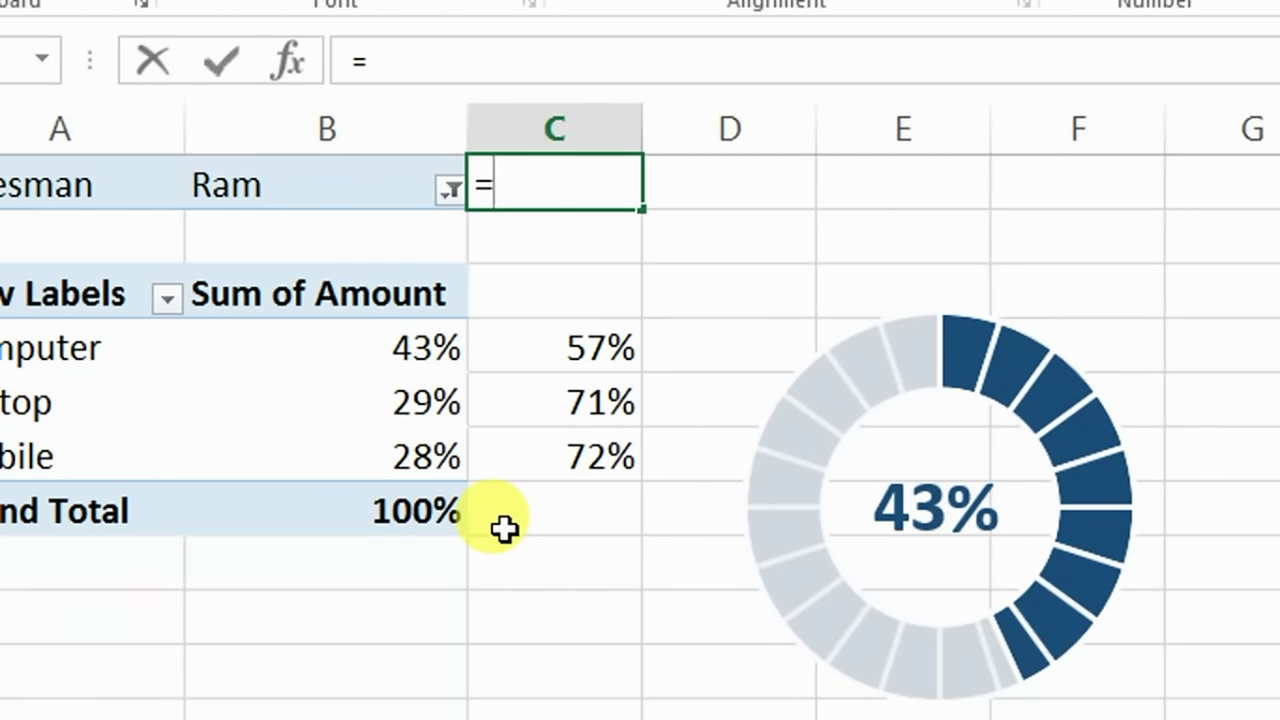
pyautogui.click(288, 196)
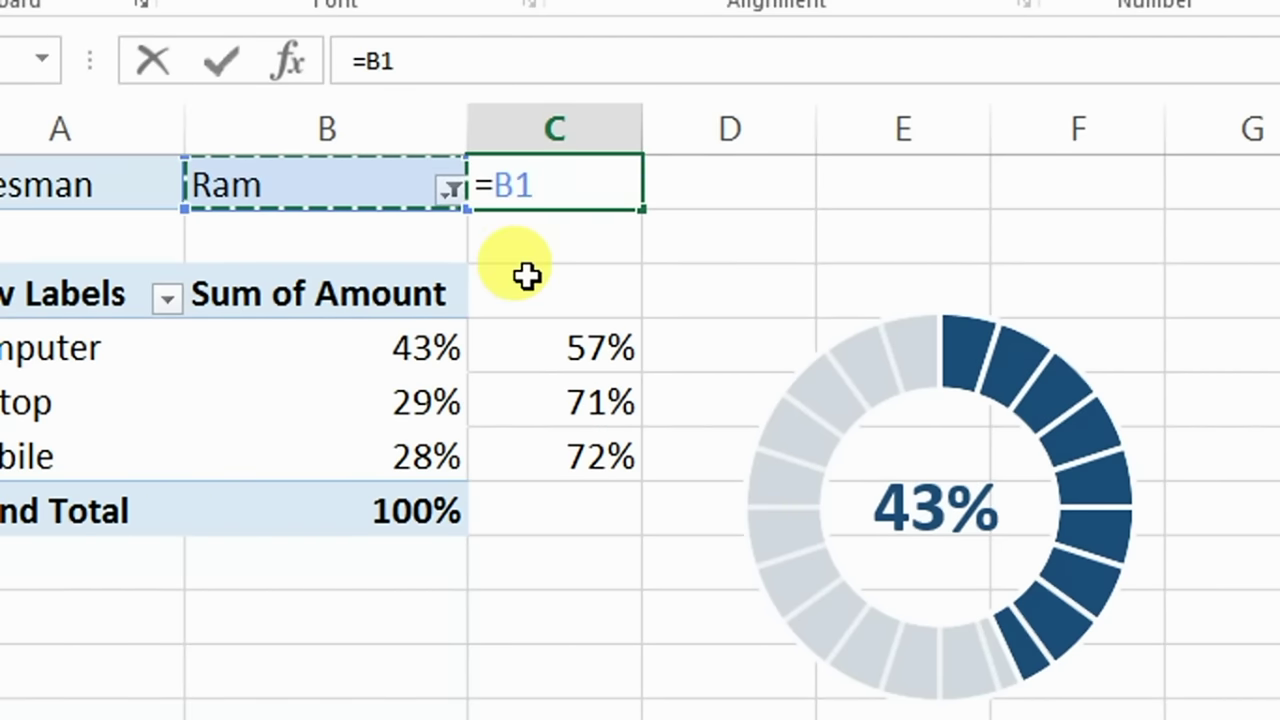
pyautogui.write('&" S')
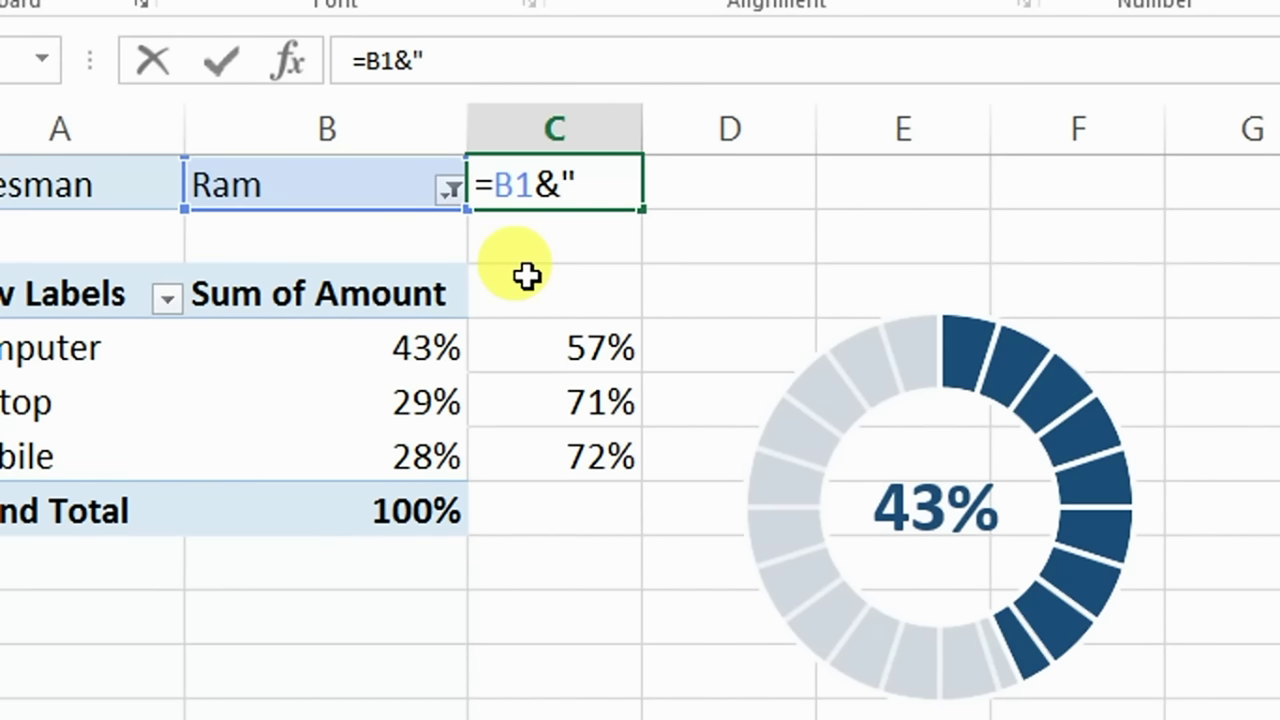
pyautogui.write('ale')
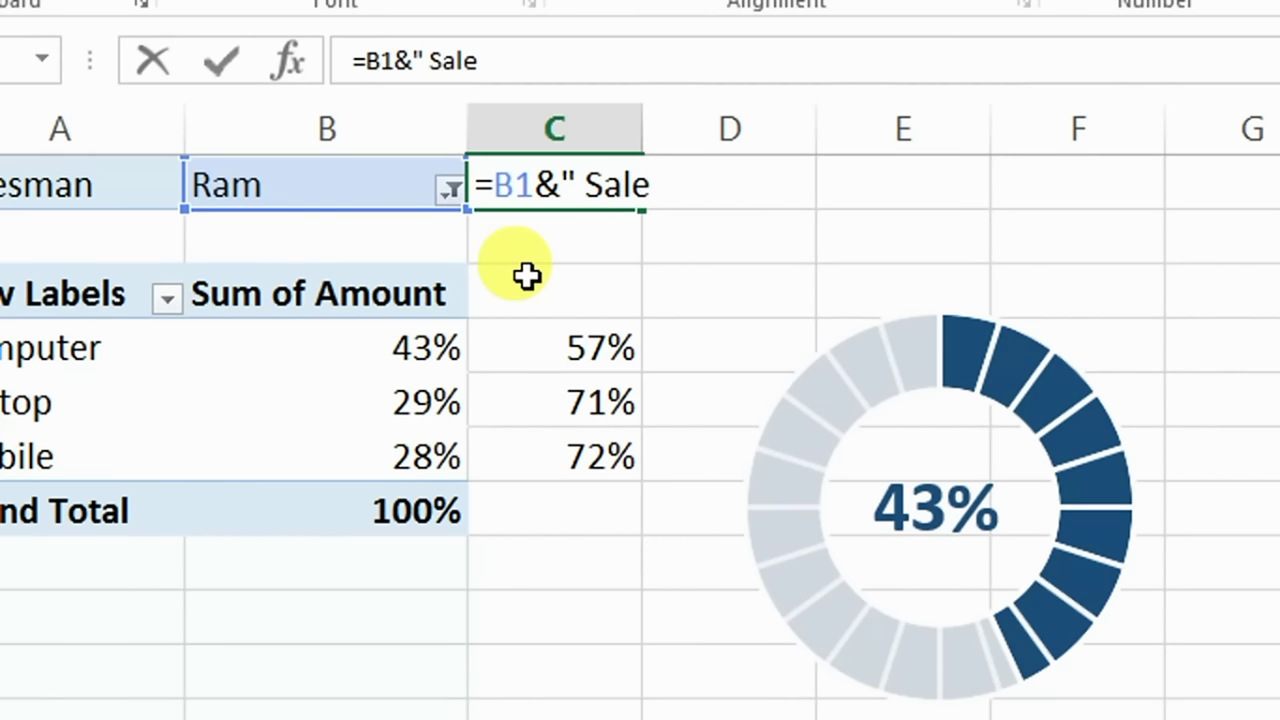
pyautogui.press('Return')
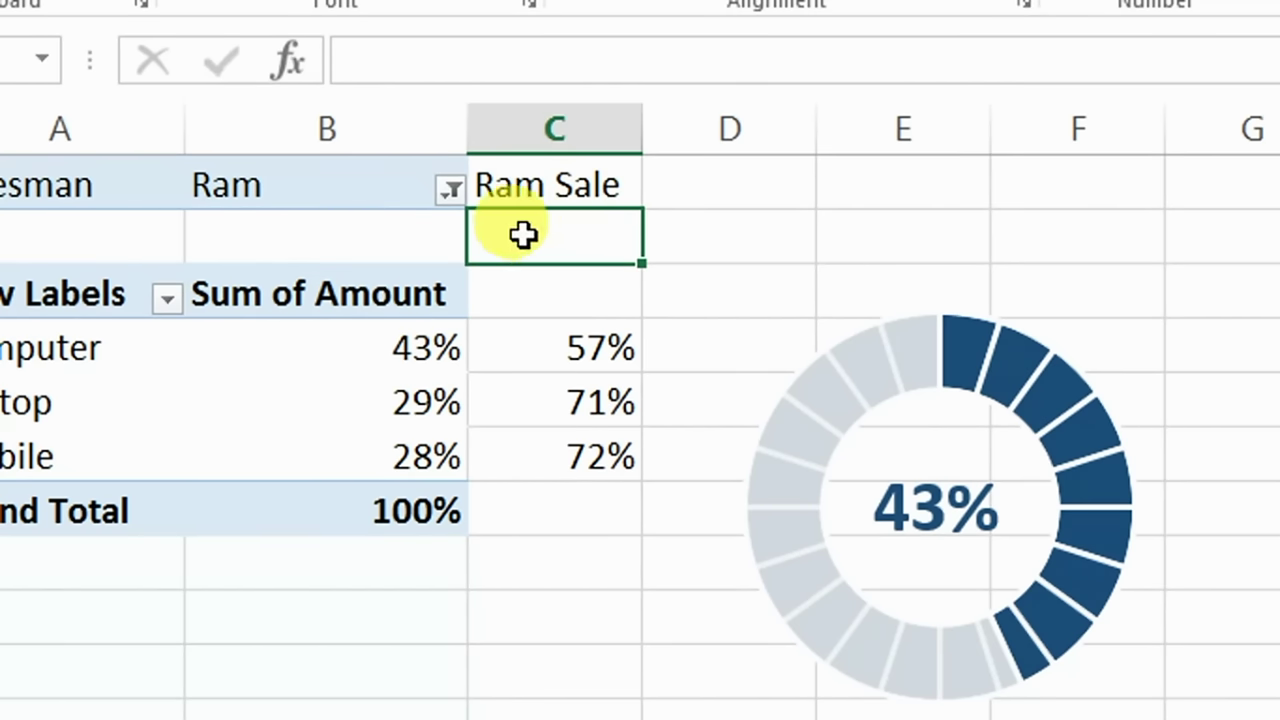
# Filter the pivot to Aman (33%, 33%, 34%) and clear the trial formula from C1
pyautogui.click(450, 189)
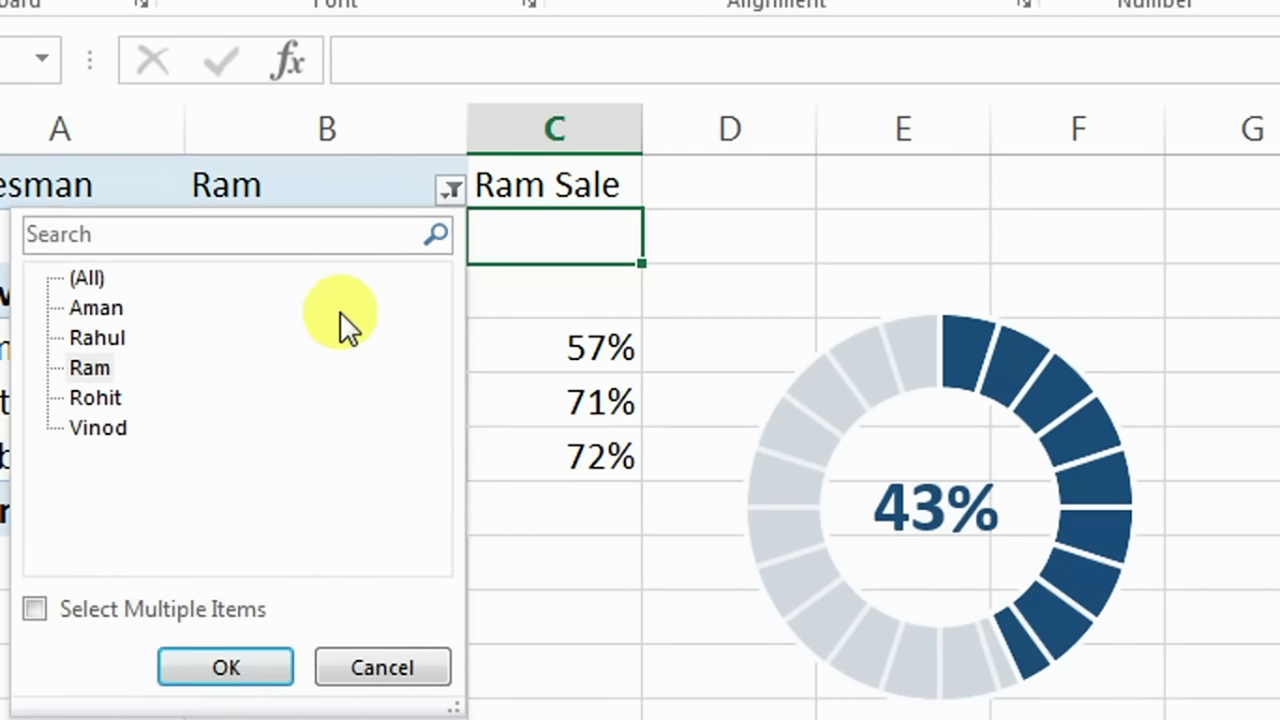
pyautogui.click(105, 310)
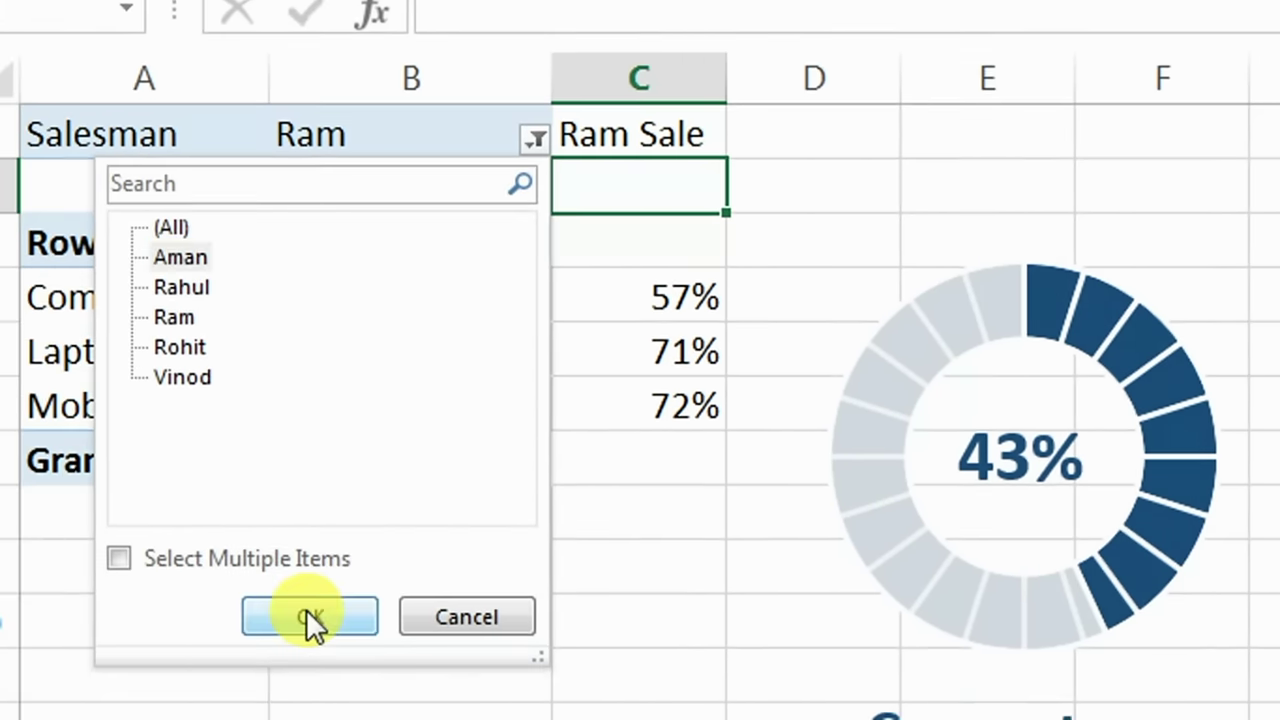
pyautogui.click(309, 665)
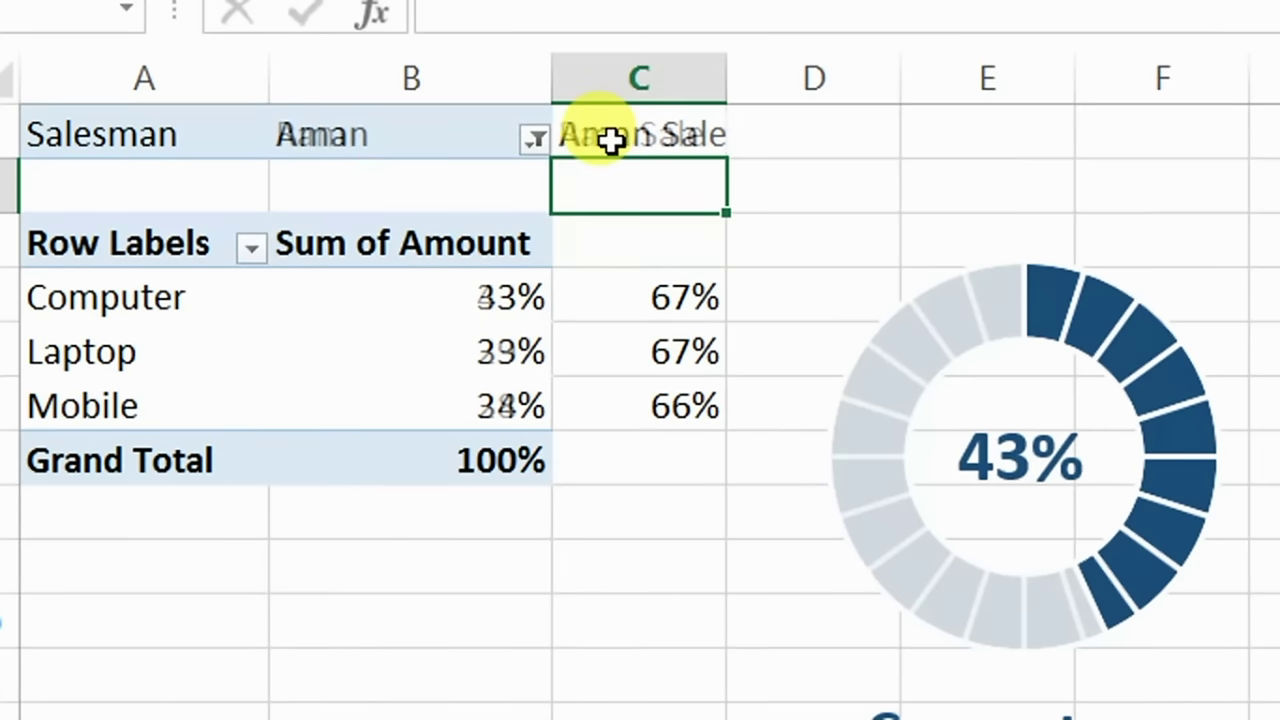
pyautogui.click(689, 141)
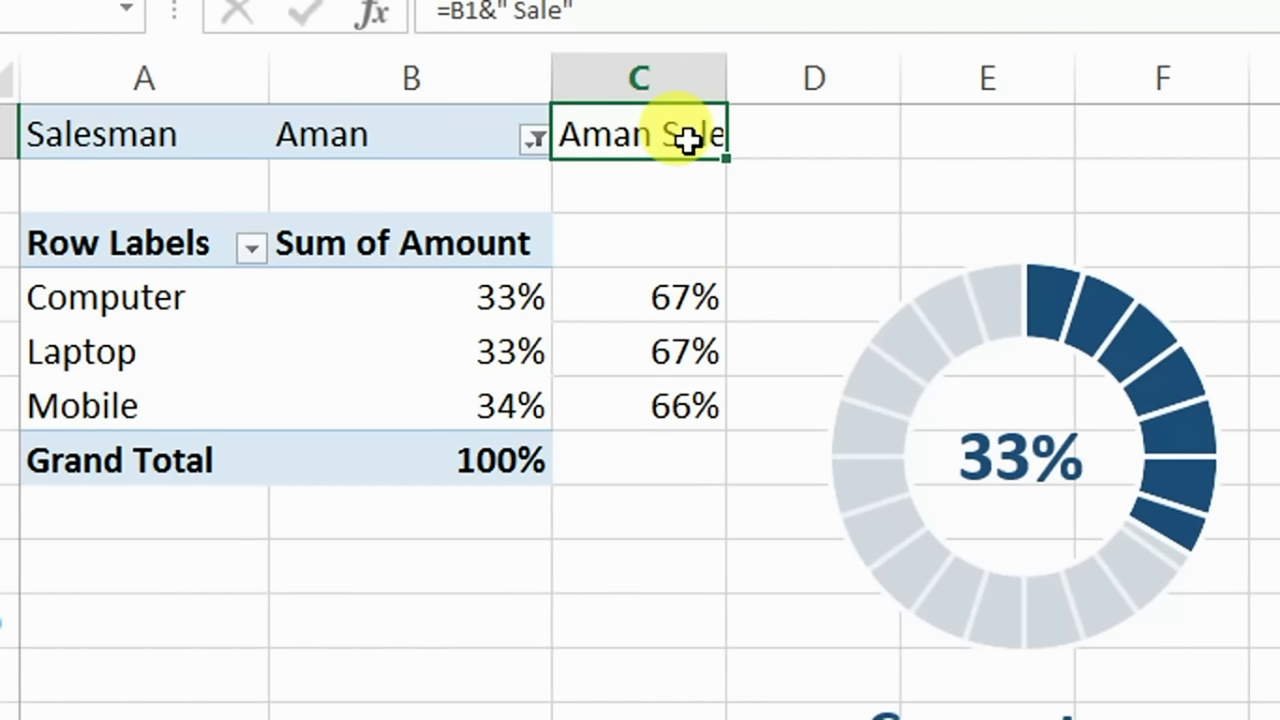
pyautogui.press('Delete')
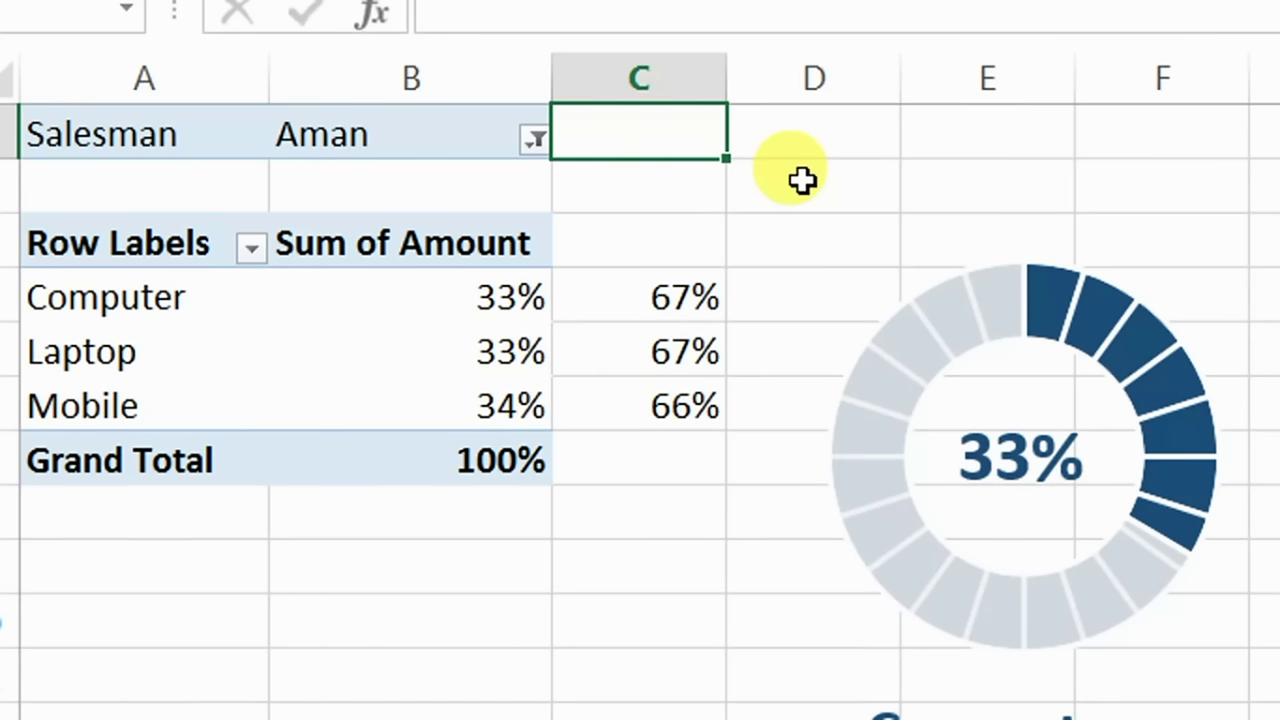
# Enter ="Sale Of : "&B1 in C1 so it displays 'Sale Of : Aman'
pyautogui.write('="')
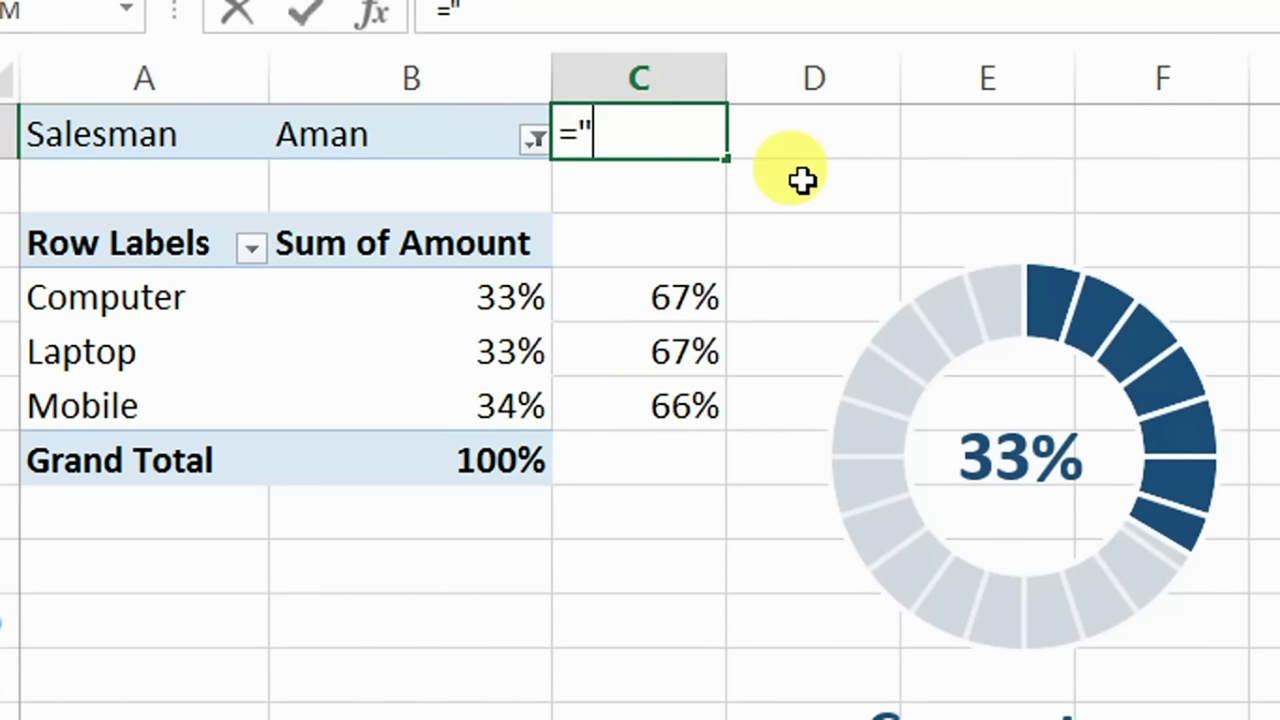
pyautogui.write('Sale Of "')
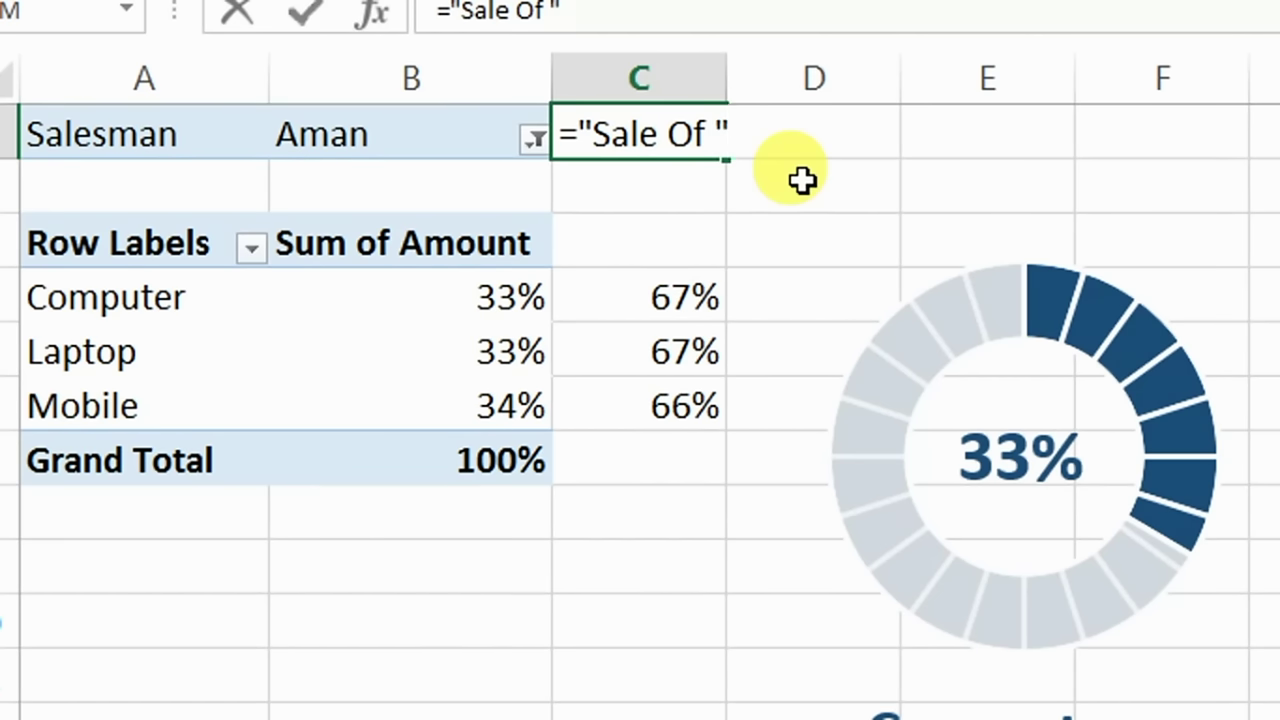
pyautogui.press('Num_Lock')
pyautogui.press('BackSpace')
pyautogui.write('&')
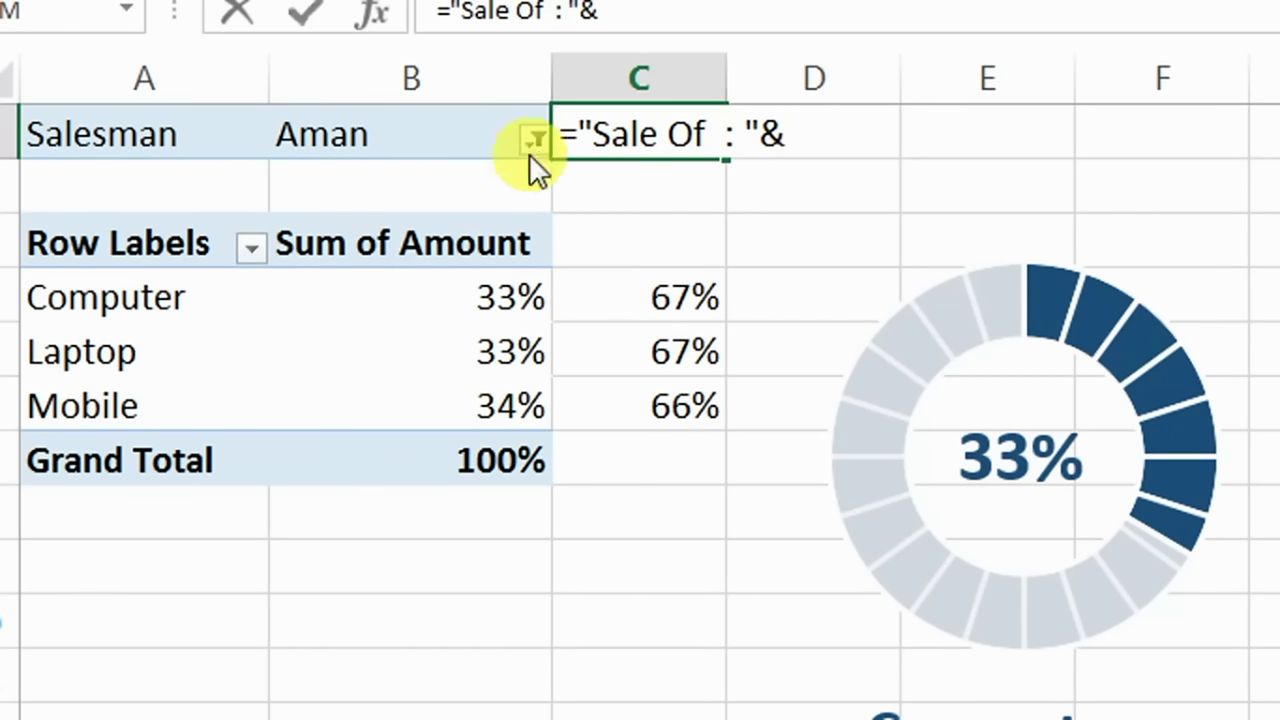
pyautogui.click(478, 140)
pyautogui.press('Return')
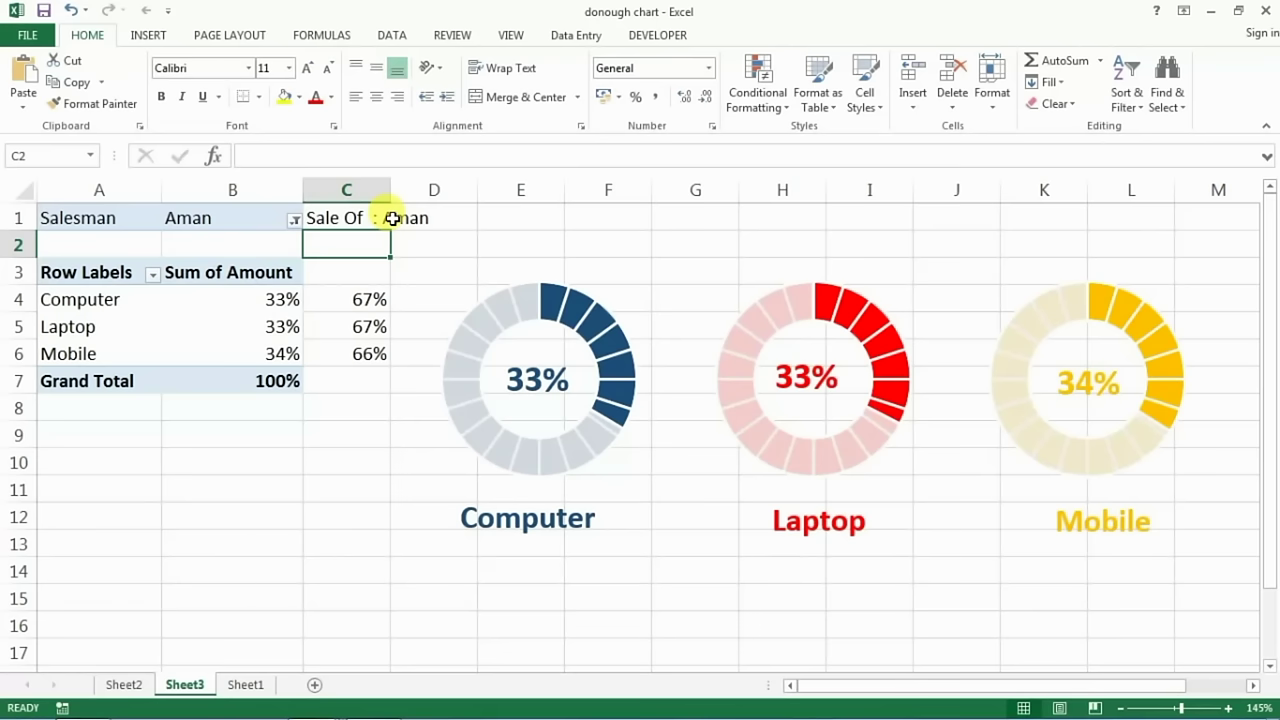
pyautogui.click(656, 223)
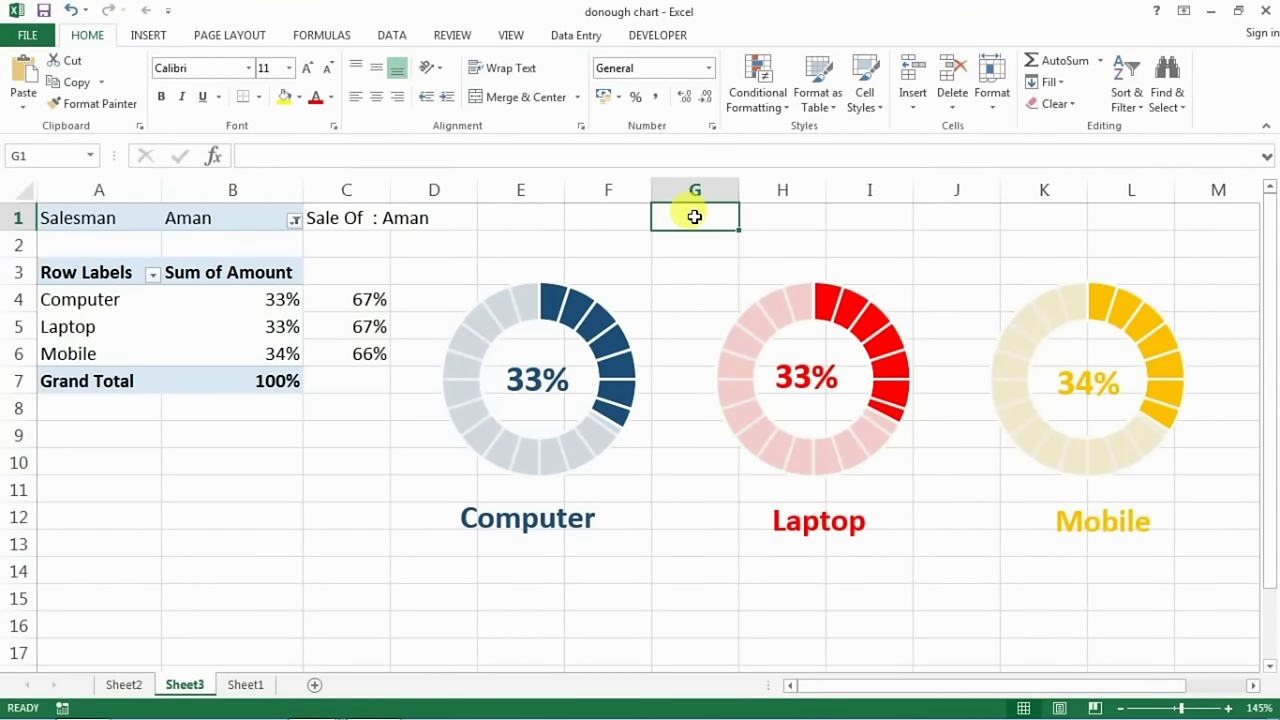
pyautogui.click(145, 35)
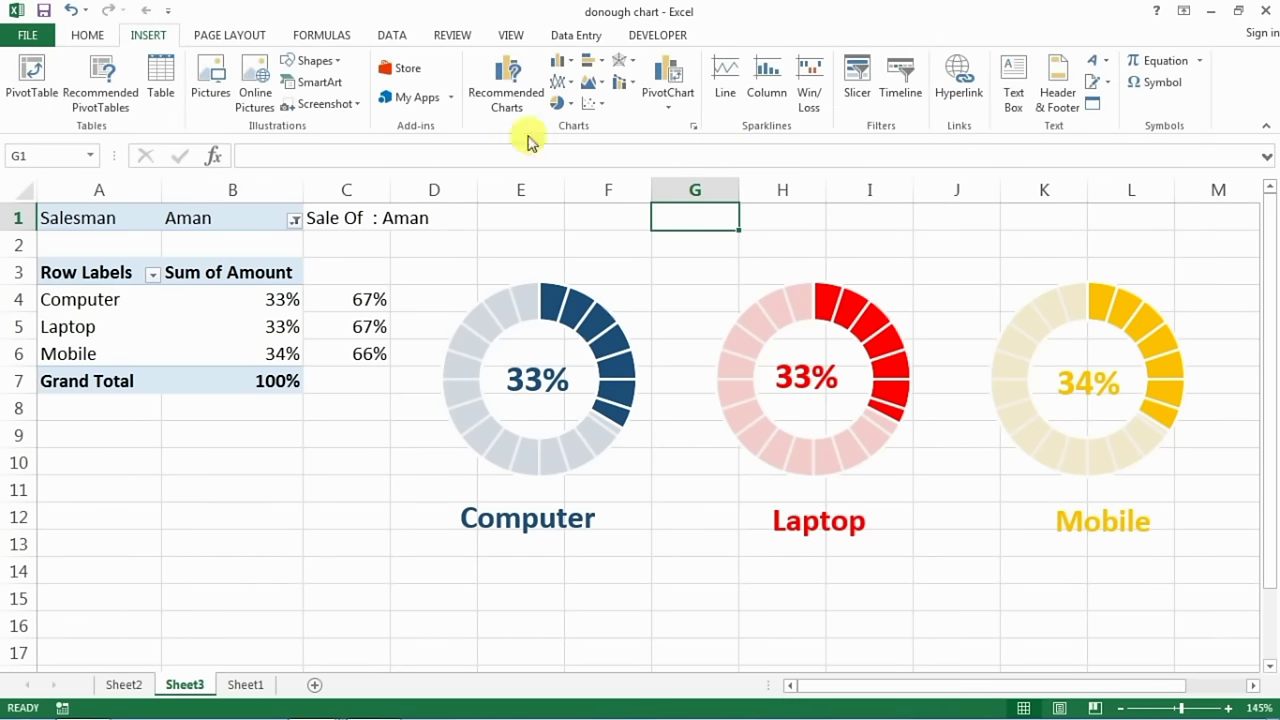
# Draw a text box above the charts and link it to cell C1 with =C1
pyautogui.click(1014, 86)
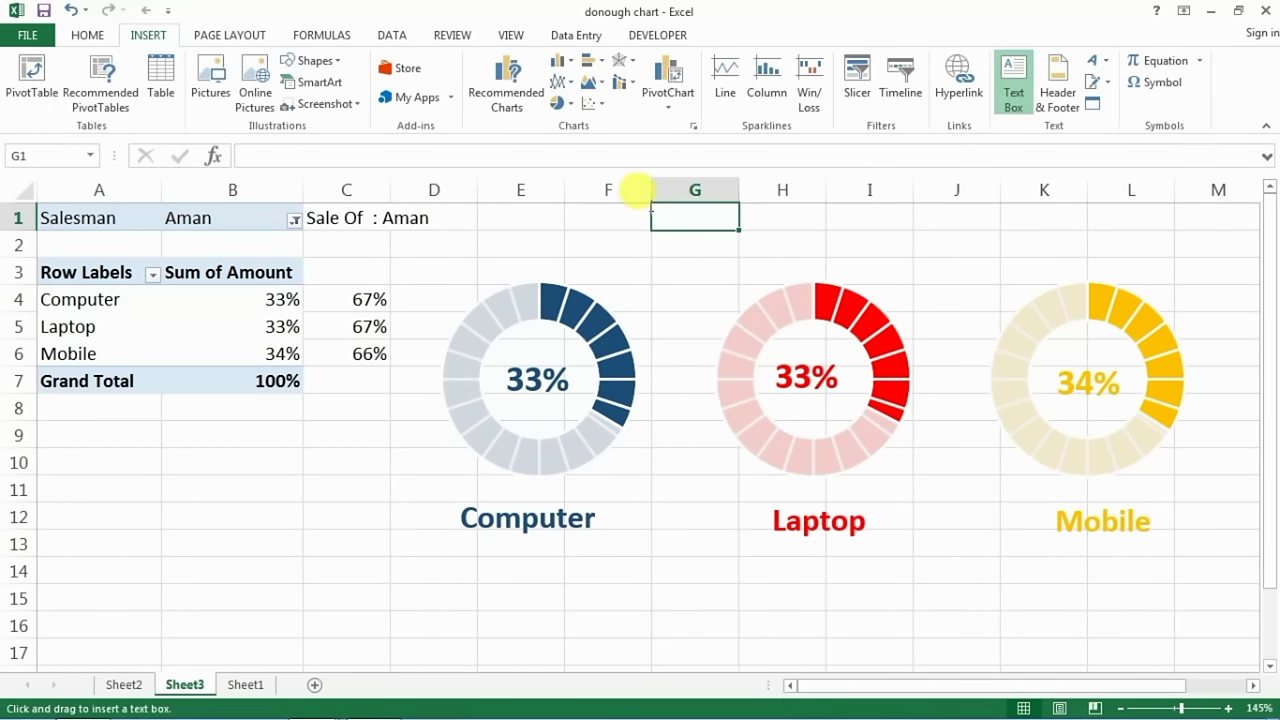
pyautogui.moveTo(651, 208); pyautogui.dragTo(992, 262)
pyautogui.moveTo(997, 267); pyautogui.dragTo(997, 267)
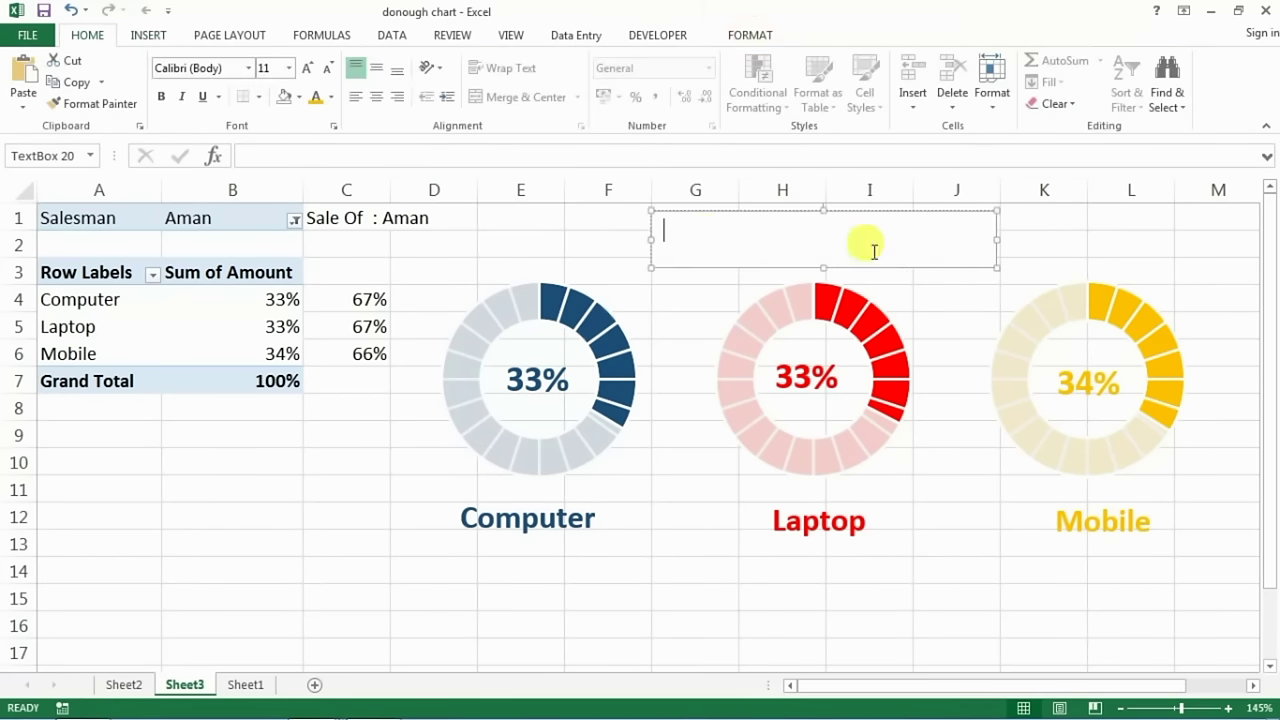
pyautogui.click(299, 157)
pyautogui.write('=')
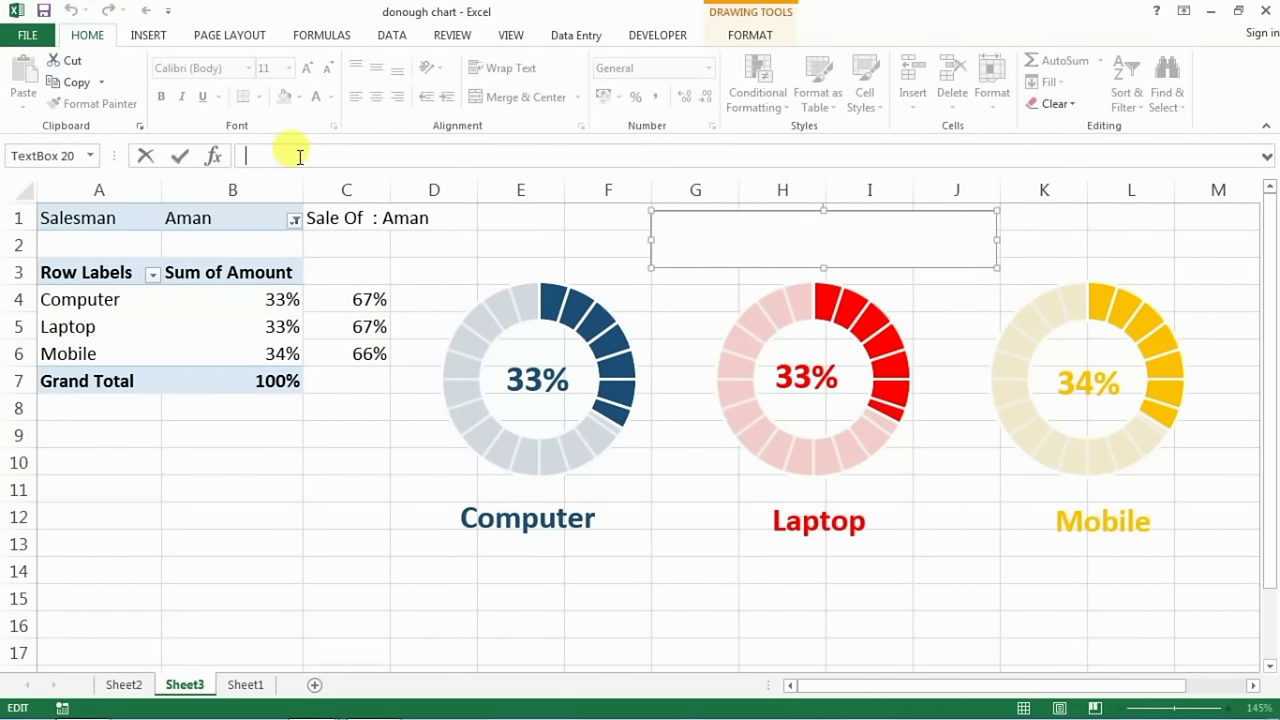
pyautogui.click(330, 218)
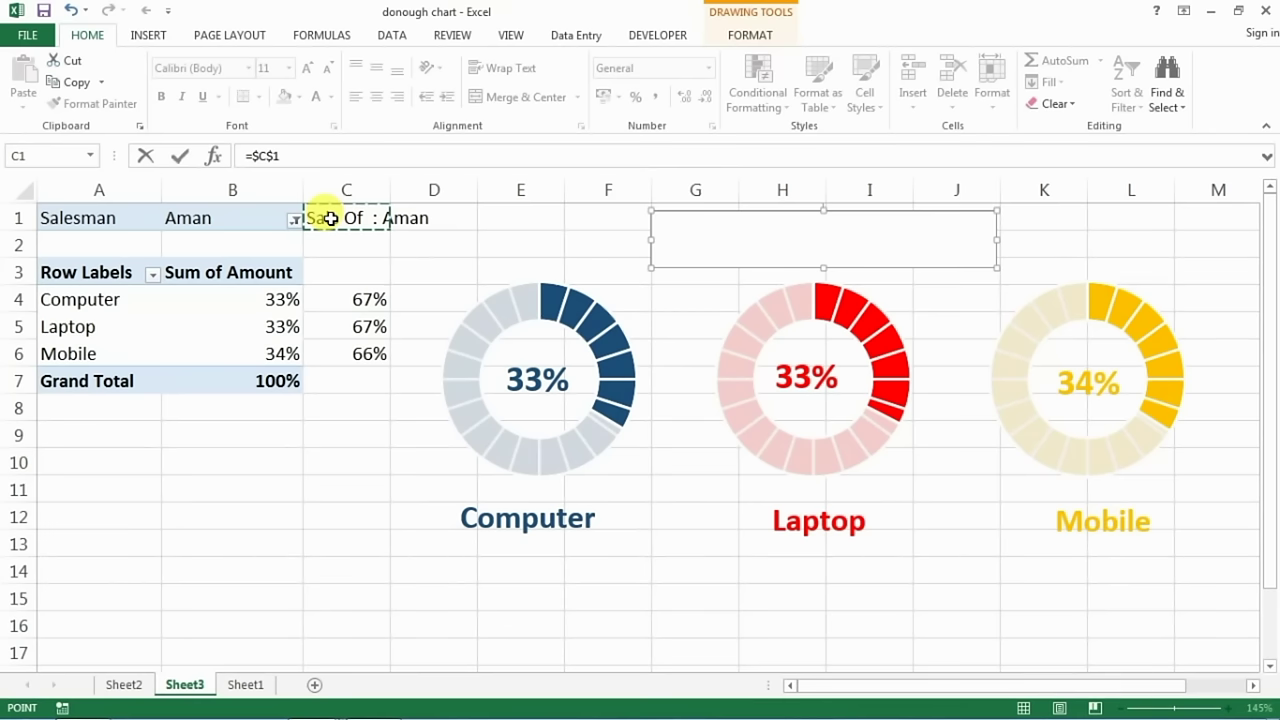
pyautogui.press('Return')
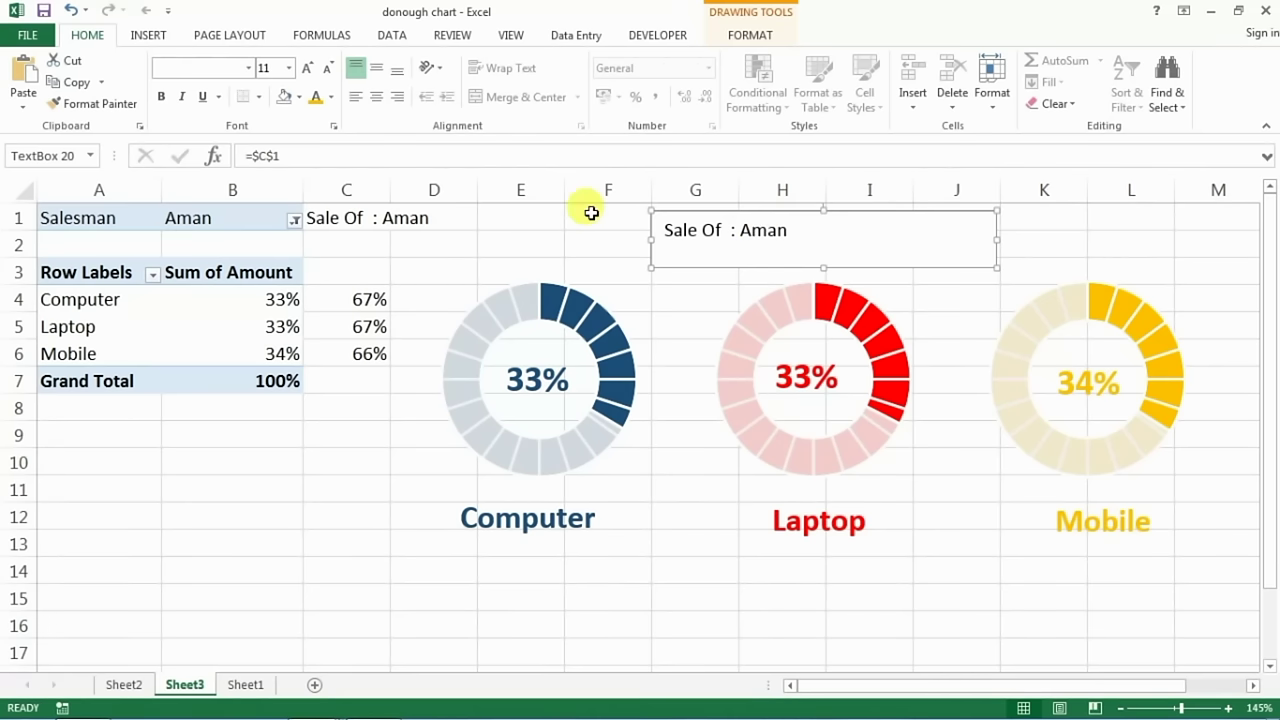
# Format the title text centred, bold and at font size 20
pyautogui.click(374, 102)
pyautogui.click(309, 70)
pyautogui.click(309, 70)
pyautogui.click(309, 70)
pyautogui.click(309, 70)
pyautogui.click(309, 70)
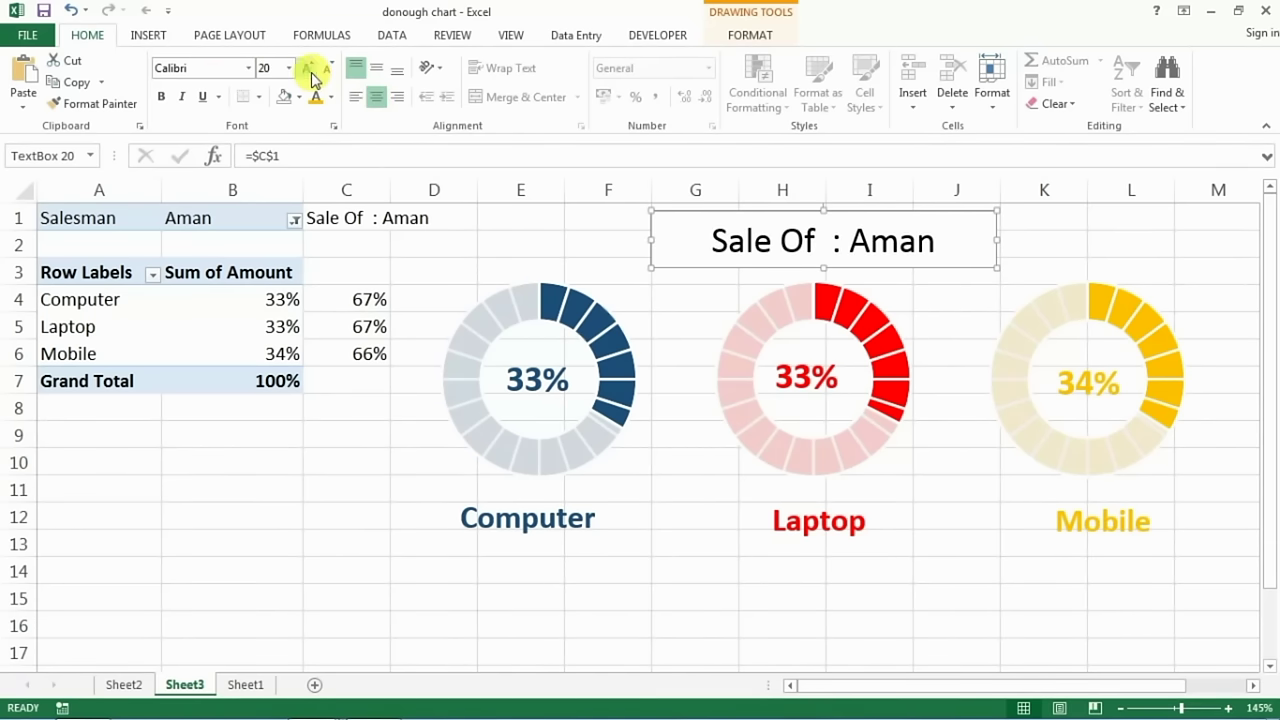
pyautogui.click(166, 97)
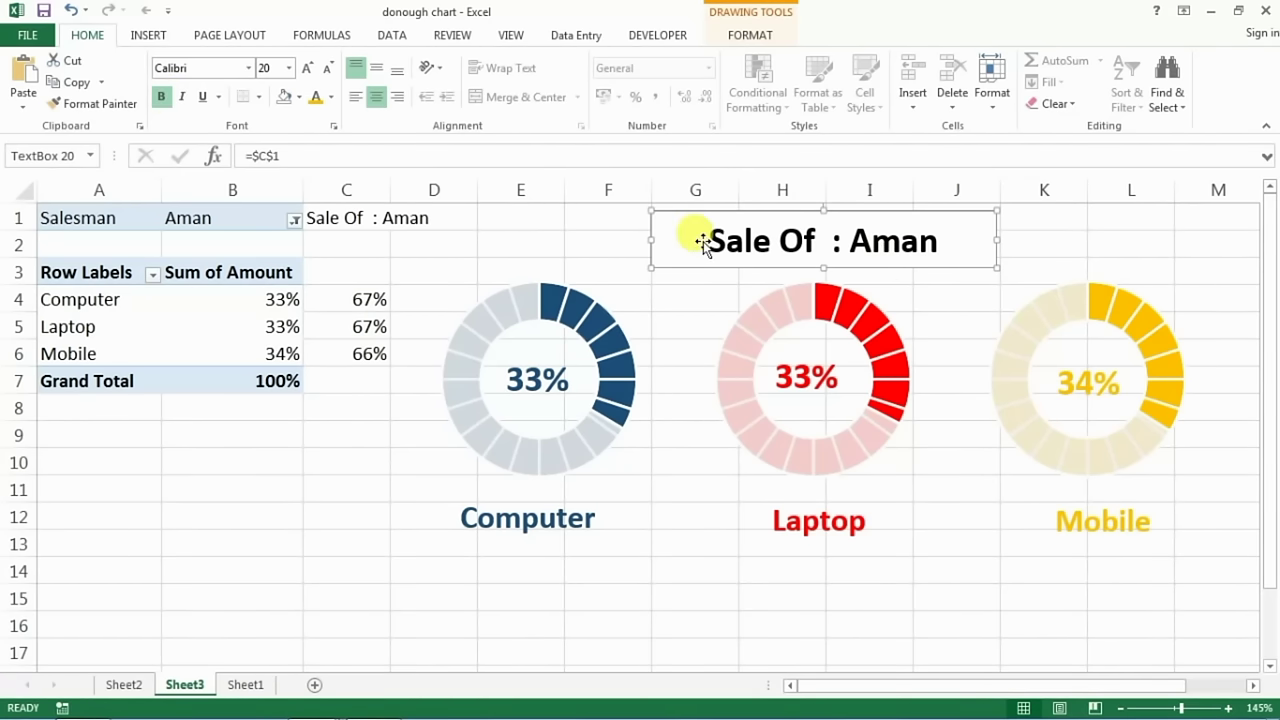
# Set the title box to No Fill and No Outline
pyautogui.click(740, 38)
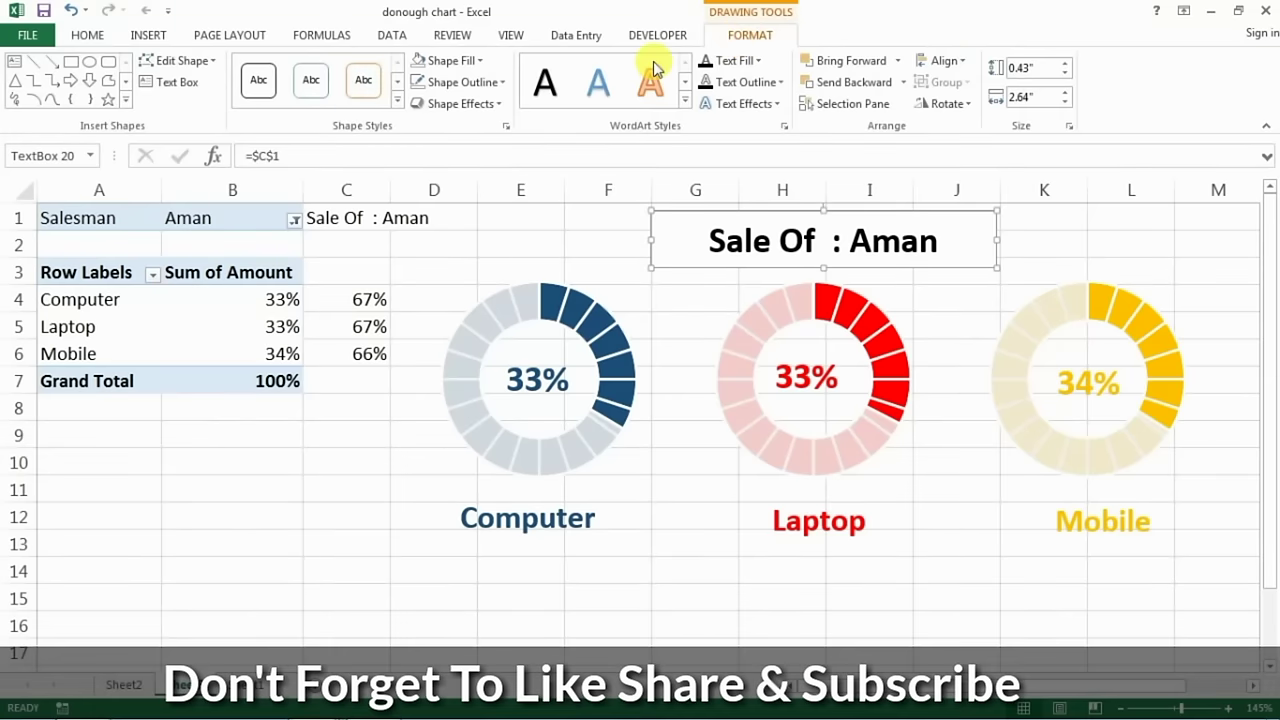
pyautogui.click(466, 64)
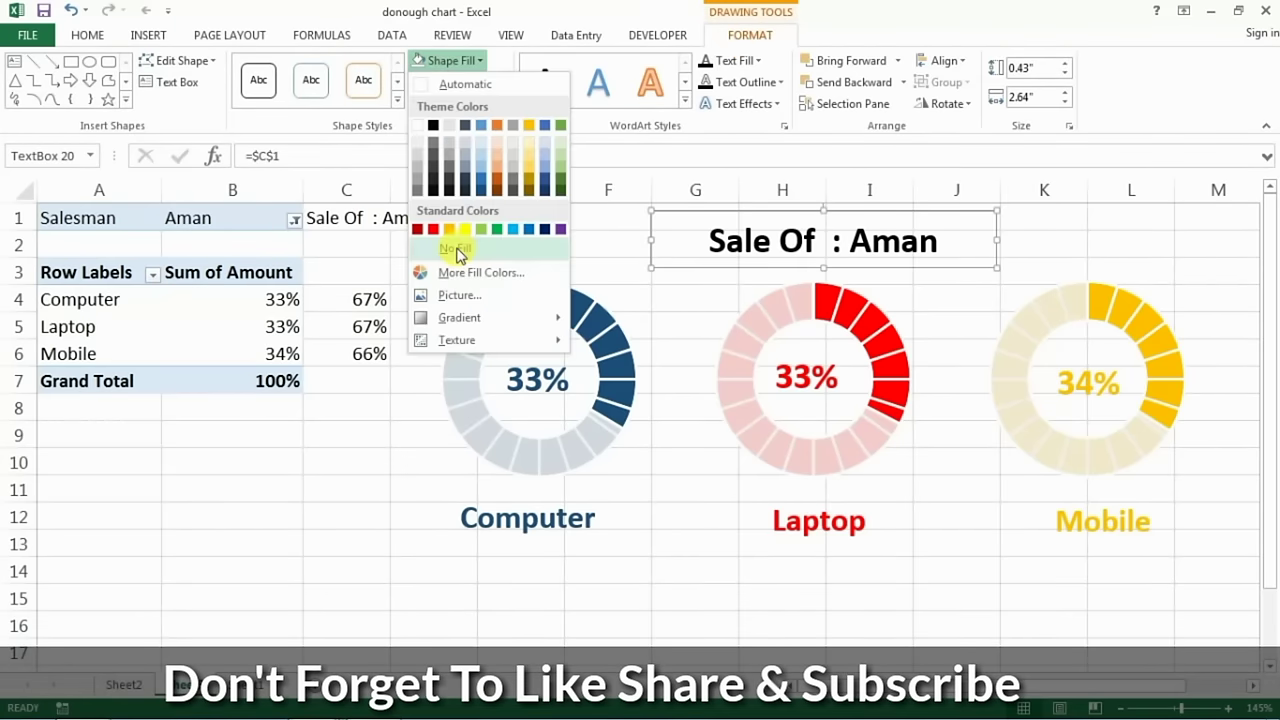
pyautogui.click(457, 250)
pyautogui.click(480, 83)
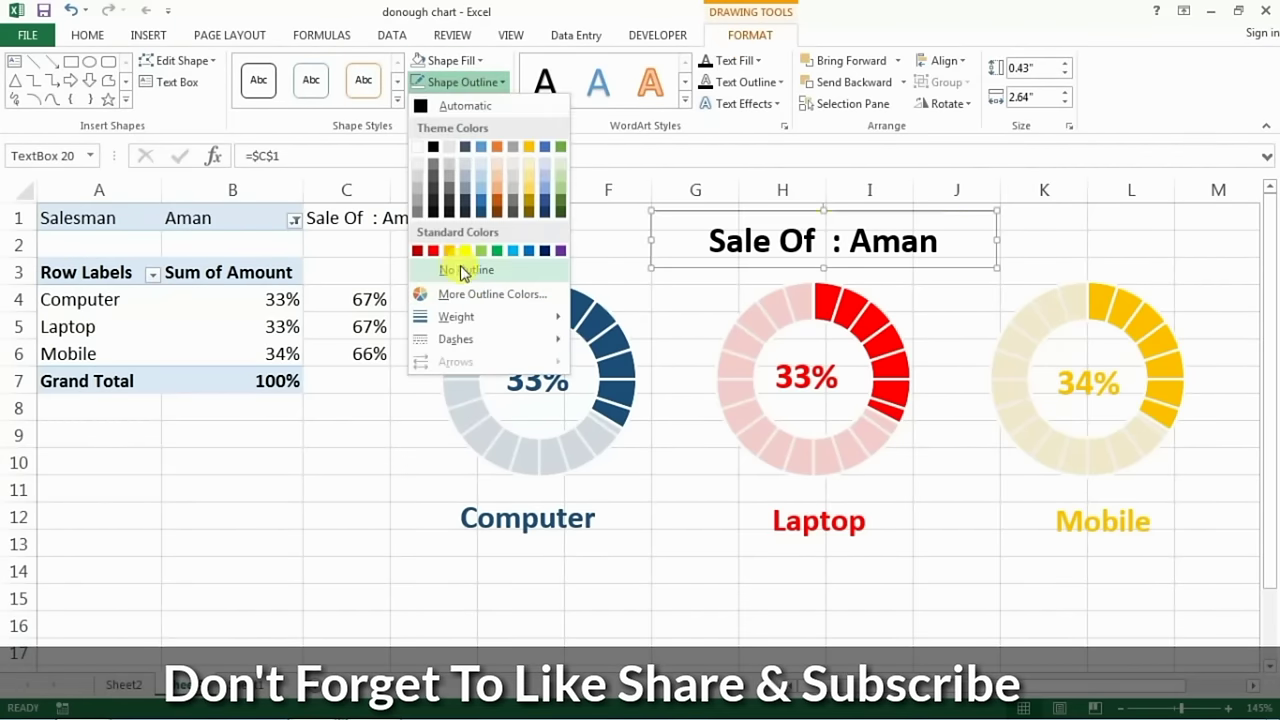
pyautogui.click(460, 265)
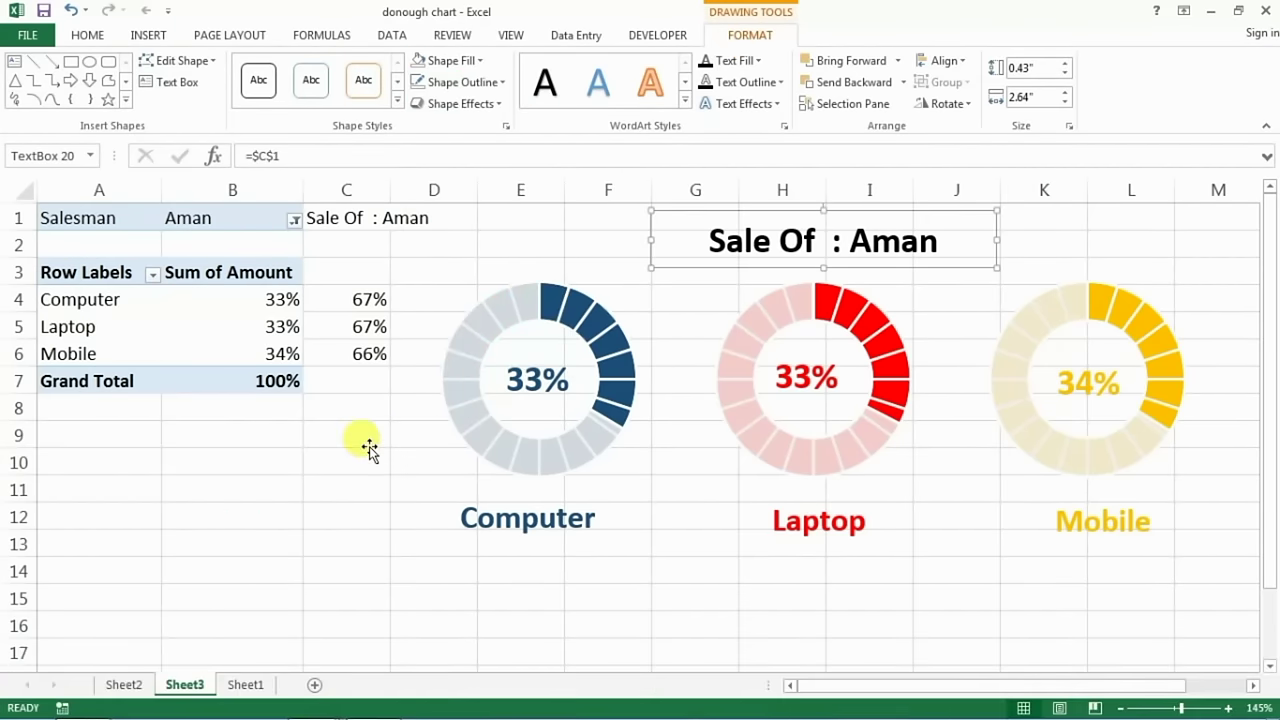
pyautogui.click(369, 449)
# Nudge the Computer label into place beneath its doughnut
pyautogui.click(330, 576)
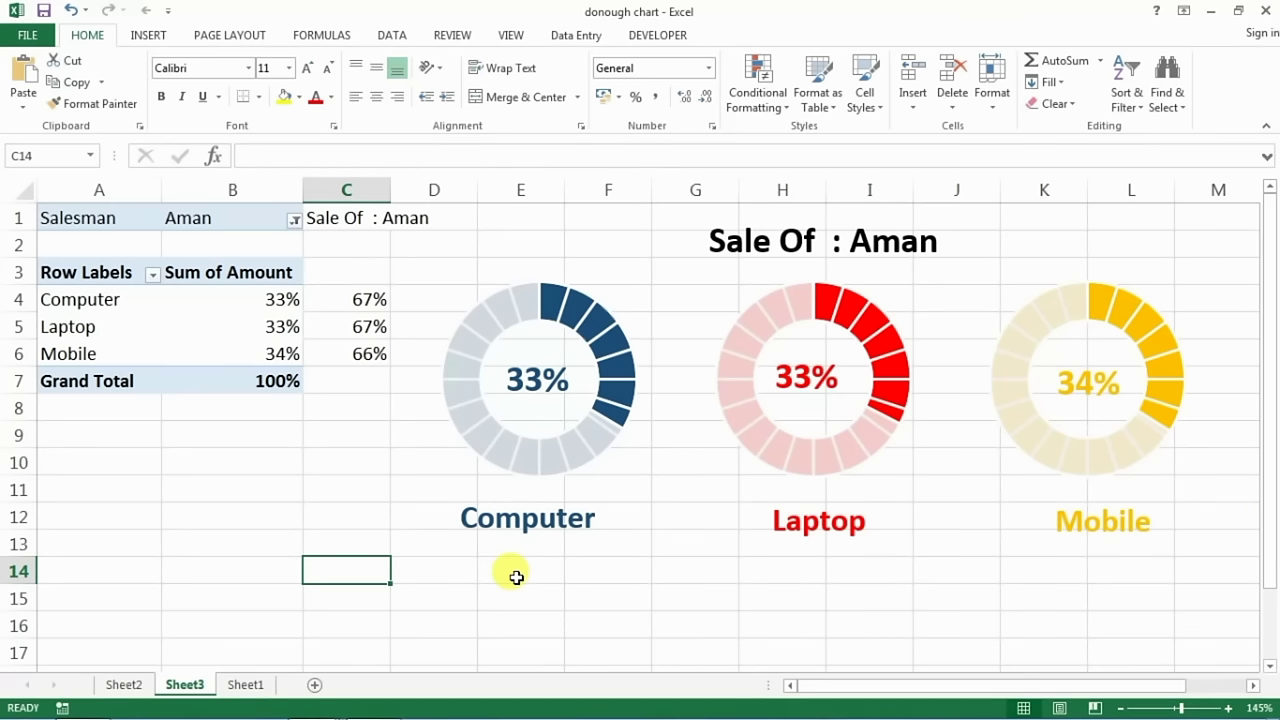
pyautogui.click(523, 532)
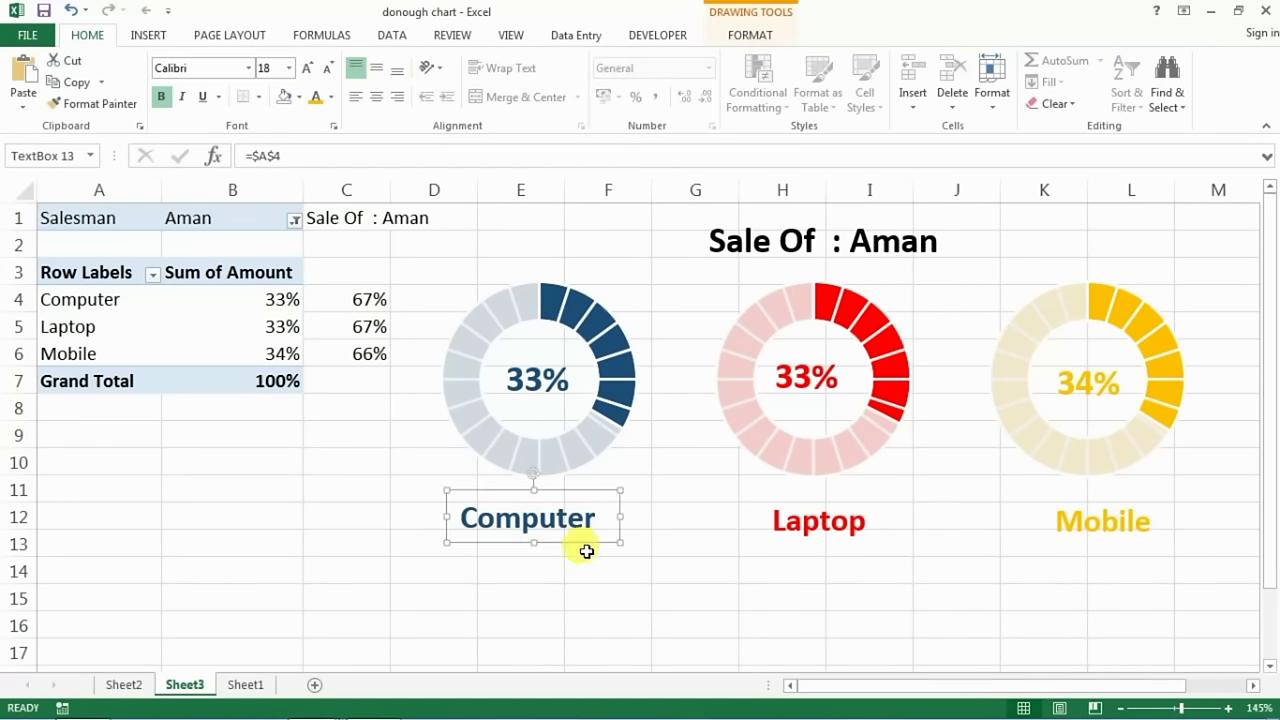
pyautogui.moveTo(587, 548); pyautogui.dragTo(587, 539)
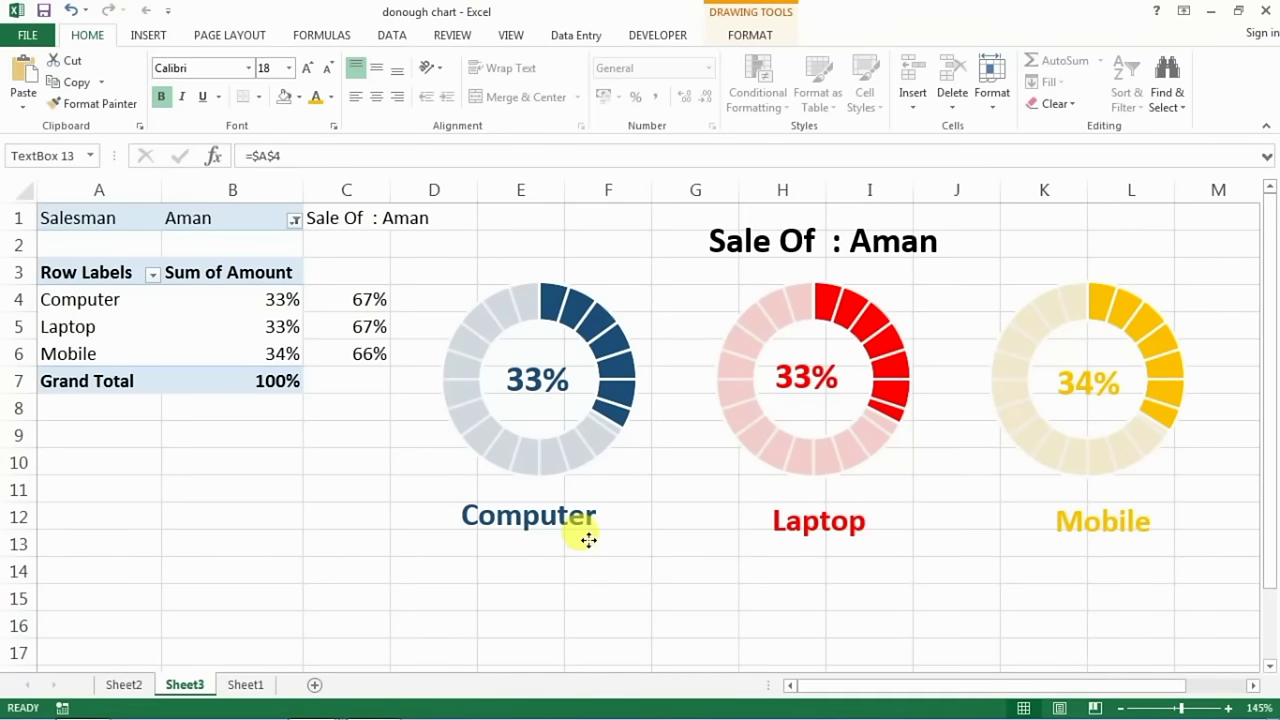
pyautogui.moveTo(588, 540); pyautogui.dragTo(591, 542)
pyautogui.click(700, 605)
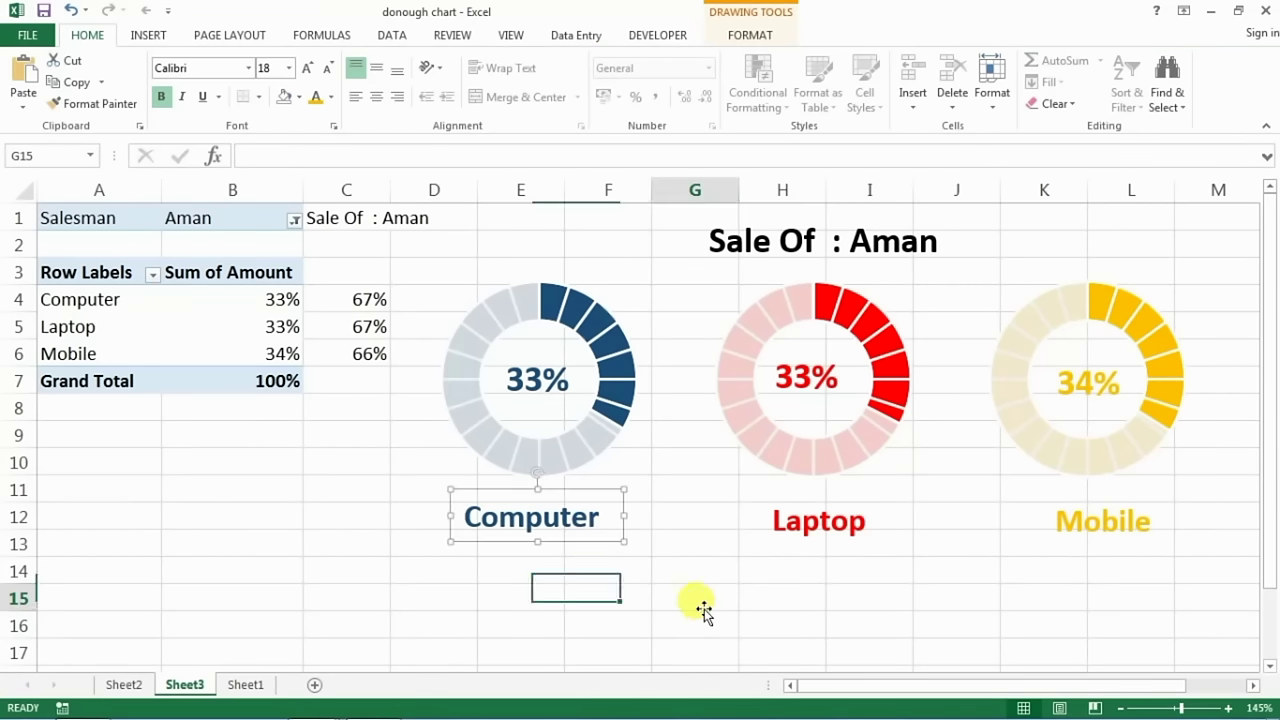
# Select all three doughnuts, their percentage boxes, labels and the Sale Of title together
pyautogui.click(553, 394)
pyautogui.keyDown('ctrl'); pyautogui.click(549, 459); pyautogui.keyUp('ctrl')
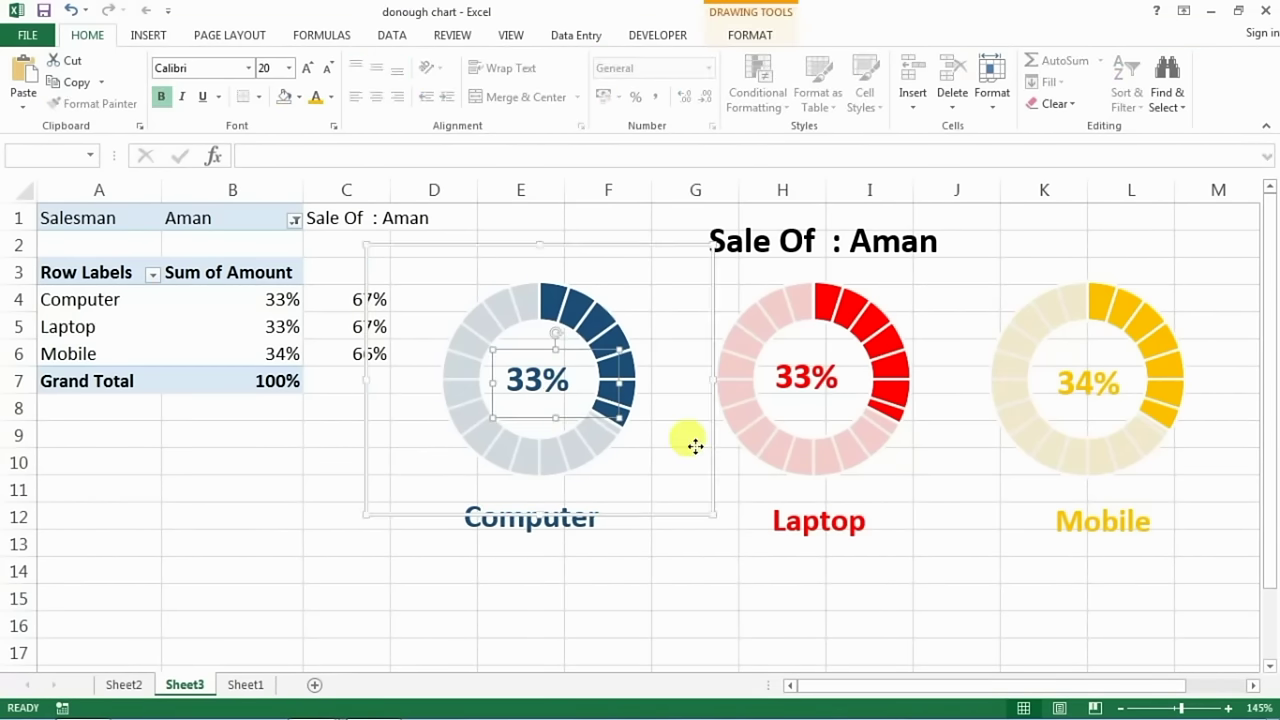
pyautogui.keyDown('ctrl'); pyautogui.click(798, 372); pyautogui.keyUp('ctrl')
pyautogui.keyDown('ctrl'); pyautogui.click(849, 450); pyautogui.keyUp('ctrl')
pyautogui.keyDown('ctrl'); pyautogui.click(1086, 373); pyautogui.keyUp('ctrl')
pyautogui.keyDown('ctrl'); pyautogui.click(1079, 453); pyautogui.keyUp('ctrl')
pyautogui.keyDown('ctrl'); pyautogui.click(1094, 530); pyautogui.keyUp('ctrl')
pyautogui.keyDown('ctrl'); pyautogui.click(825, 530); pyautogui.keyUp('ctrl')
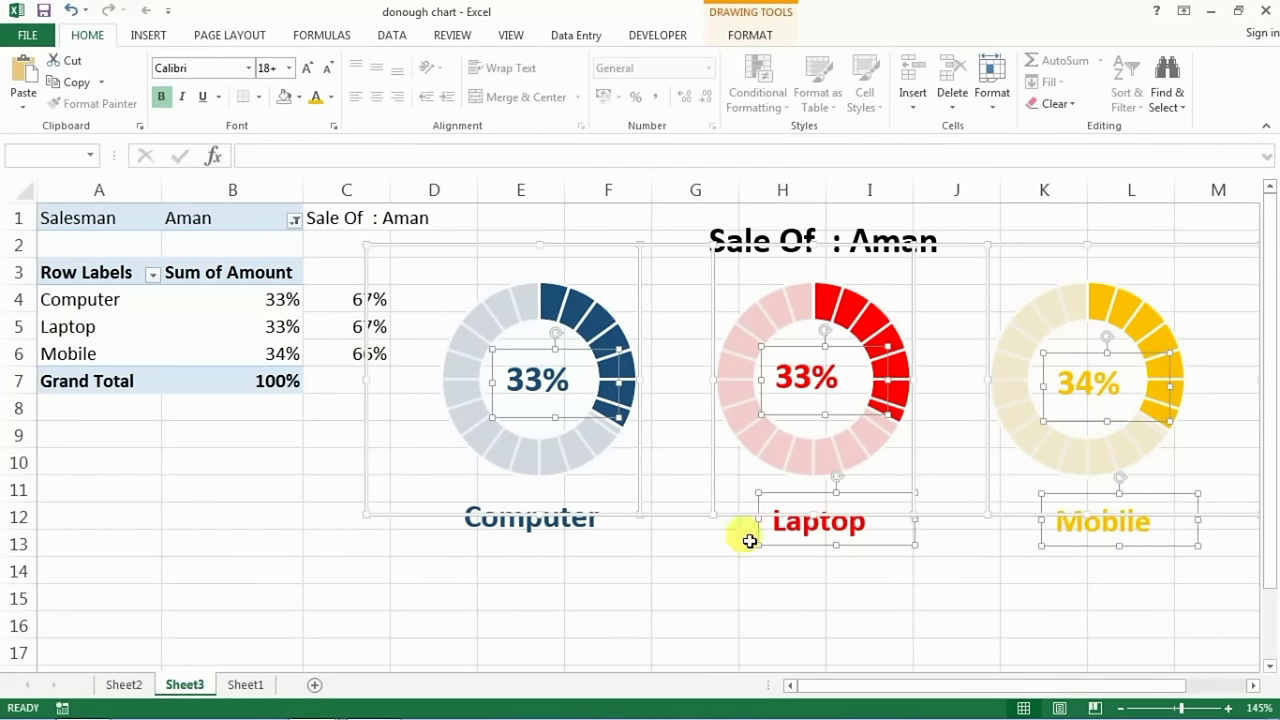
pyautogui.keyDown('ctrl'); pyautogui.click(543, 528); pyautogui.keyUp('ctrl')
pyautogui.keyDown('ctrl'); pyautogui.click(790, 230); pyautogui.keyUp('ctrl')
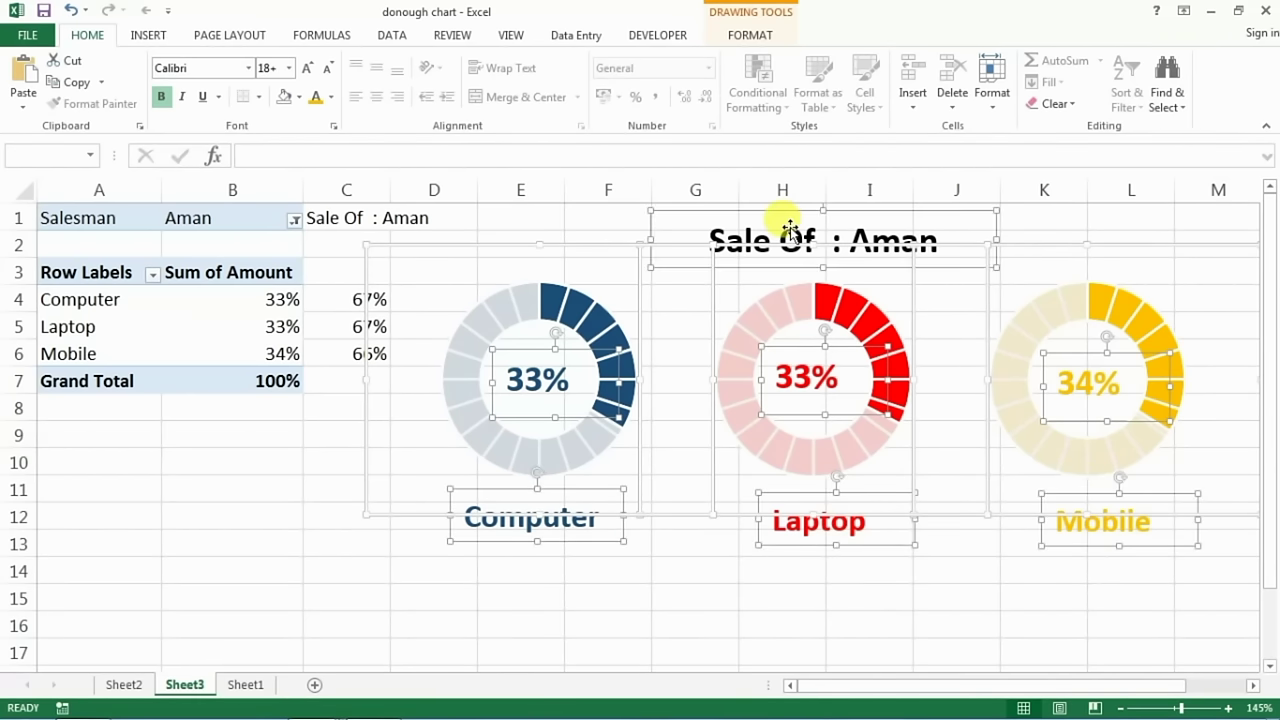
# Group the selected objects and shift the group slightly up and left
pyautogui.click(755, 36)
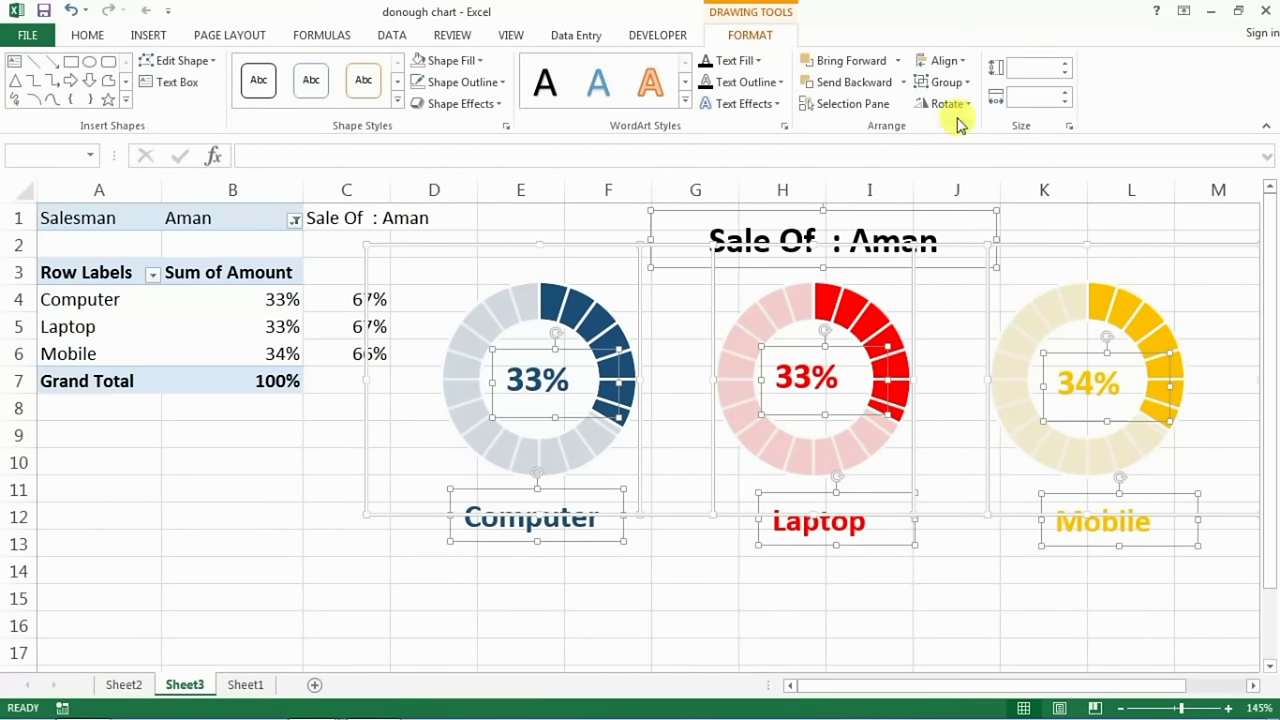
pyautogui.click(966, 84)
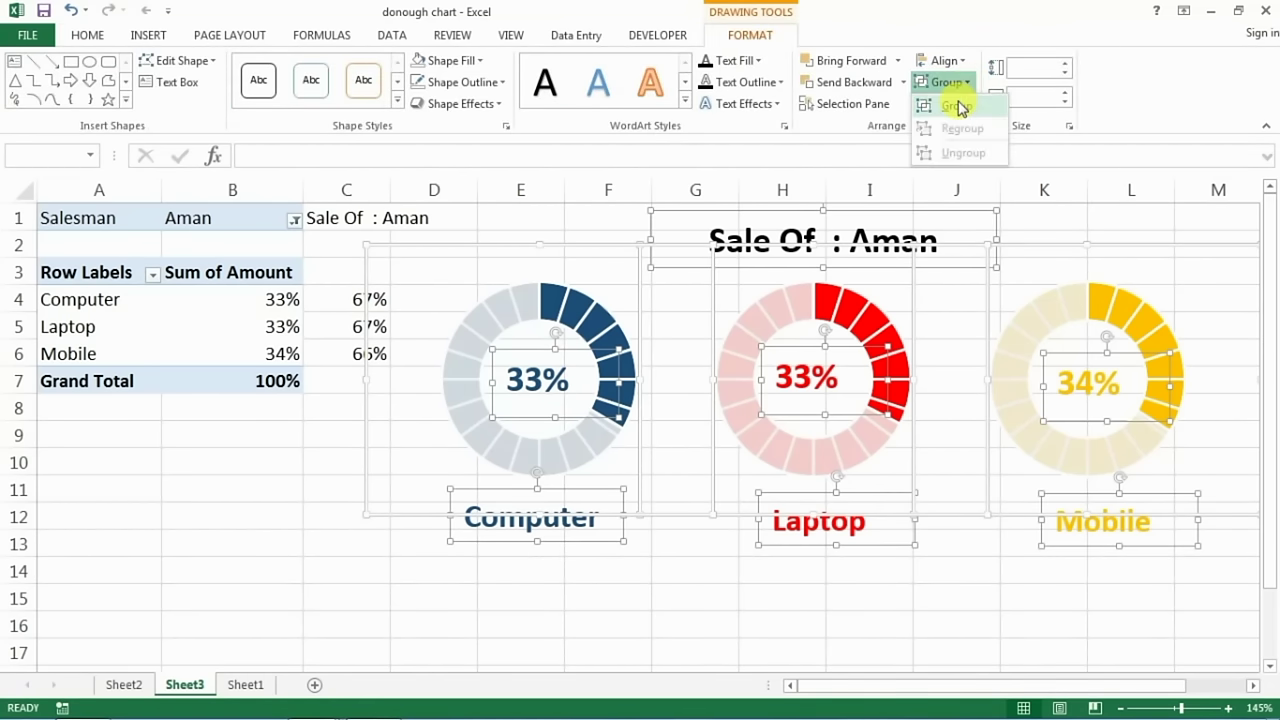
pyautogui.click(955, 108)
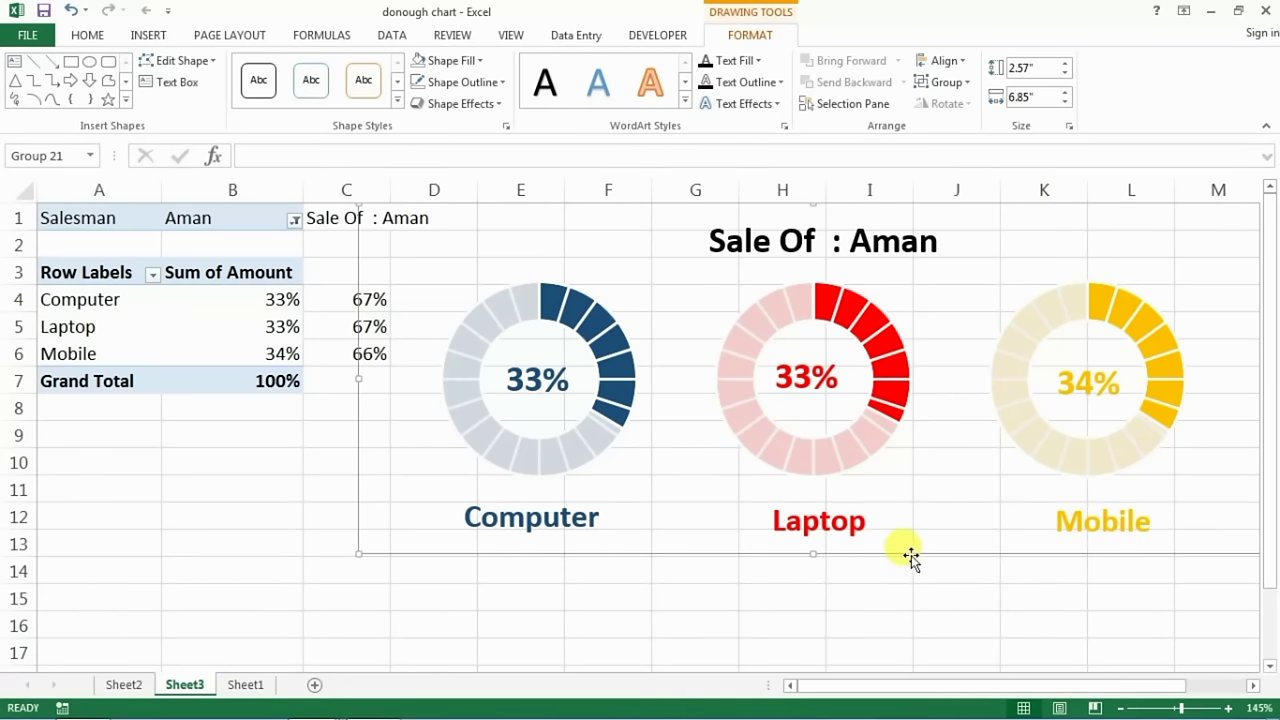
pyautogui.moveTo(910, 553)
pyautogui.mouseDown()
pyautogui.moveTo(911, 605)
pyautogui.moveTo(886, 524)
pyautogui.mouseUp()
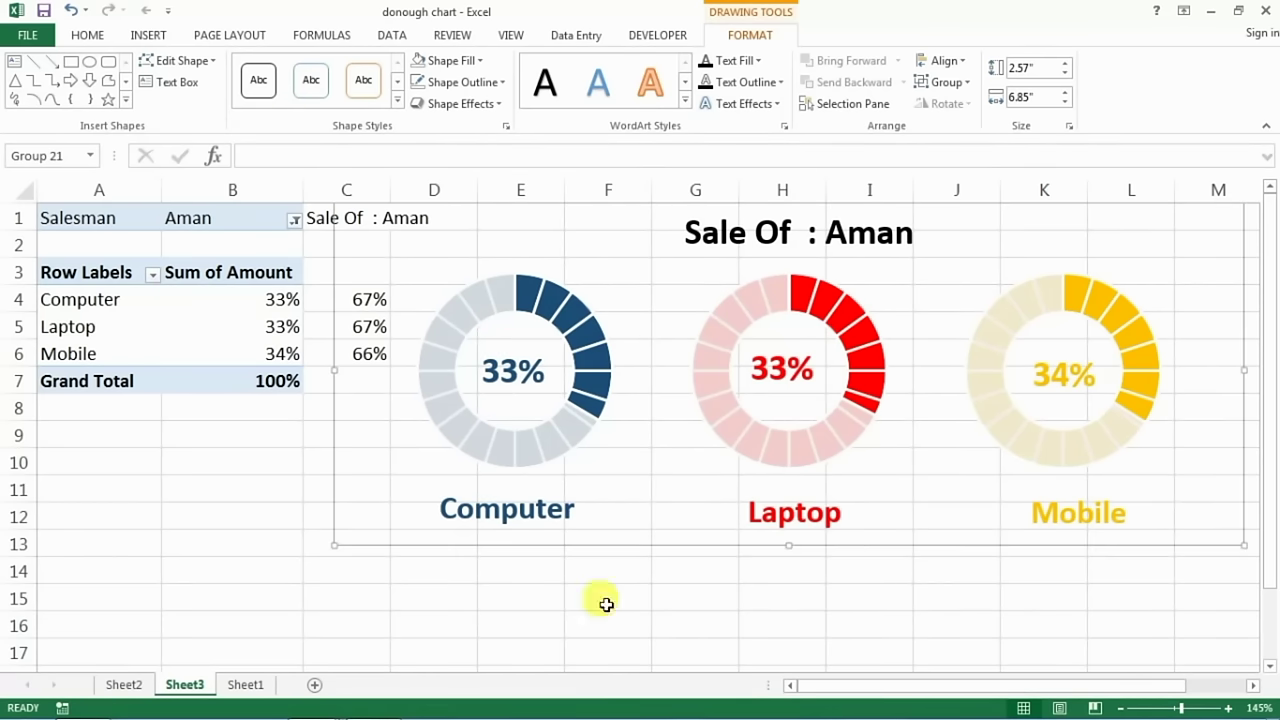
pyautogui.click(247, 498)
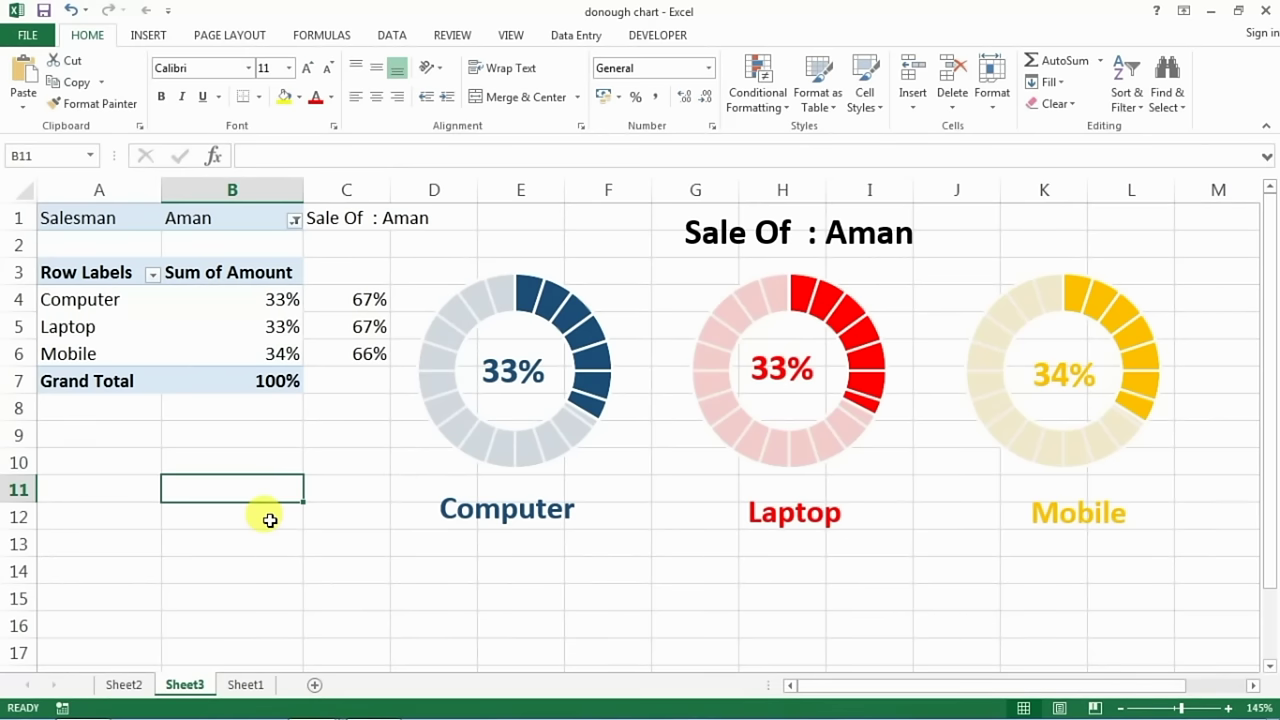
# Insert a Salesman slicer for the pivot table, listing Aman, Rahul, Ram, Rohit and Vinod
pyautogui.click(200, 342)
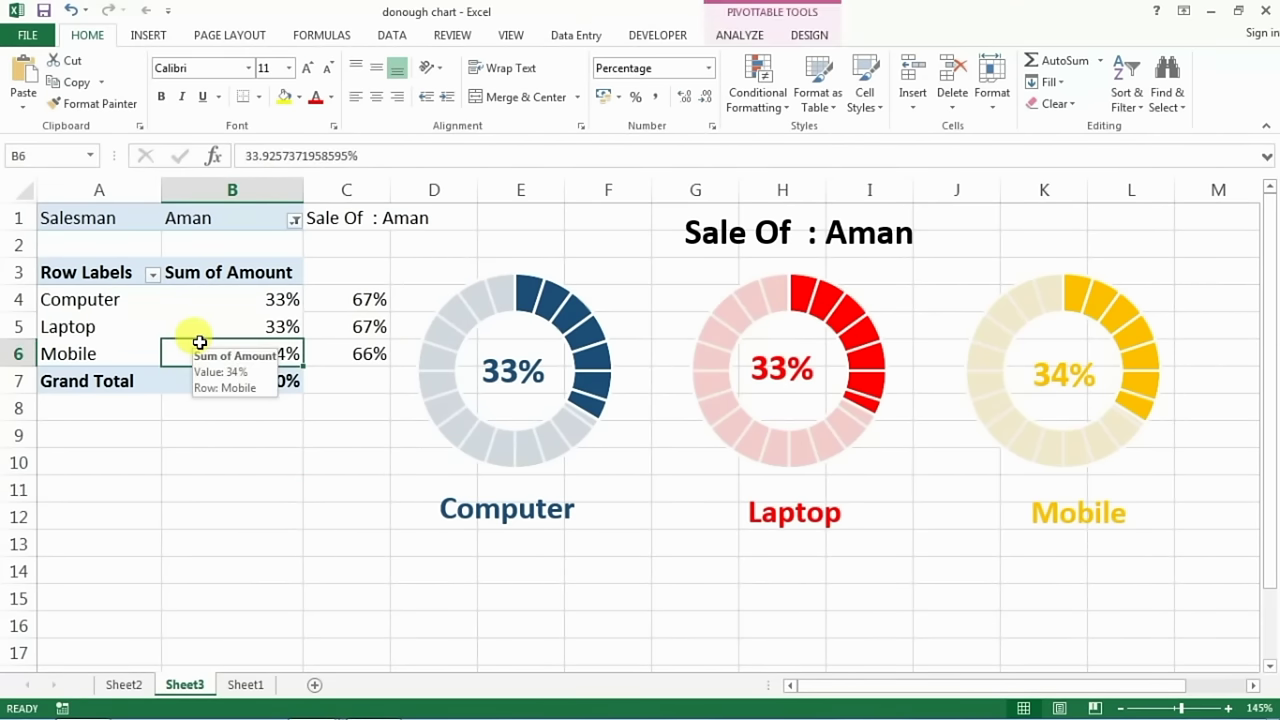
pyautogui.click(731, 36)
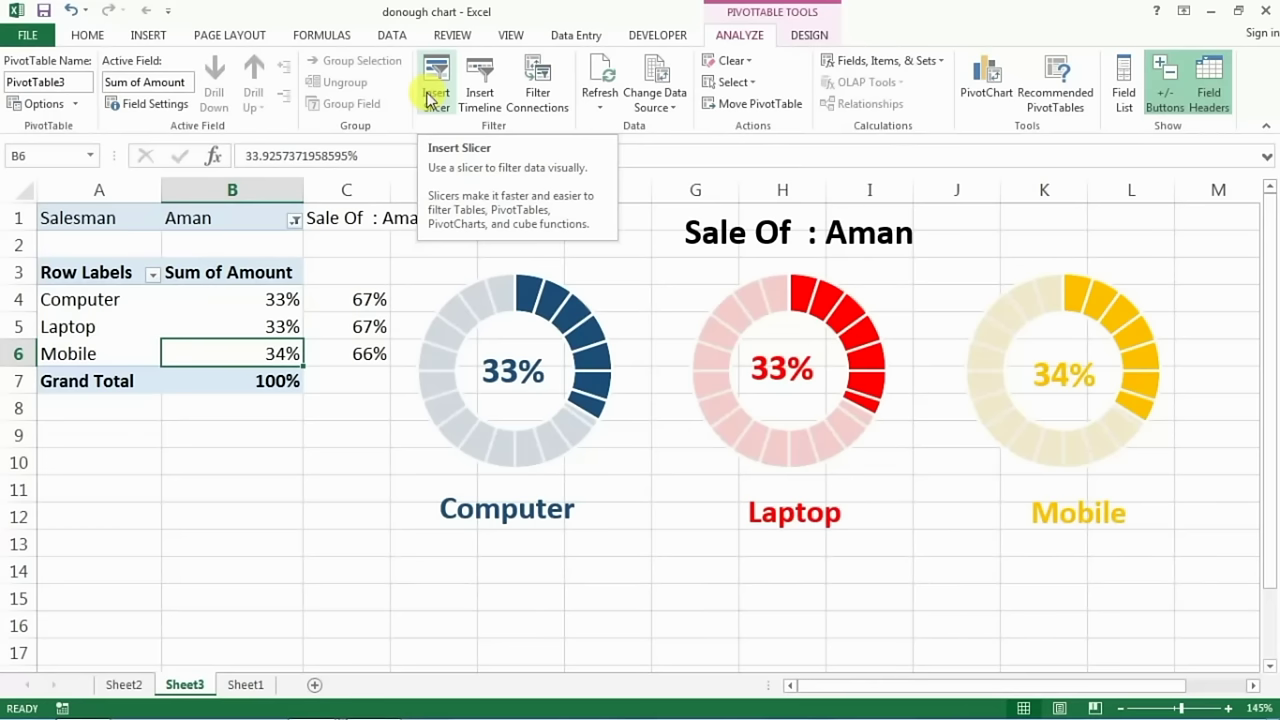
pyautogui.click(428, 92)
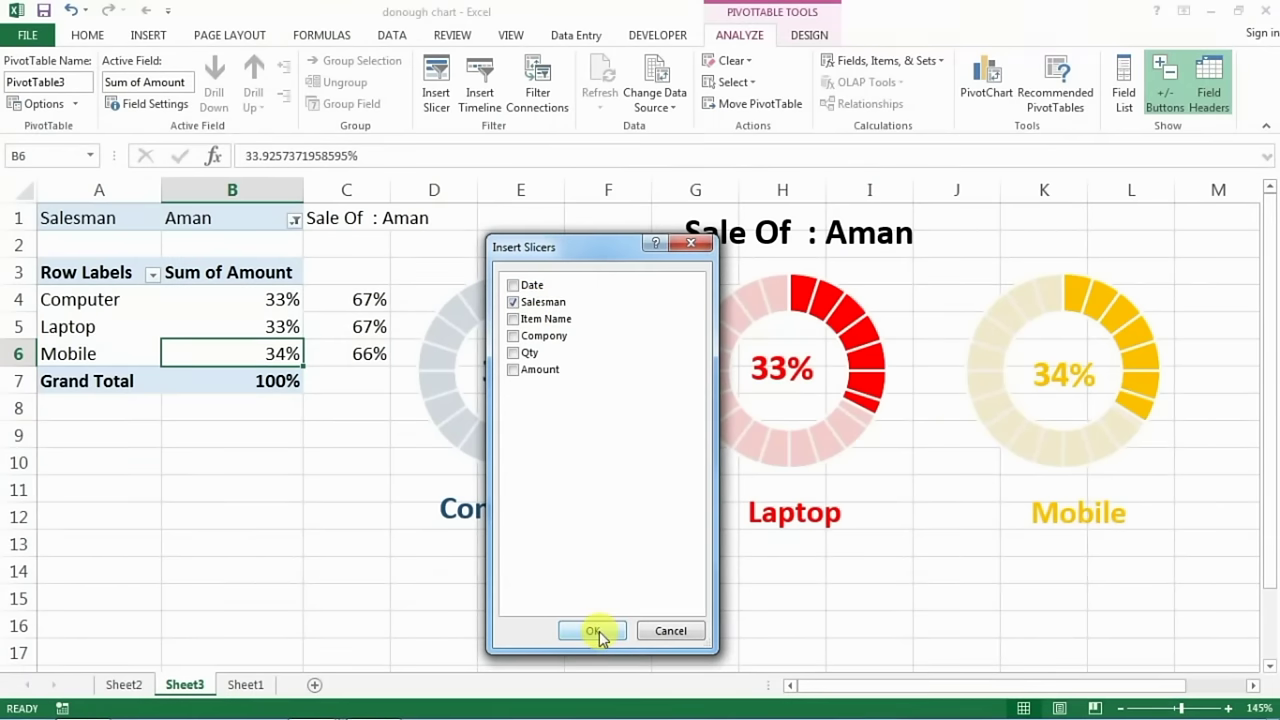
pyautogui.click(594, 631)
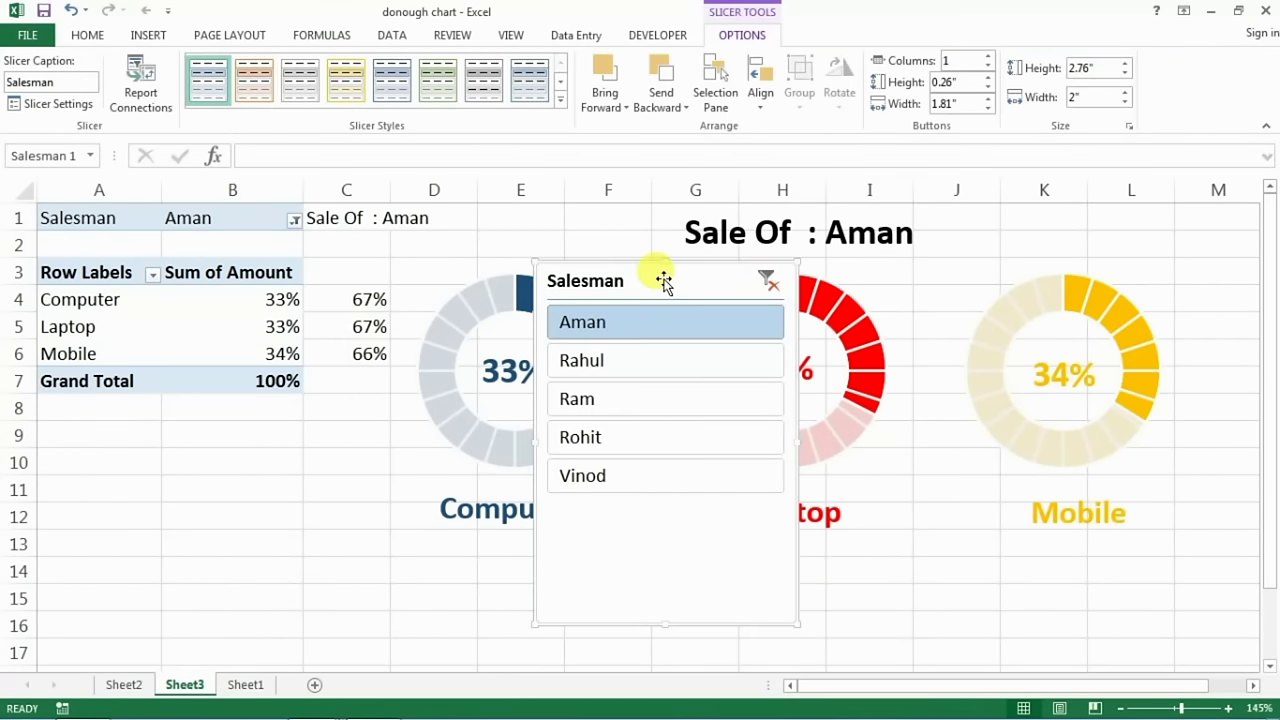
# Test the slicer across salesmen, ending on Rahul (28%, 27%, 45%), and move it over the charts
pyautogui.moveTo(663, 280); pyautogui.dragTo(188, 430)
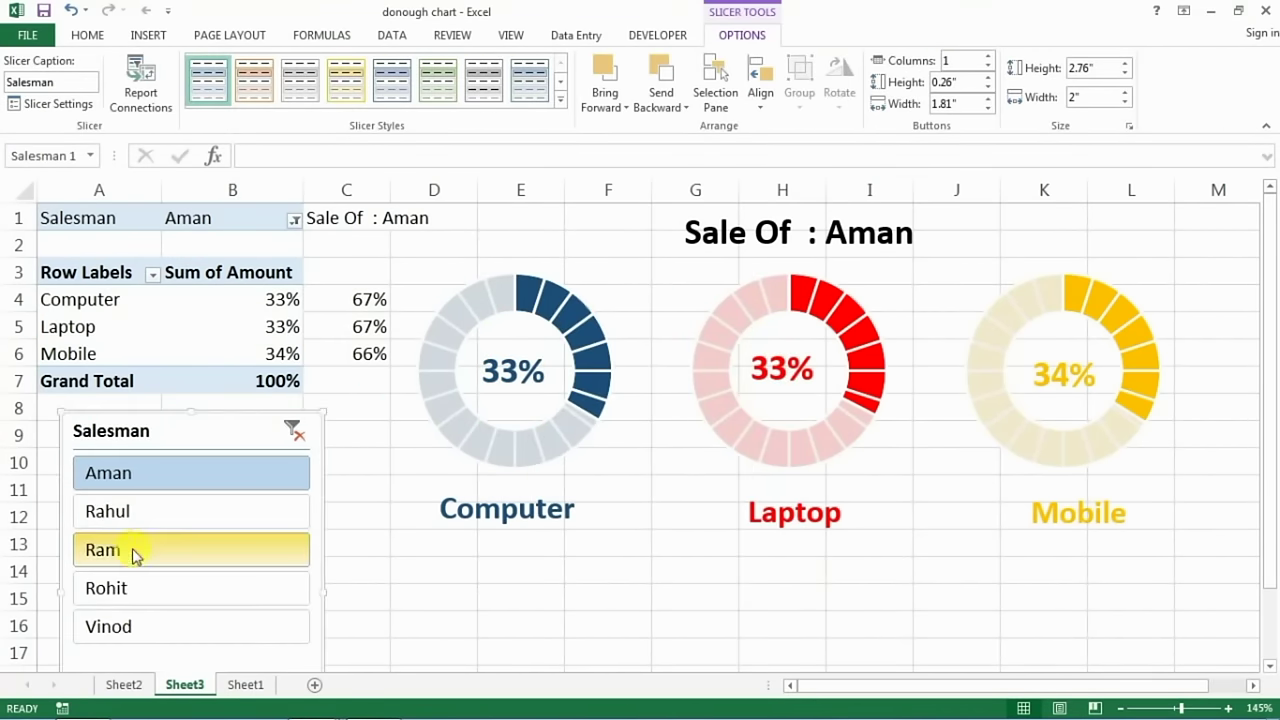
pyautogui.click(113, 518)
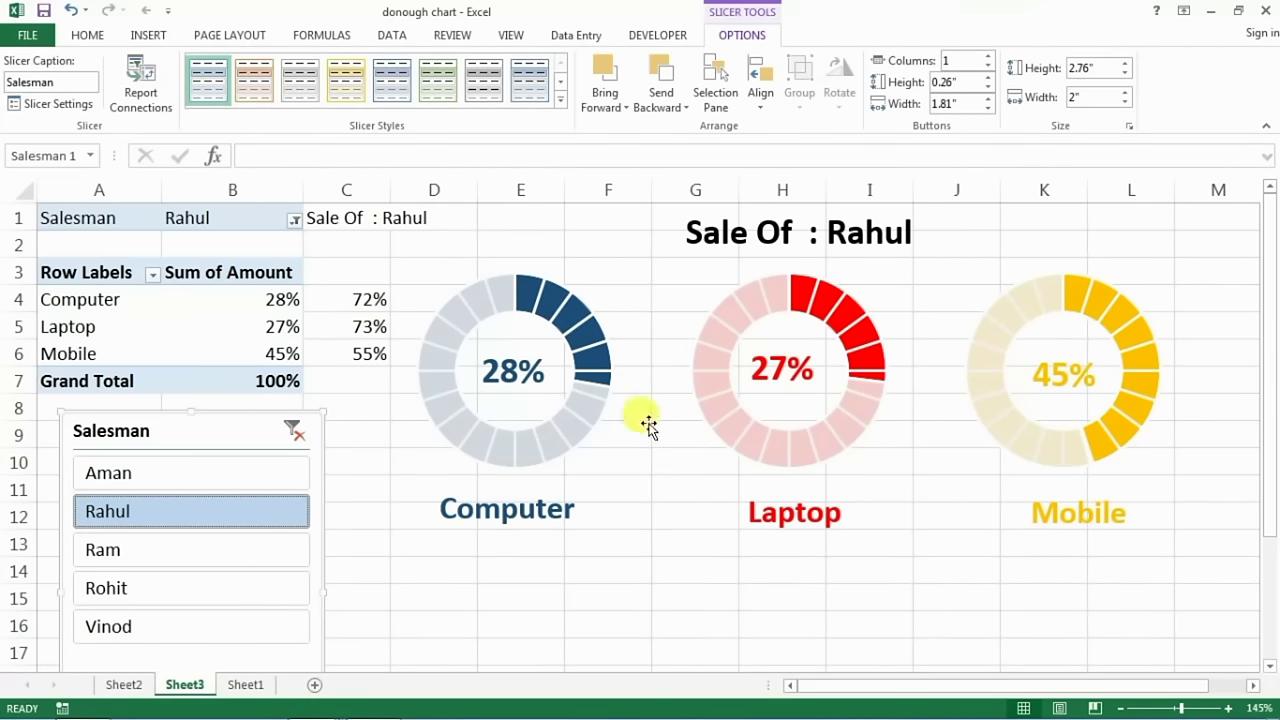
pyautogui.click(134, 560)
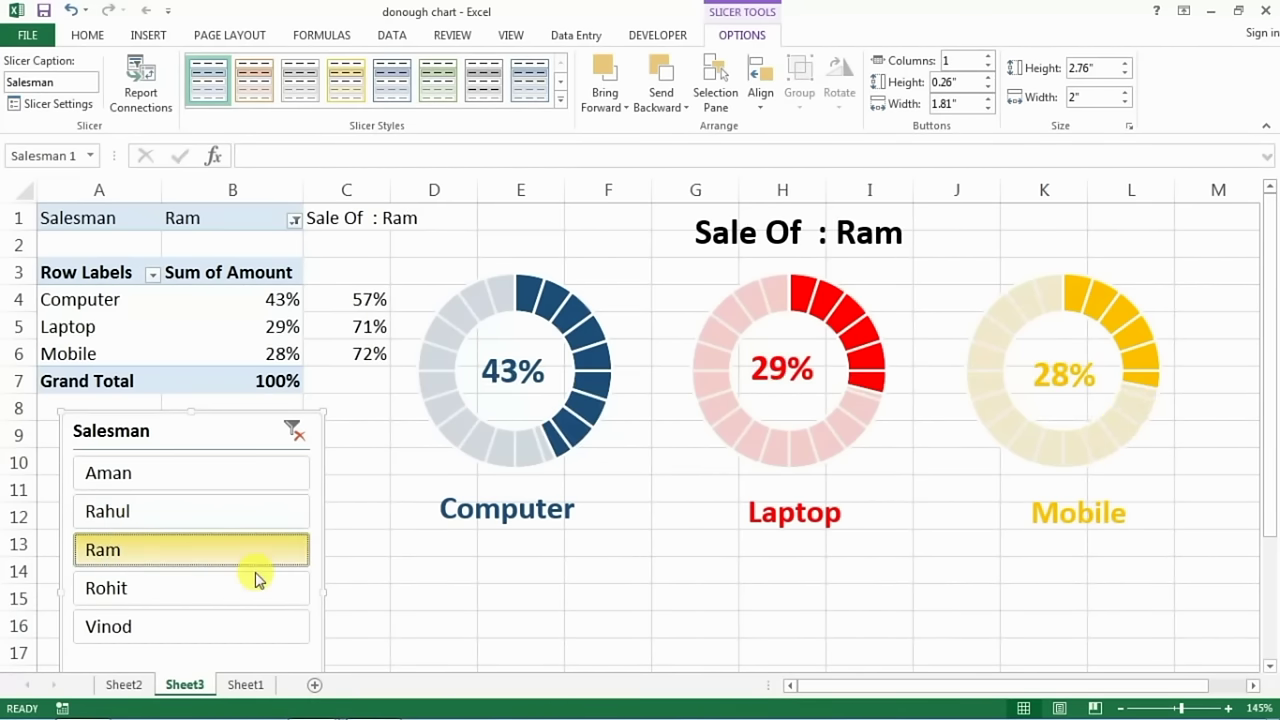
pyautogui.click(177, 585)
pyautogui.click(171, 622)
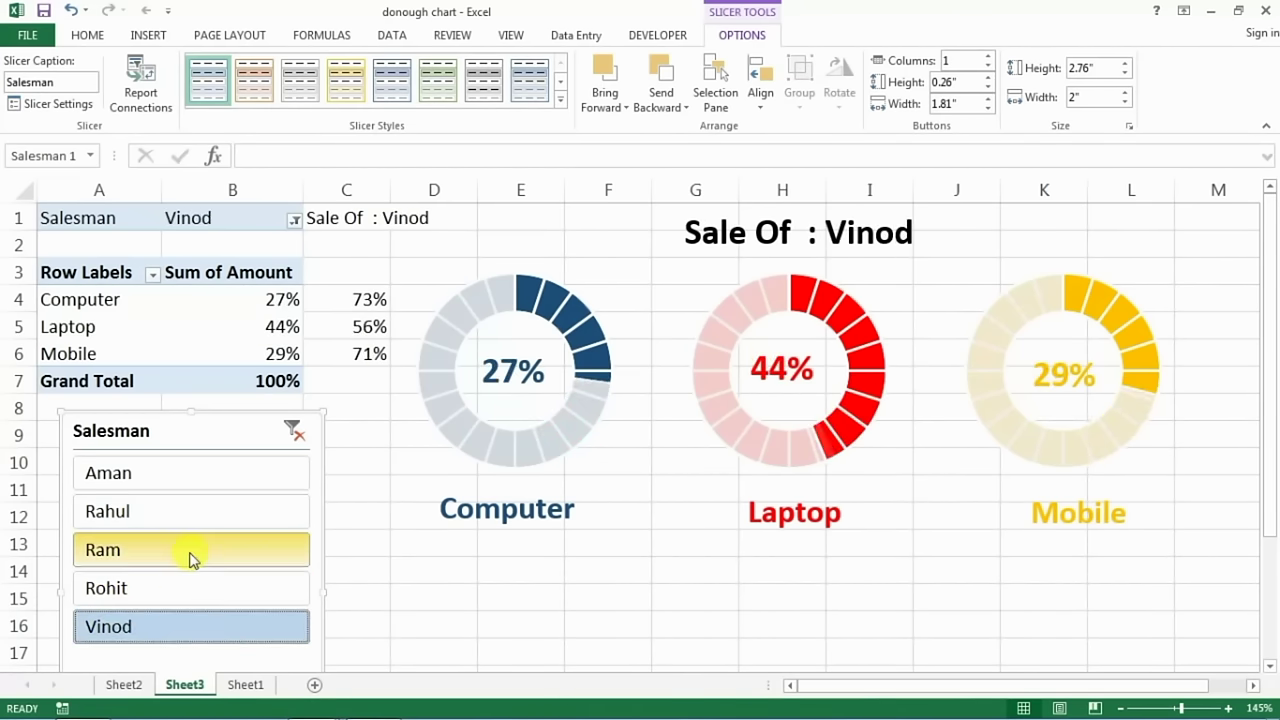
pyautogui.click(188, 514)
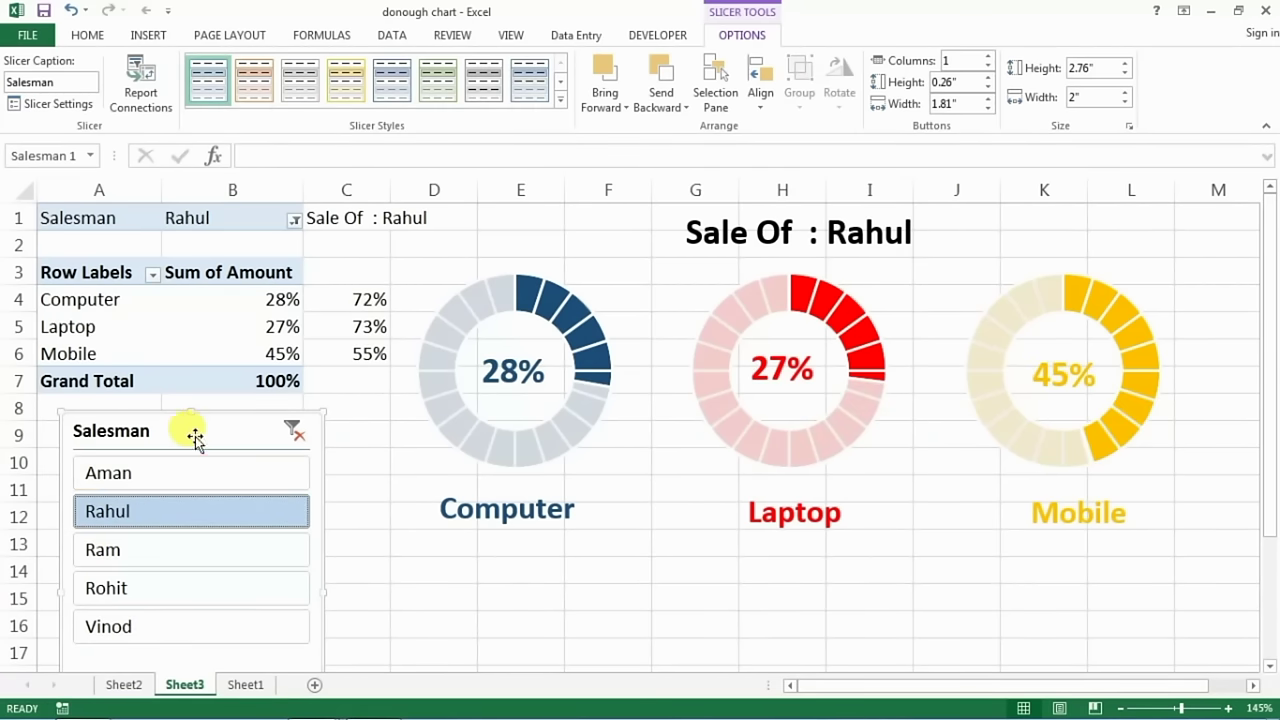
pyautogui.moveTo(194, 437); pyautogui.dragTo(515, 317)
pyautogui.moveTo(648, 289); pyautogui.dragTo(708, 271)
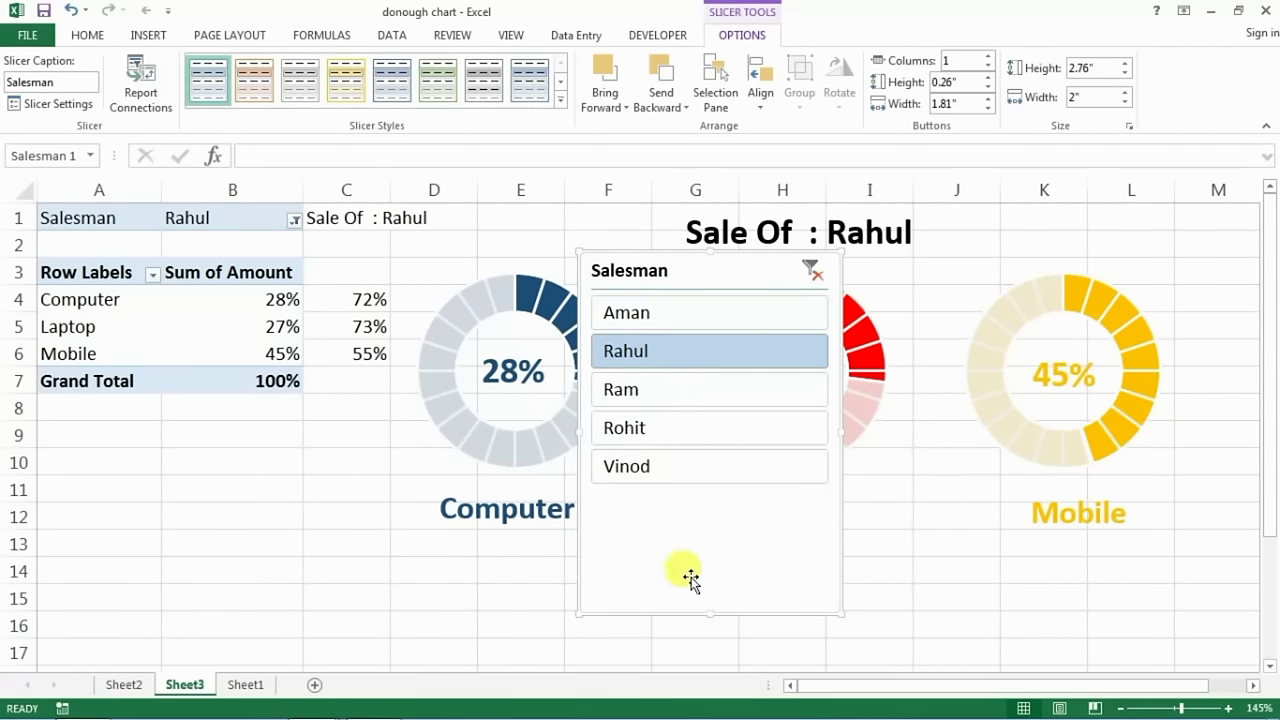
# Set the Salesman slicer's Number of columns to 3 in its Size and Properties
pyautogui.rightClick(678, 521)
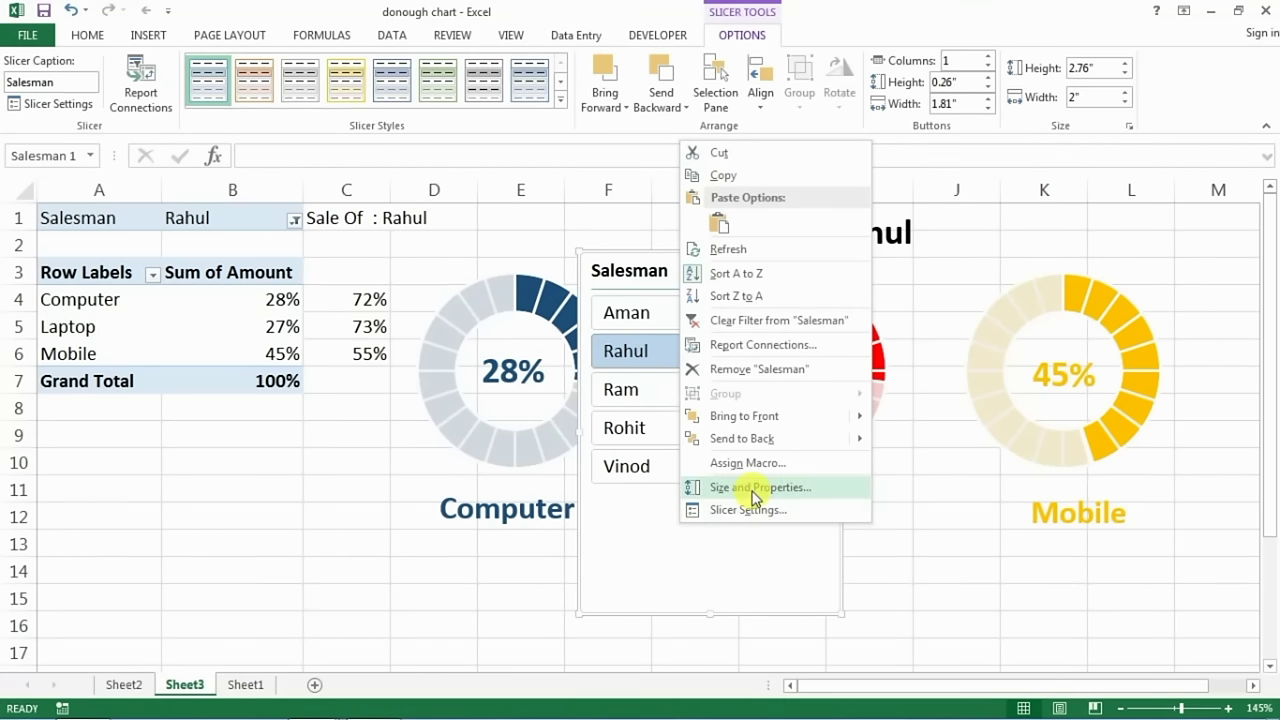
pyautogui.click(754, 490)
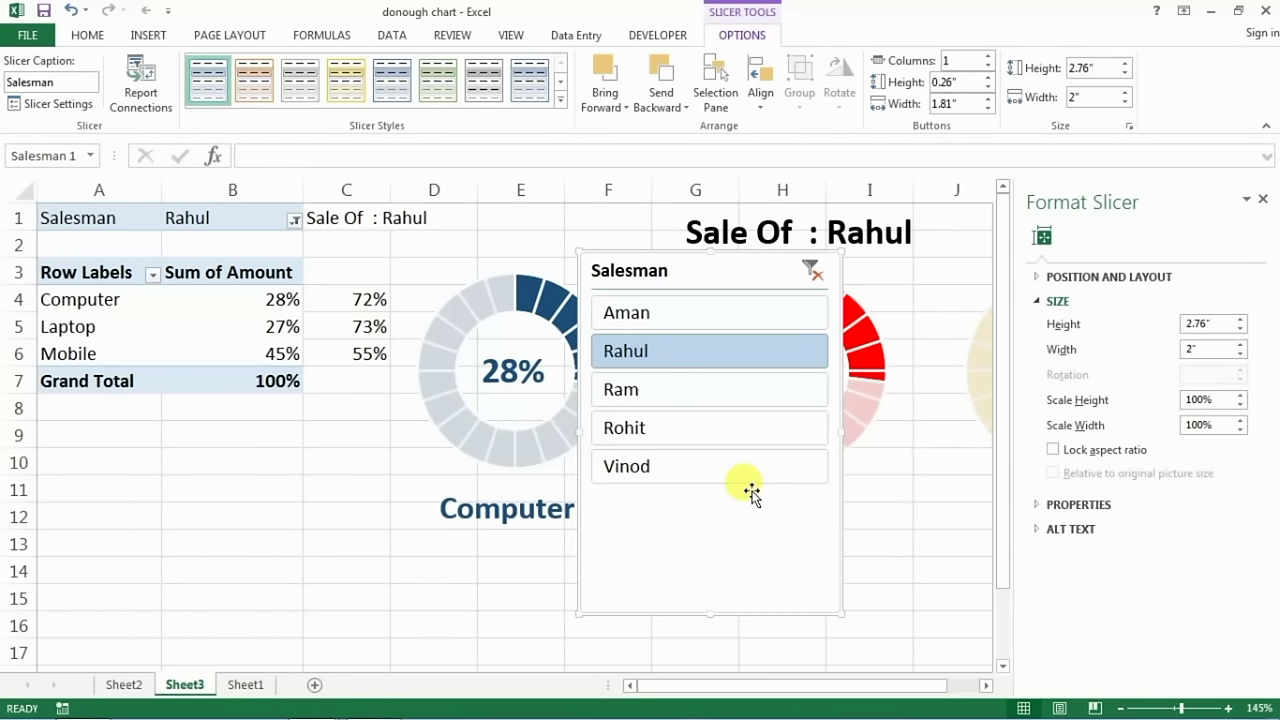
pyautogui.click(1055, 280)
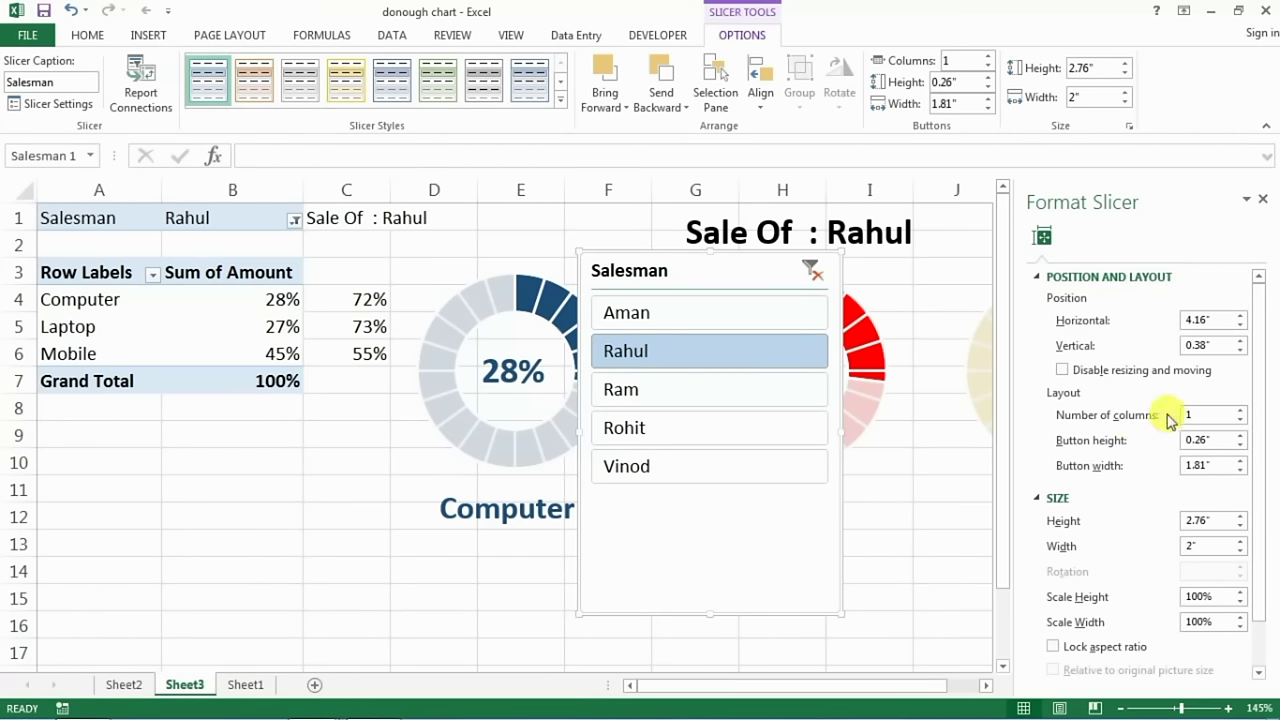
pyautogui.click(1243, 410)
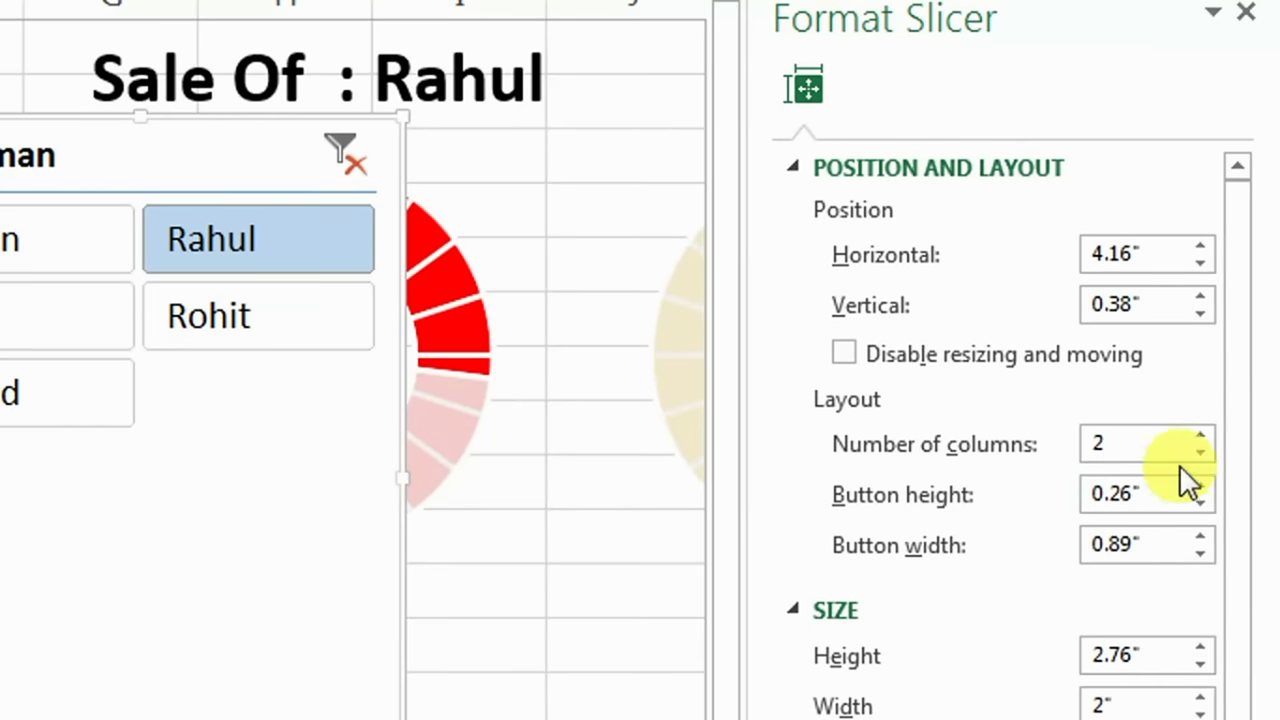
pyautogui.click(1199, 437)
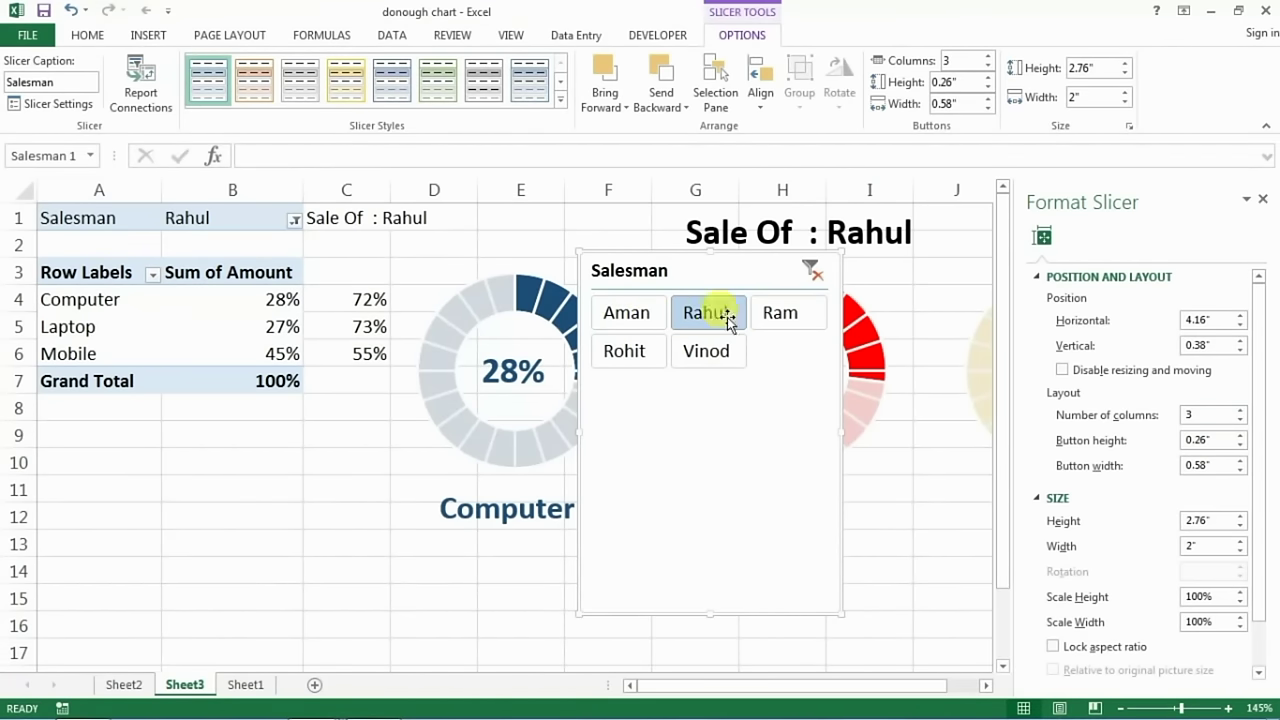
pyautogui.click(1263, 203)
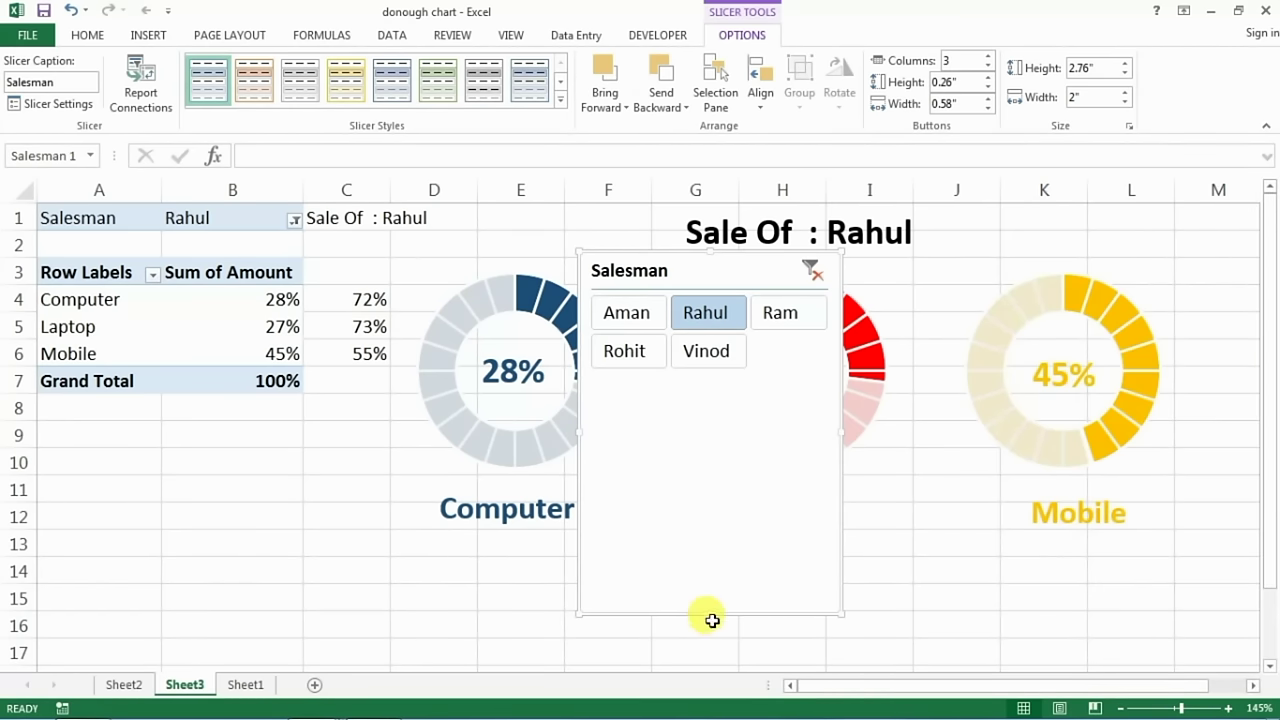
# Resize the slicer to fit the names and place it below the charts
pyautogui.moveTo(711, 614); pyautogui.dragTo(728, 378)
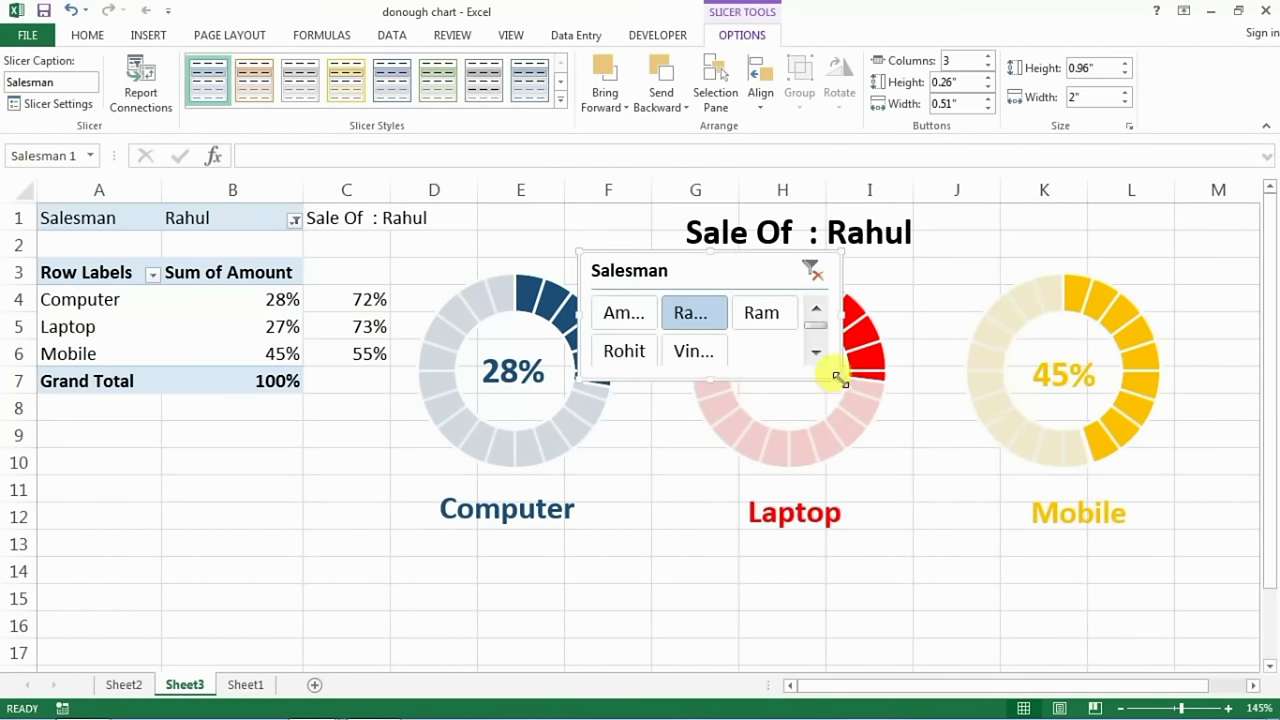
pyautogui.moveTo(837, 378); pyautogui.dragTo(850, 386)
pyautogui.moveTo(693, 389)
pyautogui.mouseDown()
pyautogui.moveTo(653, 478)
pyautogui.moveTo(589, 563)
pyautogui.mouseUp()
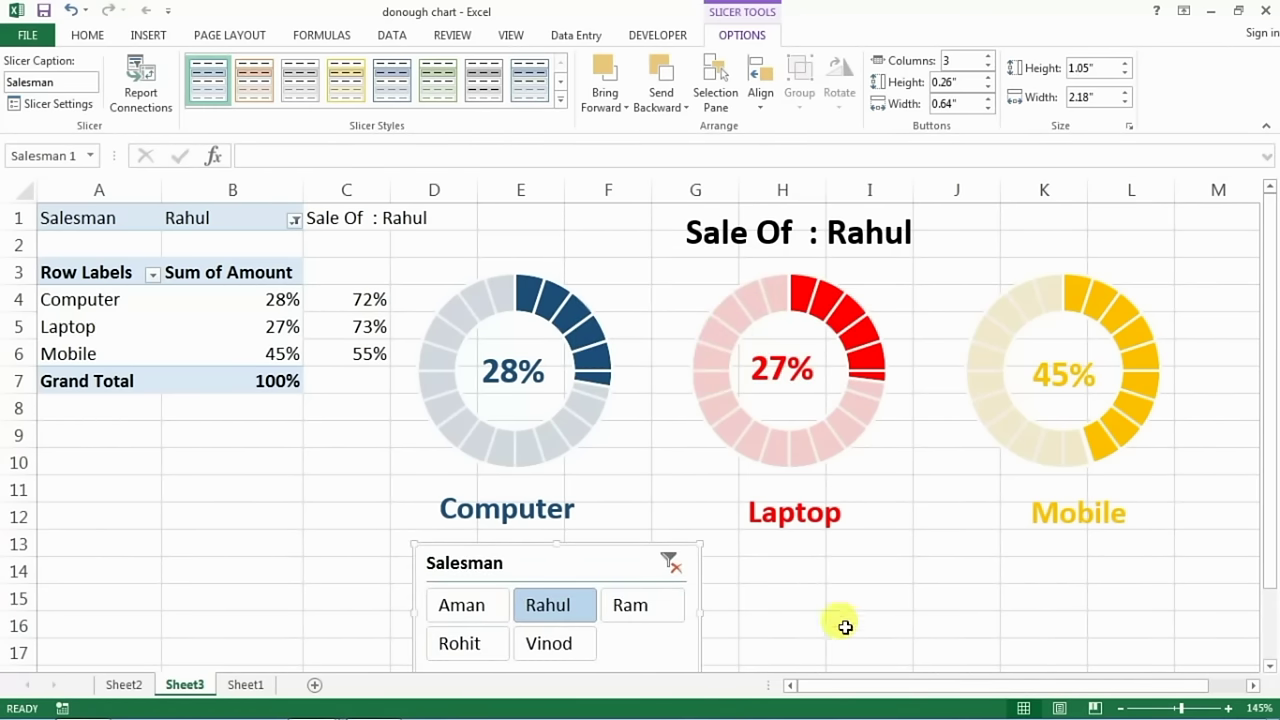
pyautogui.moveTo(1060, 560)
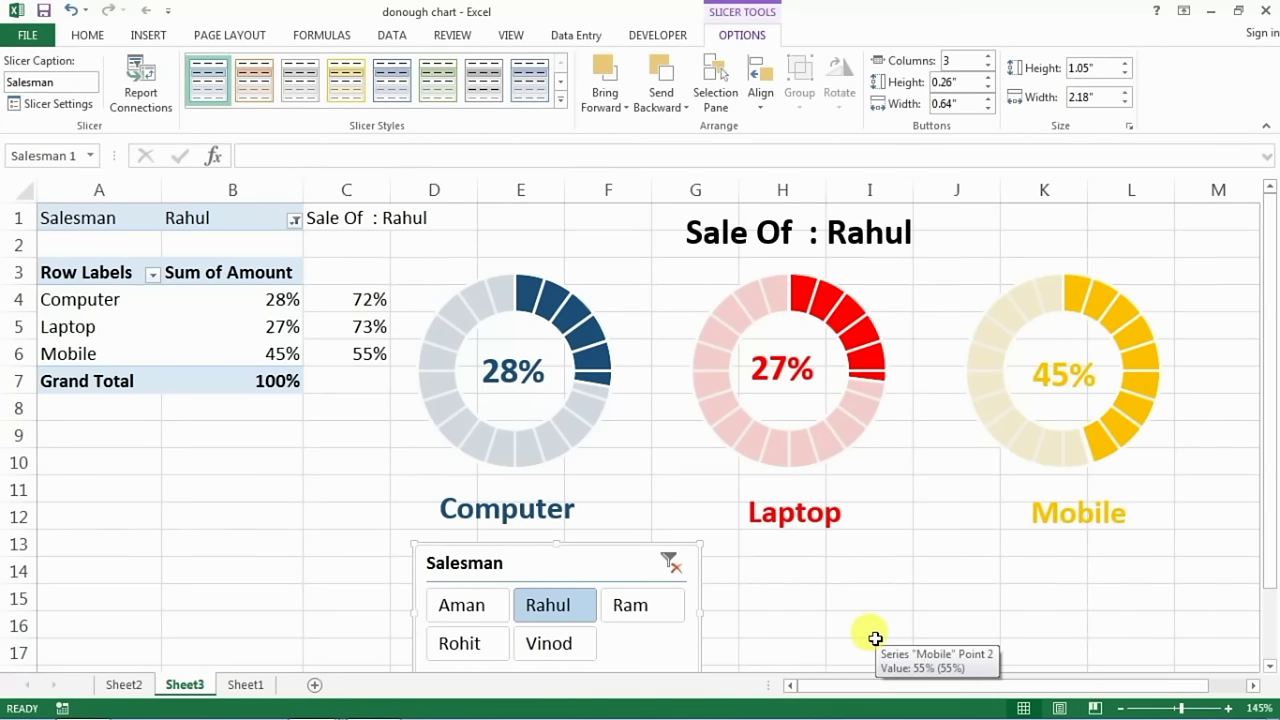
pyautogui.click(187, 343)
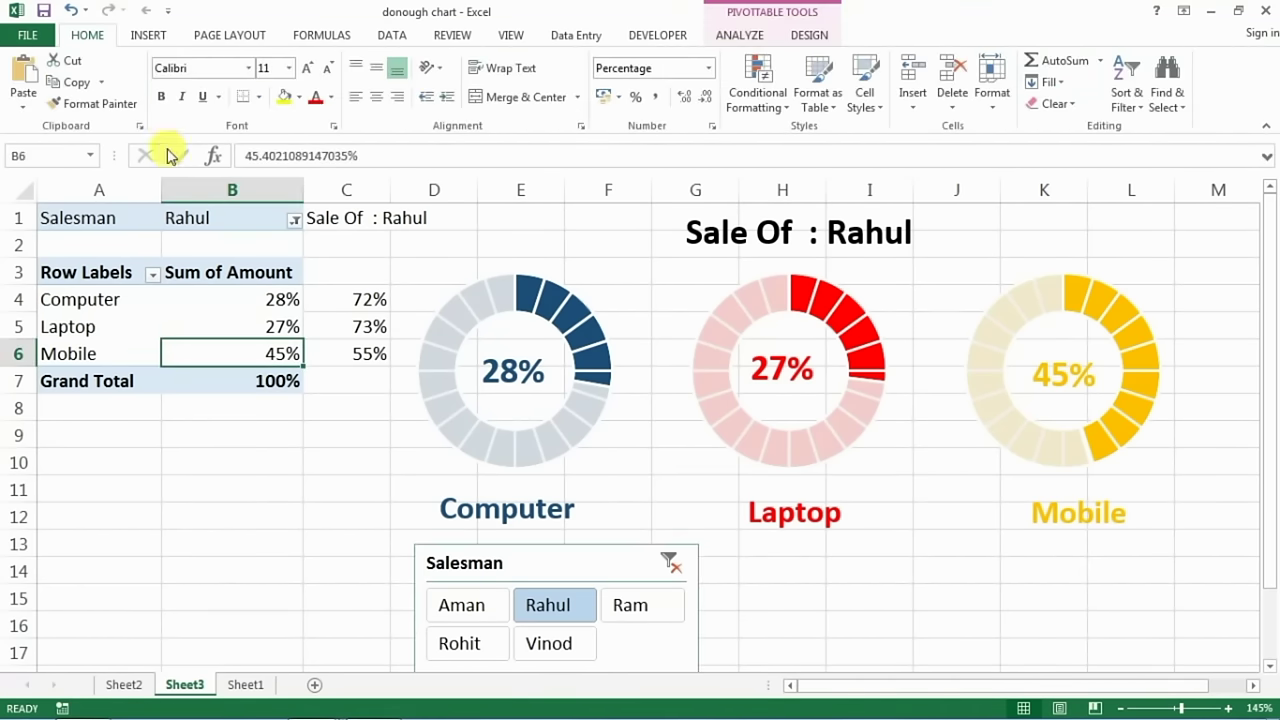
# Insert a Date timeline and move it below the charts
pyautogui.click(145, 35)
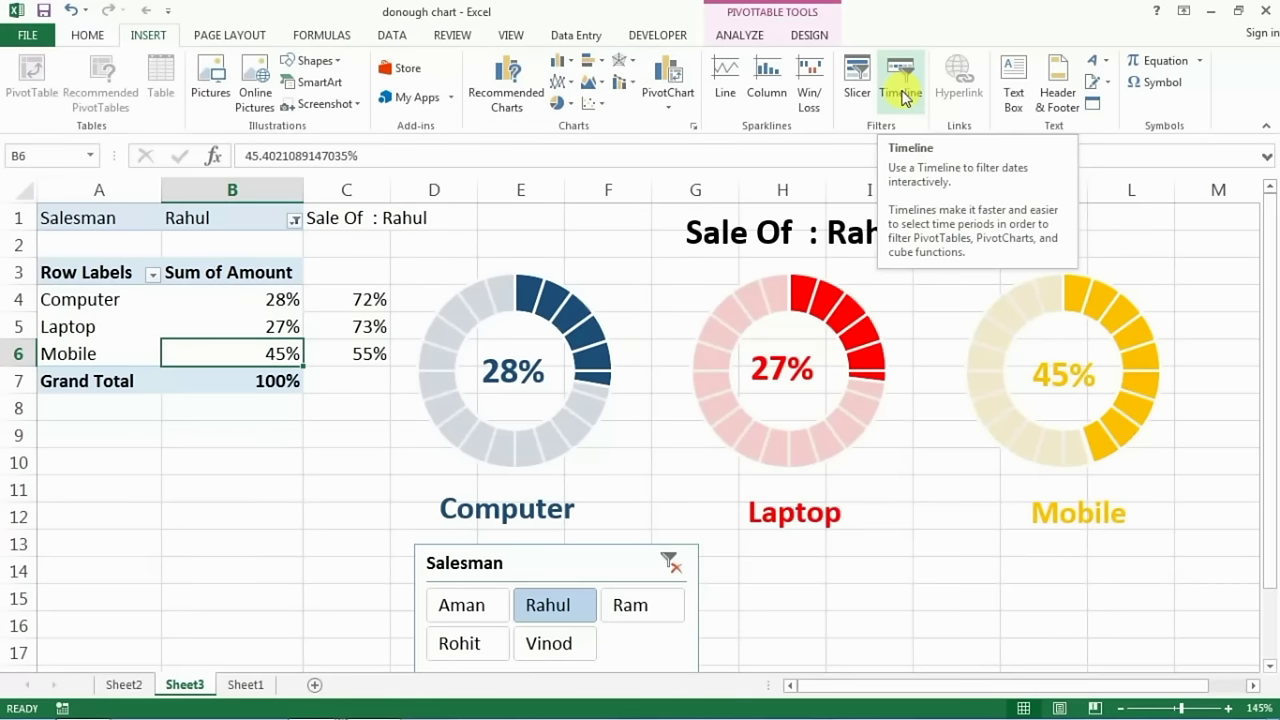
pyautogui.click(901, 85)
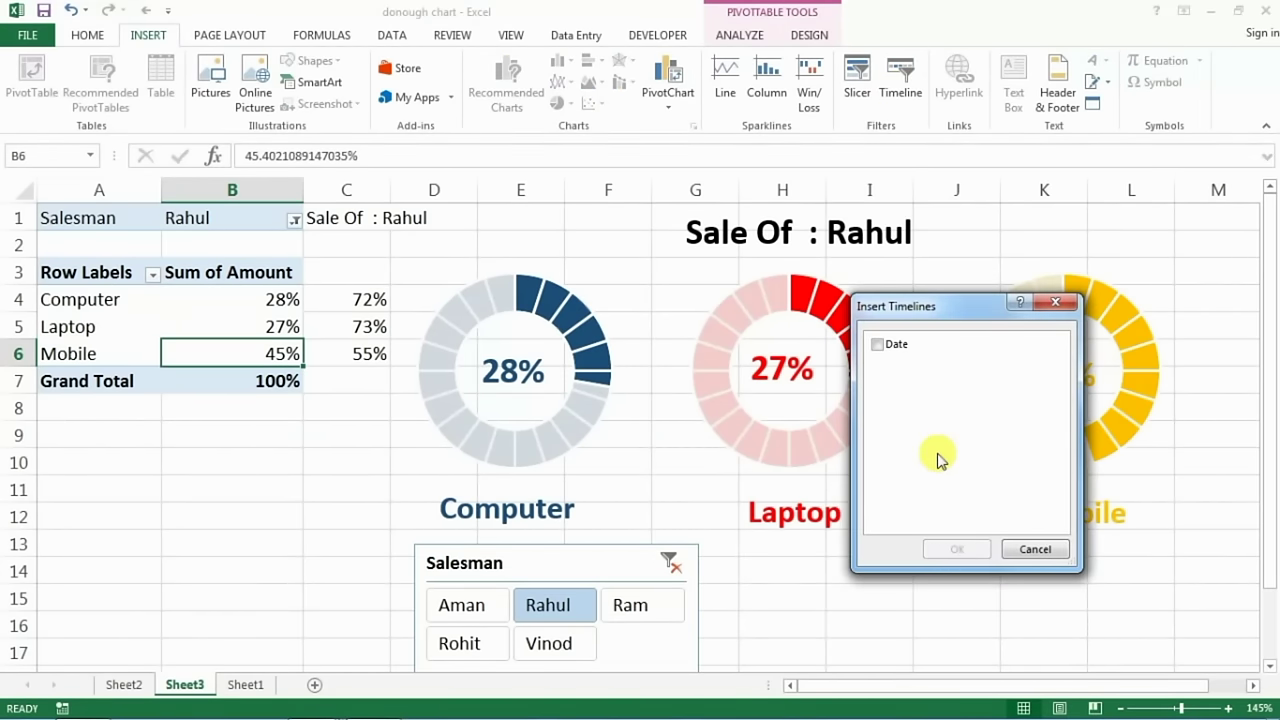
pyautogui.click(880, 352)
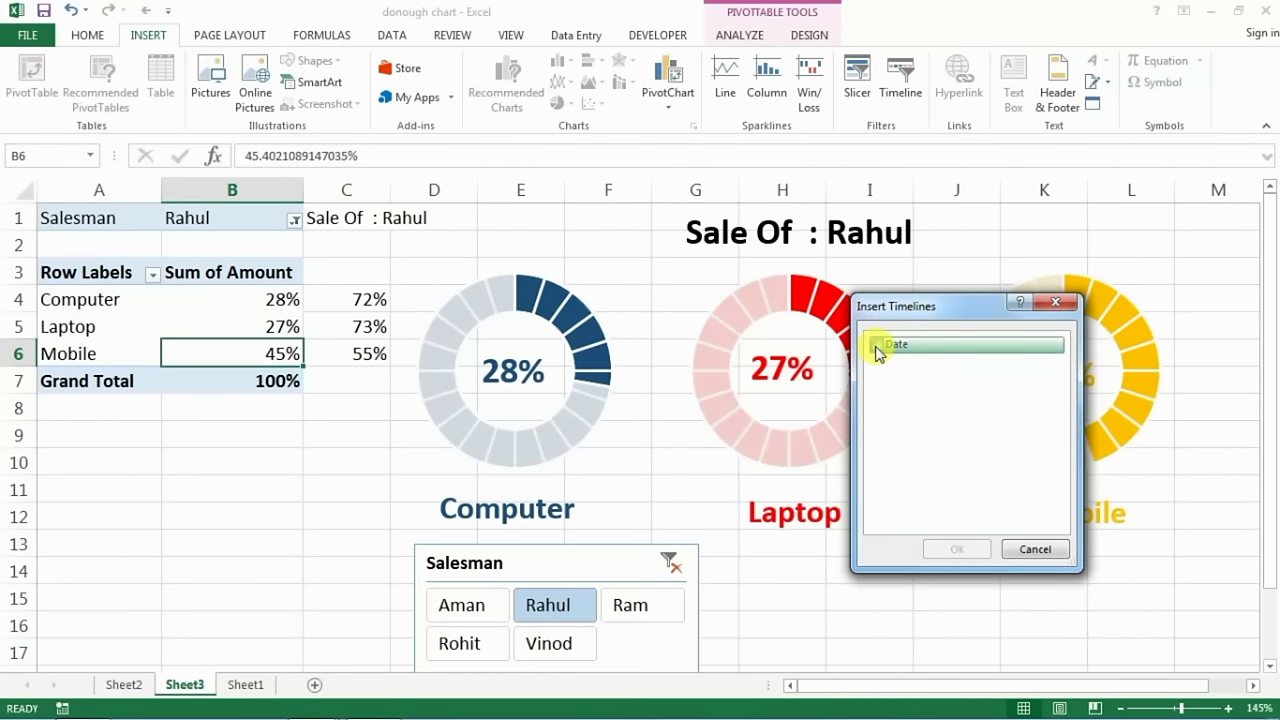
pyautogui.click(876, 346)
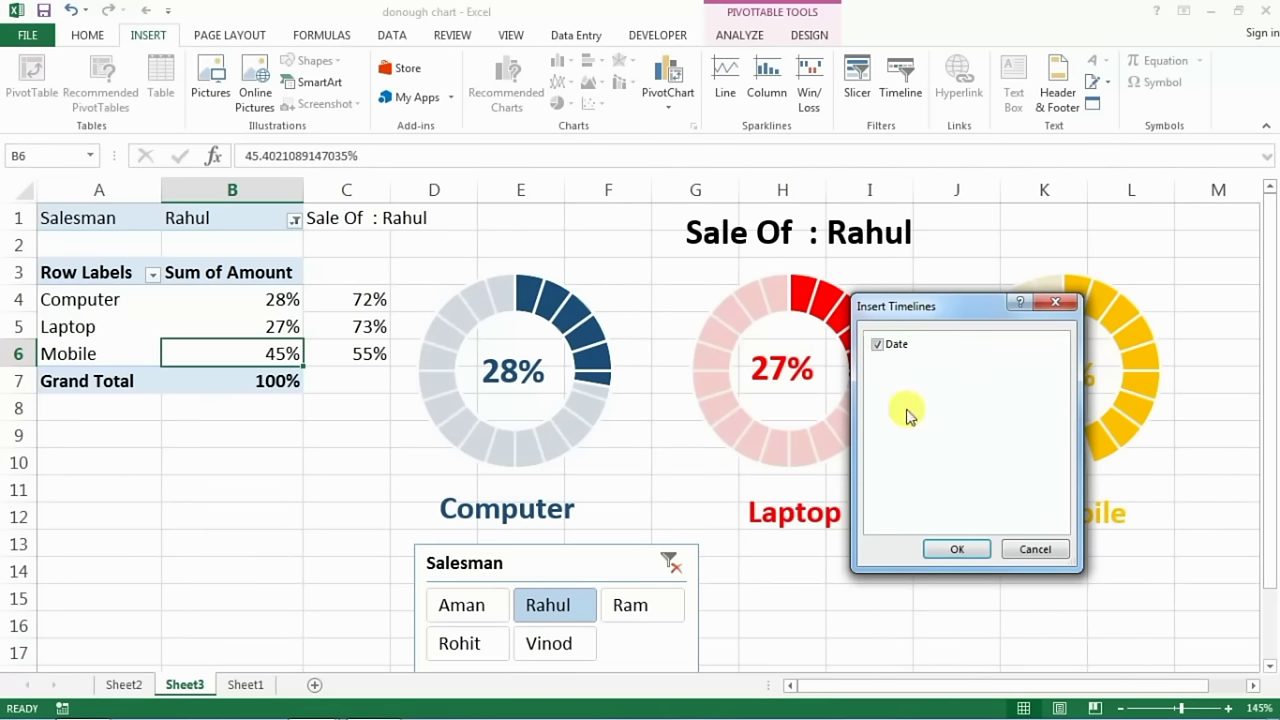
pyautogui.click(953, 551)
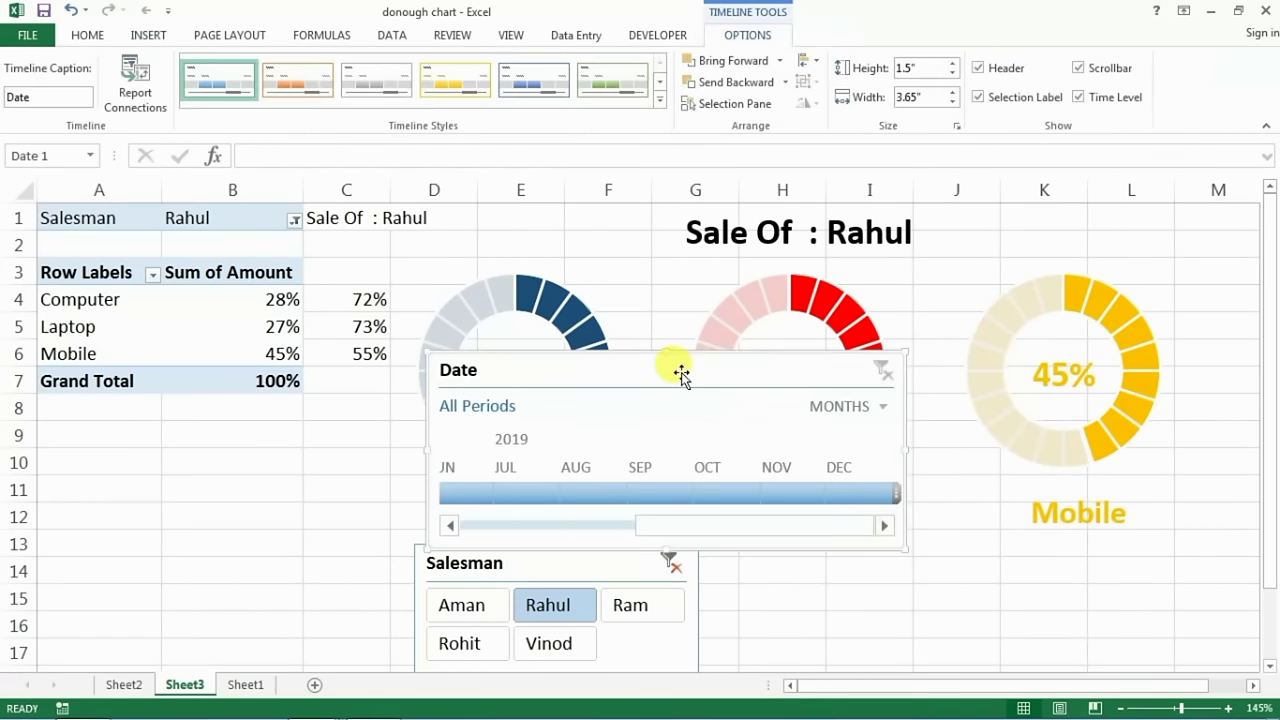
pyautogui.moveTo(681, 373); pyautogui.dragTo(975, 527)
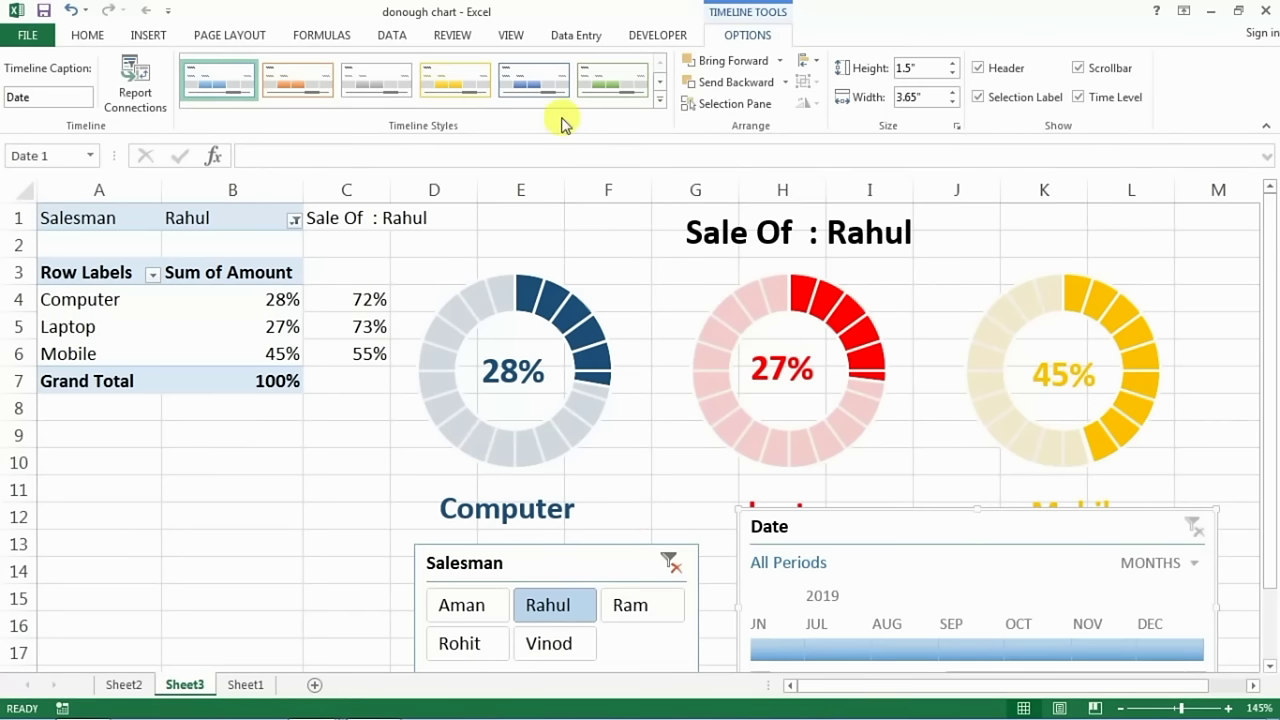
# Hide the formula bar and line up the slicer and timeline beneath the doughnuts
pyautogui.click(511, 35)
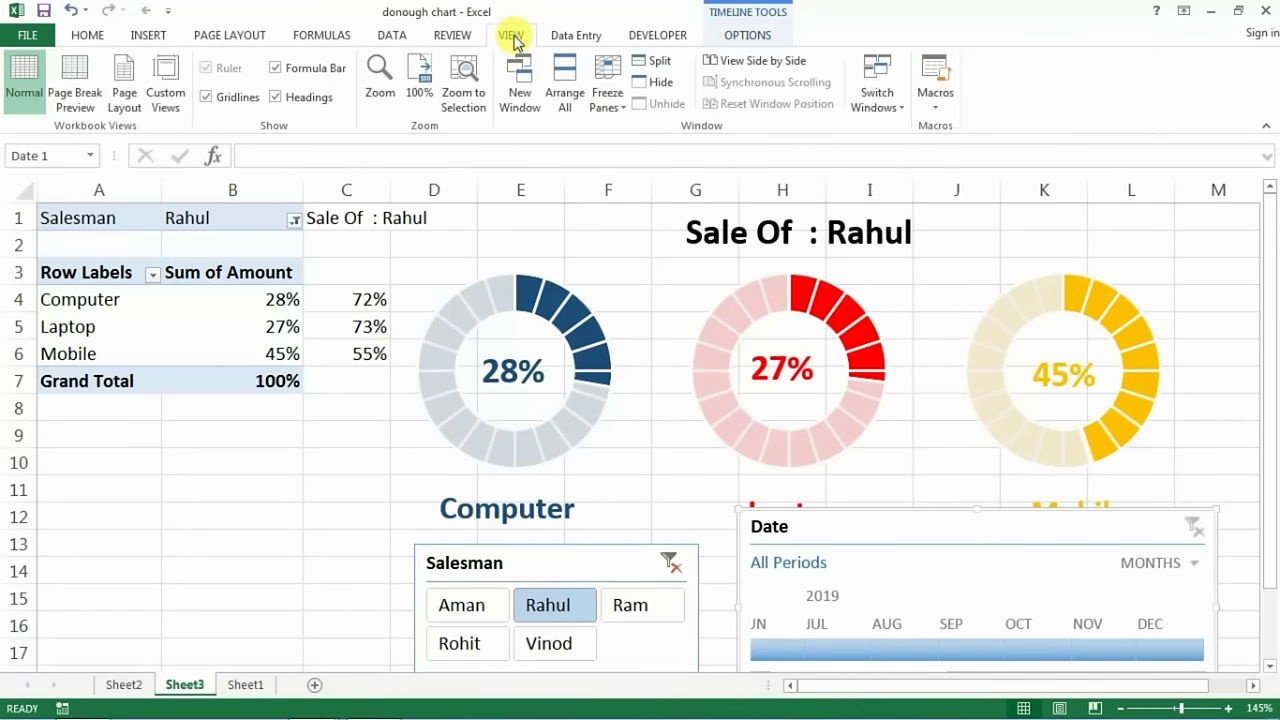
pyautogui.click(289, 72)
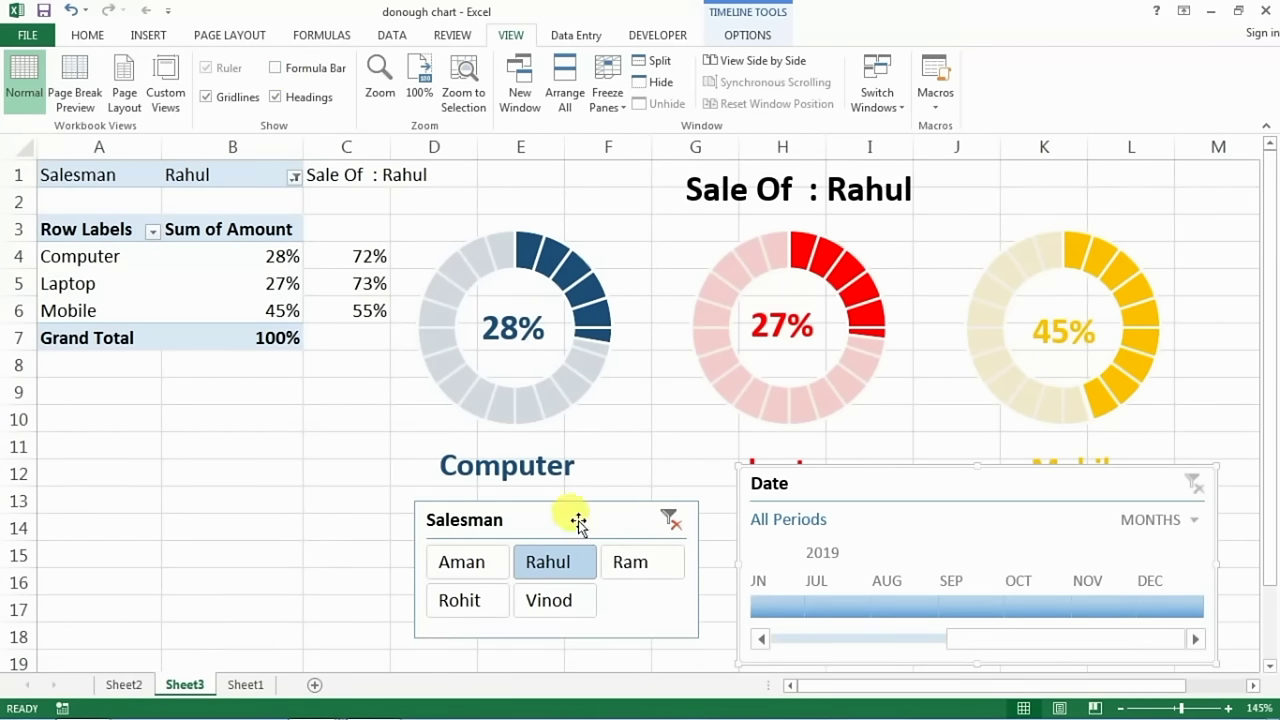
pyautogui.moveTo(578, 522); pyautogui.dragTo(505, 538)
pyautogui.moveTo(875, 483); pyautogui.dragTo(834, 510)
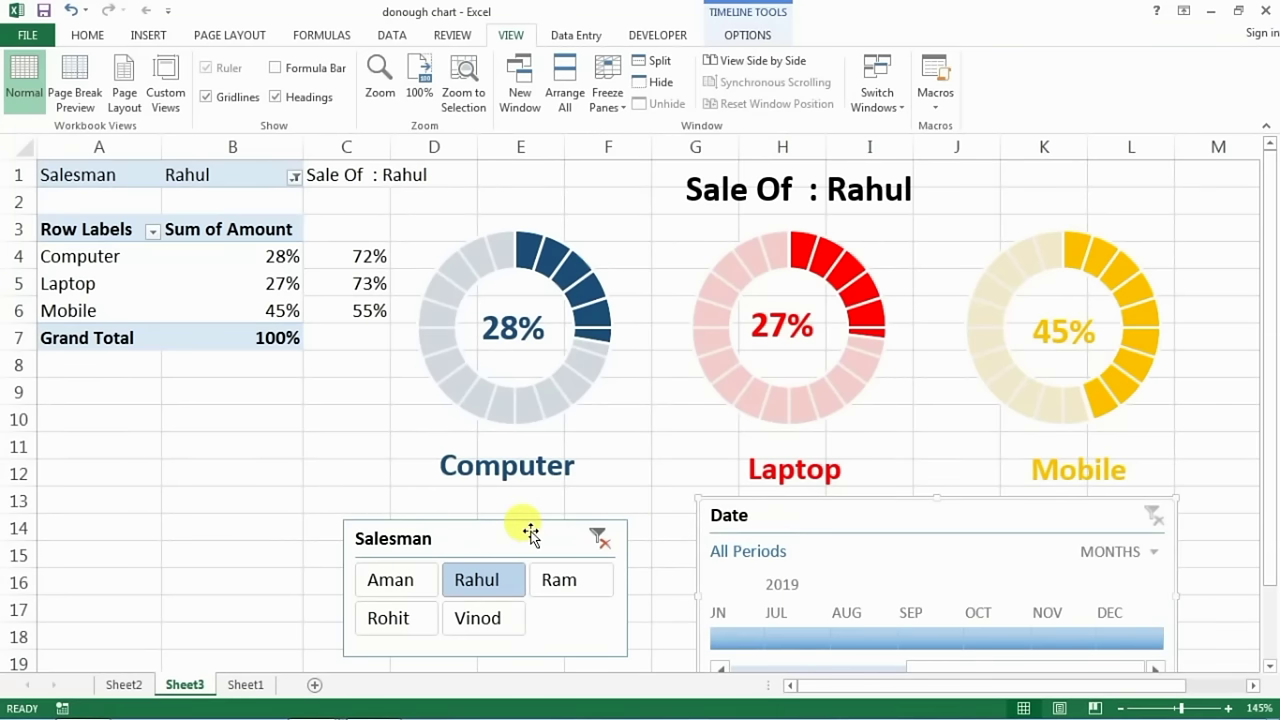
pyautogui.moveTo(526, 529); pyautogui.dragTo(574, 507)
pyautogui.click(574, 507)
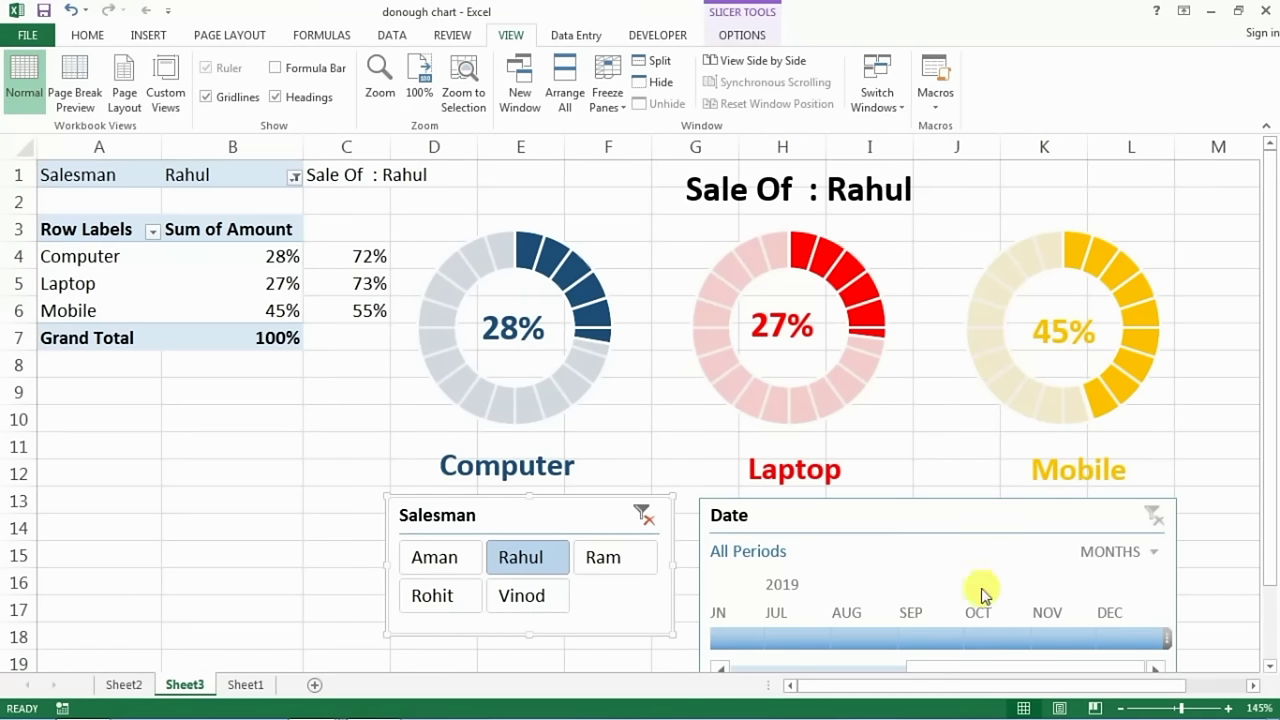
# Step the Date timeline through Jul, Aug and Nov, settling on Oct 2019 (33%, 17%, 50%)
pyautogui.click(770, 636)
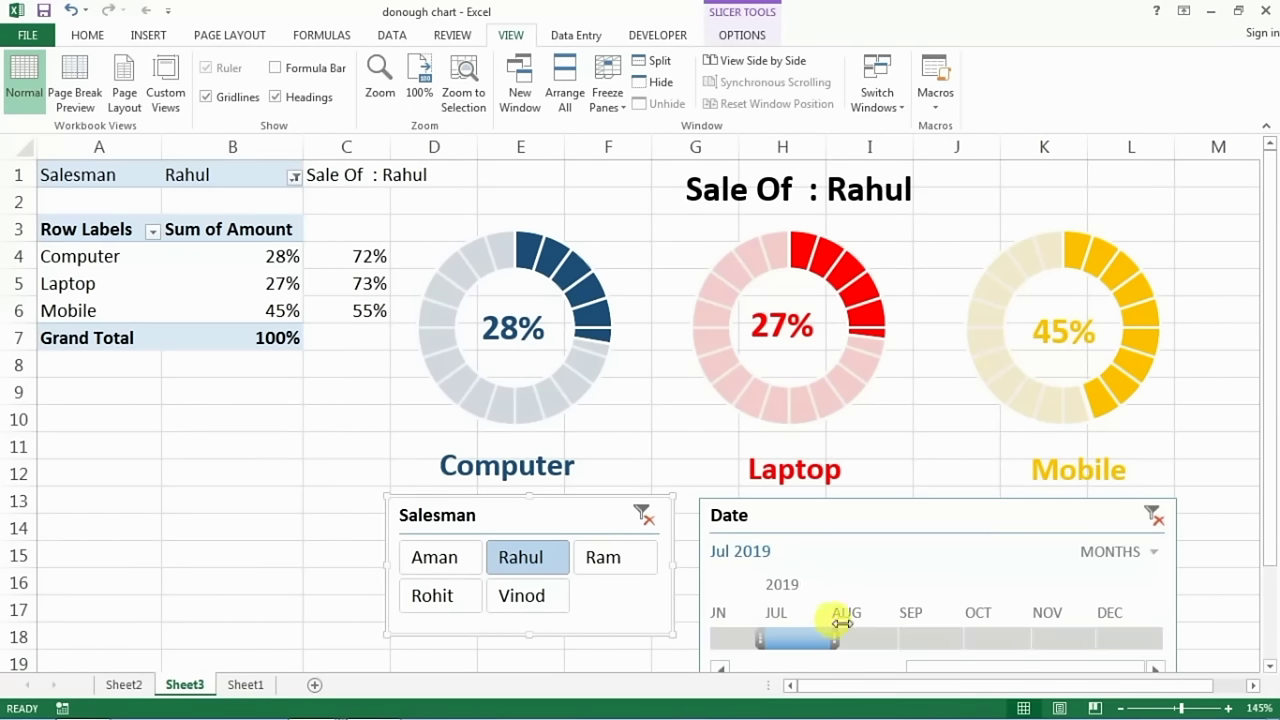
pyautogui.click(875, 638)
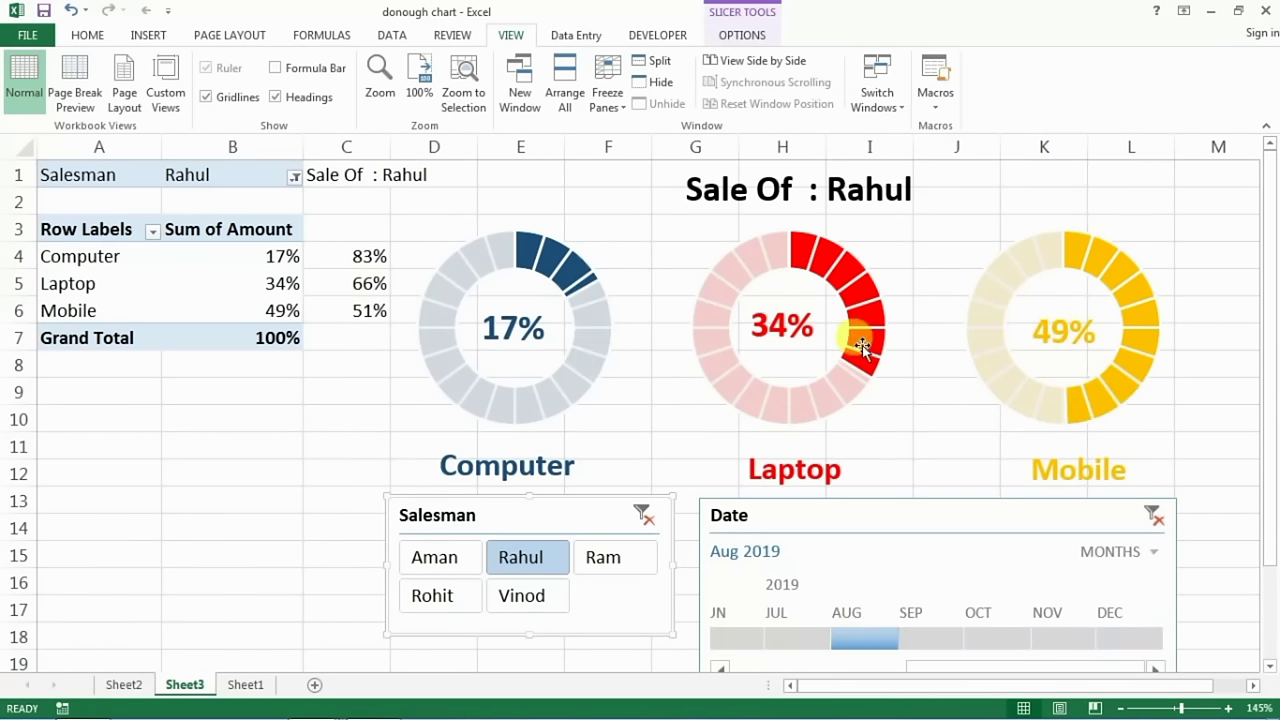
pyautogui.click(1066, 640)
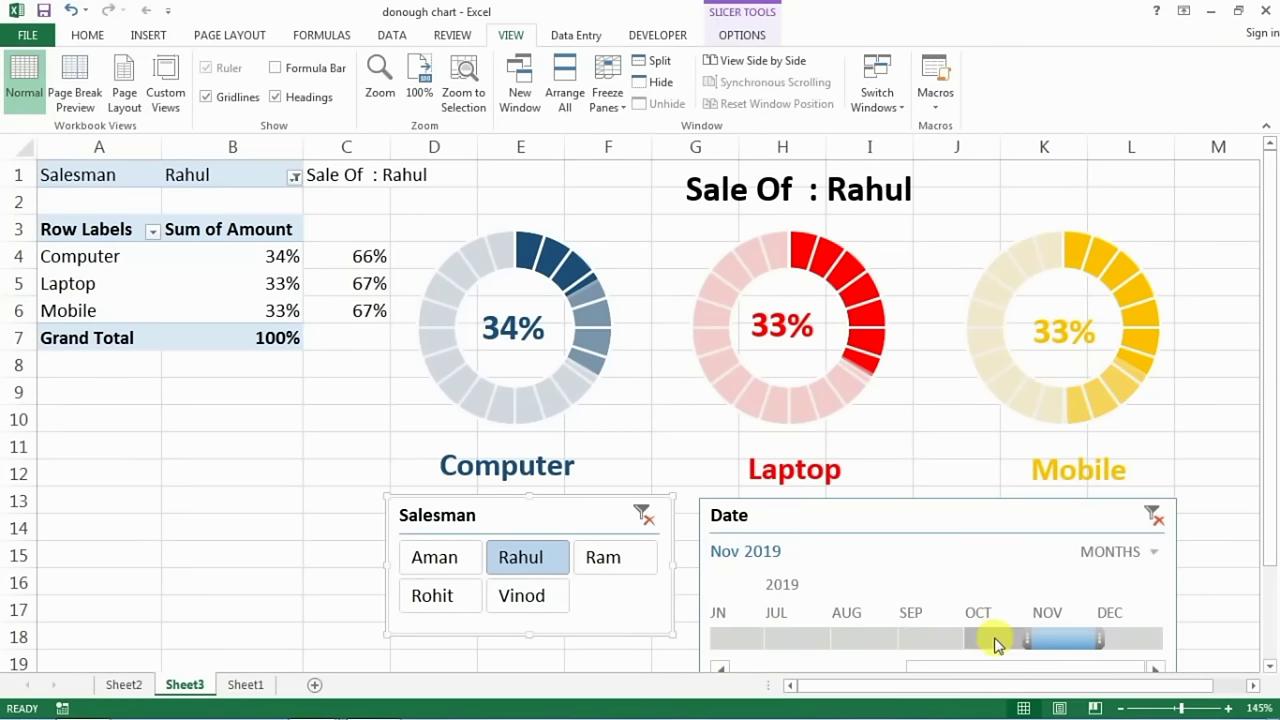
pyautogui.click(985, 638)
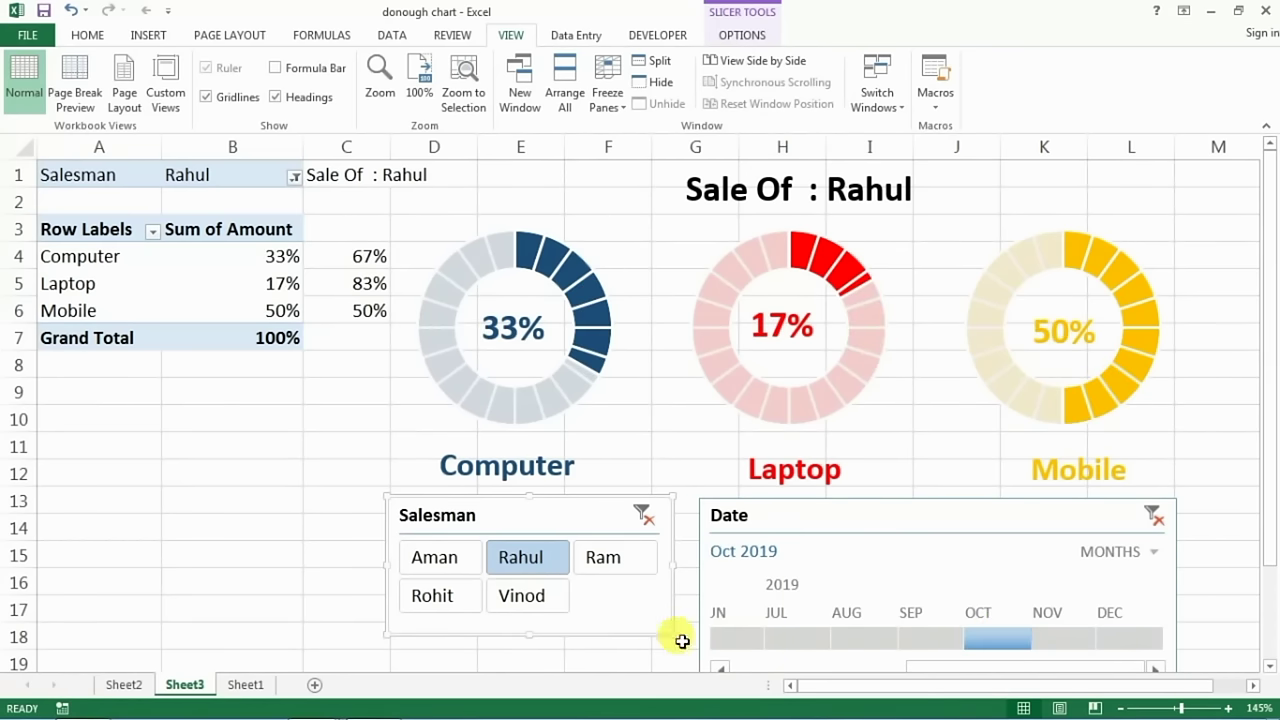
pyautogui.scroll(-4, 666, 649)
pyautogui.scroll(-2, 686, 660)
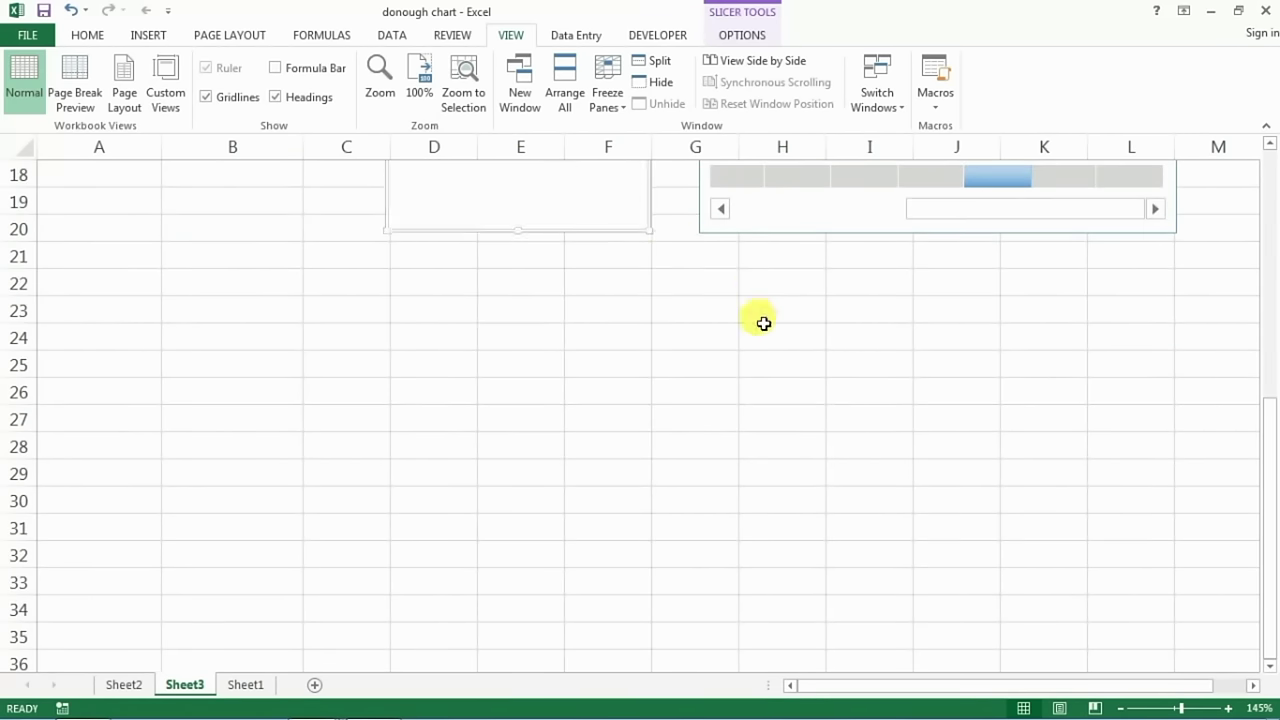
pyautogui.scroll(3, 800, 400)
pyautogui.scroll(1, 660, 495)
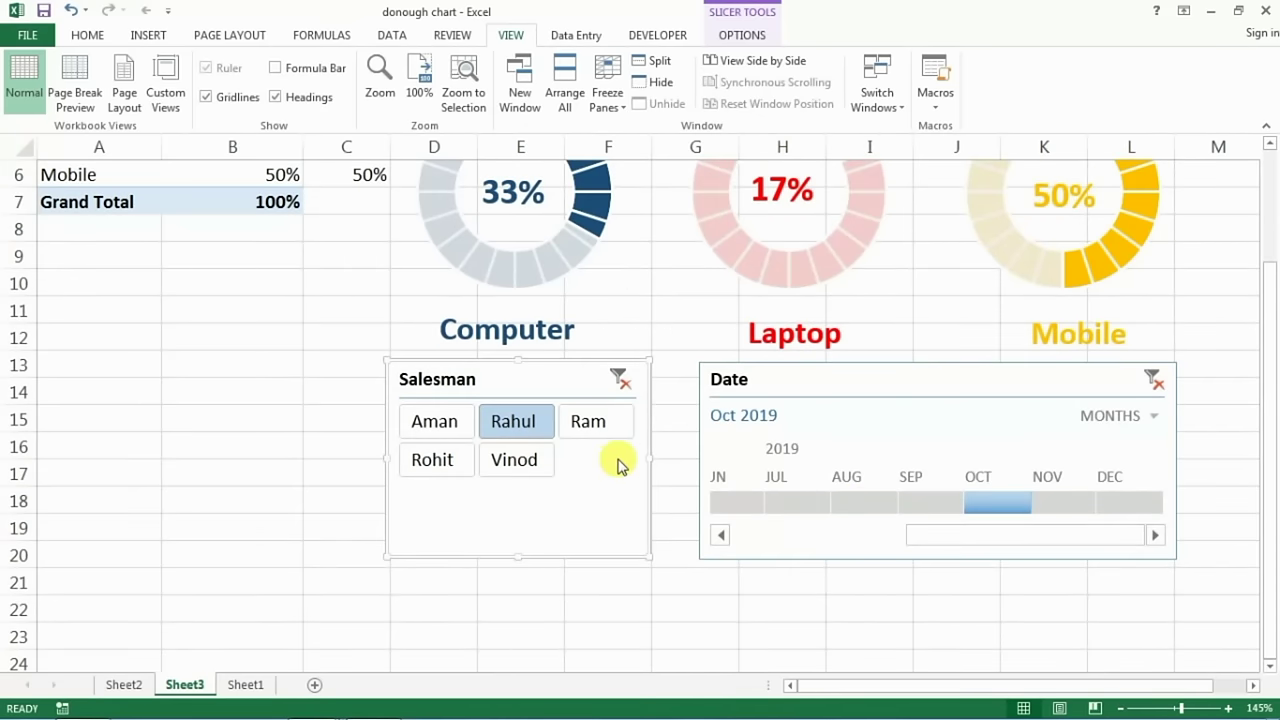
# Nudge the Salesman slicer slightly and deselect it by selecting a sheet cell
pyautogui.moveTo(645, 463); pyautogui.dragTo(651, 468)
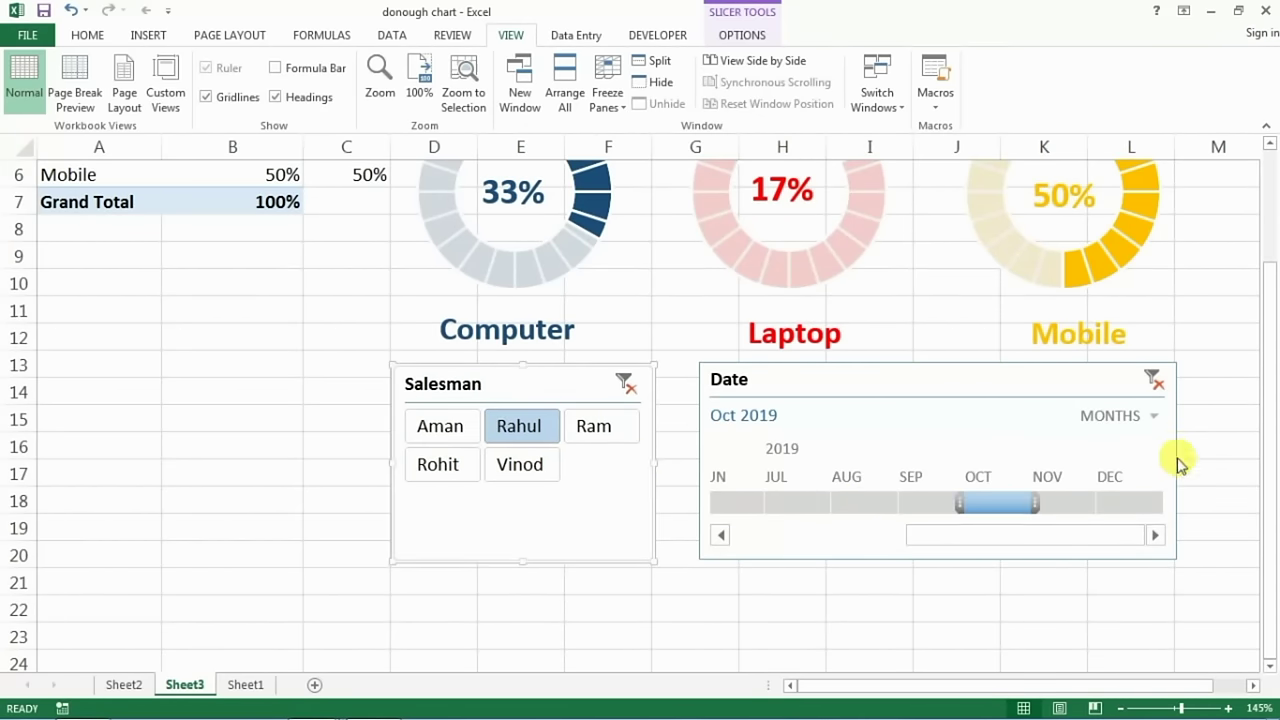
pyautogui.click(1178, 456)
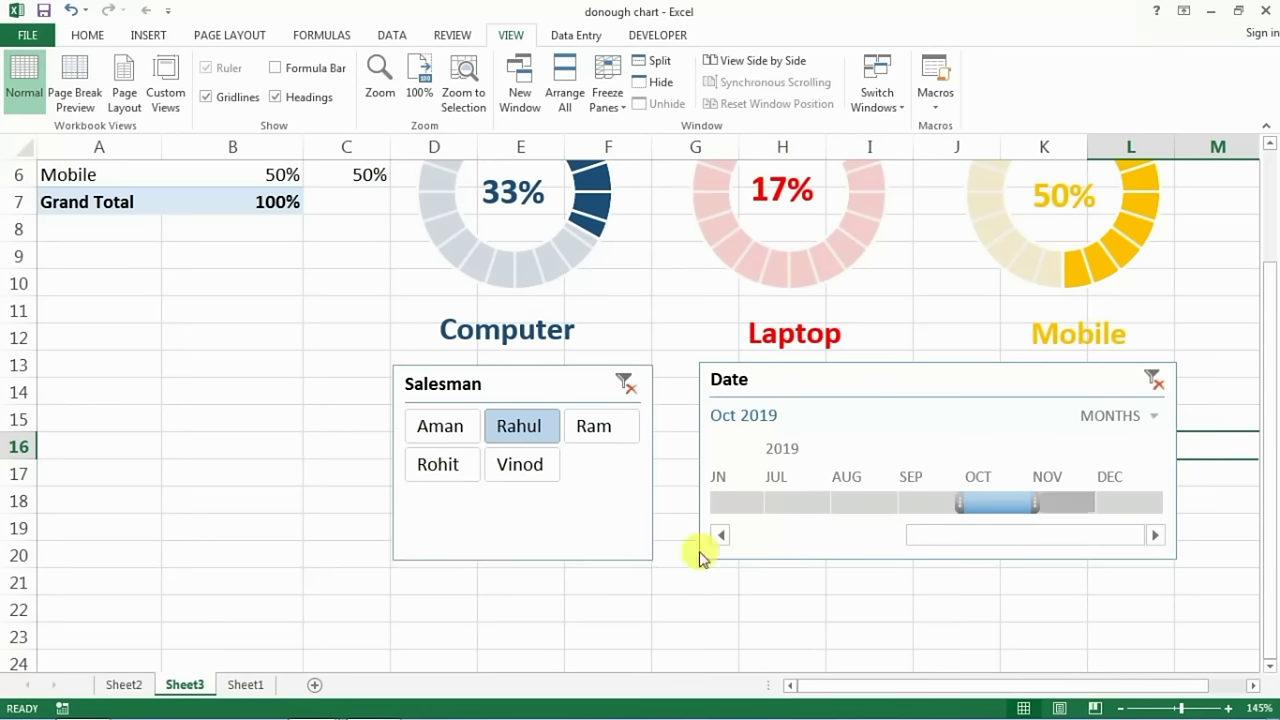
pyautogui.click(597, 573)
pyautogui.click(306, 449)
pyautogui.scroll(2, 306, 449)
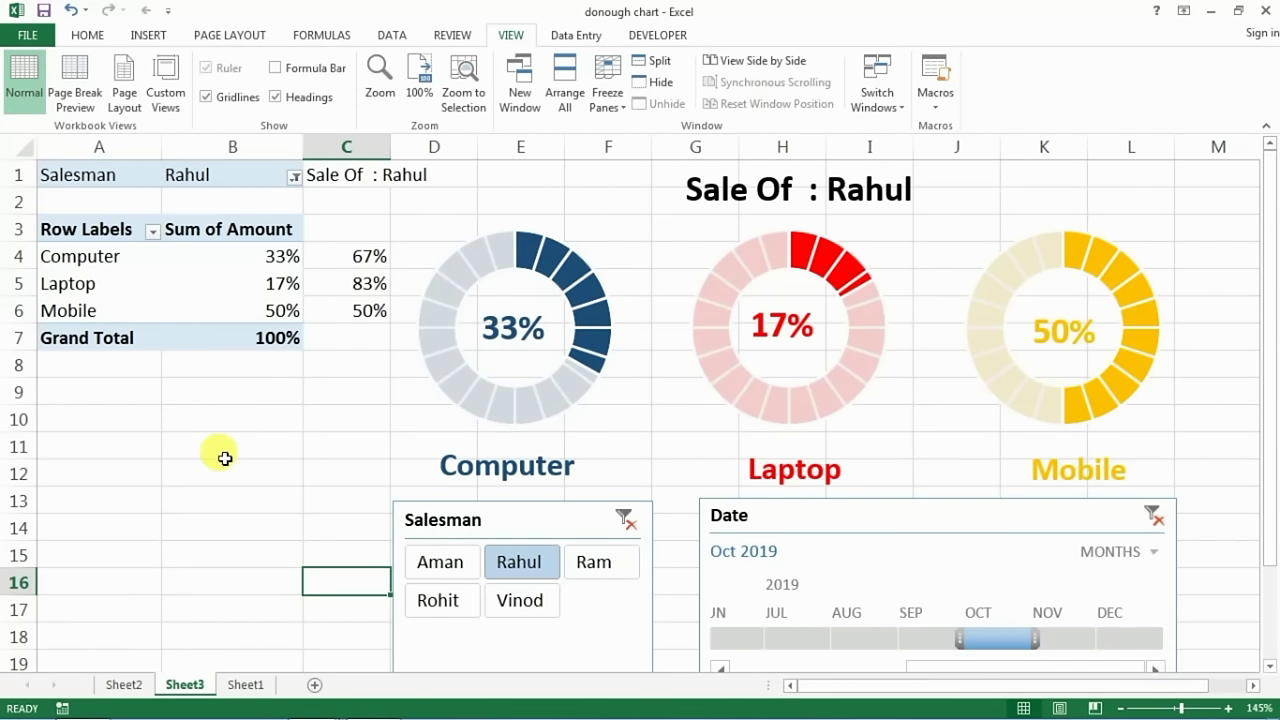
# Collapse the ribbon with Ctrl+F1 and line up the Salesman slicer and Date timeline
pyautogui.hotkey('ctrl', 'F1')
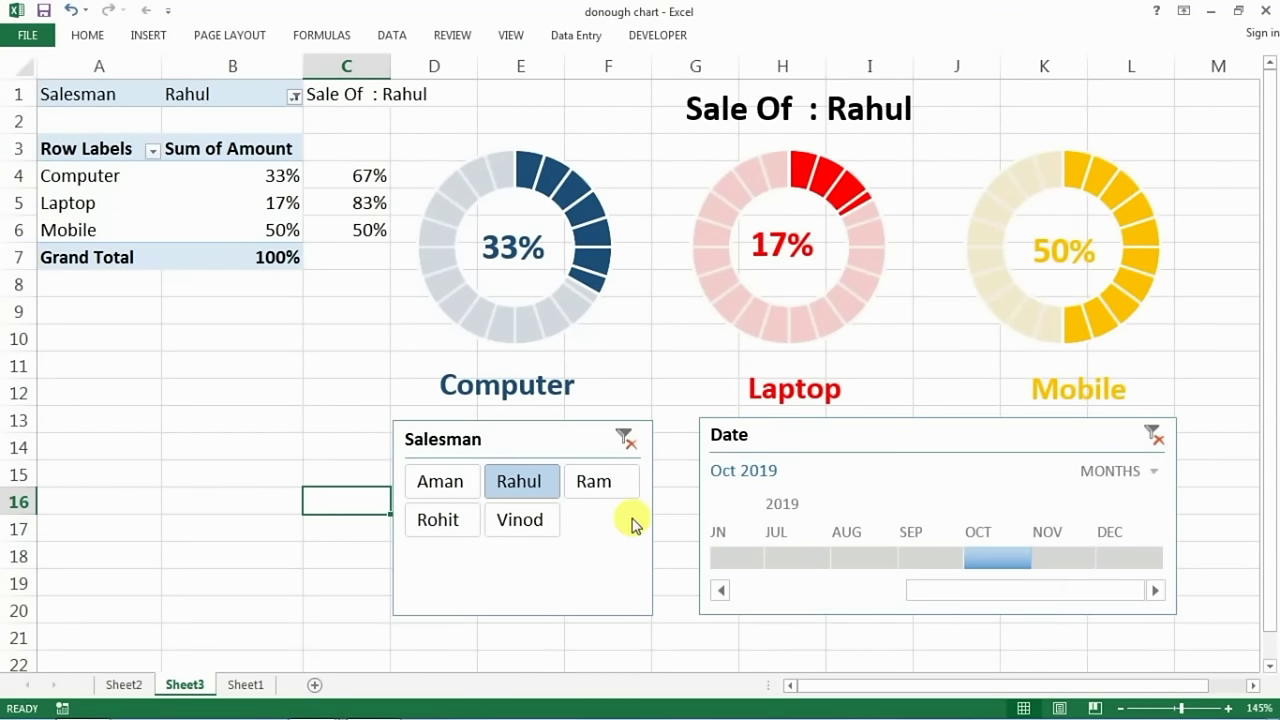
pyautogui.moveTo(642, 527); pyautogui.dragTo(651, 526)
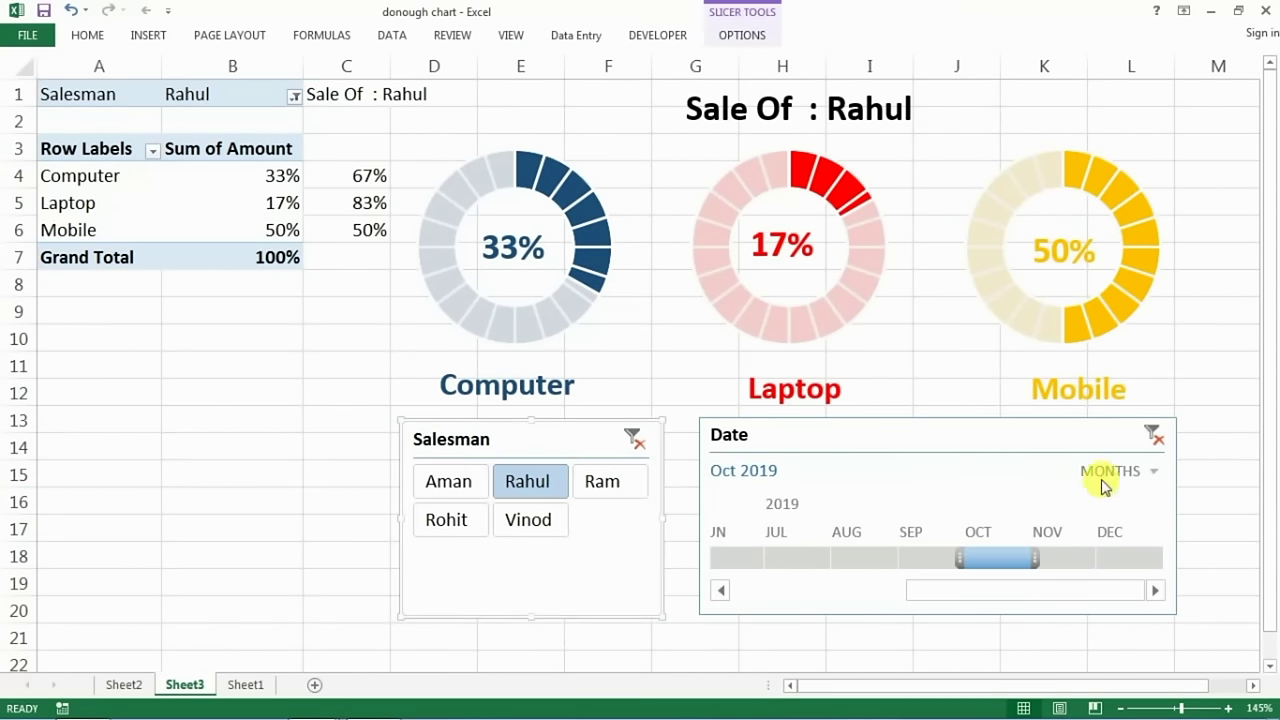
pyautogui.moveTo(1175, 507); pyautogui.dragTo(1163, 514)
pyautogui.moveTo(651, 560); pyautogui.dragTo(660, 569)
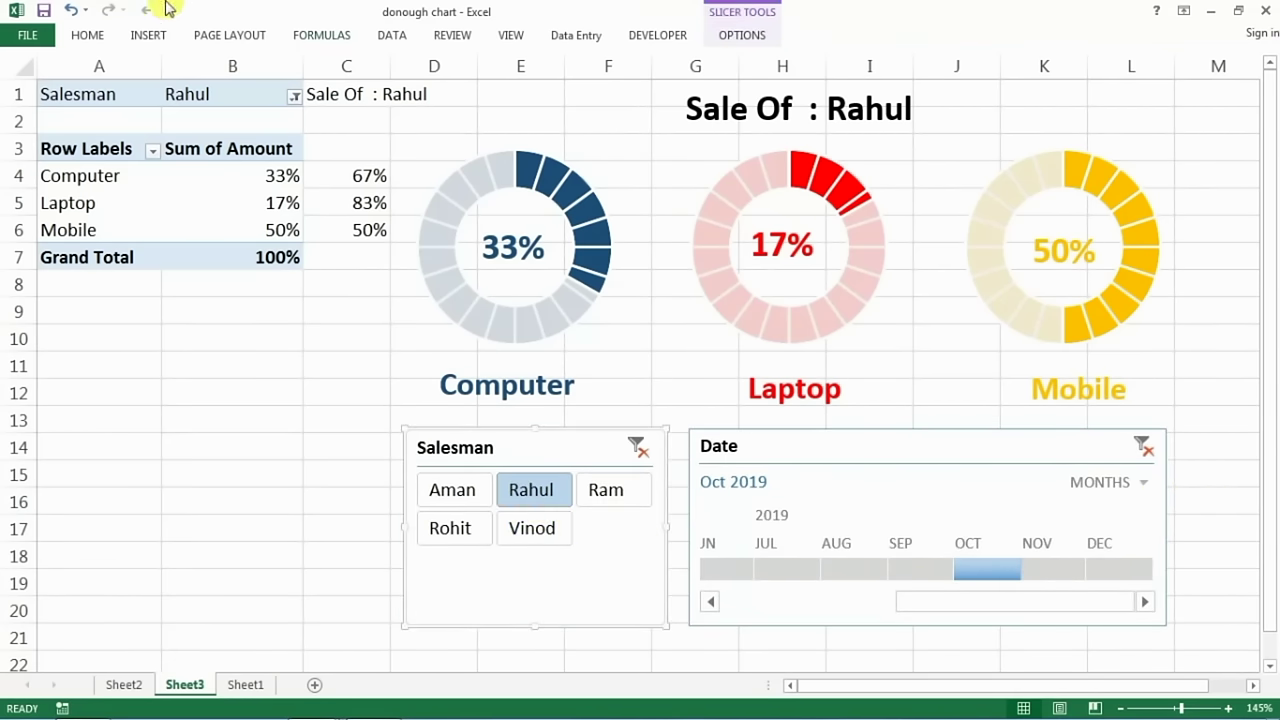
# Draw a rounded rectangle covering the Salesman slicer and Date timeline
pyautogui.click(145, 40)
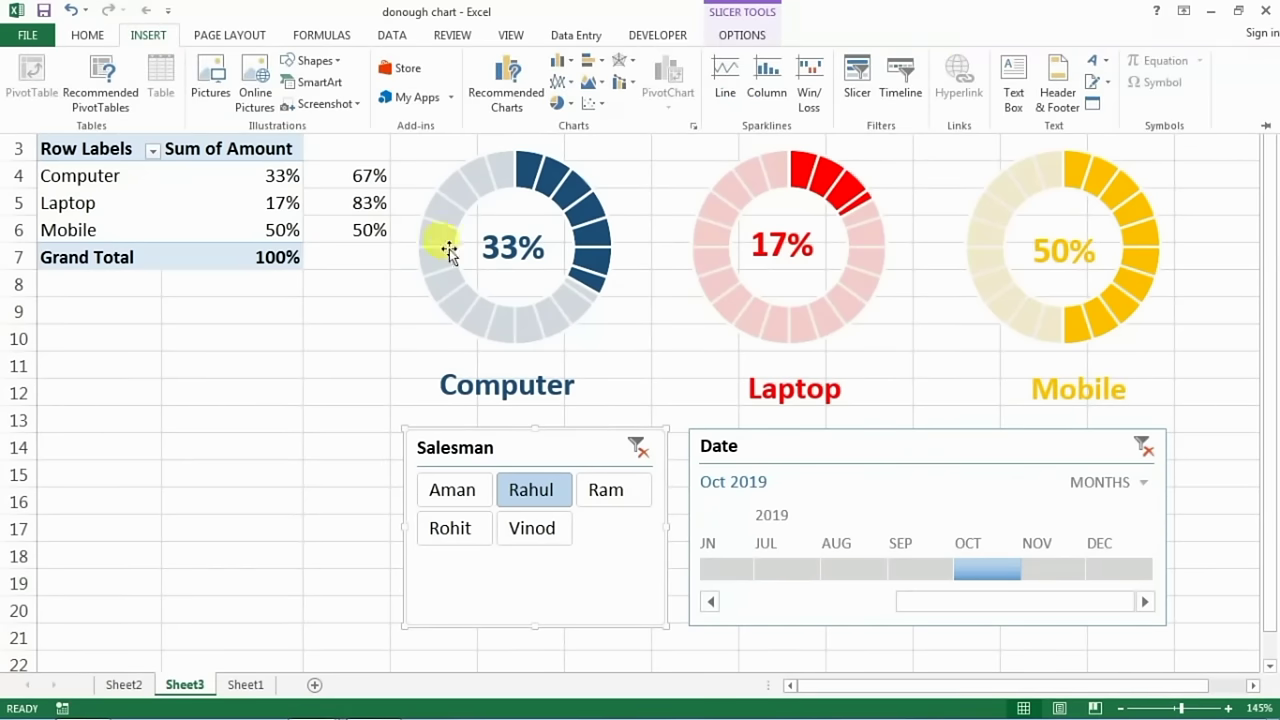
pyautogui.click(318, 60)
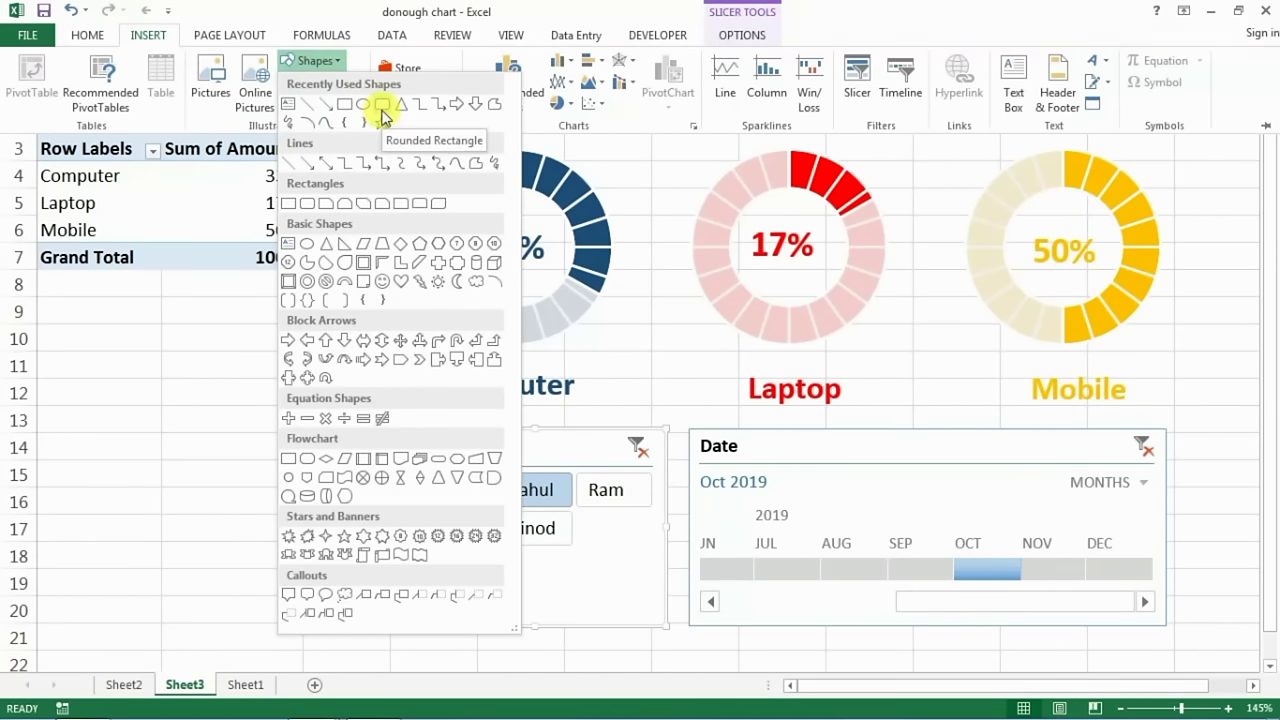
pyautogui.click(383, 104)
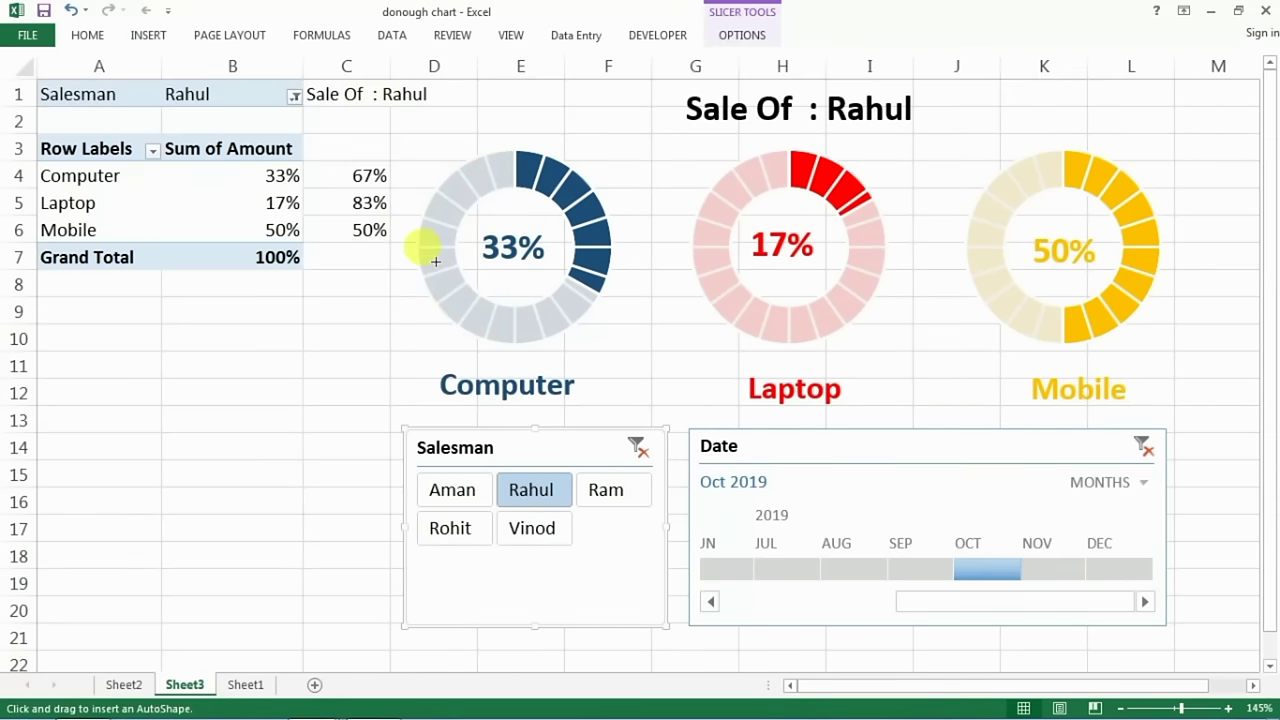
pyautogui.moveTo(377, 411)
pyautogui.mouseDown()
pyautogui.moveTo(831, 599)
pyautogui.moveTo(831, 634)
pyautogui.mouseUp()
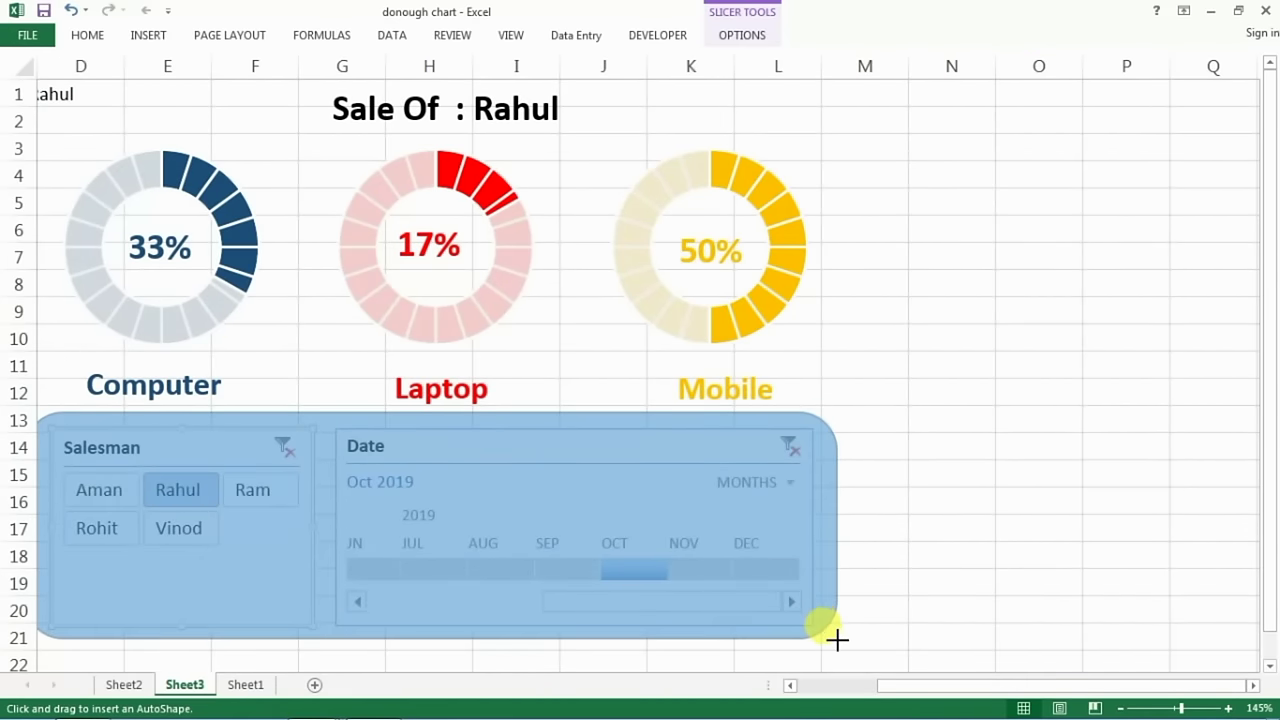
pyautogui.moveTo(831, 634); pyautogui.dragTo(838, 638)
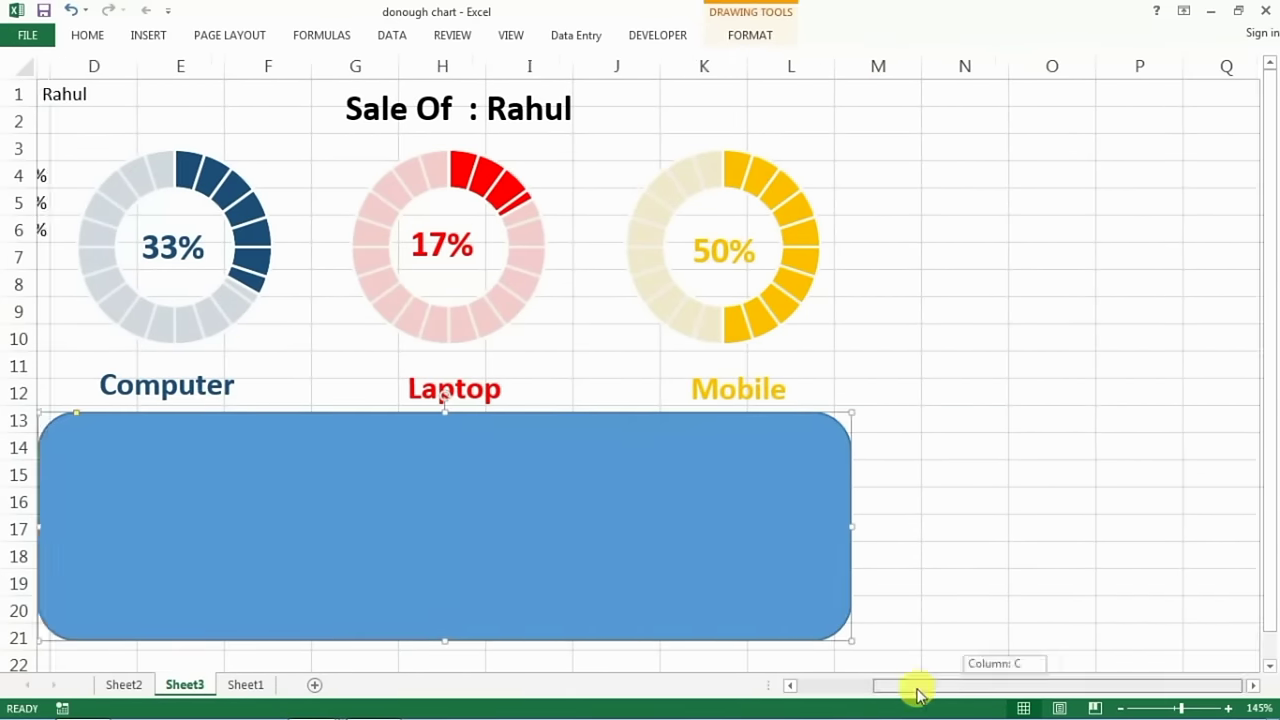
pyautogui.moveTo(1010, 690); pyautogui.dragTo(880, 690)
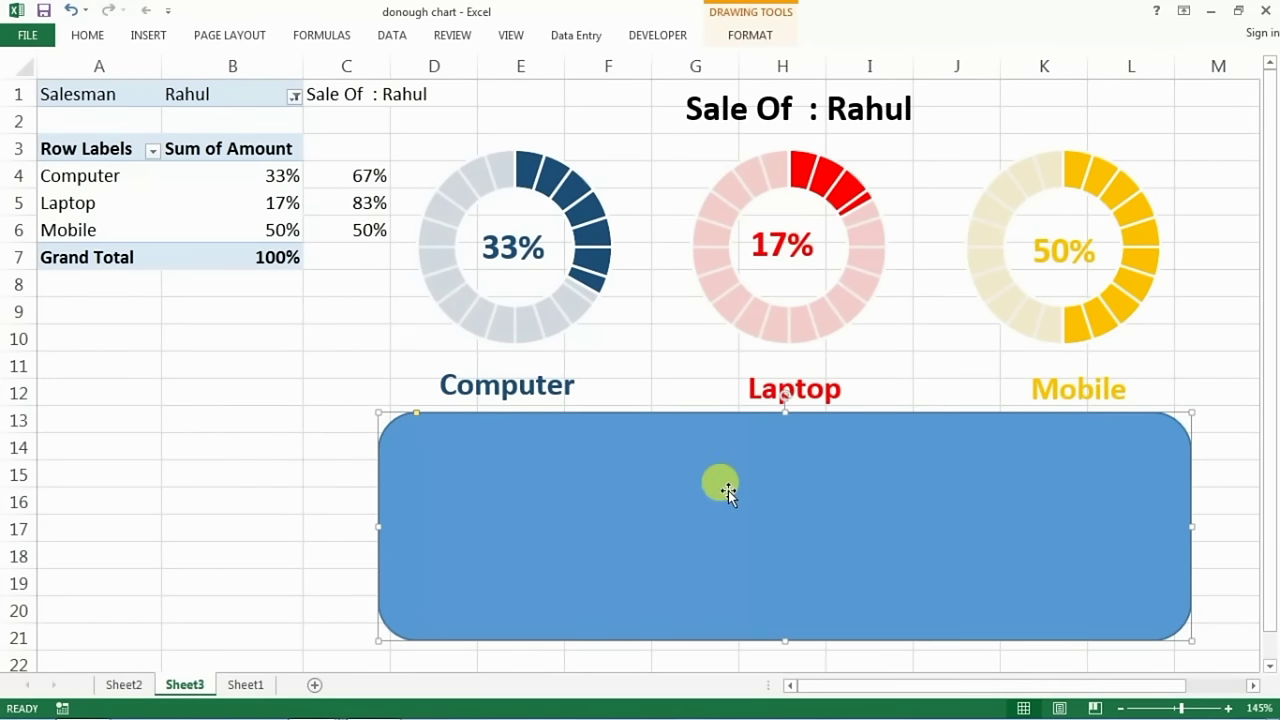
# Send the rectangle backward twice behind both controls and fill it red
pyautogui.click(745, 38)
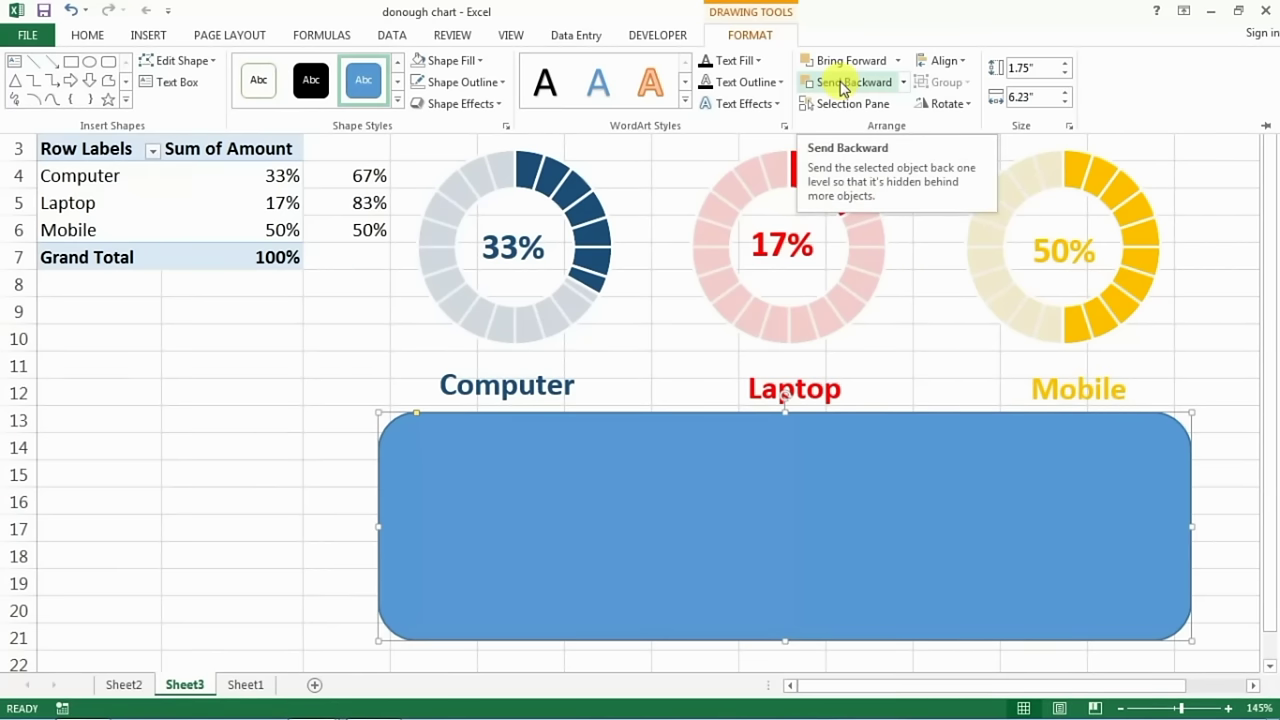
pyautogui.click(845, 84)
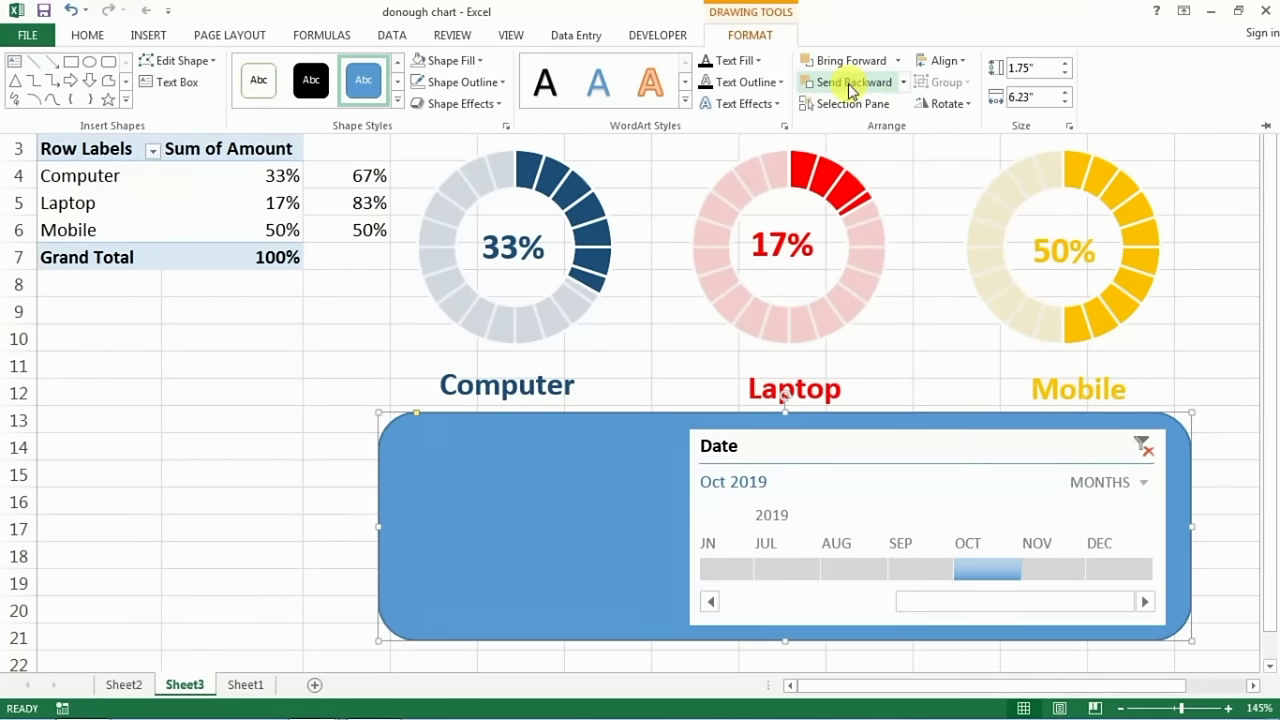
pyautogui.click(848, 84)
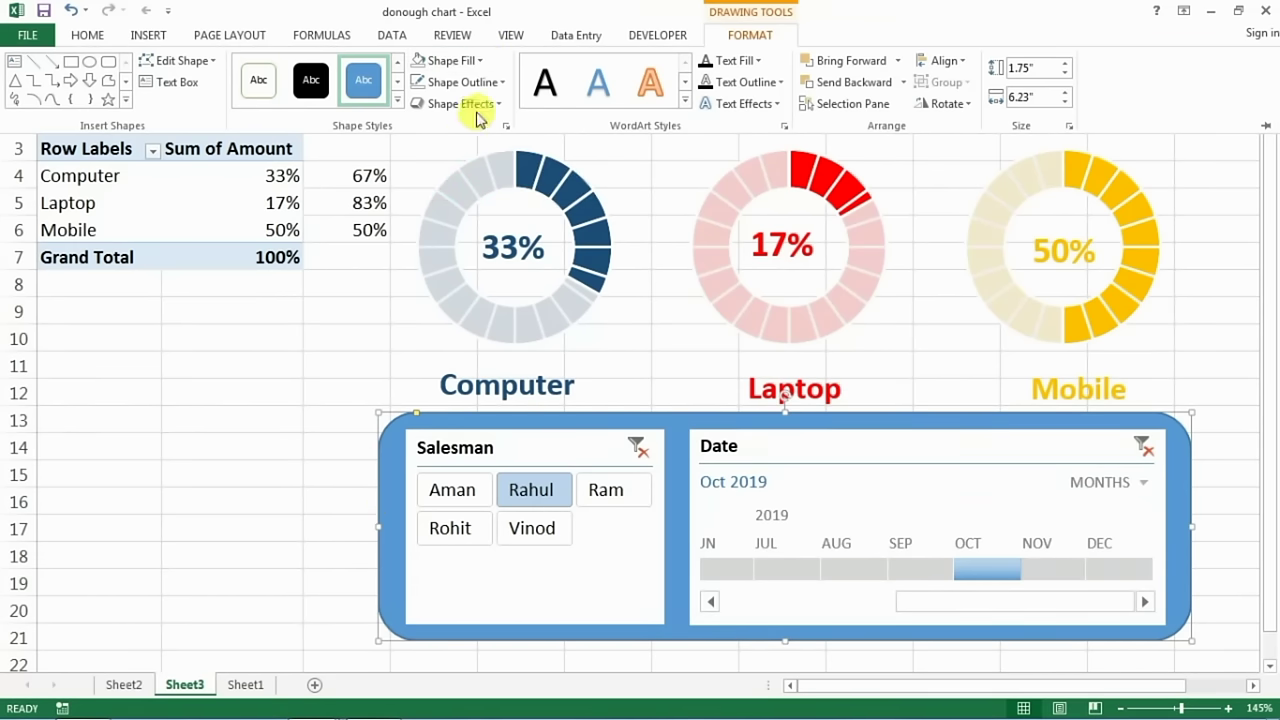
pyautogui.click(480, 62)
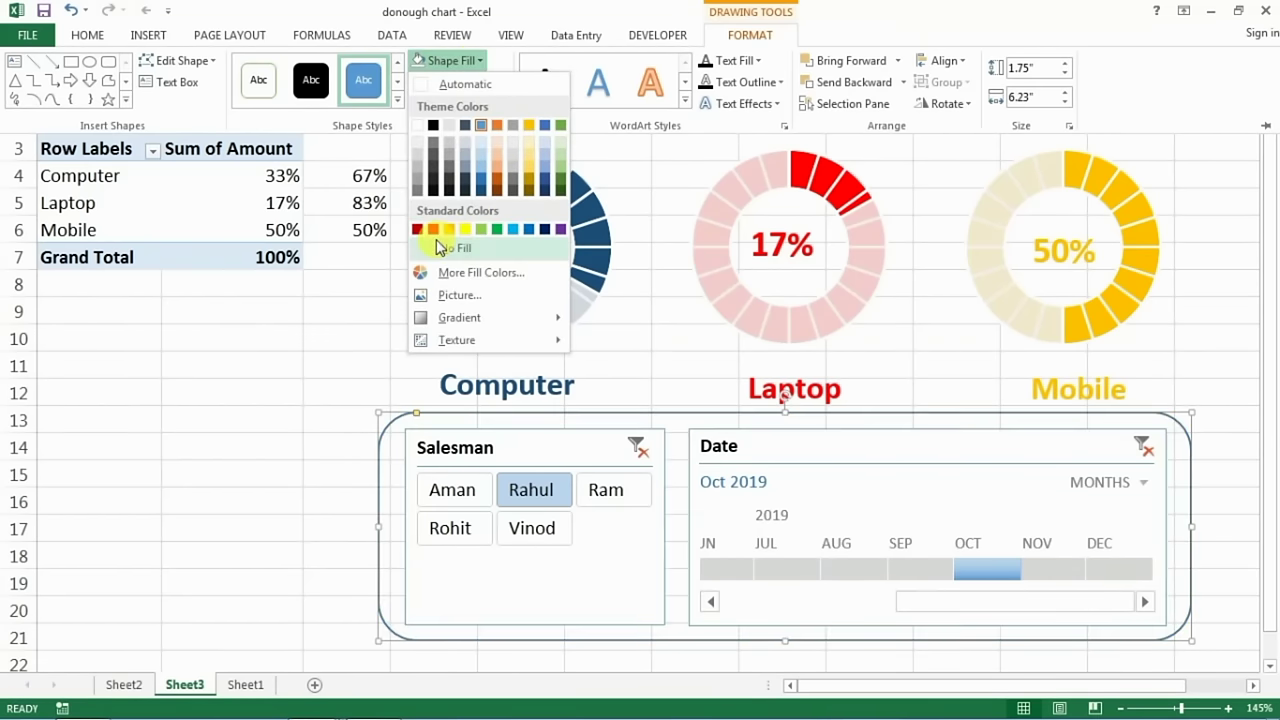
pyautogui.click(434, 229)
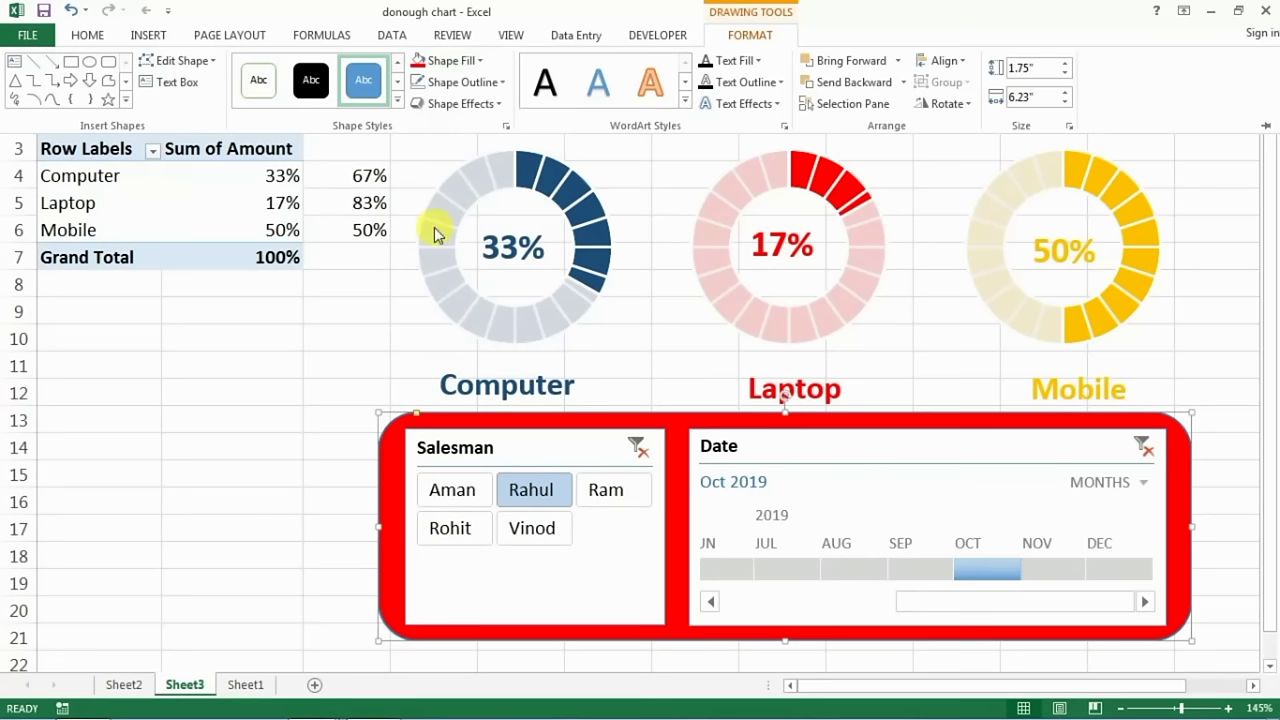
pyautogui.click(289, 449)
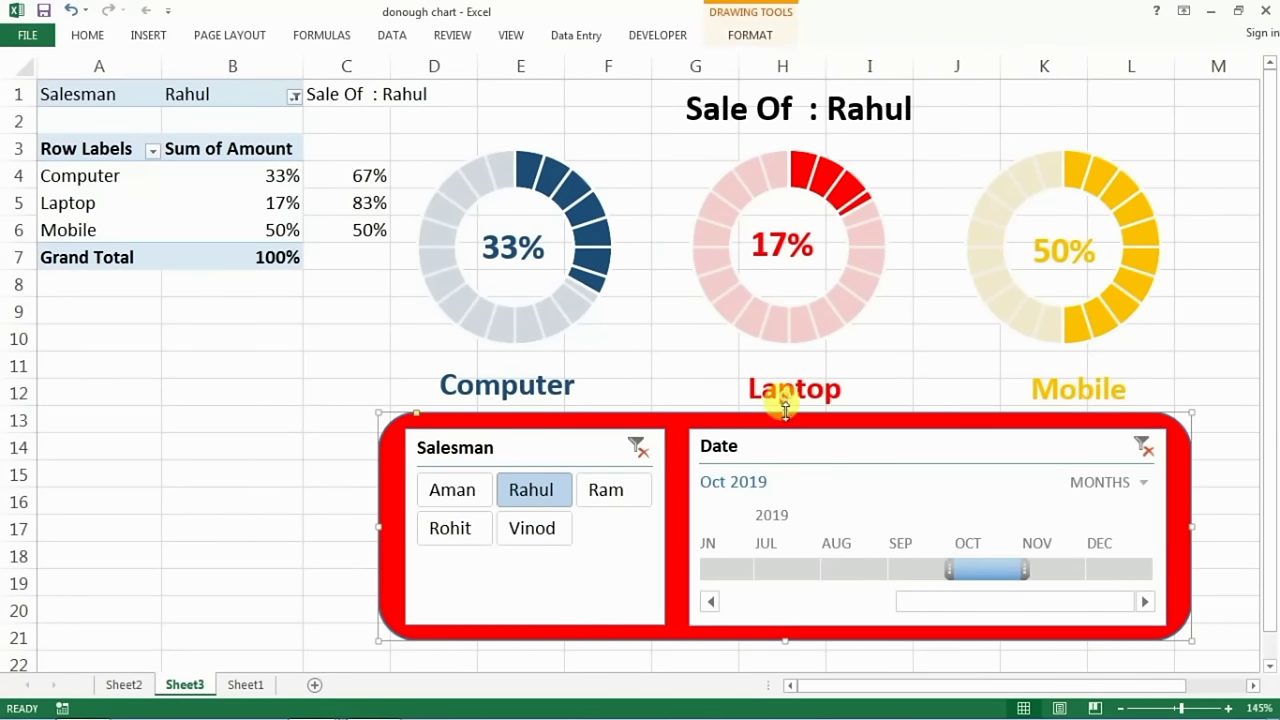
# Filter to Aman, then Rohit, and try Sep, Nov, Aug and Jul 2019 on the month-level timeline
pyautogui.click(447, 490)
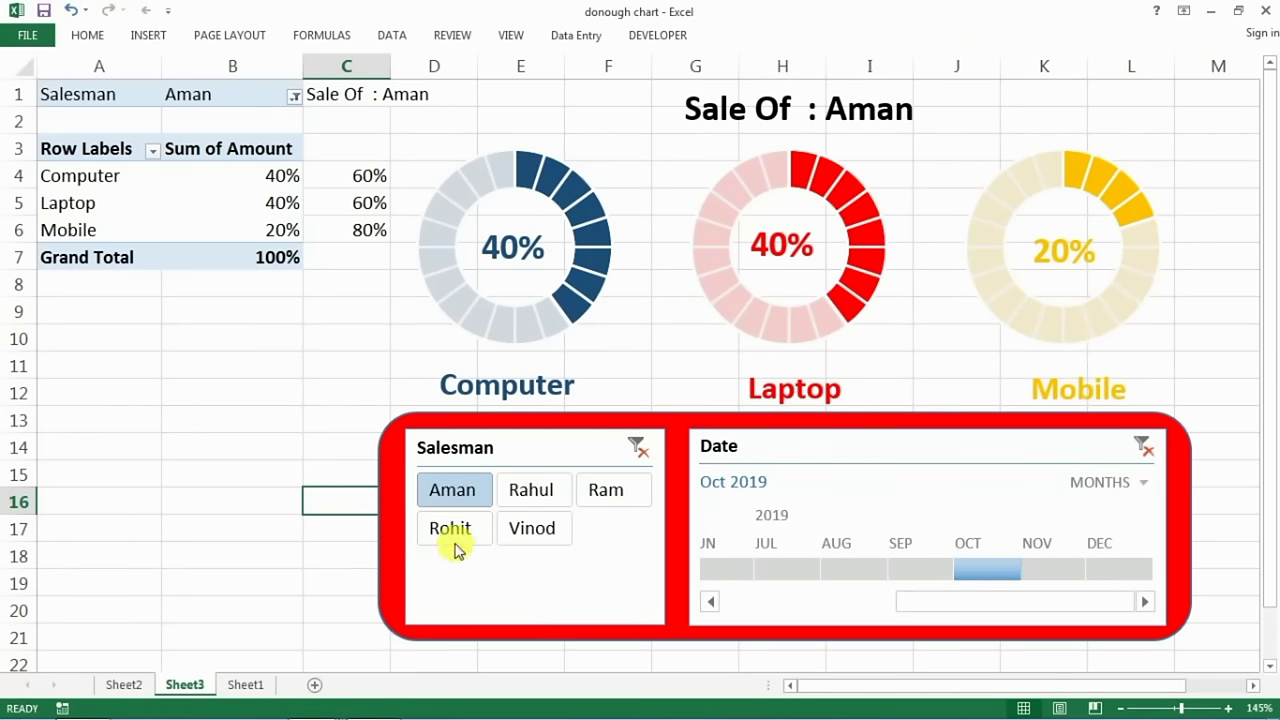
pyautogui.click(450, 530)
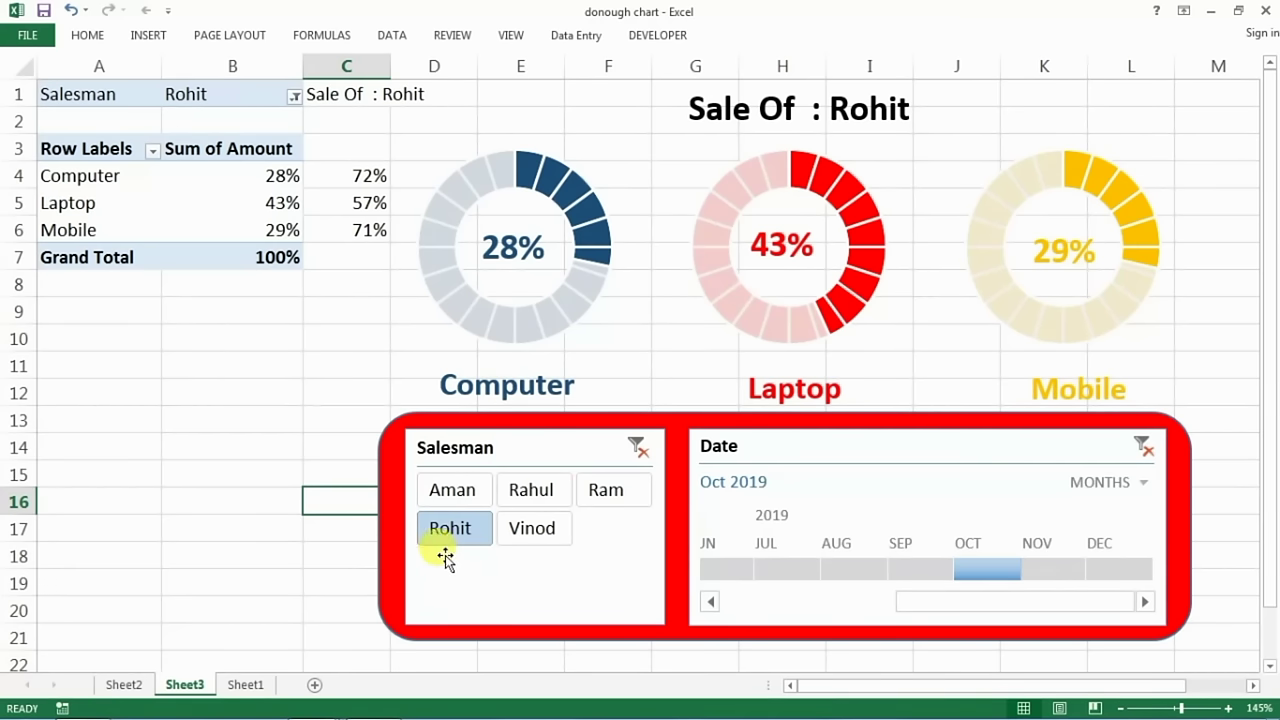
pyautogui.click(905, 570)
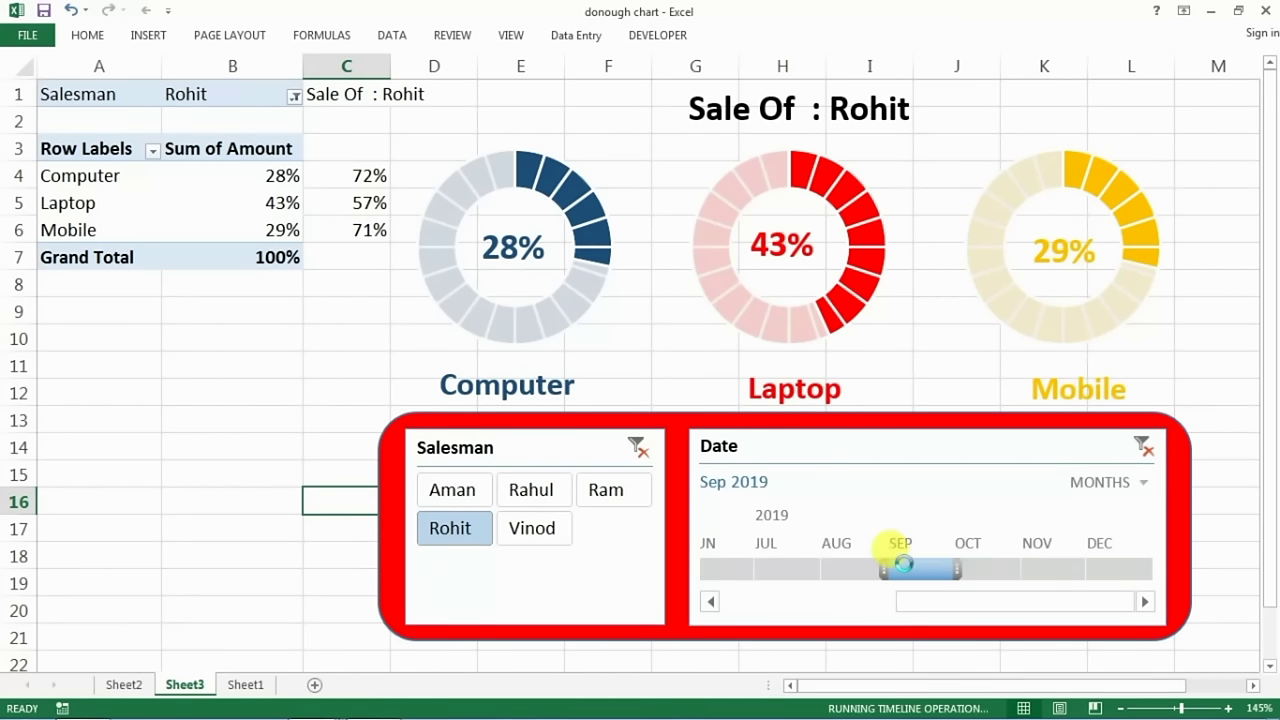
pyautogui.click(1058, 573)
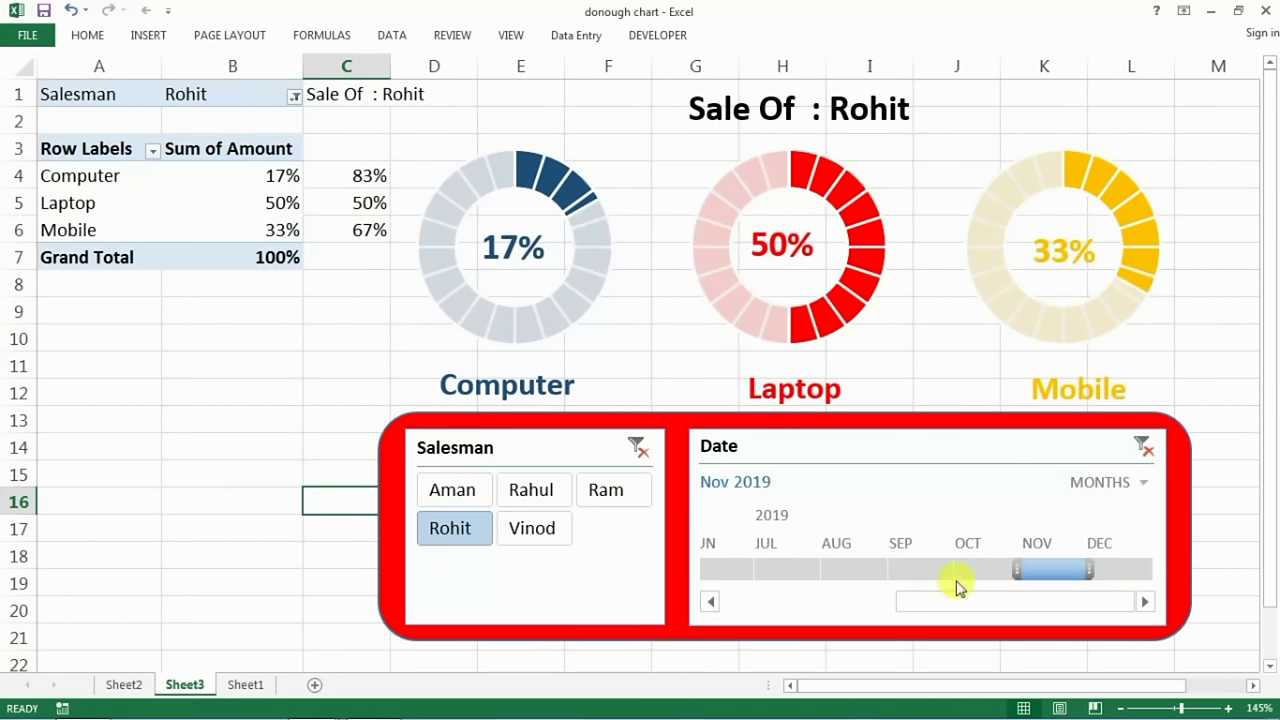
pyautogui.click(853, 572)
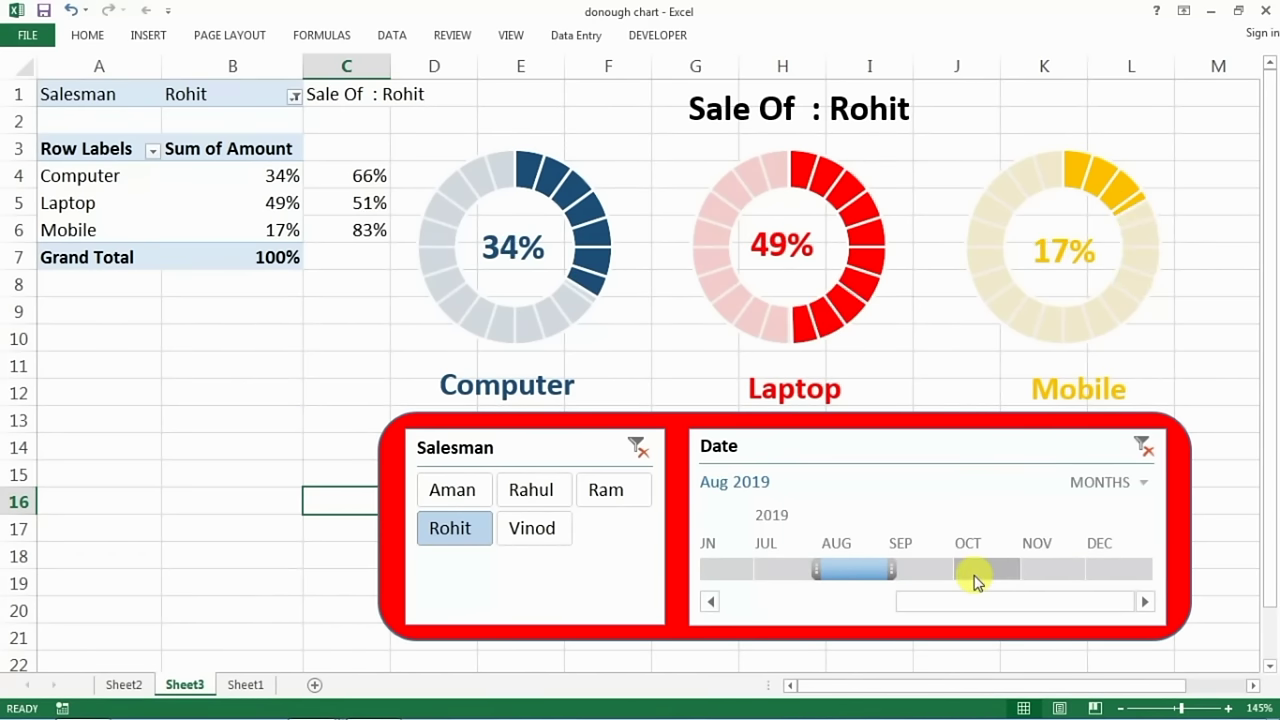
pyautogui.click(1143, 484)
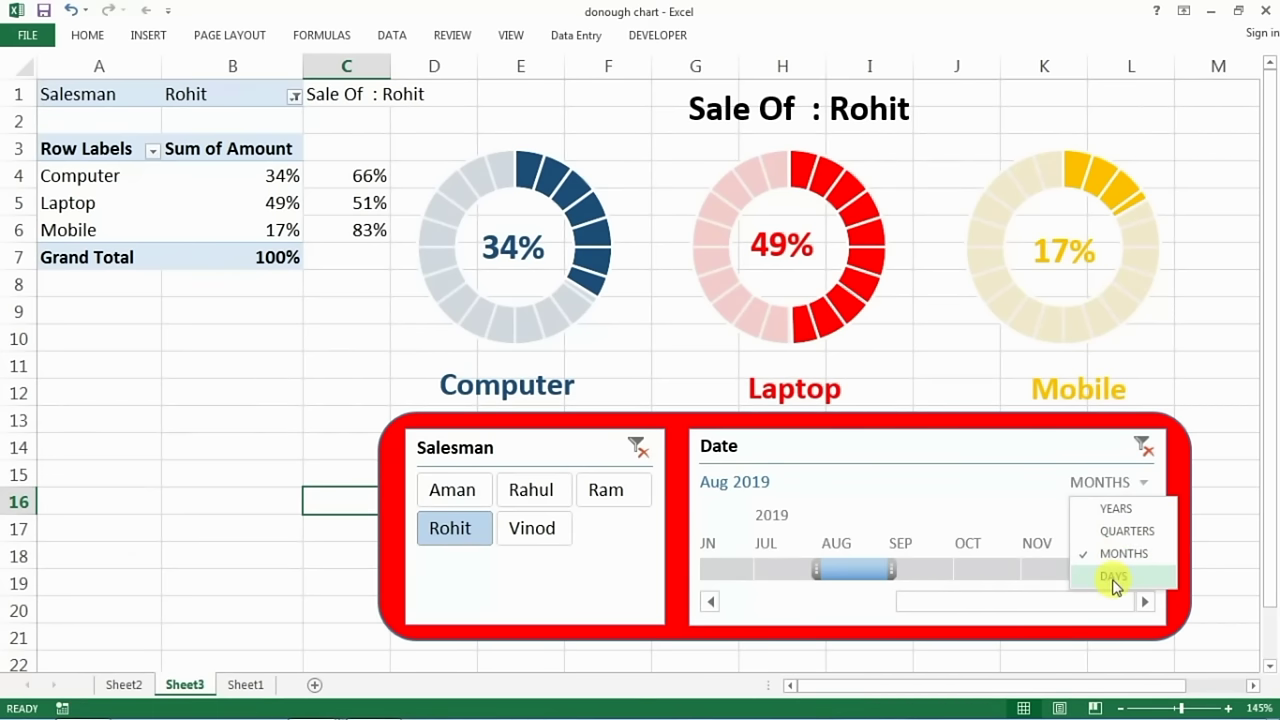
pyautogui.click(900, 568)
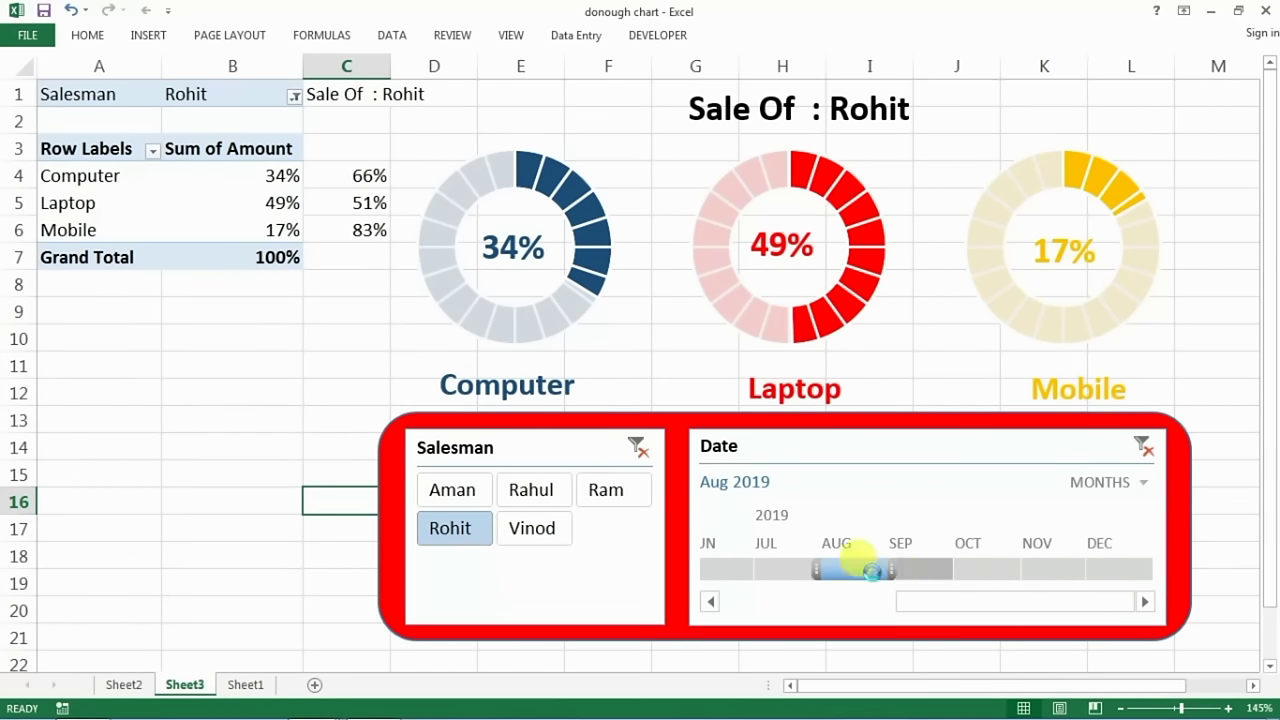
pyautogui.click(768, 571)
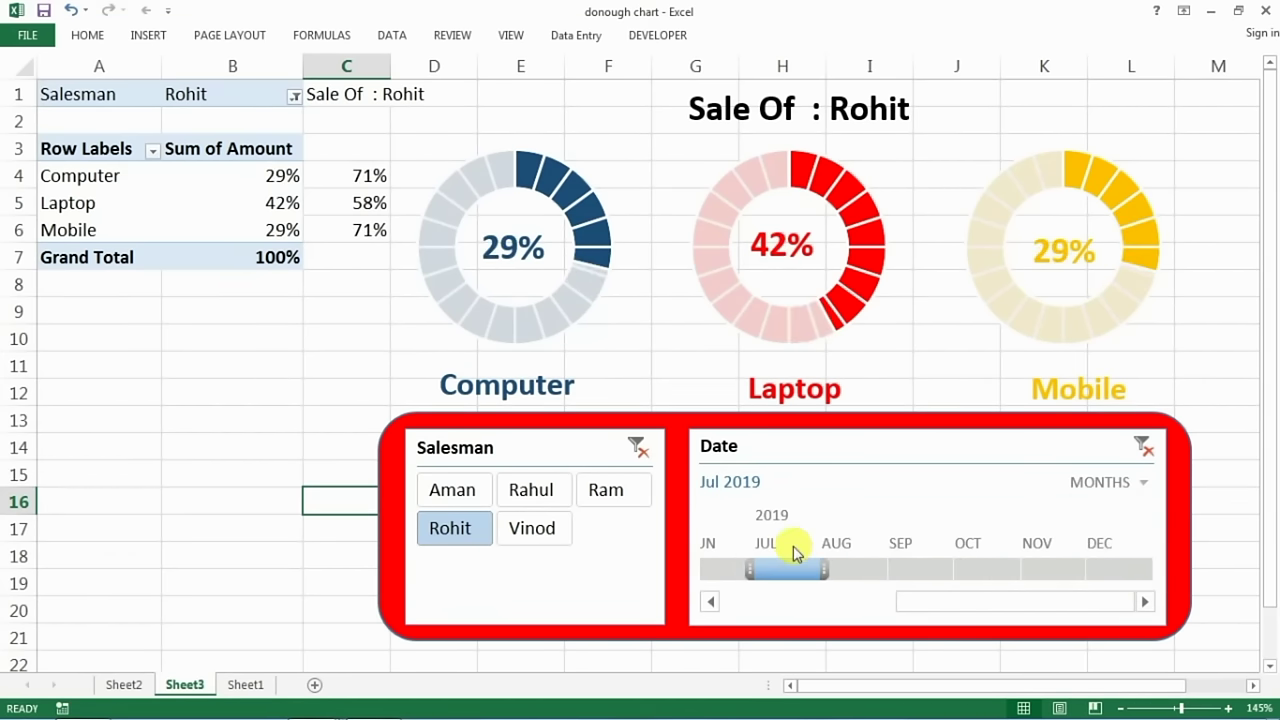
pyautogui.click(604, 500)
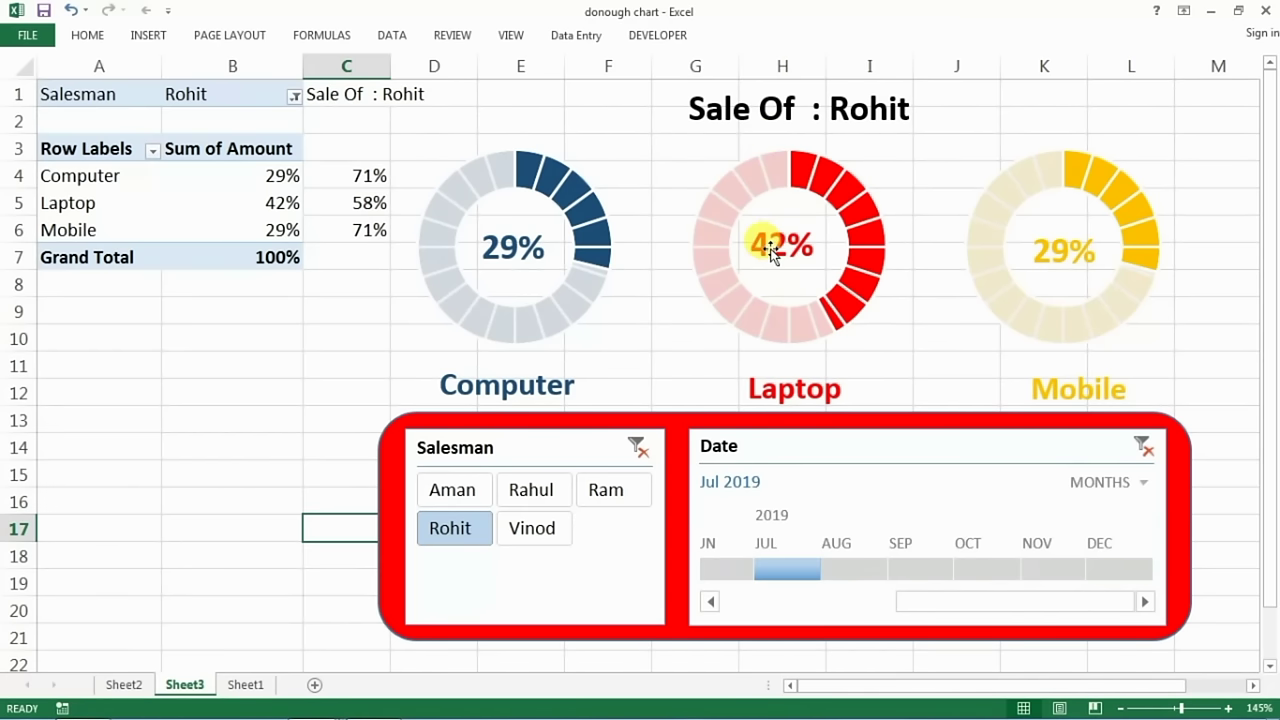
# Clear the salesman filter, try Aug to Nov 2019, then clear the timeline to All Periods
pyautogui.click(638, 449)
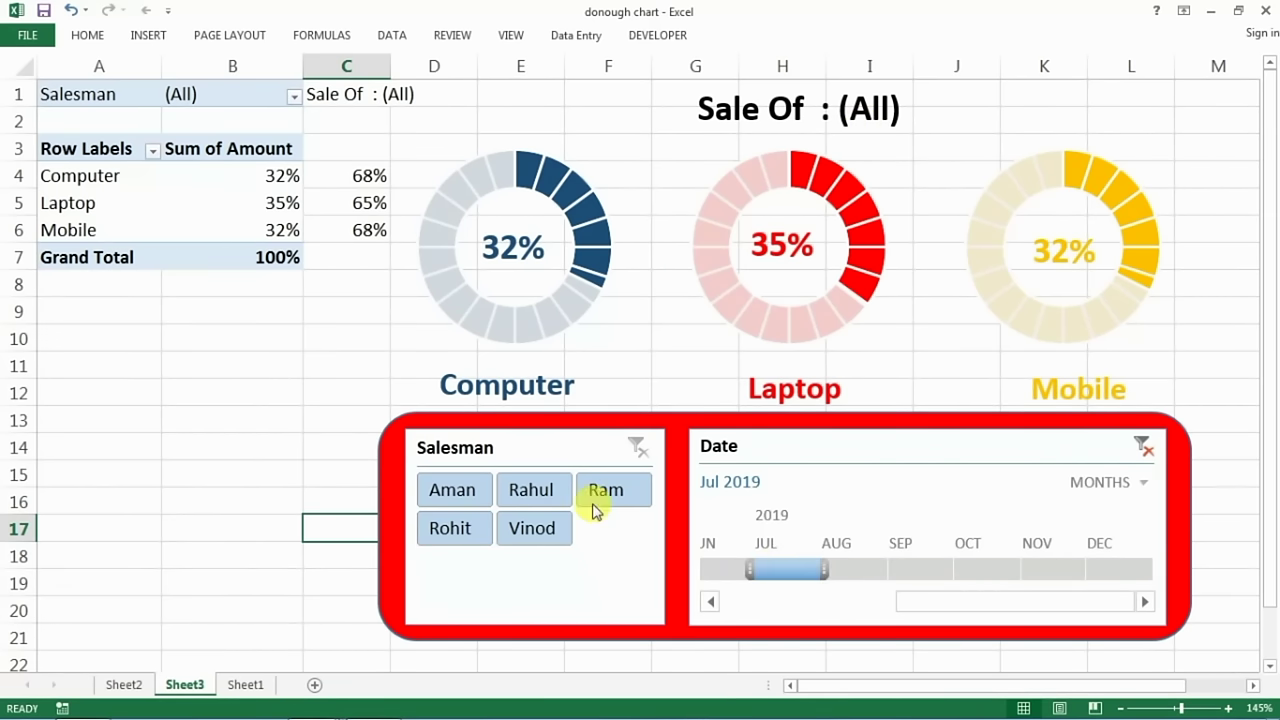
pyautogui.moveTo(846, 284)
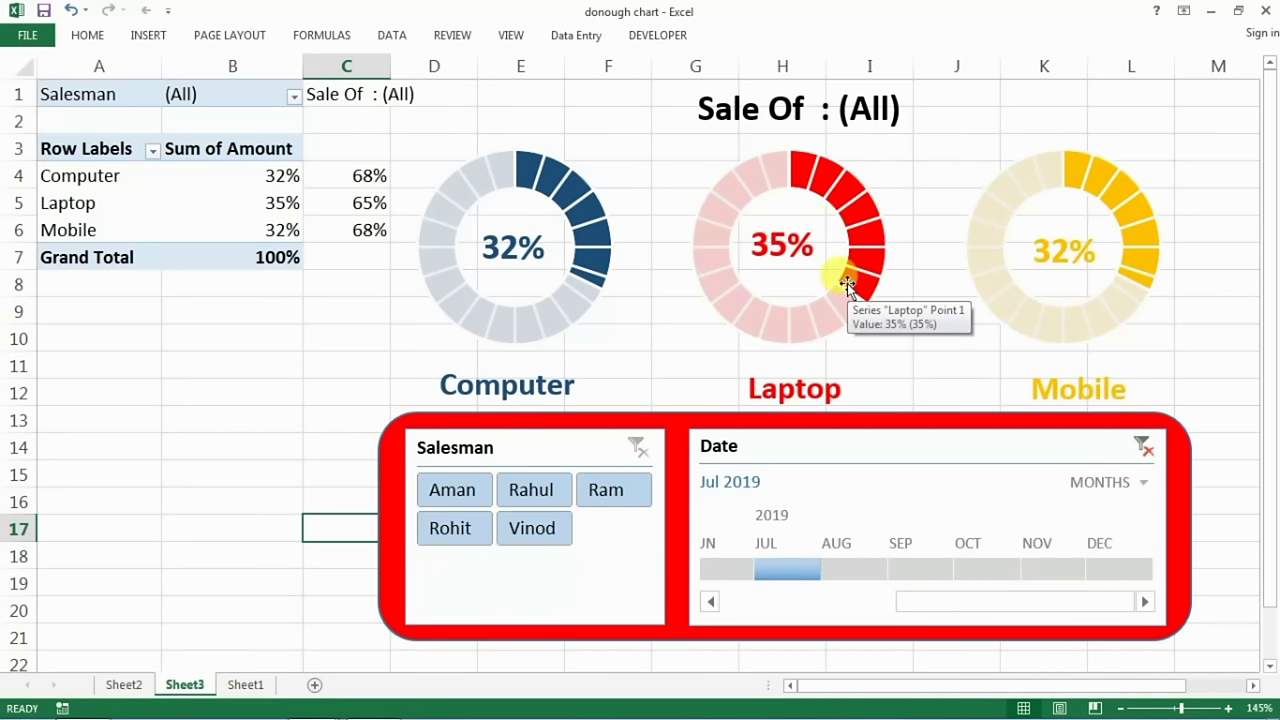
pyautogui.click(864, 572)
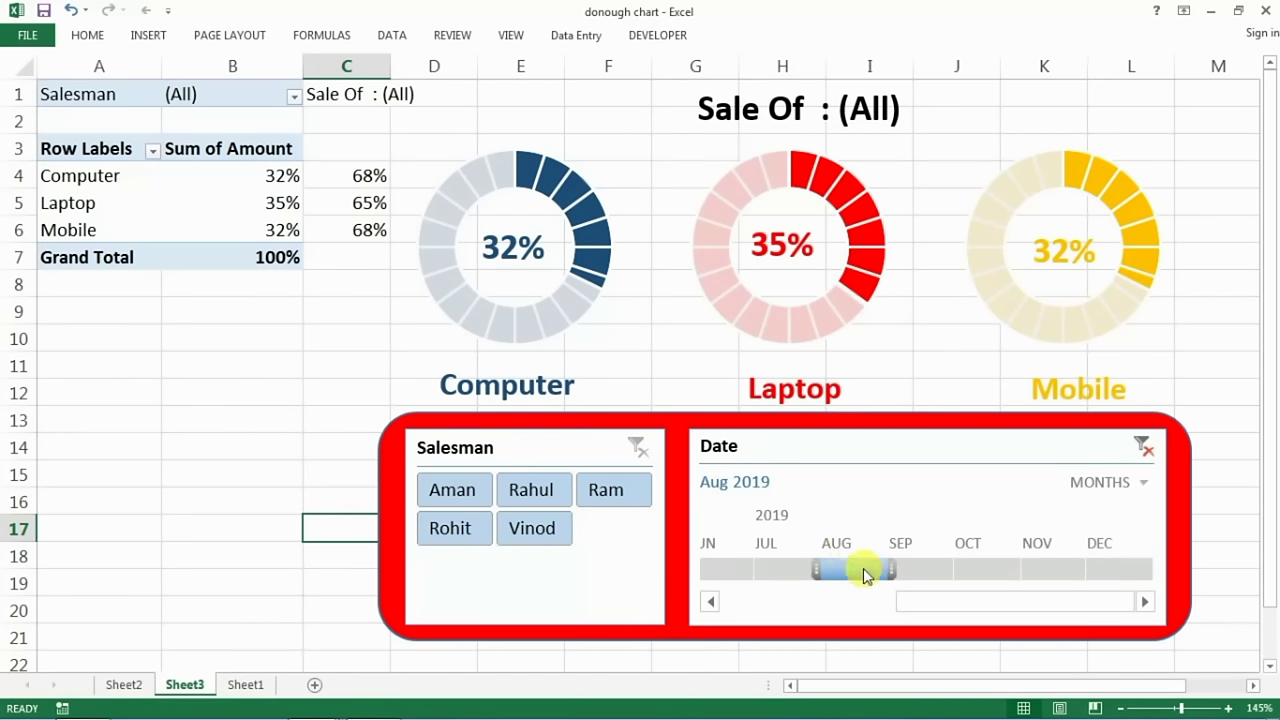
pyautogui.click(915, 572)
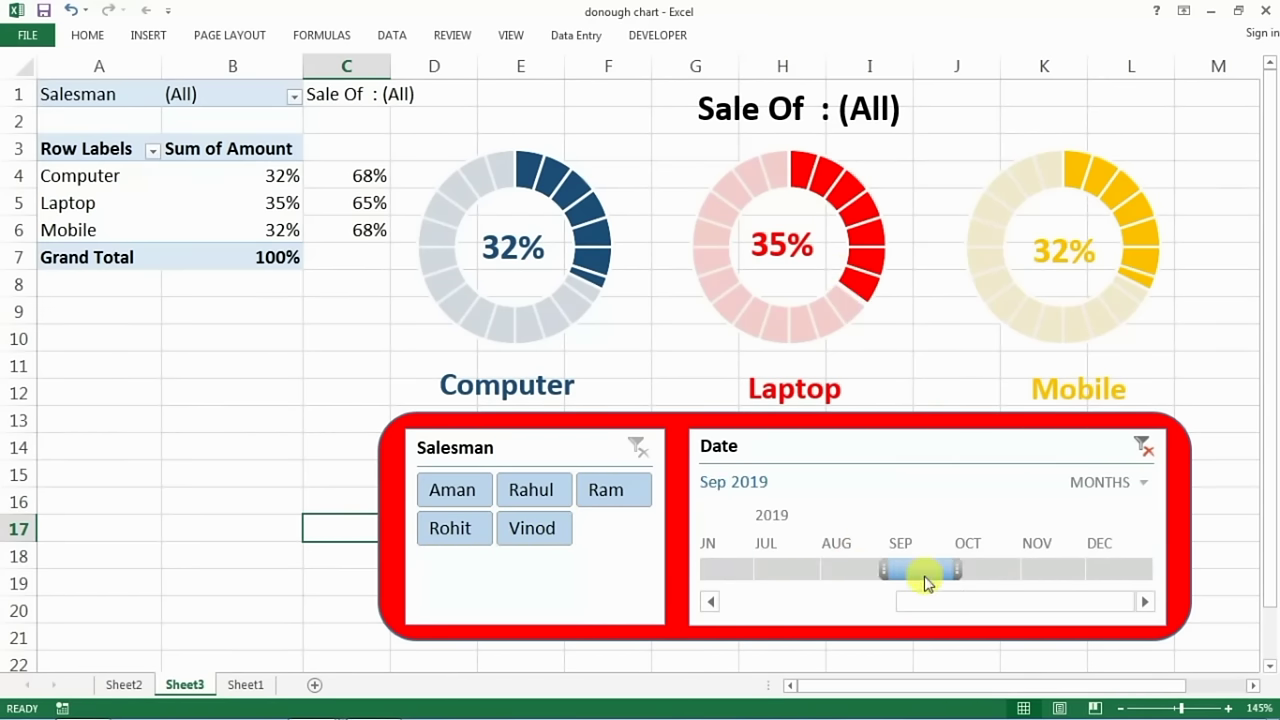
pyautogui.click(965, 572)
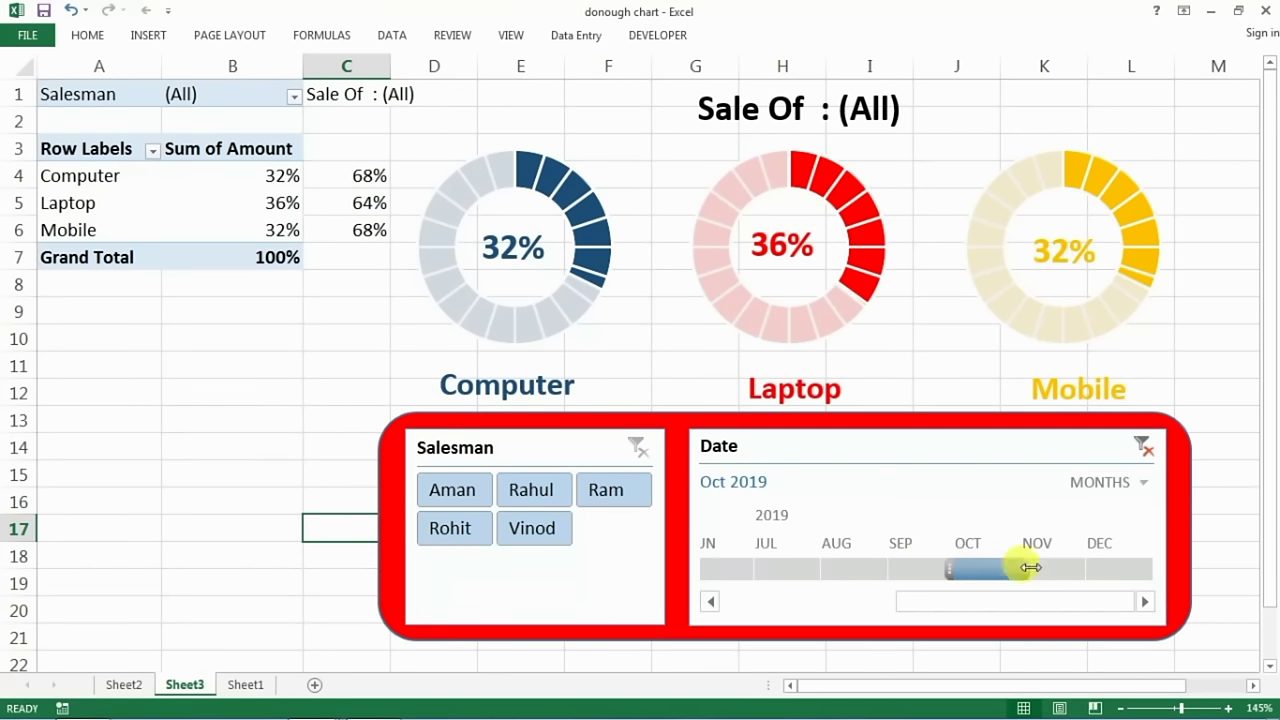
pyautogui.click(1050, 566)
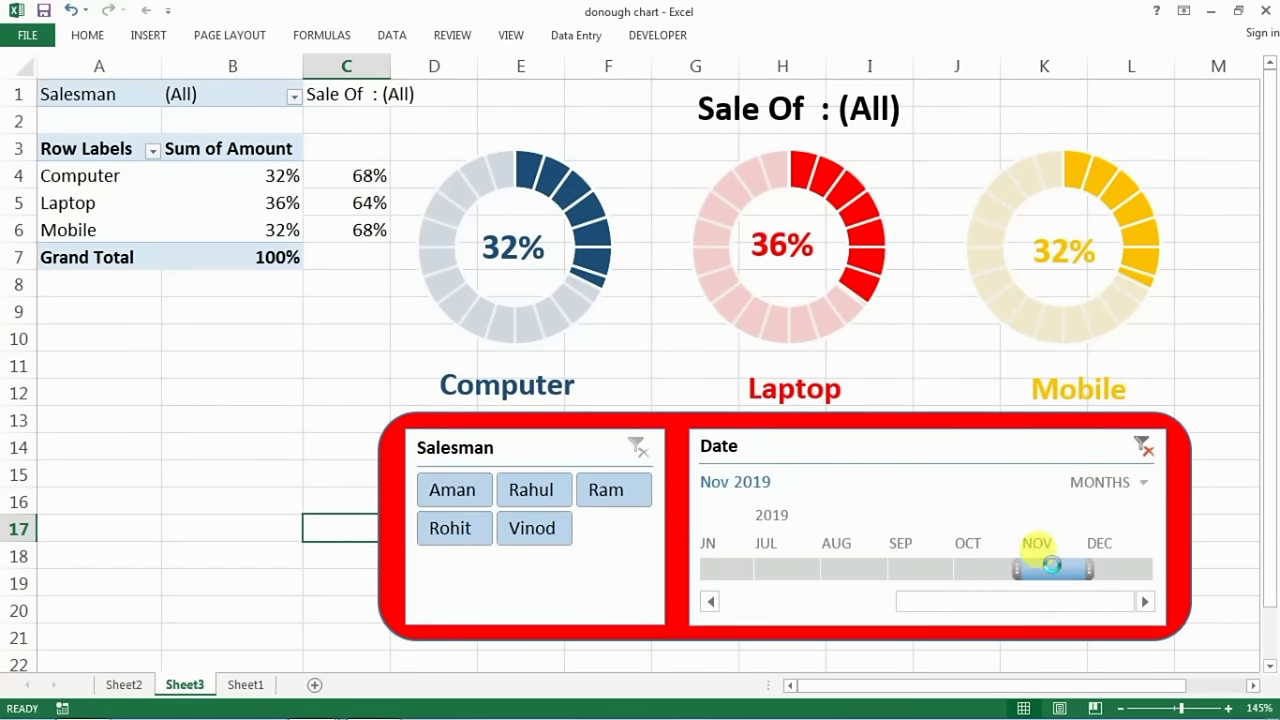
pyautogui.click(849, 568)
pyautogui.click(850, 568)
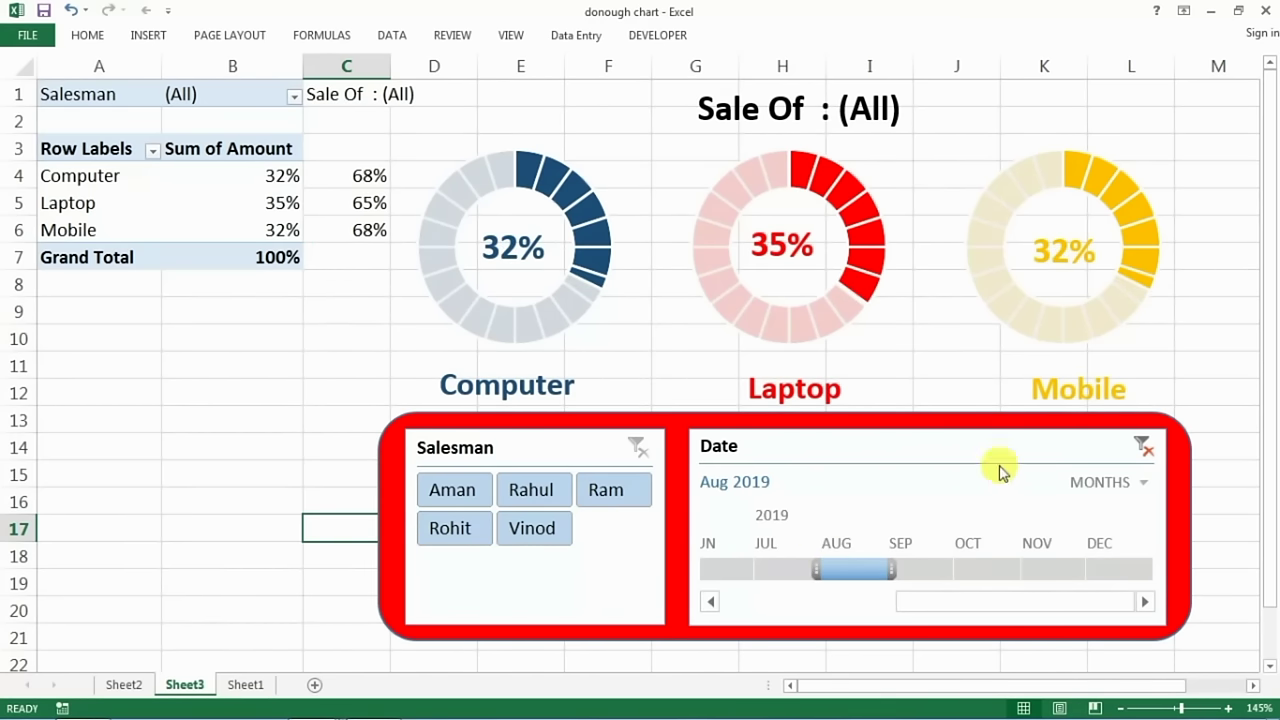
pyautogui.click(1143, 447)
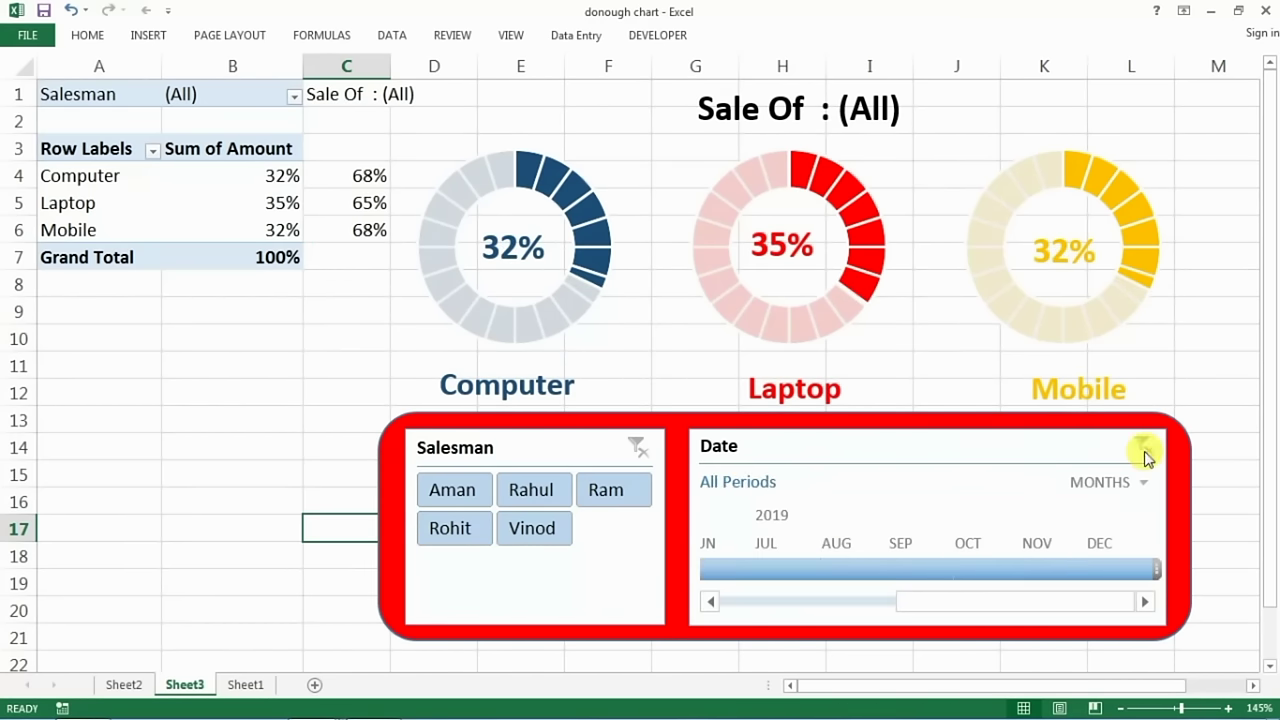